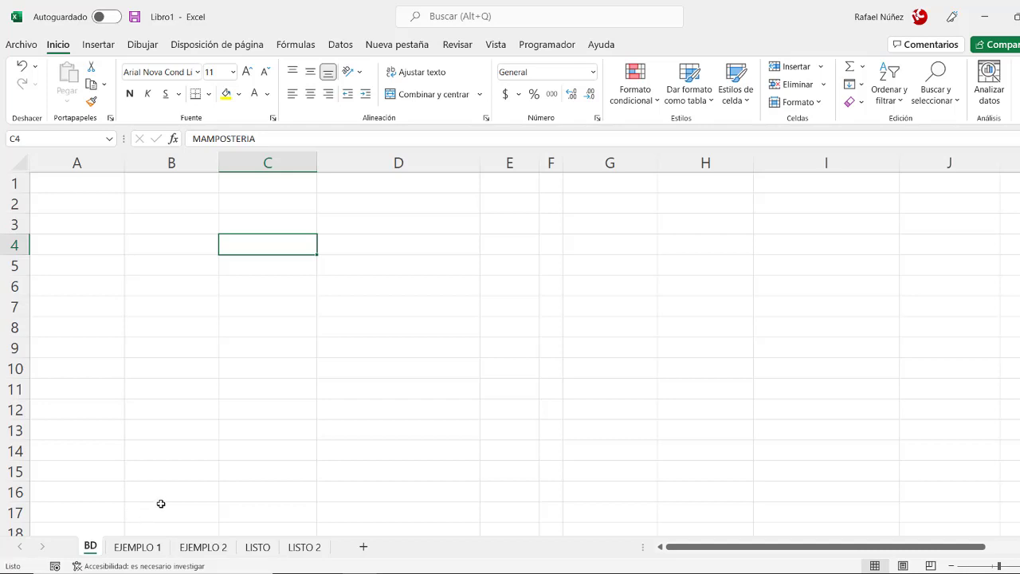
Set the A1:C1 headings and the A2:A4 activity names to Automatic (black) font colour
{"action": "left_click", "coordinate": [321, 417]}
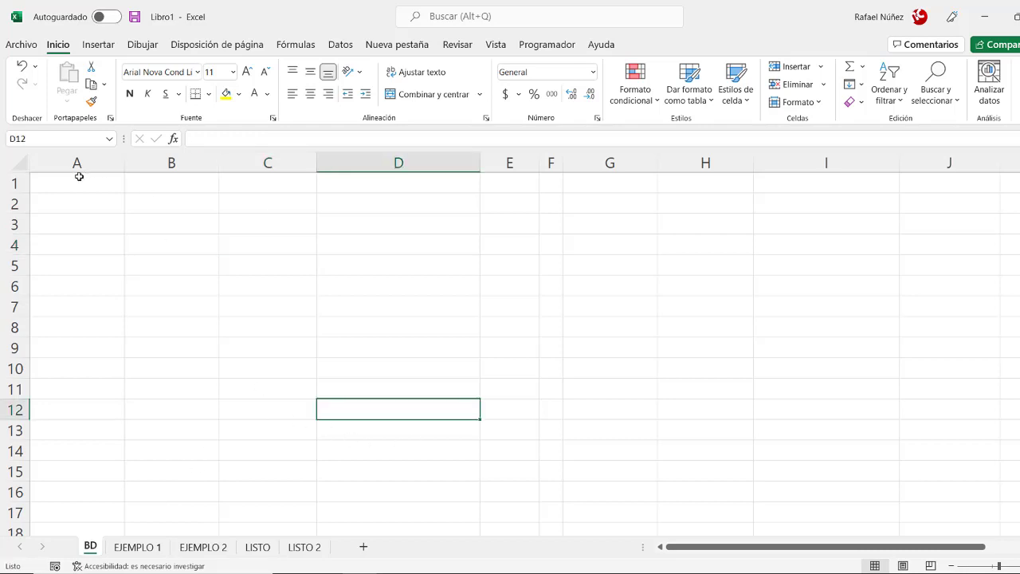
{"action": "left_click_drag", "start_coordinate": [69, 180], "coordinate": [307, 177]}
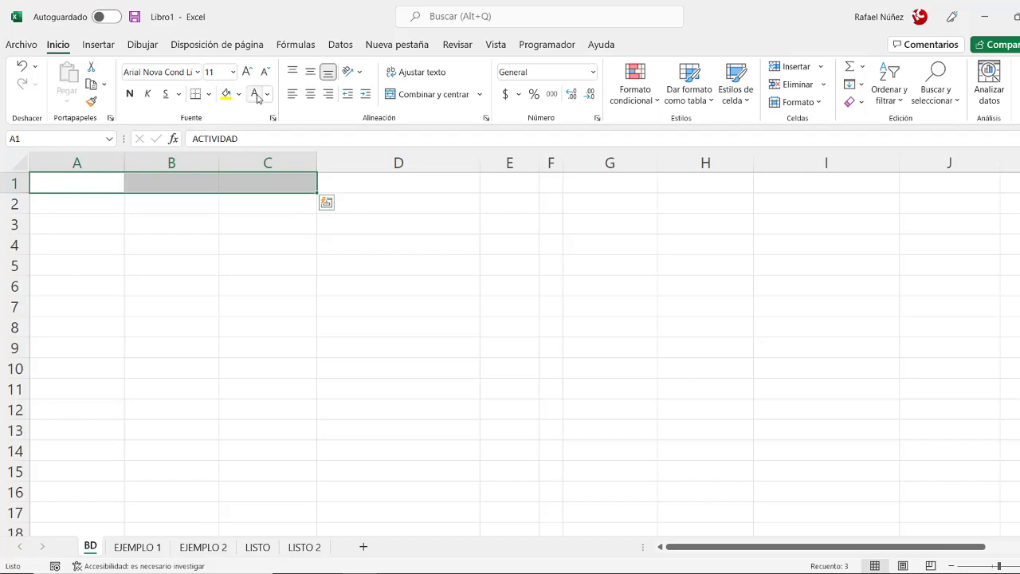
{"action": "left_click", "coordinate": [268, 97]}
{"action": "left_click", "coordinate": [279, 111]}
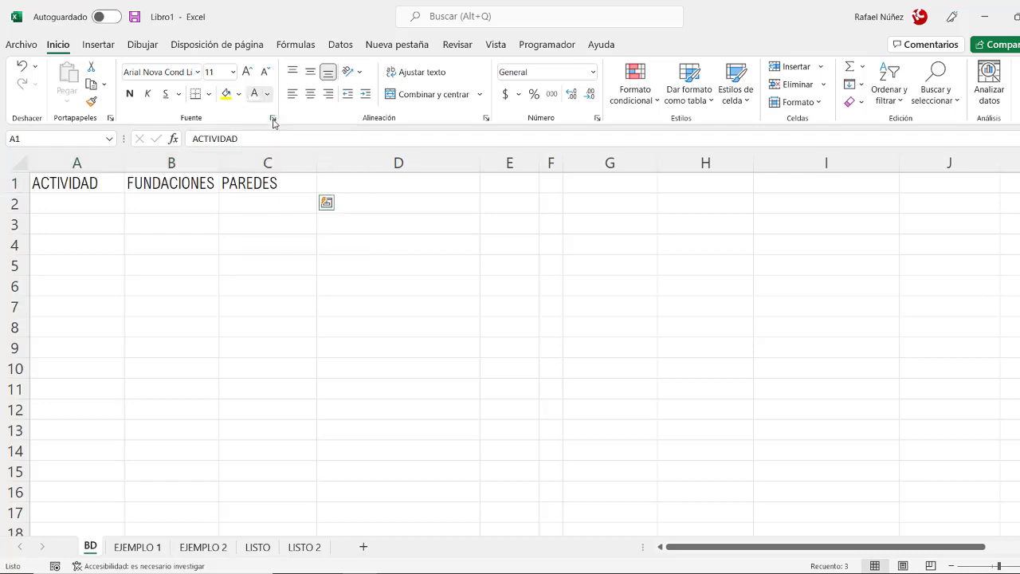
{"action": "left_click", "coordinate": [92, 183]}
{"action": "left_click_drag", "start_coordinate": [85, 199], "coordinate": [90, 275]}
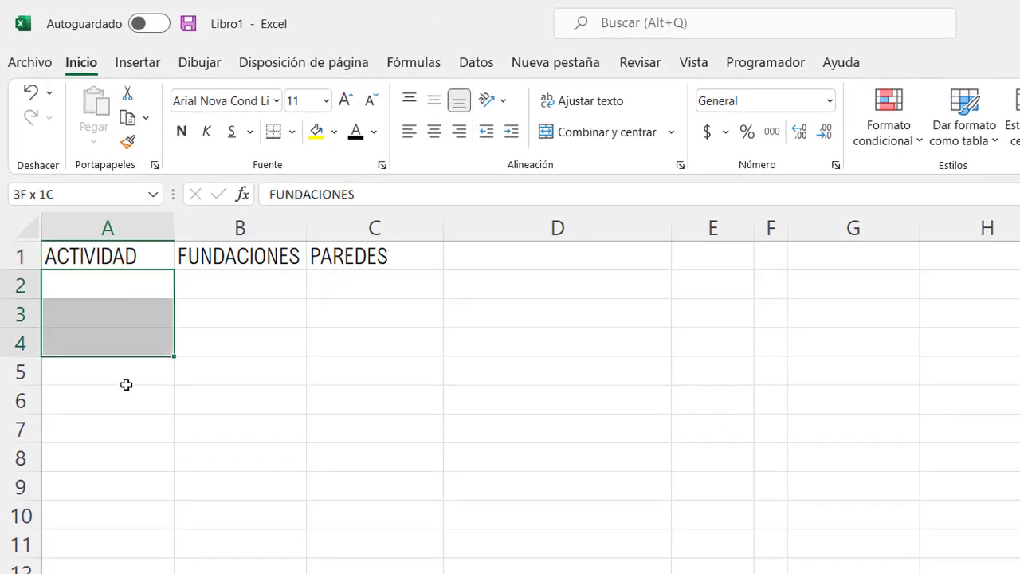
{"action": "left_click_drag", "start_coordinate": [126, 385], "coordinate": [125, 383]}
{"action": "left_click", "coordinate": [355, 135]}
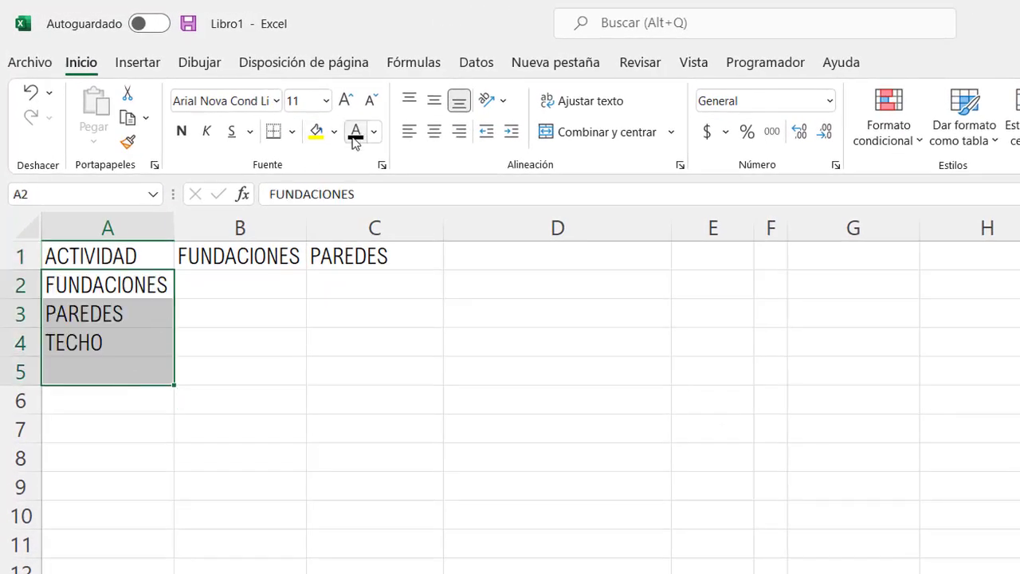
Copy FUNDACIONES from A2 into heading cell B1
{"action": "left_click", "coordinate": [155, 284]}
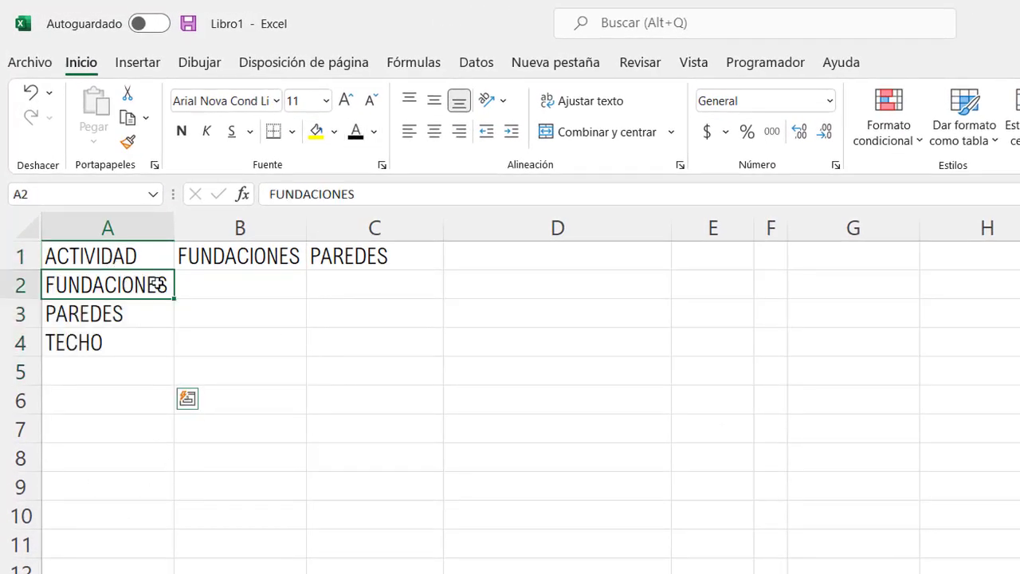
{"action": "left_click", "coordinate": [136, 310]}
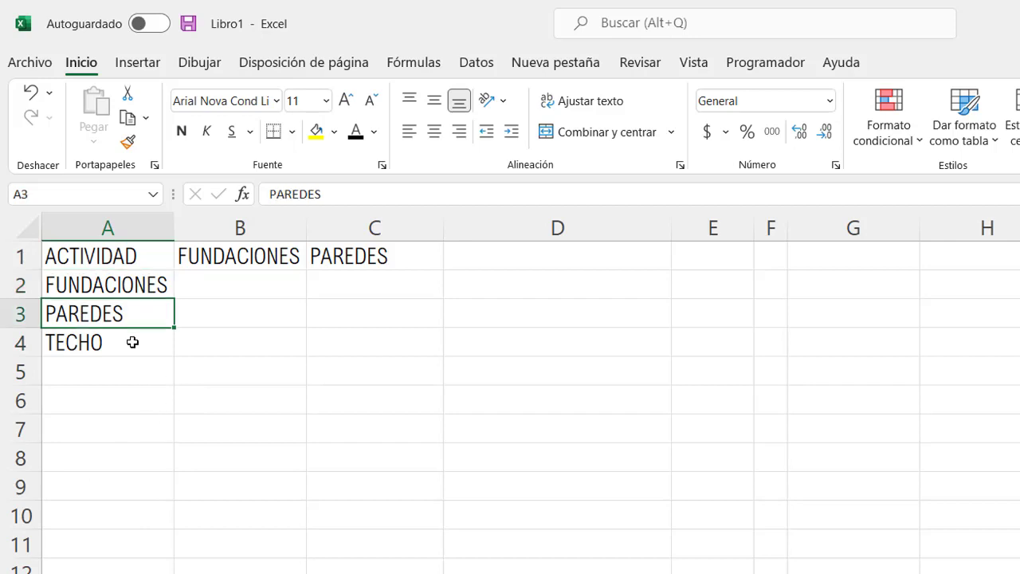
{"action": "left_click", "coordinate": [131, 343]}
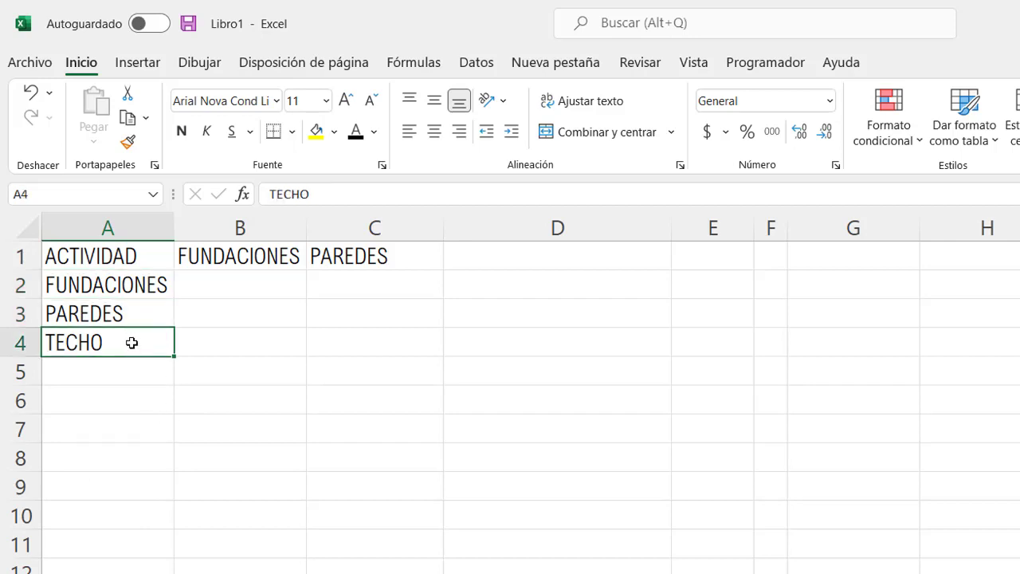
{"action": "left_click", "coordinate": [108, 285]}
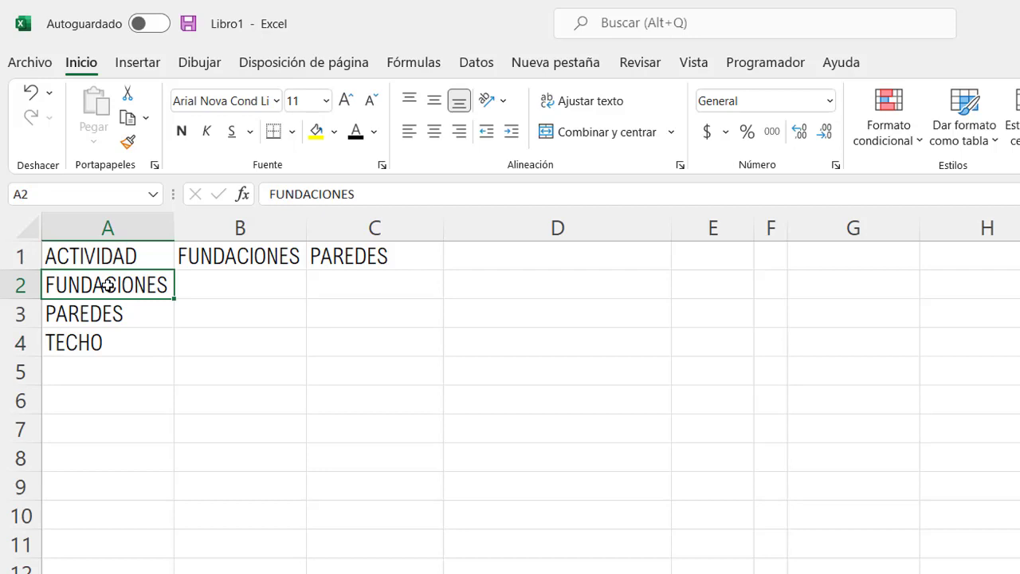
{"action": "left_click", "coordinate": [211, 257]}
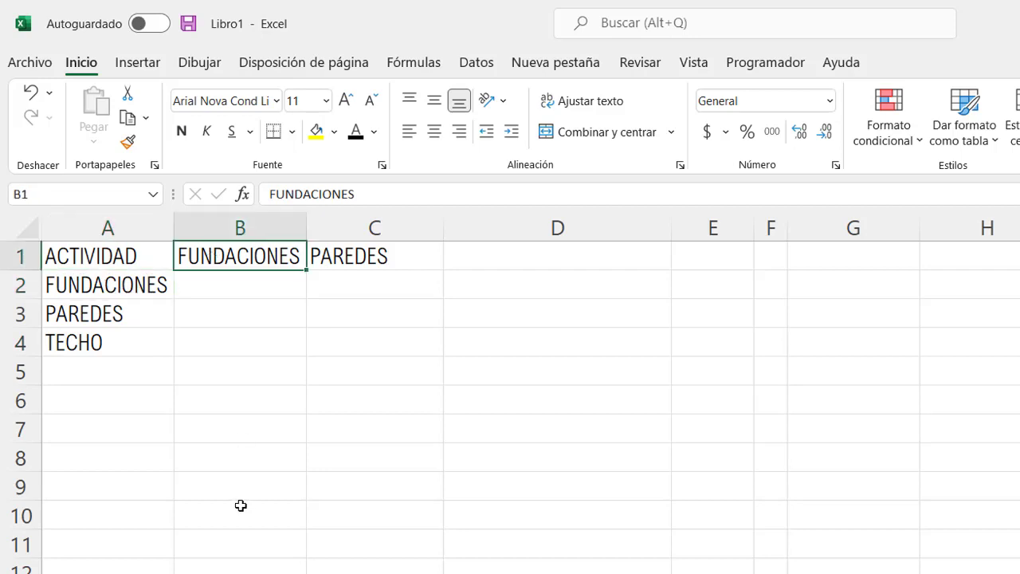
{"action": "left_click", "coordinate": [142, 285]}
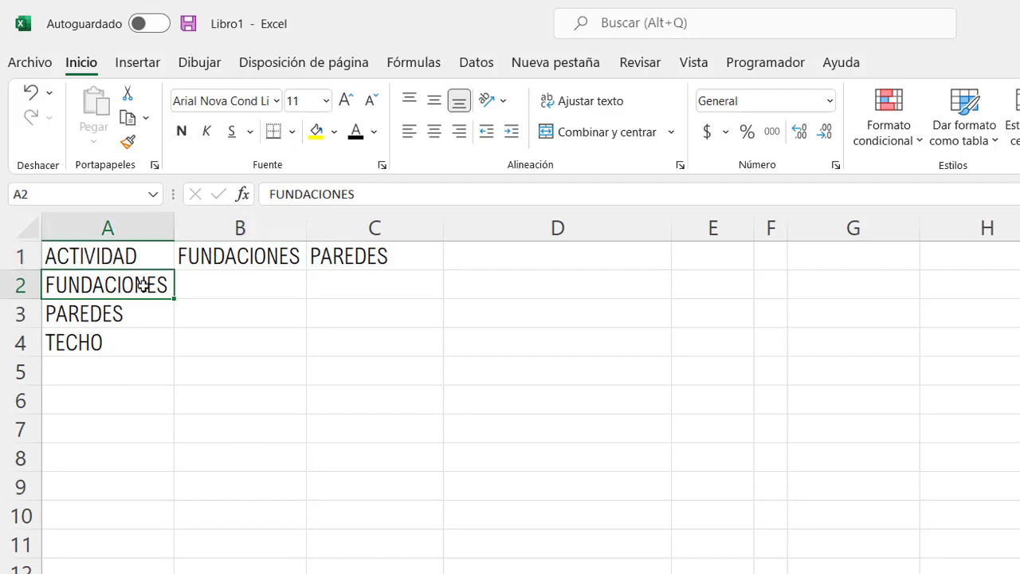
{"action": "right_click", "coordinate": [142, 285]}
{"action": "left_click", "coordinate": [199, 255]}
{"action": "left_click", "coordinate": [225, 255]}
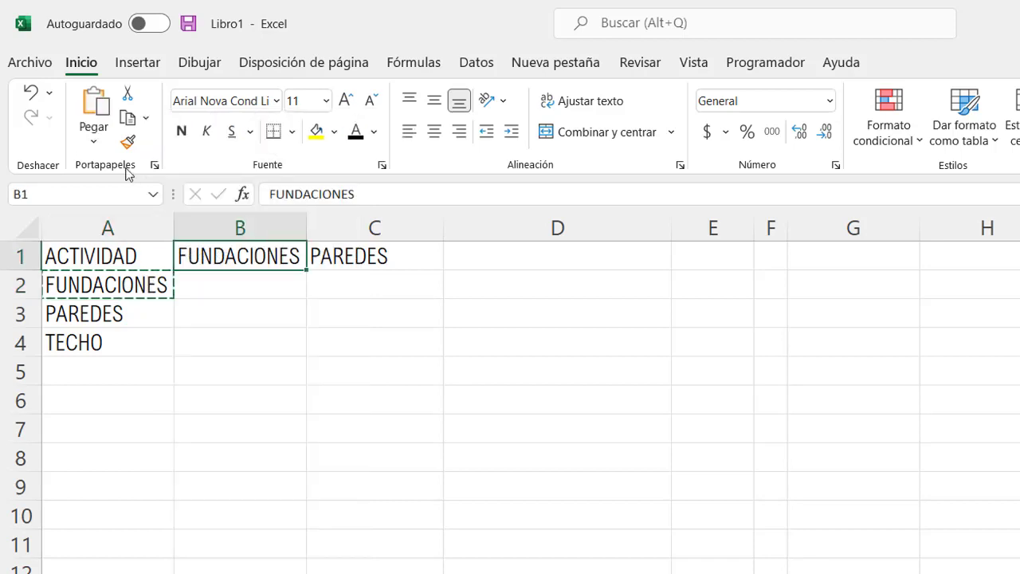
{"action": "left_click", "coordinate": [100, 104]}
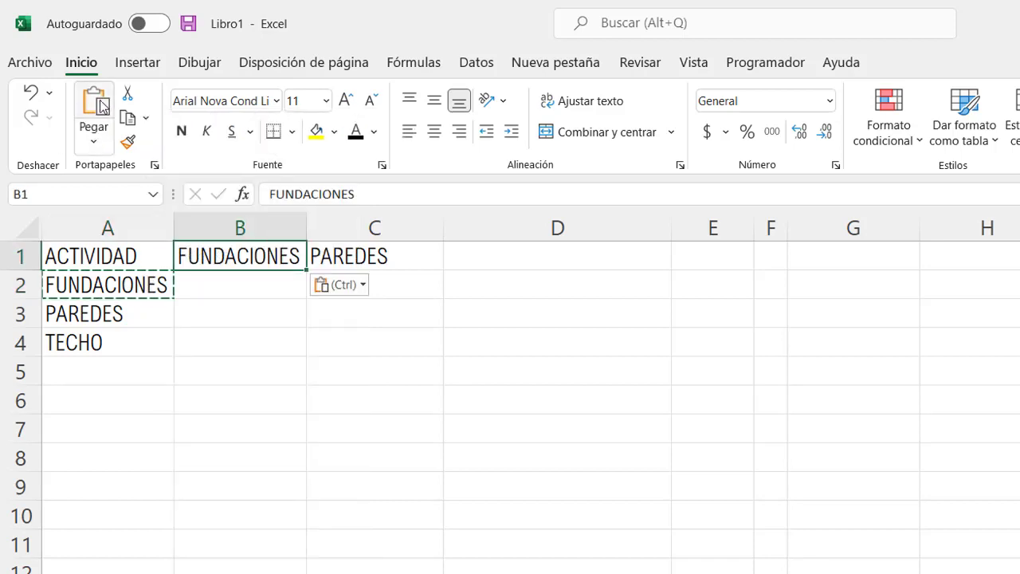
{"action": "left_click", "coordinate": [322, 285]}
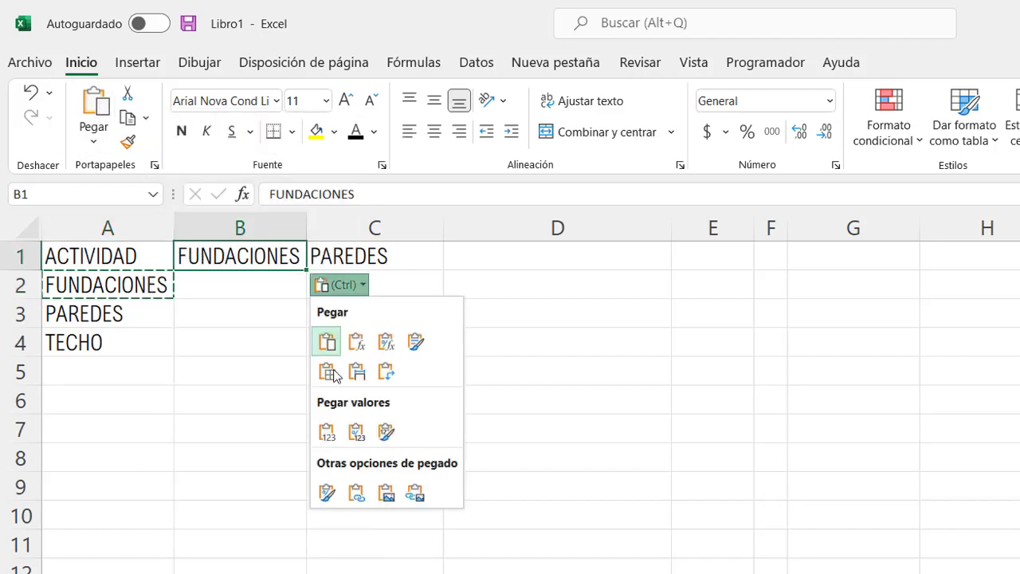
{"action": "left_click", "coordinate": [327, 431]}
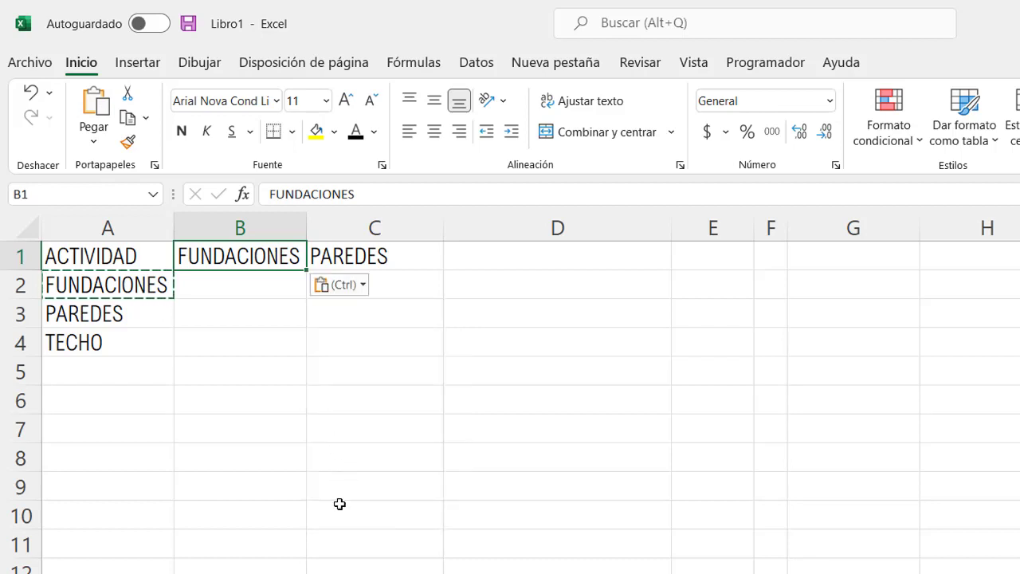
Add PAREDES as heading C1 and TECHO as heading D1
{"action": "left_click", "coordinate": [139, 470]}
{"action": "right_click", "coordinate": [125, 312]}
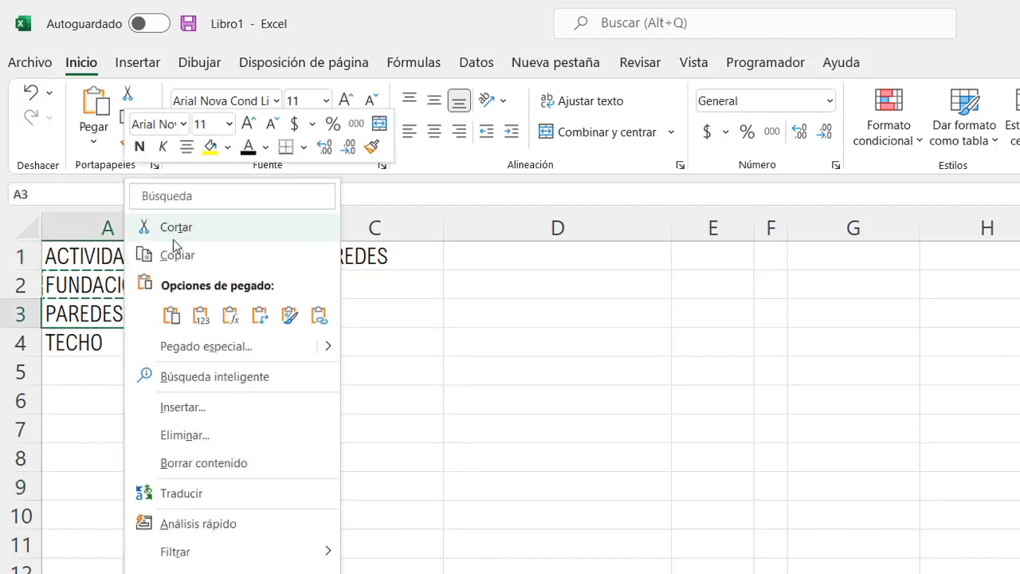
{"action": "left_click", "coordinate": [177, 256]}
{"action": "left_click", "coordinate": [363, 256]}
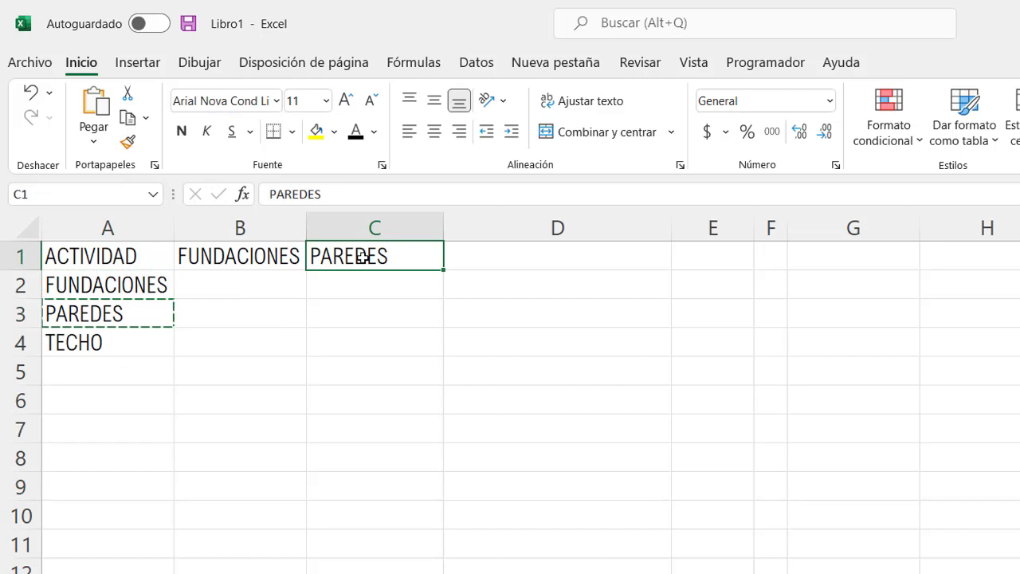
{"action": "key", "text": "Escape"}
{"action": "left_click", "coordinate": [482, 254]}
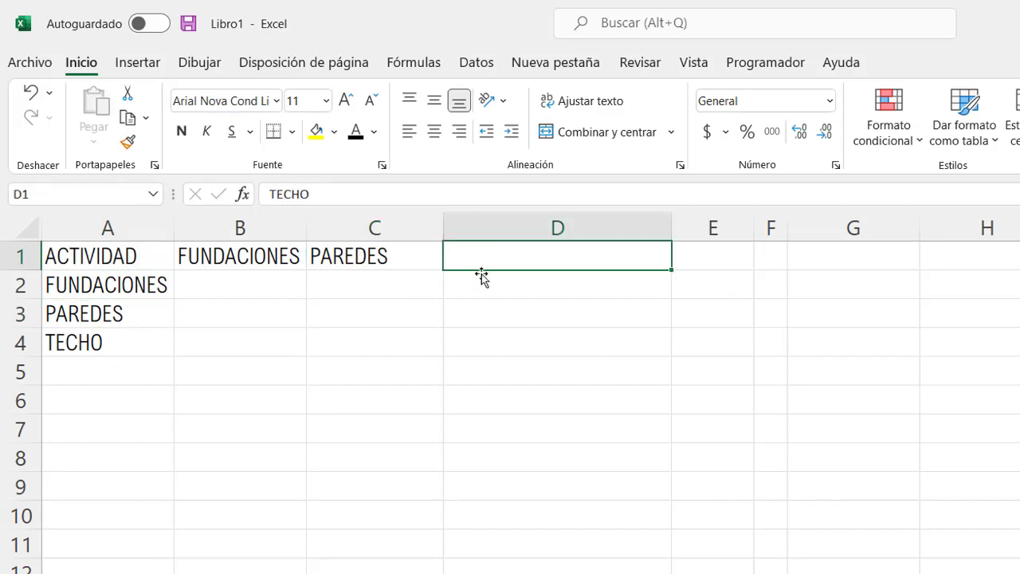
{"action": "left_click", "coordinate": [503, 458]}
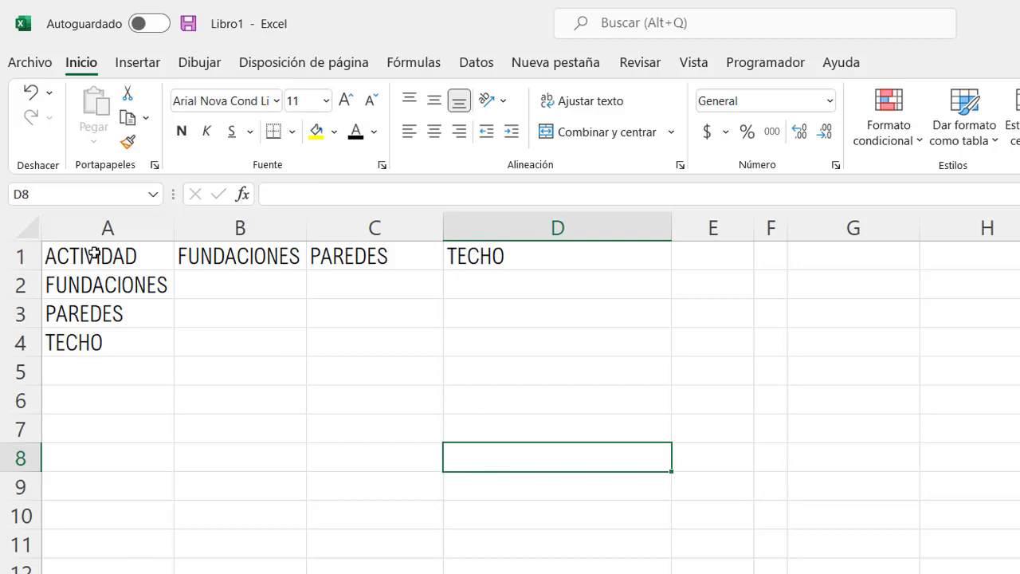
Bold the headings A1:D1 and auto-fit every column width on the sheet
{"action": "left_click_drag", "start_coordinate": [94, 254], "coordinate": [510, 255]}
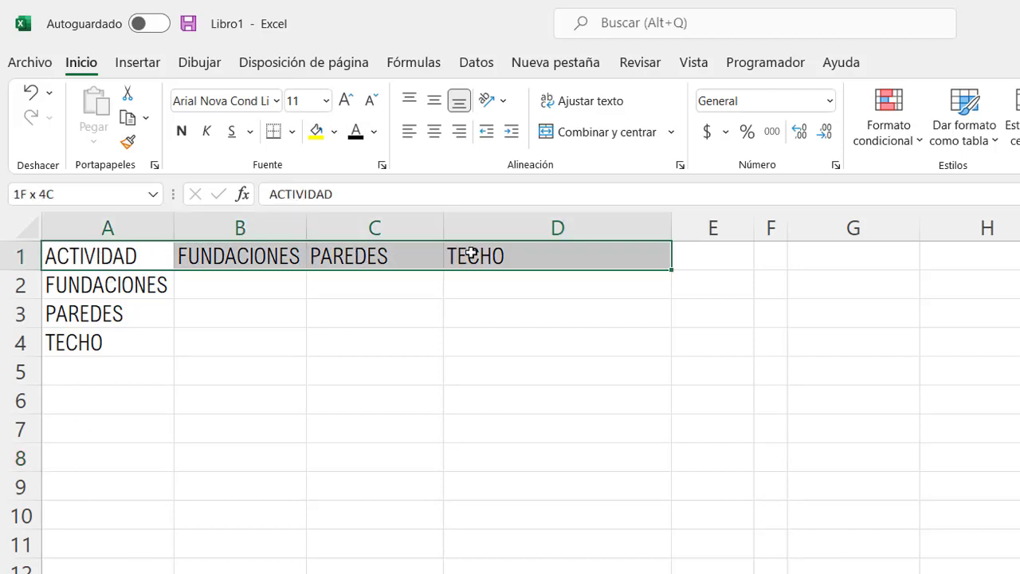
{"action": "left_click", "coordinate": [182, 130]}
{"action": "left_click", "coordinate": [22, 234]}
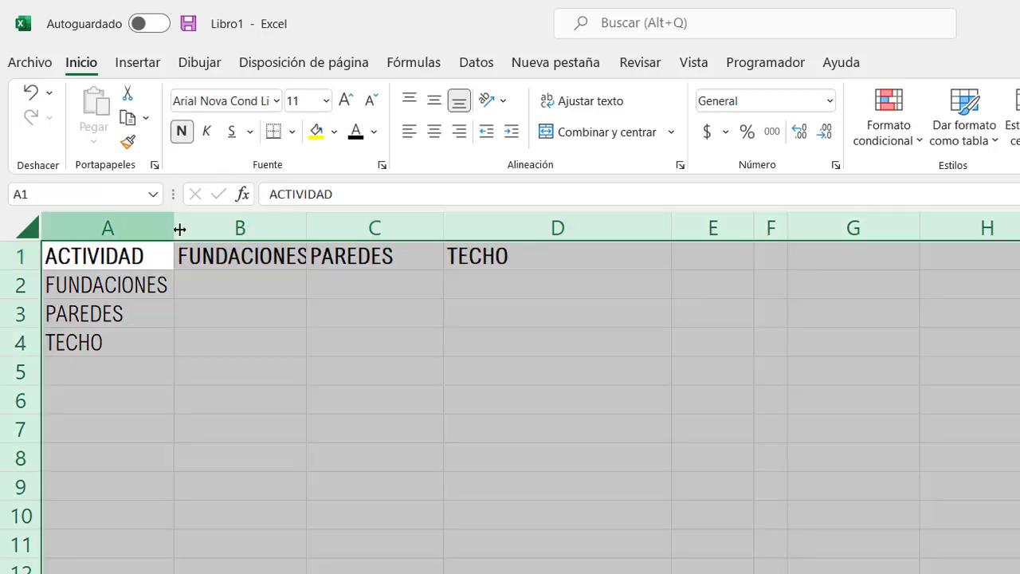
{"action": "double_click", "coordinate": [176, 229]}
Check the activity cells A1:A4 and the FUNDACIONES heading in B1
{"action": "left_click", "coordinate": [255, 426]}
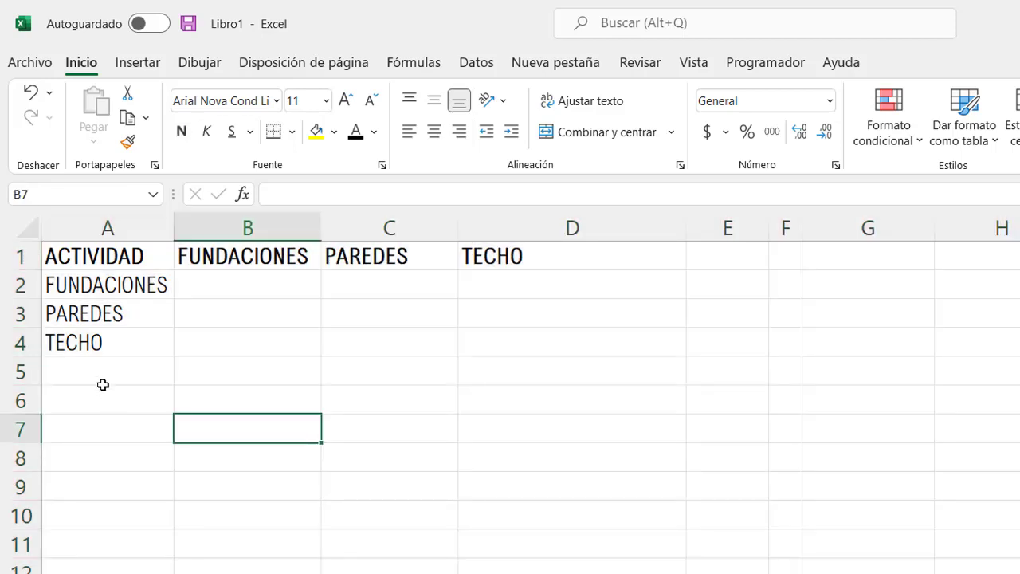
{"action": "left_click", "coordinate": [130, 287]}
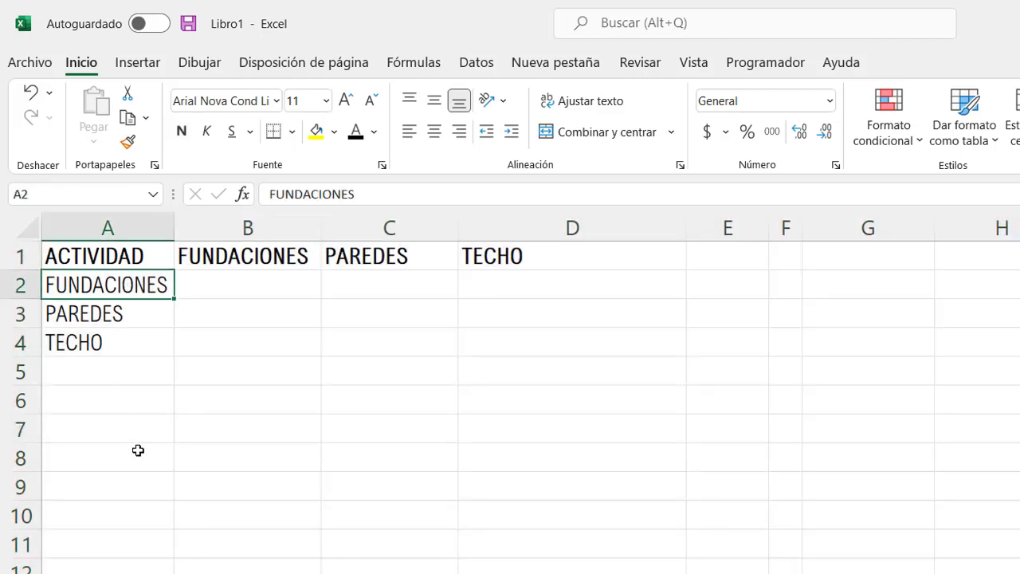
{"action": "left_click", "coordinate": [115, 315]}
{"action": "left_click", "coordinate": [114, 344]}
{"action": "left_click_drag", "start_coordinate": [136, 255], "coordinate": [138, 350]}
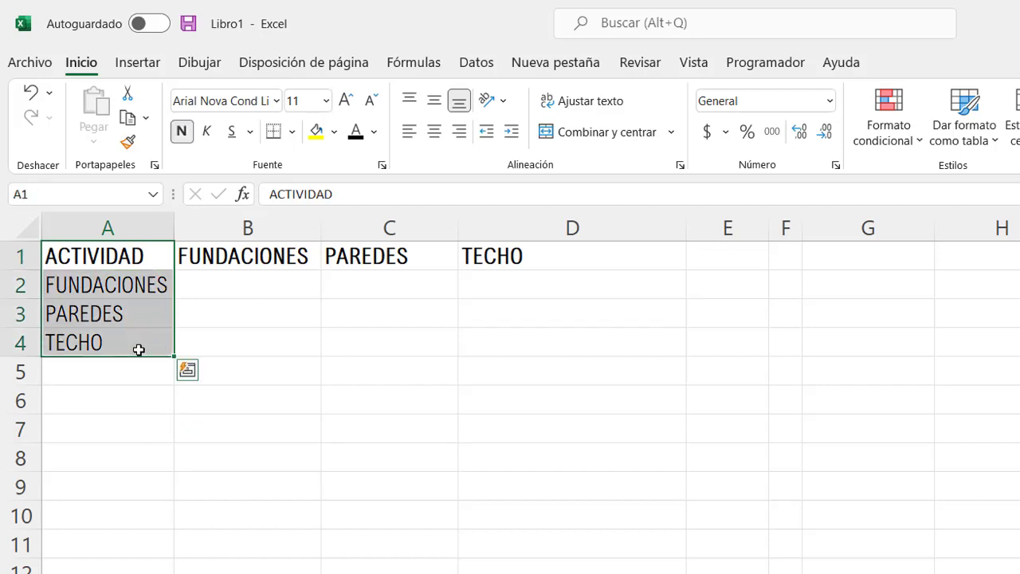
{"action": "left_click", "coordinate": [108, 287]}
{"action": "left_click", "coordinate": [236, 257]}
Paste the foundation sub-activities EXCAVACIÓN, ACERO, FORMALETA, CONCRETO into B2:B5
{"action": "left_click_drag", "start_coordinate": [245, 278], "coordinate": [250, 435]}
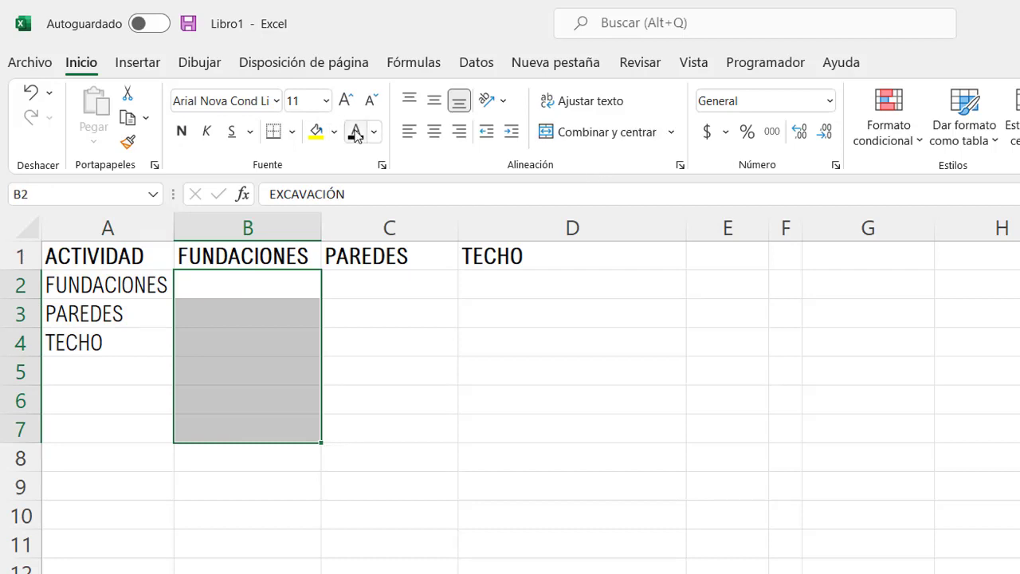
{"action": "key", "text": "ctrl+v"}
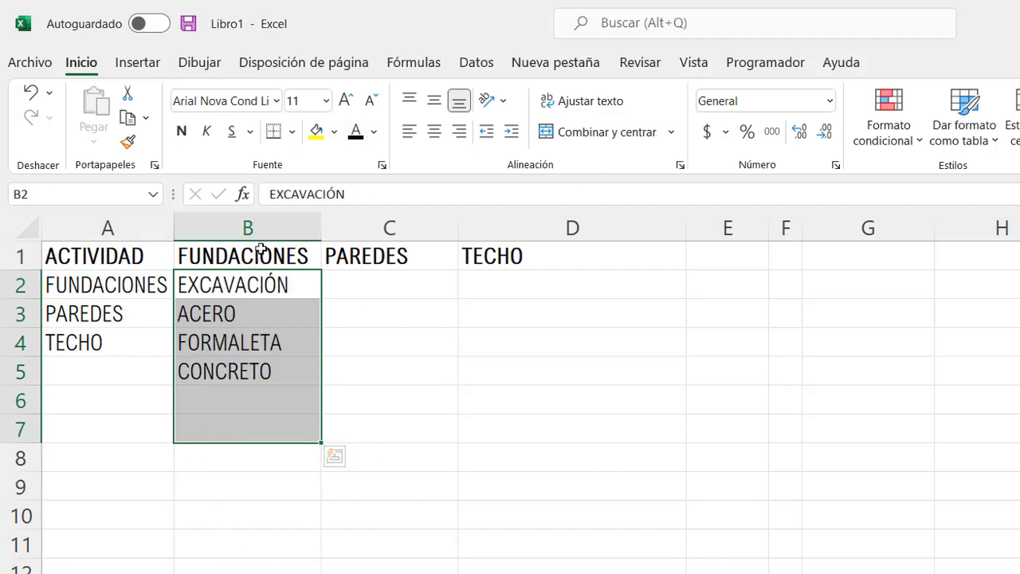
{"action": "key", "text": "Up"}
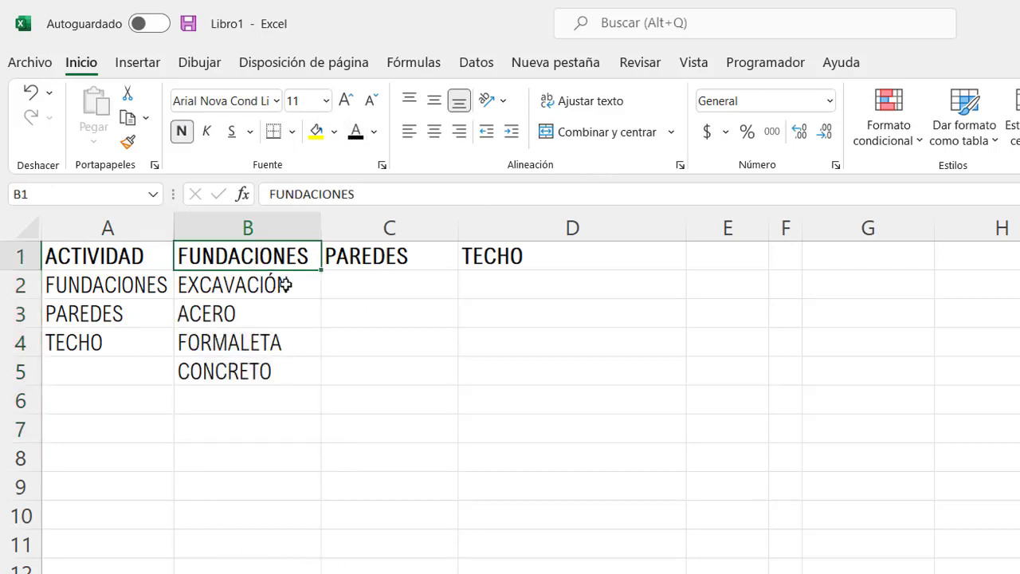
{"action": "left_click", "coordinate": [287, 285]}
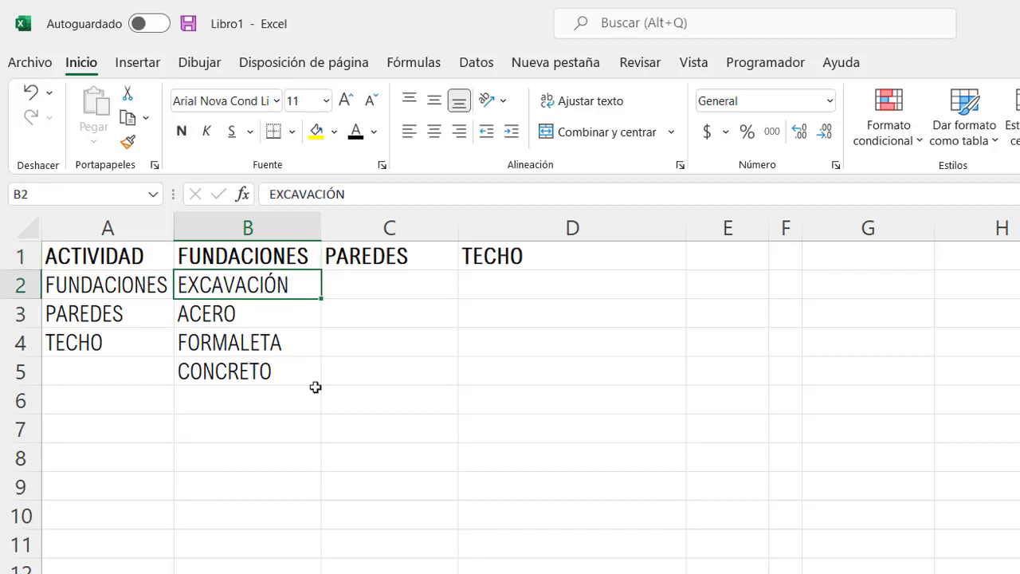
{"action": "left_click", "coordinate": [264, 313]}
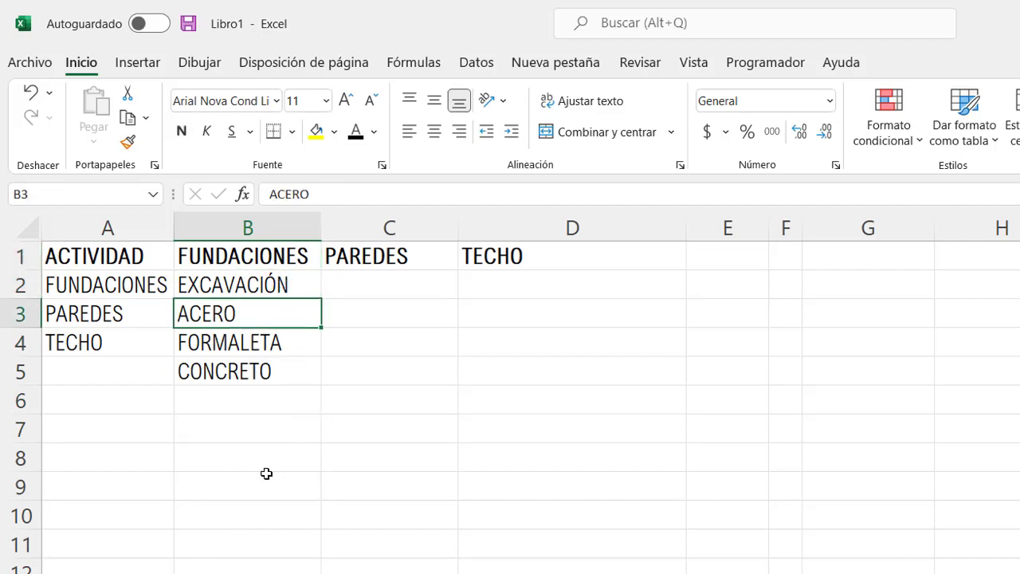
{"action": "left_click", "coordinate": [284, 346]}
{"action": "left_click", "coordinate": [272, 371]}
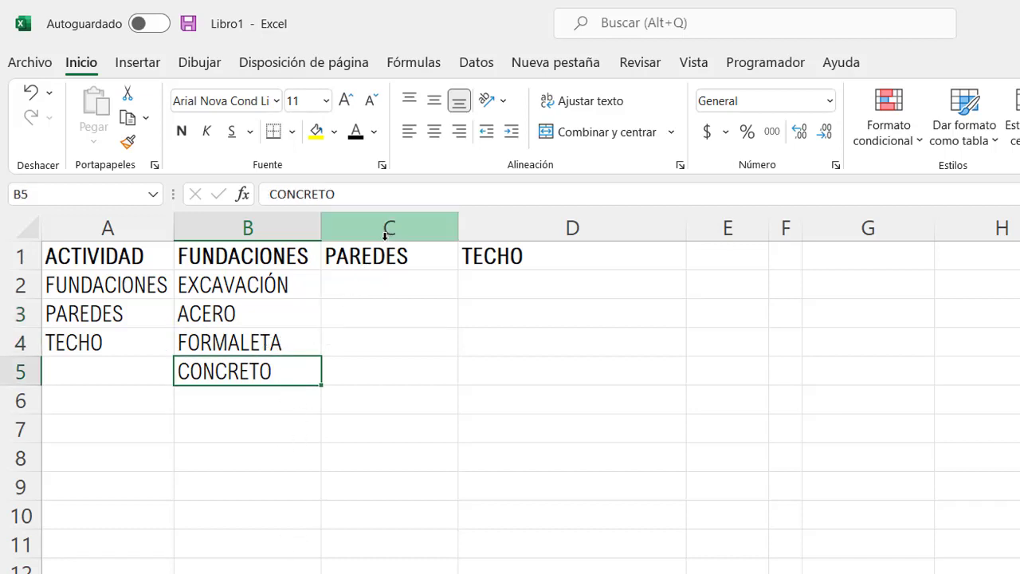
Check the wall sub-activities COLUMNAS, VIGAS and MAMPOSTERIA in C2:C4
{"action": "left_click_drag", "start_coordinate": [390, 280], "coordinate": [394, 439]}
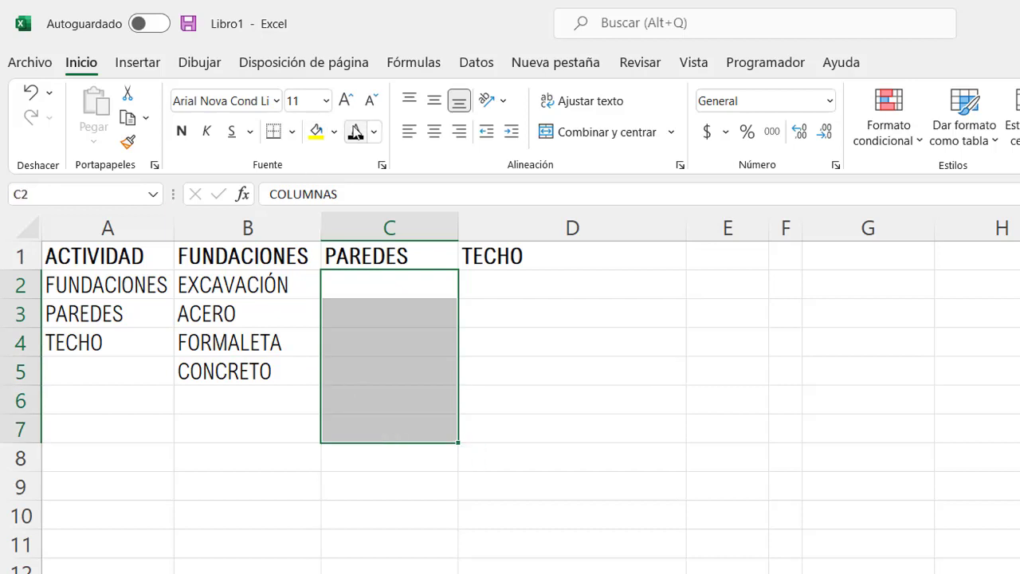
{"action": "left_click", "coordinate": [386, 276]}
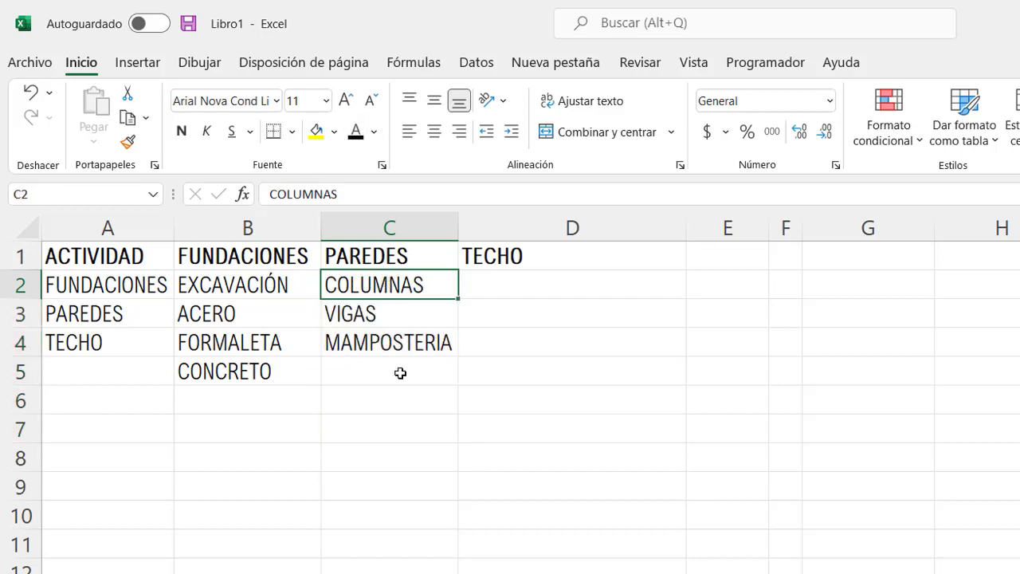
{"action": "left_click", "coordinate": [397, 315]}
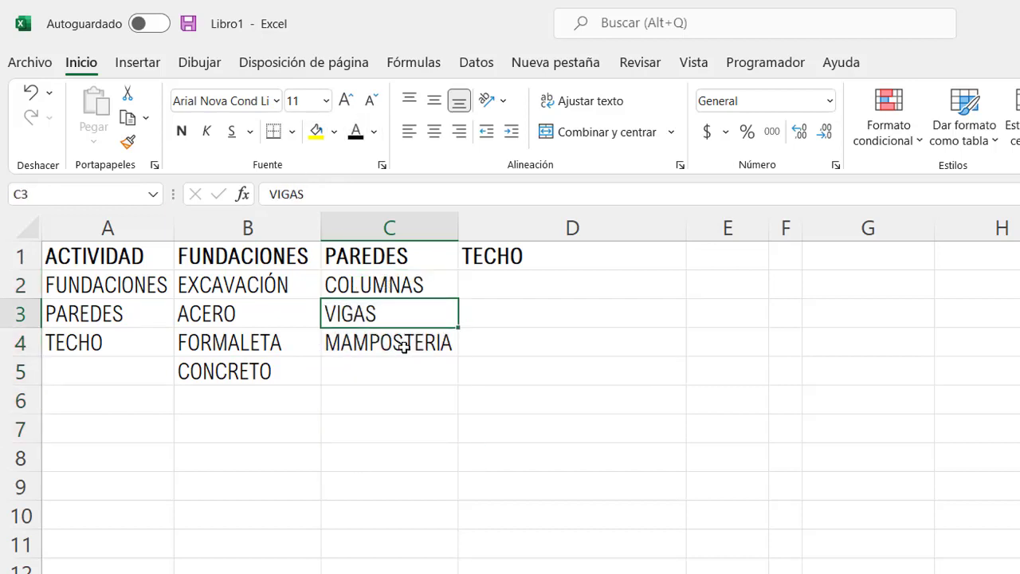
{"action": "left_click", "coordinate": [406, 338]}
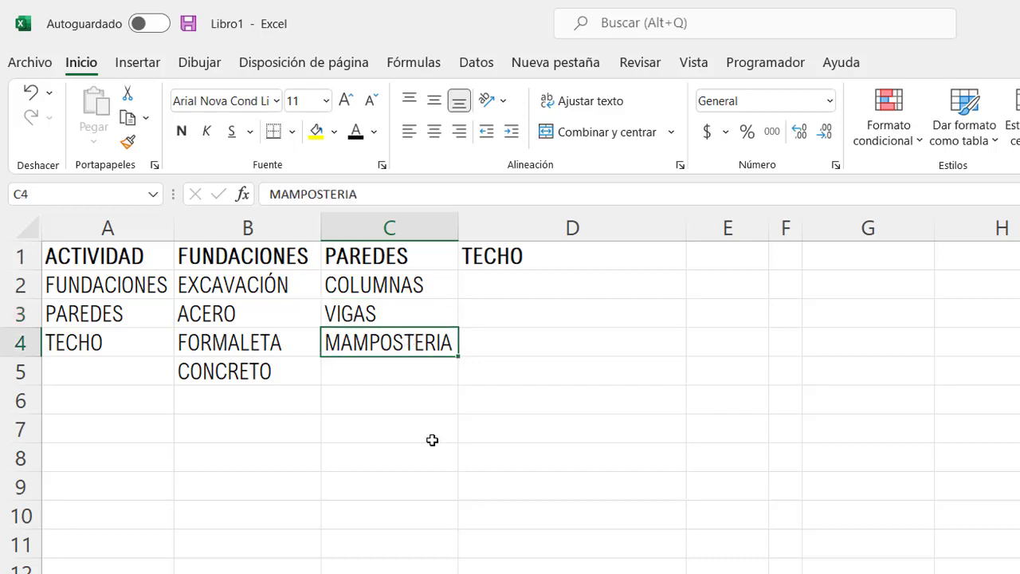
Make the hidden TECHO entries in D2:D6 black, showing ESTRUCTURA_DE_TECHO onward
{"action": "left_click", "coordinate": [514, 257]}
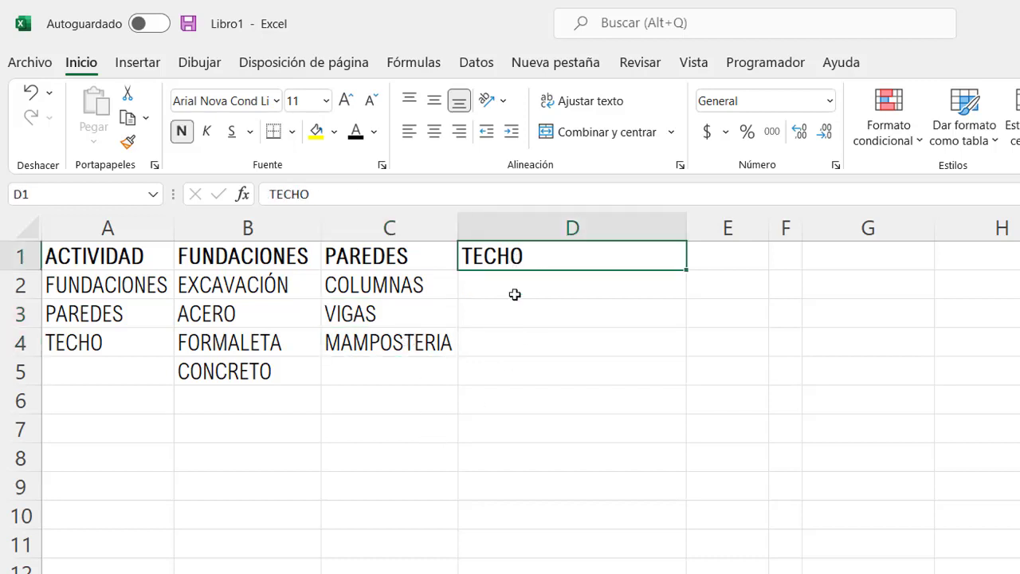
{"action": "left_click", "coordinate": [515, 289]}
{"action": "left_click", "coordinate": [524, 386], "text": "shift"}
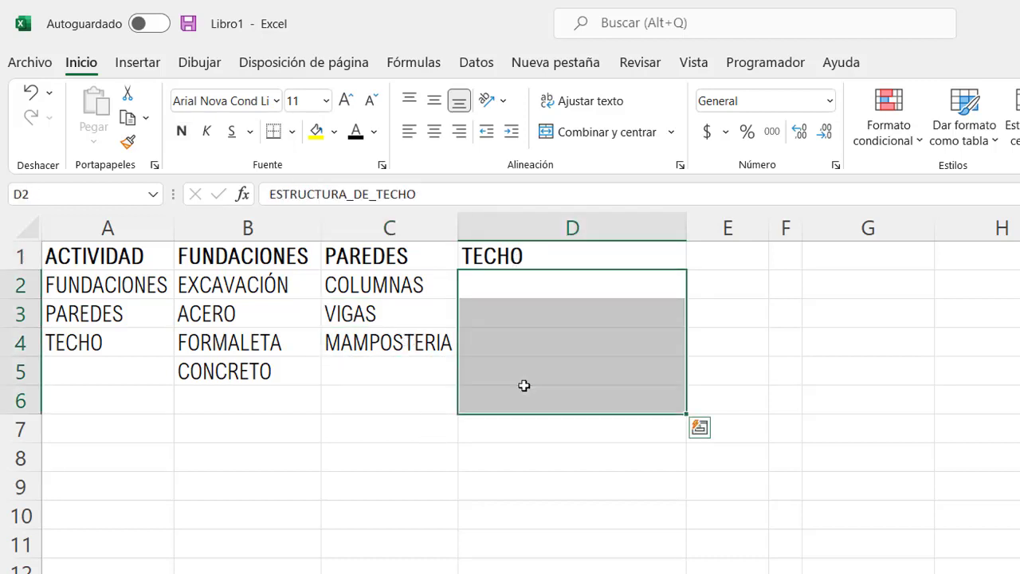
{"action": "left_click", "coordinate": [355, 131]}
{"action": "left_click", "coordinate": [574, 283]}
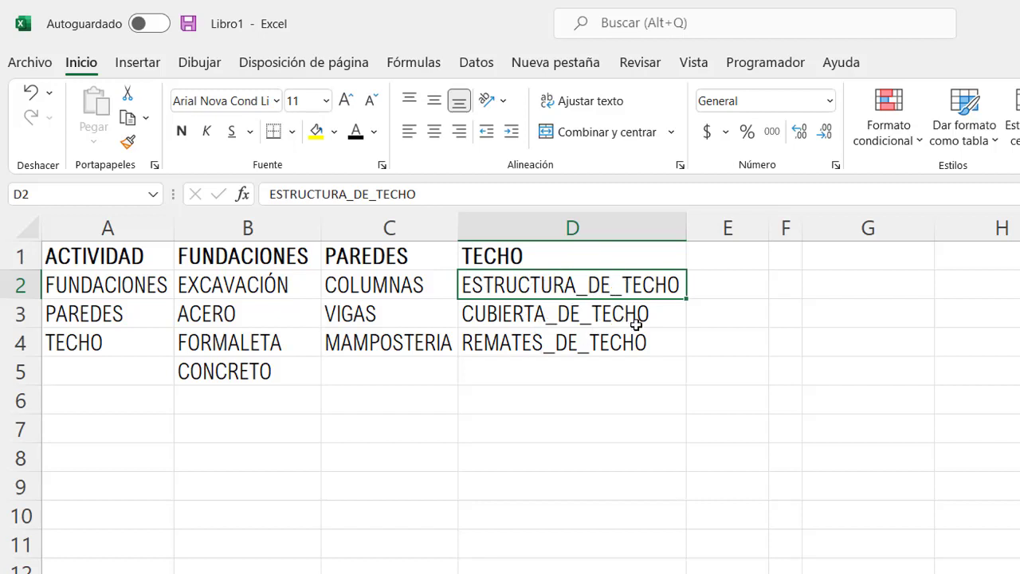
{"action": "left_click", "coordinate": [117, 289]}
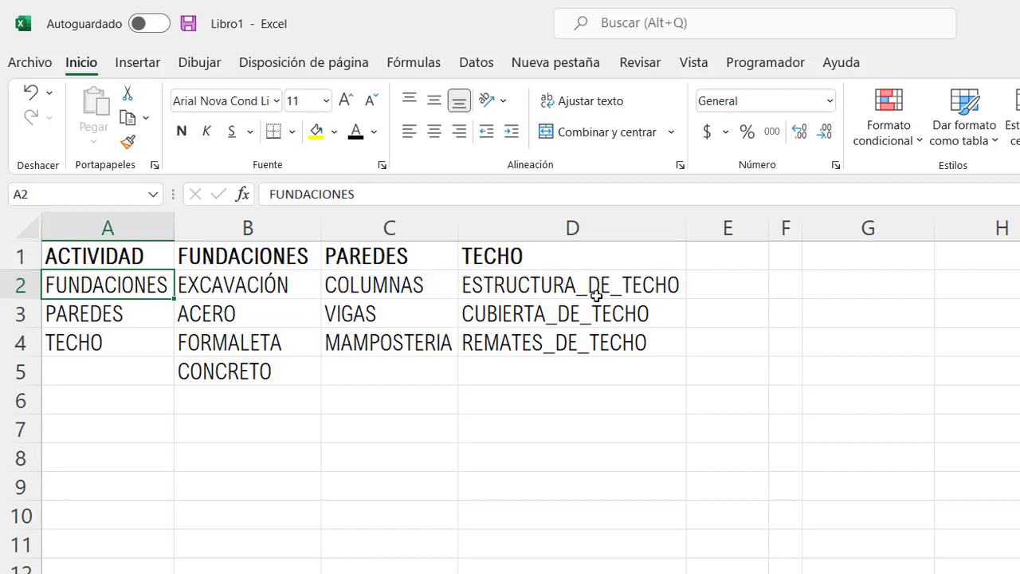
{"action": "left_click", "coordinate": [619, 291]}
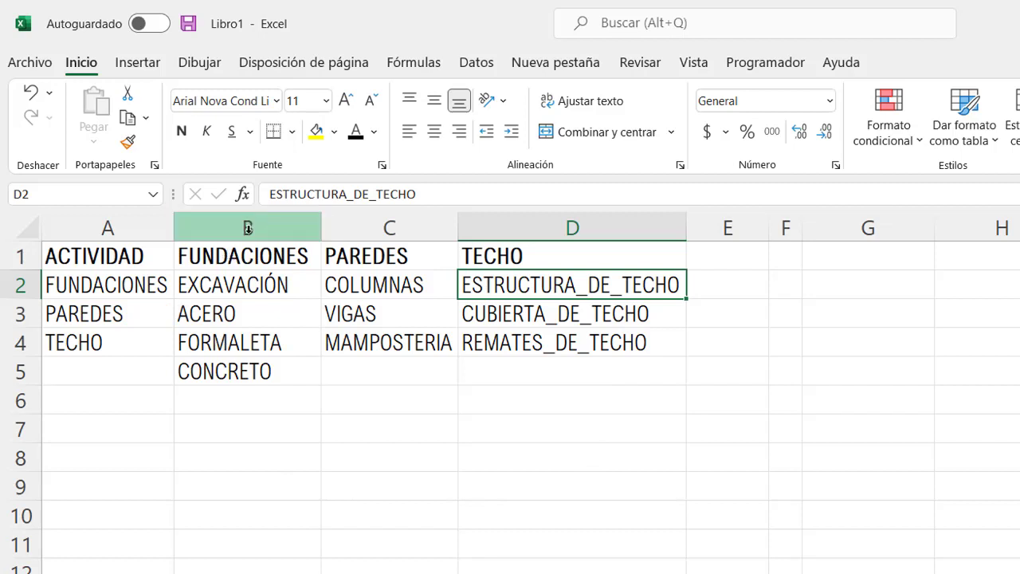
{"action": "left_click", "coordinate": [131, 288]}
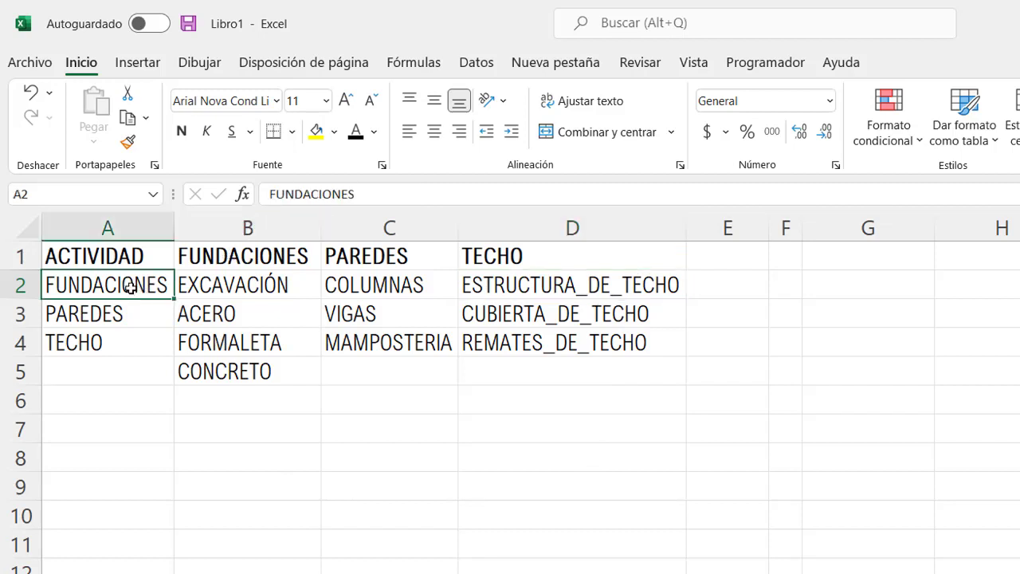
Fill FUNDACIONES in A2 and its B1 heading yellow
{"action": "left_click", "coordinate": [226, 255], "text": "ctrl"}
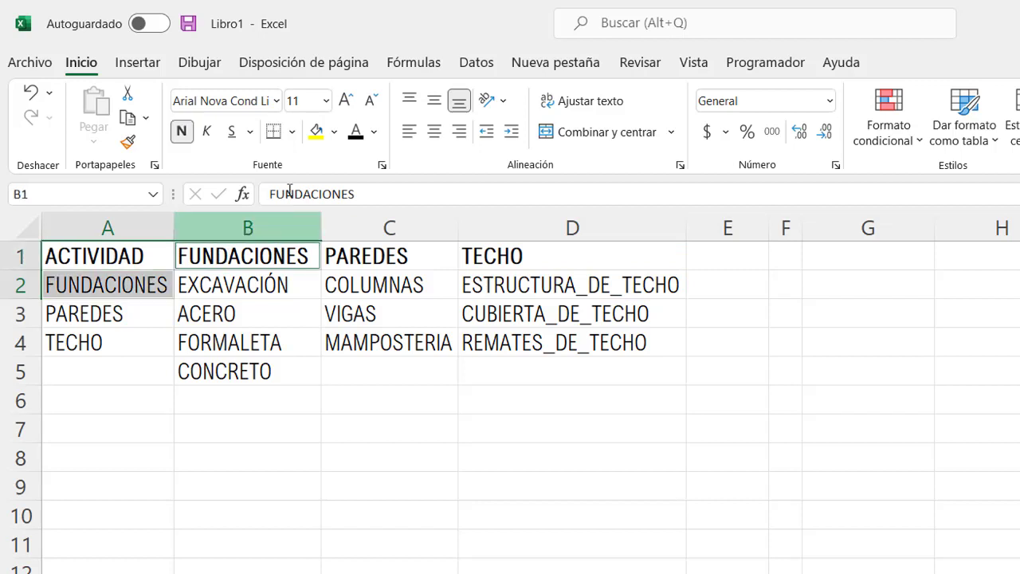
{"action": "left_click", "coordinate": [316, 131]}
{"action": "left_click", "coordinate": [122, 288]}
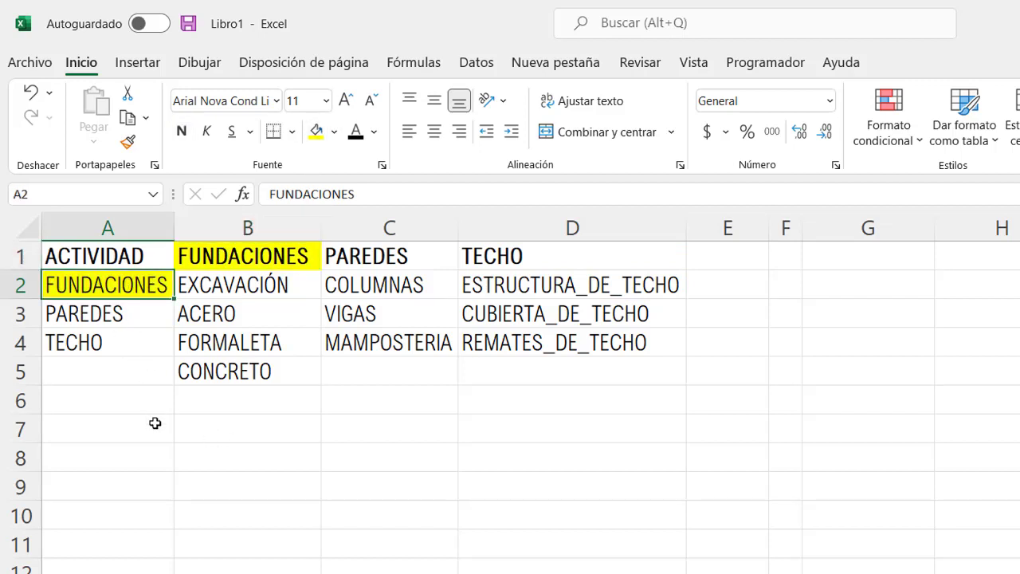
{"action": "left_click", "coordinate": [224, 257]}
{"action": "left_click_drag", "start_coordinate": [261, 282], "coordinate": [264, 373]}
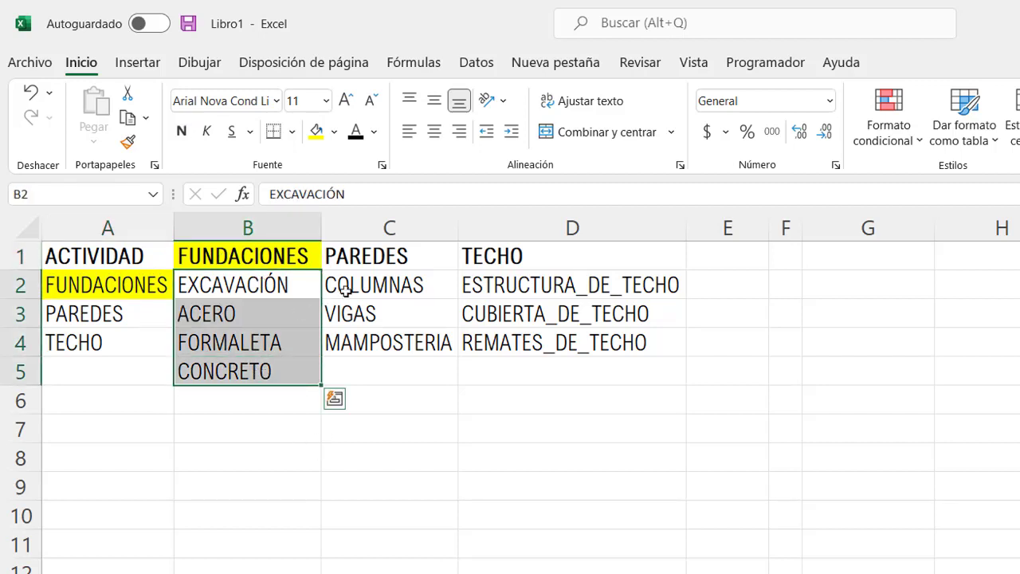
Fill PAREDES in A3 and its C1 heading blue
{"action": "left_click", "coordinate": [367, 255]}
{"action": "left_click", "coordinate": [126, 316]}
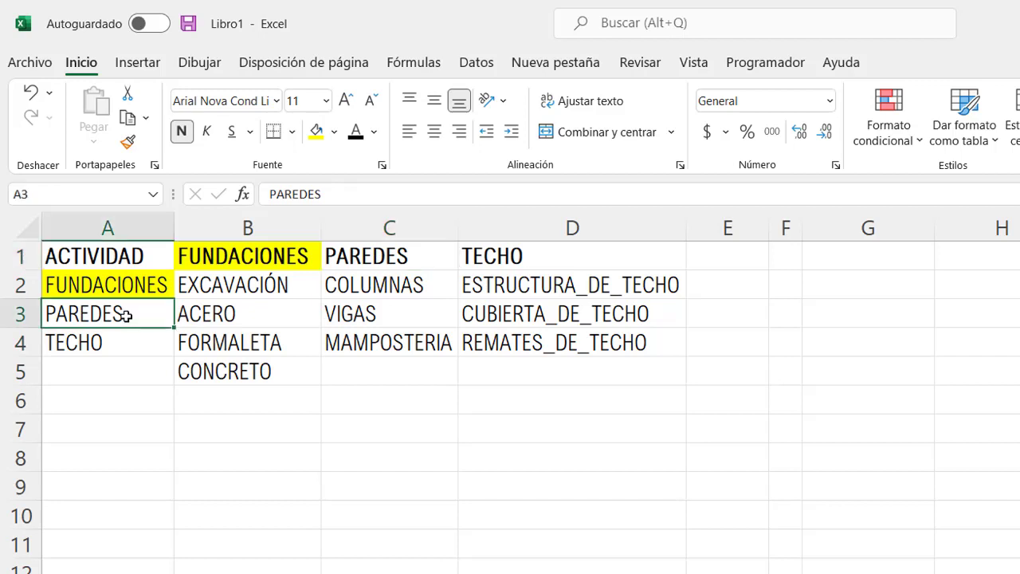
{"action": "left_click", "coordinate": [347, 257], "text": "ctrl"}
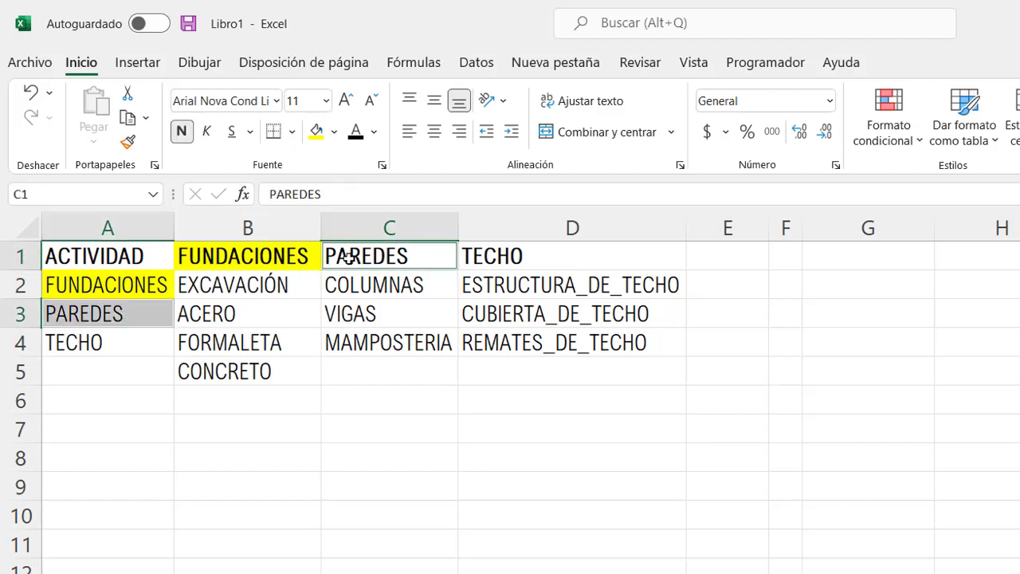
{"action": "left_click", "coordinate": [333, 134]}
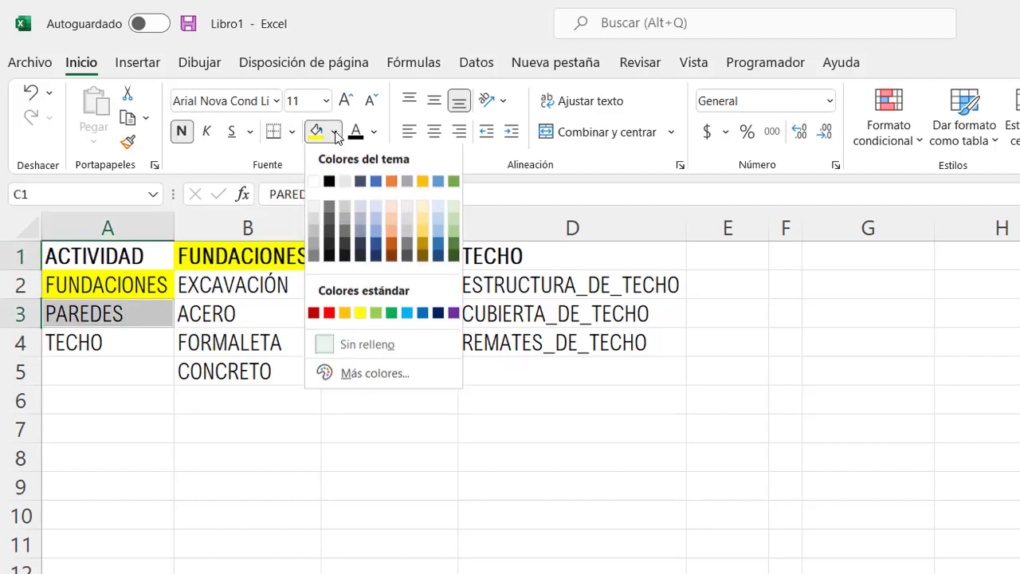
{"action": "left_click", "coordinate": [423, 315]}
{"action": "left_click_drag", "start_coordinate": [383, 285], "coordinate": [383, 344]}
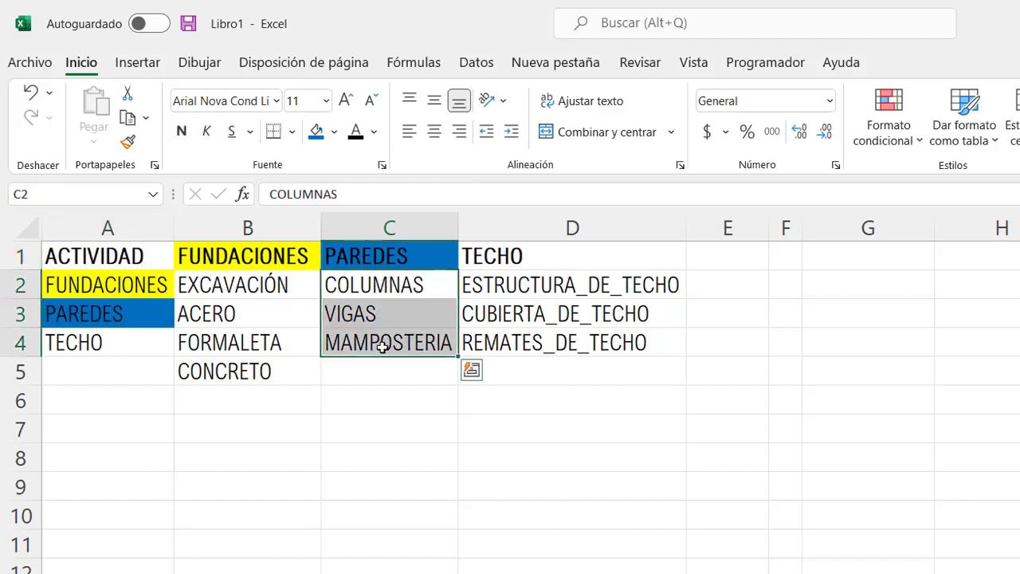
Fill TECHO in A4 and its D1 heading gold
{"action": "left_click", "coordinate": [518, 263]}
{"action": "left_click", "coordinate": [109, 342], "text": "ctrl"}
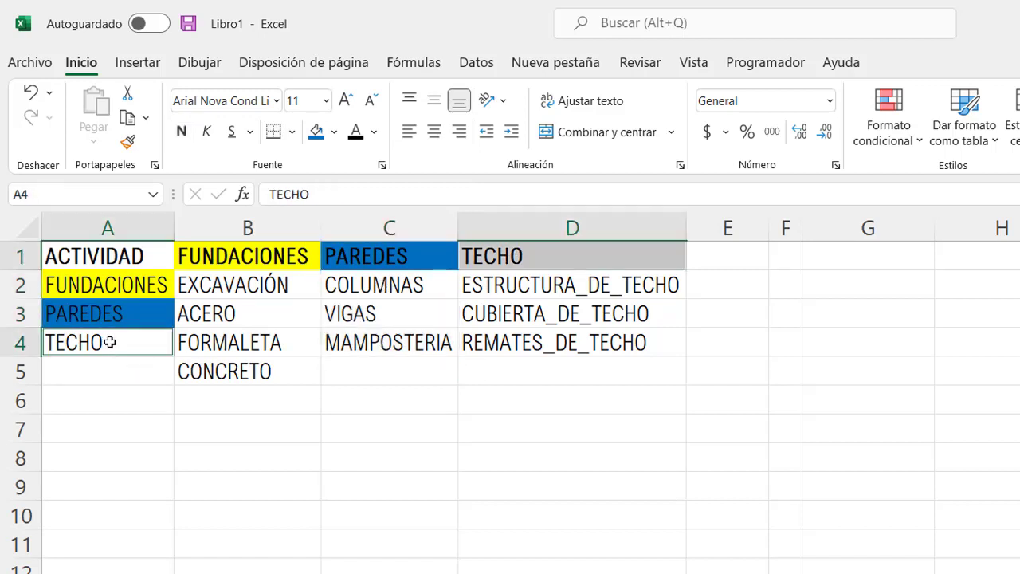
{"action": "left_click", "coordinate": [333, 133]}
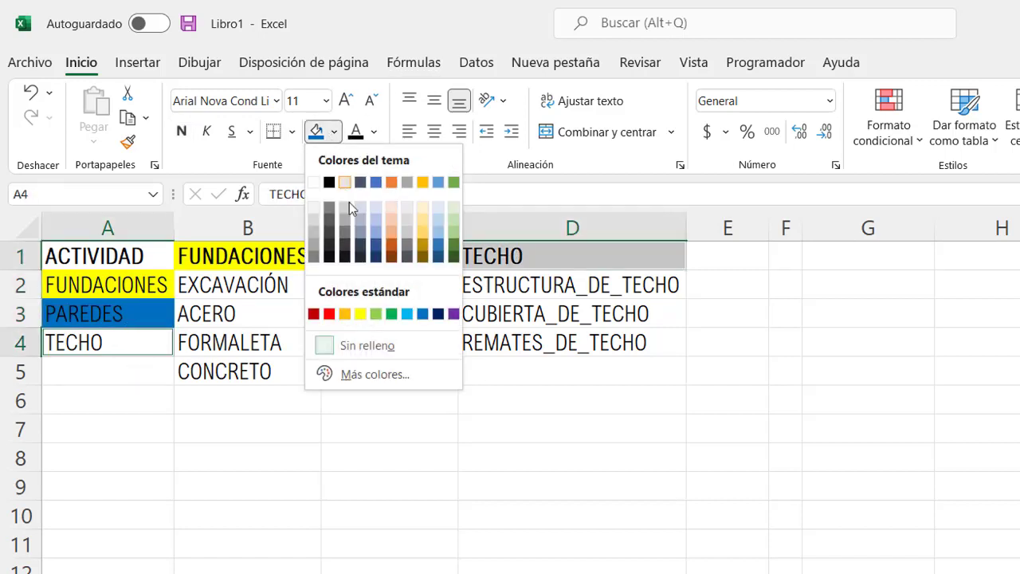
{"action": "left_click", "coordinate": [422, 232]}
{"action": "left_click_drag", "start_coordinate": [510, 285], "coordinate": [507, 343]}
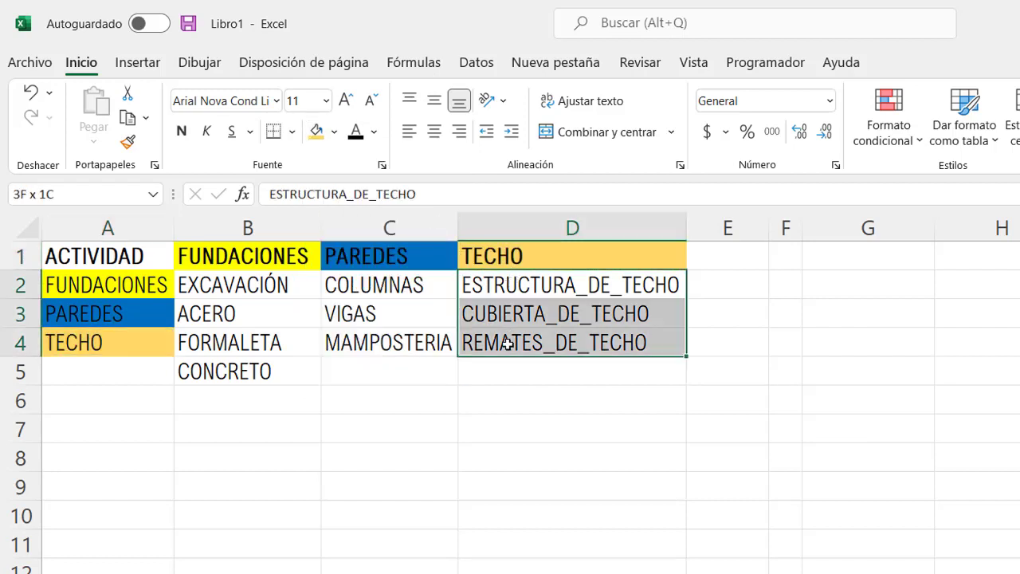
{"action": "left_click", "coordinate": [395, 476]}
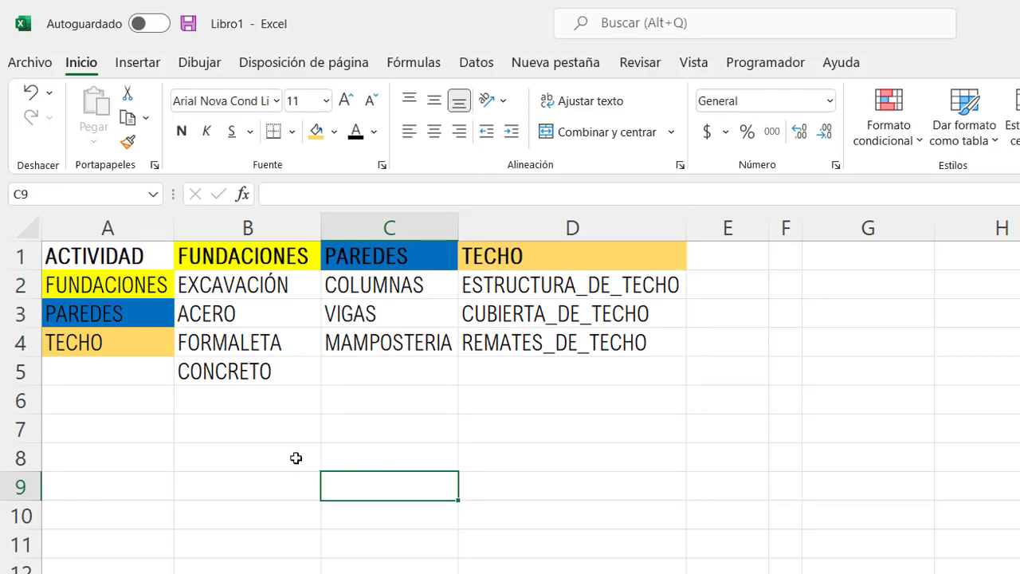
{"action": "left_click", "coordinate": [34, 229]}
Remove all fill colours from the whole sheet
{"action": "left_click", "coordinate": [336, 133]}
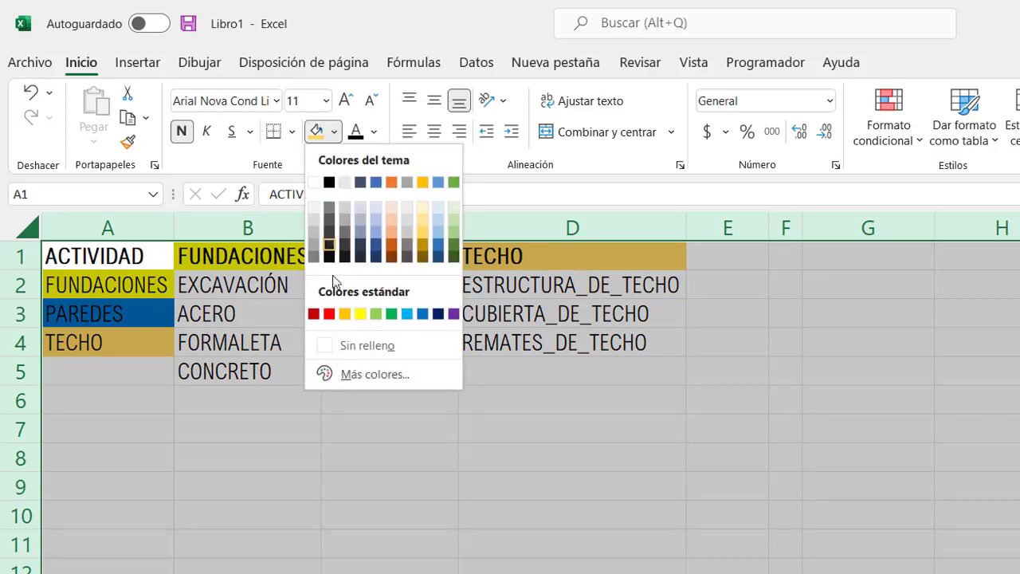
{"action": "left_click", "coordinate": [353, 347]}
{"action": "left_click", "coordinate": [319, 476]}
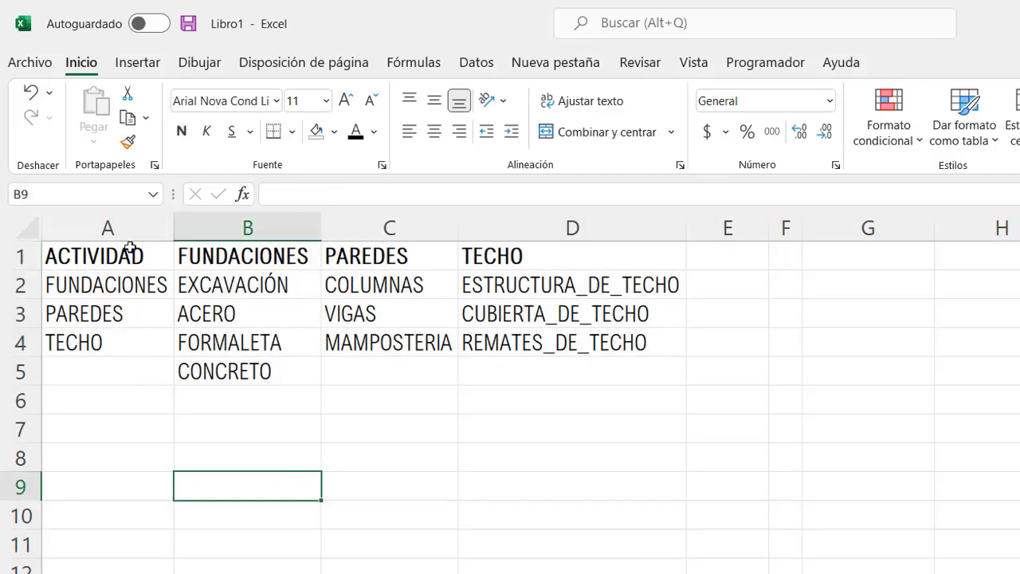
Make tables with headers from the ACTIVIDAD list A1:A4 and FUNDACIONES list B1:B5
{"action": "left_click_drag", "start_coordinate": [94, 253], "coordinate": [114, 338]}
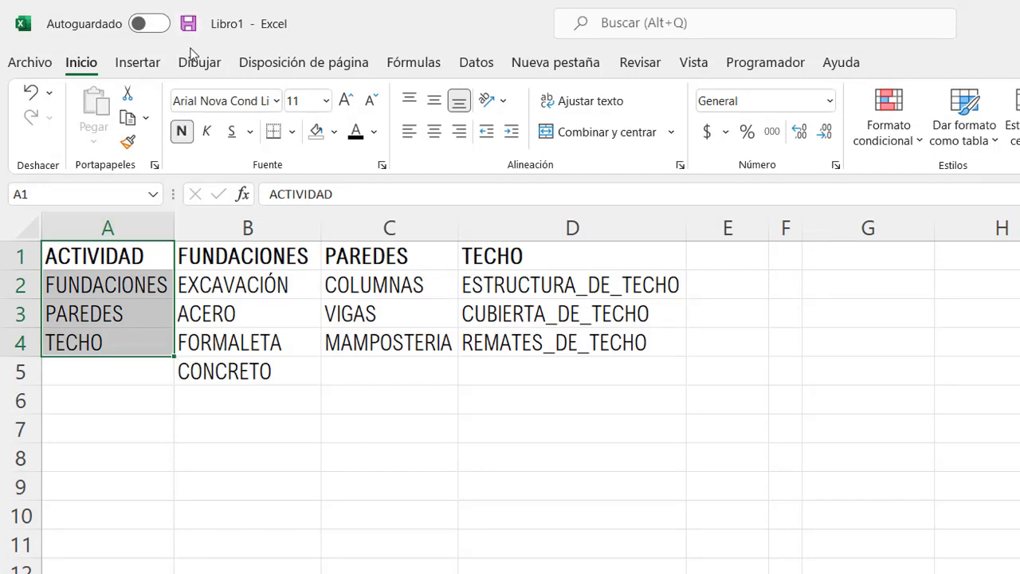
{"action": "left_click", "coordinate": [155, 65]}
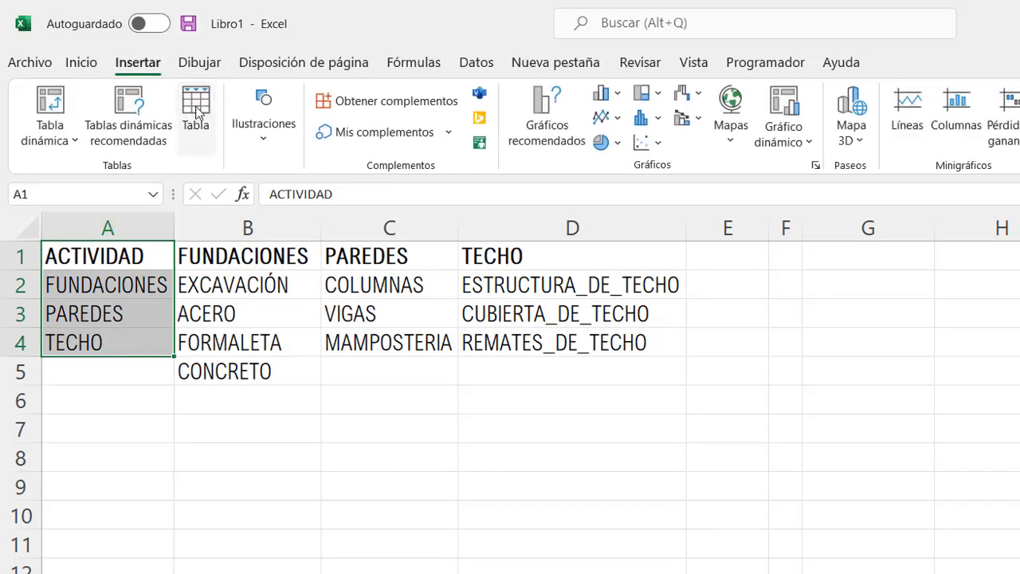
{"action": "left_click", "coordinate": [192, 121]}
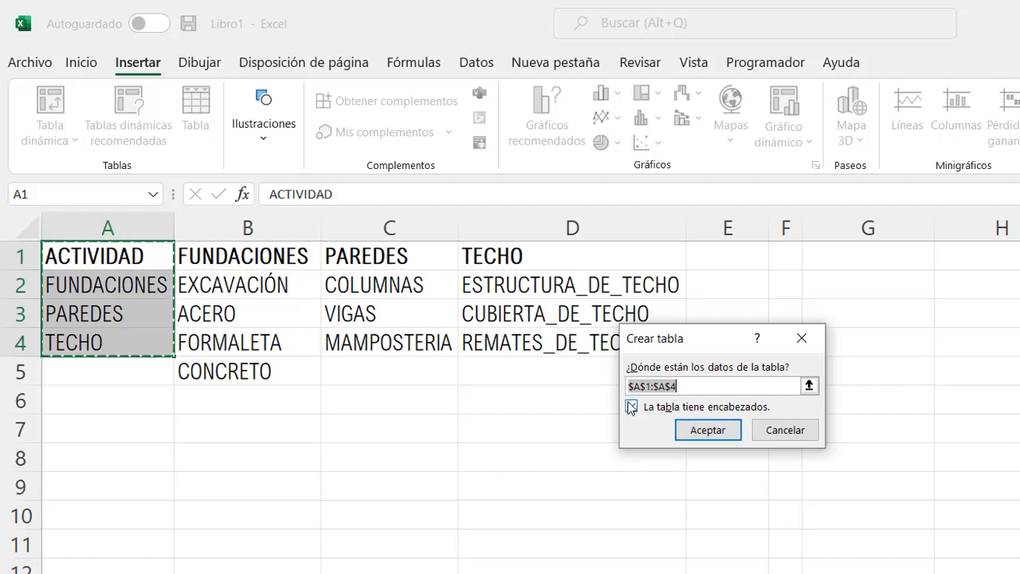
{"action": "left_click", "coordinate": [698, 439]}
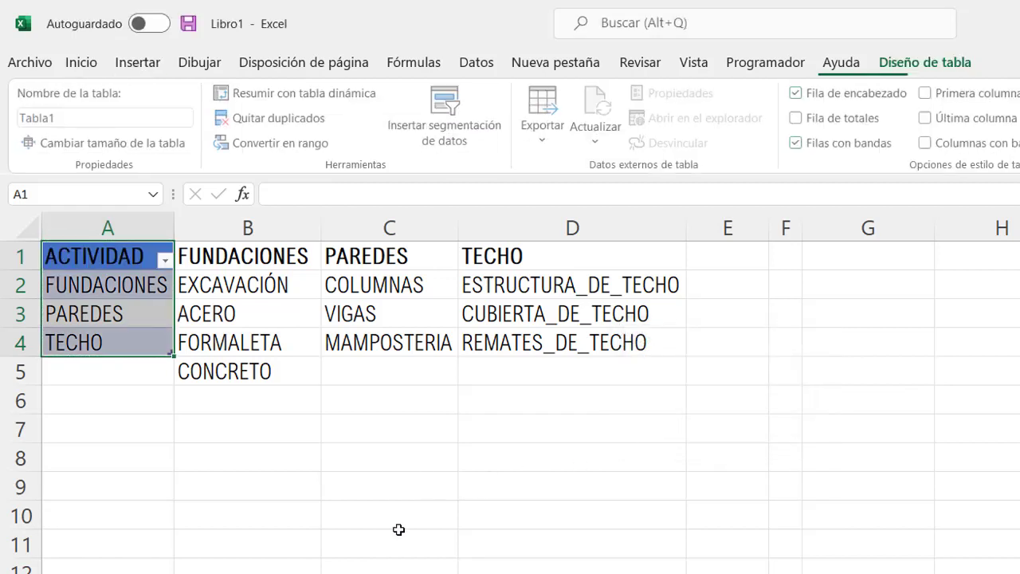
{"action": "left_click", "coordinate": [148, 457]}
{"action": "left_click_drag", "start_coordinate": [242, 259], "coordinate": [262, 371]}
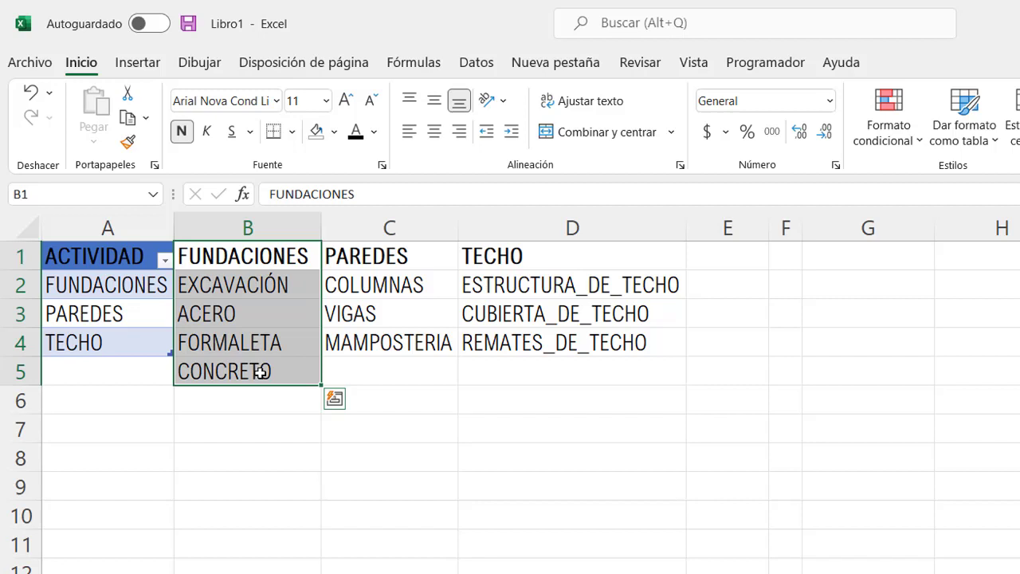
{"action": "key", "text": "ctrl+t"}
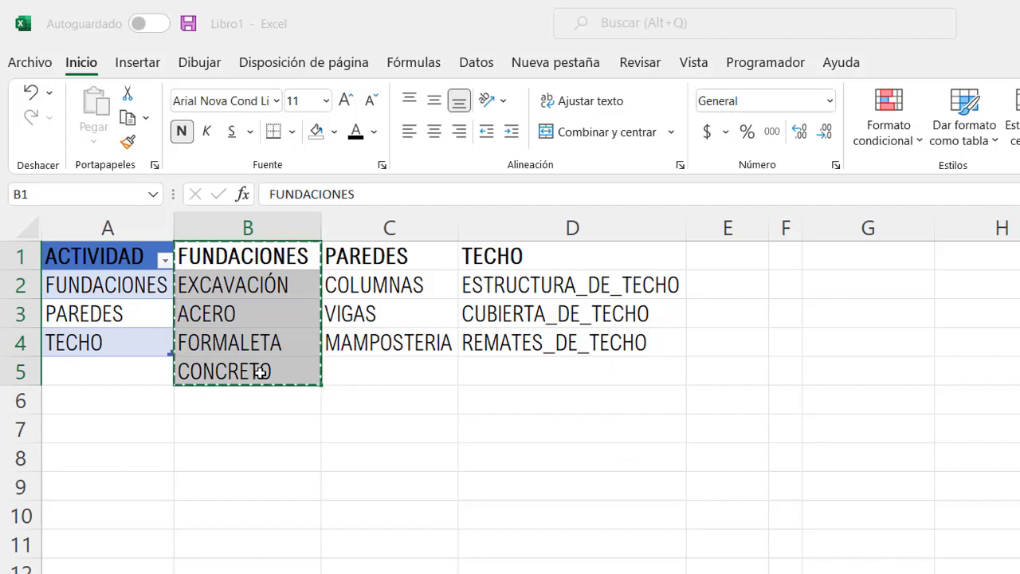
{"action": "left_click_drag", "start_coordinate": [701, 339], "coordinate": [510, 331]}
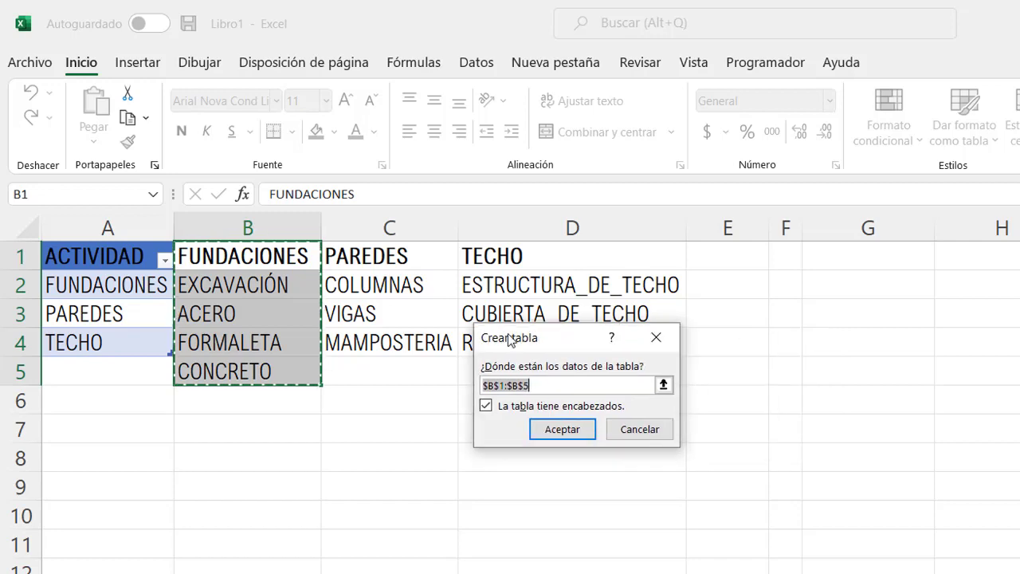
{"action": "left_click", "coordinate": [517, 421]}
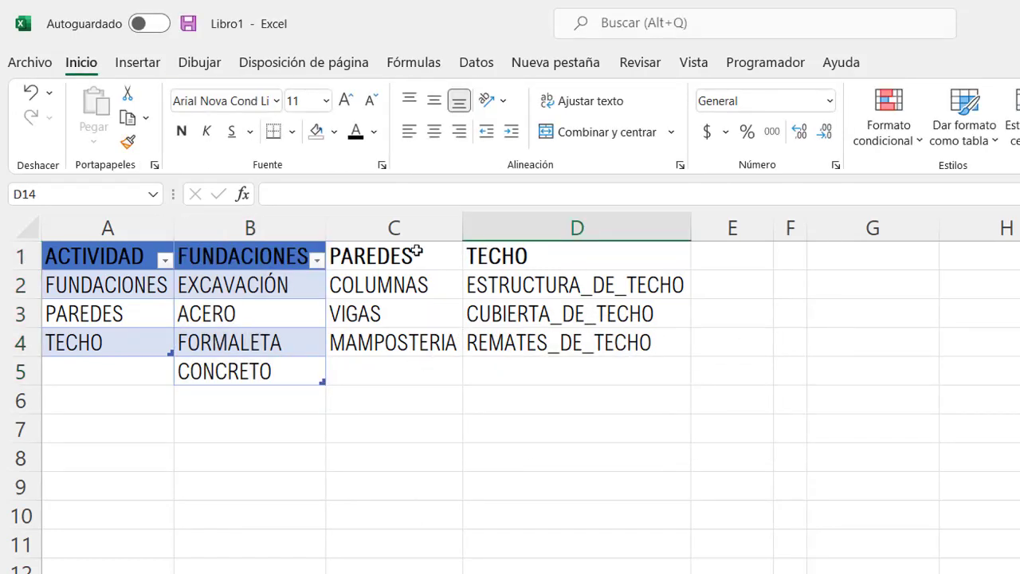
Make tables from the PAREDES list C1:C4 and the TECHO list D1:D4
{"action": "left_click_drag", "start_coordinate": [417, 250], "coordinate": [423, 329]}
{"action": "left_click", "coordinate": [139, 64]}
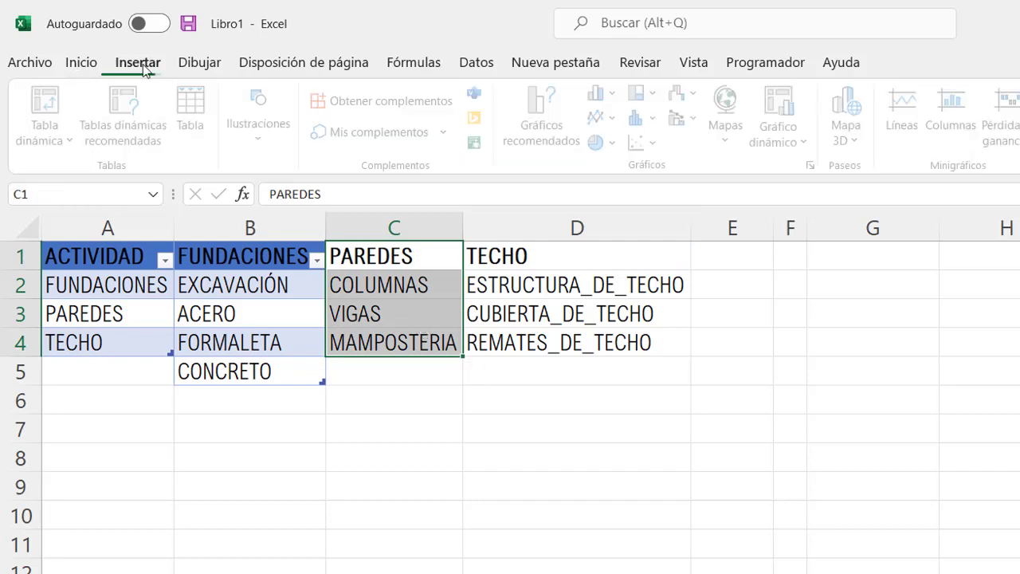
{"action": "left_click", "coordinate": [196, 120]}
{"action": "left_click", "coordinate": [519, 422]}
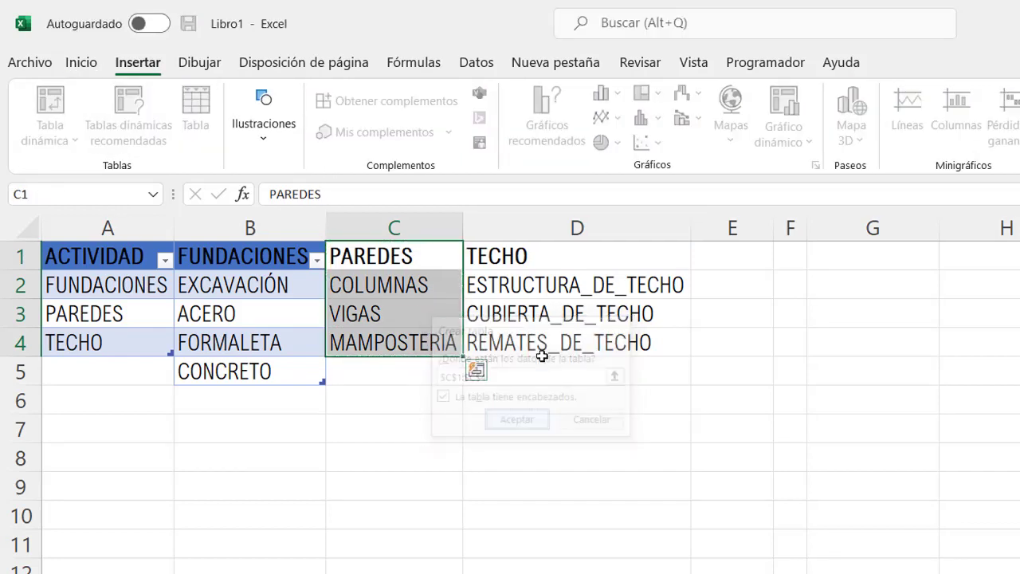
{"action": "left_click_drag", "start_coordinate": [553, 260], "coordinate": [558, 343]}
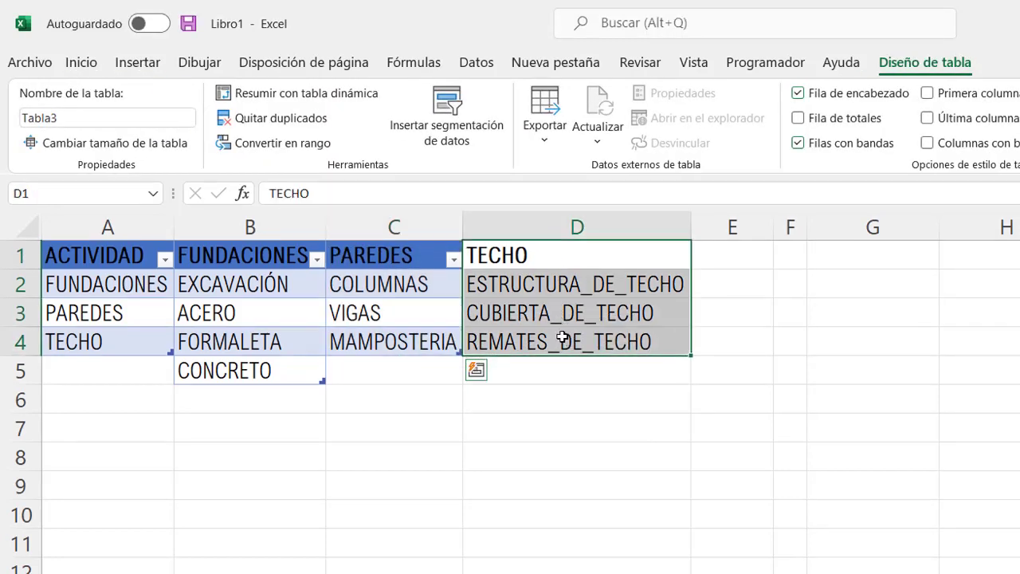
{"action": "left_click", "coordinate": [149, 70]}
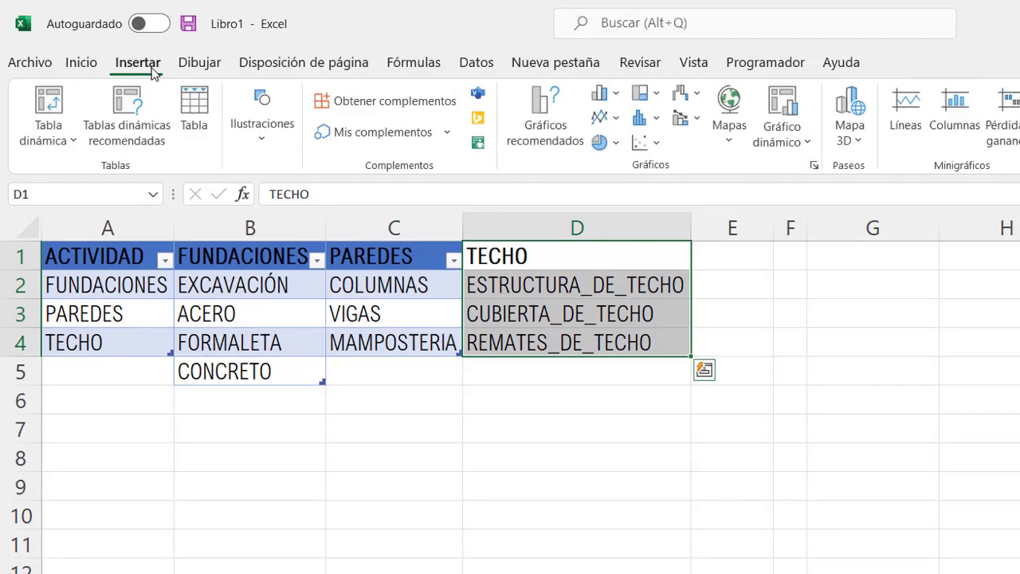
{"action": "left_click", "coordinate": [196, 112]}
{"action": "left_click", "coordinate": [508, 422]}
{"action": "left_click", "coordinate": [563, 548]}
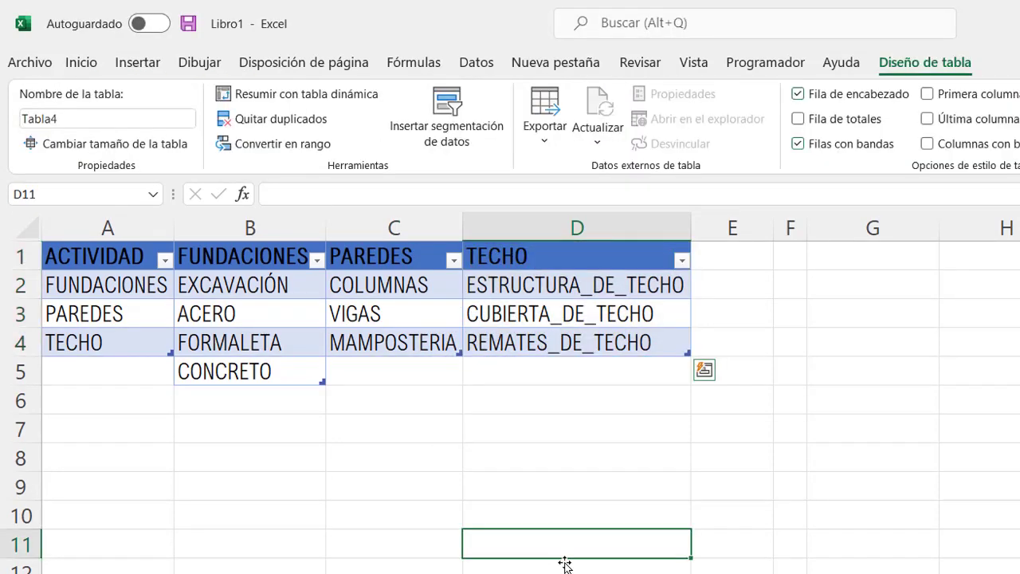
{"action": "left_click", "coordinate": [139, 259]}
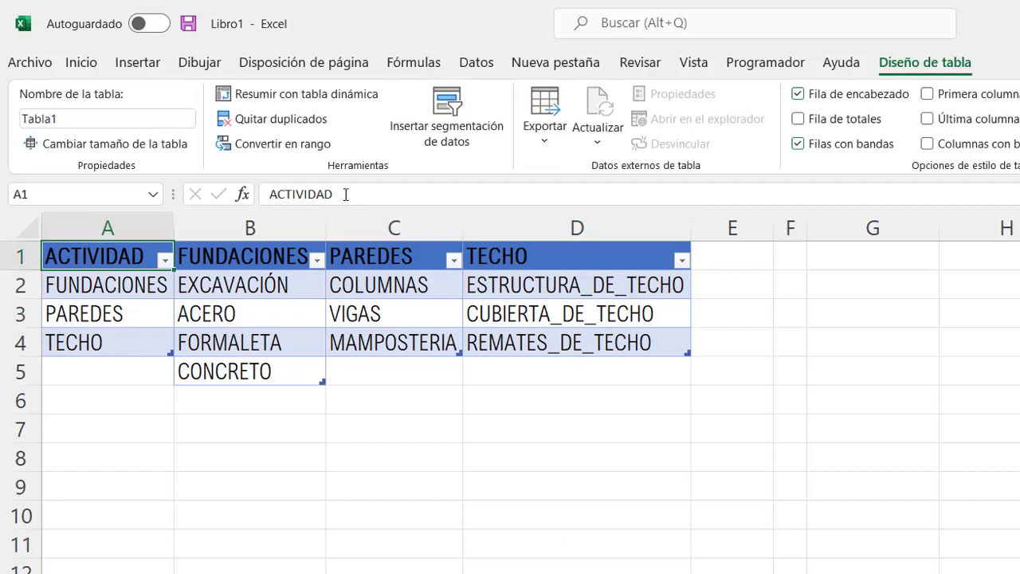
{"action": "left_click_drag", "start_coordinate": [346, 194], "coordinate": [232, 188]}
{"action": "right_click", "coordinate": [316, 198]}
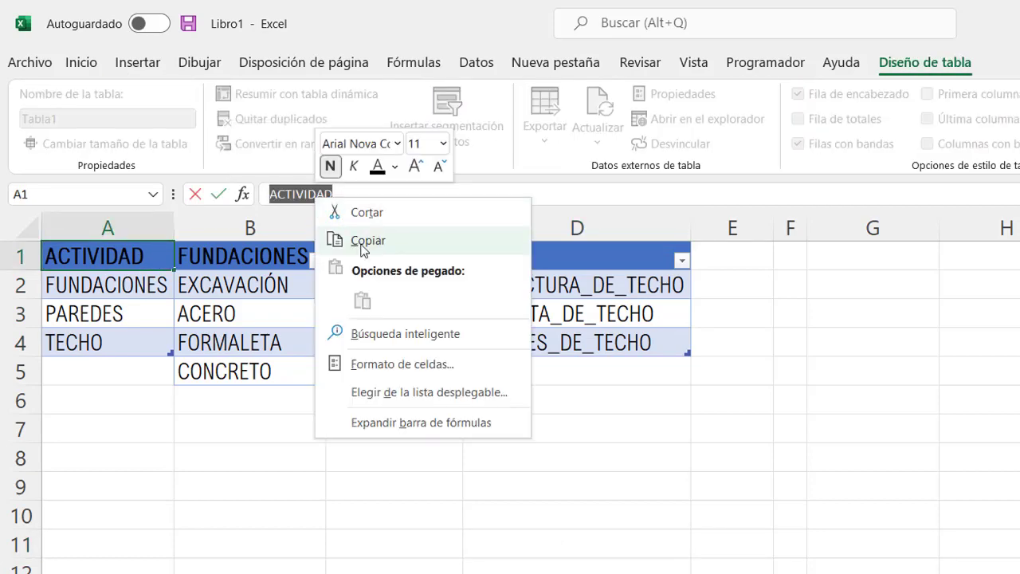
{"action": "left_click", "coordinate": [362, 246]}
{"action": "key", "text": "Escape"}
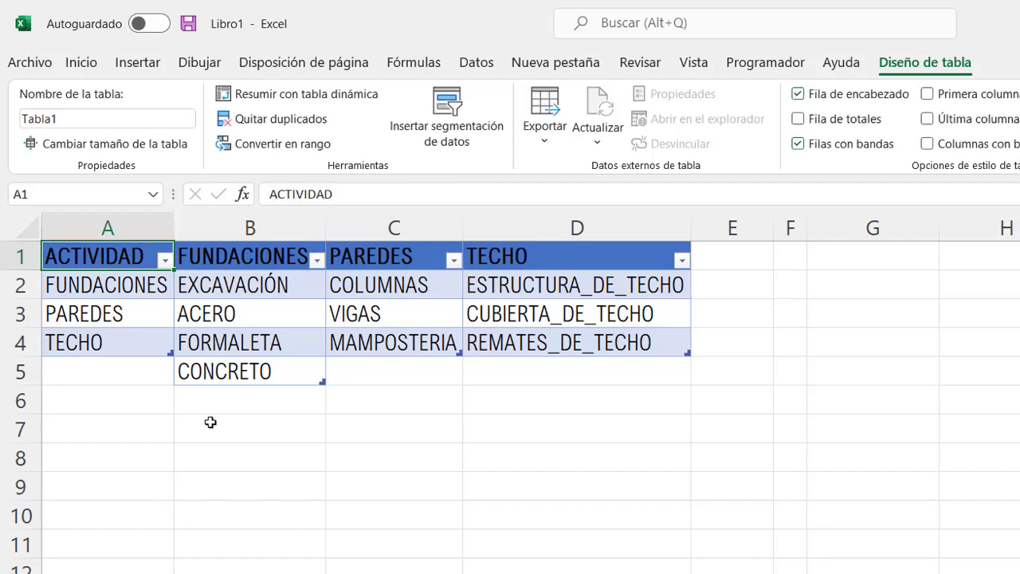
{"action": "left_click", "coordinate": [105, 461]}
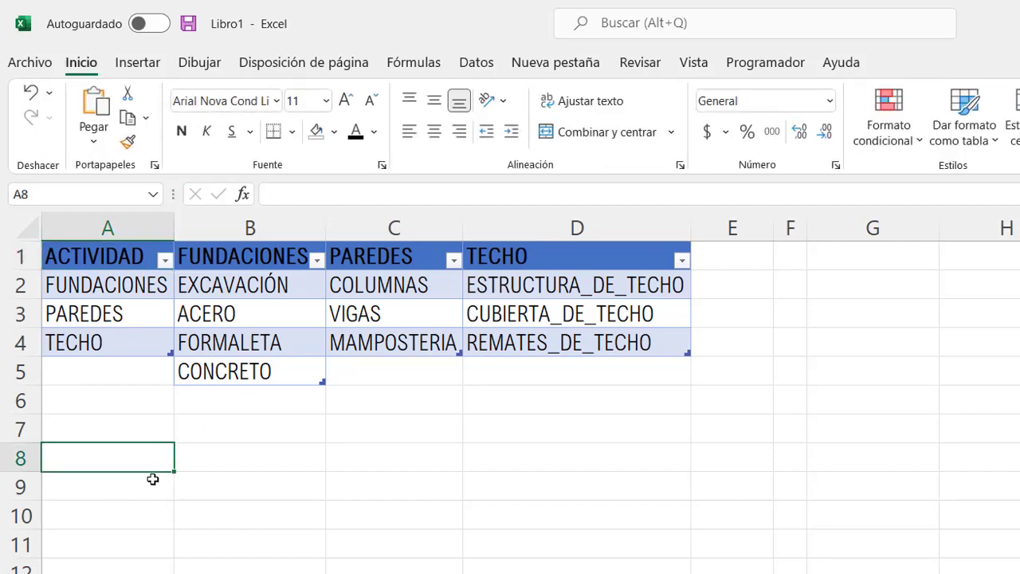
{"action": "double_click", "coordinate": [141, 463]}
{"action": "right_click", "coordinate": [141, 463]}
{"action": "left_click", "coordinate": [190, 564]}
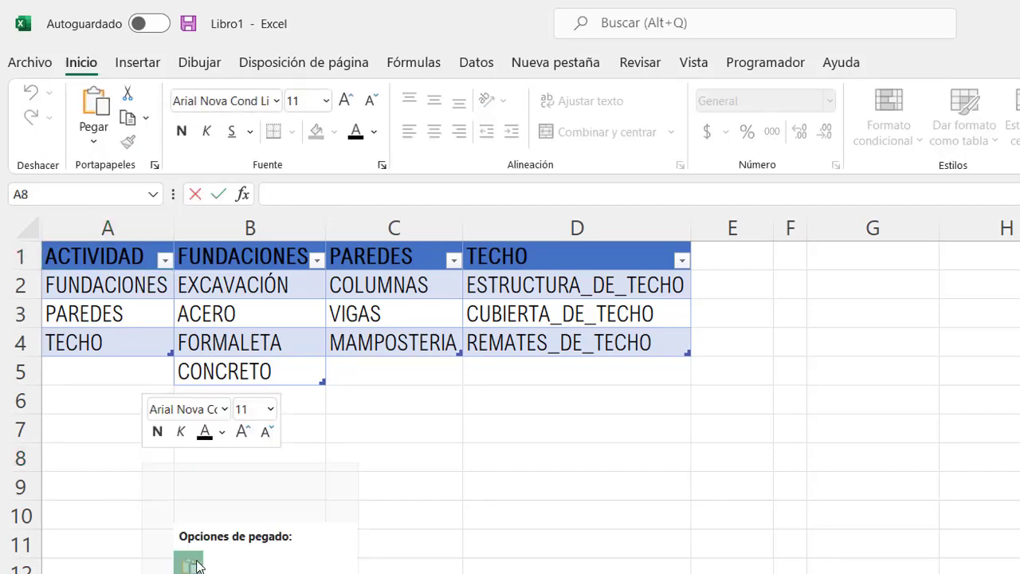
{"action": "key", "text": "Escape"}
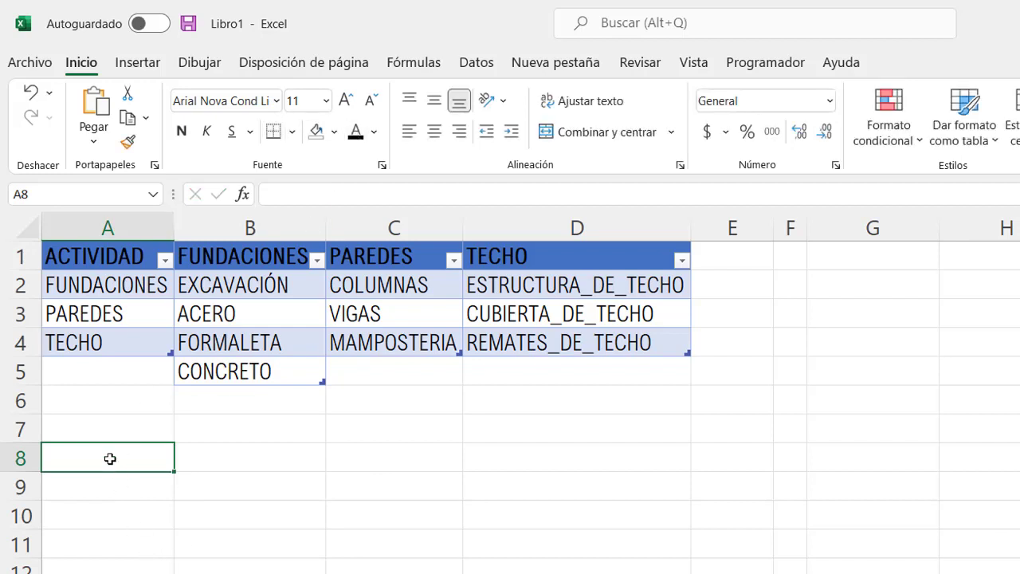
{"action": "key", "text": "ctrl+v"}
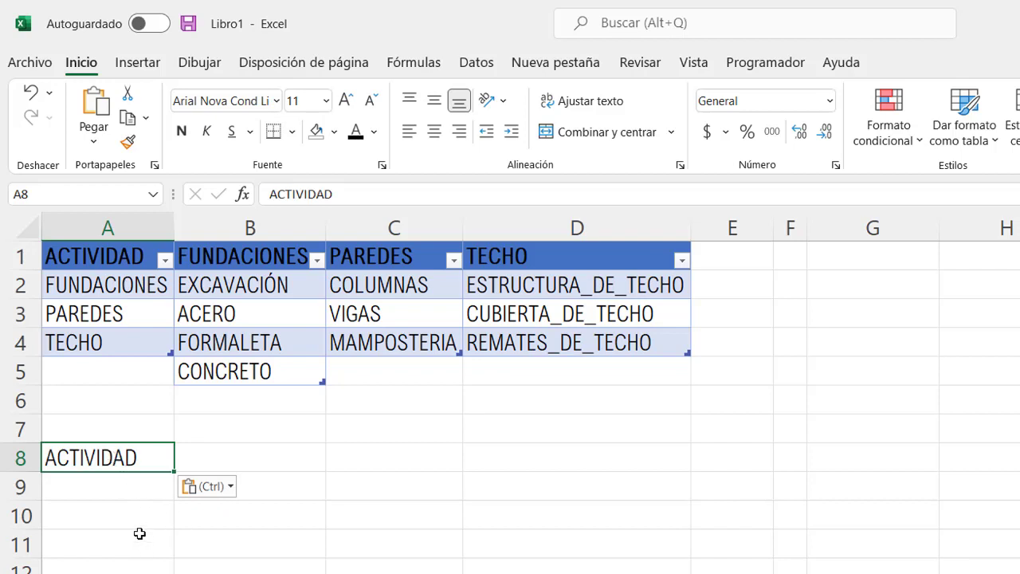
{"action": "key", "text": "Escape"}
{"action": "key", "text": "Delete"}
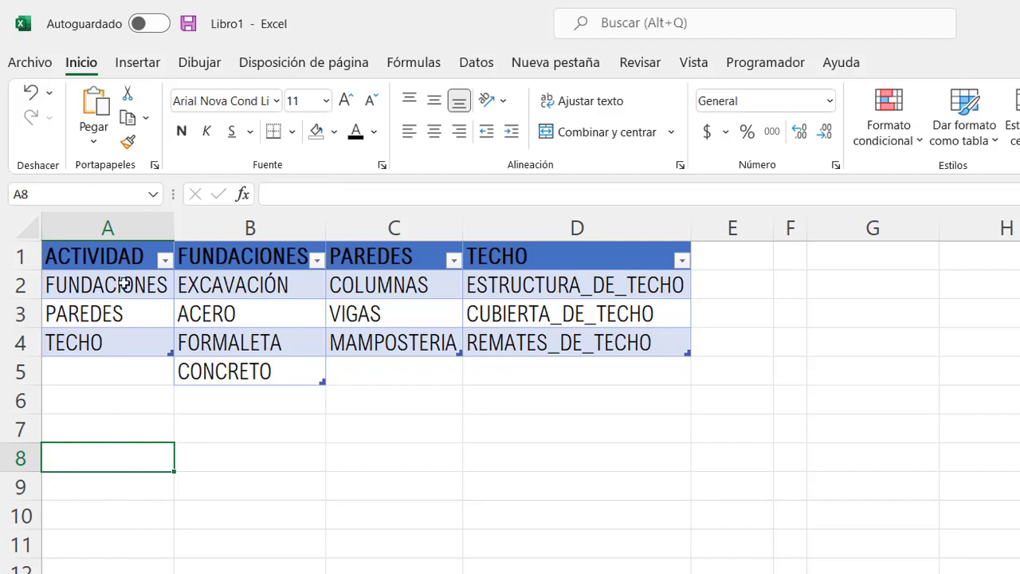
Select A2:A4 and type ACTIVIDAD as its name in the Name Box
{"action": "left_click_drag", "start_coordinate": [125, 283], "coordinate": [130, 344]}
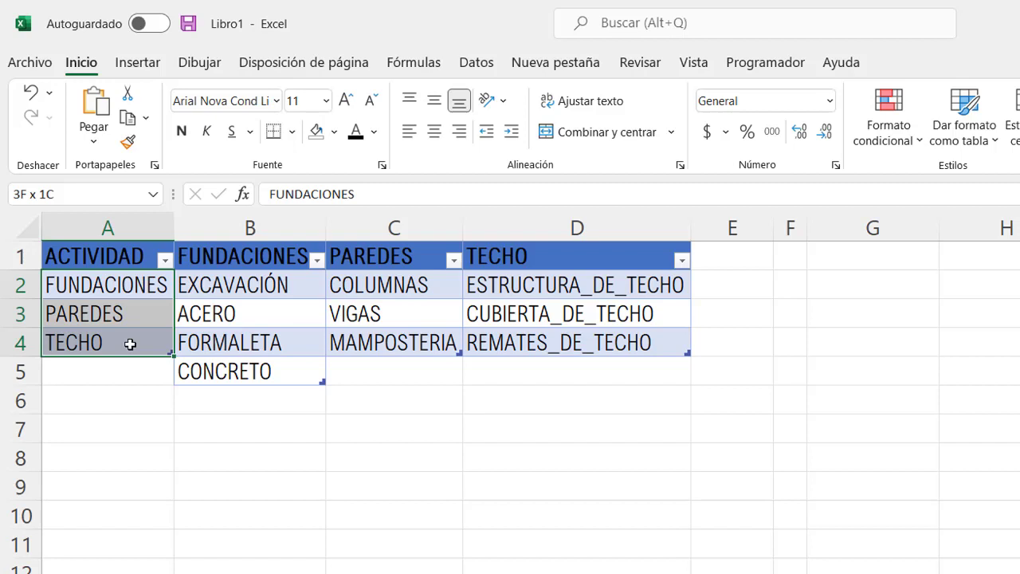
{"action": "left_click_drag", "start_coordinate": [250, 284], "coordinate": [256, 367]}
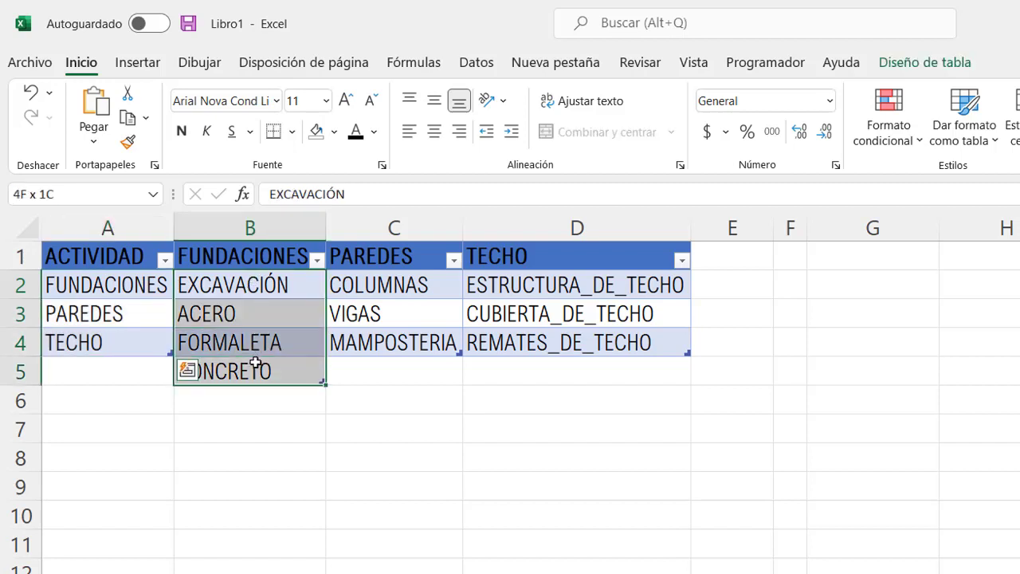
{"action": "left_click_drag", "start_coordinate": [108, 285], "coordinate": [112, 337]}
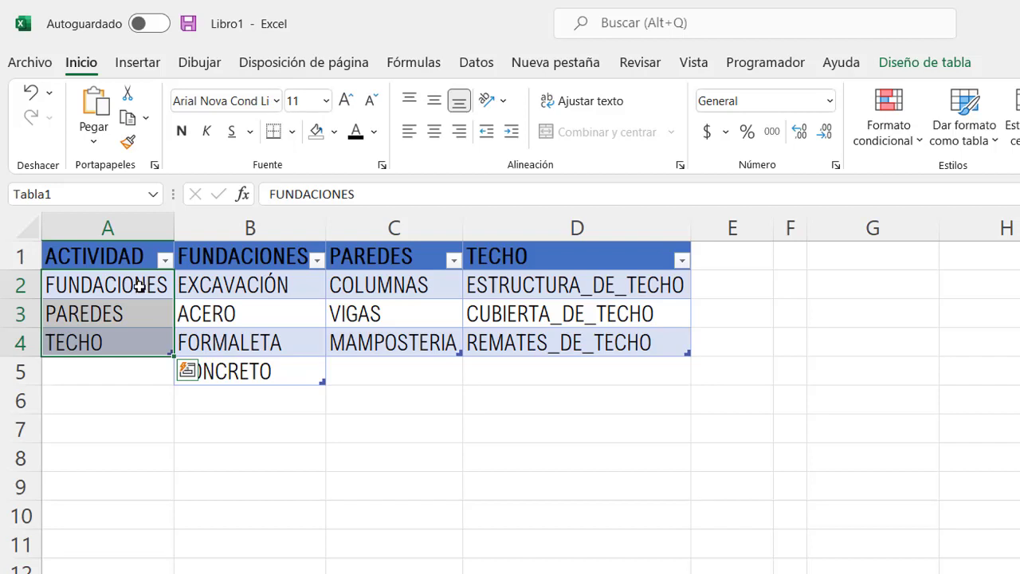
{"action": "left_click_drag", "start_coordinate": [140, 287], "coordinate": [140, 343]}
{"action": "left_click", "coordinate": [114, 258]}
{"action": "left_click", "coordinate": [117, 287]}
{"action": "left_click_drag", "start_coordinate": [116, 286], "coordinate": [124, 339]}
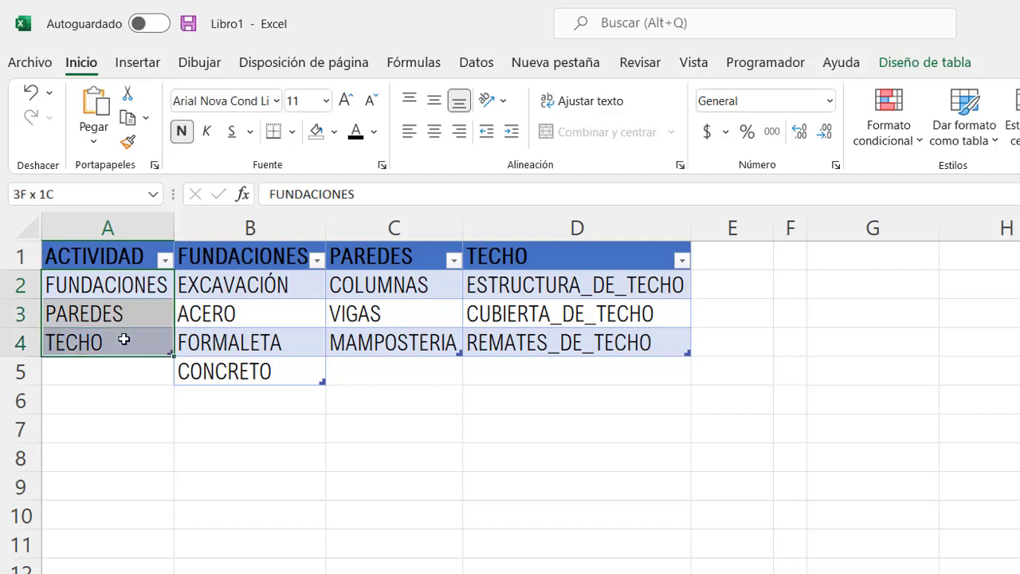
{"action": "key", "text": "ctrl+v"}
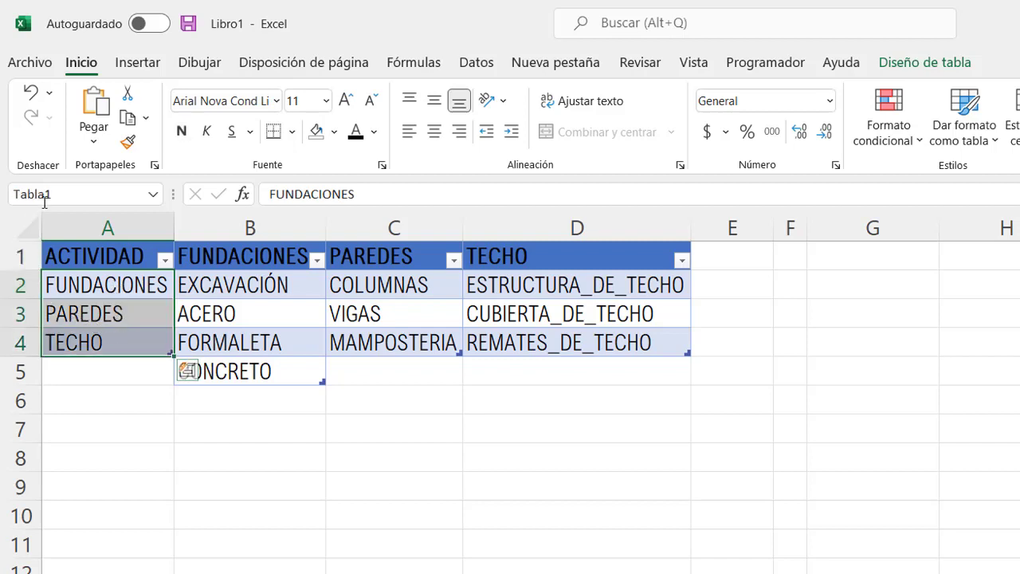
{"action": "left_click", "coordinate": [58, 191]}
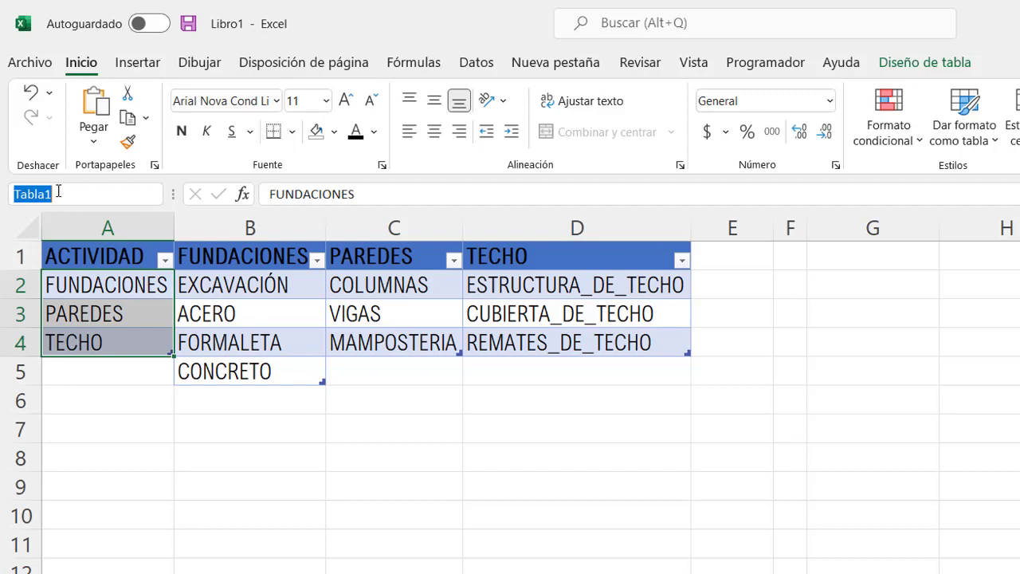
{"action": "type", "text": "ACTIVIDAD"}
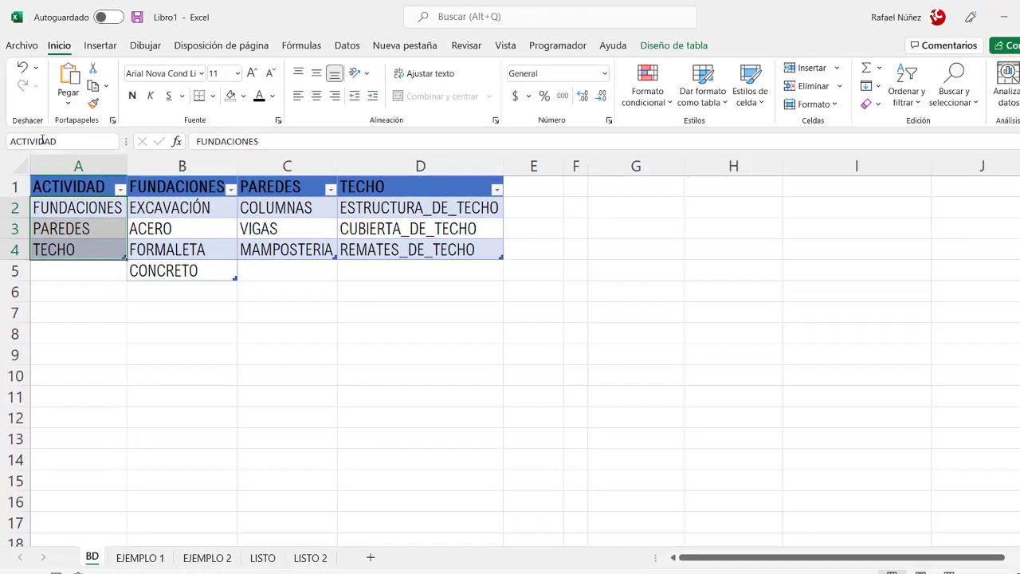
Confirm the ACTIVIDAD name, then jump to it from sheet LISTO 2 via the Name Box list
{"action": "key", "text": "Return"}
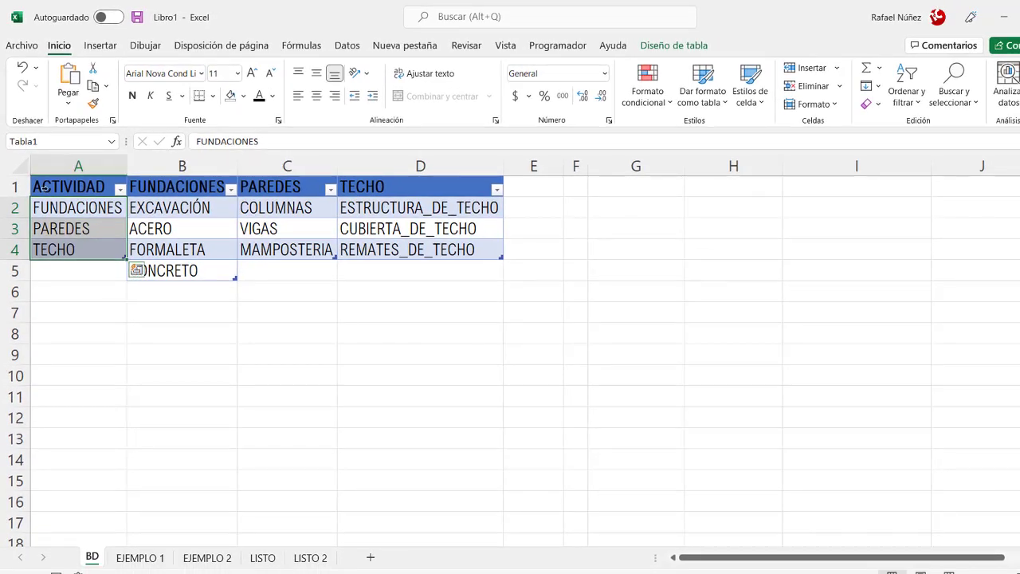
{"action": "left_click", "coordinate": [92, 207]}
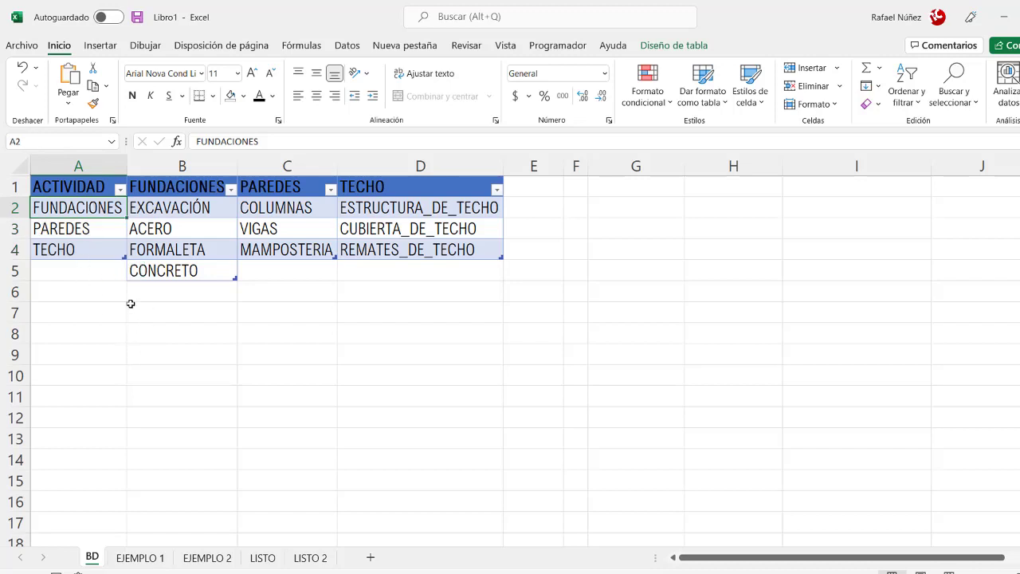
{"action": "left_click", "coordinate": [314, 560]}
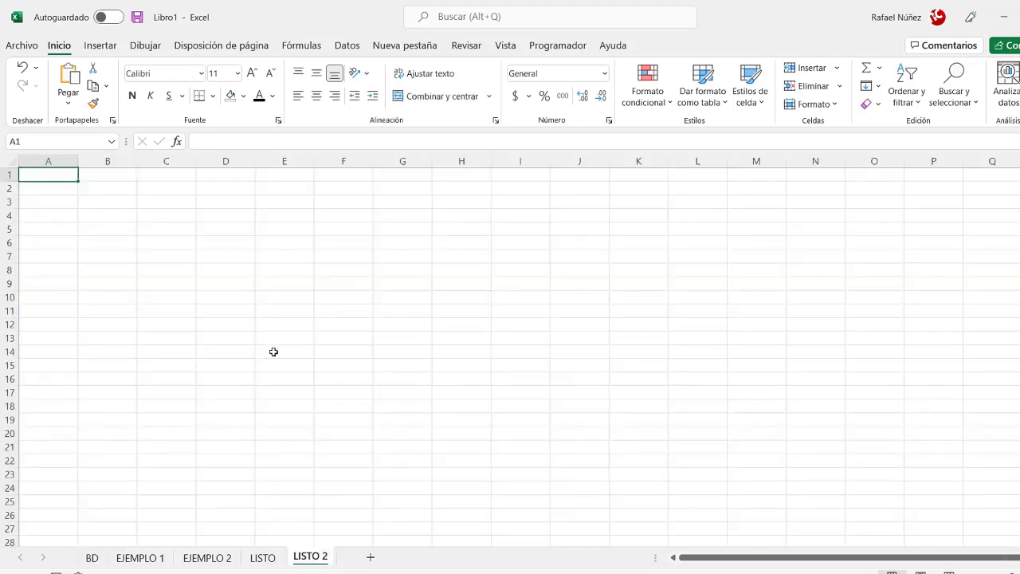
{"action": "left_click", "coordinate": [111, 141]}
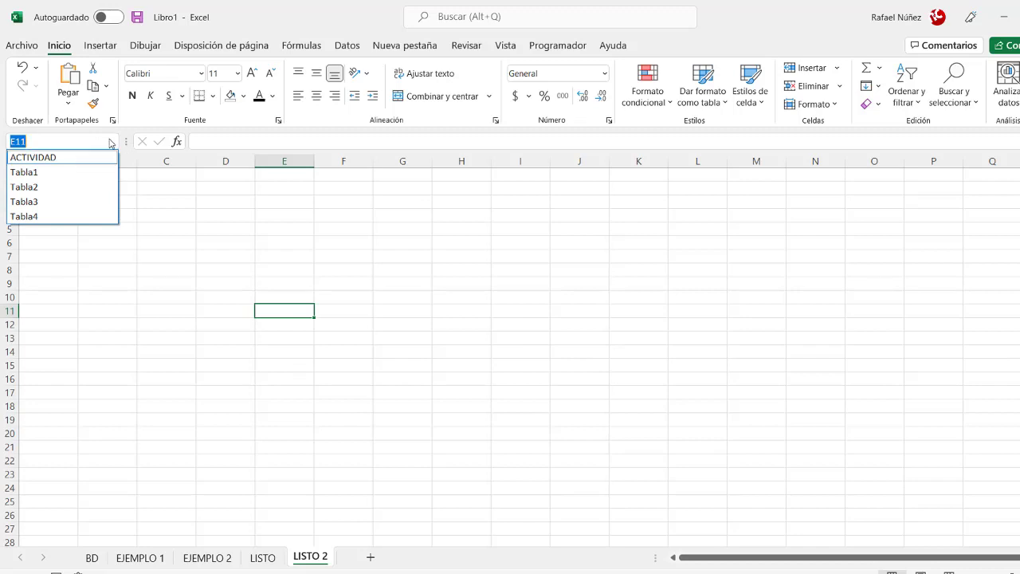
{"action": "left_click", "coordinate": [45, 159]}
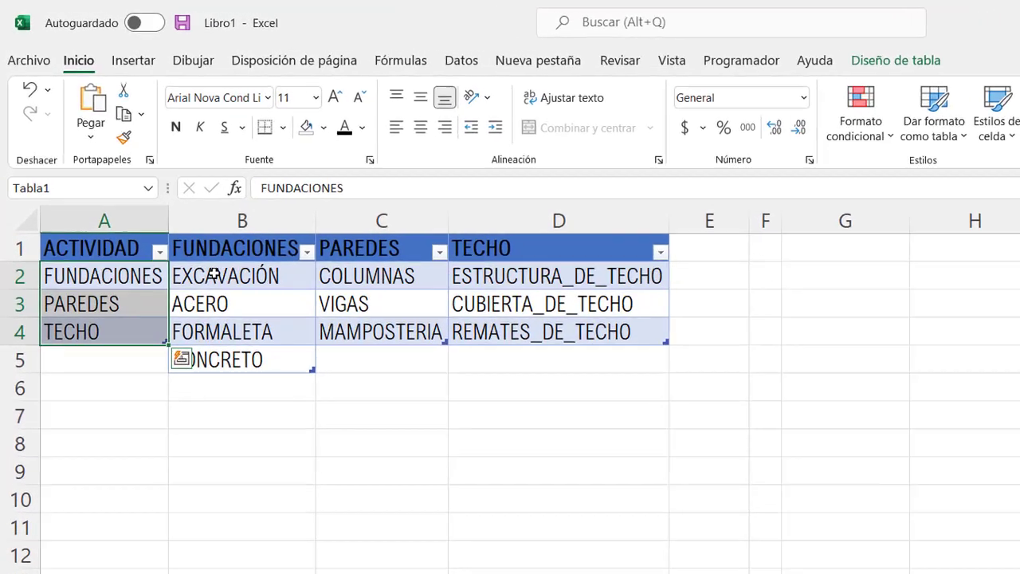
Copy the word FUNDACIONES from A2 and use it to name the range B2:B5
{"action": "left_click", "coordinate": [113, 278]}
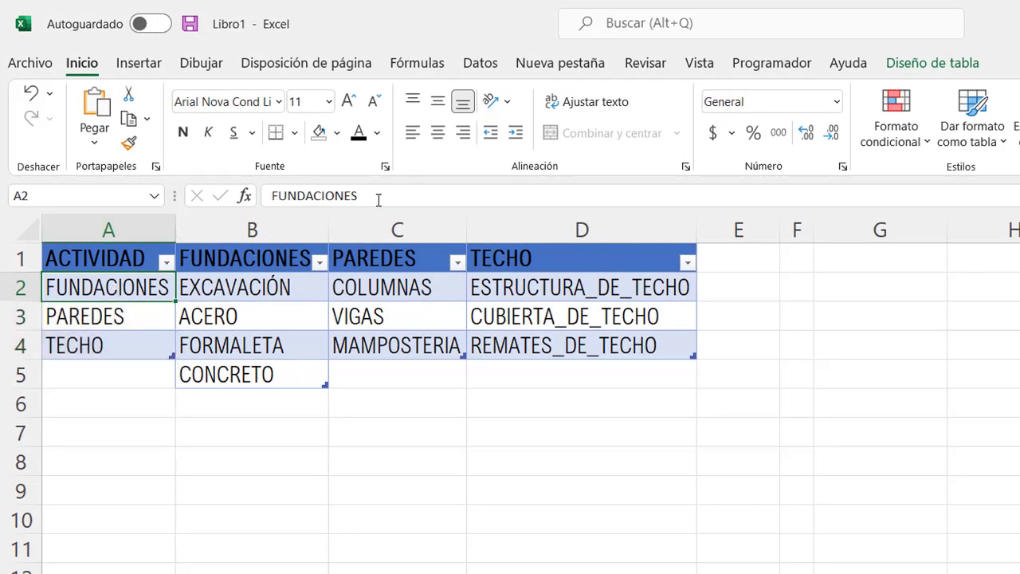
{"action": "double_click", "coordinate": [312, 195]}
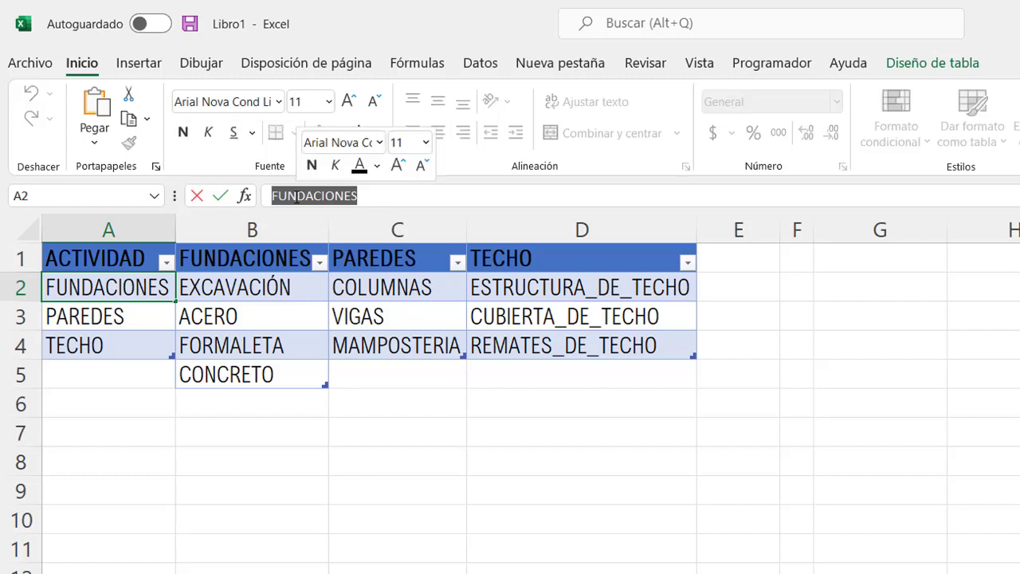
{"action": "right_click", "coordinate": [296, 197]}
{"action": "left_click", "coordinate": [344, 241]}
{"action": "key", "text": "Escape"}
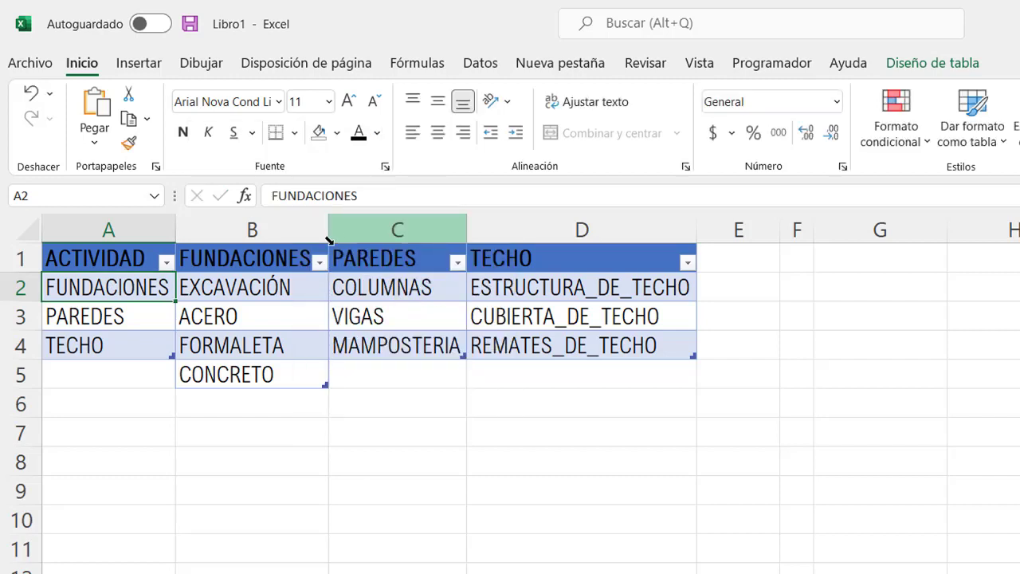
{"action": "left_click_drag", "start_coordinate": [274, 283], "coordinate": [289, 378]}
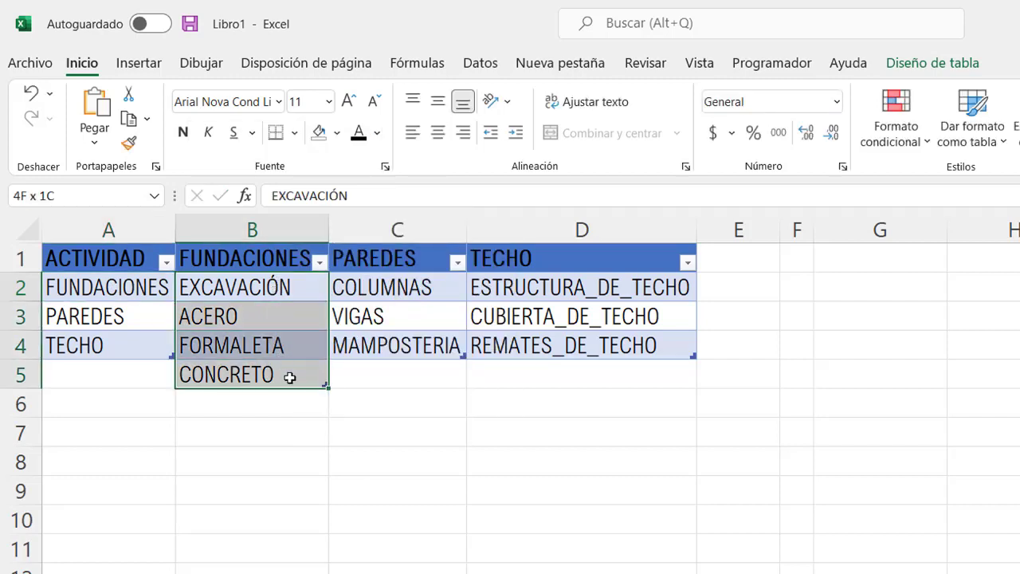
{"action": "left_click", "coordinate": [80, 198]}
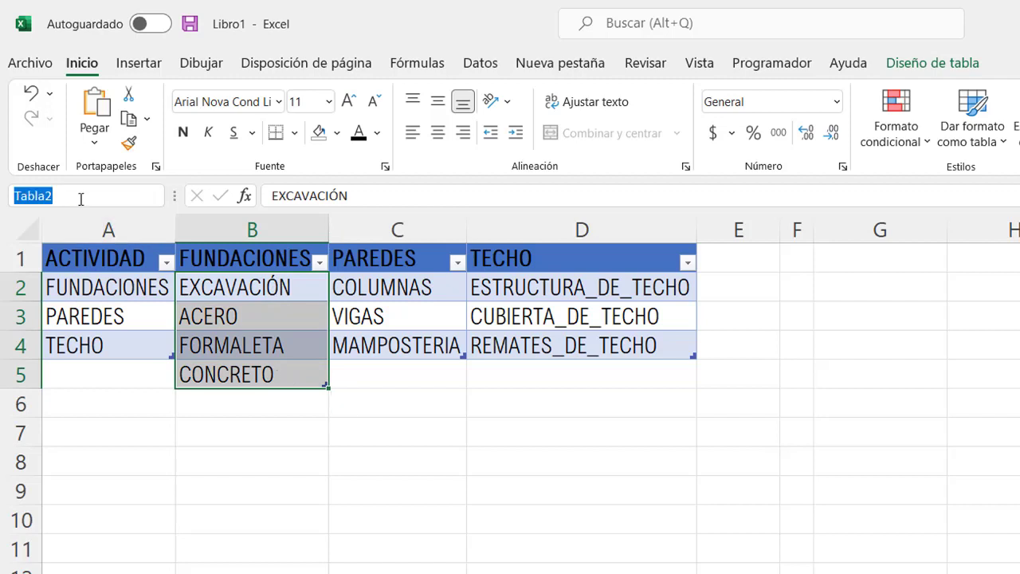
{"action": "key", "text": "ctrl+v"}
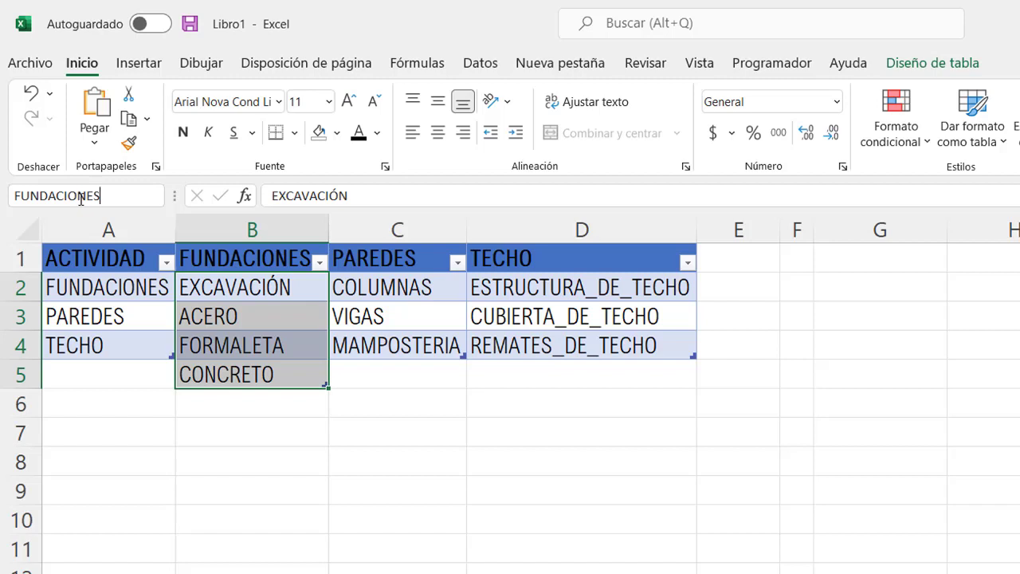
{"action": "key", "text": "Return"}
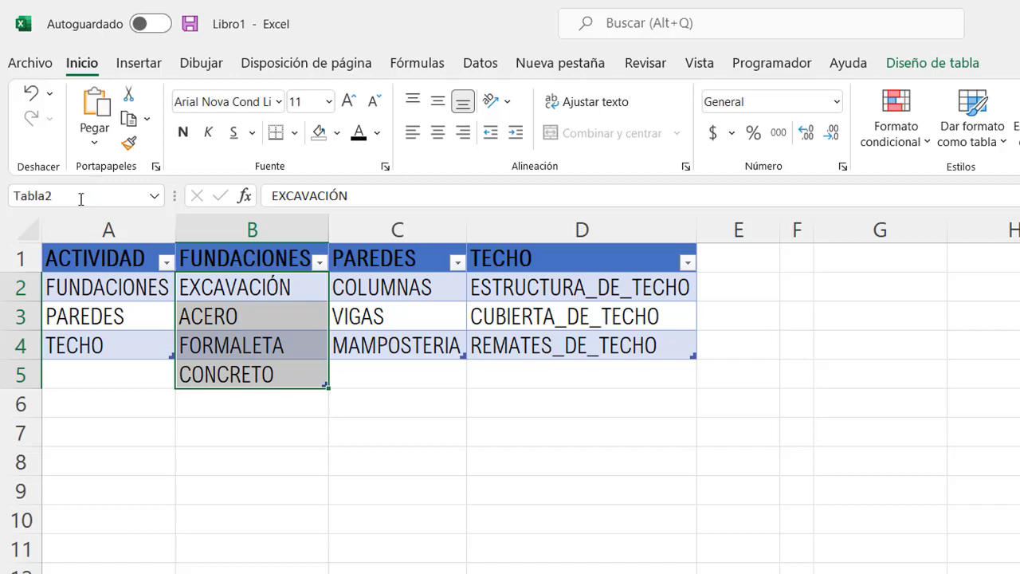
{"action": "left_click", "coordinate": [76, 315]}
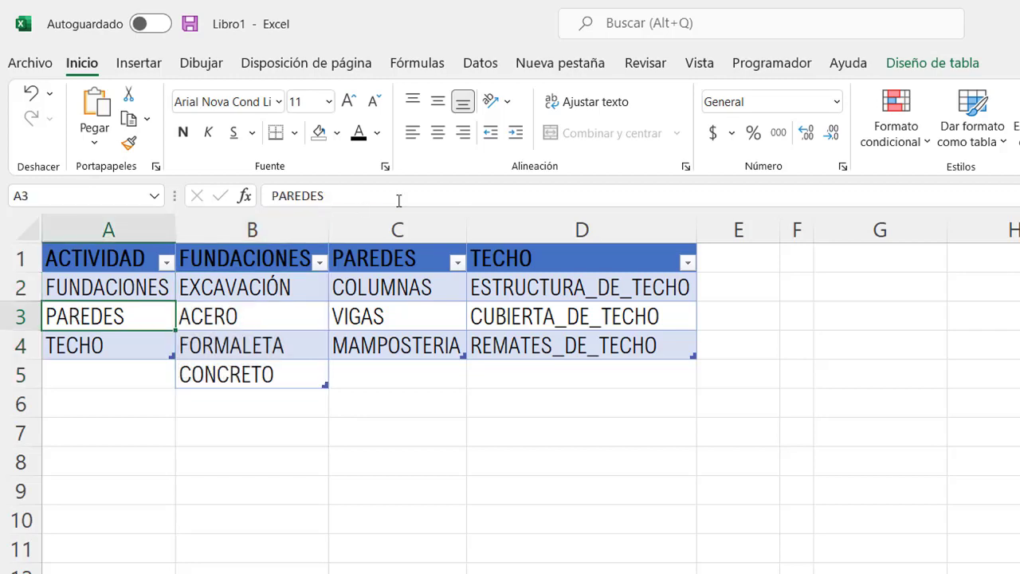
Name the wall items C2:C4 (COLUMNAS to MAMPOSTERIA) PAREDES
{"action": "left_click", "coordinate": [373, 195]}
{"action": "left_click_drag", "start_coordinate": [374, 195], "coordinate": [271, 195]}
{"action": "right_click", "coordinate": [275, 197]}
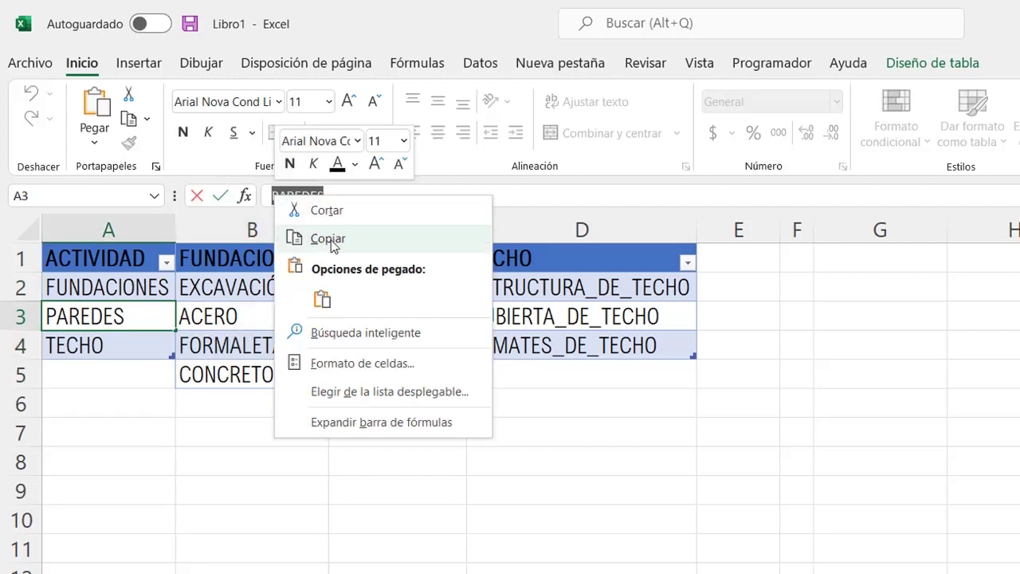
{"action": "left_click", "coordinate": [334, 242]}
{"action": "key", "text": "Escape"}
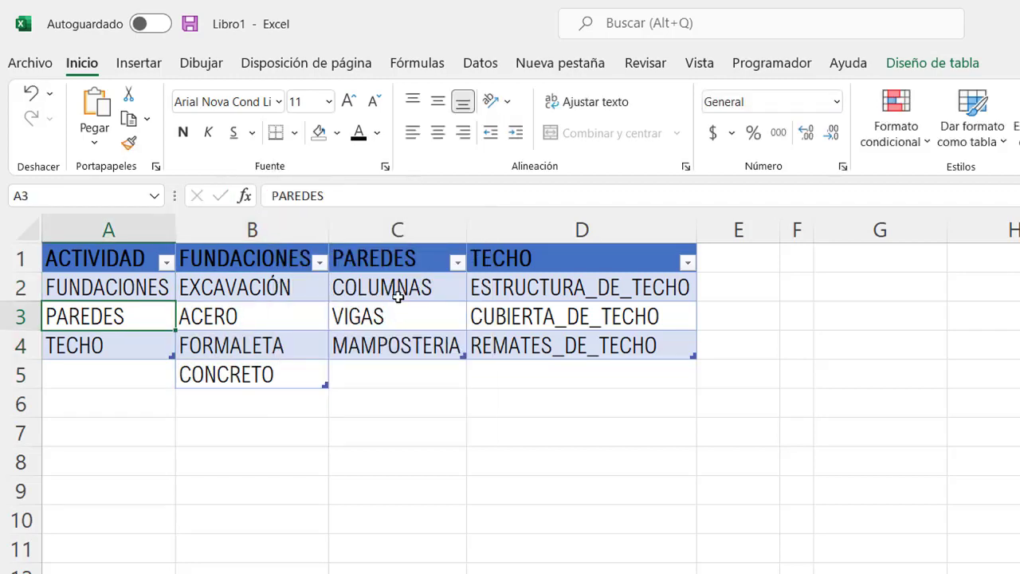
{"action": "left_click_drag", "start_coordinate": [398, 296], "coordinate": [405, 347]}
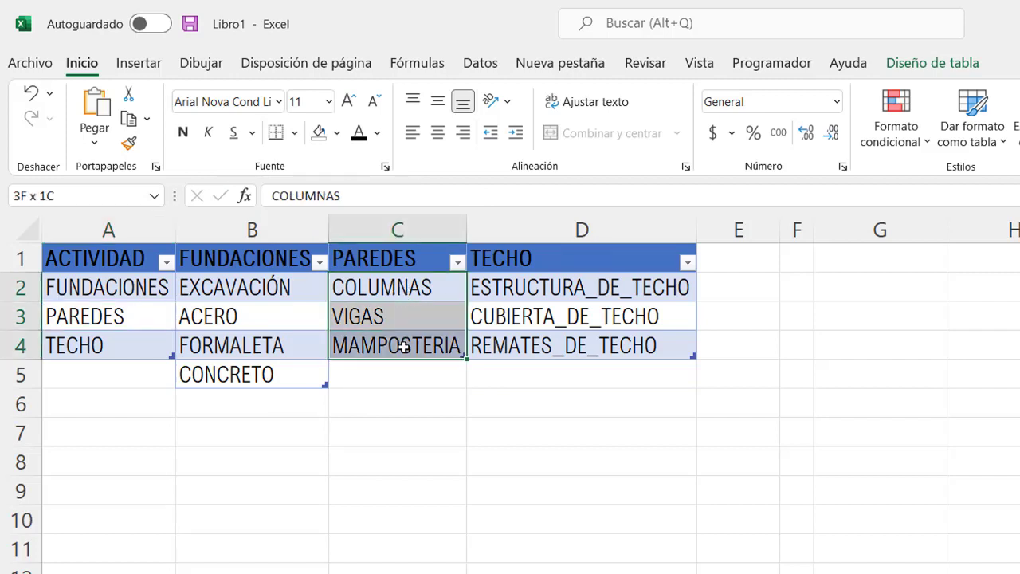
{"action": "left_click", "coordinate": [71, 202]}
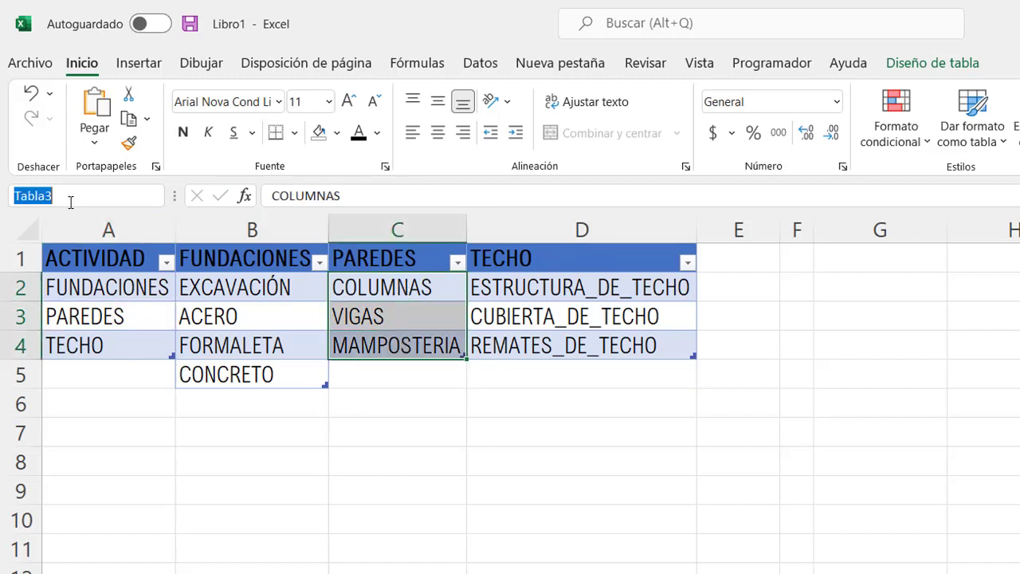
{"action": "type", "text": "PAREDES"}
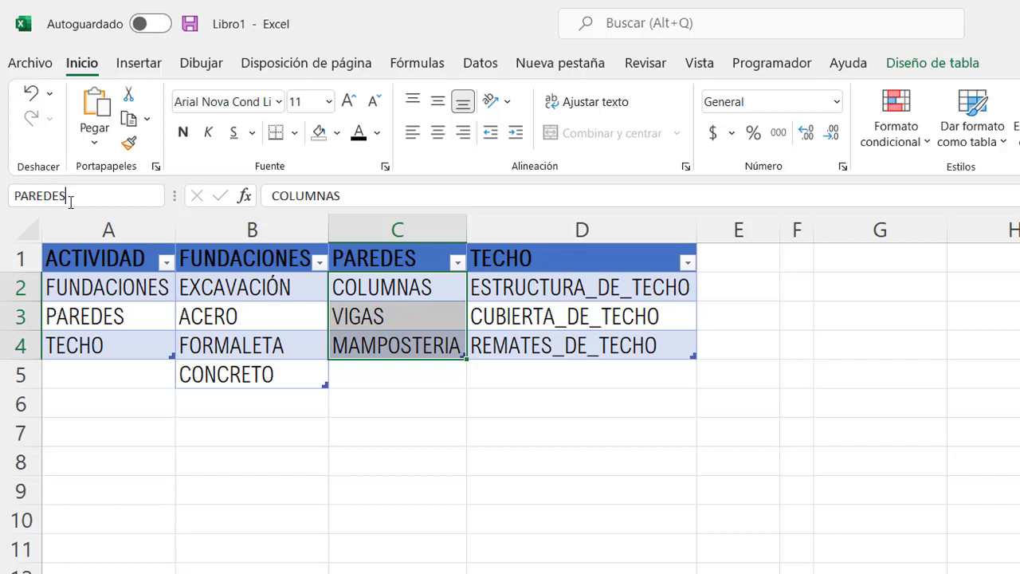
{"action": "key", "text": "Return"}
Name the roof items D2:D4 TECHO
{"action": "left_click_drag", "start_coordinate": [577, 281], "coordinate": [578, 345]}
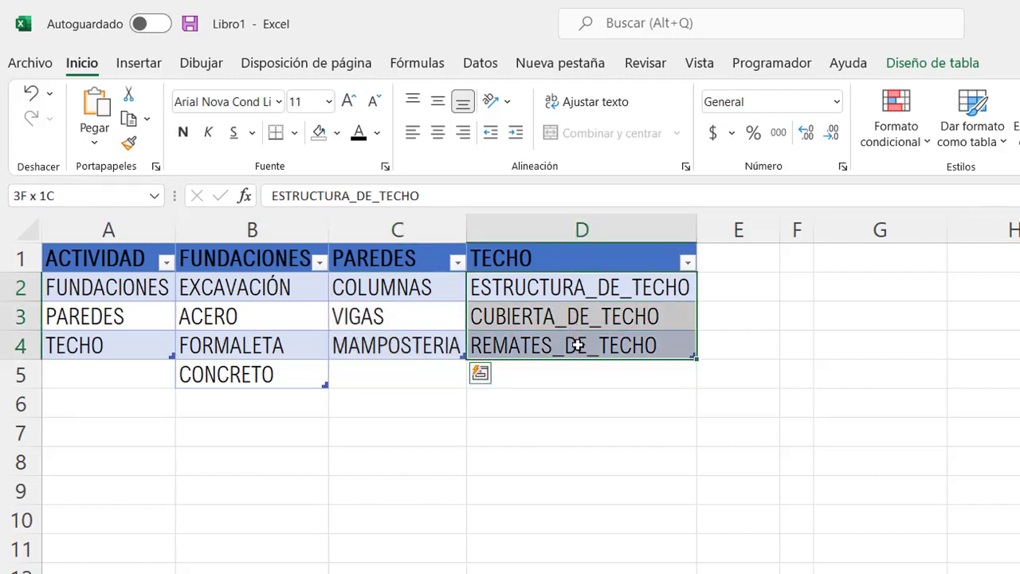
{"action": "left_click", "coordinate": [551, 258]}
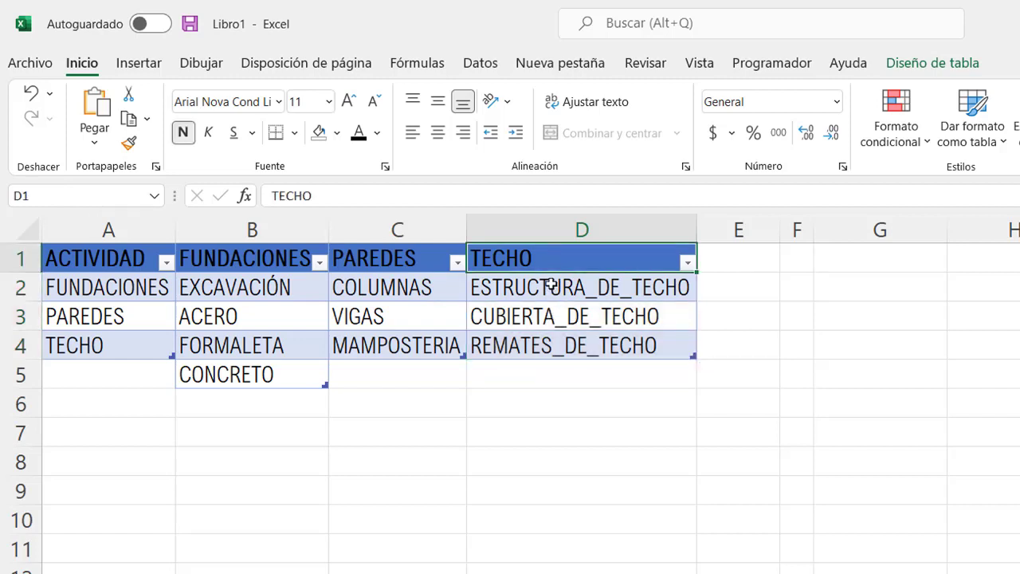
{"action": "left_click", "coordinate": [550, 285]}
{"action": "left_click_drag", "start_coordinate": [551, 285], "coordinate": [546, 345]}
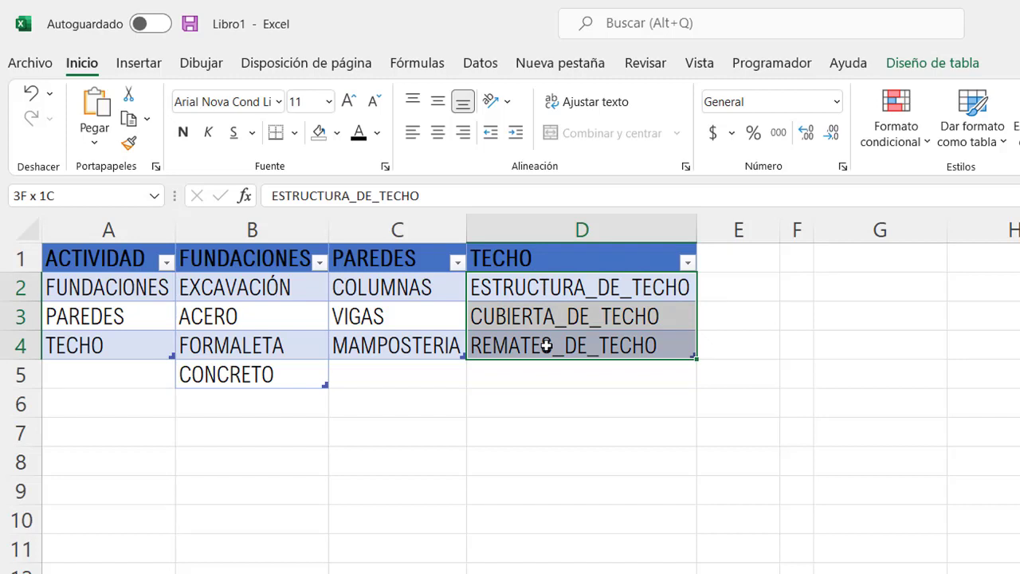
{"action": "left_click", "coordinate": [605, 420]}
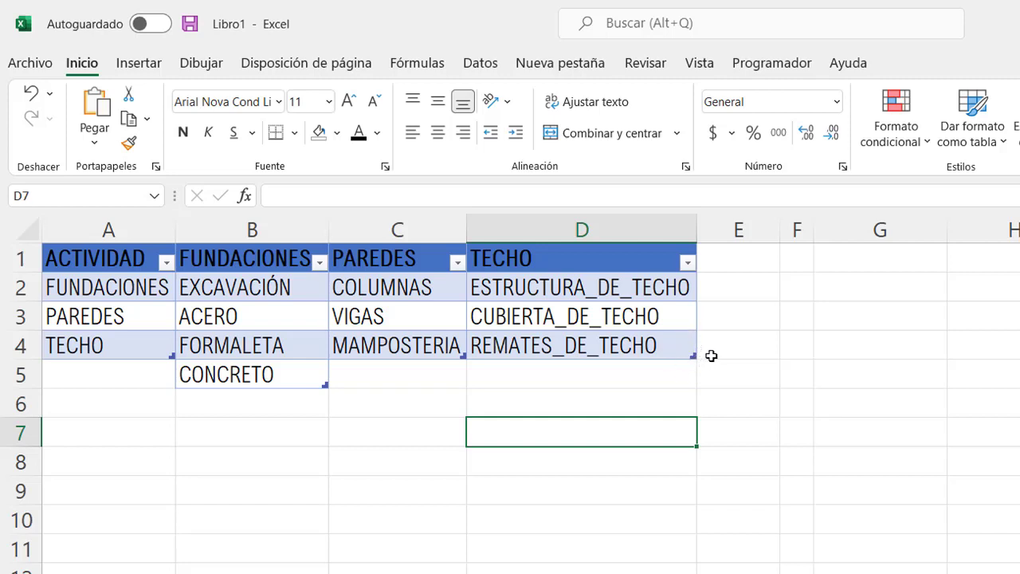
{"action": "left_click_drag", "start_coordinate": [635, 289], "coordinate": [593, 338]}
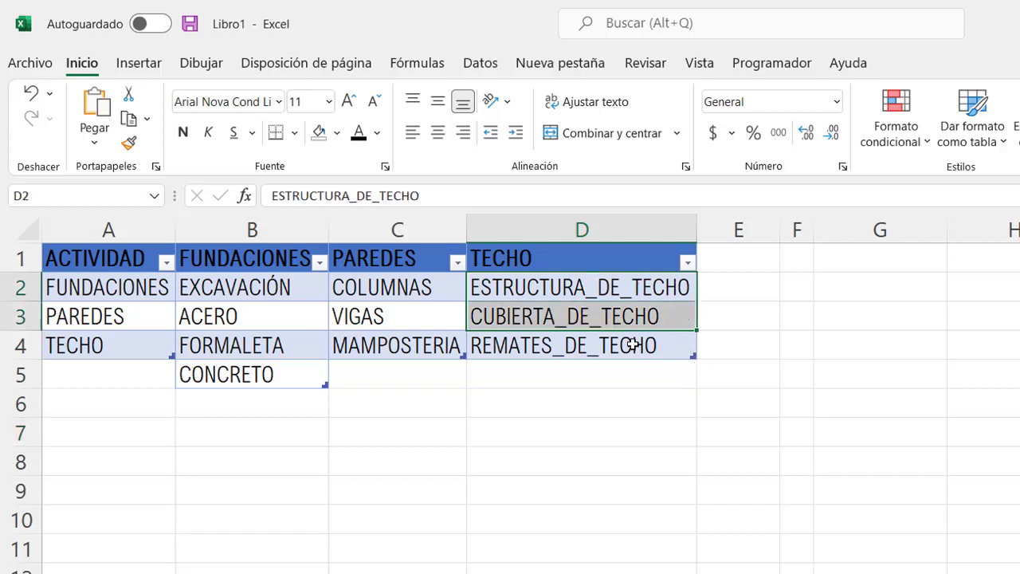
{"action": "left_click", "coordinate": [64, 196]}
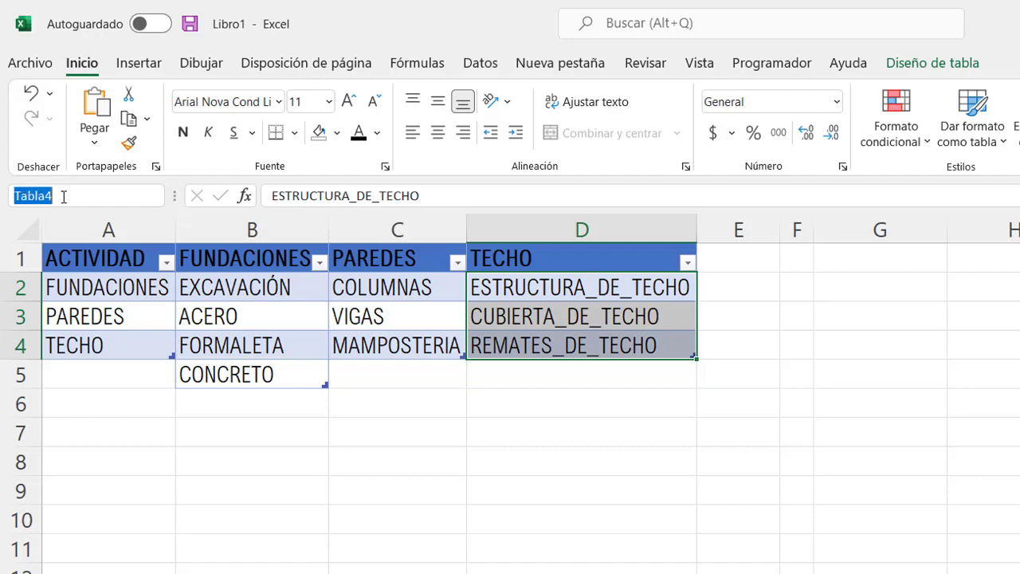
{"action": "type", "text": "TECH"}
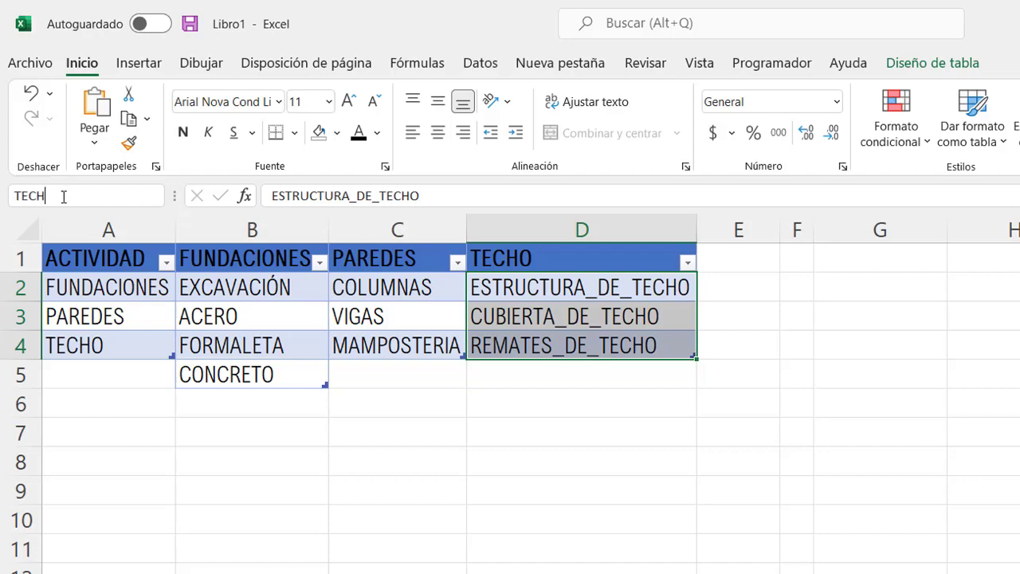
{"action": "type", "text": "O"}
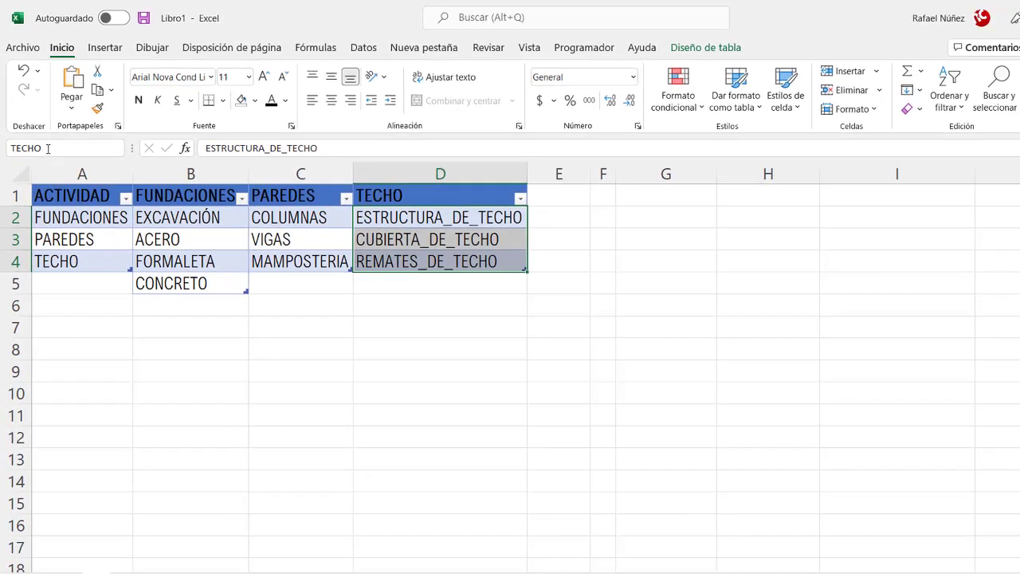
{"action": "key", "text": "Return"}
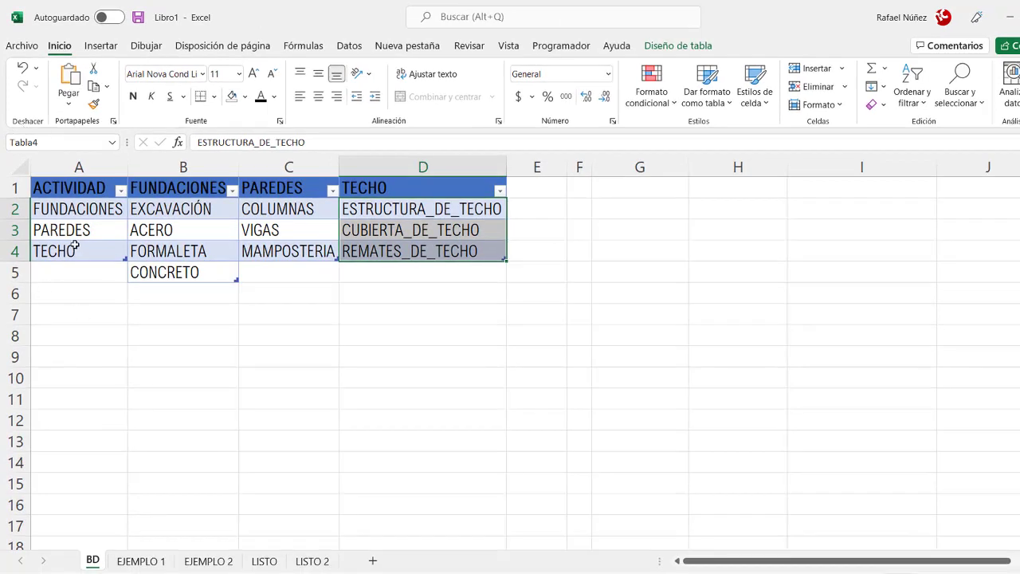
Inspect TECHO in BD's cell A4, then look over the EJEMPLO 1 sheet
{"action": "left_click", "coordinate": [71, 247]}
{"action": "double_click", "coordinate": [81, 251]}
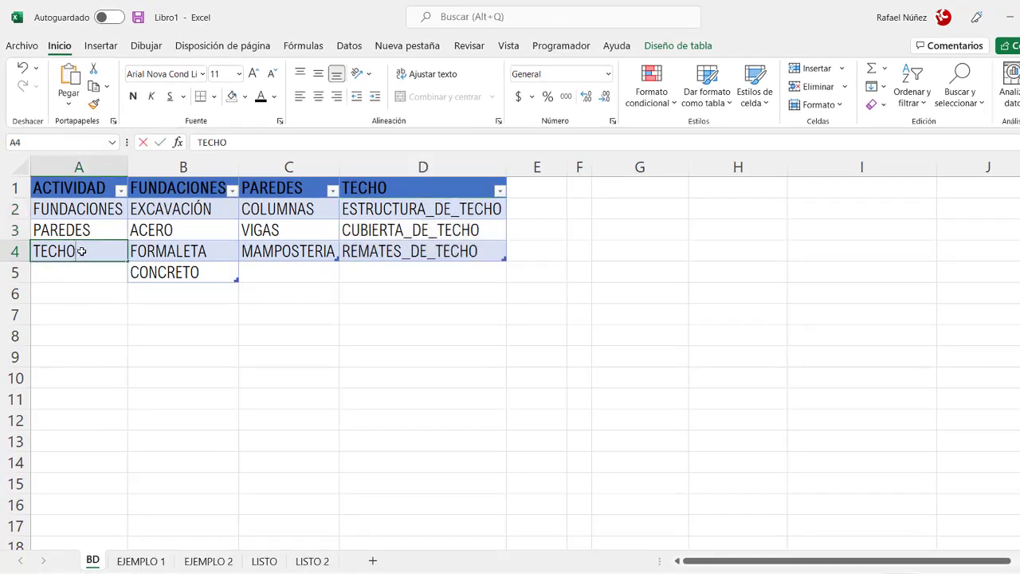
{"action": "left_click", "coordinate": [129, 319]}
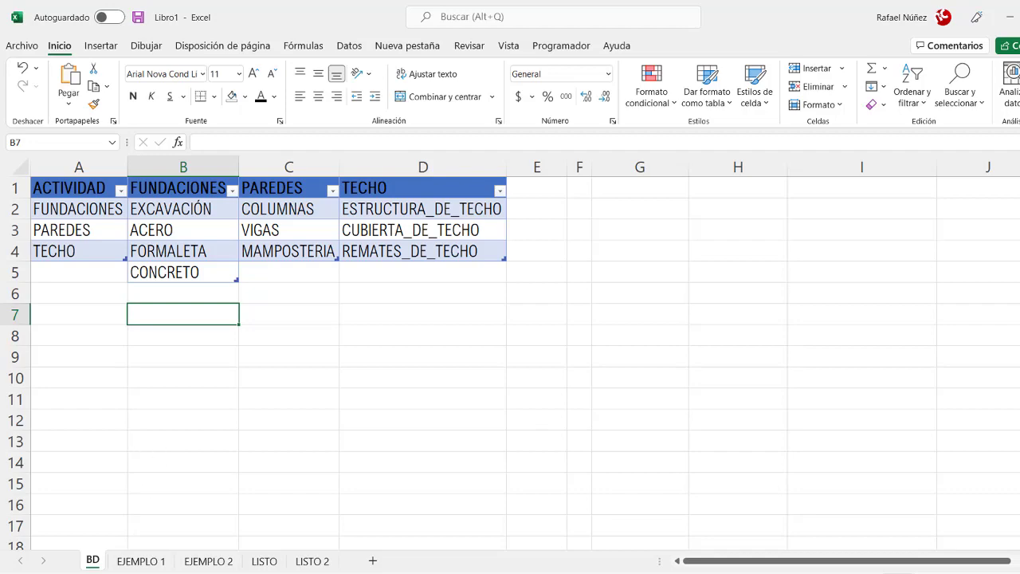
{"action": "left_click", "coordinate": [143, 560]}
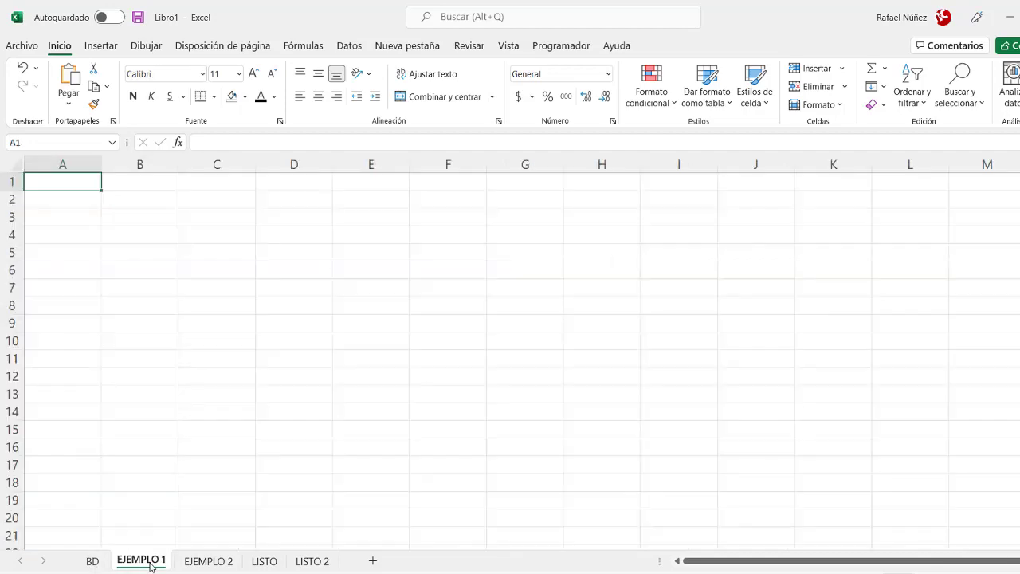
{"action": "left_click", "coordinate": [11, 163]}
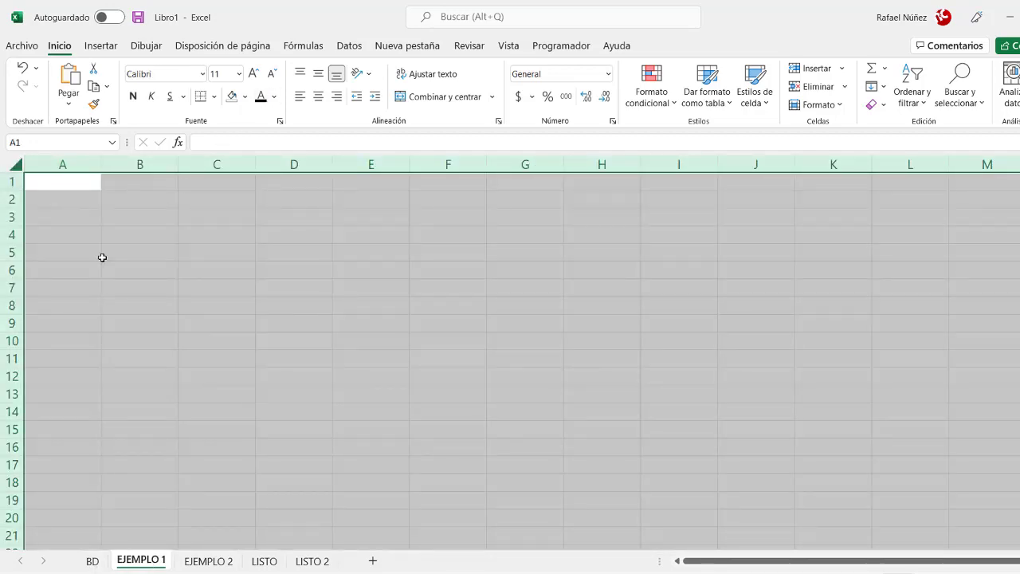
Switch to the LISTO sheet and select A2 under ACTIVIDAD
{"action": "left_click", "coordinate": [264, 561]}
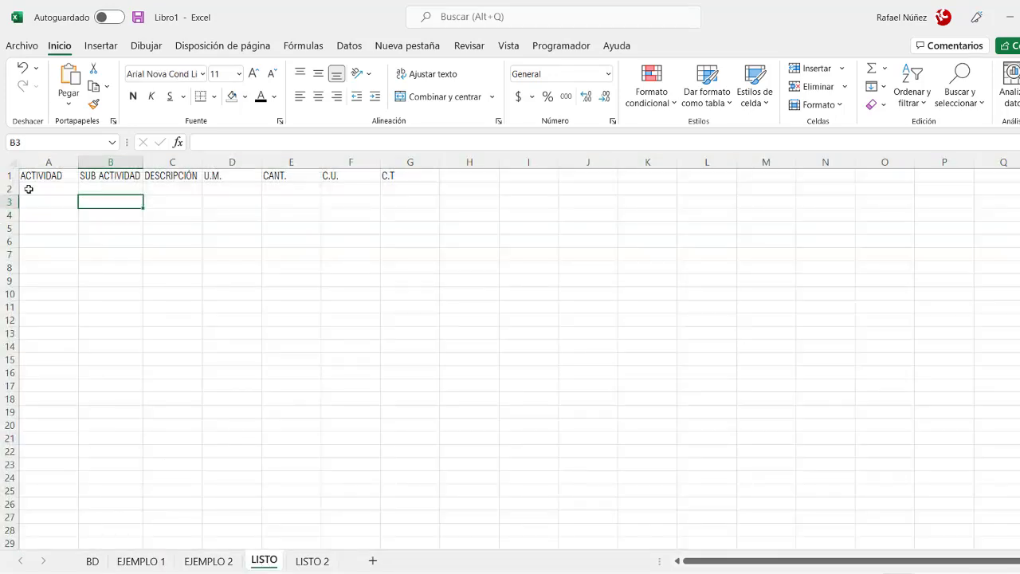
{"action": "scroll", "coordinate": [43, 188], "scroll_direction": "up", "scroll_amount": 2}
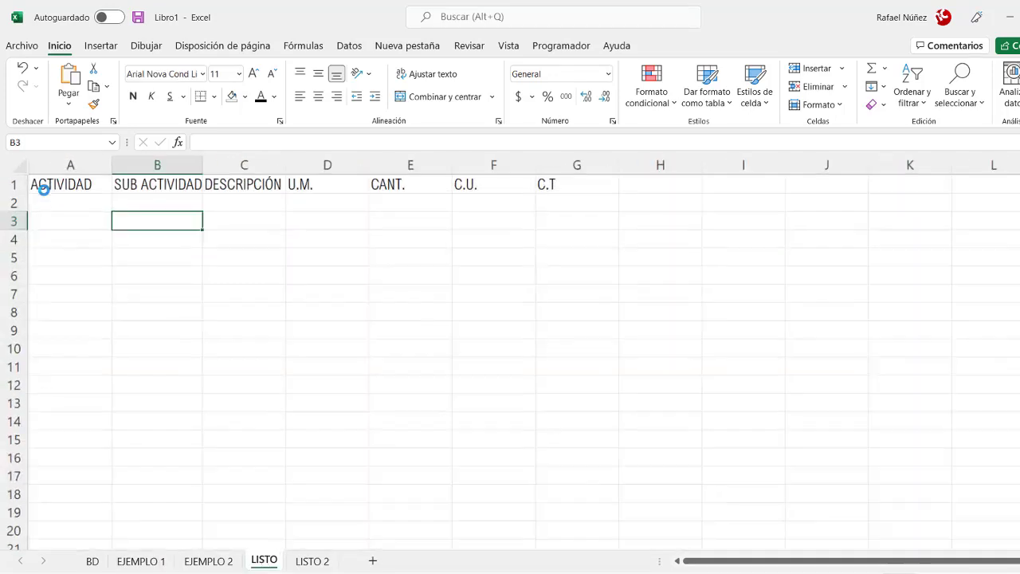
{"action": "scroll", "coordinate": [56, 216], "scroll_direction": "up", "scroll_amount": 3}
{"action": "left_click", "coordinate": [91, 216], "text": "ctrl"}
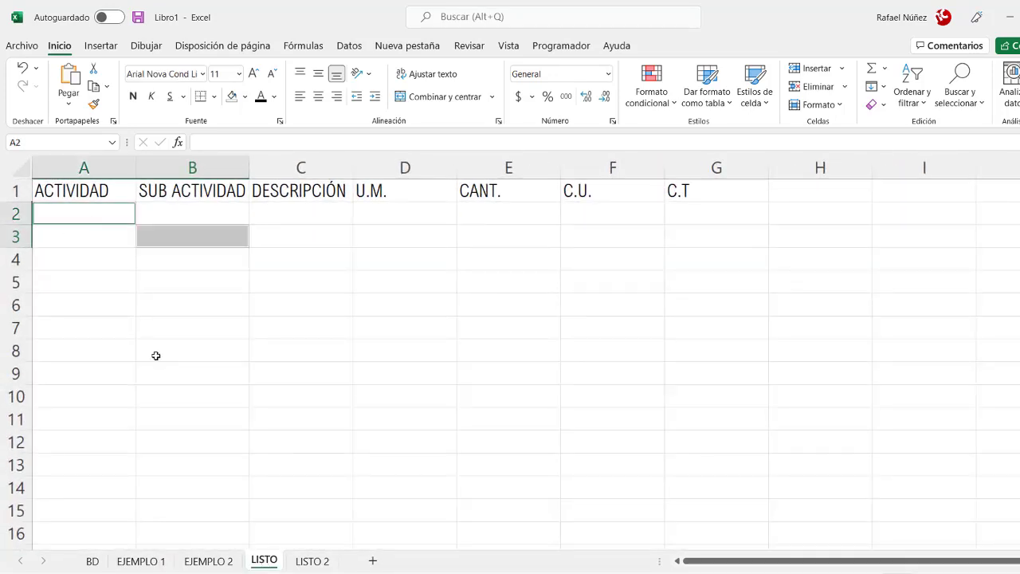
{"action": "left_click", "coordinate": [93, 214]}
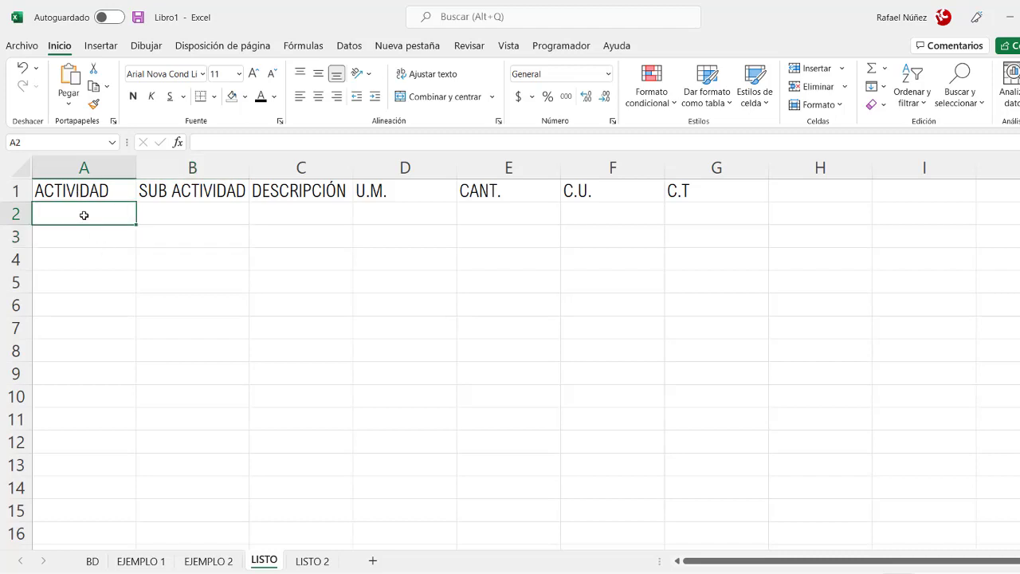
Check the ACTIVIDAD items in BD's A2:A4, then return to LISTO
{"action": "left_click", "coordinate": [92, 562]}
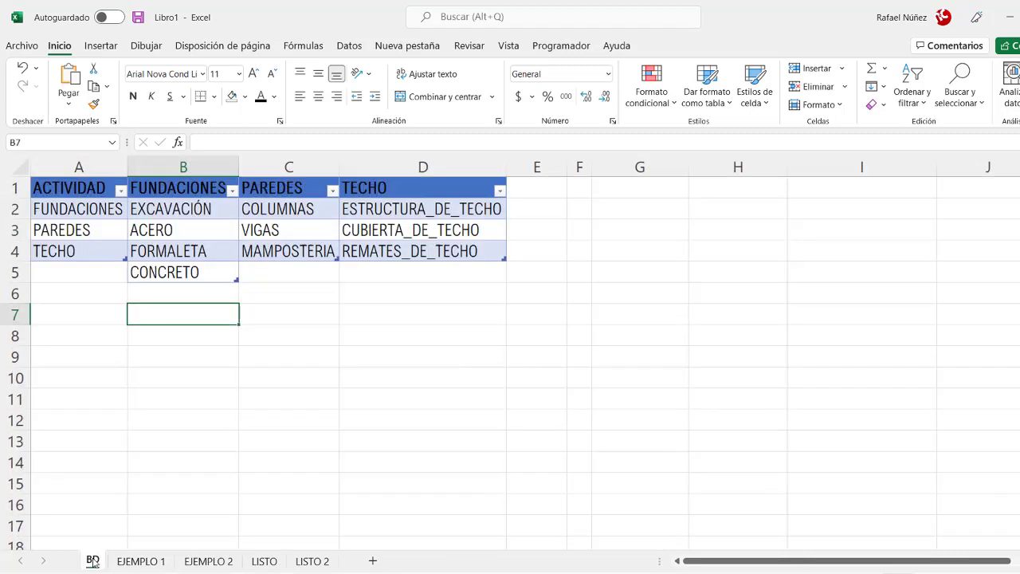
{"action": "left_click_drag", "start_coordinate": [75, 208], "coordinate": [76, 259]}
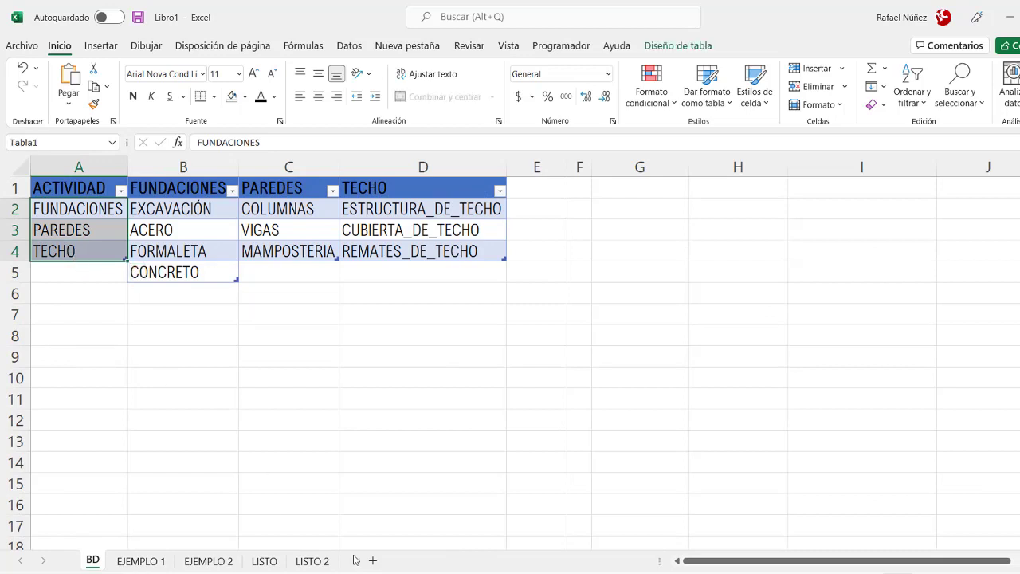
{"action": "left_click", "coordinate": [230, 562]}
{"action": "left_click", "coordinate": [272, 565]}
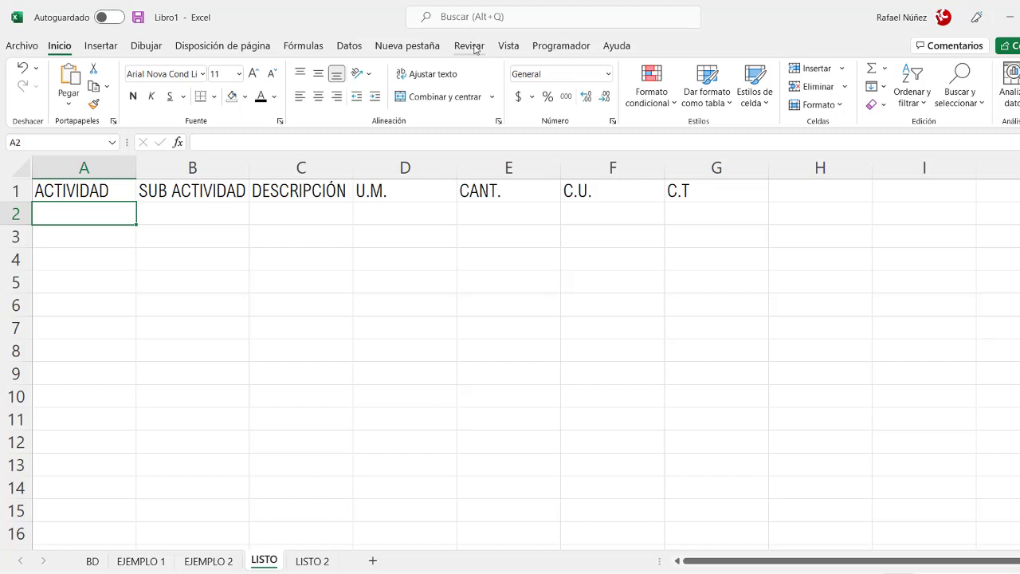
In Datos > Validación de datos for A2, choose Lista as the allowed type, ready for the source
{"action": "left_click", "coordinate": [475, 50]}
{"action": "left_click", "coordinate": [300, 50]}
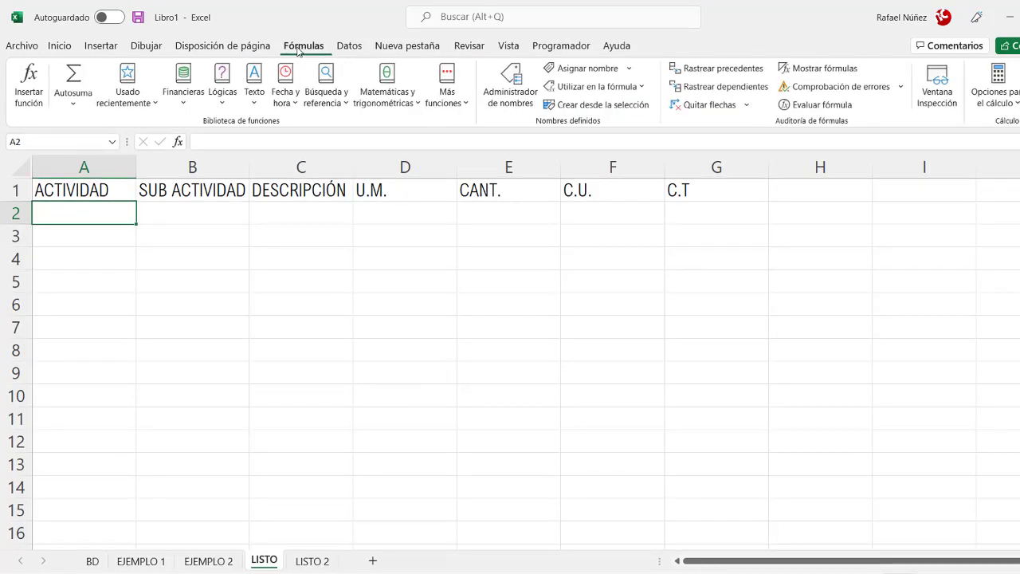
{"action": "left_click", "coordinate": [349, 47]}
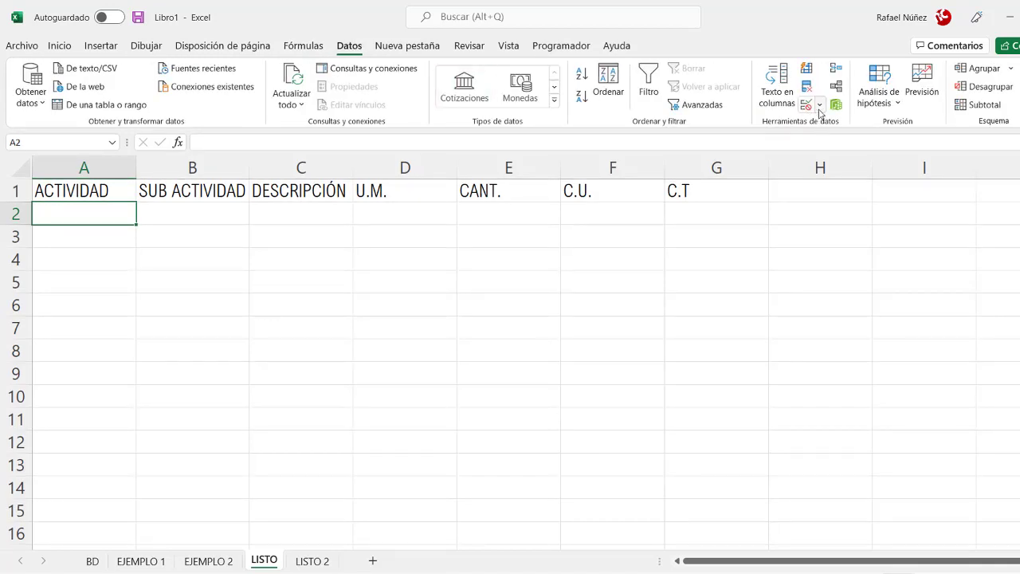
{"action": "left_click", "coordinate": [819, 105]}
{"action": "left_click", "coordinate": [843, 125]}
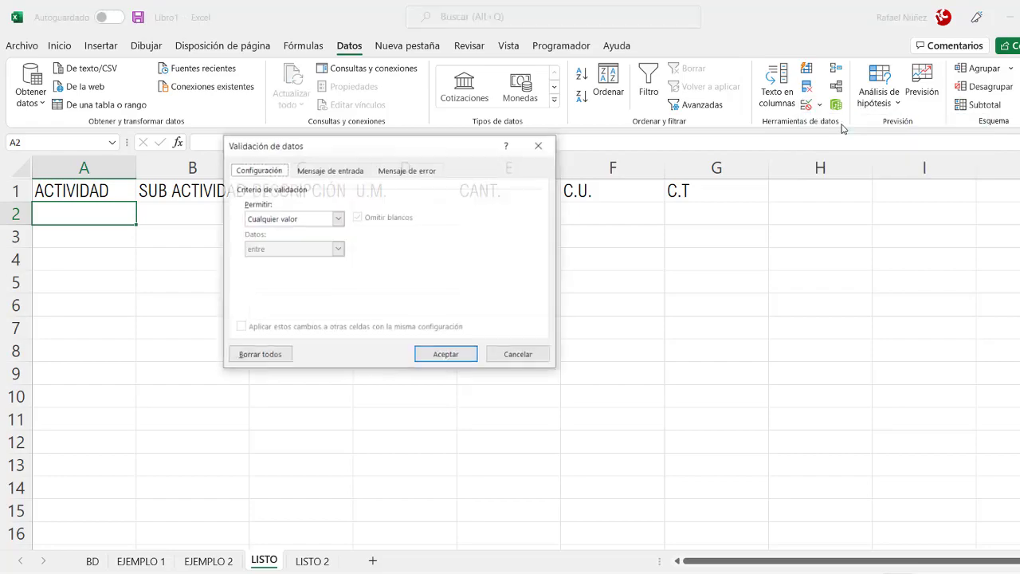
{"action": "left_click", "coordinate": [340, 220]}
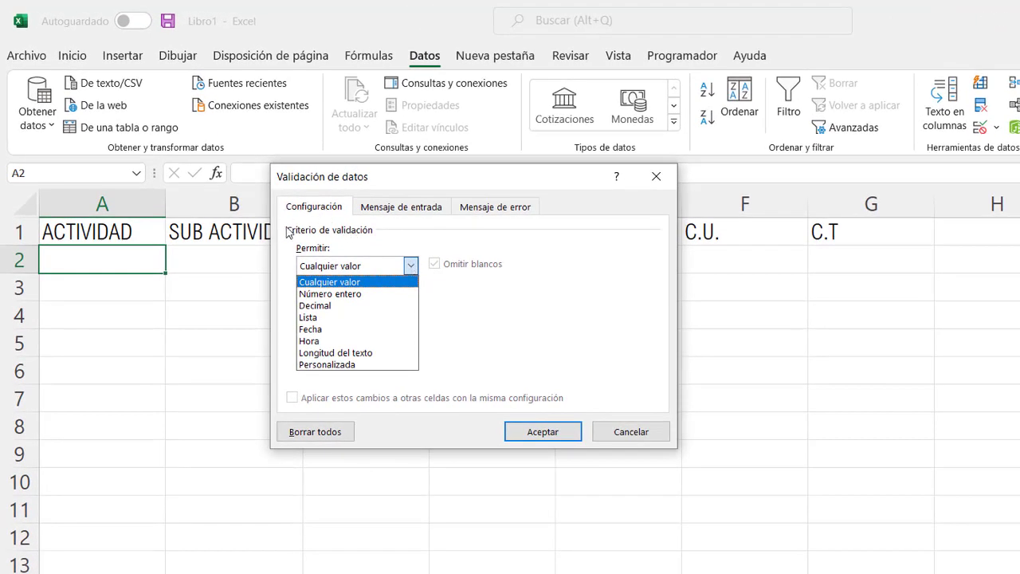
{"action": "left_click", "coordinate": [326, 318]}
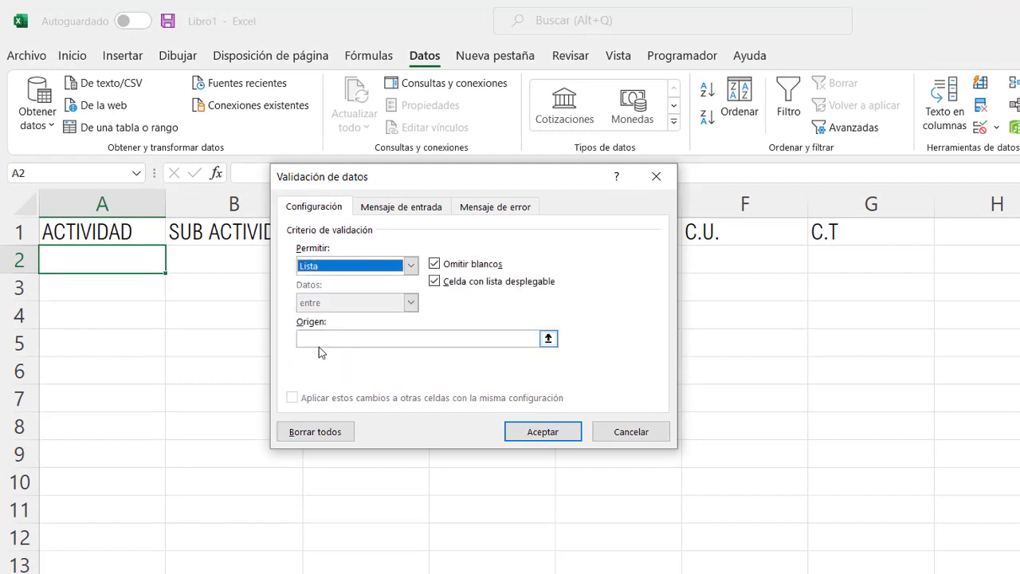
{"action": "left_click", "coordinate": [316, 338]}
{"action": "type", "text": "=ACTIVIDAD"}
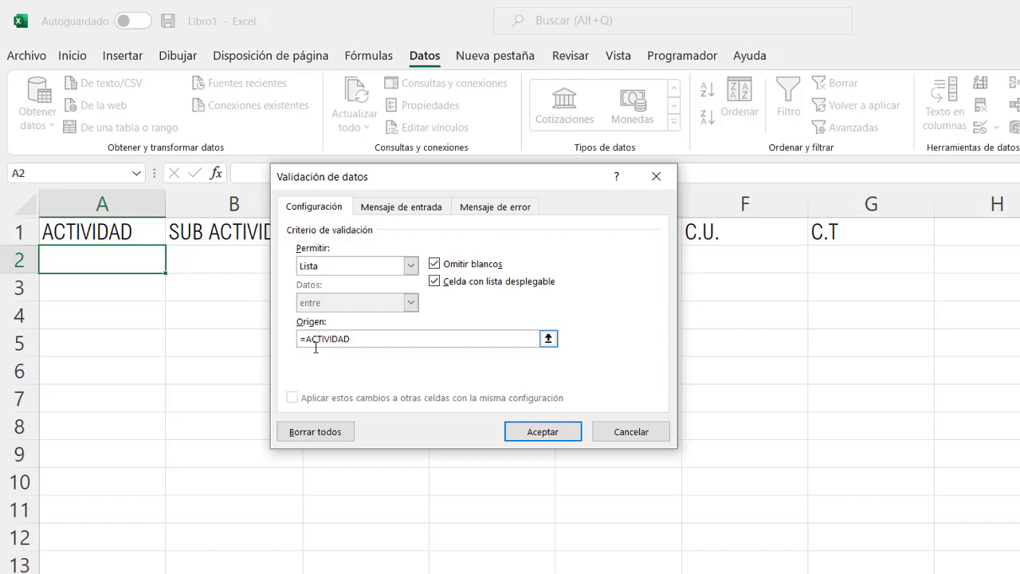
Confirm the =ACTIVIDAD list for A2 and pick FUNDACIONES from its dropdown
{"action": "left_click", "coordinate": [544, 431]}
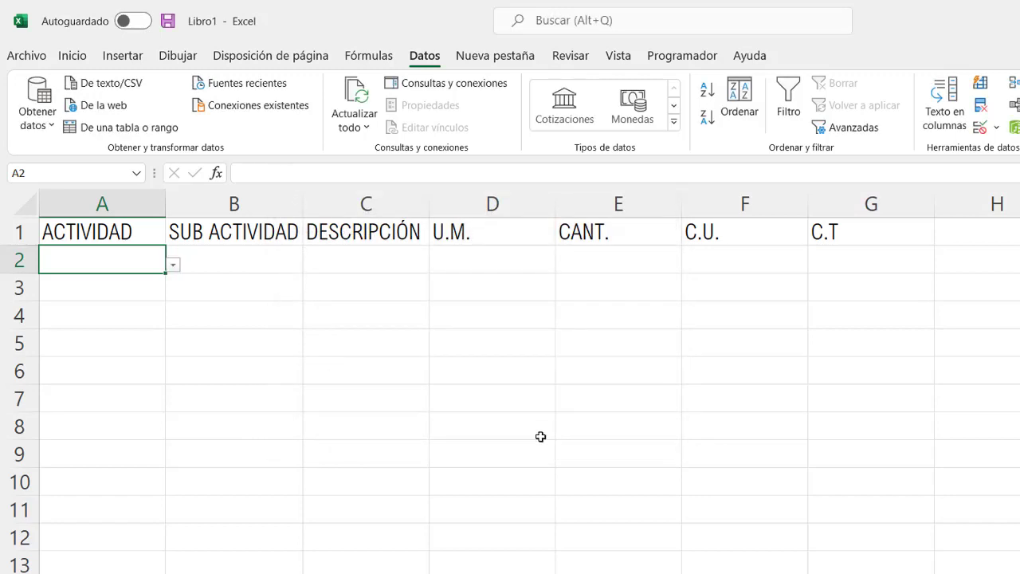
{"action": "left_click", "coordinate": [173, 265]}
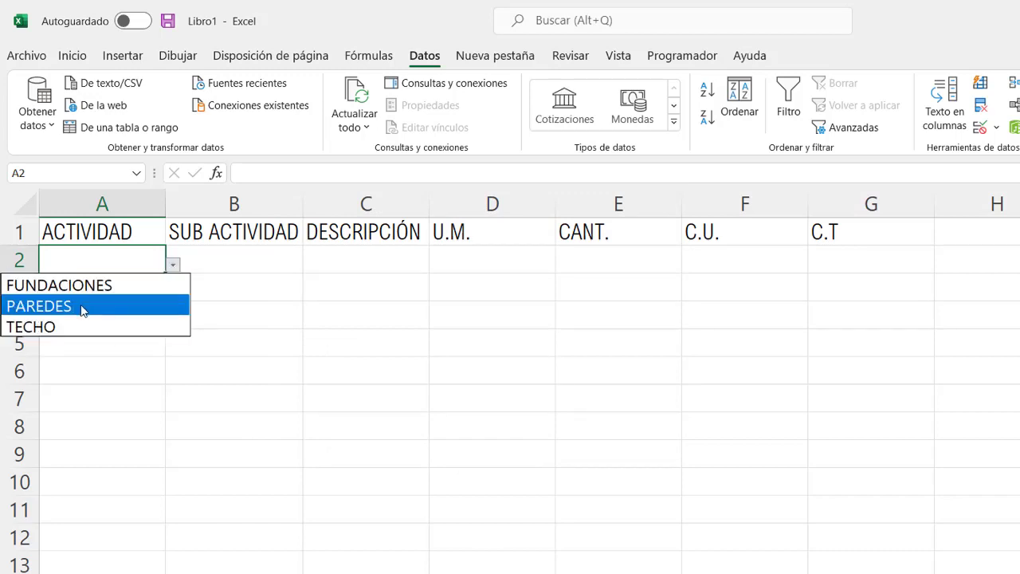
{"action": "left_click", "coordinate": [173, 265]}
{"action": "left_click", "coordinate": [97, 284]}
{"action": "left_click", "coordinate": [128, 399]}
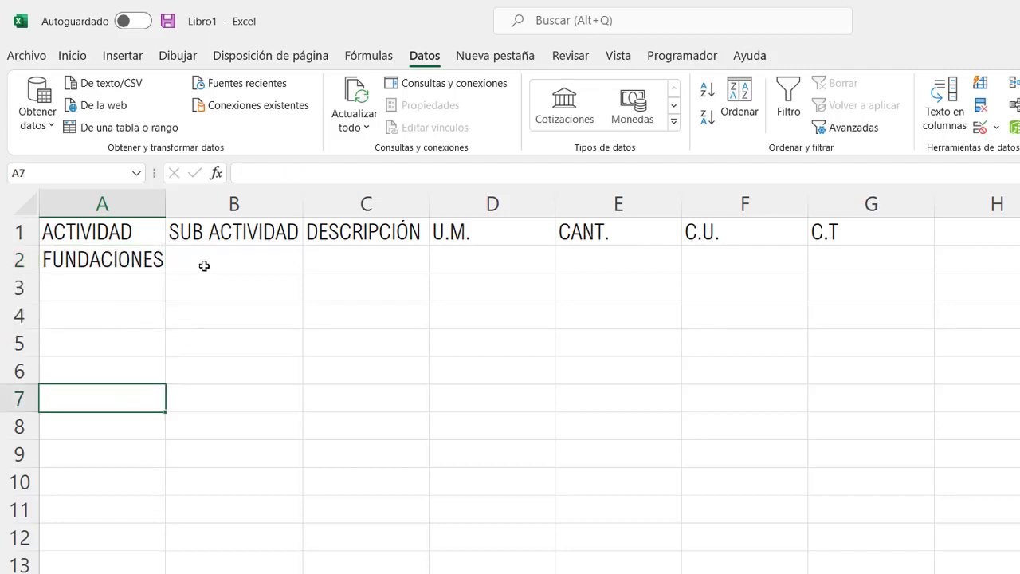
{"action": "left_click", "coordinate": [232, 255]}
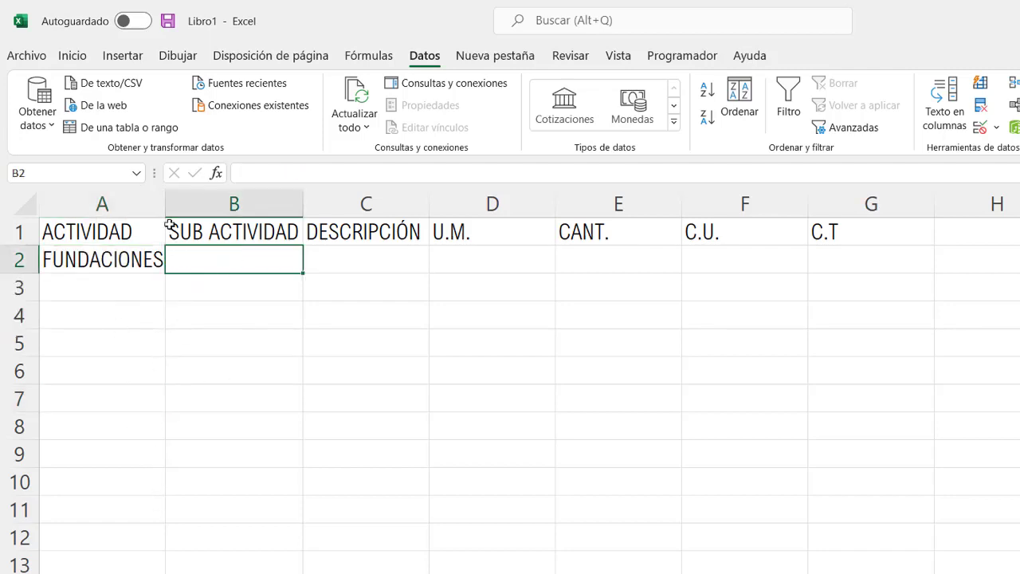
Widen column A to fit FUNDACIONES and column C to fit DESCRIPCIÓN
{"action": "left_click_drag", "start_coordinate": [165, 205], "coordinate": [174, 210]}
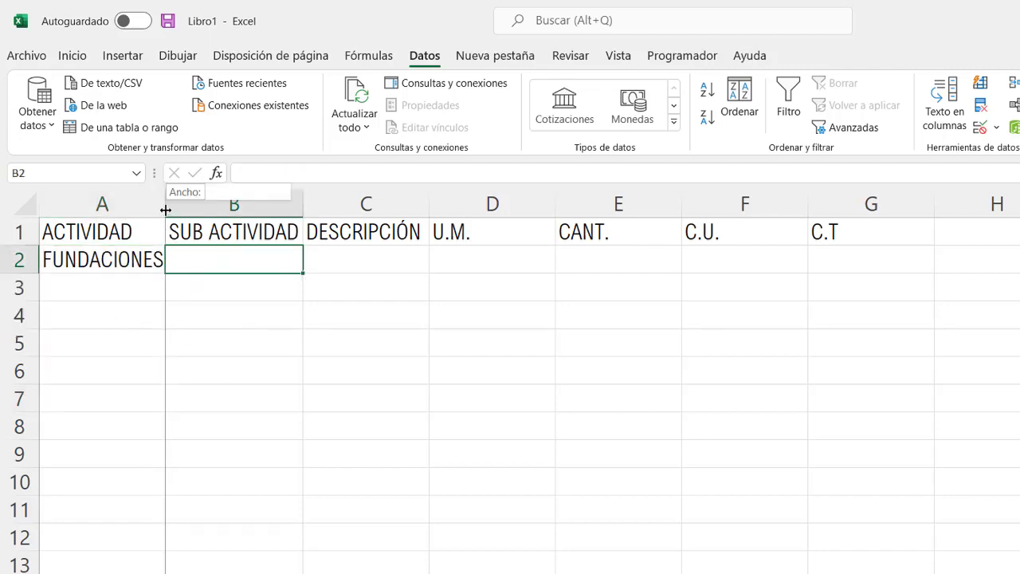
{"action": "left_click", "coordinate": [364, 259]}
{"action": "left_click_drag", "start_coordinate": [437, 201], "coordinate": [475, 204]}
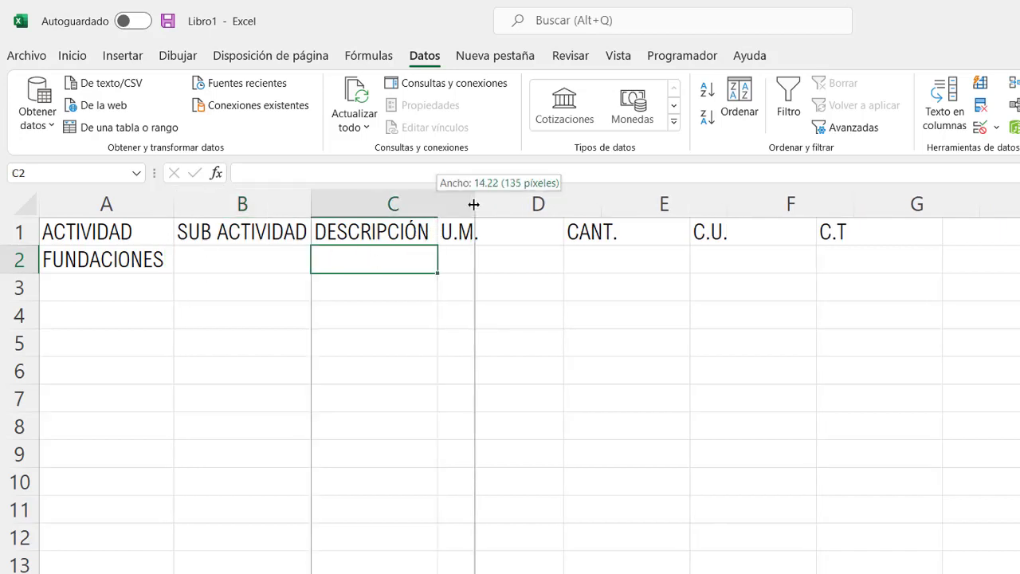
{"action": "left_click", "coordinate": [244, 263]}
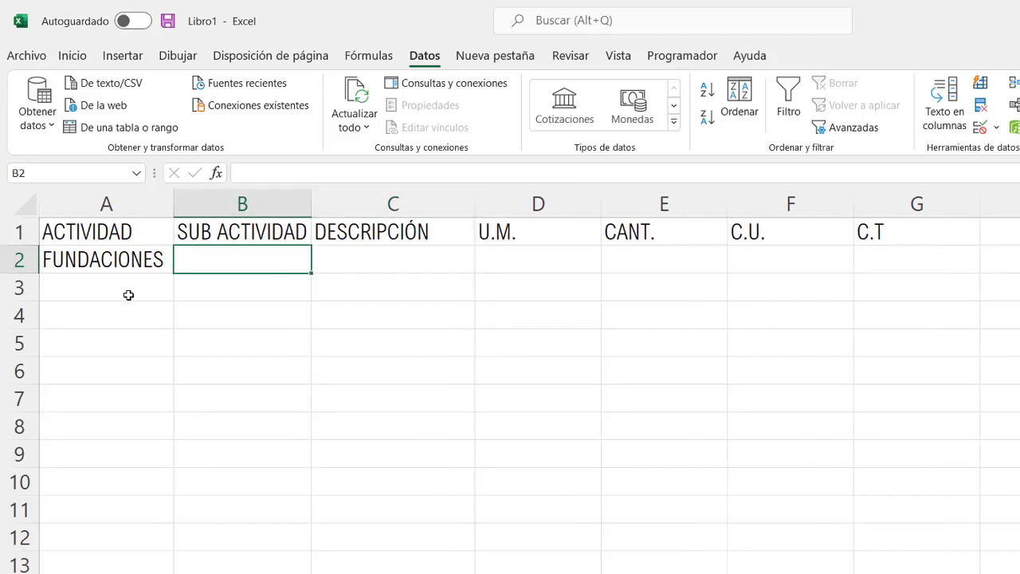
{"action": "left_click", "coordinate": [115, 263]}
{"action": "left_click", "coordinate": [259, 259]}
{"action": "left_click", "coordinate": [378, 261]}
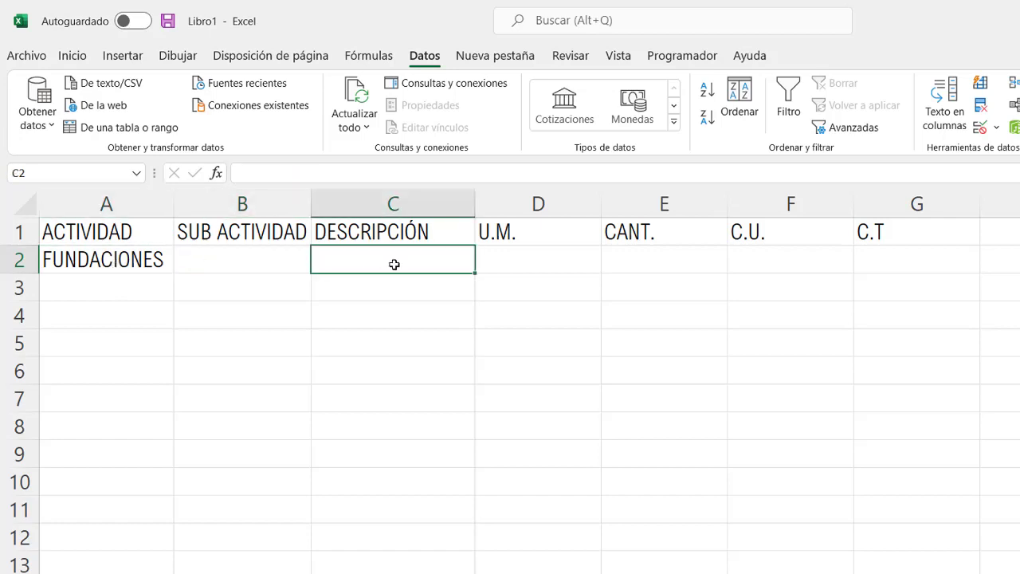
{"action": "left_click", "coordinate": [256, 252]}
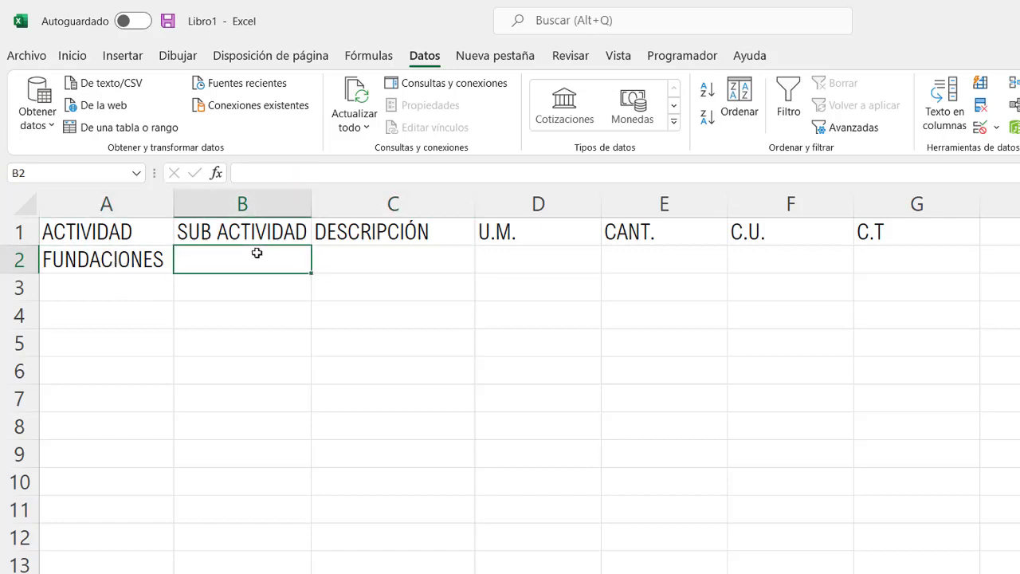
{"action": "left_click", "coordinate": [128, 267]}
Recheck A2's activity options, then open Data Validation for cell B2
{"action": "left_click", "coordinate": [182, 266]}
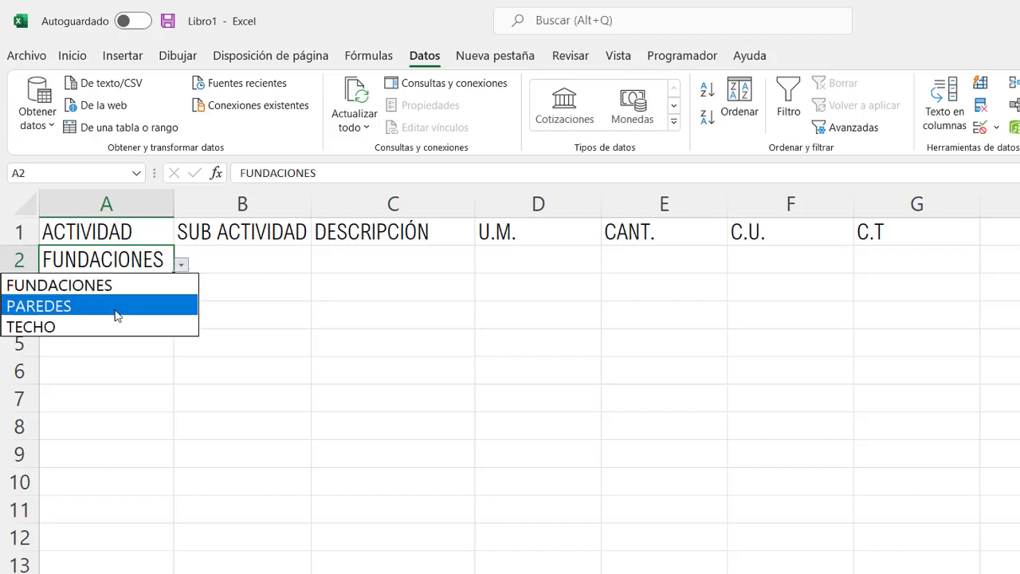
{"action": "left_click", "coordinate": [234, 255]}
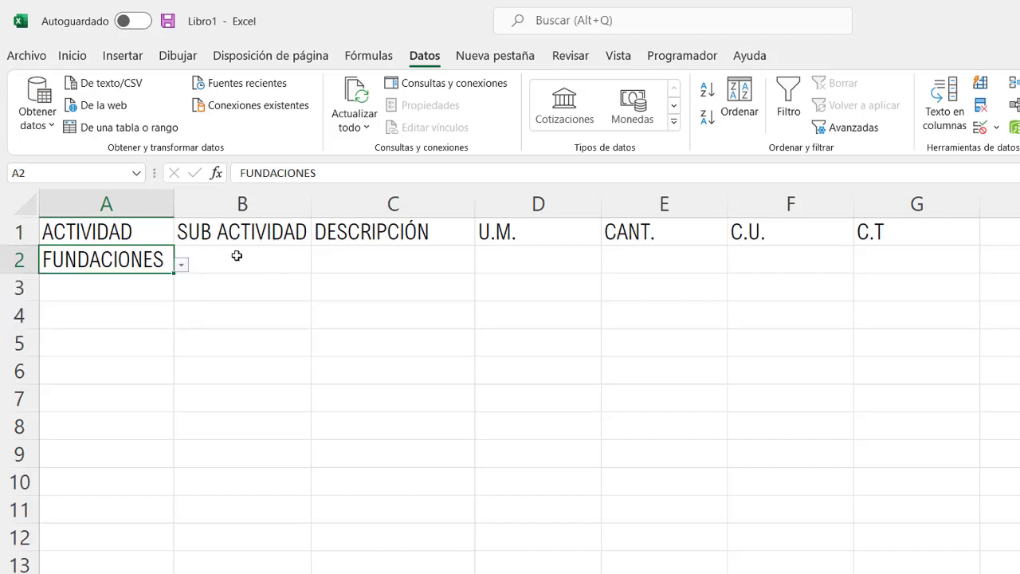
{"action": "left_click", "coordinate": [236, 257]}
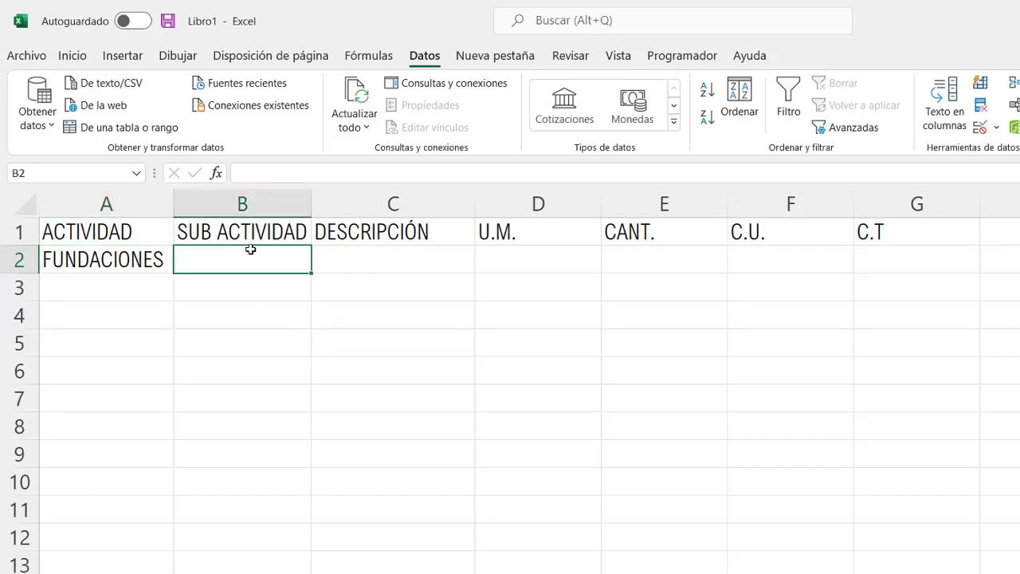
{"action": "left_click", "coordinate": [109, 263]}
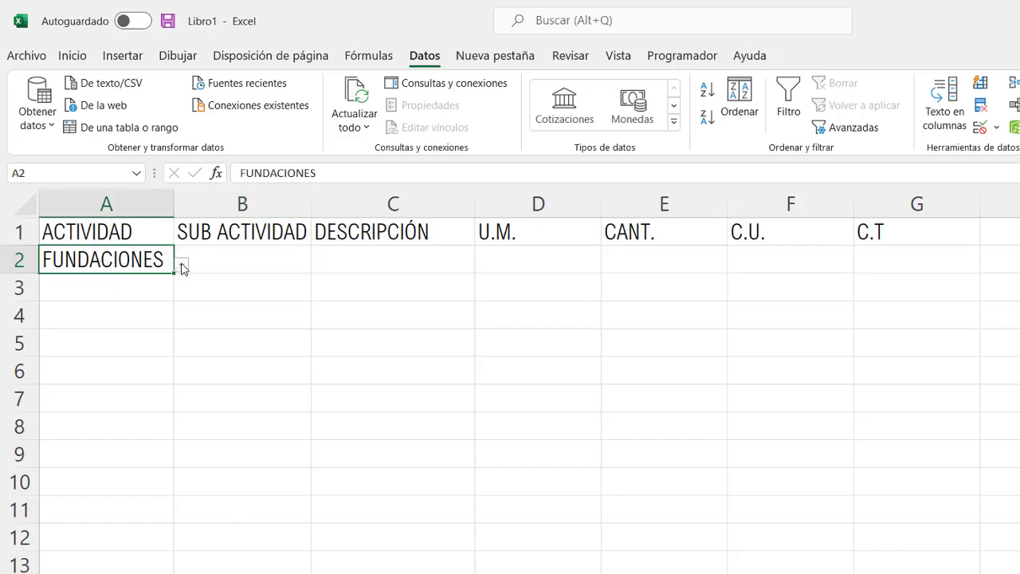
{"action": "left_click", "coordinate": [182, 268]}
{"action": "left_click", "coordinate": [231, 257]}
{"action": "left_click", "coordinate": [211, 262]}
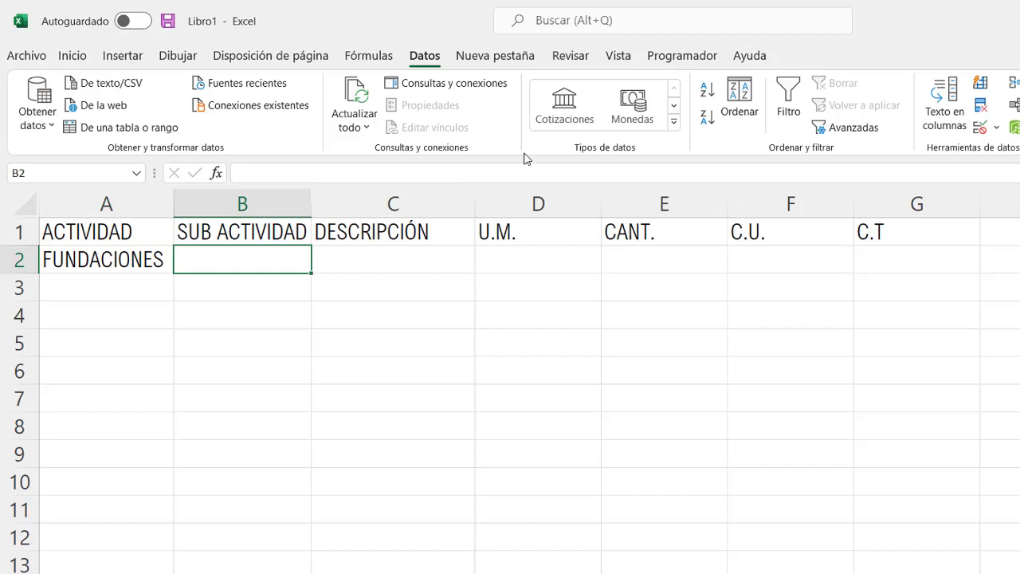
{"action": "left_click", "coordinate": [981, 127]}
Choose Lista for B2 and start typing the INDIRECTO source formula
{"action": "left_click", "coordinate": [412, 267]}
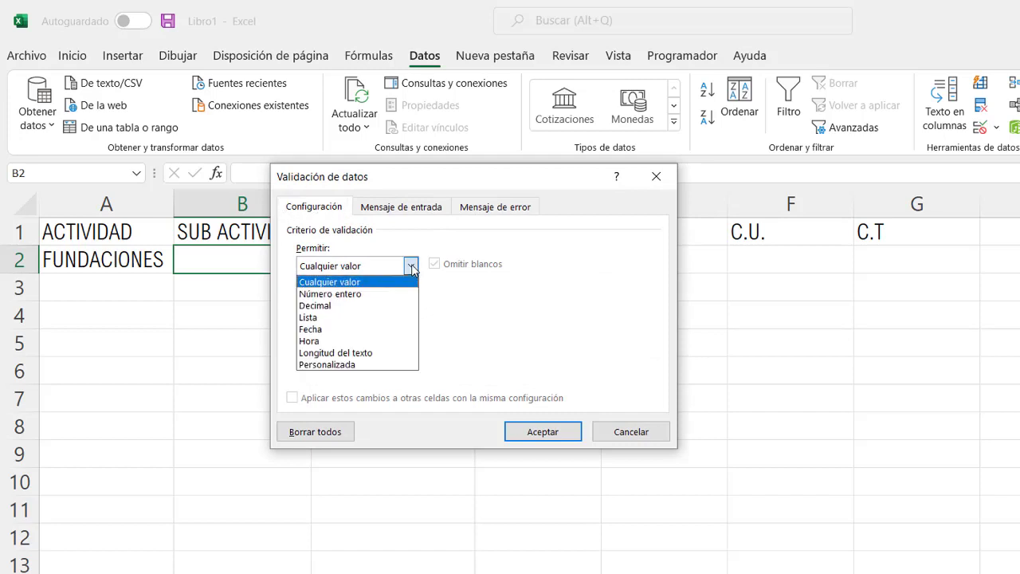
{"action": "left_click", "coordinate": [319, 315]}
{"action": "left_click", "coordinate": [315, 339]}
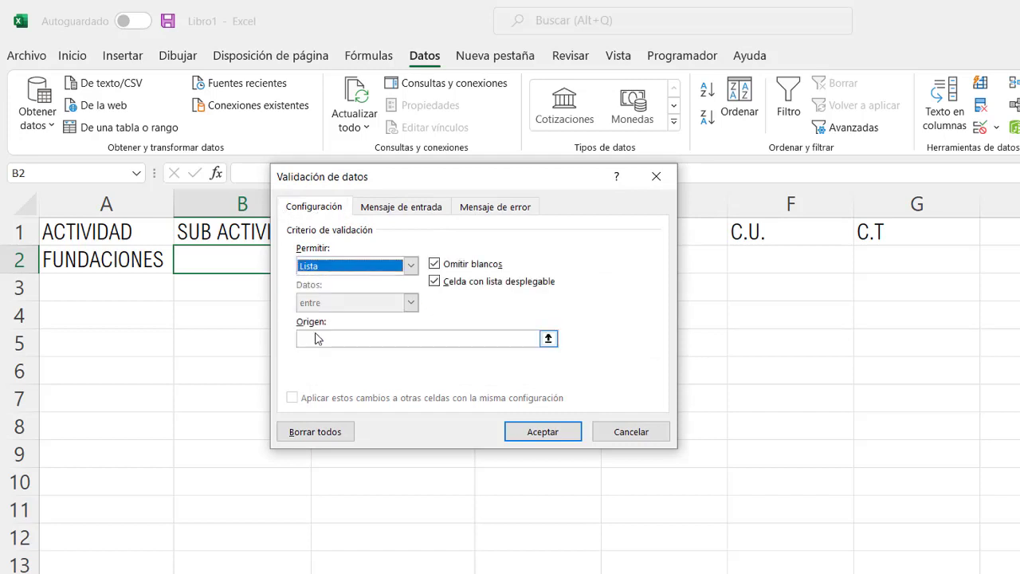
{"action": "left_click", "coordinate": [316, 337]}
{"action": "type", "text": "=INDI"}
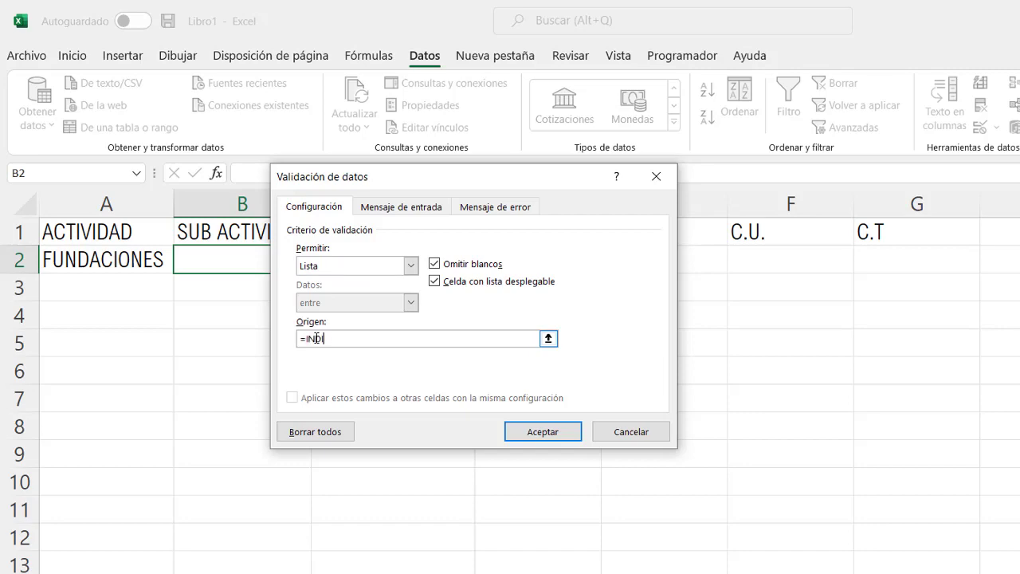
{"action": "type", "text": "RECTO"}
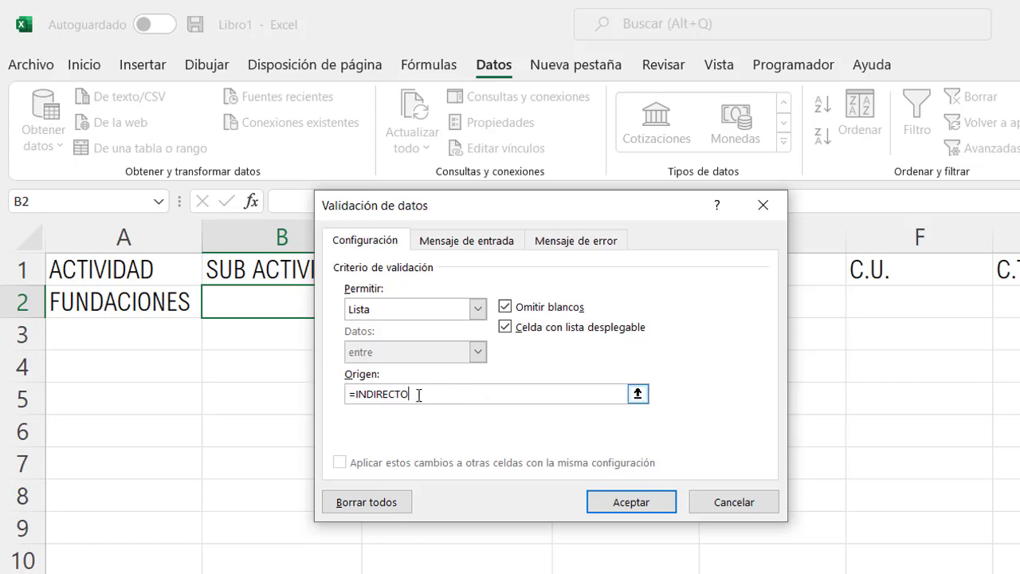
{"action": "key", "text": "Right"}
{"action": "key", "text": "Left"}
{"action": "key", "text": "Right"}
{"action": "key", "text": "Right"}
{"action": "key", "text": "BackSpace"}
{"action": "key", "text": "BackSpace"}
{"action": "key", "text": "BackSpace"}
{"action": "key", "text": "BackSpace"}
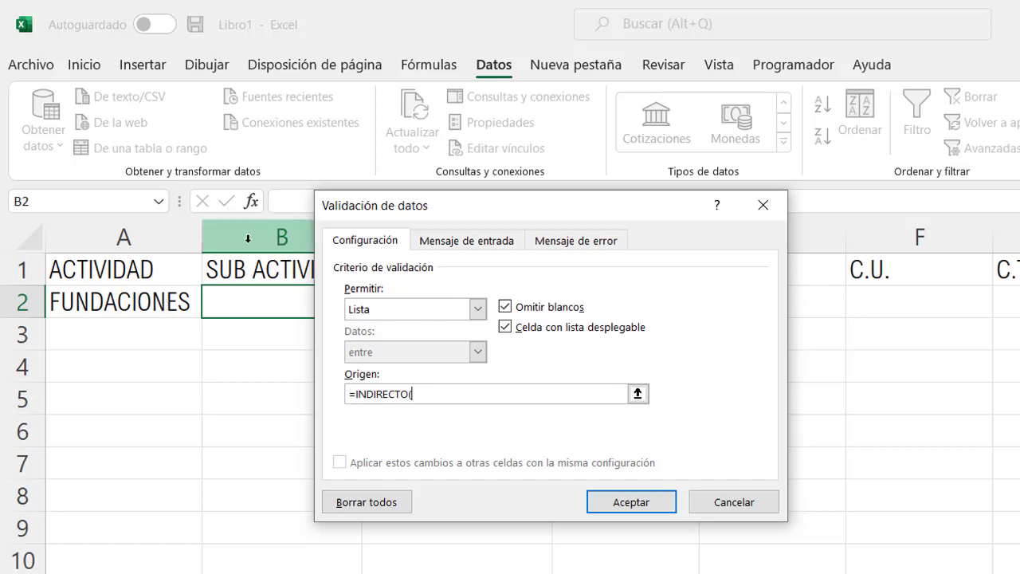
Finish the source as =INDIRECTO(A2) with a relative reference and confirm
{"action": "left_click", "coordinate": [149, 301]}
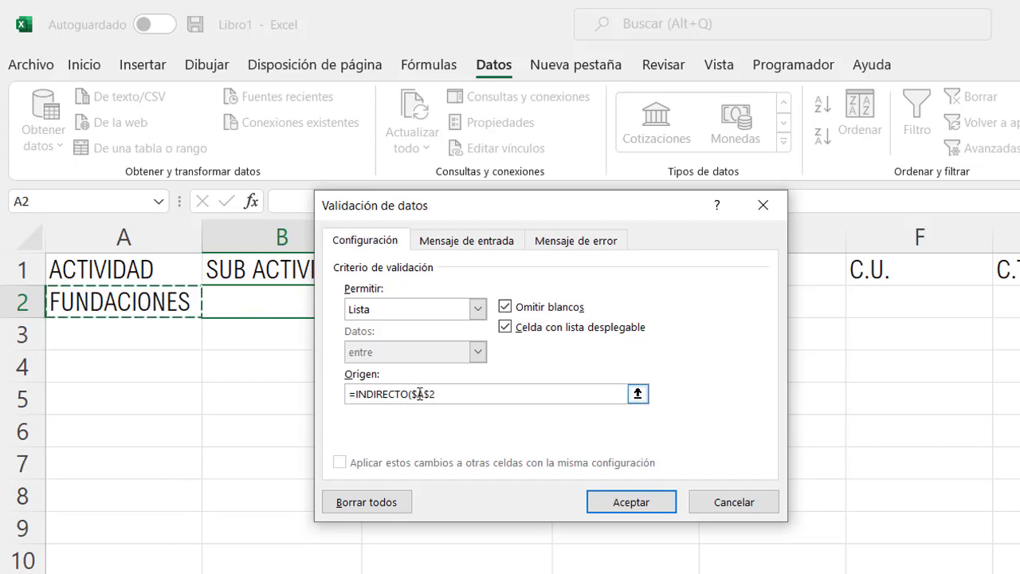
{"action": "left_click", "coordinate": [413, 394]}
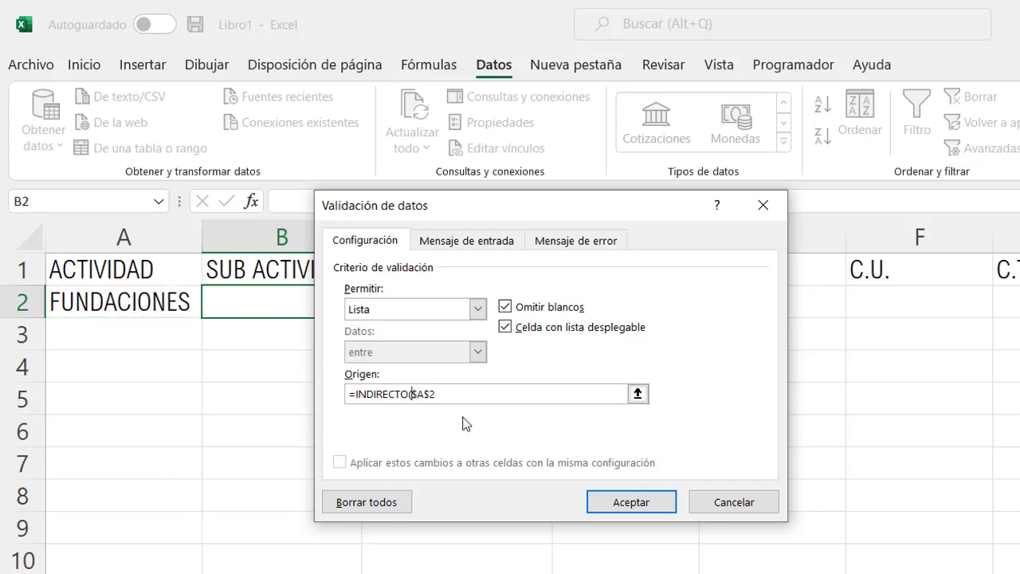
{"action": "key", "text": "Delete"}
{"action": "type", "text": ")"}
{"action": "left_click", "coordinate": [611, 503]}
Test the lists: pick EXCAVACIÓN, then switch A2 to PAREDES and B2 to MAMPOSTERIA
{"action": "left_click", "coordinate": [315, 297]}
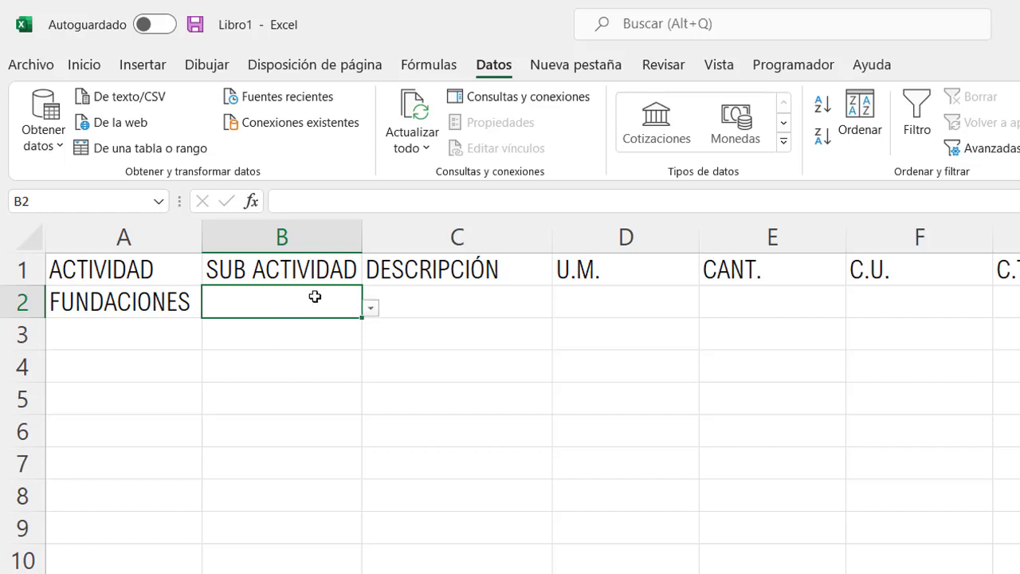
{"action": "left_click", "coordinate": [371, 309]}
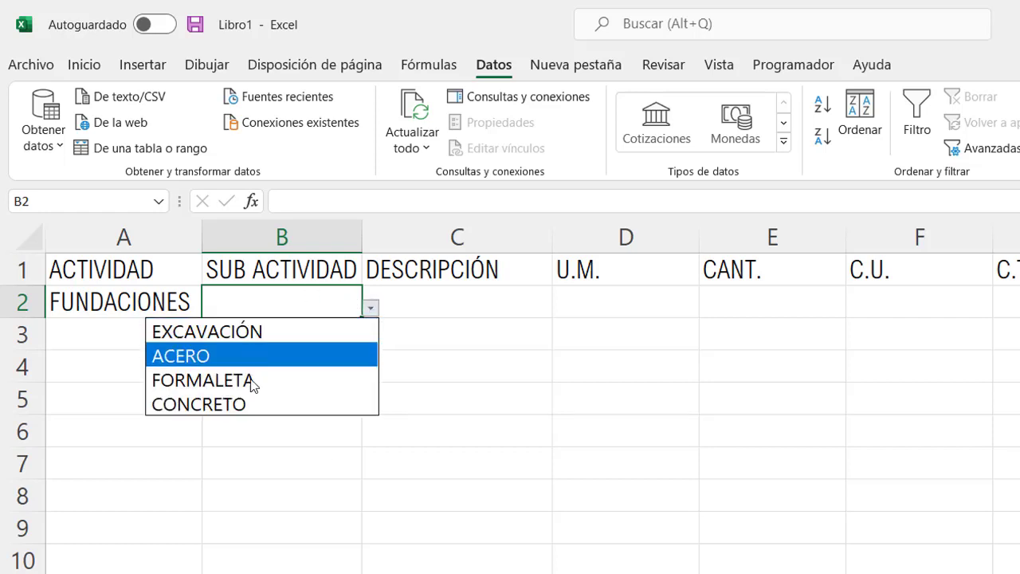
{"action": "left_click", "coordinate": [254, 339]}
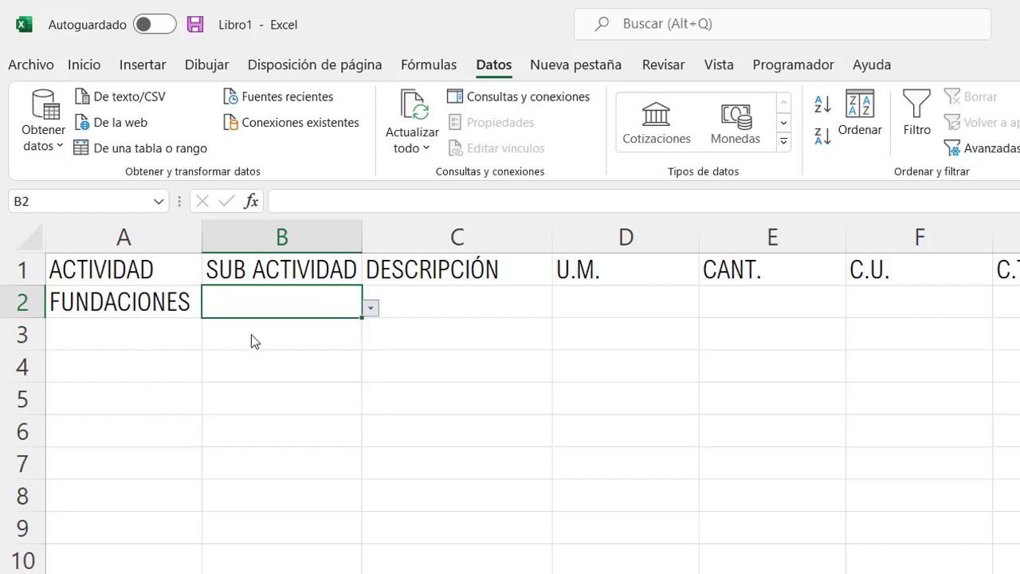
{"action": "left_click", "coordinate": [144, 300]}
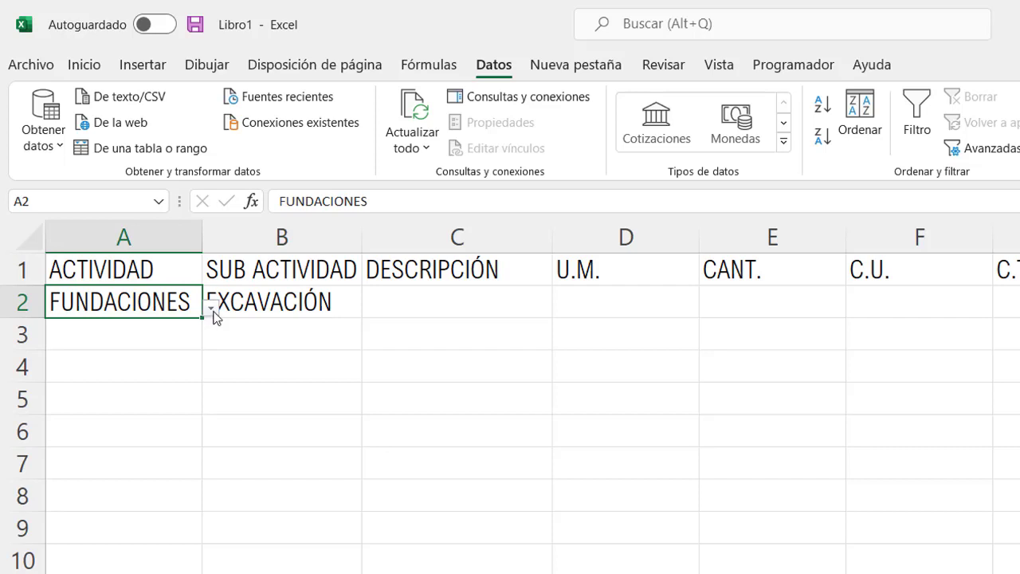
{"action": "left_click", "coordinate": [213, 311]}
{"action": "left_click", "coordinate": [144, 353]}
{"action": "left_click", "coordinate": [311, 303]}
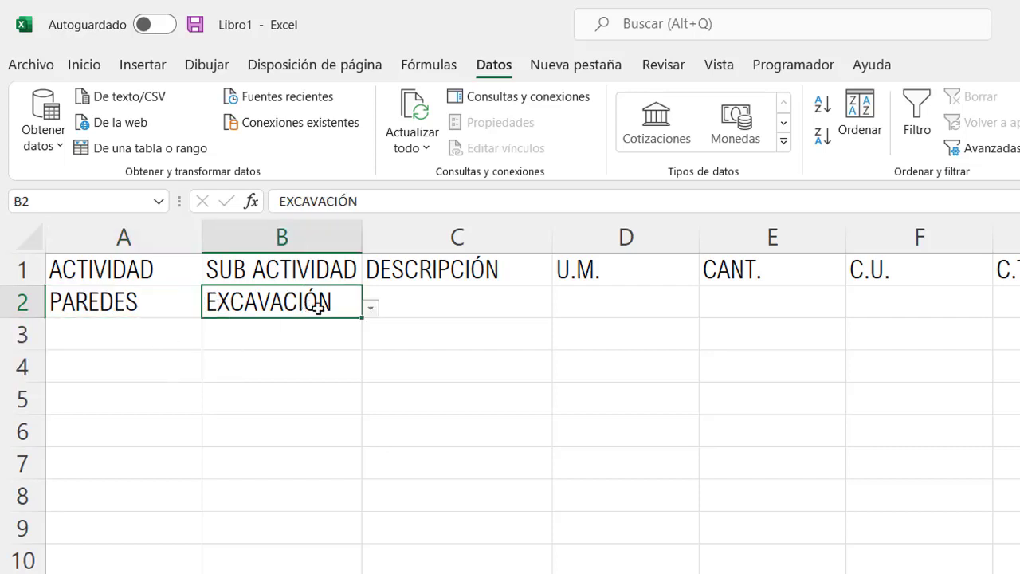
{"action": "left_click", "coordinate": [371, 311]}
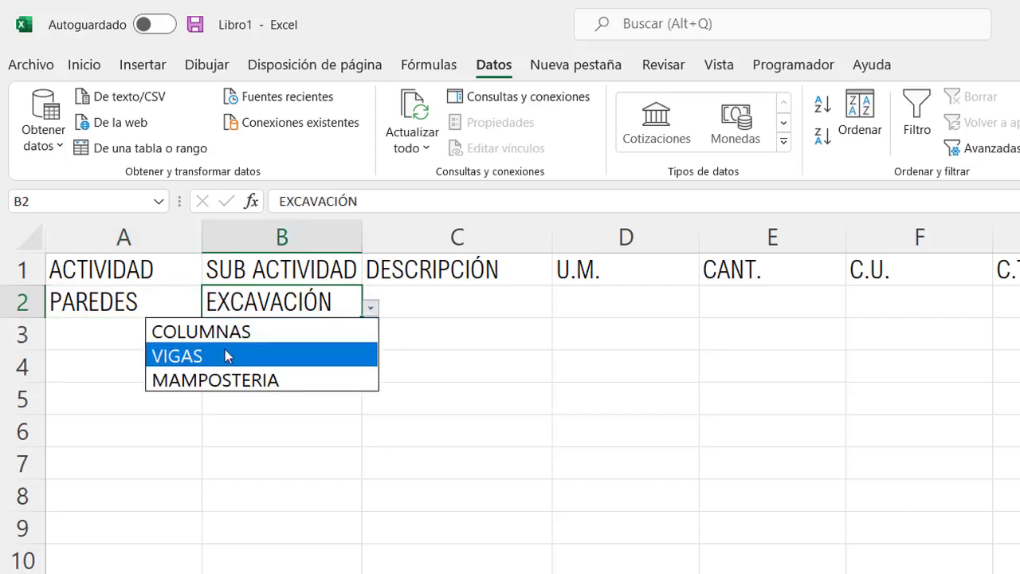
{"action": "left_click", "coordinate": [237, 381]}
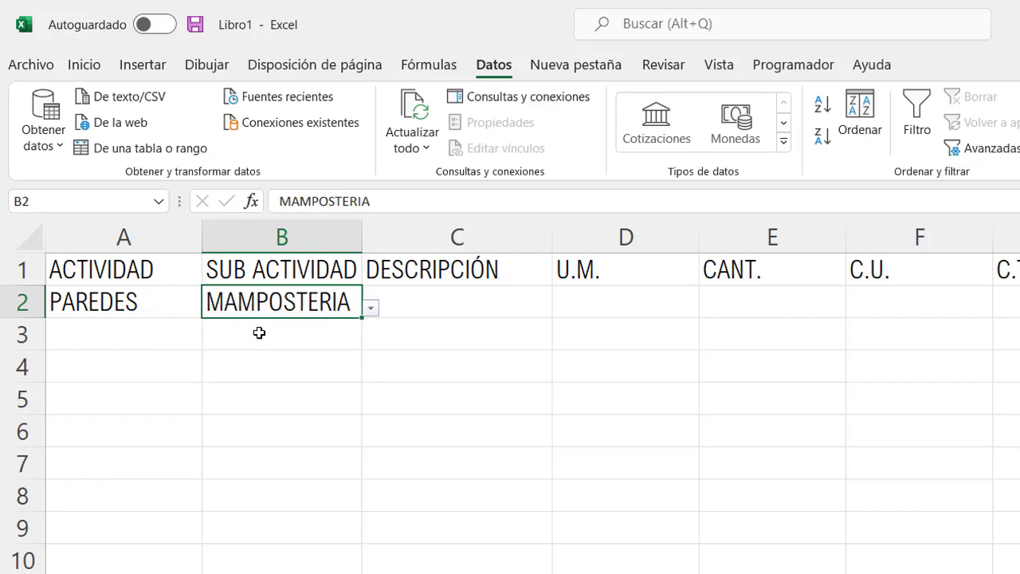
Clear both cells, choose TECHO and ESTRUCTURA_DE_TECHO, and autofit column B
{"action": "key", "text": "Delete"}
{"action": "left_click", "coordinate": [160, 302]}
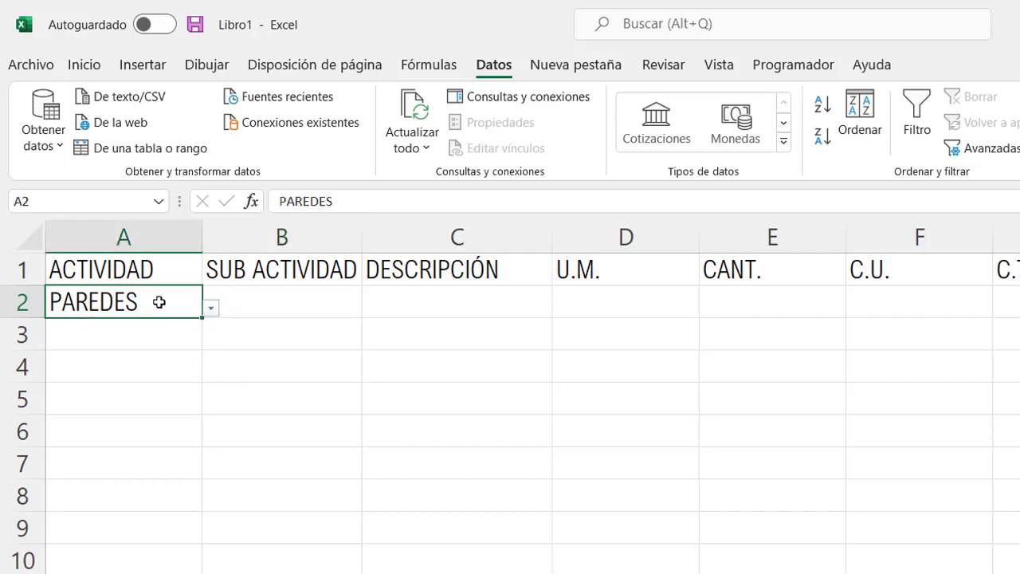
{"action": "key", "text": "Delete"}
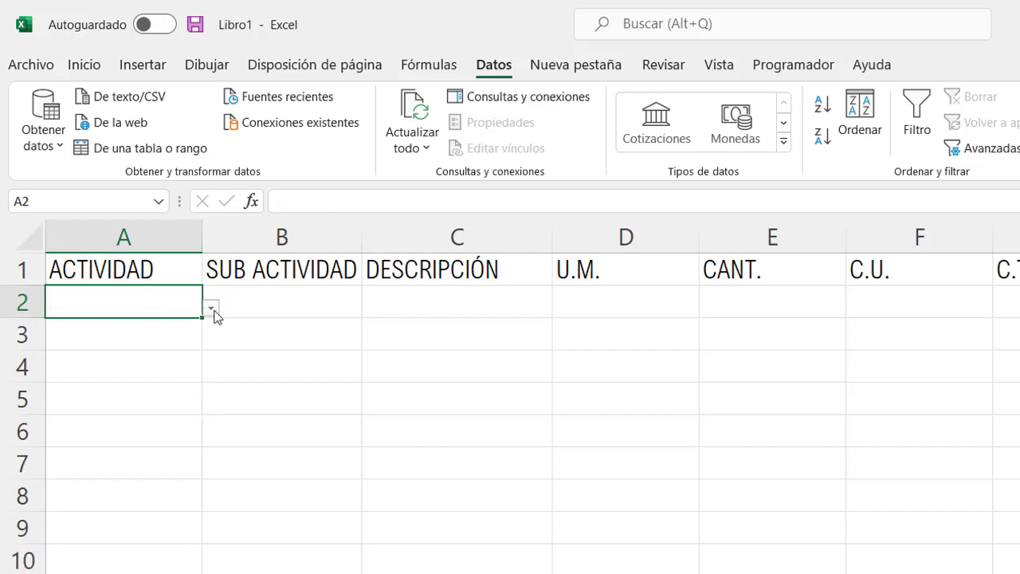
{"action": "left_click", "coordinate": [211, 309]}
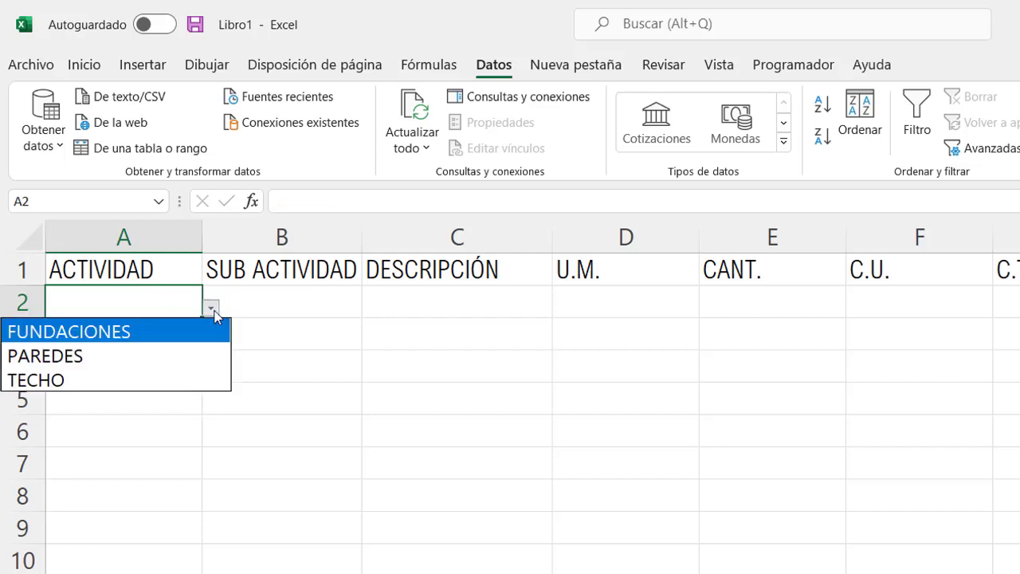
{"action": "left_click", "coordinate": [90, 381]}
{"action": "left_click", "coordinate": [247, 305]}
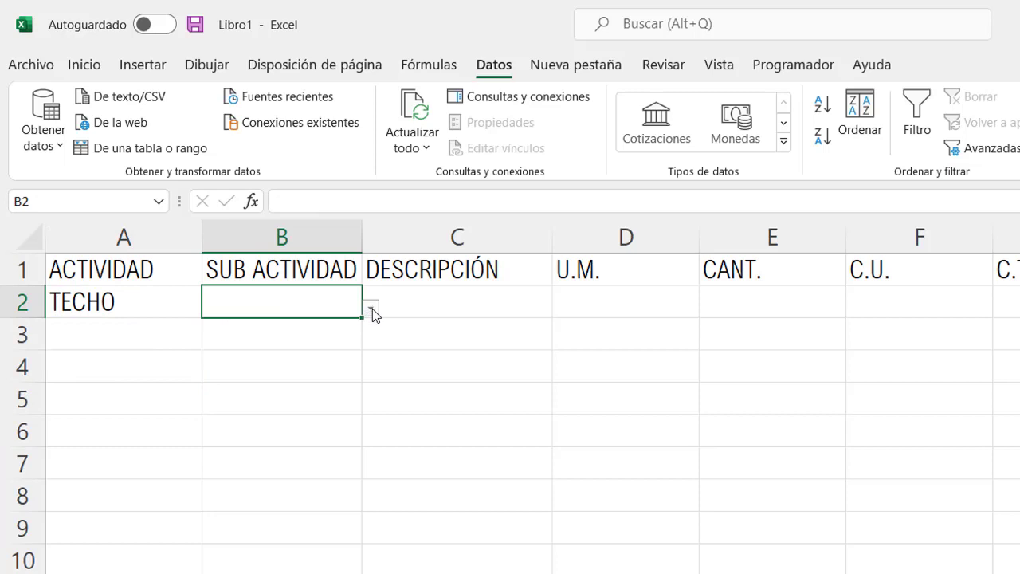
{"action": "left_click", "coordinate": [372, 311]}
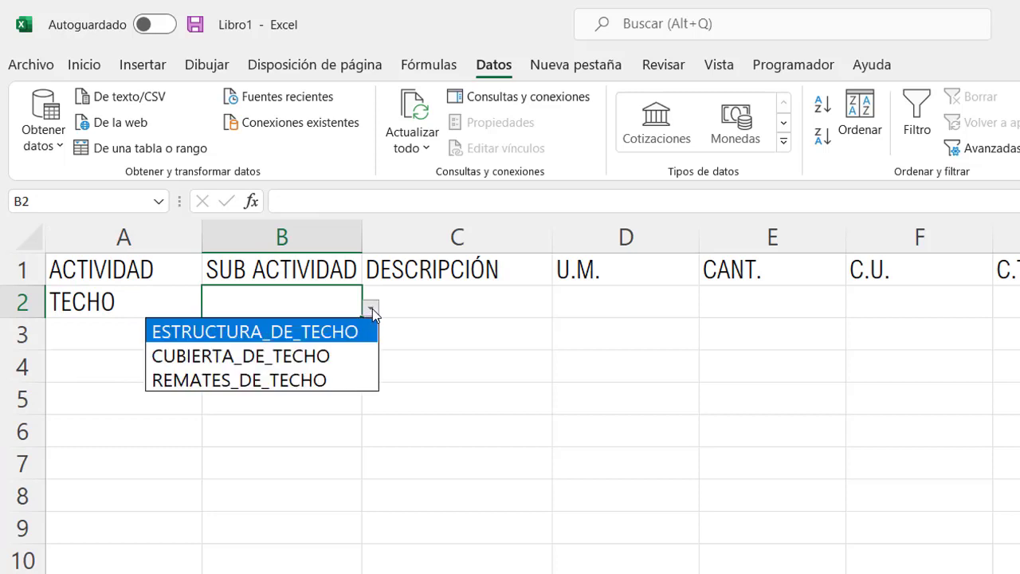
{"action": "left_click", "coordinate": [274, 333]}
{"action": "double_click", "coordinate": [363, 234]}
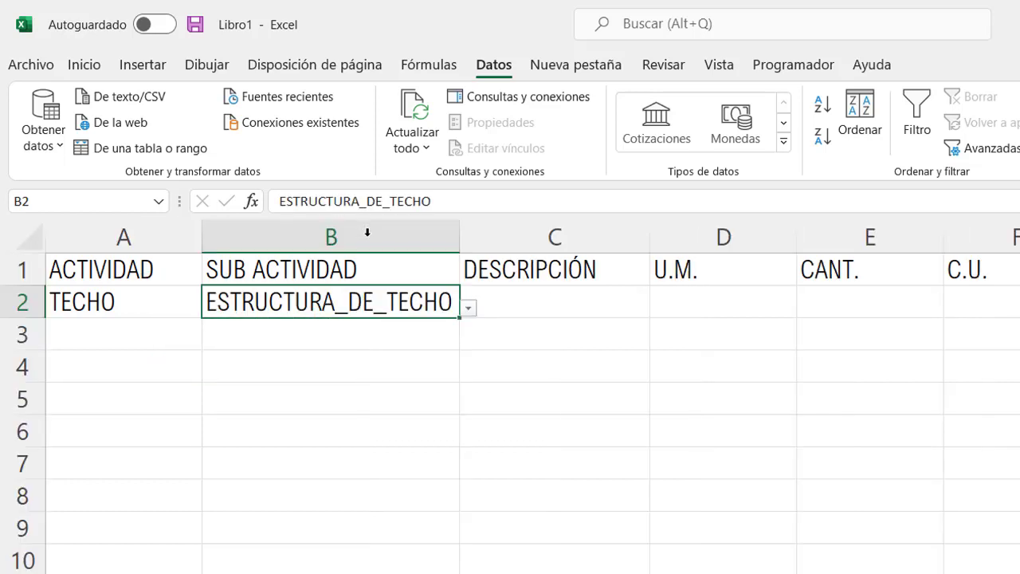
Enter PERFILES C, KG, 100 and 5 across C2:F2
{"action": "left_click", "coordinate": [519, 313]}
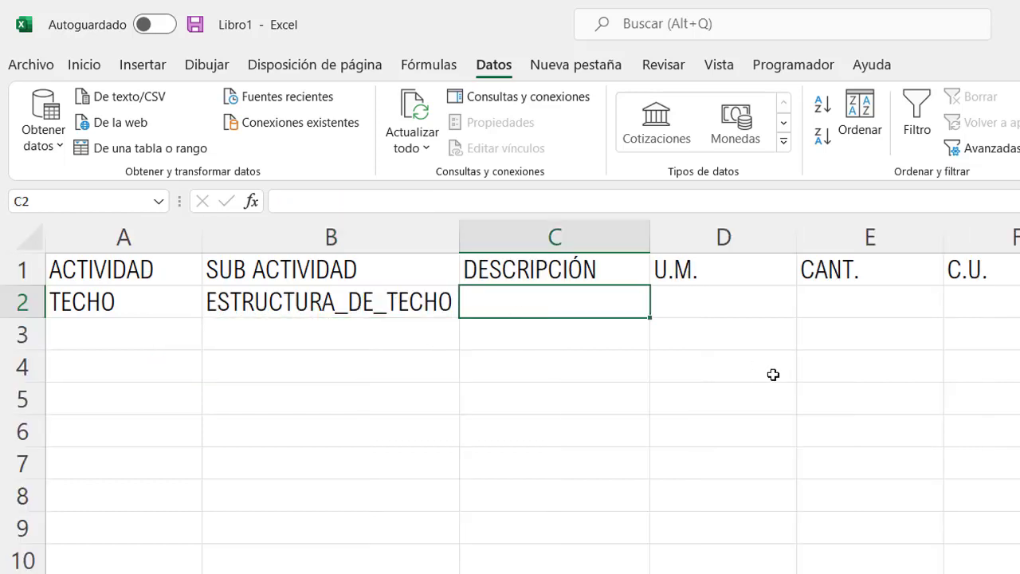
{"action": "type", "text": "PERFI"}
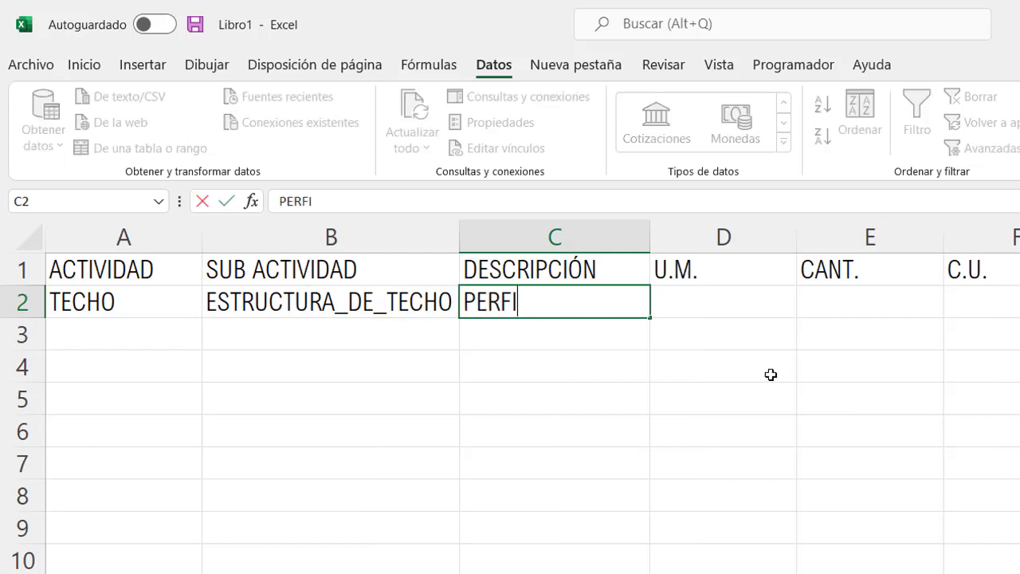
{"action": "type", "text": "LES C"}
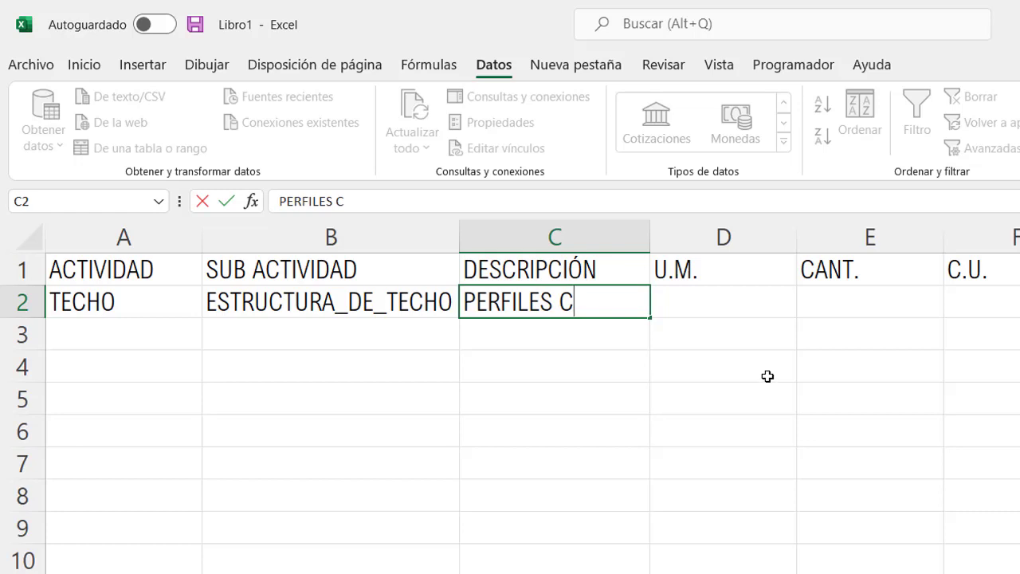
{"action": "key", "text": "Tab"}
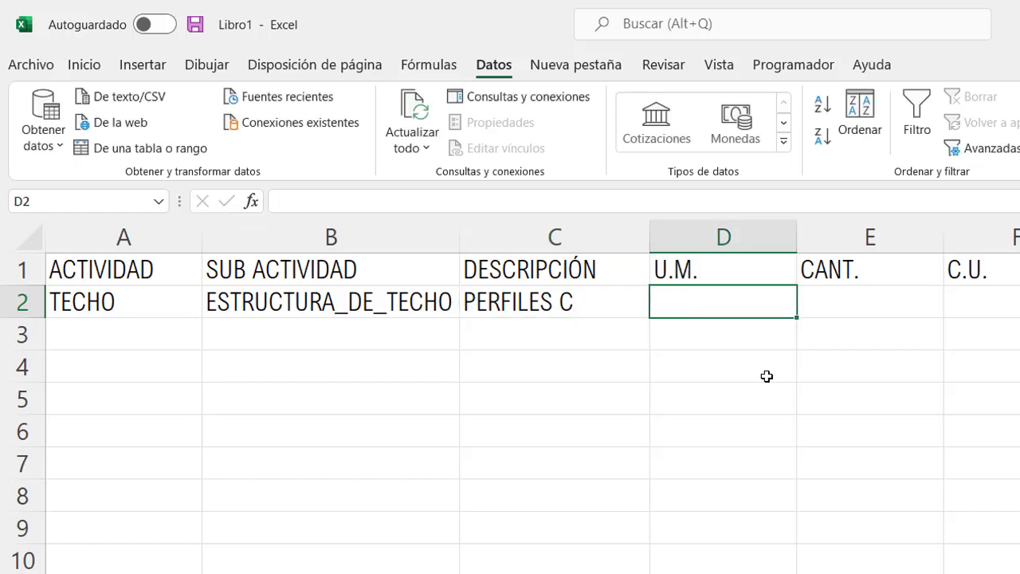
{"action": "type", "text": "KG"}
{"action": "key", "text": "Tab"}
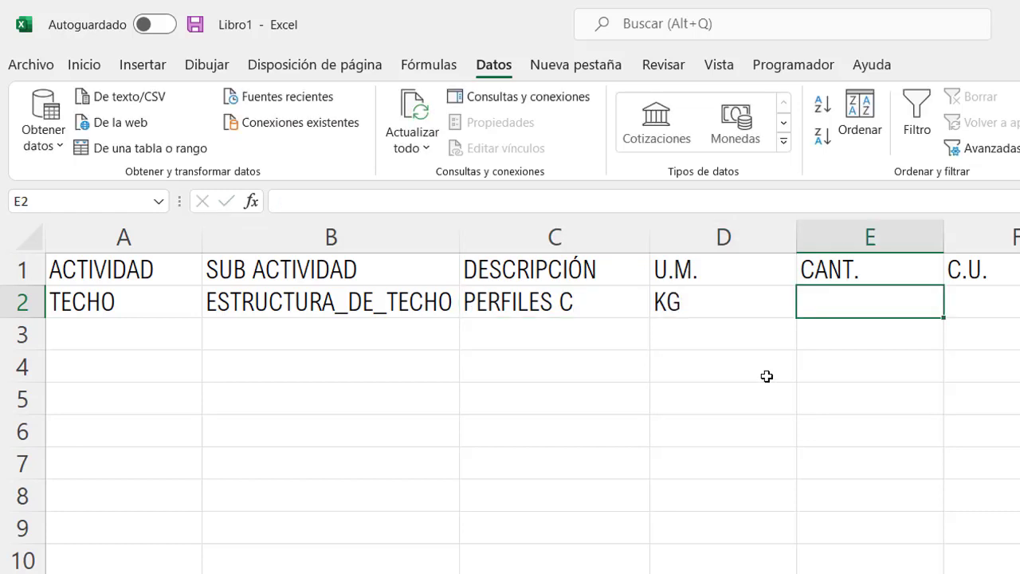
{"action": "type", "text": "100"}
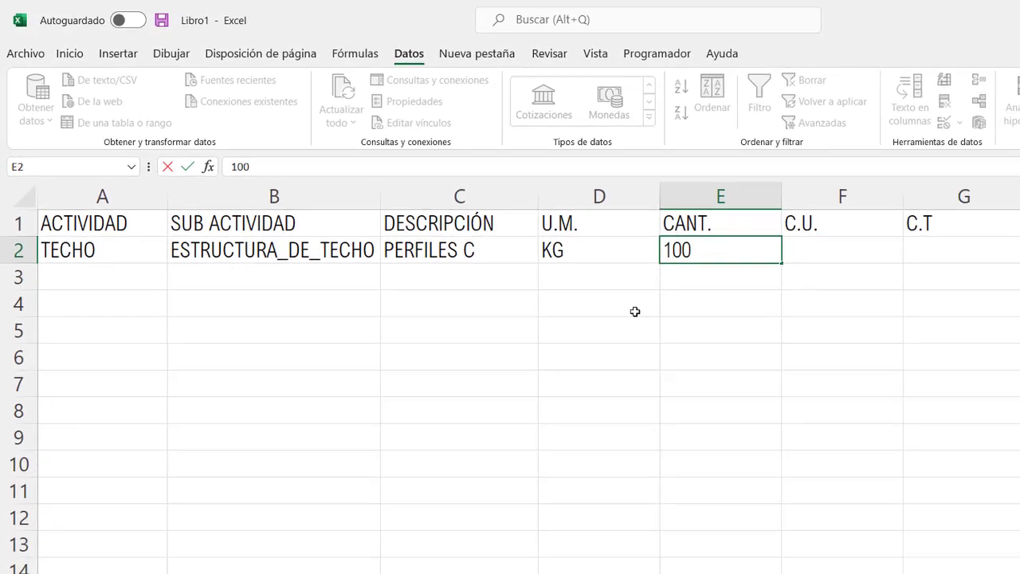
{"action": "key", "text": "Tab"}
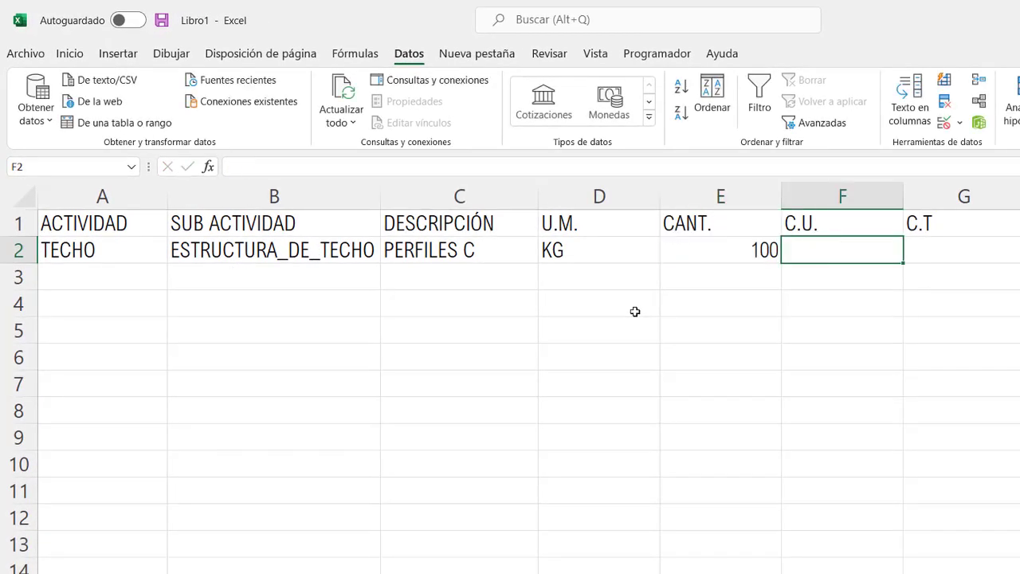
{"action": "type", "text": "5"}
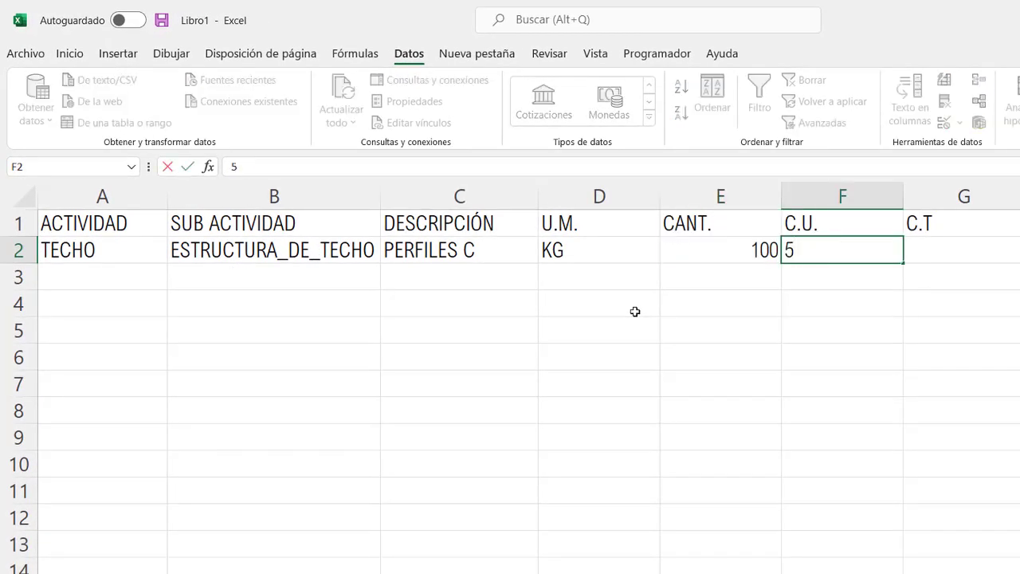
{"action": "key", "text": "Tab"}
Enter the total cost formula =E2*F2 in G2
{"action": "type", "text": "+"}
{"action": "key", "text": "Left"}
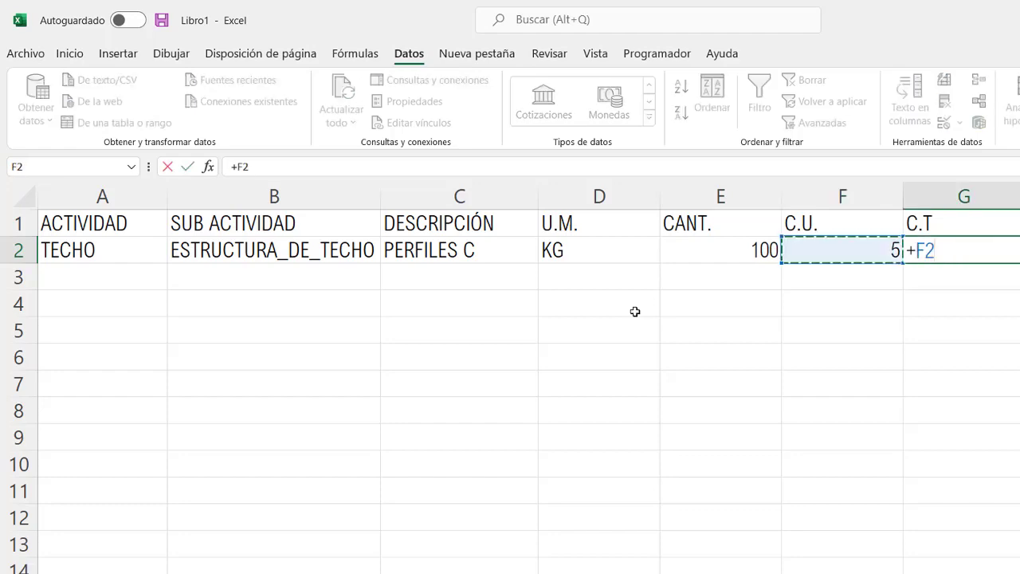
{"action": "key", "text": "Left"}
{"action": "type", "text": "*"}
{"action": "key", "text": "Left"}
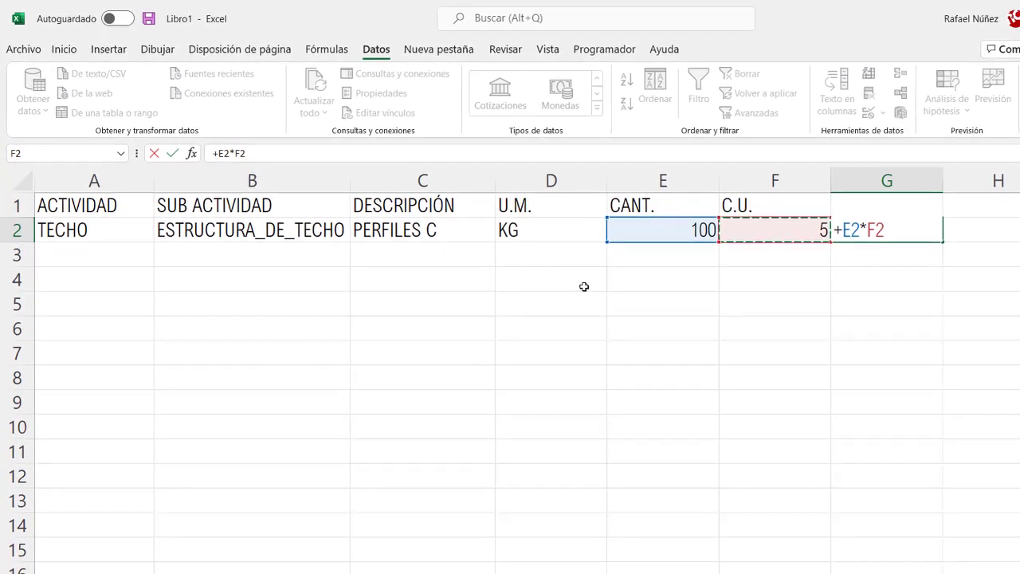
{"action": "key", "text": "Return"}
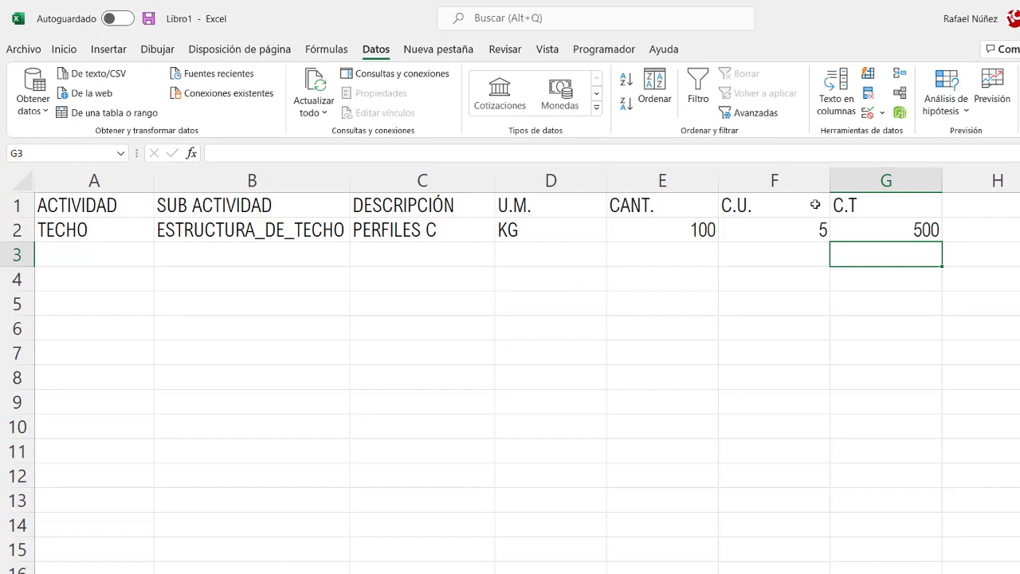
Apply Accounting currency format to the cost cells F2:G2
{"action": "left_click_drag", "start_coordinate": [792, 228], "coordinate": [841, 230]}
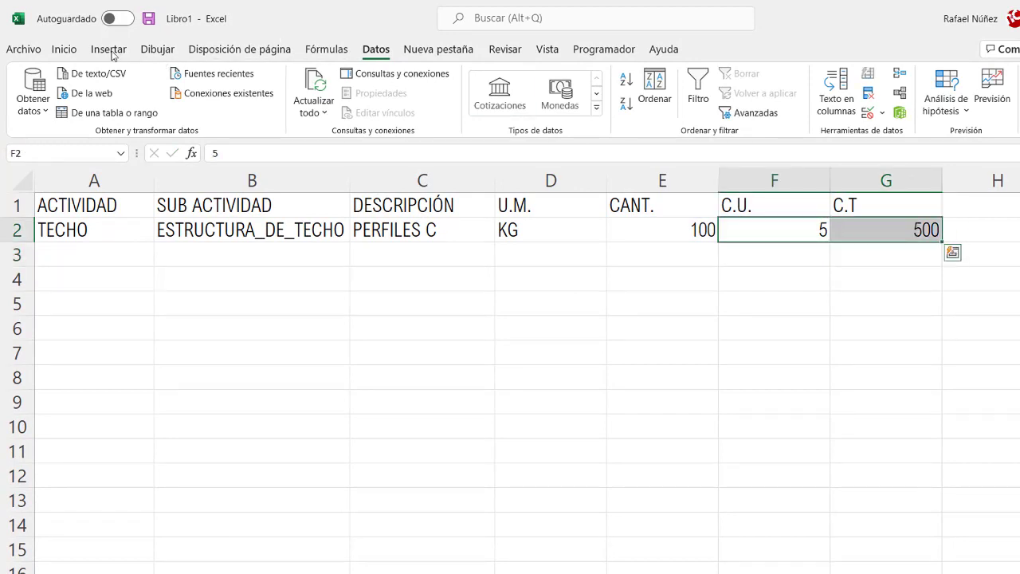
{"action": "left_click", "coordinate": [64, 50]}
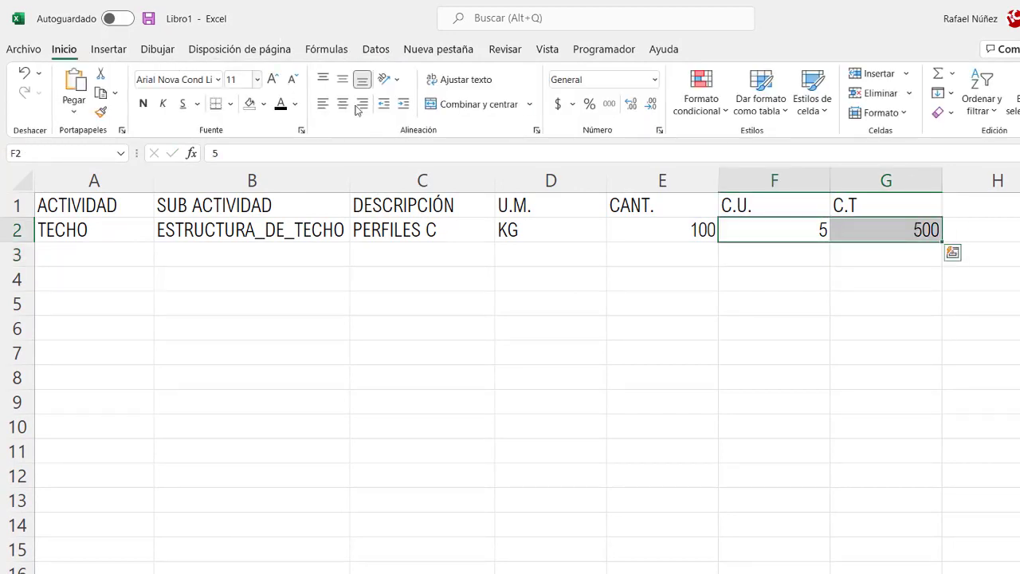
{"action": "left_click", "coordinate": [558, 103]}
{"action": "left_click", "coordinate": [375, 386]}
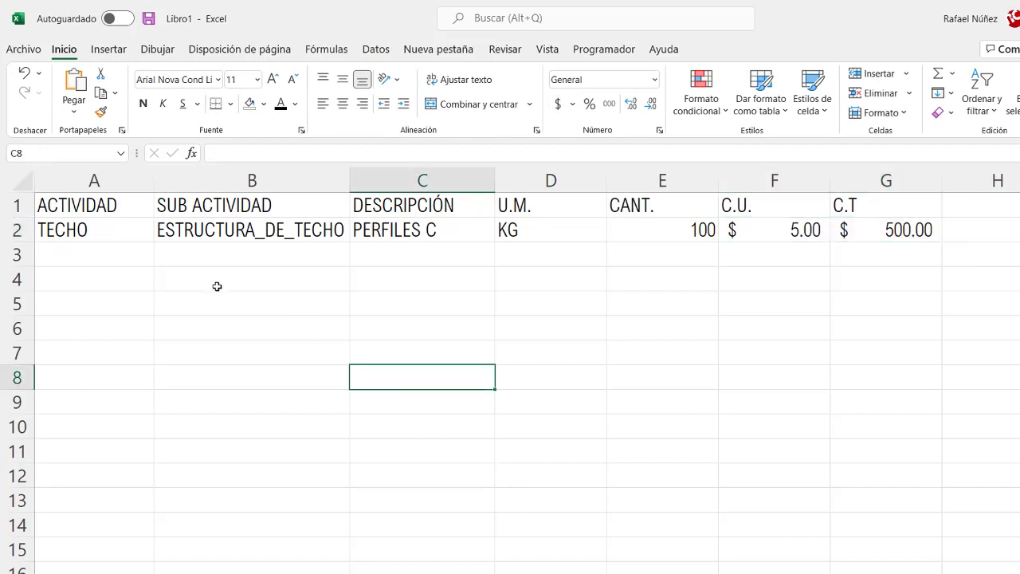
{"action": "left_click", "coordinate": [64, 229]}
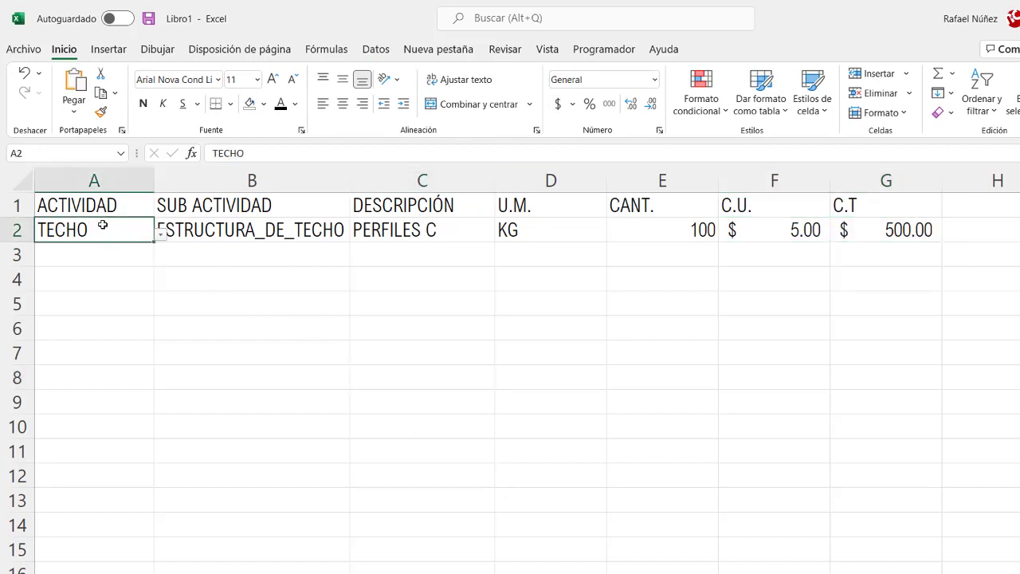
Copy A2:B2's dropdowns down to row 3 and clear the copied values
{"action": "mouse_move", "coordinate": [102, 226]}
{"action": "left_mouse_down"}
{"action": "mouse_move", "coordinate": [331, 229]}
{"action": "mouse_move", "coordinate": [349, 265]}
{"action": "left_mouse_up"}
{"action": "left_click", "coordinate": [192, 378]}
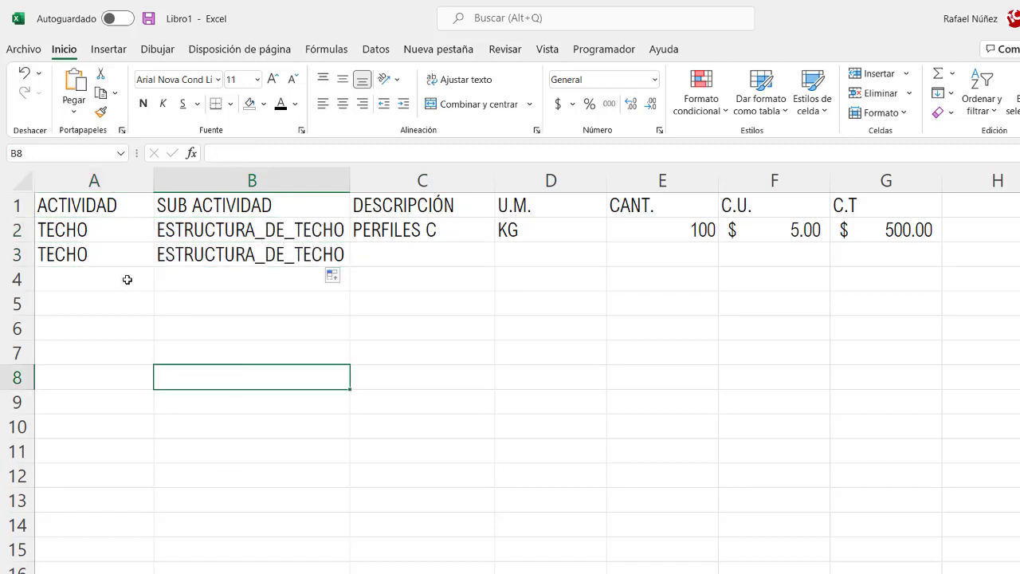
{"action": "left_click_drag", "start_coordinate": [96, 257], "coordinate": [289, 259]}
{"action": "key", "text": "Delete"}
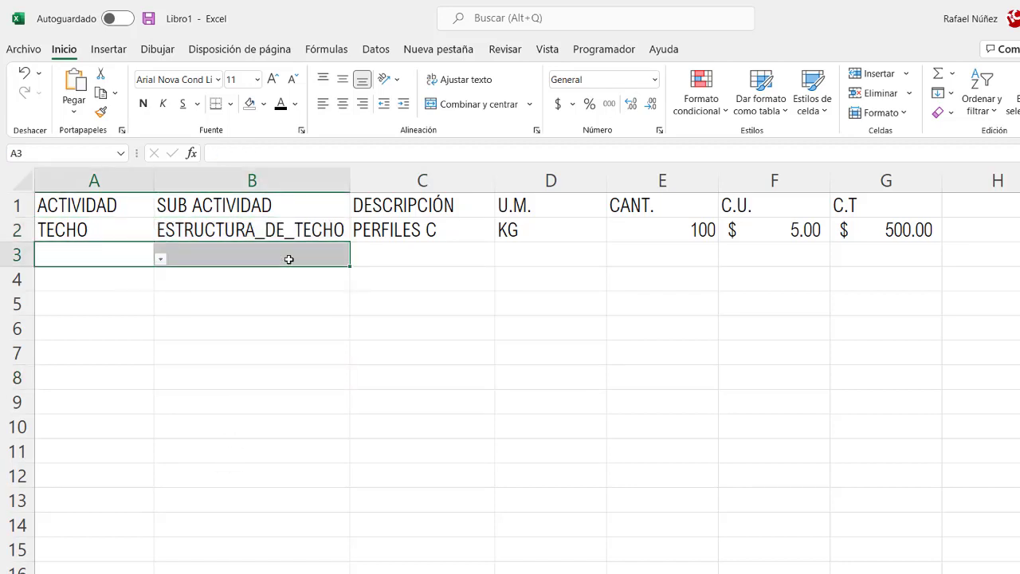
Pick PAREDES in A3 and MAMPOSTERIA in B3, then type PARED DE BLOQUES DE 6 in C3
{"action": "left_click", "coordinate": [138, 262]}
{"action": "left_click", "coordinate": [161, 259]}
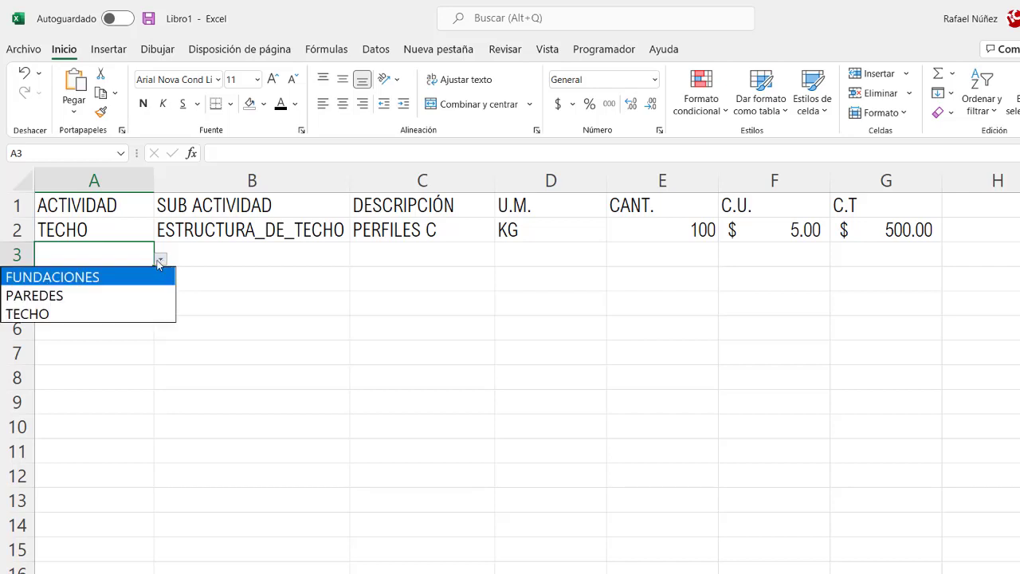
{"action": "left_click", "coordinate": [101, 296]}
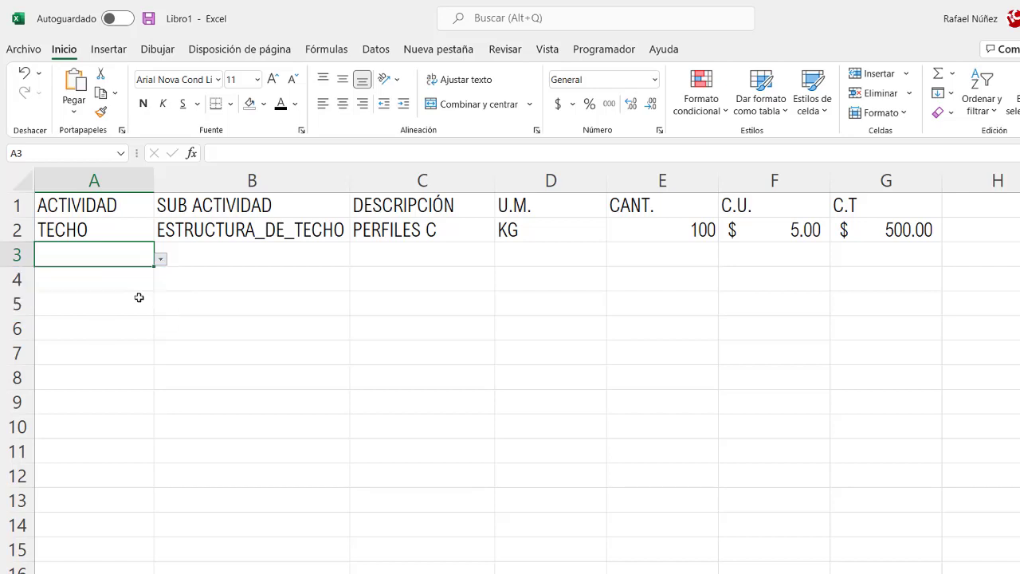
{"action": "left_click", "coordinate": [309, 255]}
{"action": "left_click", "coordinate": [357, 261]}
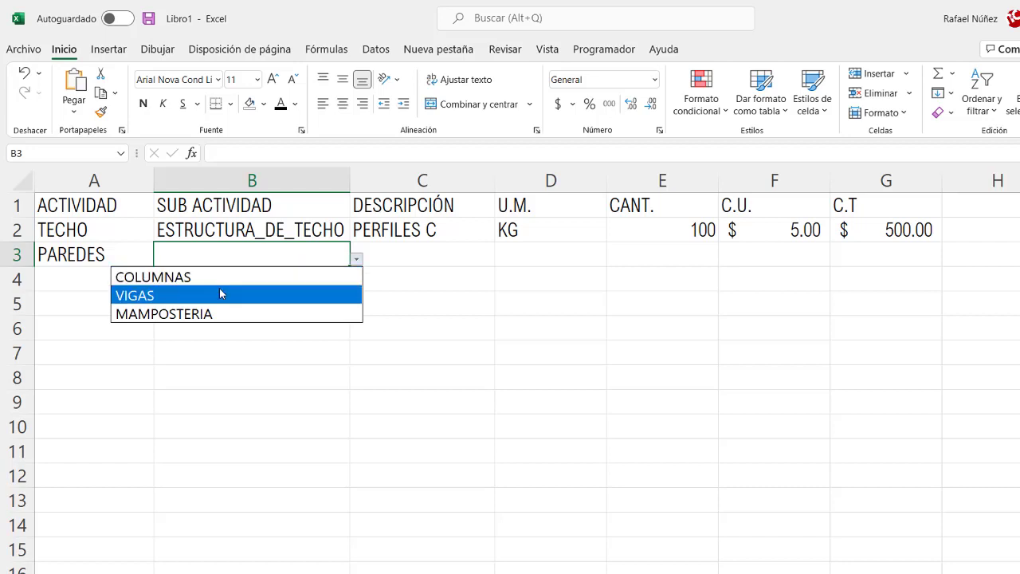
{"action": "left_click", "coordinate": [228, 314]}
{"action": "left_click", "coordinate": [417, 254]}
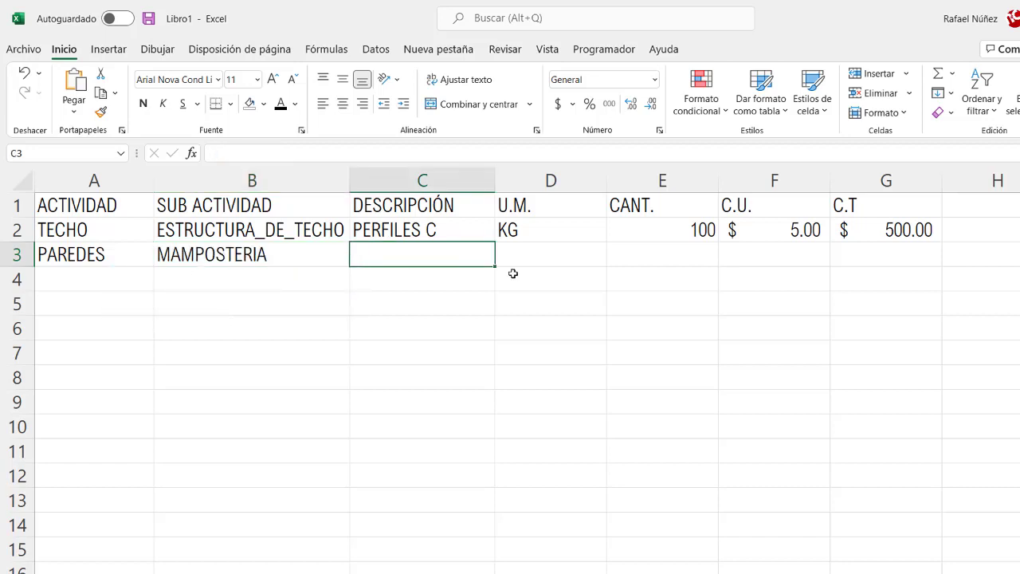
{"action": "type", "text": "PARE"}
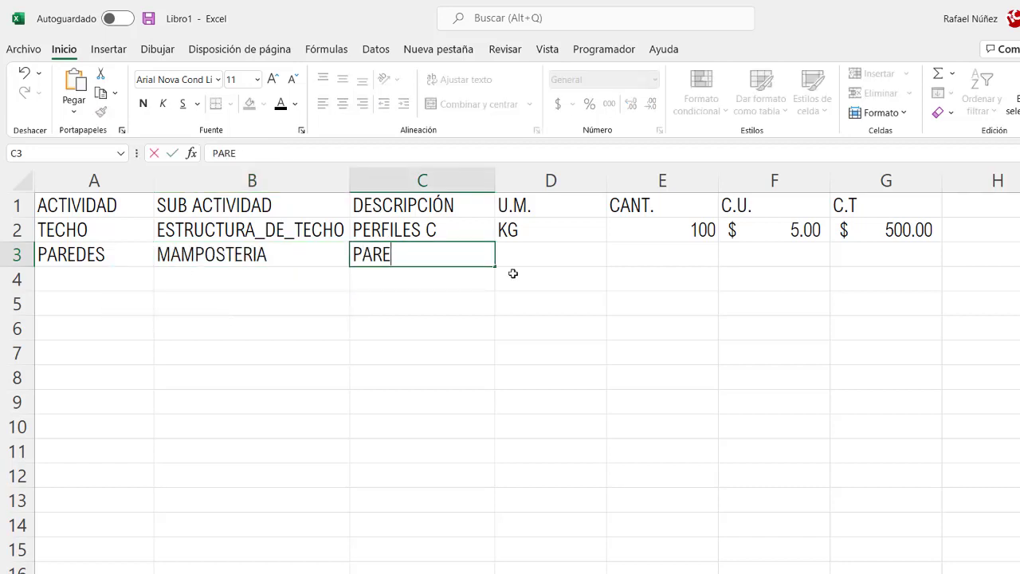
{"action": "type", "text": "D DE BL"}
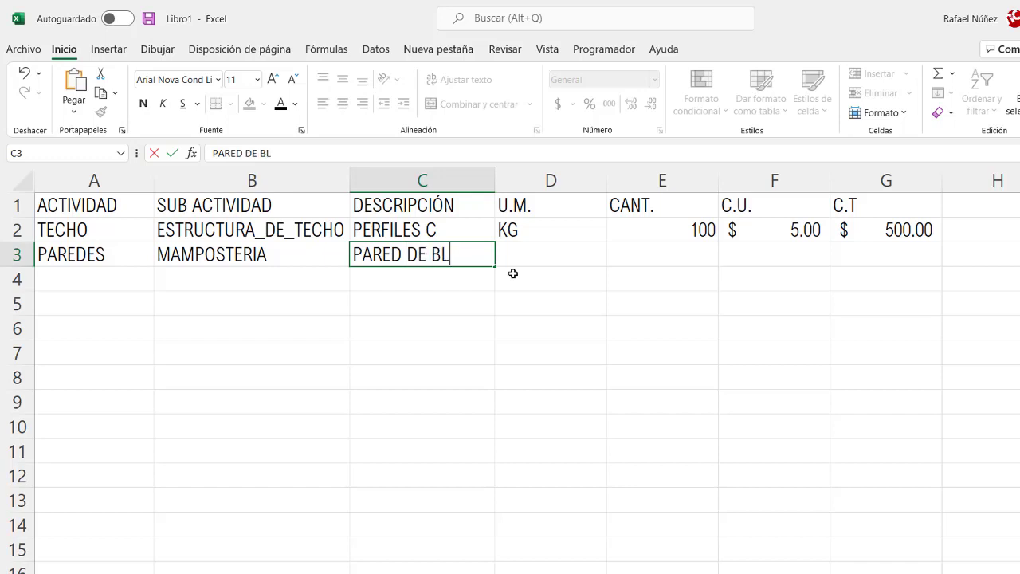
{"action": "type", "text": "OQUES DE "}
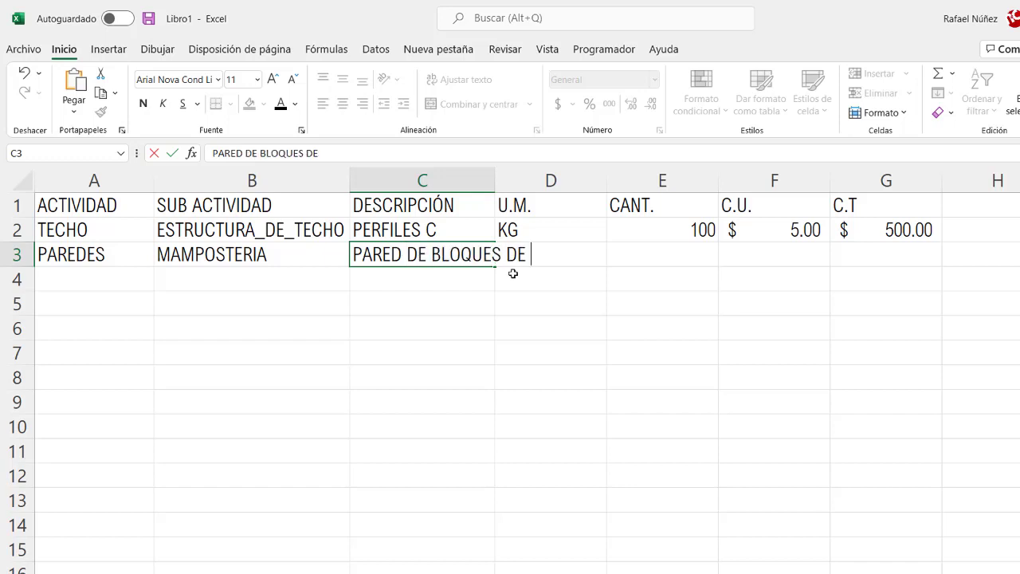
{"action": "type", "text": "6"}
Commit the C3 description, autofit column C, and begin the unit M in D3
{"action": "key", "text": "Return"}
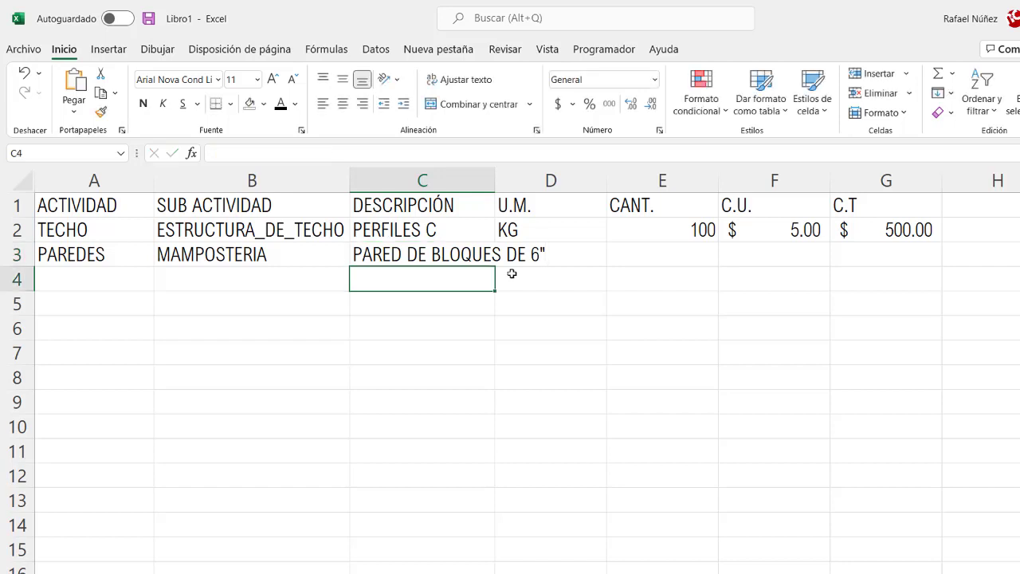
{"action": "double_click", "coordinate": [495, 180]}
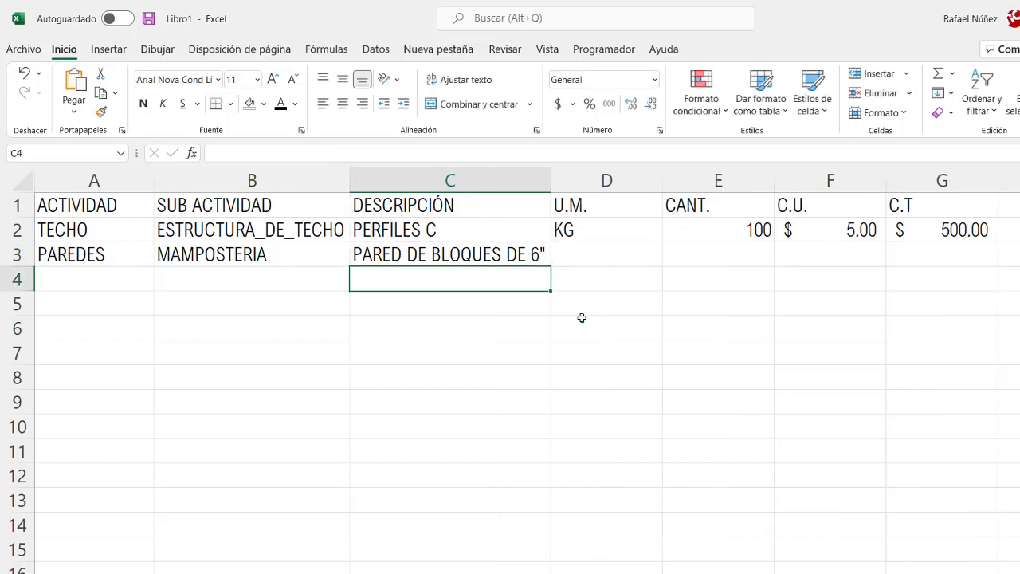
{"action": "left_click", "coordinate": [597, 255]}
{"action": "type", "text": "M"}
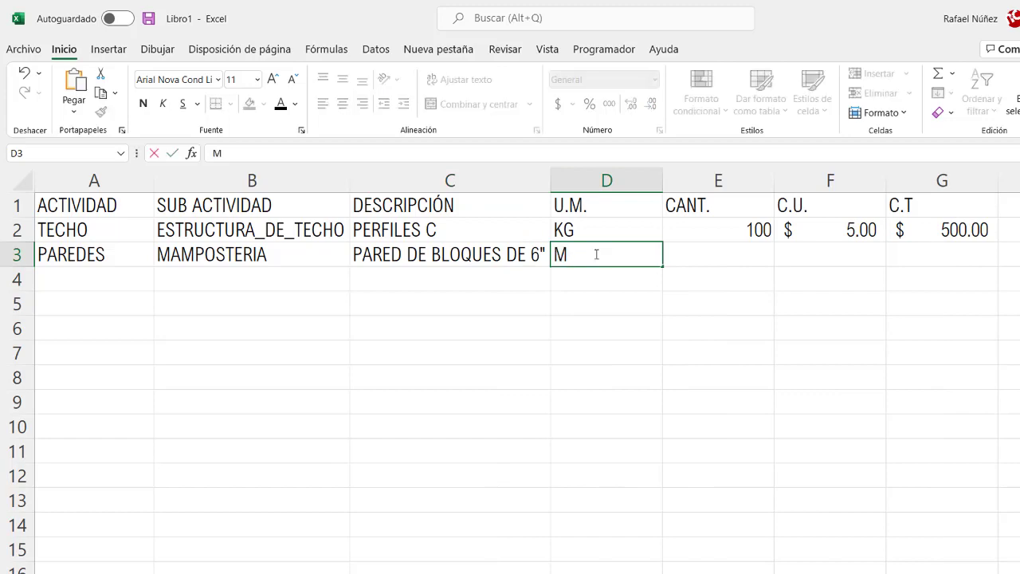
Insert the superscript two symbol so D3 reads M², and commit it
{"action": "left_click", "coordinate": [109, 49]}
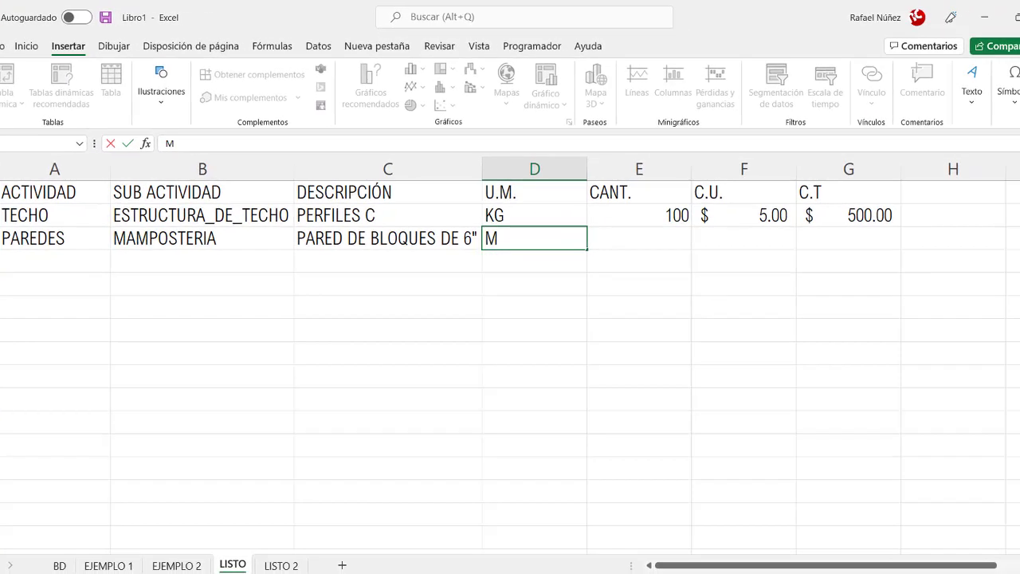
{"action": "left_click", "coordinate": [966, 71]}
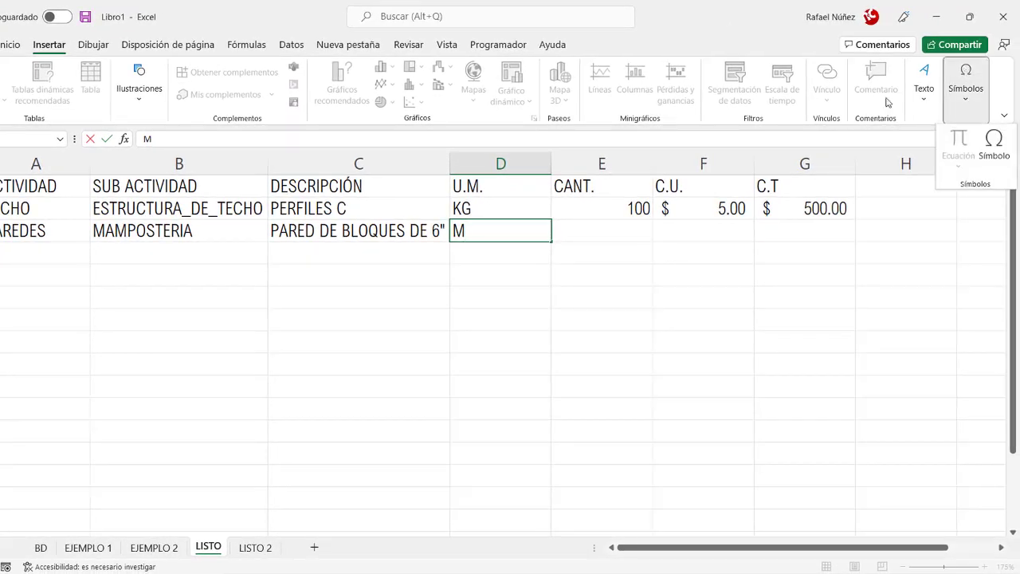
{"action": "left_click", "coordinate": [987, 144]}
{"action": "left_click", "coordinate": [160, 310]}
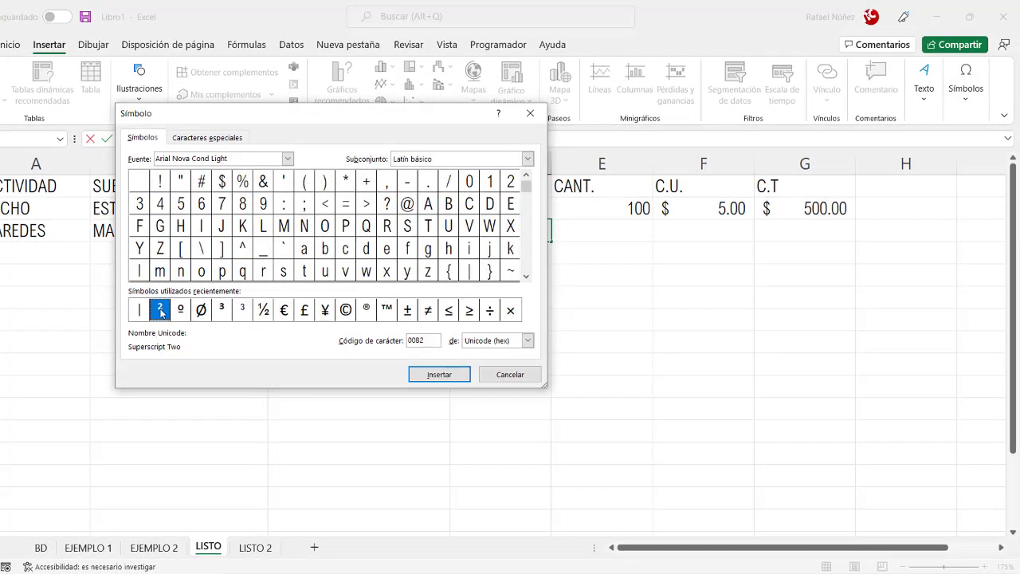
{"action": "left_click", "coordinate": [530, 113]}
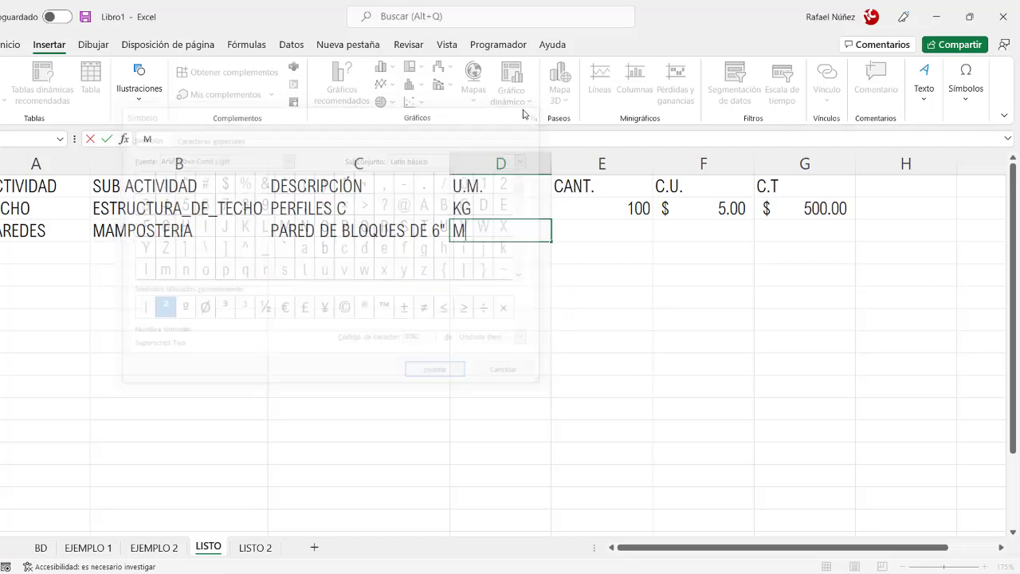
{"action": "left_click", "coordinate": [966, 80]}
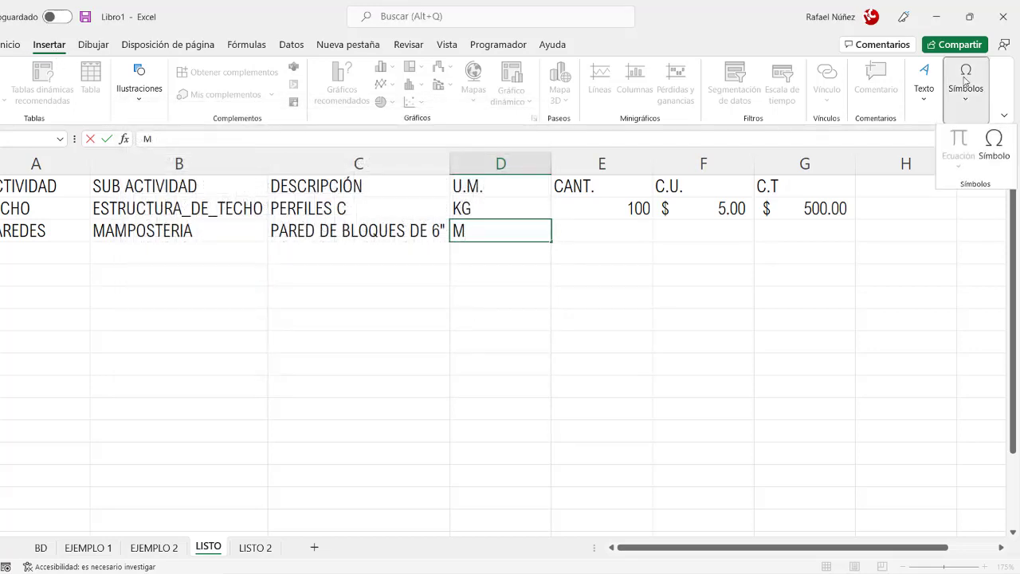
{"action": "left_click", "coordinate": [994, 145]}
{"action": "left_click", "coordinate": [161, 309]}
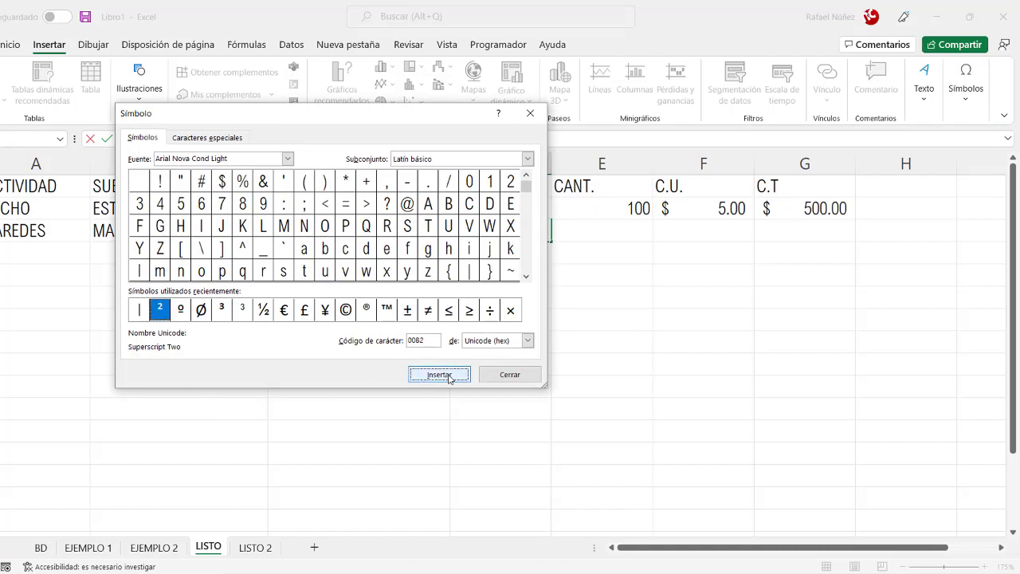
{"action": "left_click", "coordinate": [514, 374]}
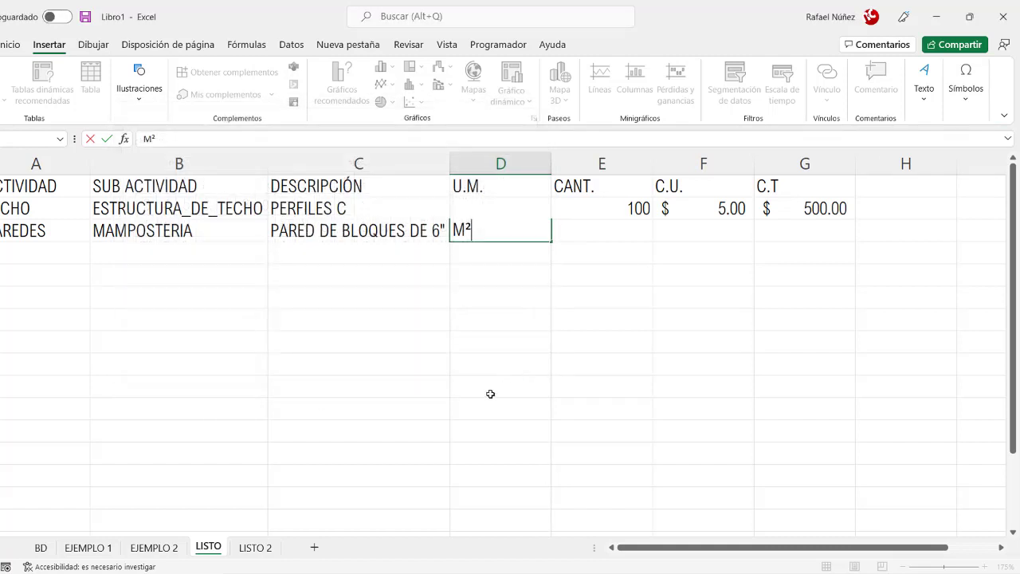
{"action": "left_click", "coordinate": [109, 140]}
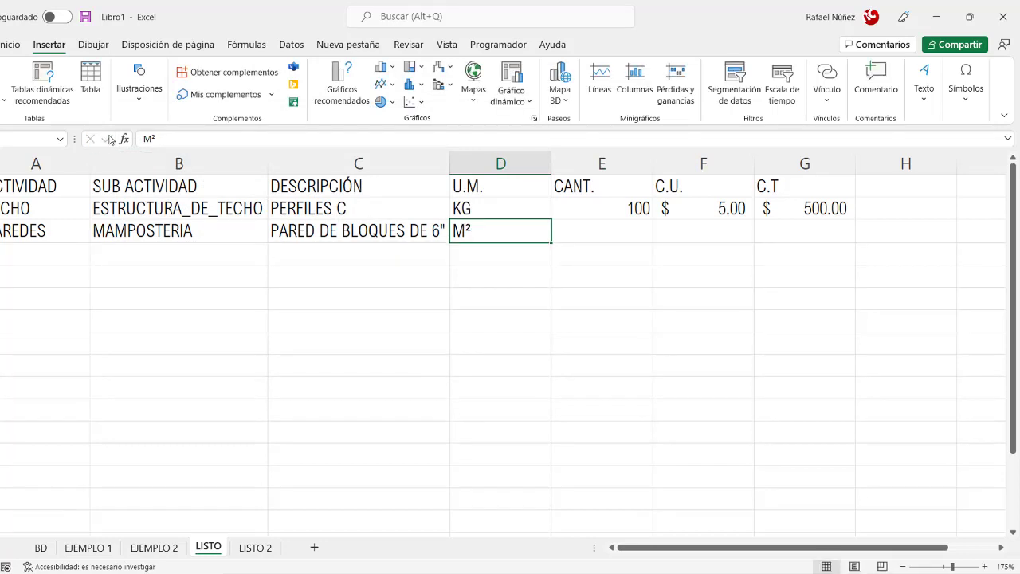
{"action": "left_click", "coordinate": [283, 270]}
Correct the PAREDES unit in D3 to lowercase m²
{"action": "left_click", "coordinate": [464, 229]}
{"action": "double_click", "coordinate": [456, 230]}
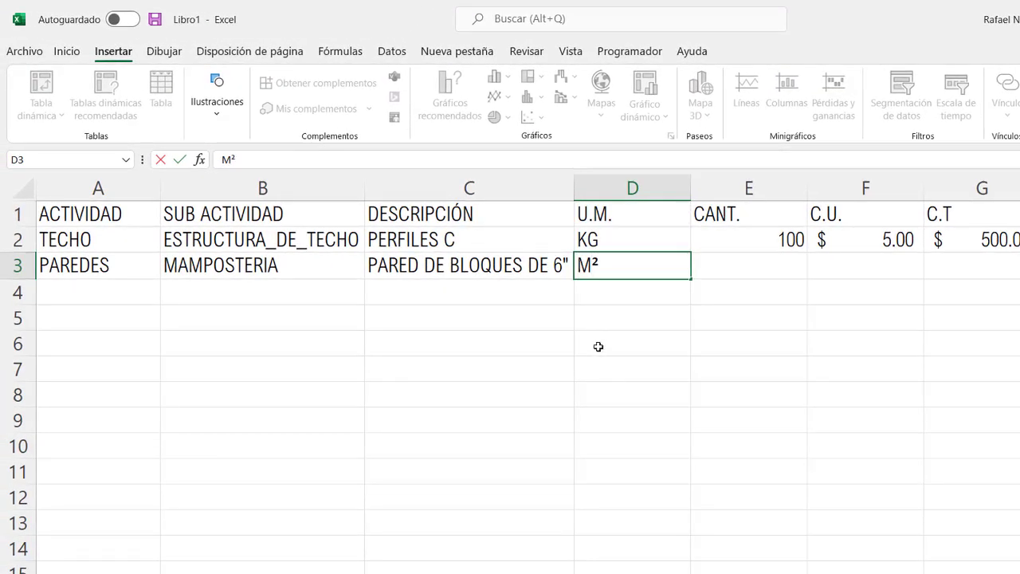
{"action": "key", "text": "BackSpace"}
{"action": "type", "text": "m"}
{"action": "left_click", "coordinate": [606, 349]}
Copy the KG cell's formatting onto the m² cell with Format Painter
{"action": "left_click", "coordinate": [631, 237]}
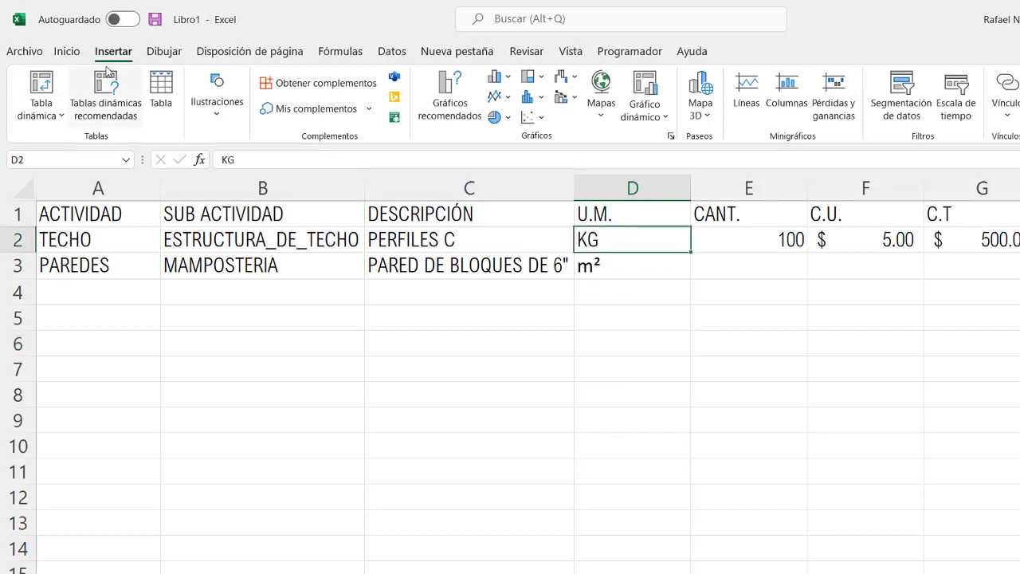
{"action": "left_click", "coordinate": [71, 52]}
{"action": "left_click", "coordinate": [104, 116]}
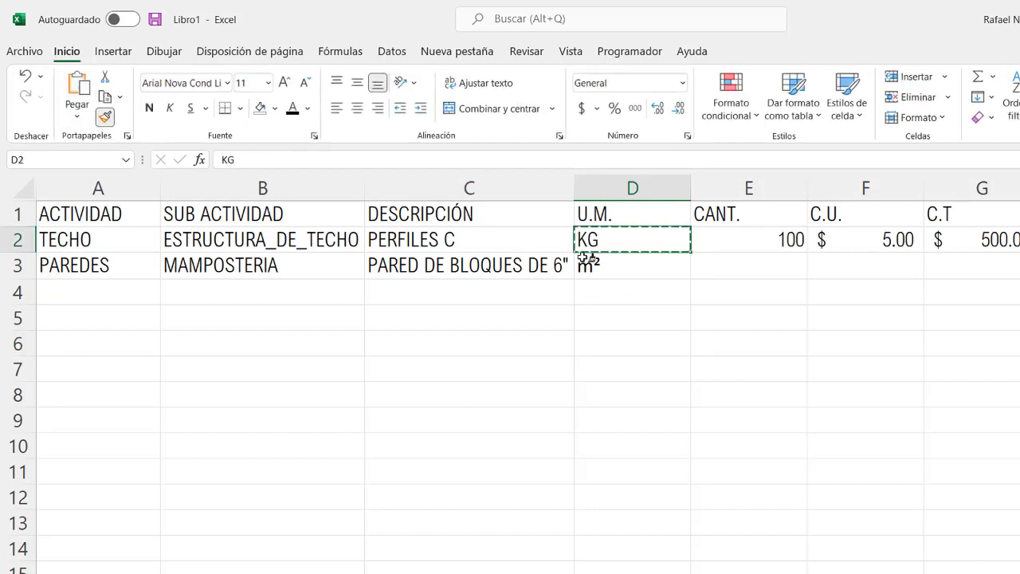
{"action": "left_click", "coordinate": [614, 268]}
{"action": "left_click", "coordinate": [700, 327]}
Autofit column E and enter quantity 25 and unit cost 40 for PAREDES
{"action": "left_click", "coordinate": [736, 267]}
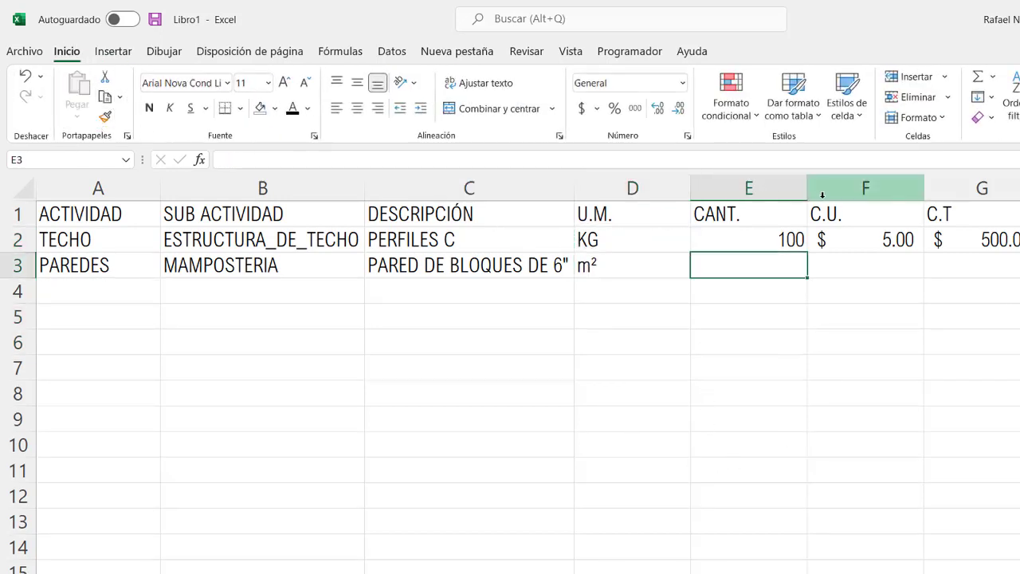
{"action": "double_click", "coordinate": [808, 192]}
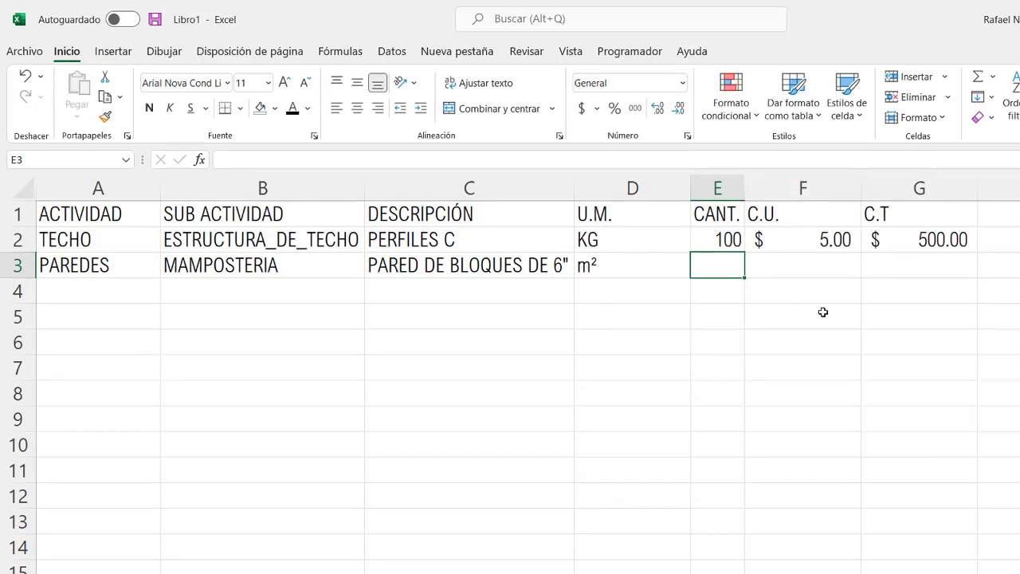
{"action": "type", "text": "25"}
{"action": "key", "text": "Tab"}
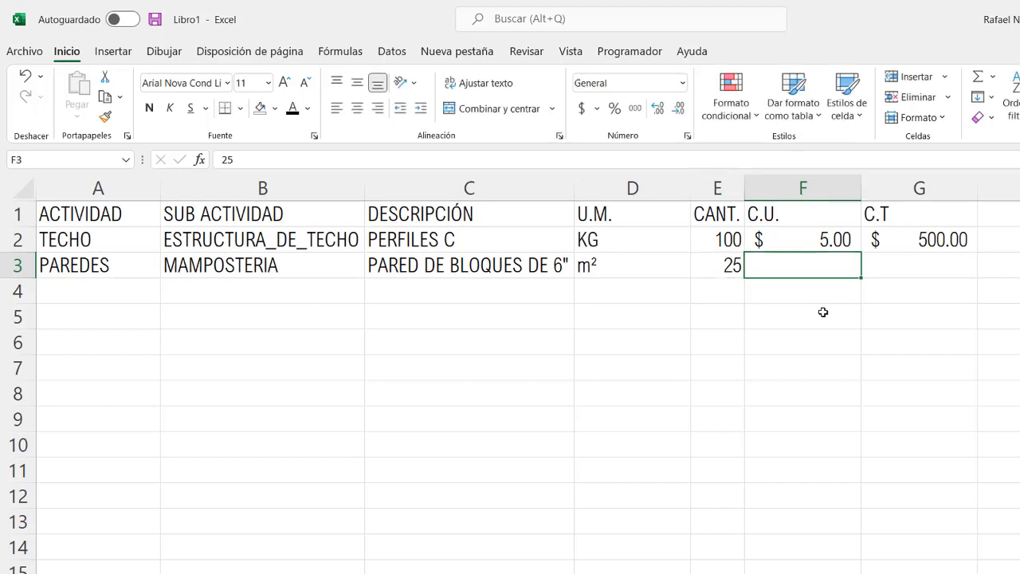
{"action": "type", "text": "4"}
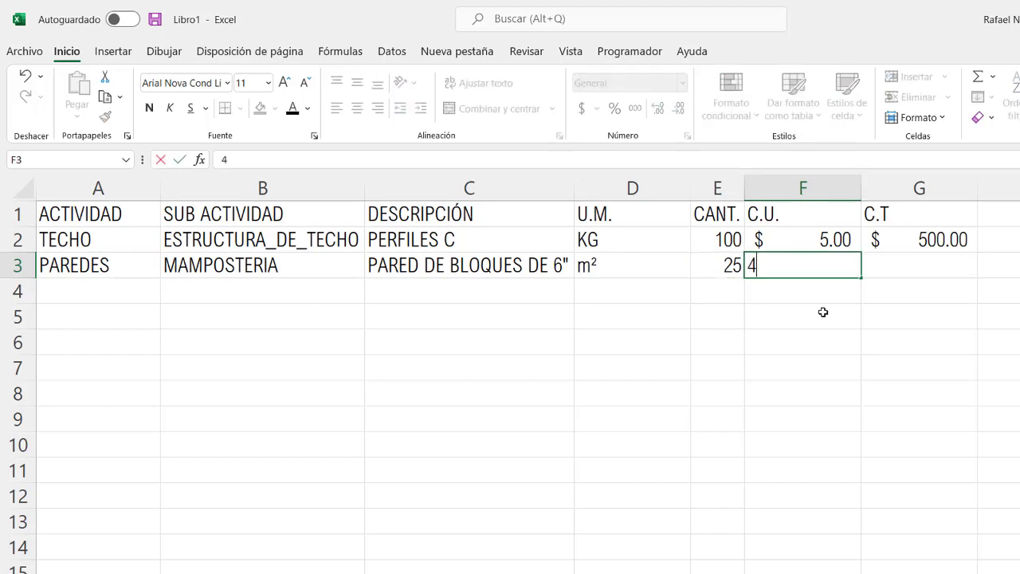
{"action": "type", "text": "00"}
{"action": "key", "text": "BackSpace"}
{"action": "key", "text": "Return"}
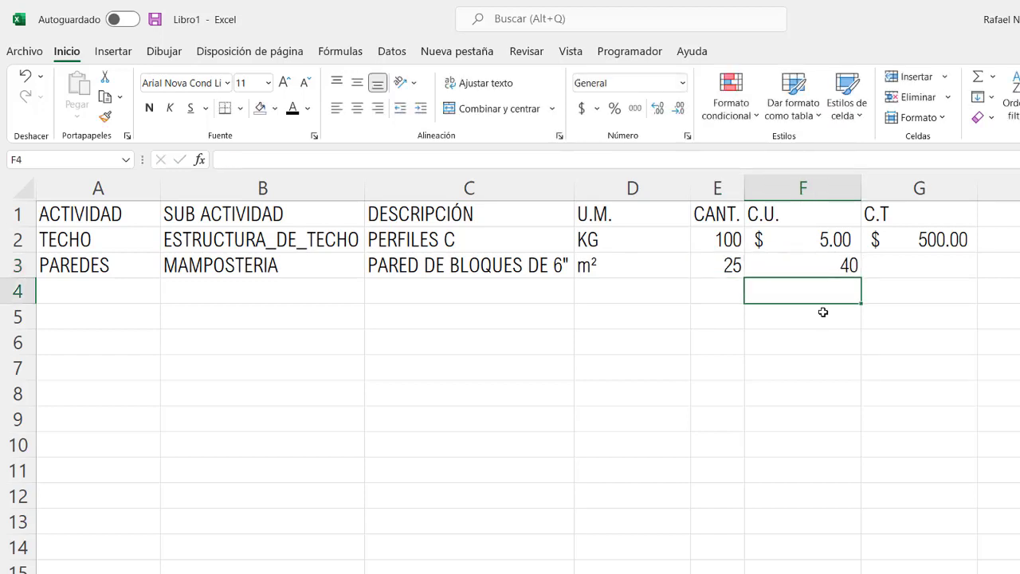
Fill the total formula down to G3, giving =E3*F3
{"action": "left_click", "coordinate": [946, 237]}
{"action": "left_click_drag", "start_coordinate": [979, 254], "coordinate": [979, 275]}
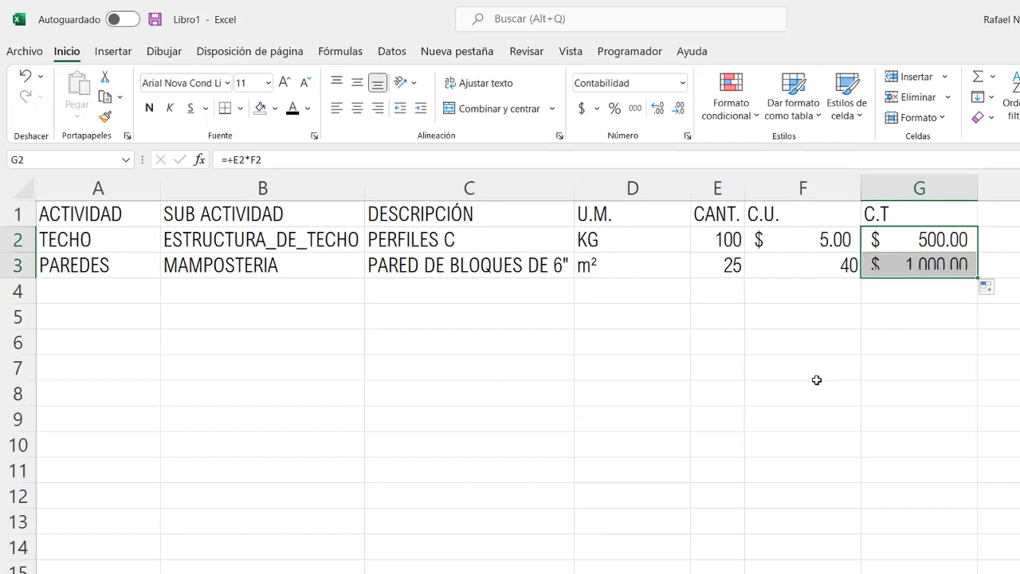
{"action": "left_click", "coordinate": [852, 239]}
{"action": "left_click", "coordinate": [950, 271]}
{"action": "double_click", "coordinate": [951, 271]}
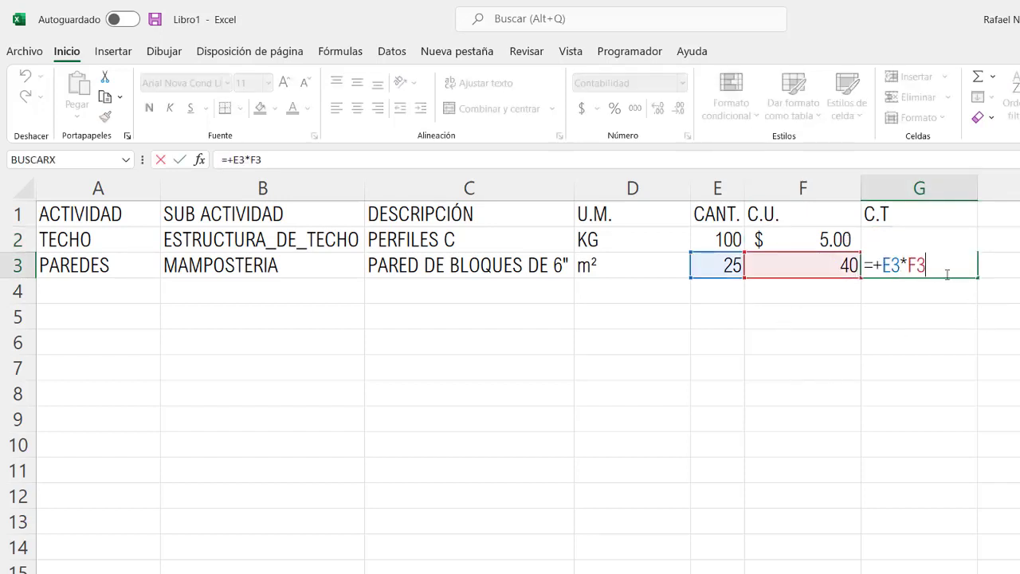
{"action": "key", "text": "Escape"}
Give the 40 unit cost currency format by painting F2's formatting onto F3
{"action": "left_click", "coordinate": [820, 240]}
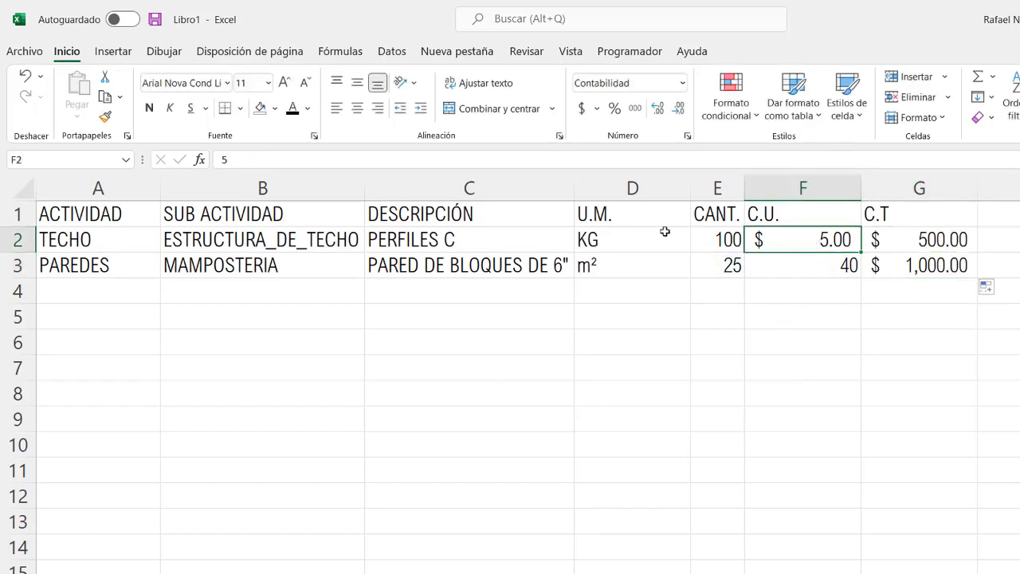
{"action": "left_click", "coordinate": [104, 117]}
{"action": "left_click", "coordinate": [833, 271]}
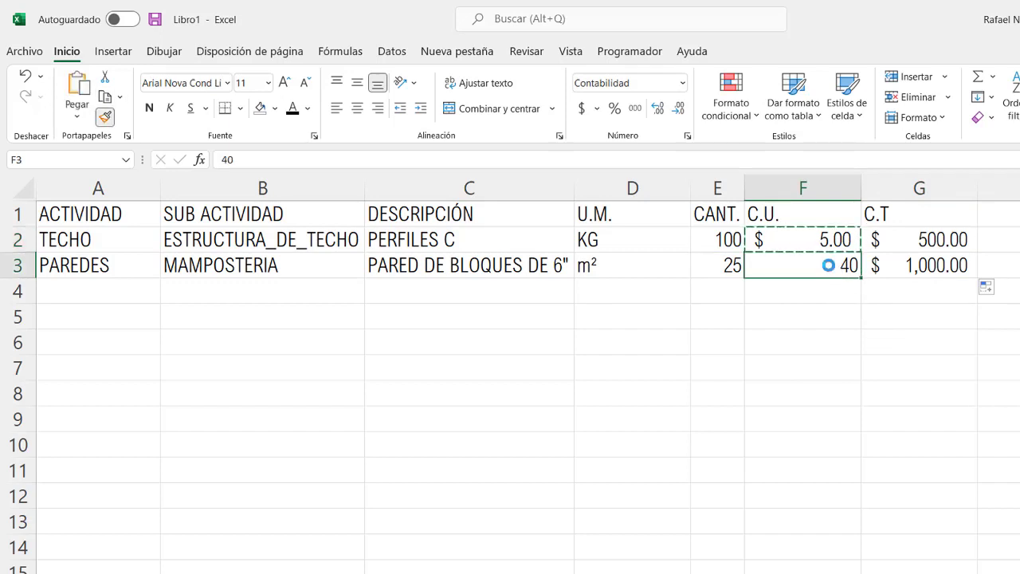
Clear all values in the PAREDES row A3:G3
{"action": "left_click_drag", "start_coordinate": [643, 200], "coordinate": [949, 279]}
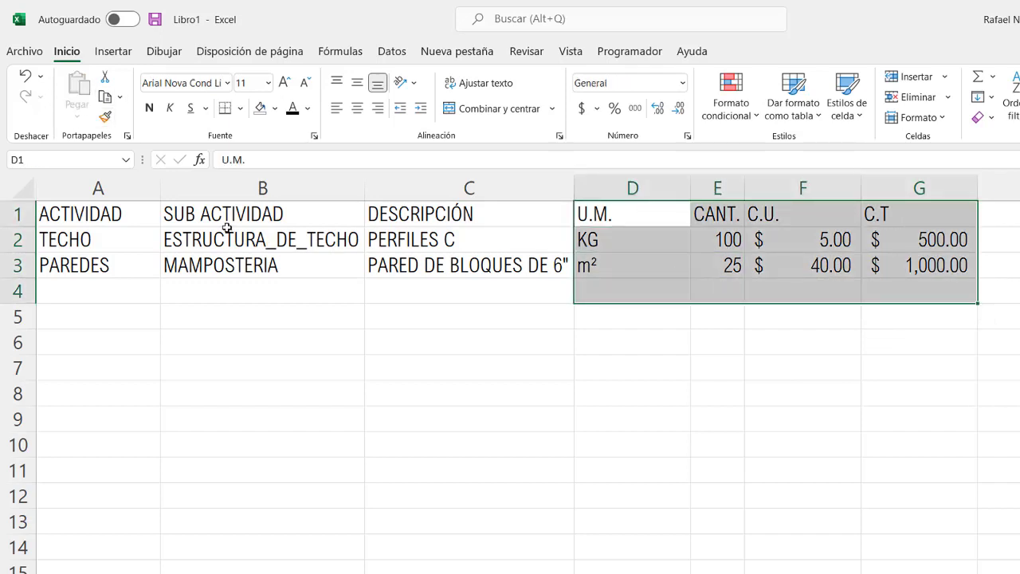
{"action": "mouse_move", "coordinate": [84, 238]}
{"action": "left_mouse_down"}
{"action": "mouse_move", "coordinate": [347, 236]}
{"action": "mouse_move", "coordinate": [550, 269]}
{"action": "left_mouse_up"}
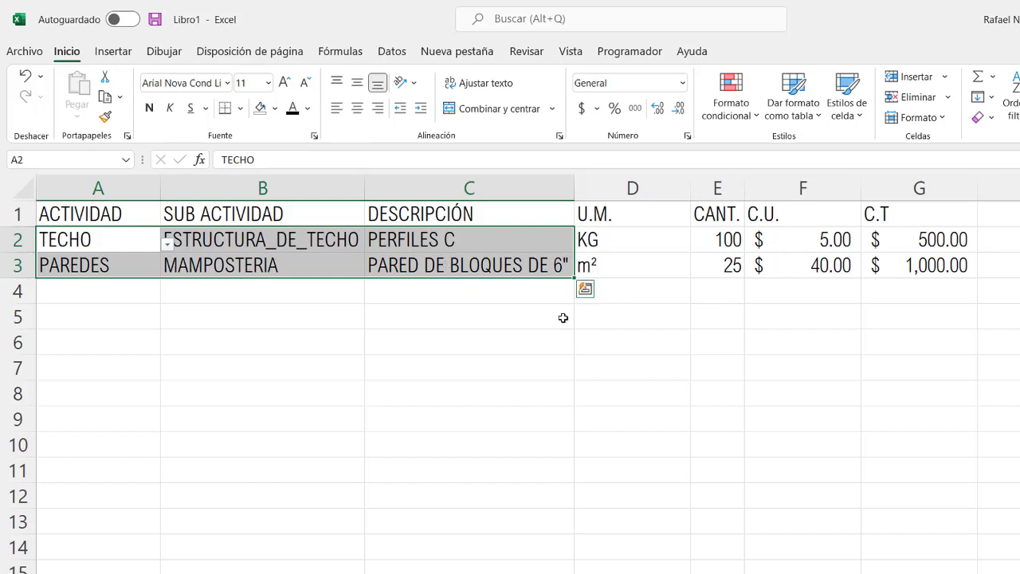
{"action": "left_click", "coordinate": [396, 303]}
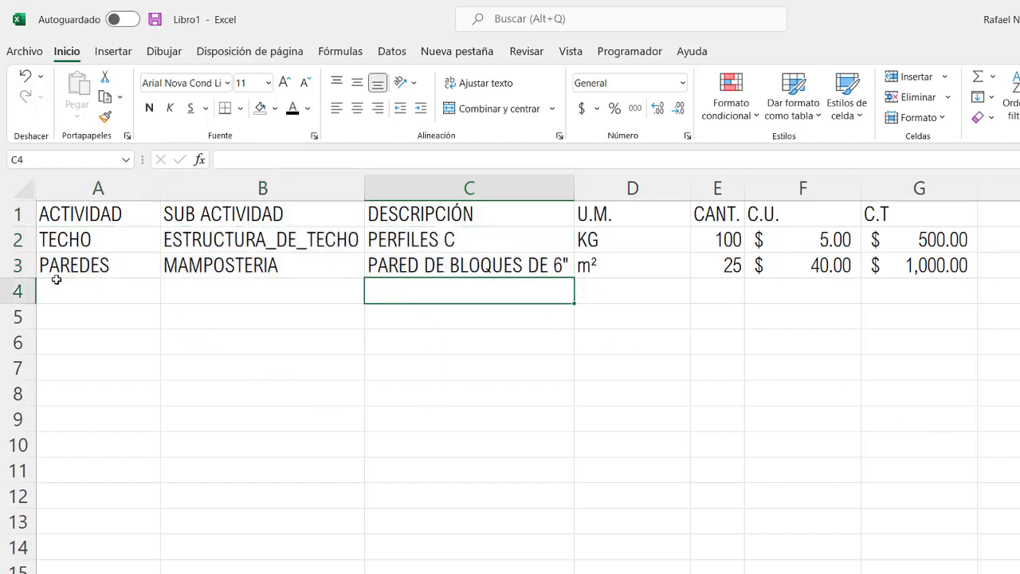
{"action": "left_click_drag", "start_coordinate": [73, 260], "coordinate": [933, 273]}
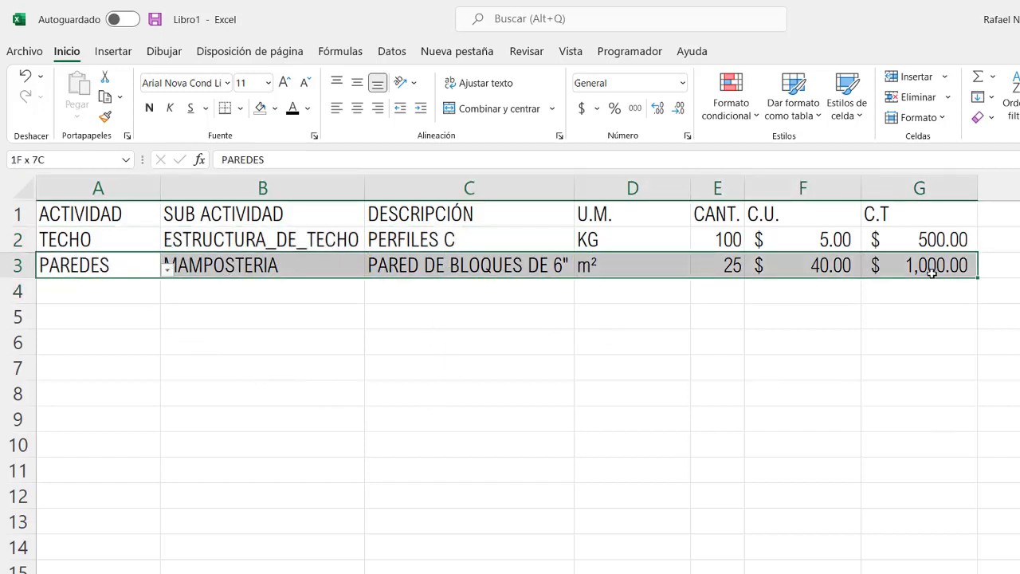
{"action": "key", "text": "Delete"}
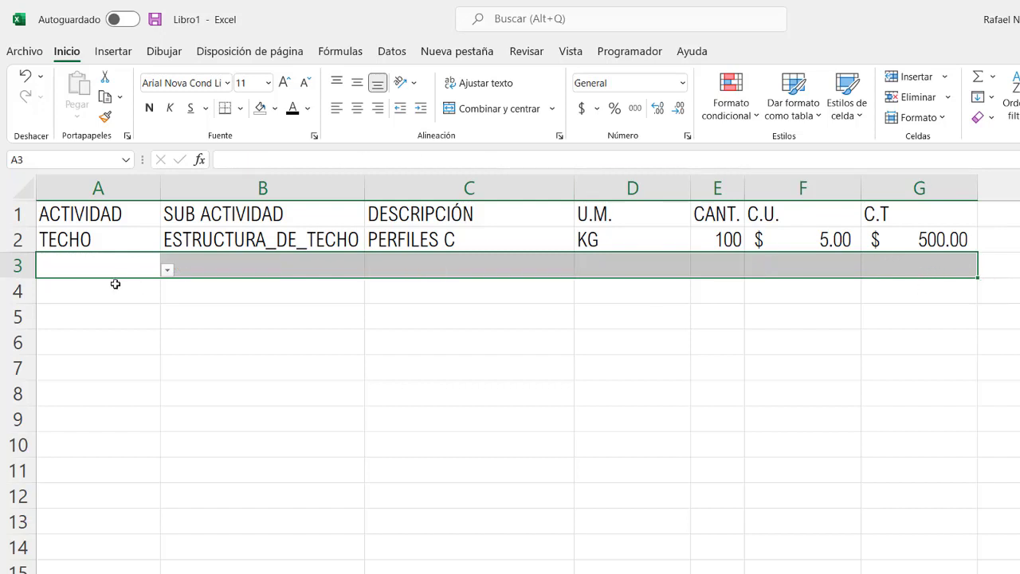
Delete the now empty row 3 with Eliminar
{"action": "left_click", "coordinate": [20, 267]}
{"action": "right_click", "coordinate": [26, 271]}
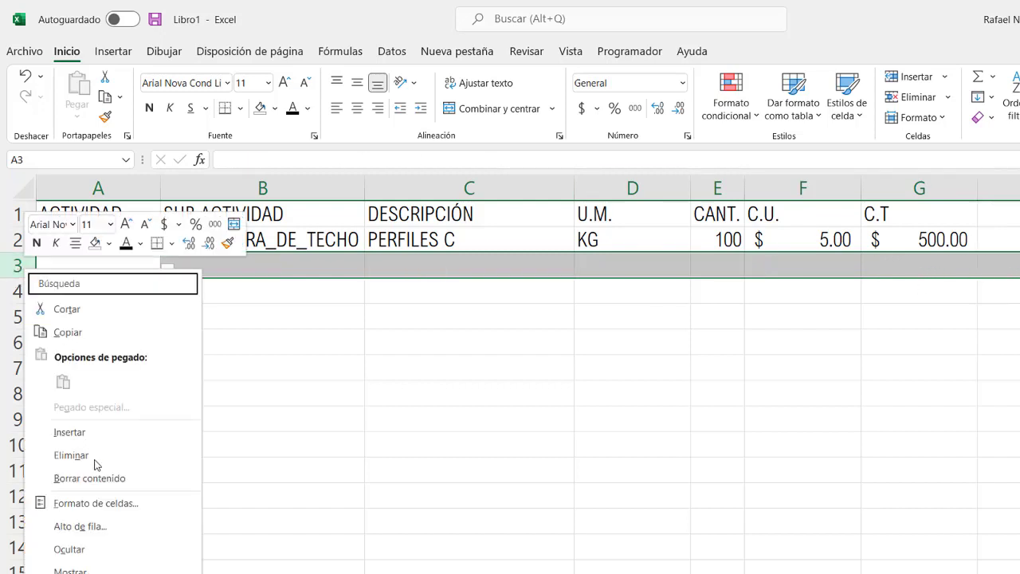
{"action": "left_click", "coordinate": [96, 465]}
{"action": "left_click", "coordinate": [342, 444]}
Apply Comma Style to the TECHO quantity in E2 so it shows 100.00
{"action": "mouse_move", "coordinate": [84, 214]}
{"action": "left_mouse_down"}
{"action": "mouse_move", "coordinate": [858, 256]}
{"action": "mouse_move", "coordinate": [890, 245]}
{"action": "left_mouse_up"}
{"action": "left_click", "coordinate": [914, 231]}
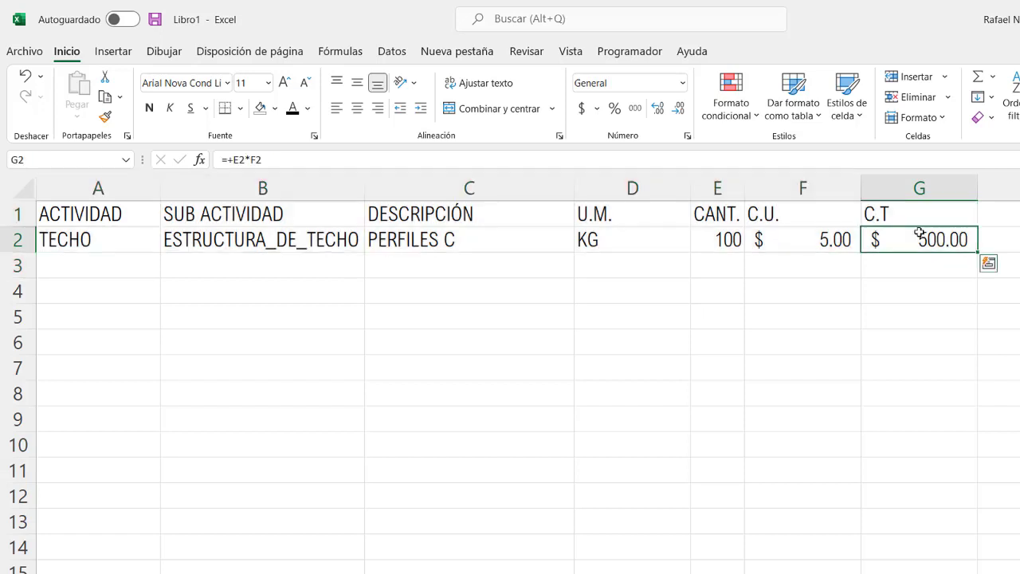
{"action": "double_click", "coordinate": [918, 236]}
{"action": "key", "text": "Escape"}
{"action": "left_click", "coordinate": [817, 233]}
{"action": "left_click", "coordinate": [720, 237]}
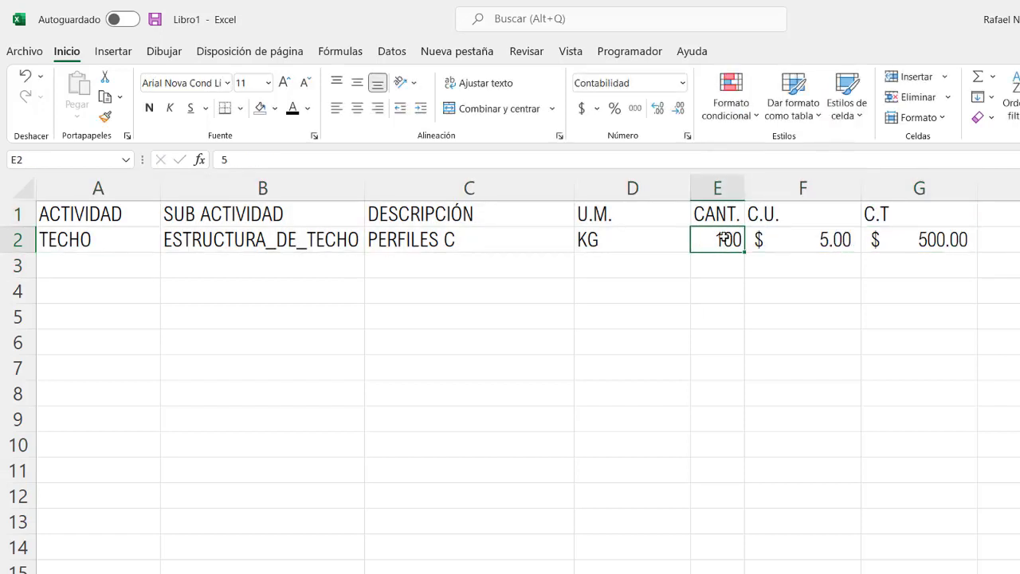
{"action": "left_click", "coordinate": [641, 112]}
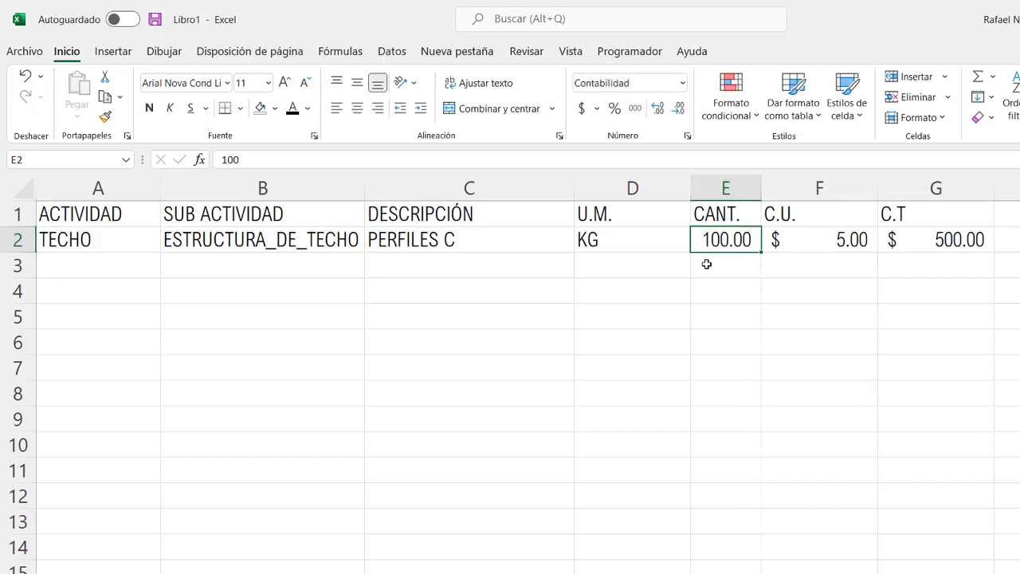
{"action": "left_click", "coordinate": [627, 240]}
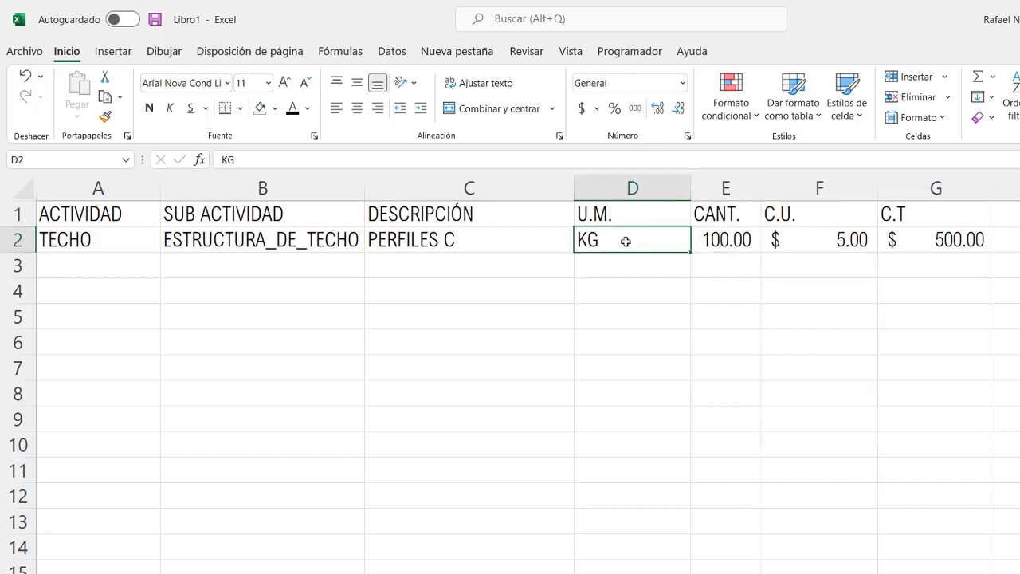
Autofit columns C and D, then insert A1:G2 as a table with headers
{"action": "double_click", "coordinate": [688, 192]}
{"action": "double_click", "coordinate": [575, 188]}
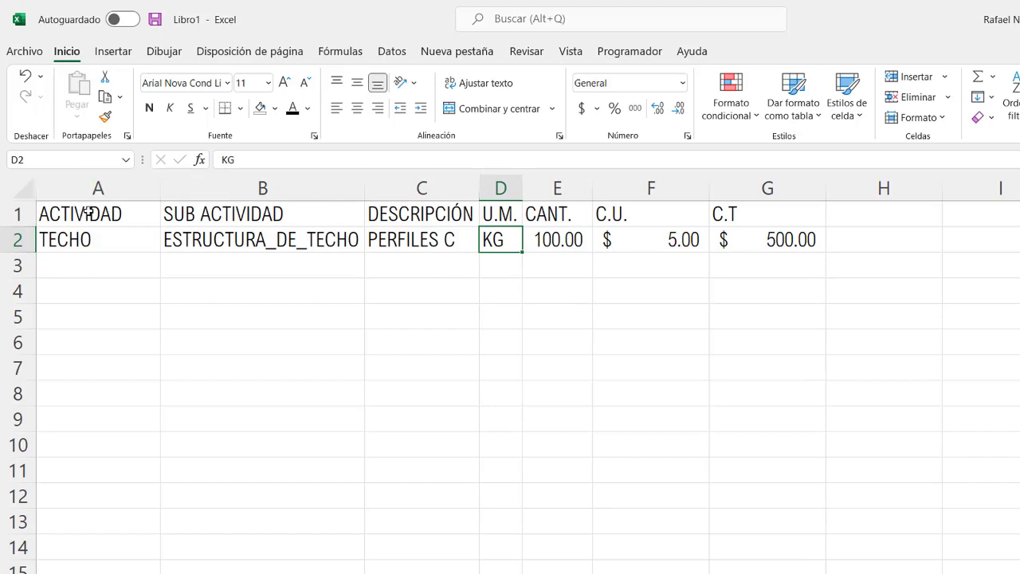
{"action": "left_click_drag", "start_coordinate": [89, 212], "coordinate": [239, 214]}
{"action": "left_click_drag", "start_coordinate": [518, 259], "coordinate": [773, 241]}
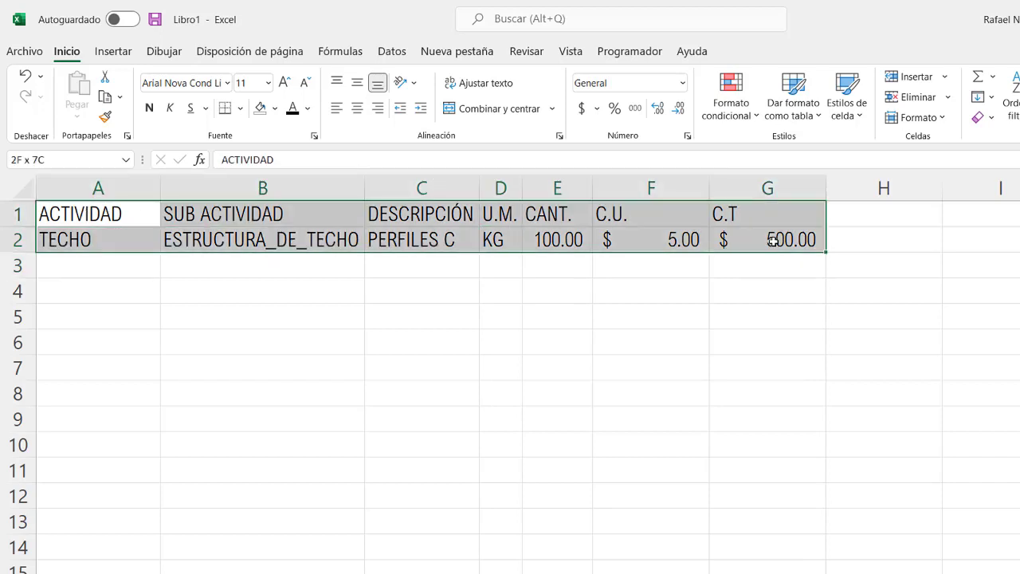
{"action": "left_click", "coordinate": [128, 52]}
{"action": "left_click", "coordinate": [161, 92]}
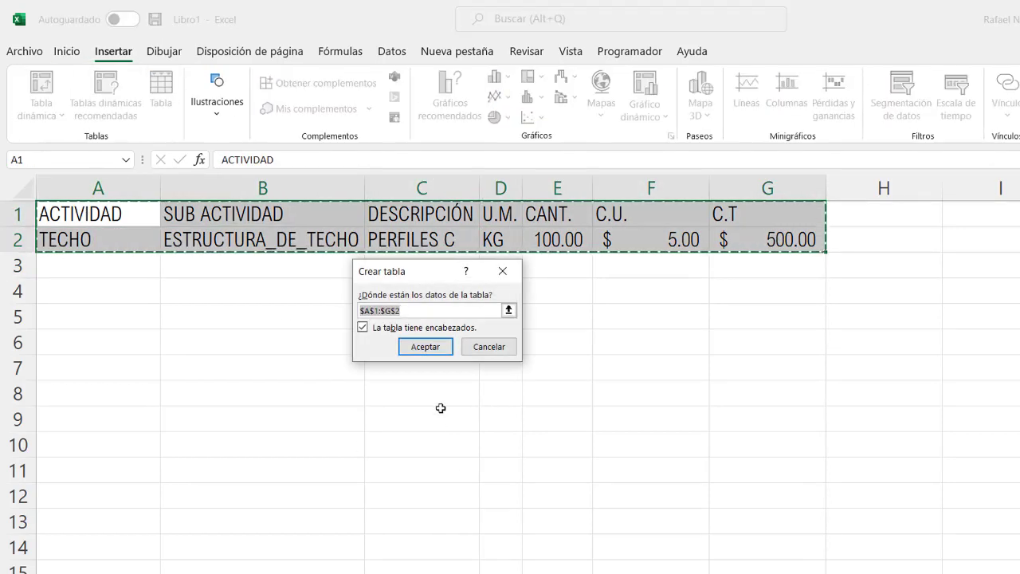
{"action": "left_click", "coordinate": [423, 347]}
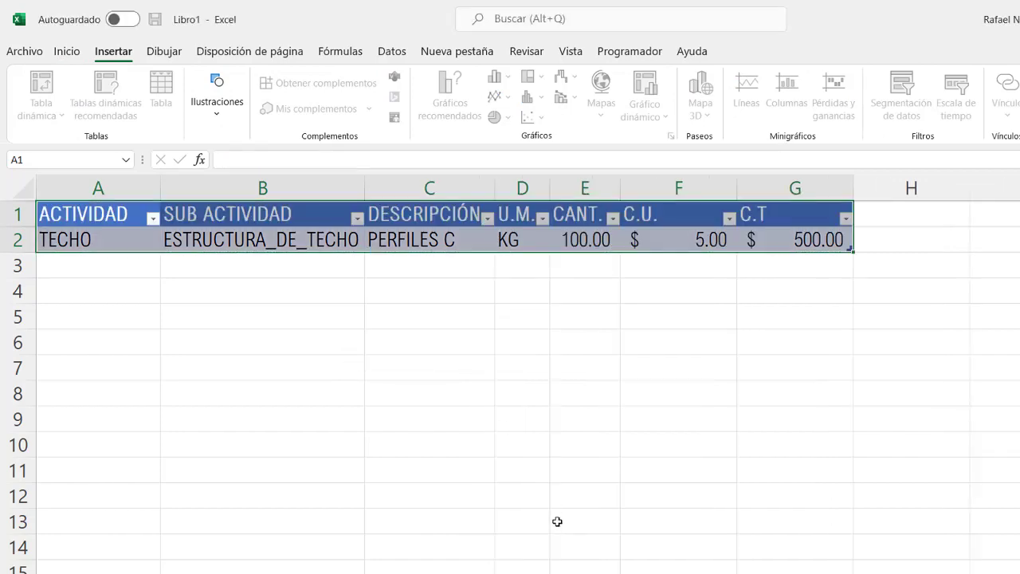
{"action": "left_click", "coordinate": [387, 420]}
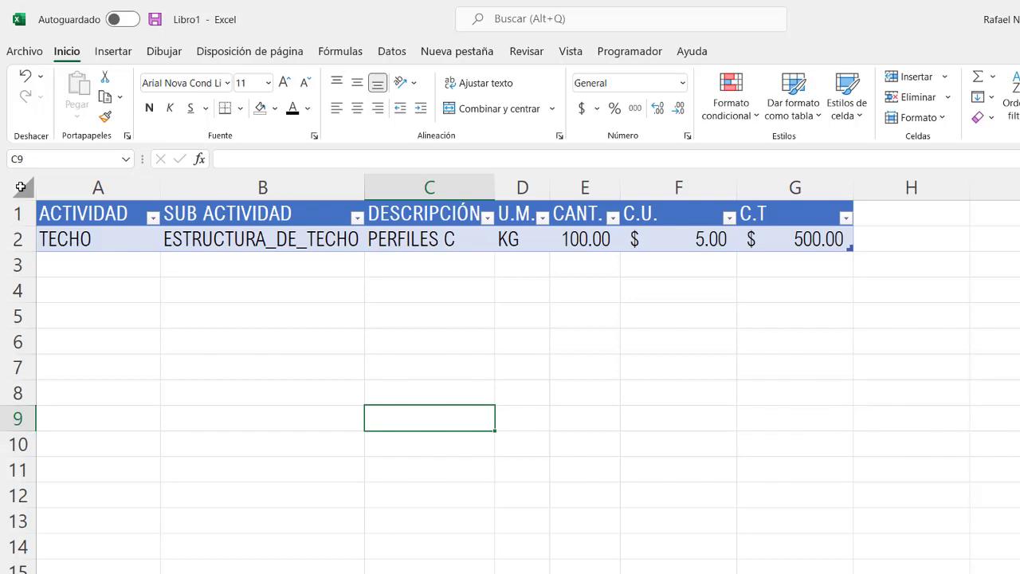
Autofit every column on the sheet to its contents
{"action": "left_click", "coordinate": [24, 188]}
{"action": "double_click", "coordinate": [152, 183]}
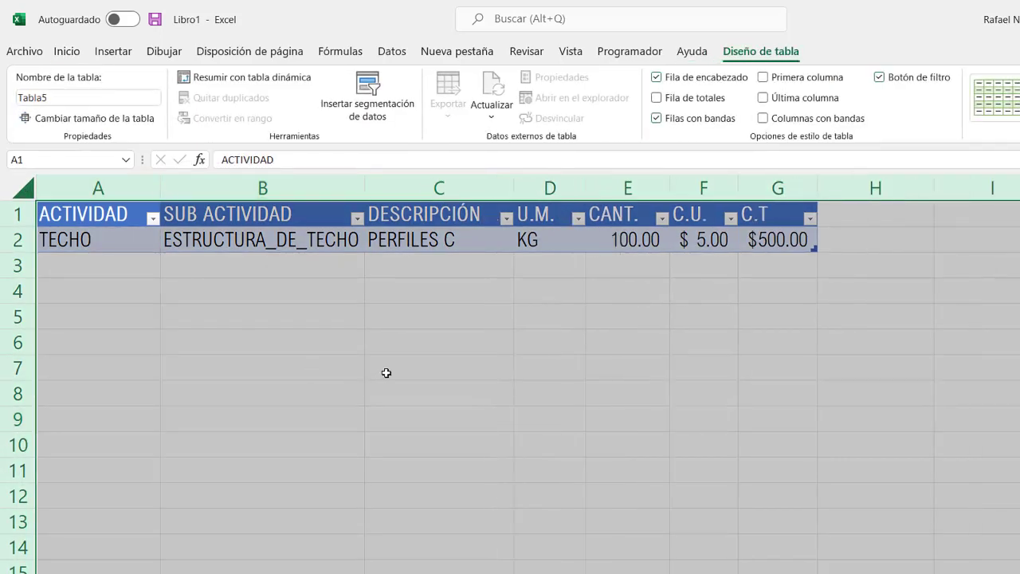
{"action": "left_click", "coordinate": [421, 361]}
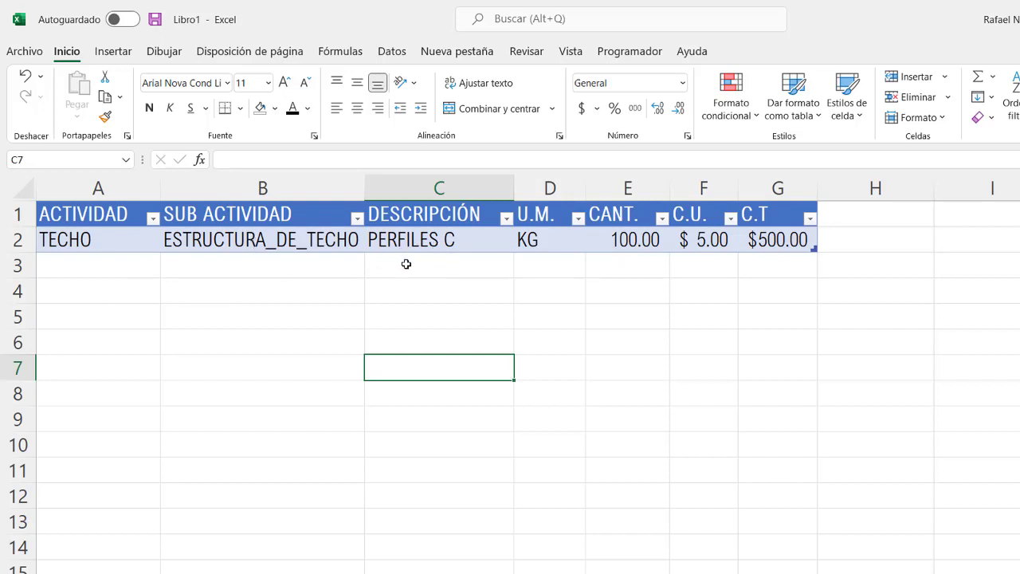
Enter 'COLOCACIÓN DE CUBIERTA DE TECHO CAL-26' in C3 so the table gains a third row
{"action": "left_click", "coordinate": [405, 264]}
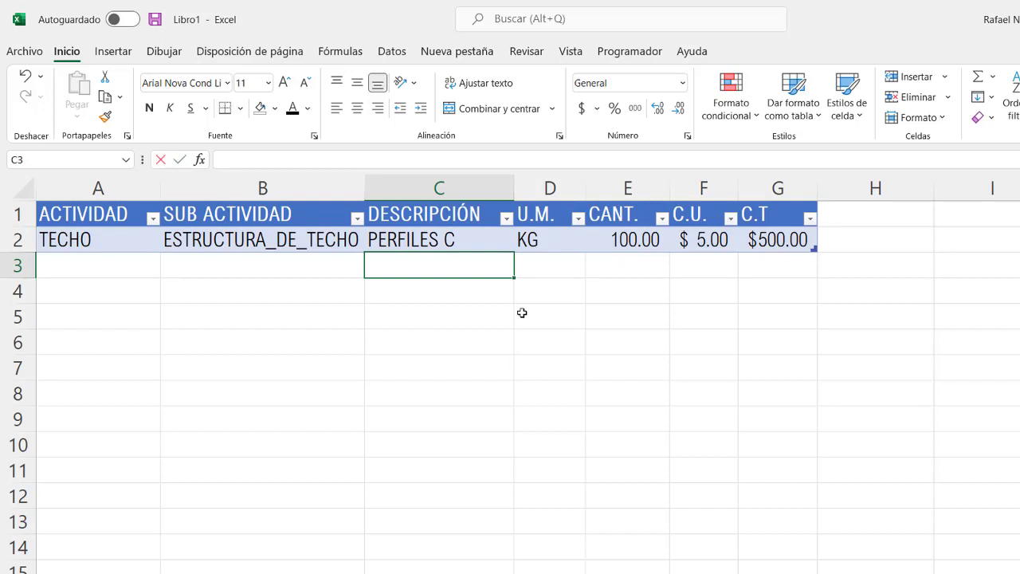
{"action": "type", "text": "coloc"}
{"action": "key", "text": "BackSpace"}
{"action": "key", "text": "BackSpace"}
{"action": "key", "text": "BackSpace"}
{"action": "key", "text": "BackSpace"}
{"action": "key", "text": "BackSpace"}
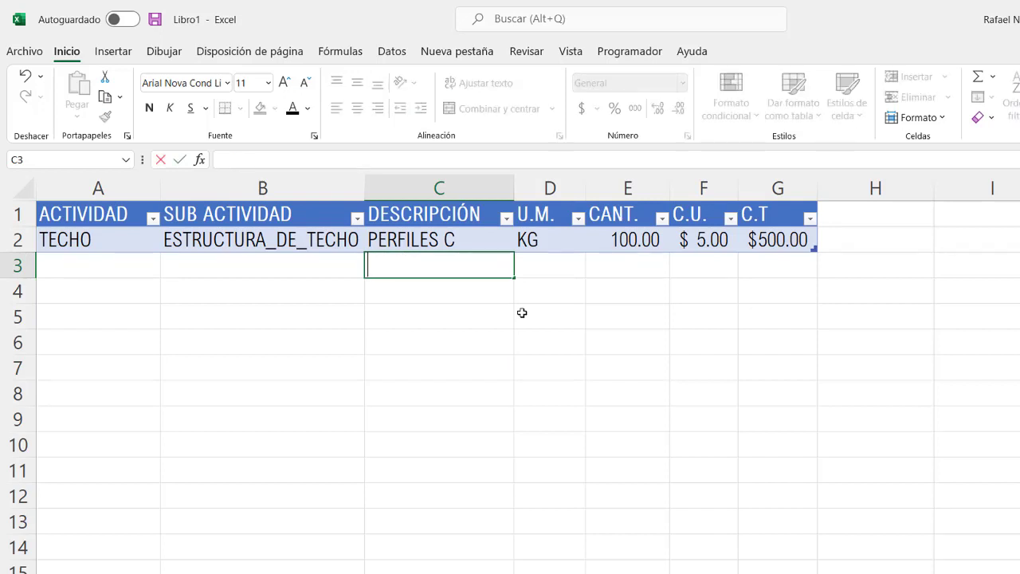
{"action": "type", "text": "colocac"}
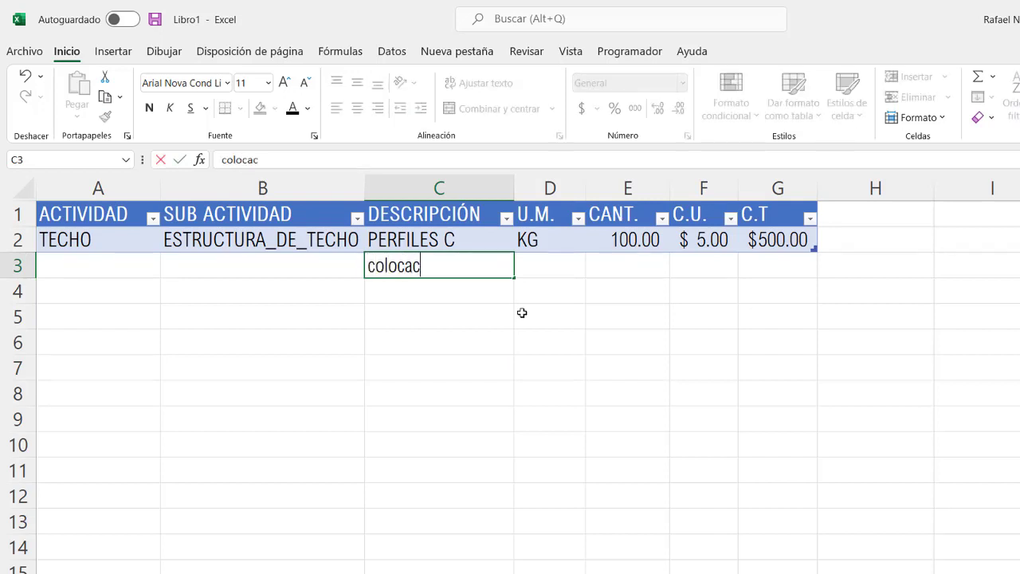
{"action": "type", "text": "ió"}
{"action": "key", "text": "BackSpace"}
{"action": "key", "text": "BackSpace"}
{"action": "key", "text": "BackSpace"}
{"action": "key", "text": "BackSpace"}
{"action": "key", "text": "BackSpace"}
{"action": "key", "text": "BackSpace"}
{"action": "type", "text": "COLOC"}
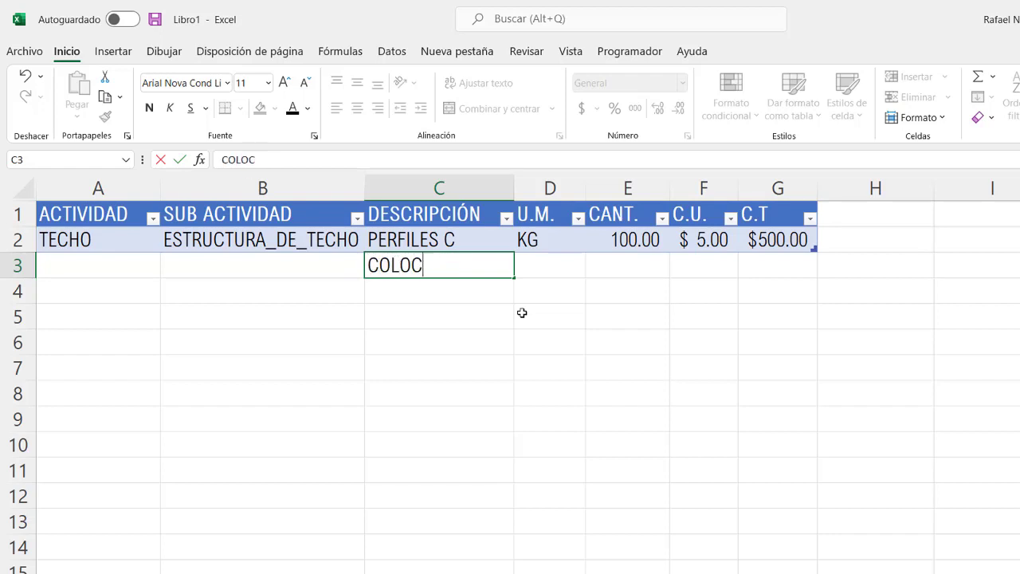
{"action": "type", "text": "ACI"}
{"action": "type", "text": "ÓN DE CU"}
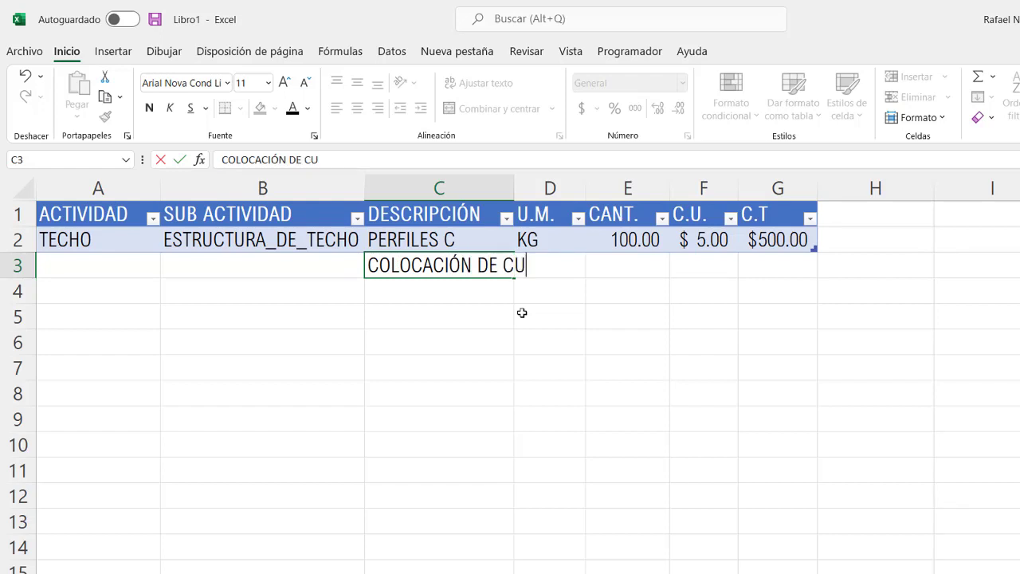
{"action": "type", "text": "BIERR"}
{"action": "key", "text": "BackSpace"}
{"action": "type", "text": "T"}
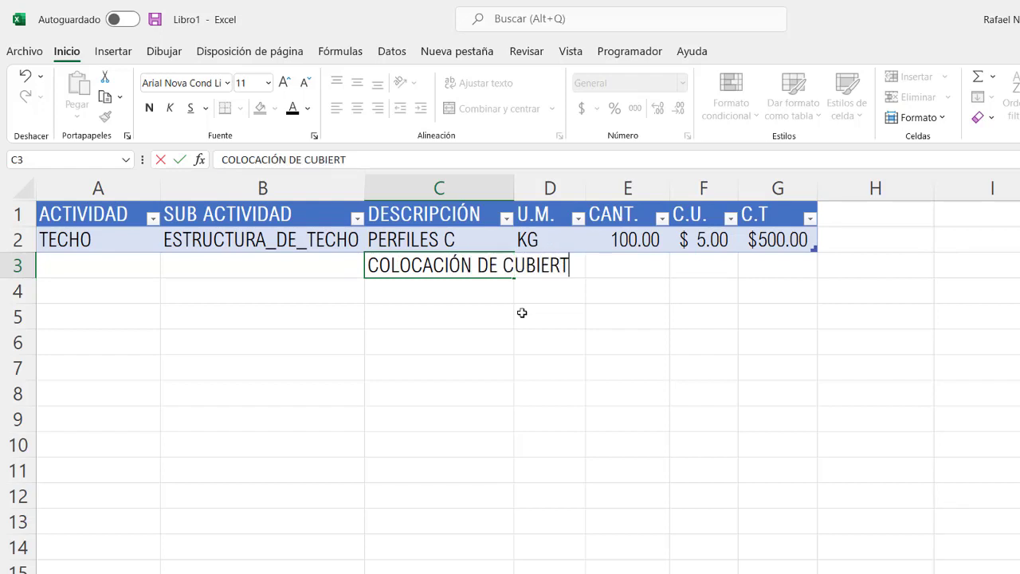
{"action": "type", "text": "A DE T"}
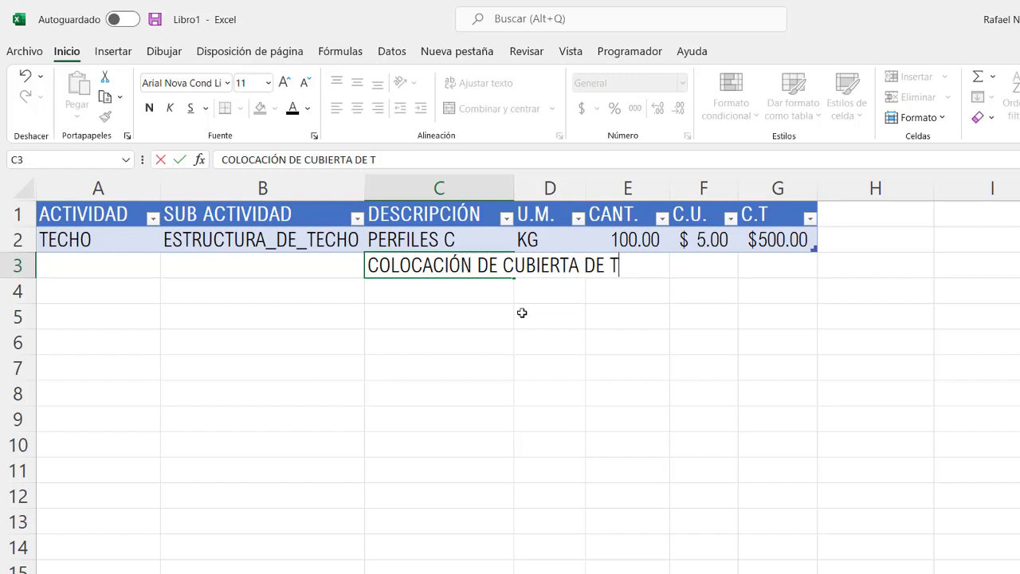
{"action": "type", "text": "ECHO"}
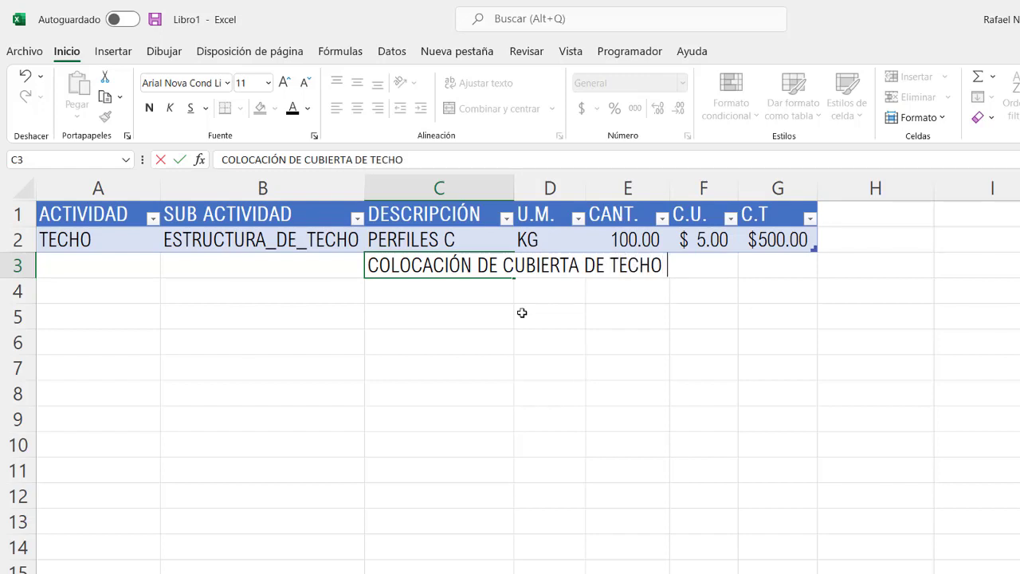
{"action": "type", "text": " CAL-"}
{"action": "type", "text": "2"}
{"action": "type", "text": "6"}
{"action": "key", "text": "Return"}
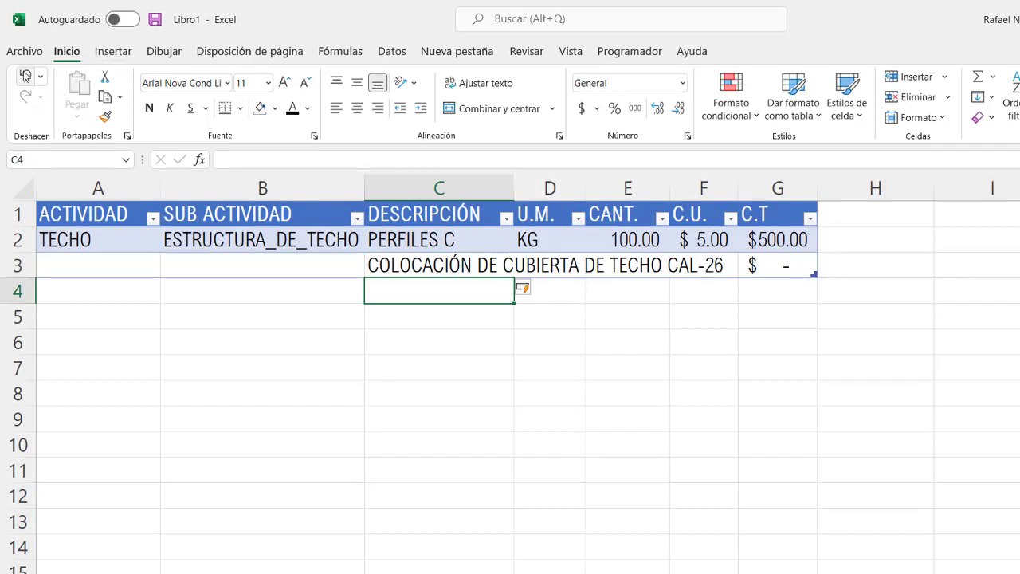
Undo the table extension, then re-commit the C3 description and check G3's total formula
{"action": "left_click", "coordinate": [26, 76]}
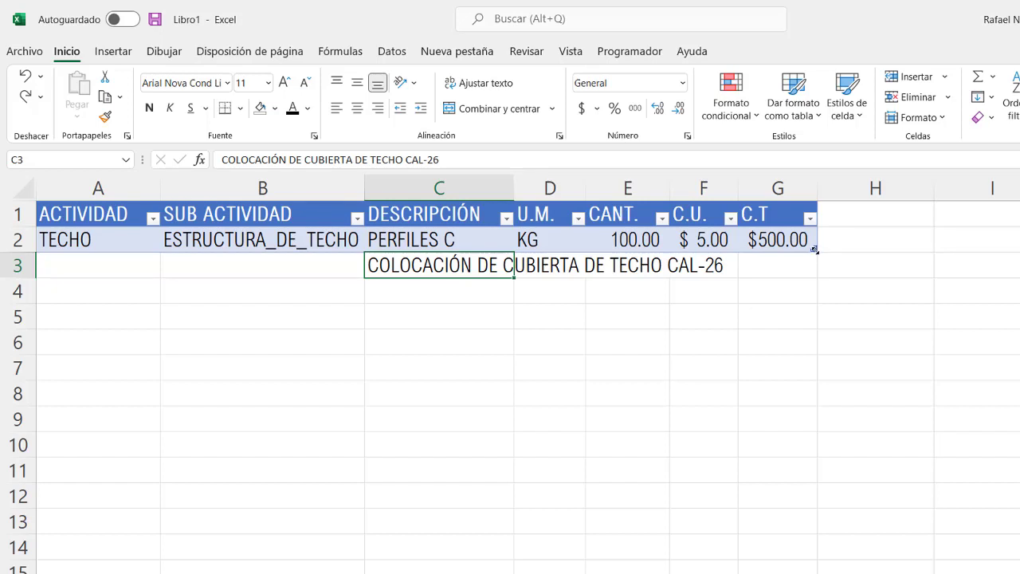
{"action": "left_click", "coordinate": [459, 158]}
{"action": "key", "text": "Return"}
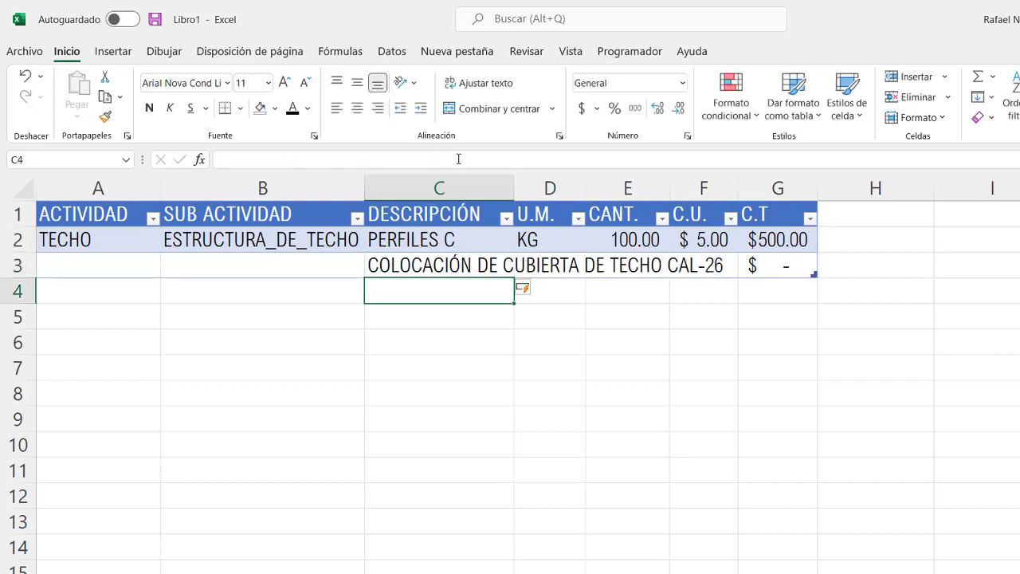
{"action": "left_click", "coordinate": [775, 269]}
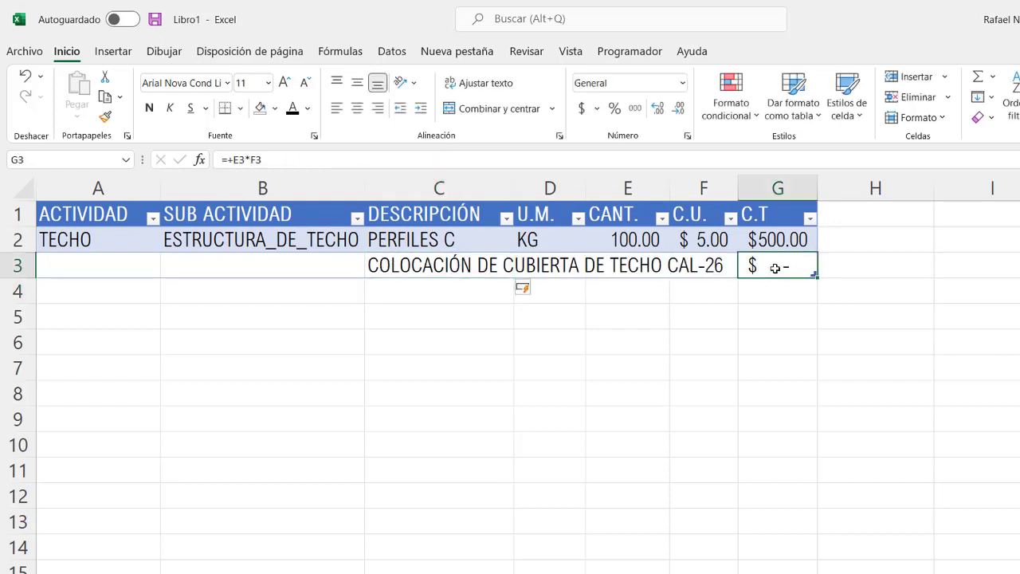
{"action": "left_click", "coordinate": [476, 259]}
Autofit column C to fit the full CAL-26 description
{"action": "left_click_drag", "start_coordinate": [518, 186], "coordinate": [585, 184]}
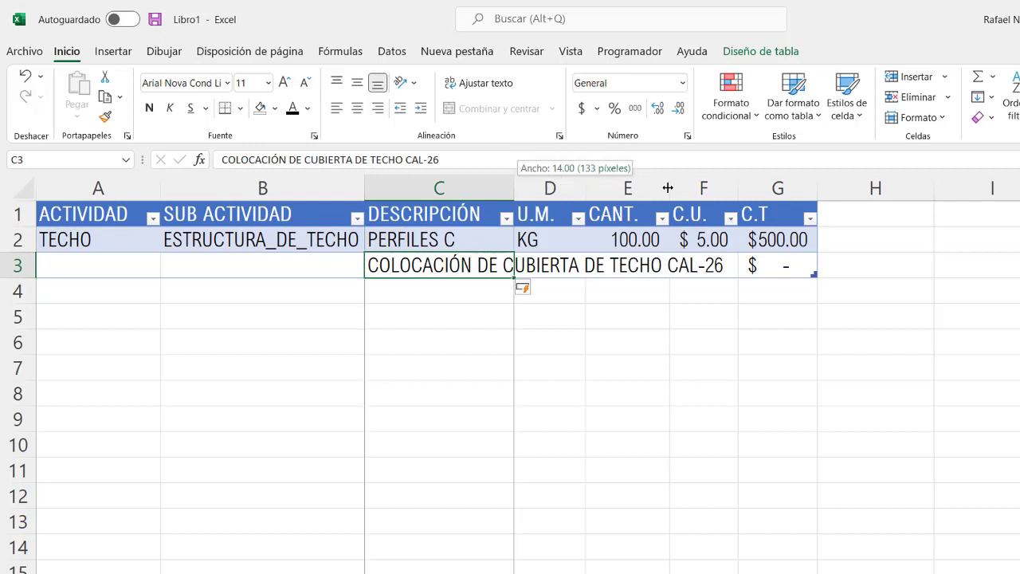
{"action": "left_click_drag", "start_coordinate": [668, 188], "coordinate": [664, 187]}
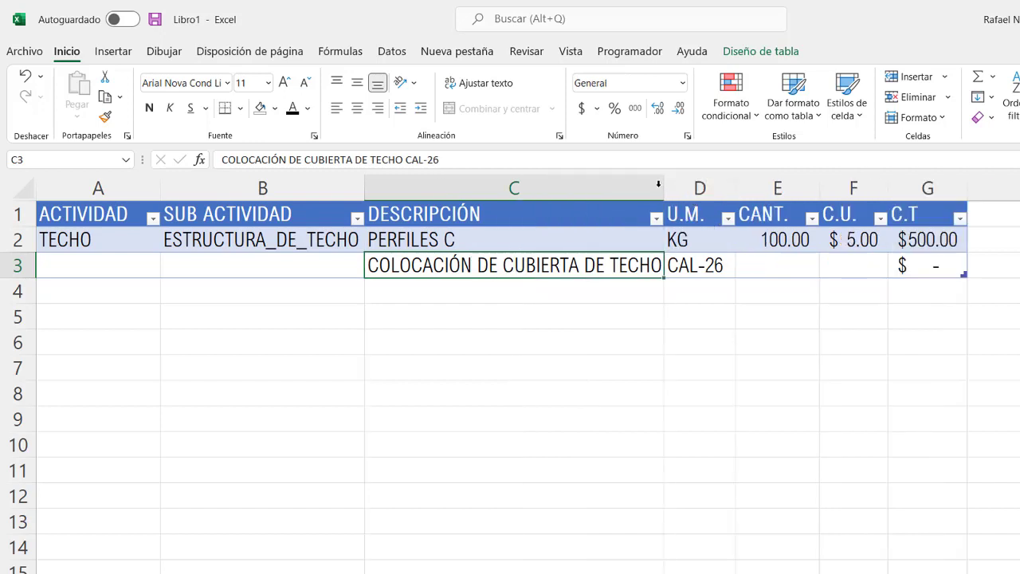
{"action": "double_click", "coordinate": [663, 187]}
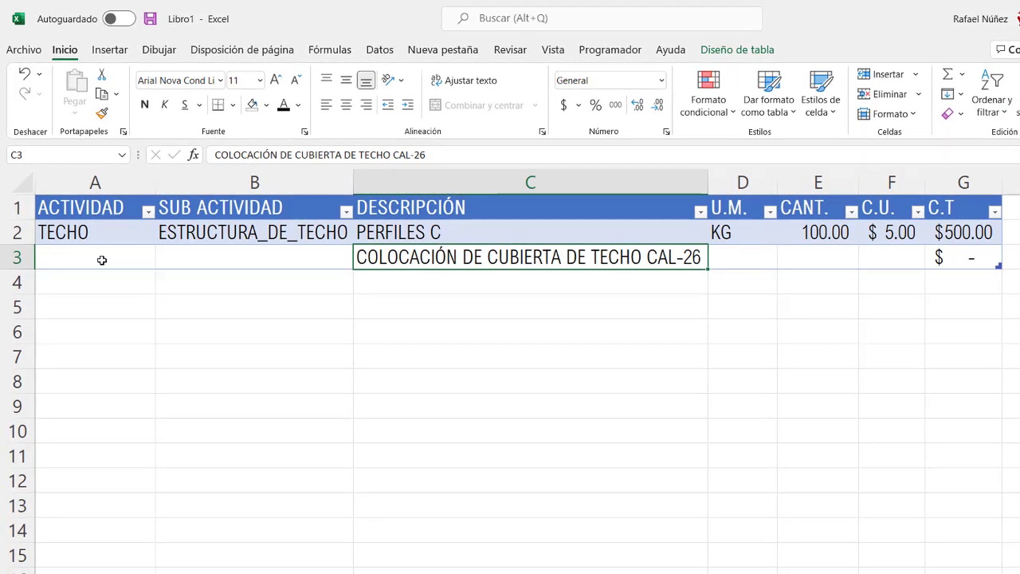
Choose TECHO as row 3's activity and CUBIERTA_DE_TECHO as its sub-activity
{"action": "left_click", "coordinate": [91, 231]}
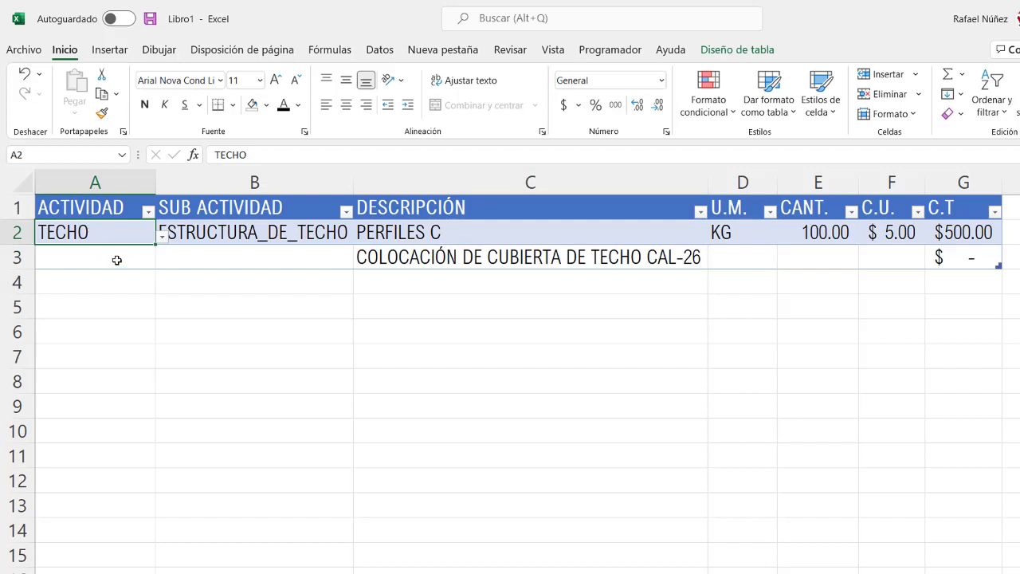
{"action": "left_click", "coordinate": [117, 260]}
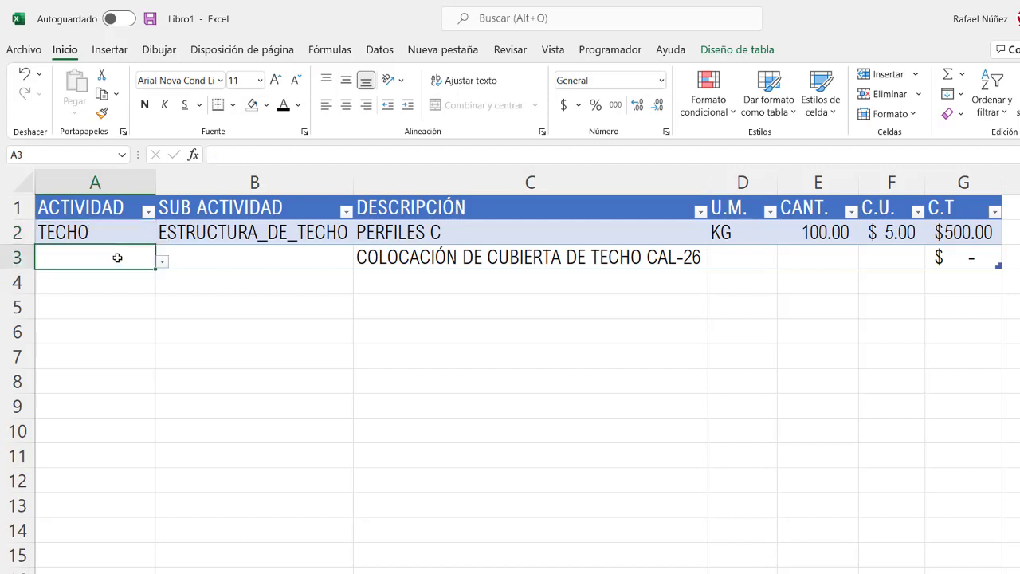
{"action": "left_click", "coordinate": [162, 263]}
{"action": "left_click", "coordinate": [95, 314]}
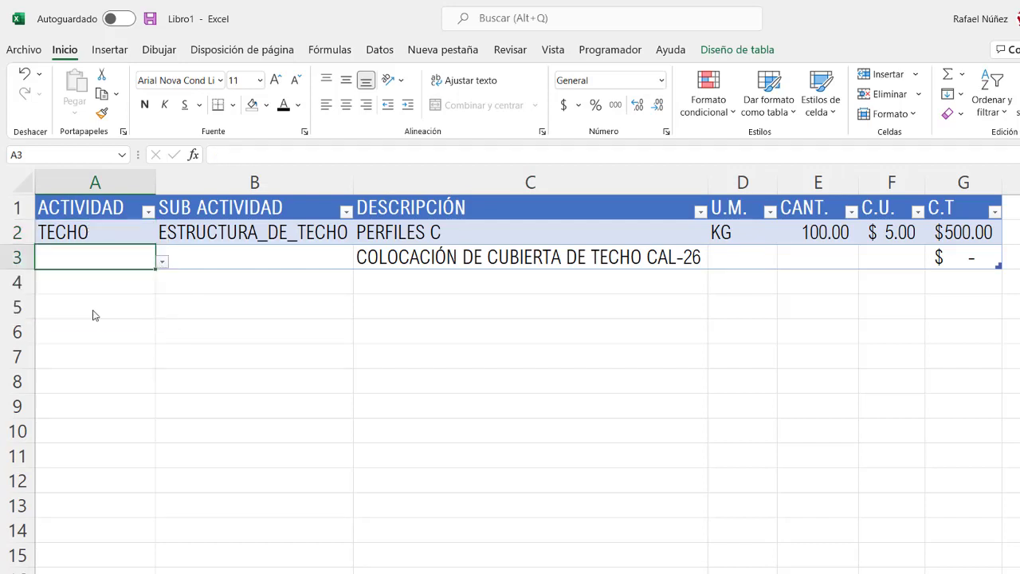
{"action": "left_click", "coordinate": [255, 254]}
{"action": "left_click", "coordinate": [359, 263]}
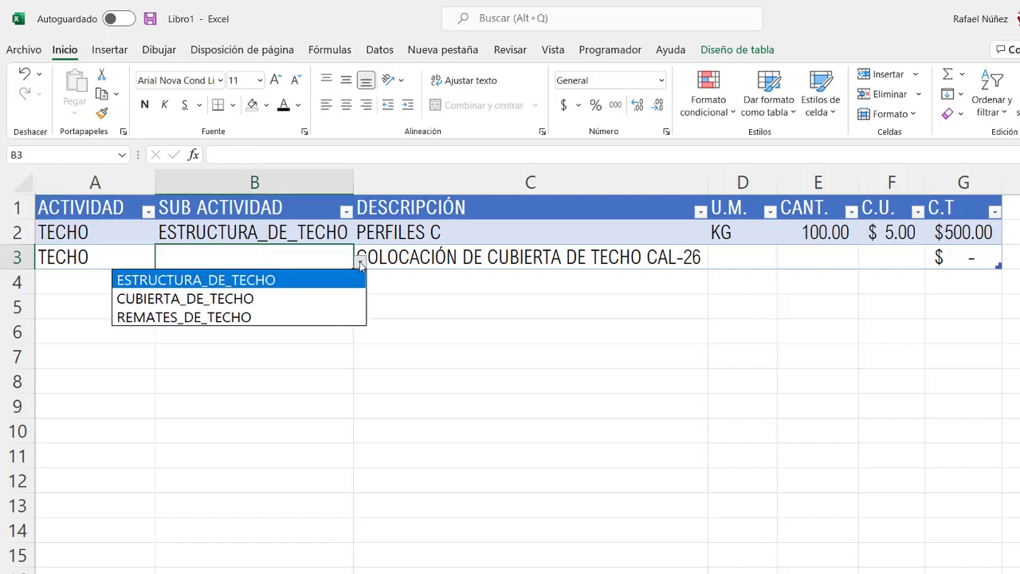
{"action": "left_click", "coordinate": [234, 301]}
Set D3's unit to m², inserting the superscript two as a symbol
{"action": "left_click", "coordinate": [751, 259]}
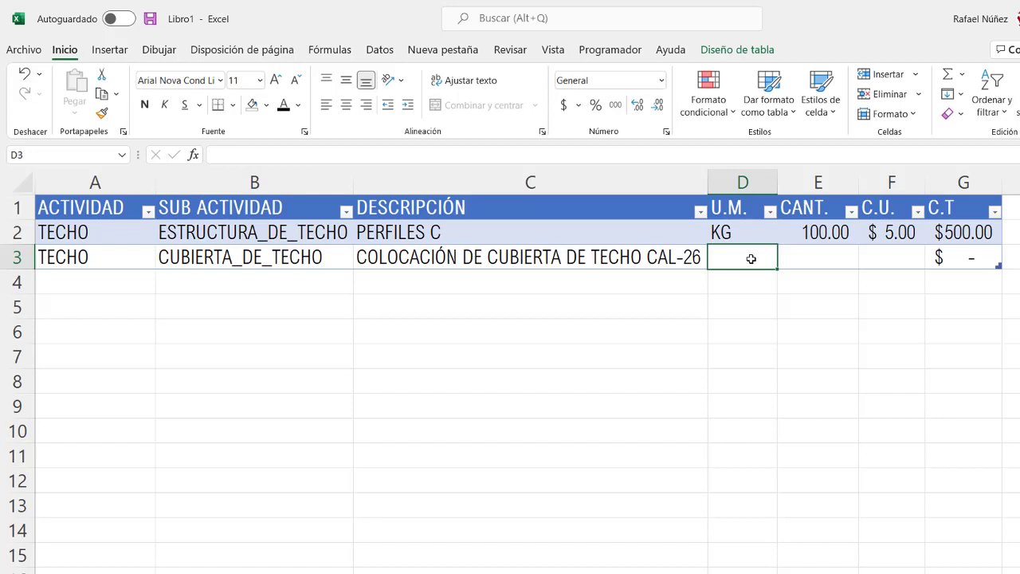
{"action": "type", "text": "M"}
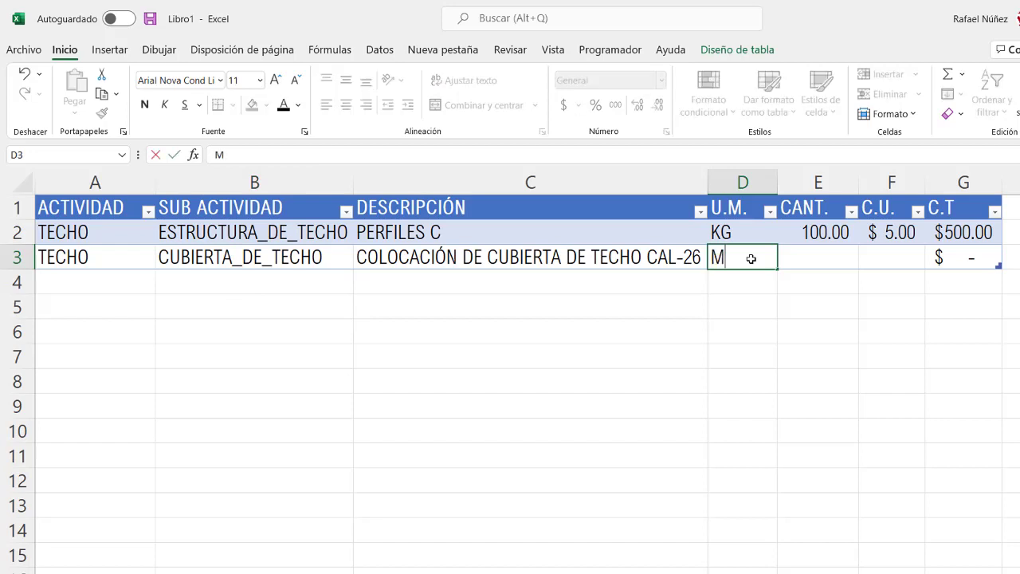
{"action": "key", "text": "BackSpace"}
{"action": "type", "text": "m"}
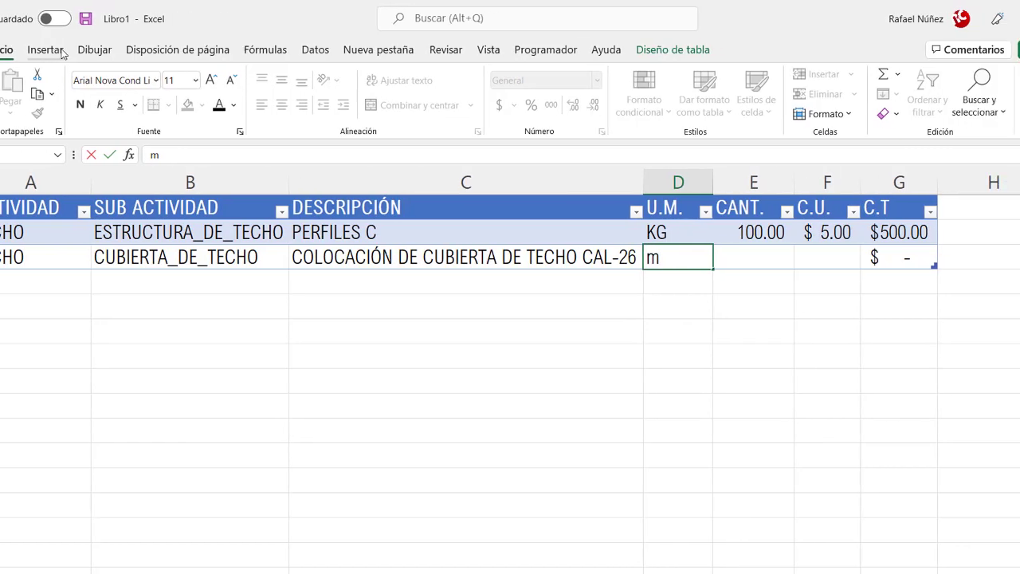
{"action": "left_click", "coordinate": [109, 49]}
{"action": "left_click", "coordinate": [967, 94]}
{"action": "left_click", "coordinate": [991, 156]}
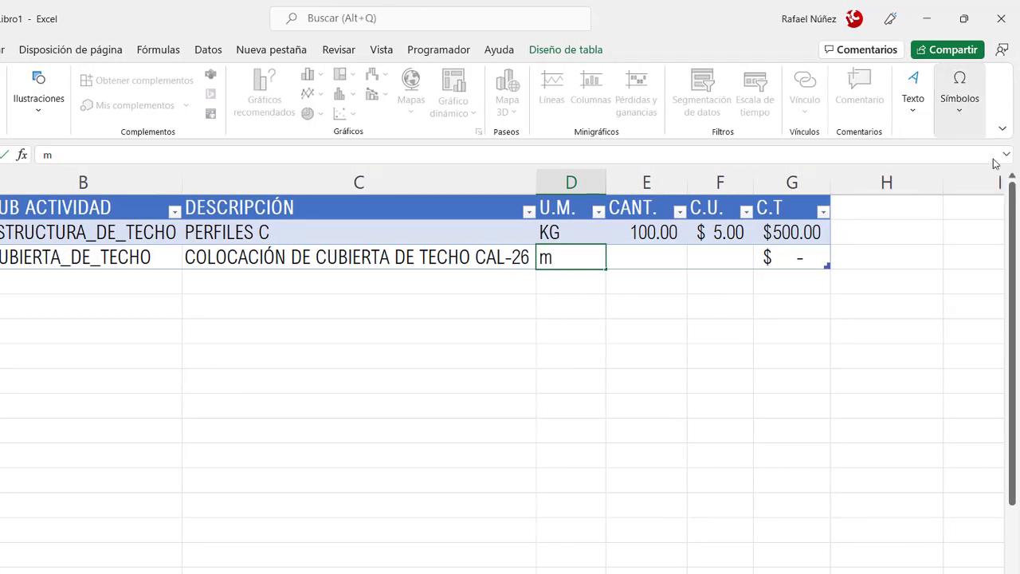
{"action": "left_click", "coordinate": [38, 345]}
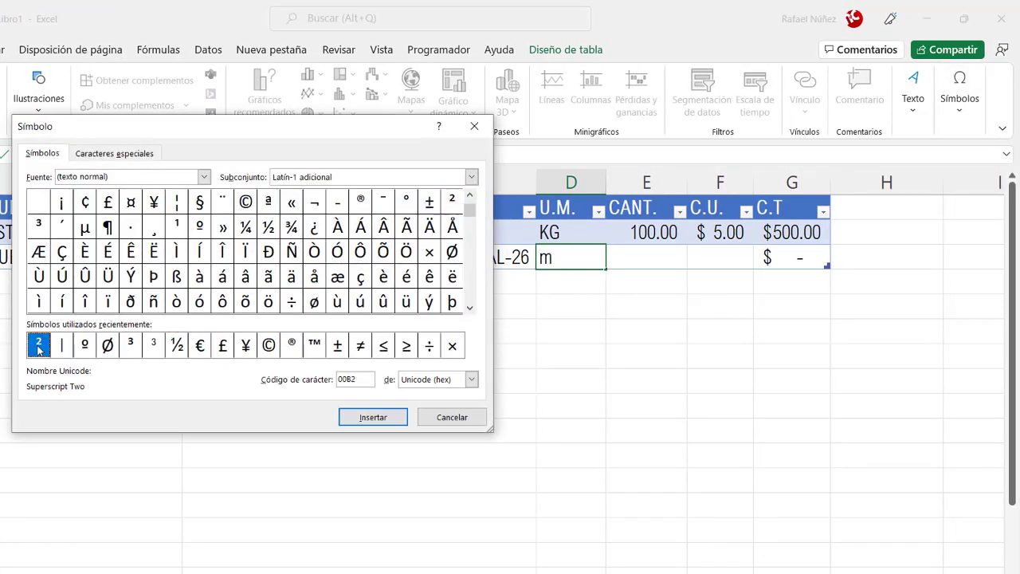
{"action": "left_click", "coordinate": [398, 420]}
{"action": "left_click", "coordinate": [452, 417]}
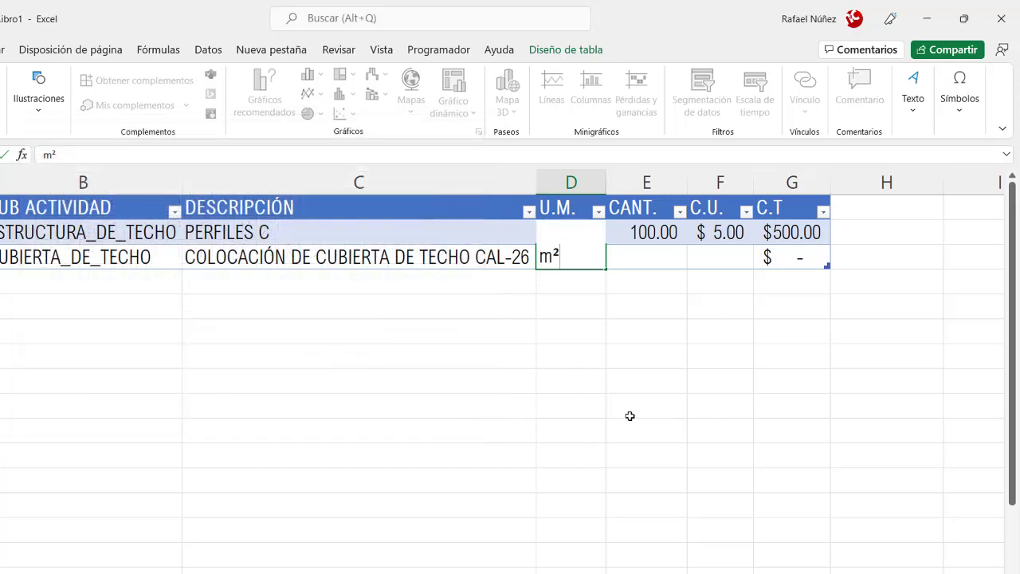
{"action": "left_click", "coordinate": [629, 416]}
{"action": "left_click", "coordinate": [644, 257]}
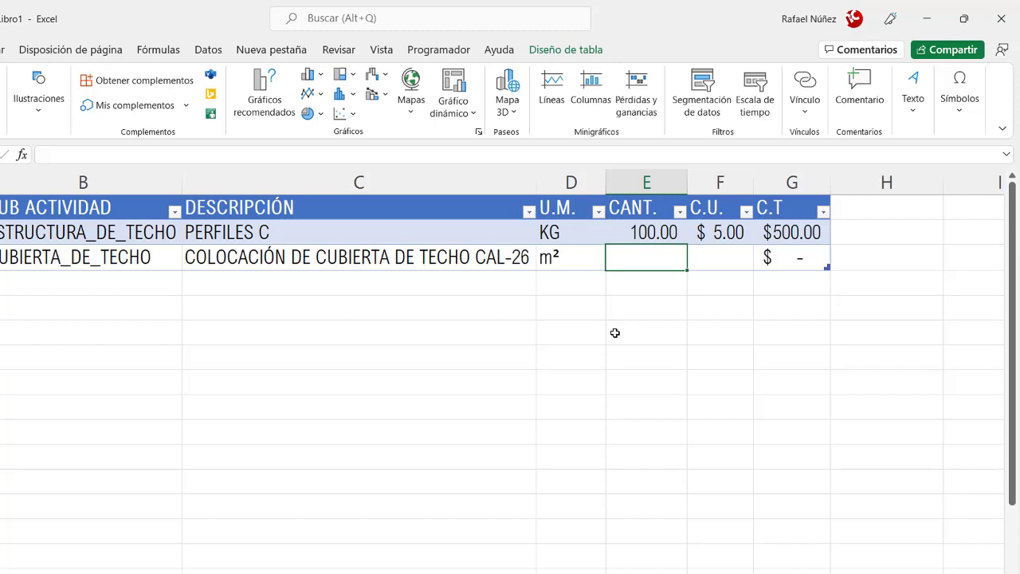
{"action": "type", "text": "120"}
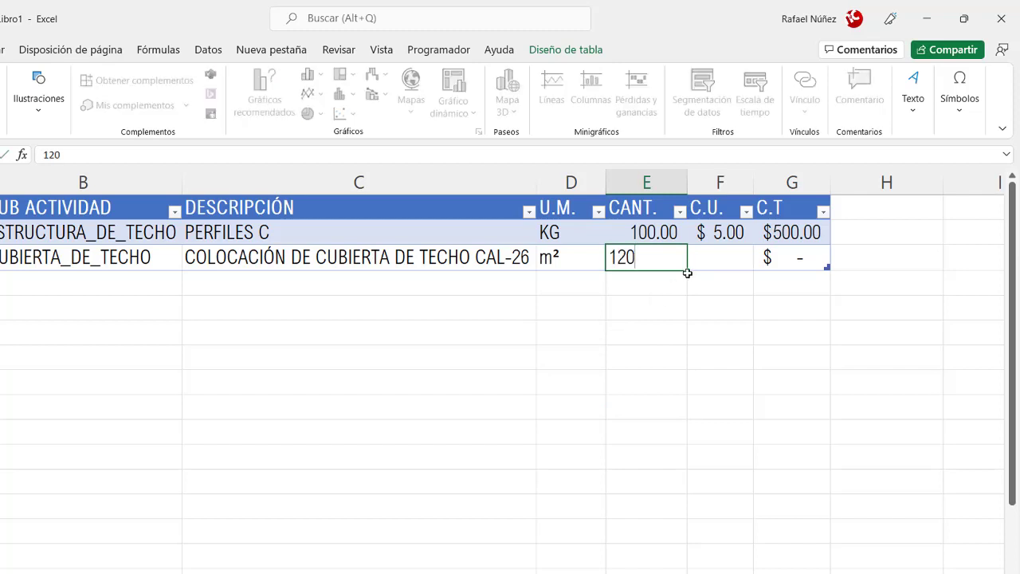
{"action": "left_click", "coordinate": [720, 254]}
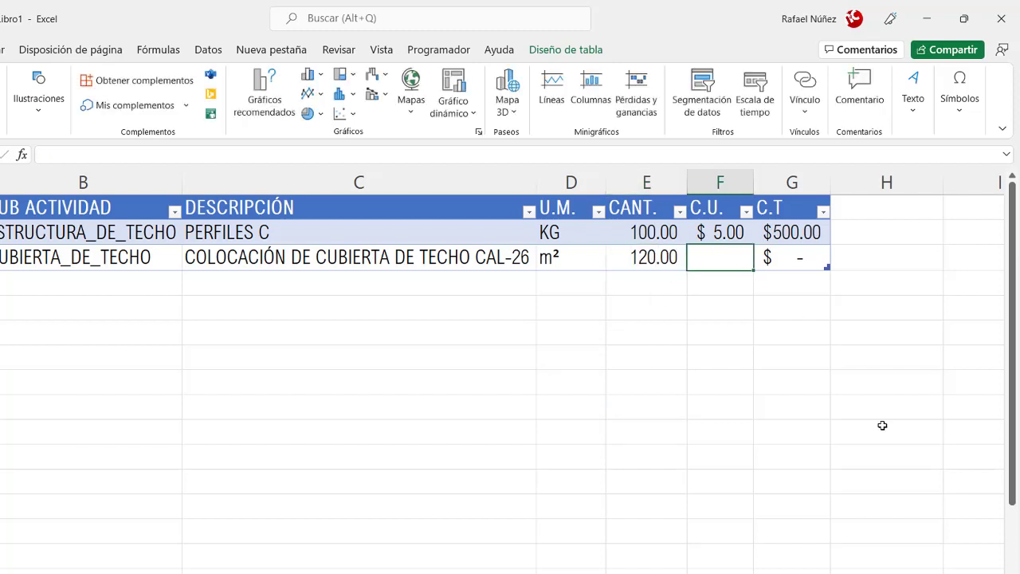
{"action": "type", "text": "18"}
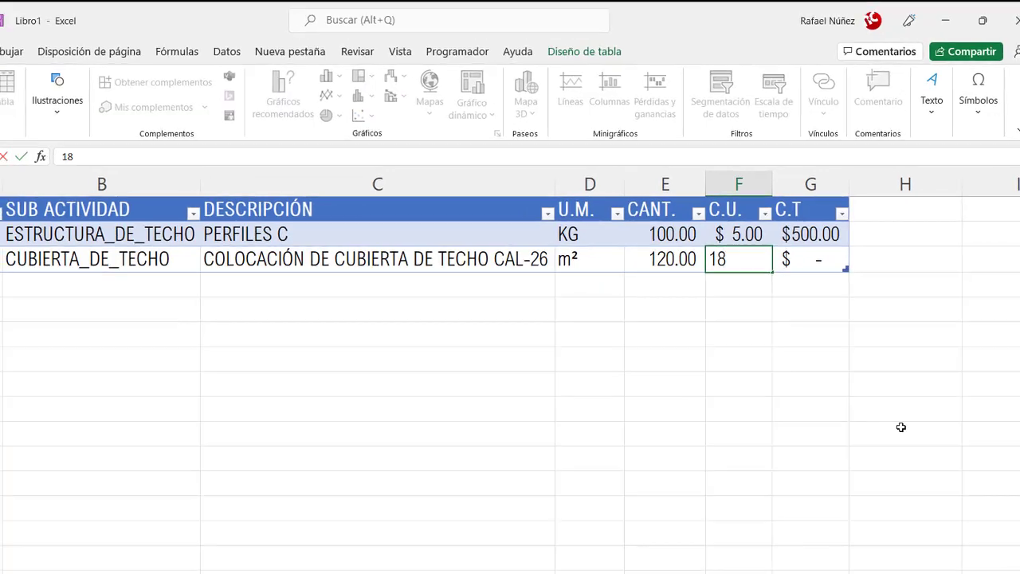
{"action": "key", "text": "Return"}
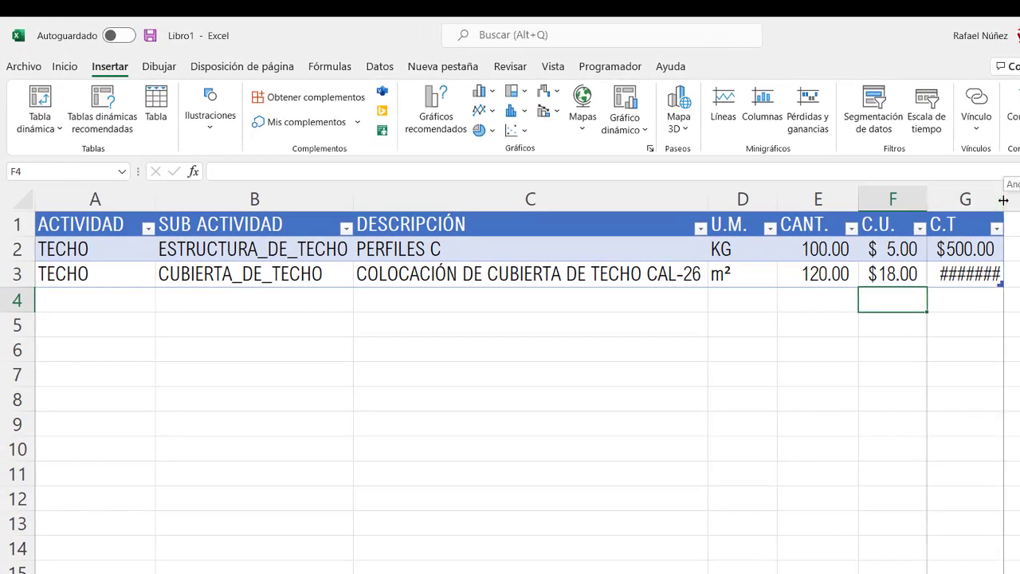
{"action": "double_click", "coordinate": [1005, 199]}
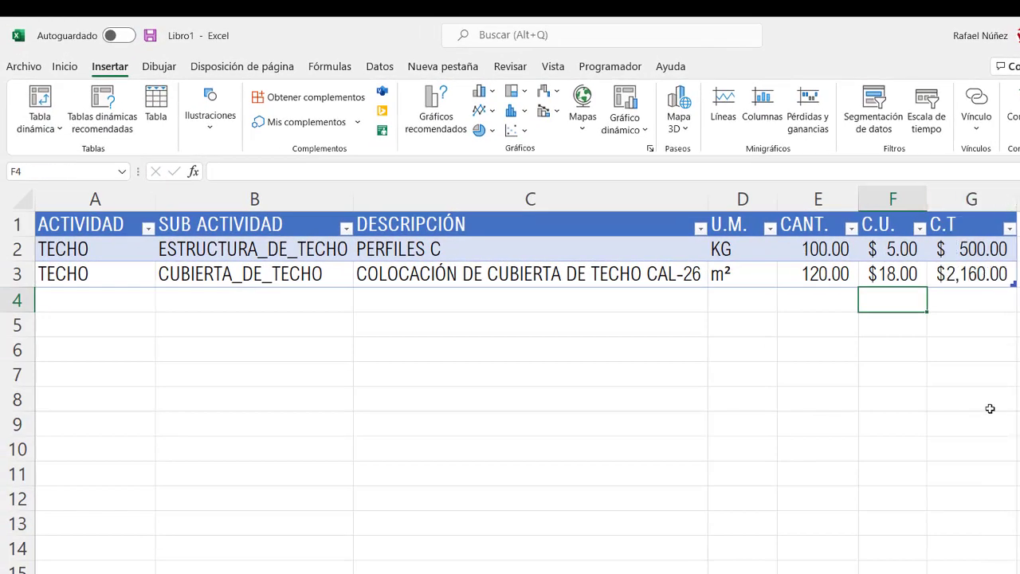
{"action": "left_click", "coordinate": [394, 293]}
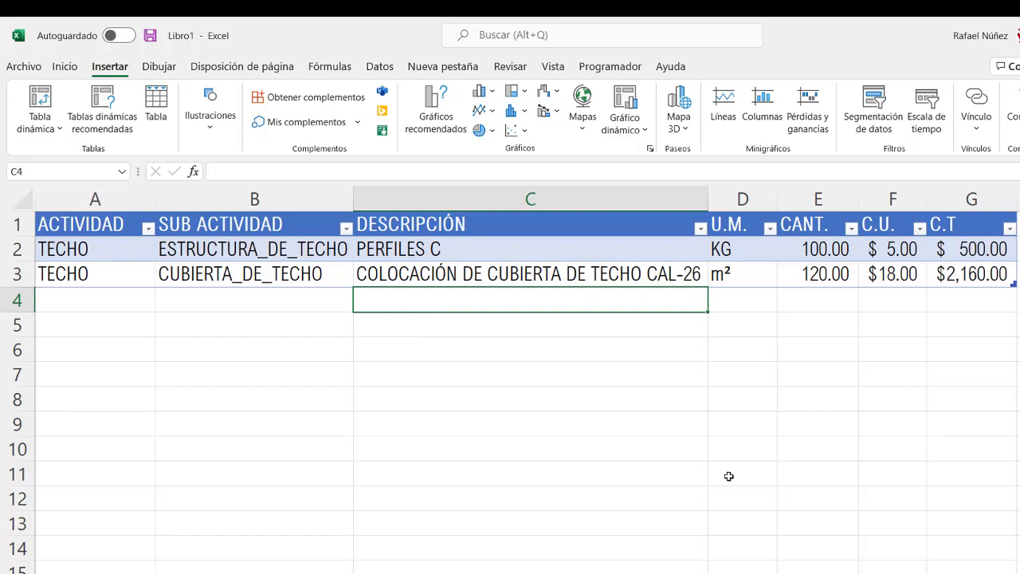
Enter 'CONCRETO EN FUNDACIONES- ZAPATAS' in C4, extending the table to row 4
{"action": "type", "text": "conc"}
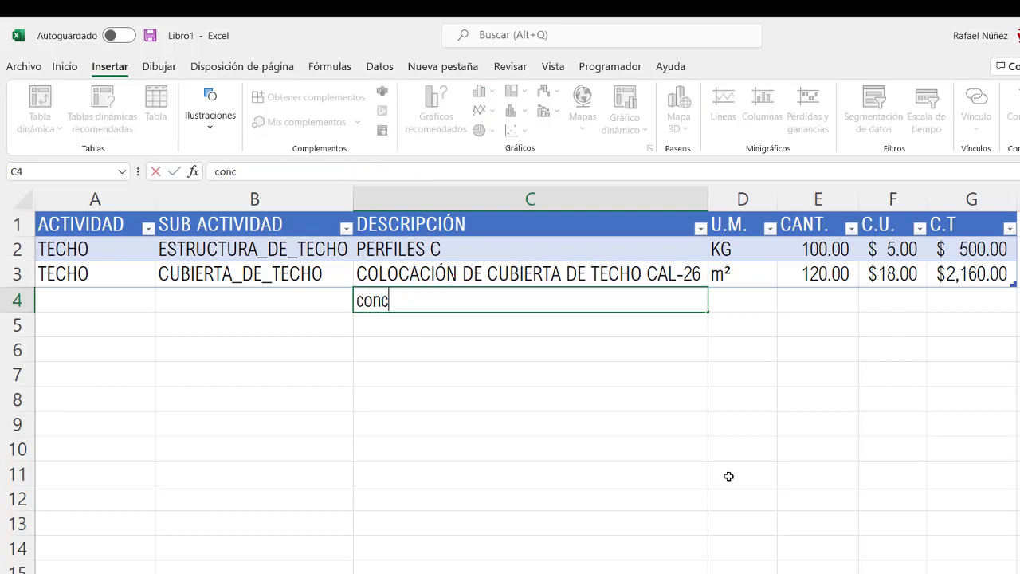
{"action": "type", "text": "e"}
{"action": "key", "text": "BackSpace"}
{"action": "key", "text": "BackSpace"}
{"action": "key", "text": "BackSpace"}
{"action": "key", "text": "BackSpace"}
{"action": "key", "text": "BackSpace"}
{"action": "key", "text": "BackSpace"}
{"action": "type", "text": "CONC"}
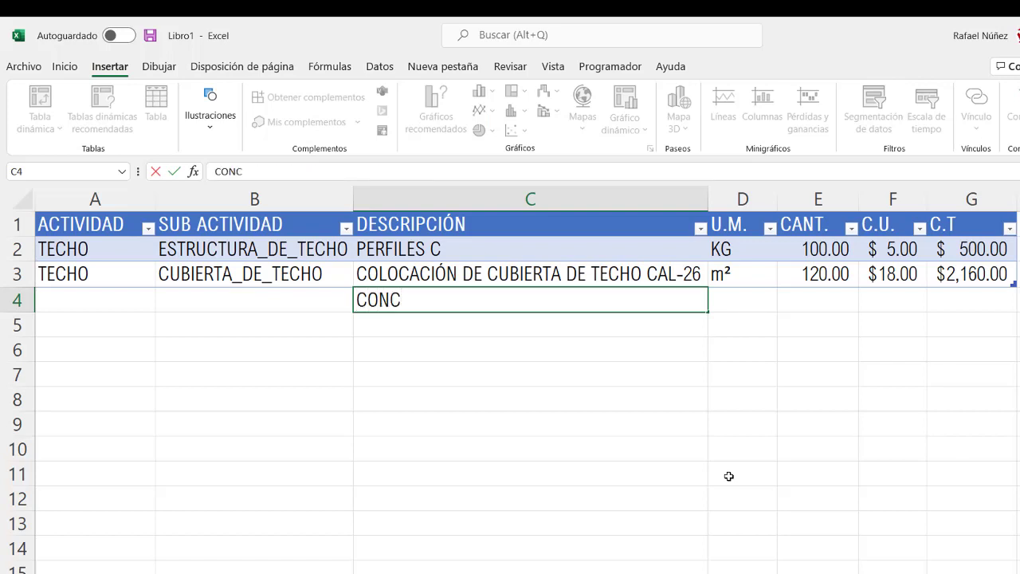
{"action": "type", "text": "RETO"}
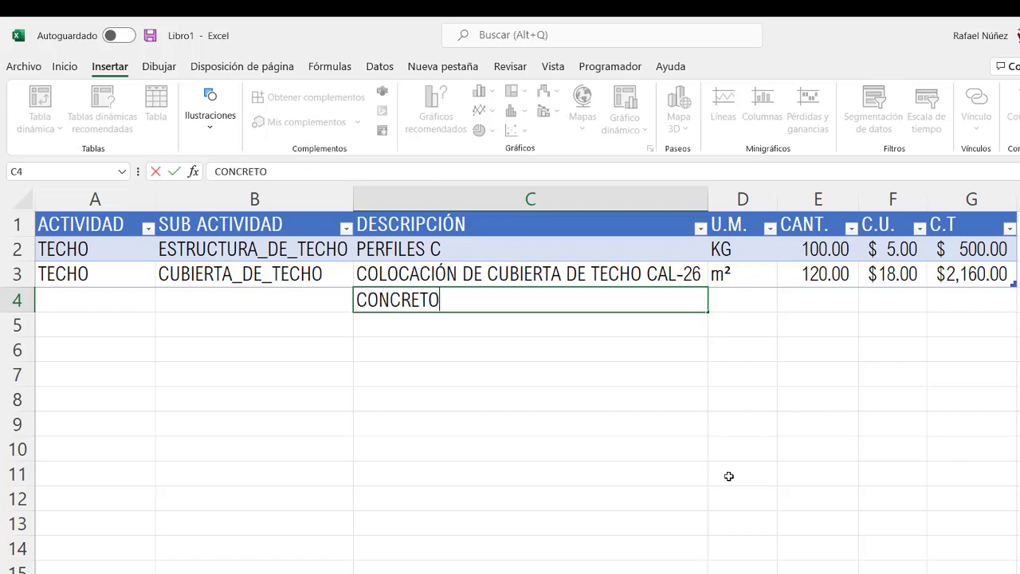
{"action": "type", "text": " EN"}
{"action": "type", "text": " ZAP"}
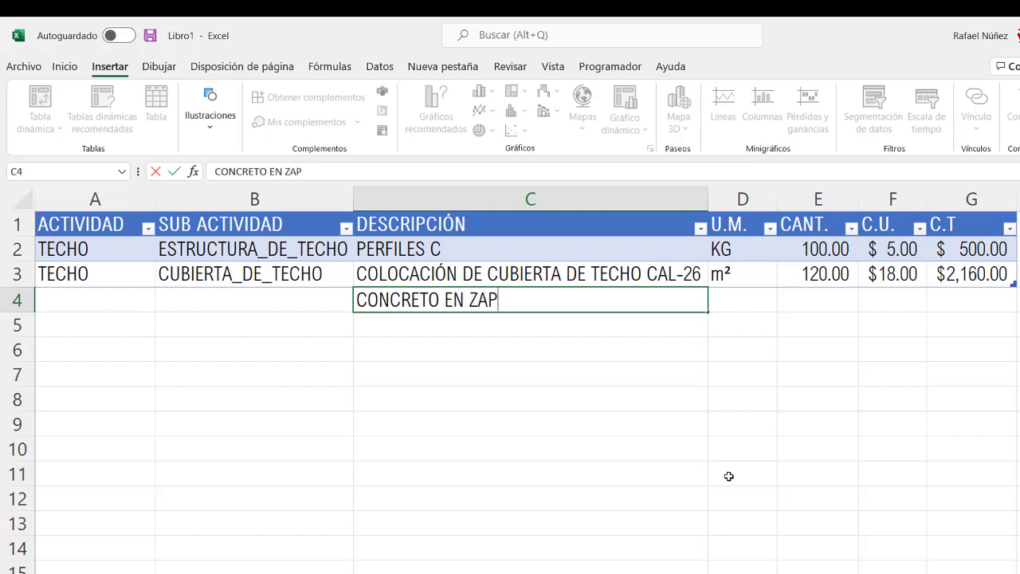
{"action": "key", "text": "BackSpace"}
{"action": "key", "text": "BackSpace"}
{"action": "key", "text": "BackSpace"}
{"action": "type", "text": "FUN"}
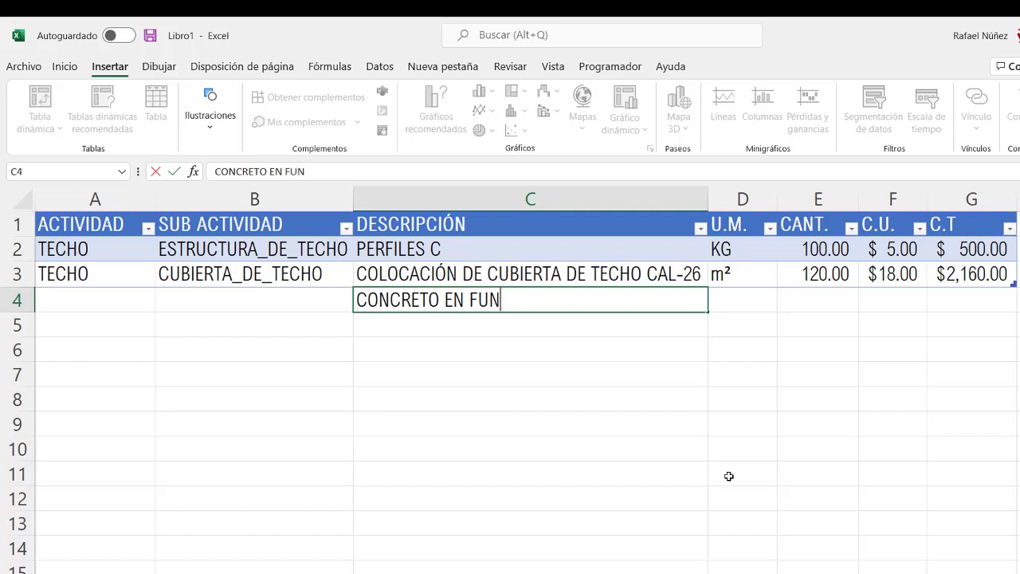
{"action": "type", "text": "DACIONES"}
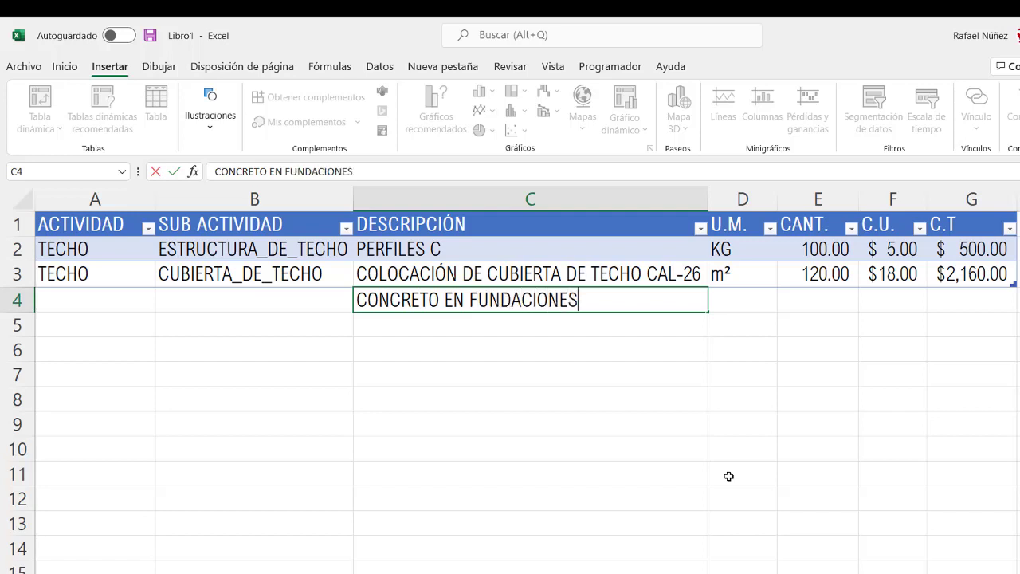
{"action": "type", "text": "- ZAPATAS"}
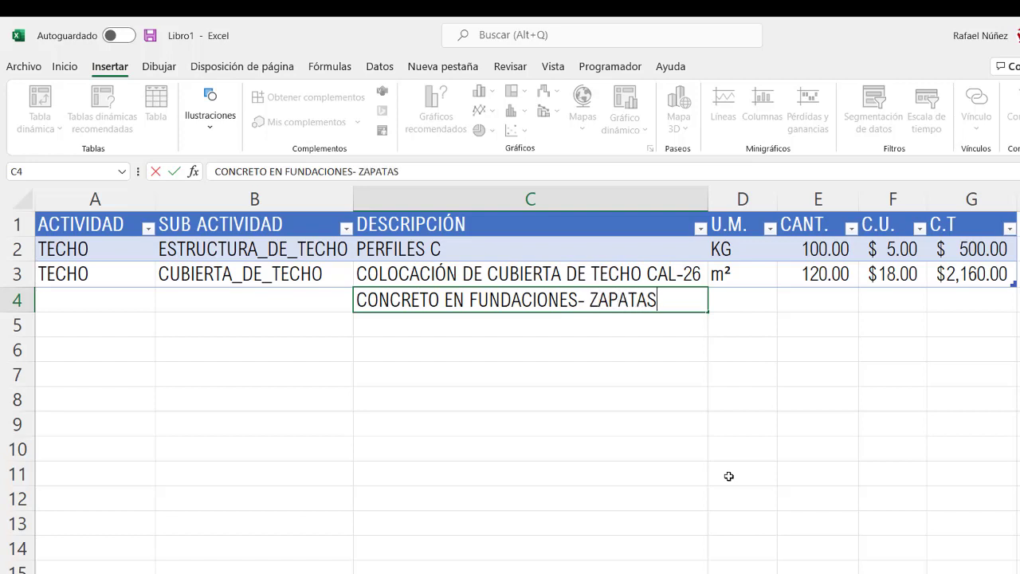
{"action": "key", "text": "Return"}
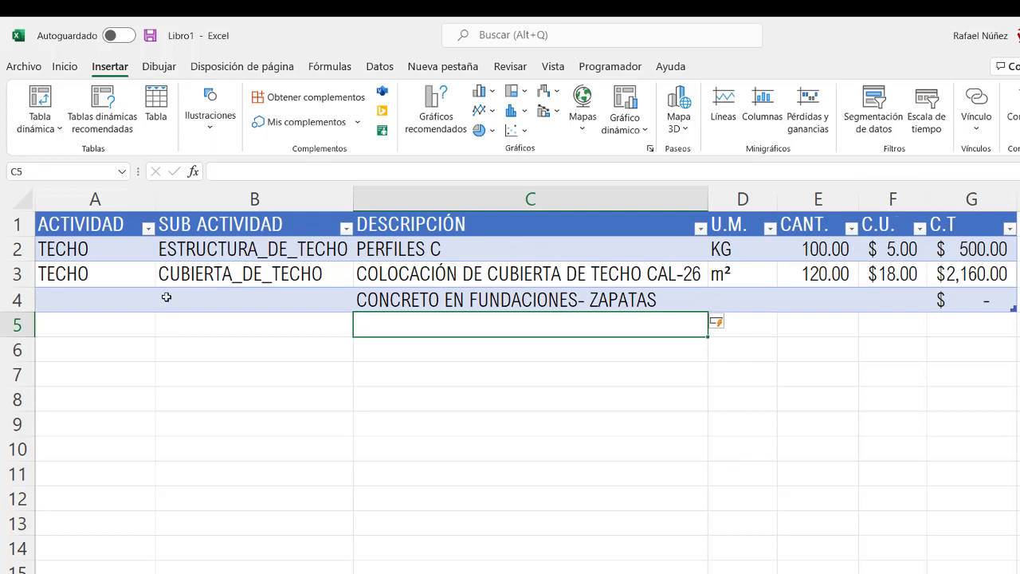
Choose FUNDACIONES as row 4's activity and CONCRETO as its sub-activity
{"action": "left_click", "coordinate": [110, 302]}
{"action": "left_click", "coordinate": [162, 304]}
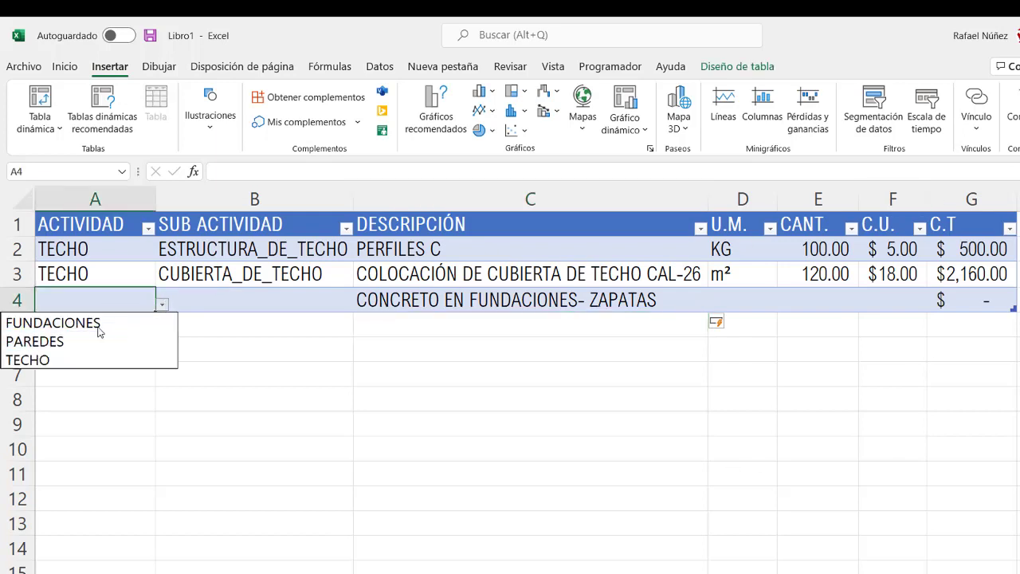
{"action": "left_click", "coordinate": [52, 323]}
{"action": "left_click", "coordinate": [319, 307]}
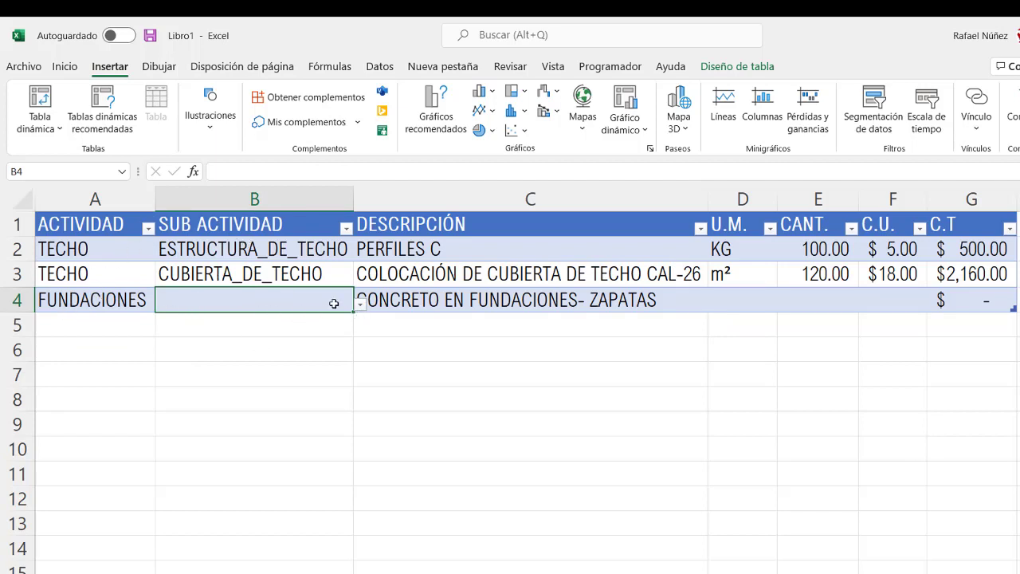
{"action": "left_click", "coordinate": [361, 305]}
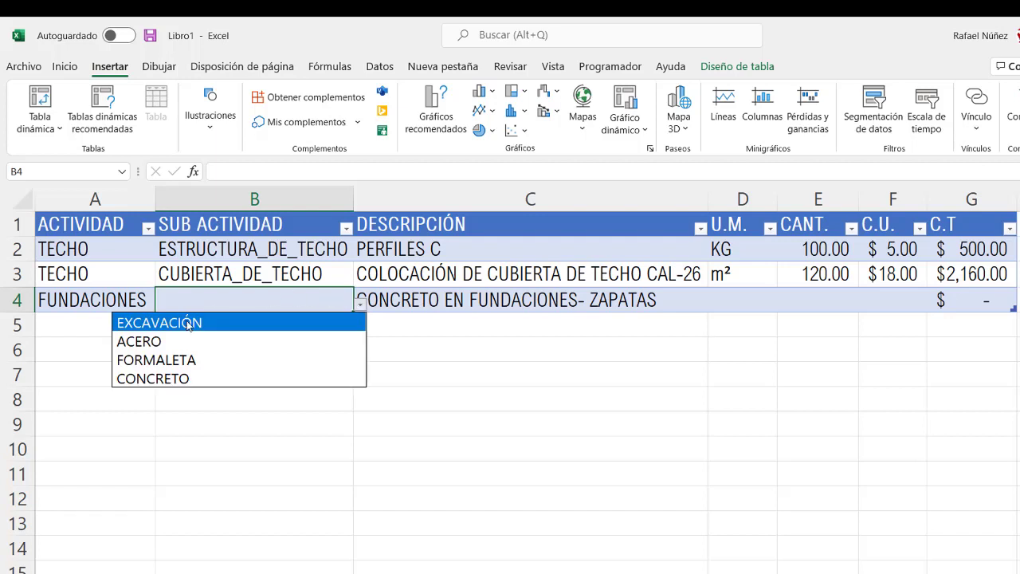
{"action": "left_click", "coordinate": [183, 378]}
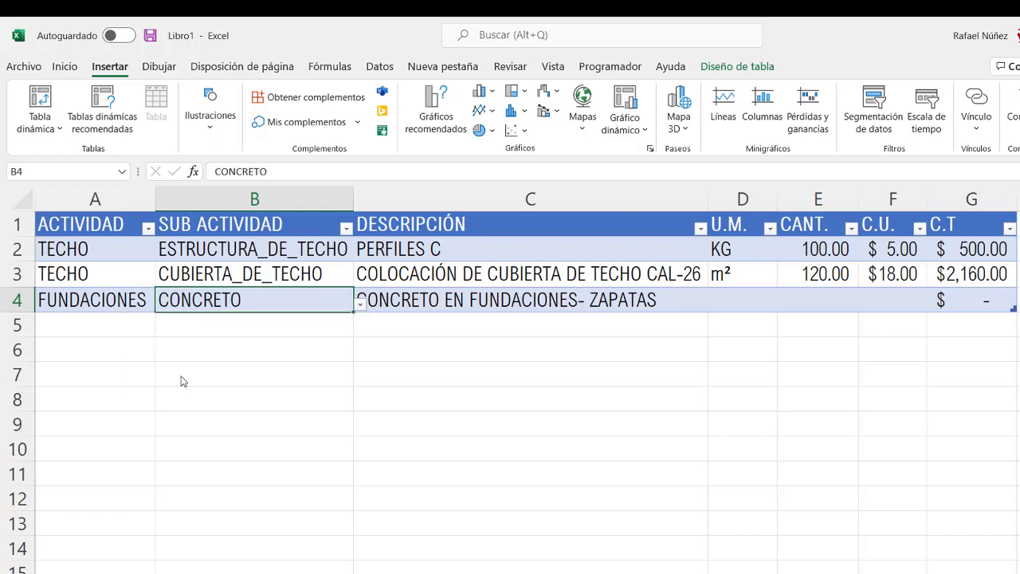
{"action": "left_click", "coordinate": [728, 308]}
{"action": "type", "text": "M²"}
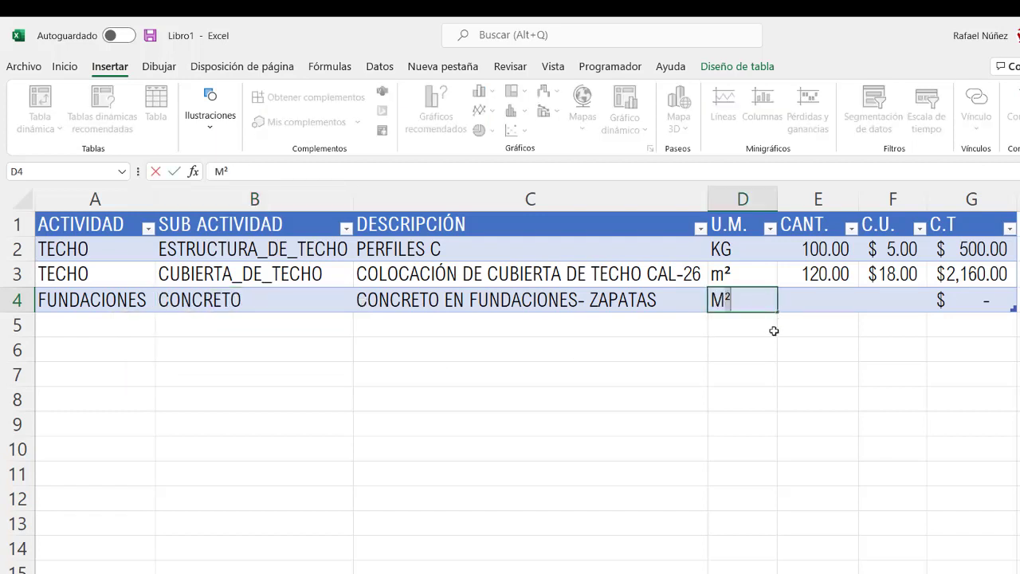
{"action": "key", "text": "BackSpace"}
{"action": "key", "text": "BackSpace"}
Make D4's unit m³ by typing m and inserting a Superscript Three symbol
{"action": "type", "text": "m"}
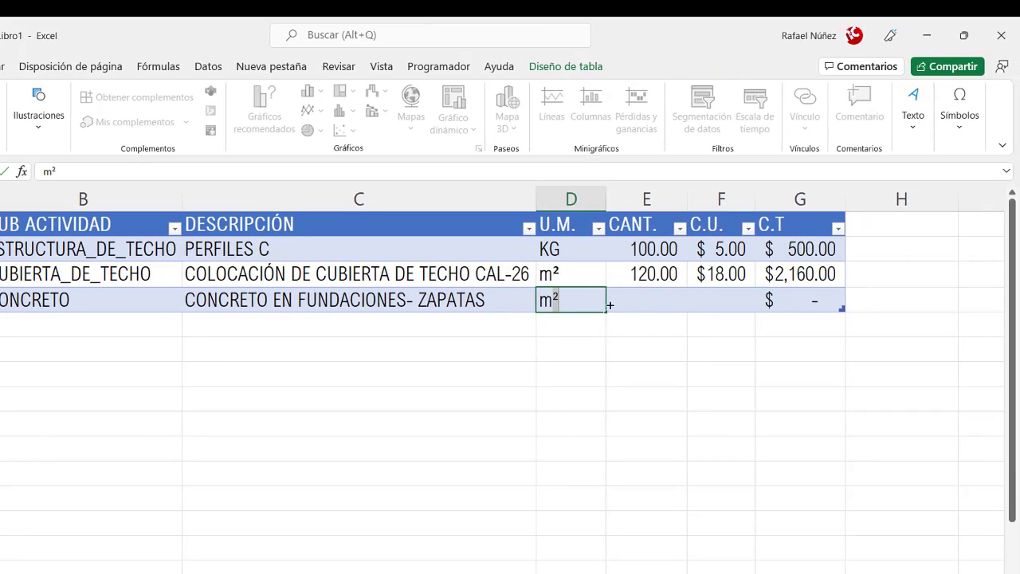
{"action": "left_click", "coordinate": [960, 116]}
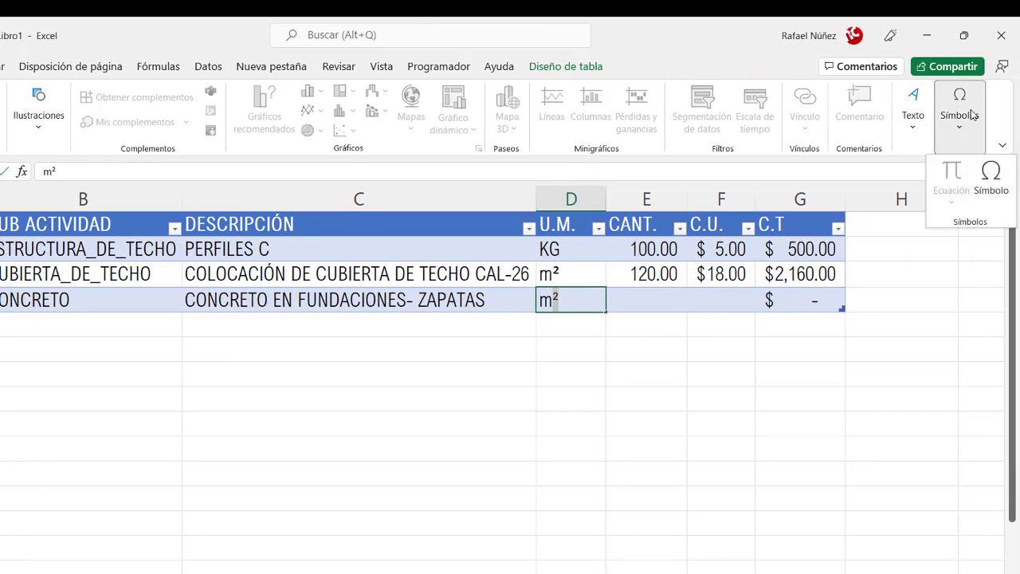
{"action": "left_click", "coordinate": [989, 176]}
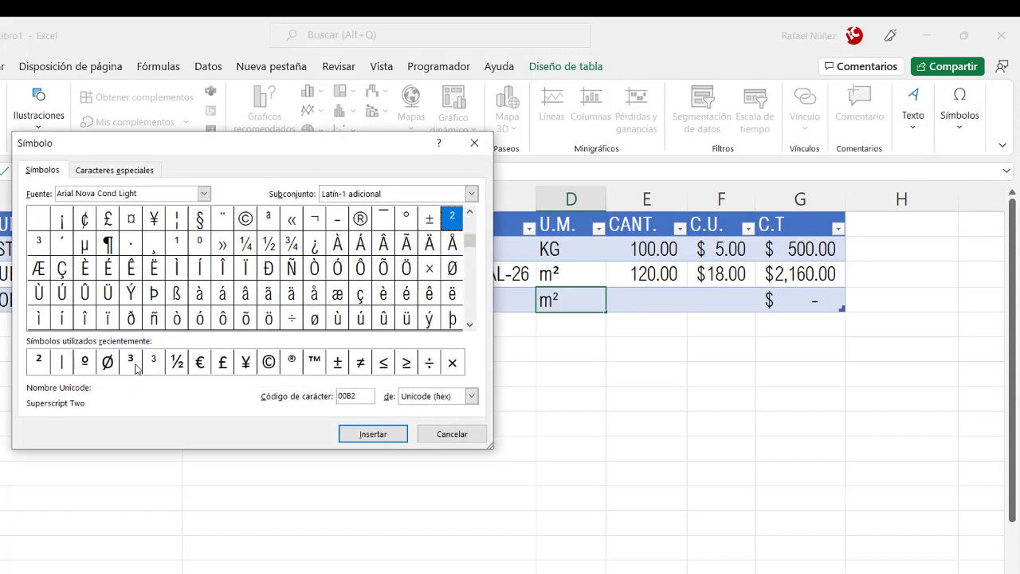
{"action": "left_click", "coordinate": [131, 363]}
{"action": "left_click", "coordinate": [373, 434]}
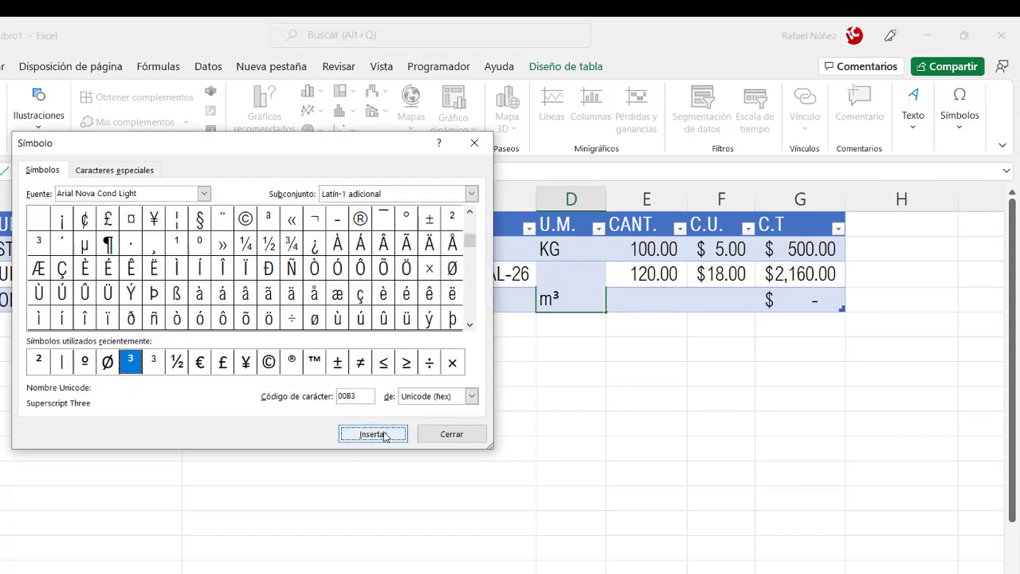
{"action": "left_click", "coordinate": [467, 433]}
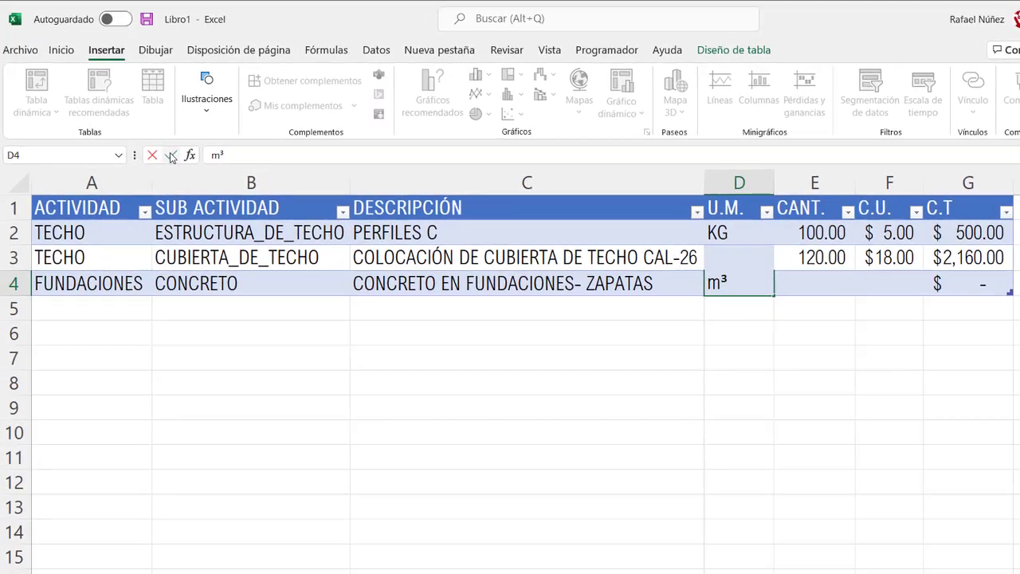
{"action": "left_click", "coordinate": [172, 156]}
Enter quantity 2.75 in E4 and unit cost 250 in F4, totalling $687.50
{"action": "left_click", "coordinate": [622, 343]}
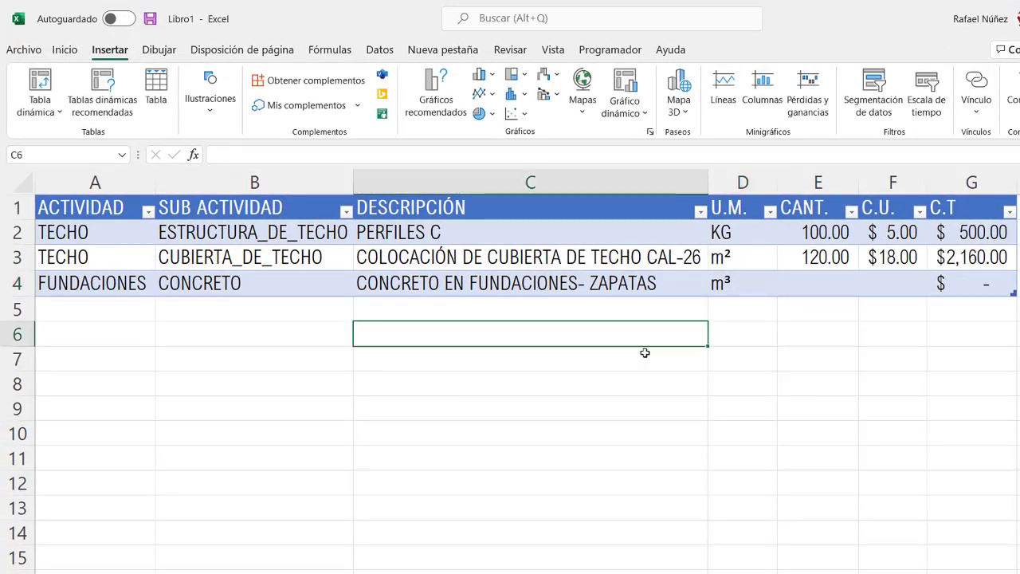
{"action": "left_click", "coordinate": [789, 286]}
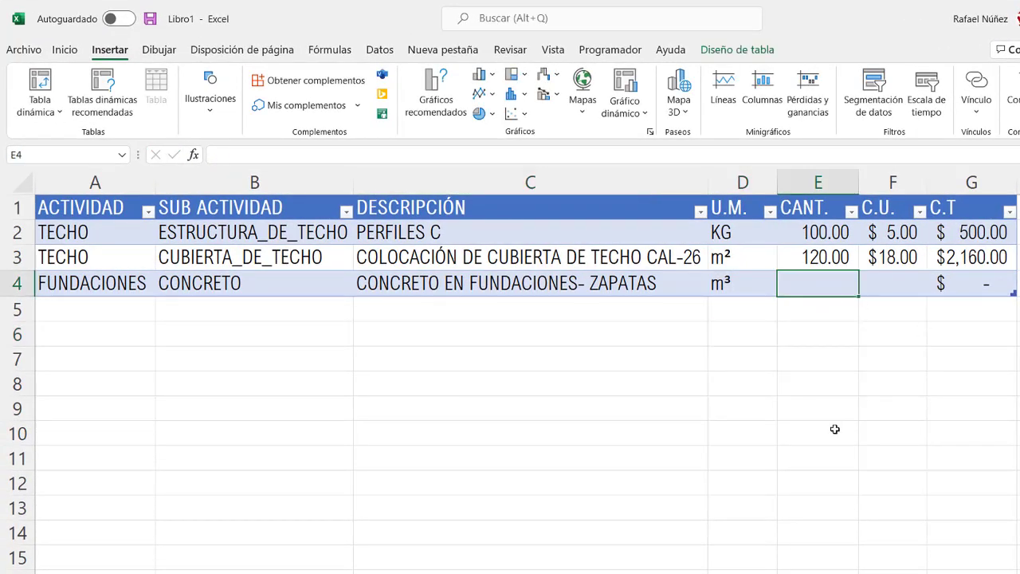
{"action": "type", "text": "2."}
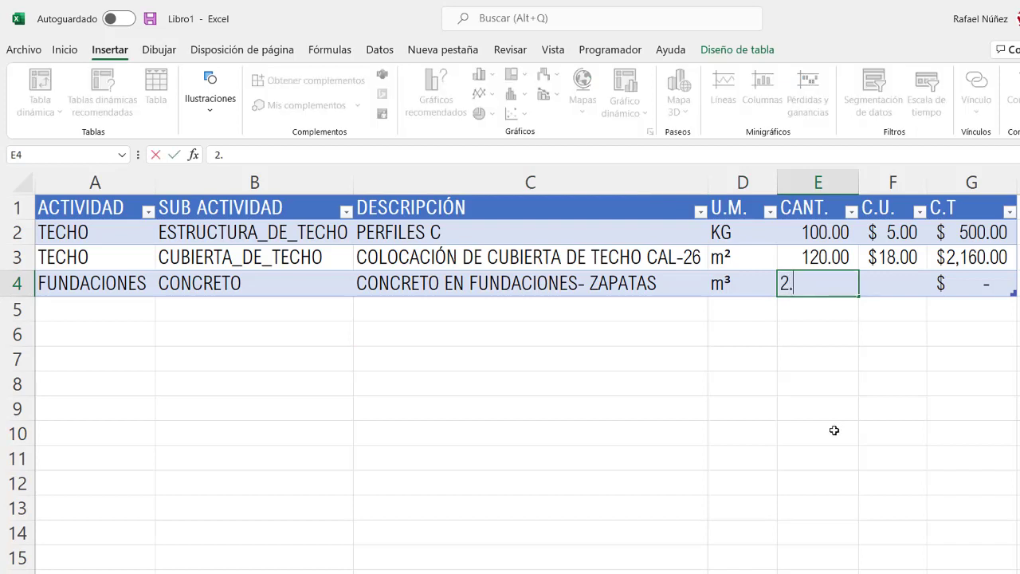
{"action": "type", "text": "75"}
{"action": "key", "text": "Return"}
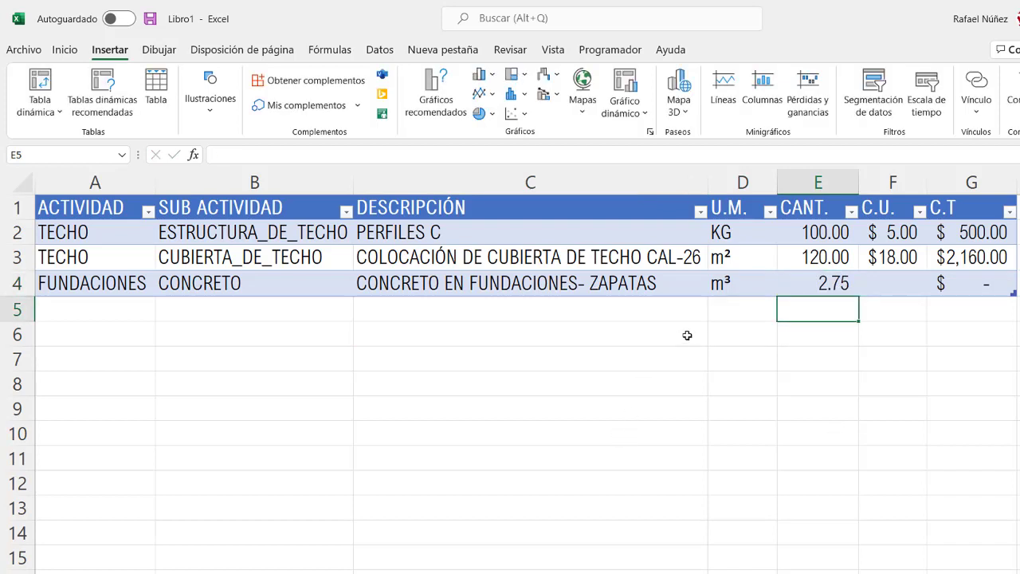
{"action": "left_click", "coordinate": [875, 280]}
{"action": "type", "text": "25"}
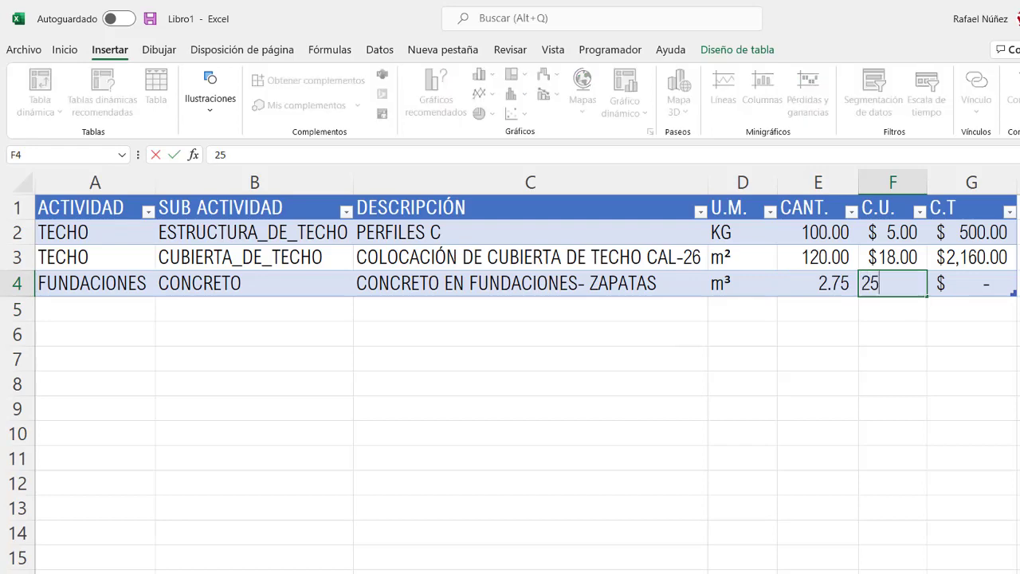
{"action": "type", "text": "0"}
{"action": "key", "text": "Return"}
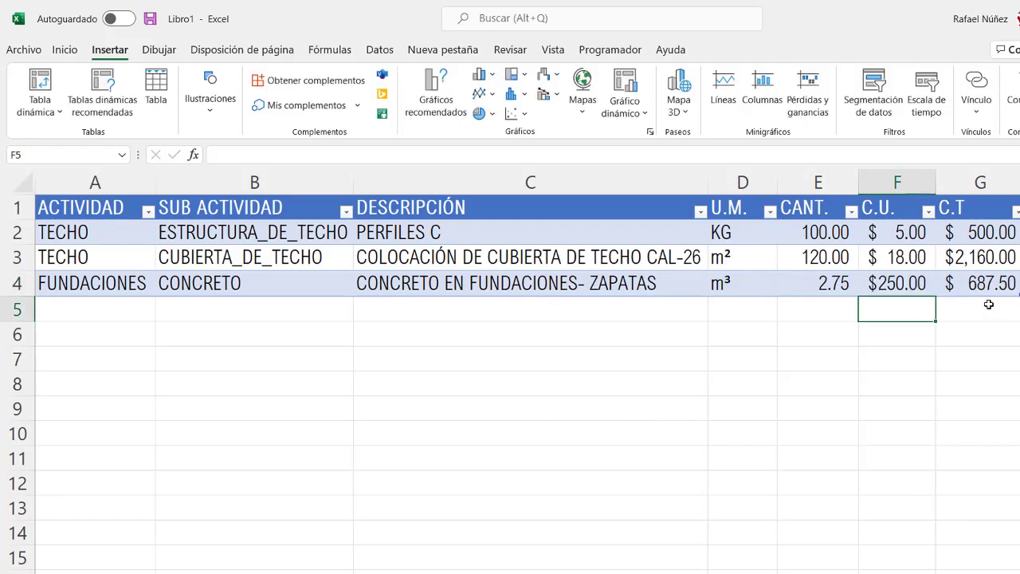
{"action": "left_click", "coordinate": [521, 283]}
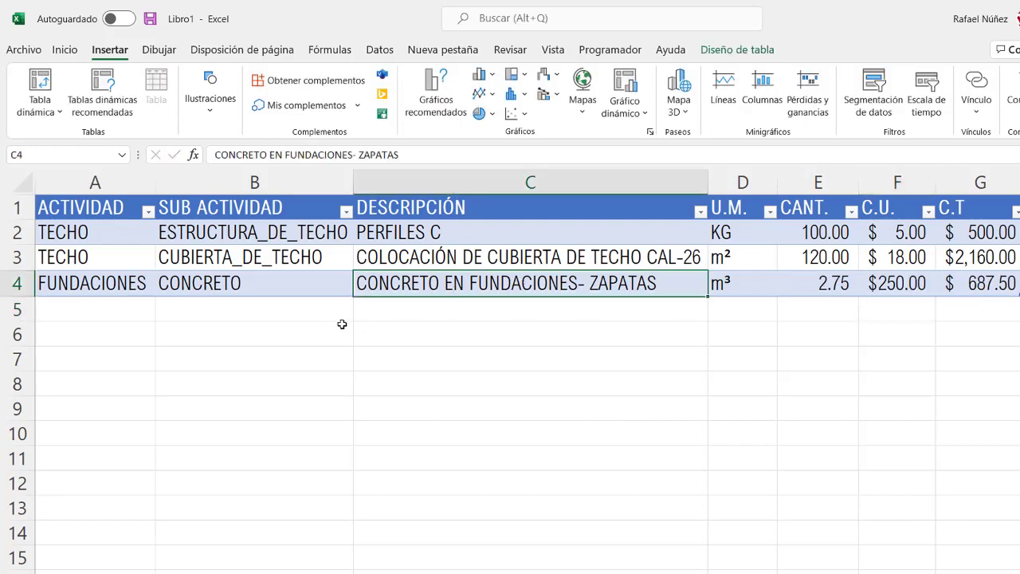
{"action": "left_click", "coordinate": [275, 285]}
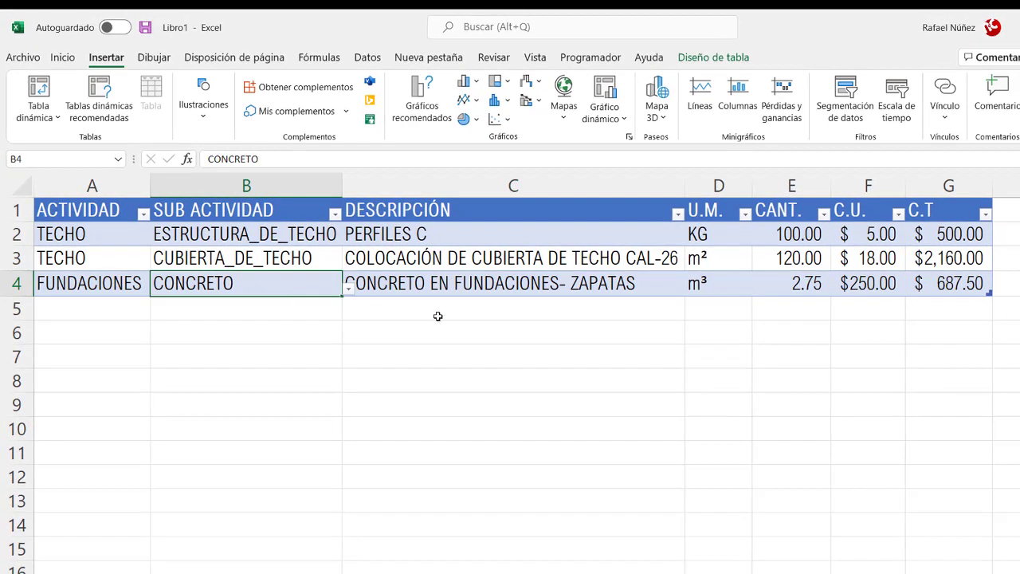
{"action": "left_click", "coordinate": [486, 284]}
{"action": "left_click", "coordinate": [120, 287]}
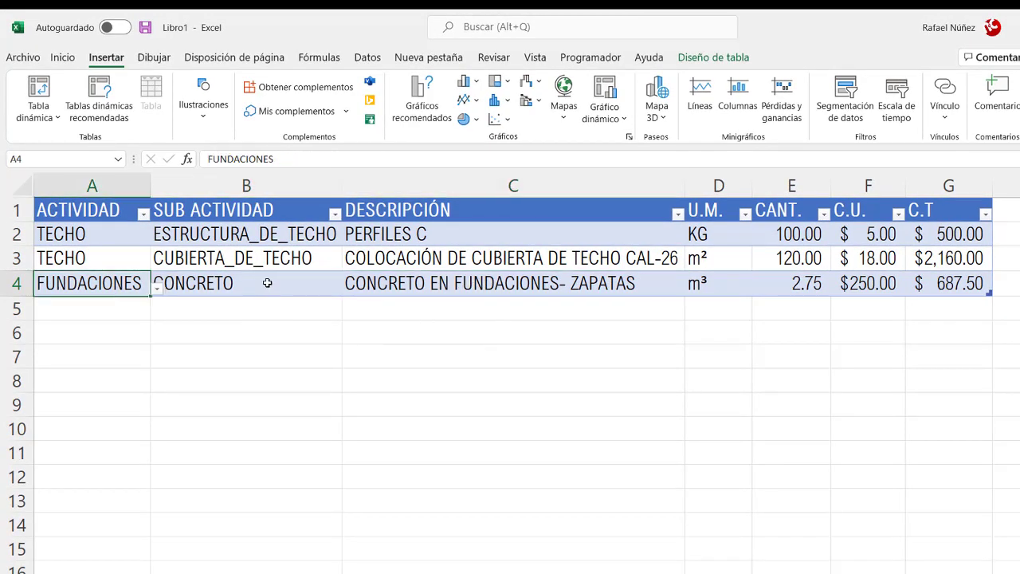
{"action": "left_click", "coordinate": [267, 283]}
{"action": "left_click", "coordinate": [349, 291]}
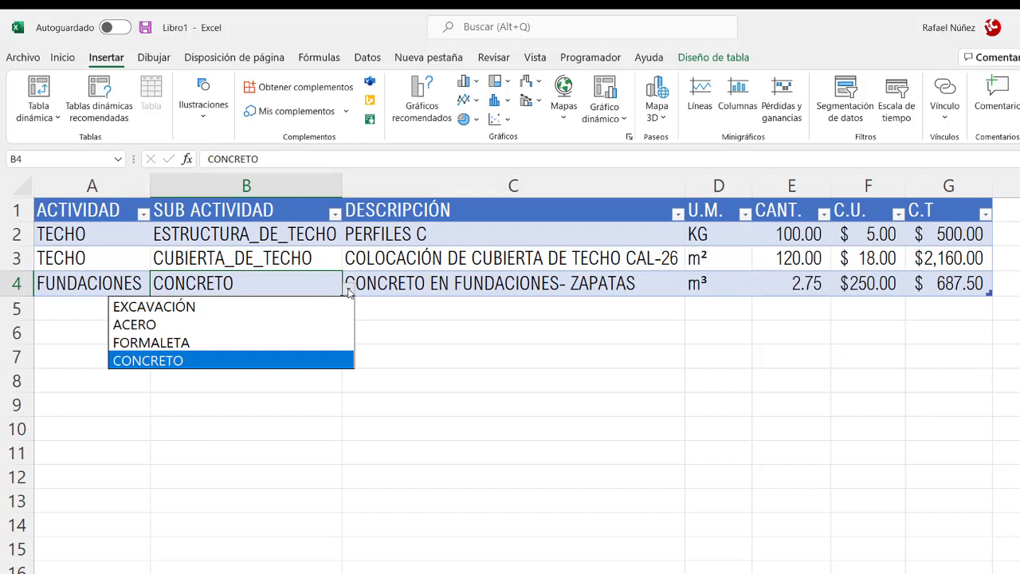
{"action": "left_click", "coordinate": [348, 289]}
{"action": "left_click", "coordinate": [506, 292]}
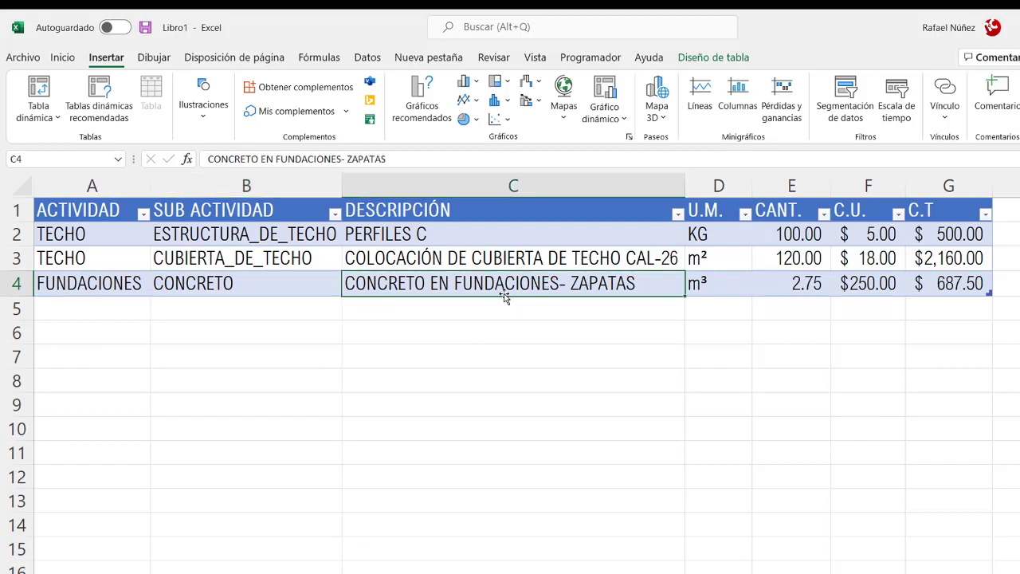
{"action": "left_click", "coordinate": [281, 280]}
{"action": "left_click", "coordinate": [349, 289]}
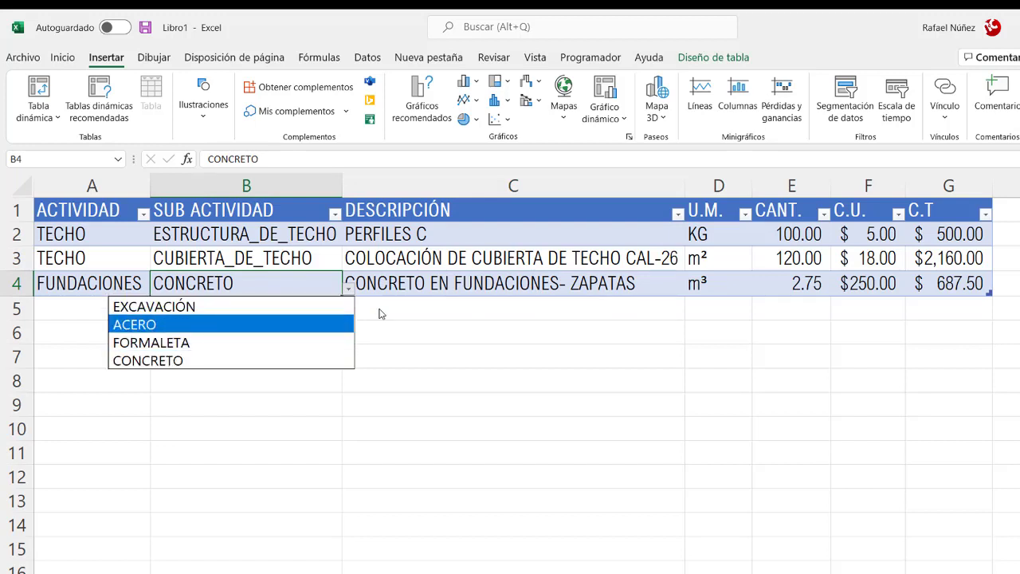
{"action": "left_click", "coordinate": [473, 282]}
{"action": "left_click", "coordinate": [495, 287]}
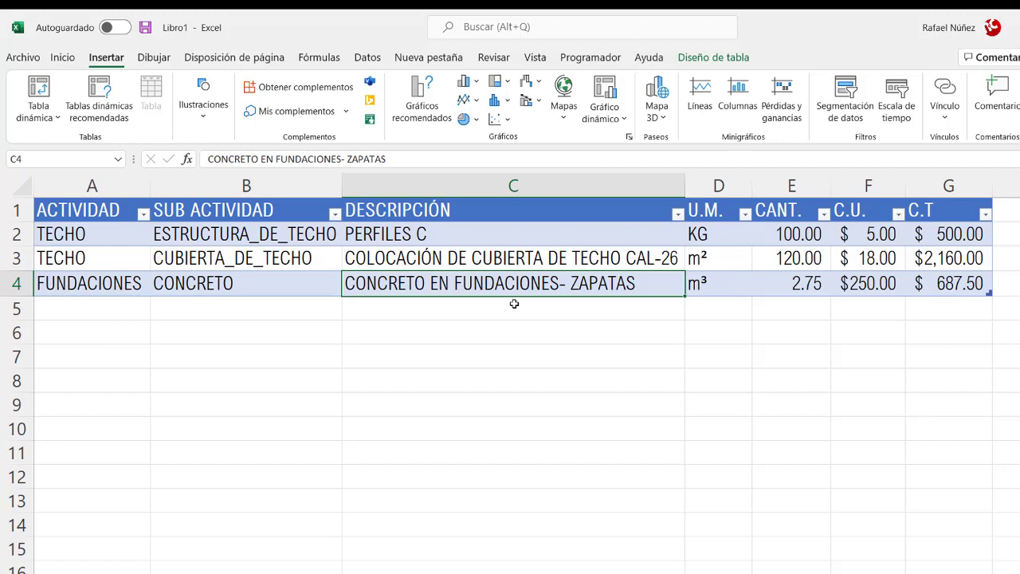
{"action": "left_click", "coordinate": [97, 284]}
{"action": "left_click", "coordinate": [318, 293]}
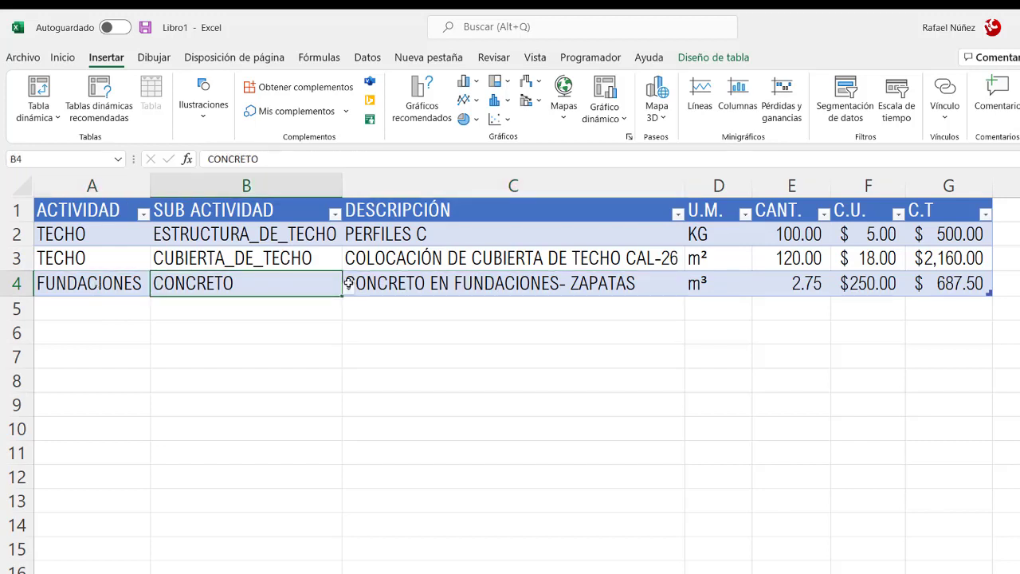
{"action": "left_click", "coordinate": [348, 287]}
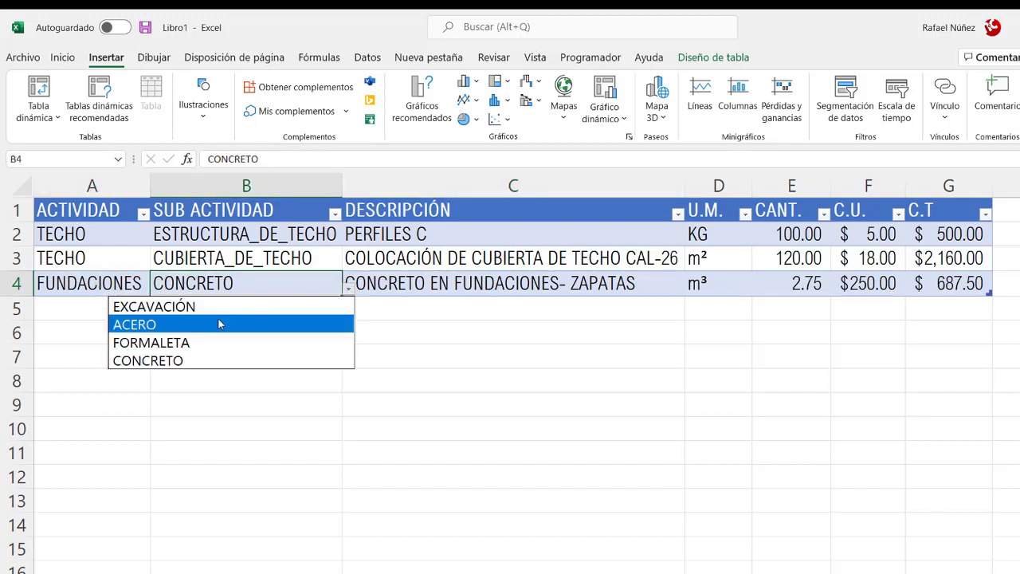
{"action": "left_click", "coordinate": [439, 305]}
{"action": "left_click", "coordinate": [444, 312]}
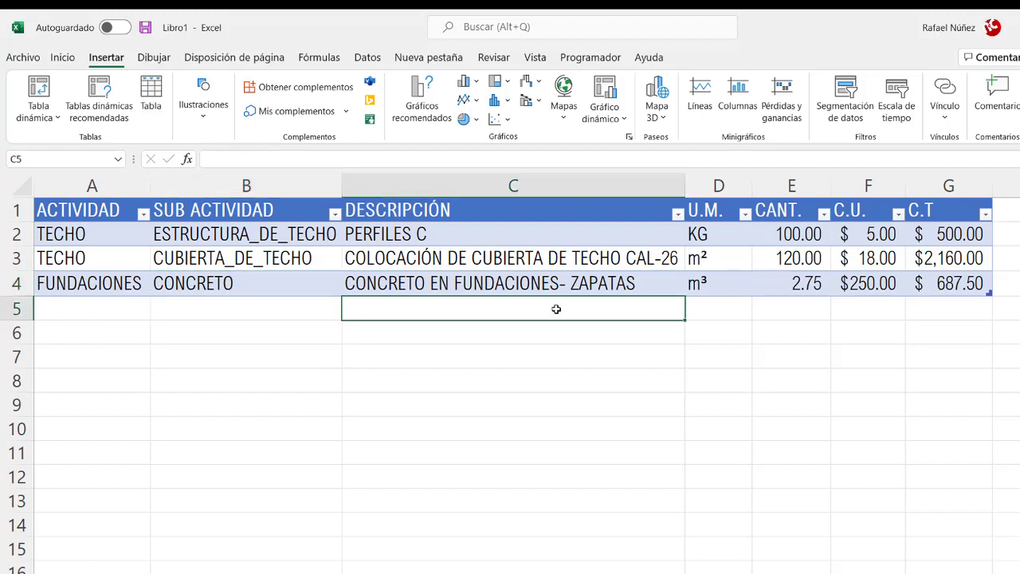
Enter 'ALAMBRE DE AMARRE' in C5 to add a fifth table row
{"action": "type", "text": "alambre"}
{"action": "key", "text": "BackSpace"}
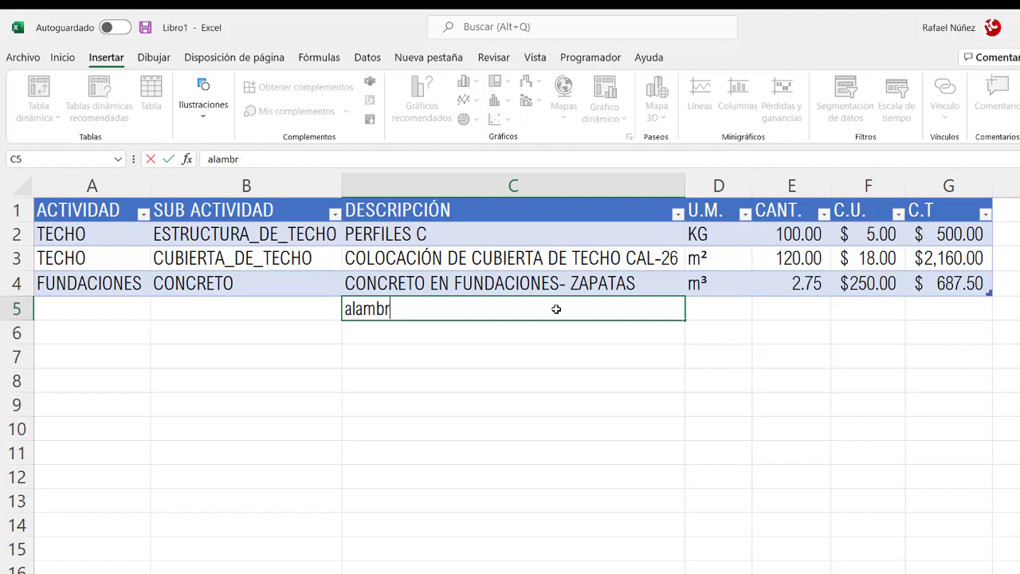
{"action": "key", "text": "BackSpace"}
{"action": "key", "text": "BackSpace"}
{"action": "key", "text": "BackSpace"}
{"action": "type", "text": "AL"}
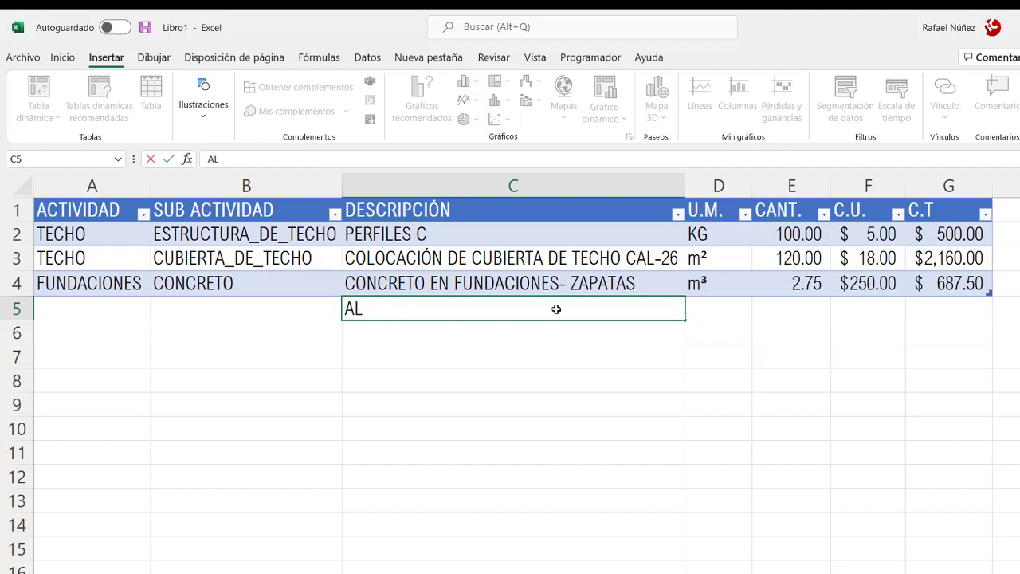
{"action": "type", "text": "AMBRE DE "}
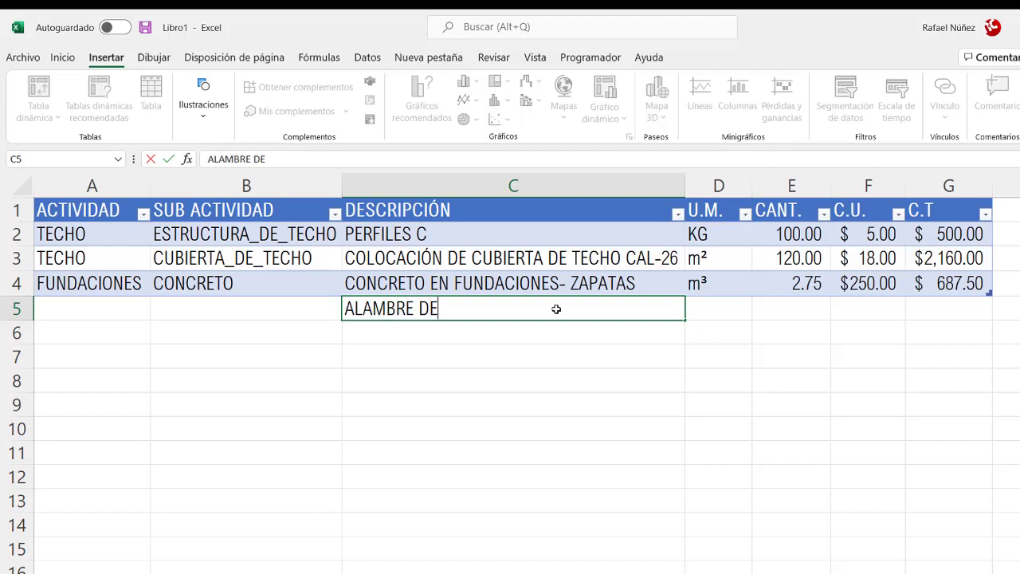
{"action": "type", "text": "AMARRE"}
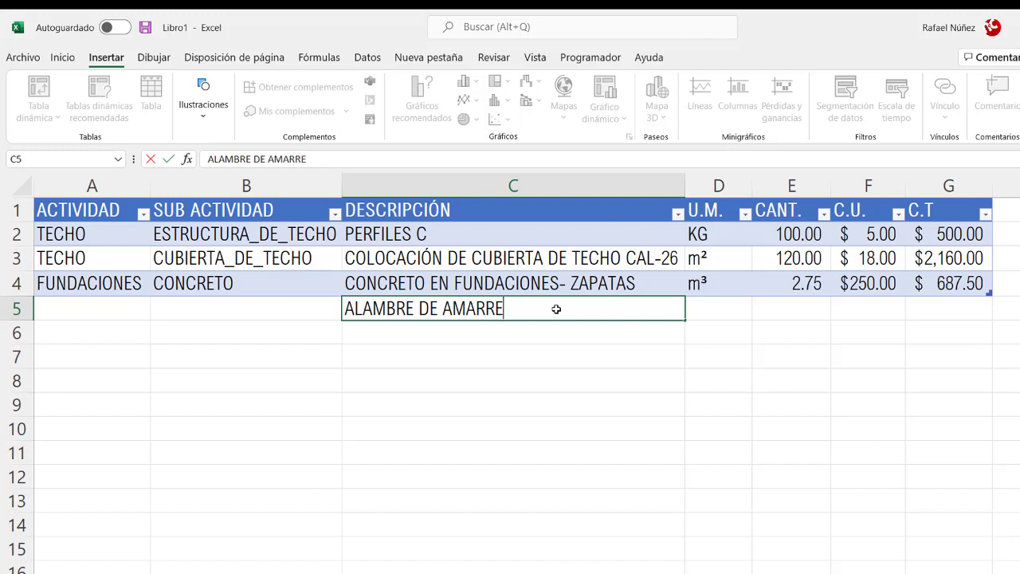
{"action": "key", "text": "Return"}
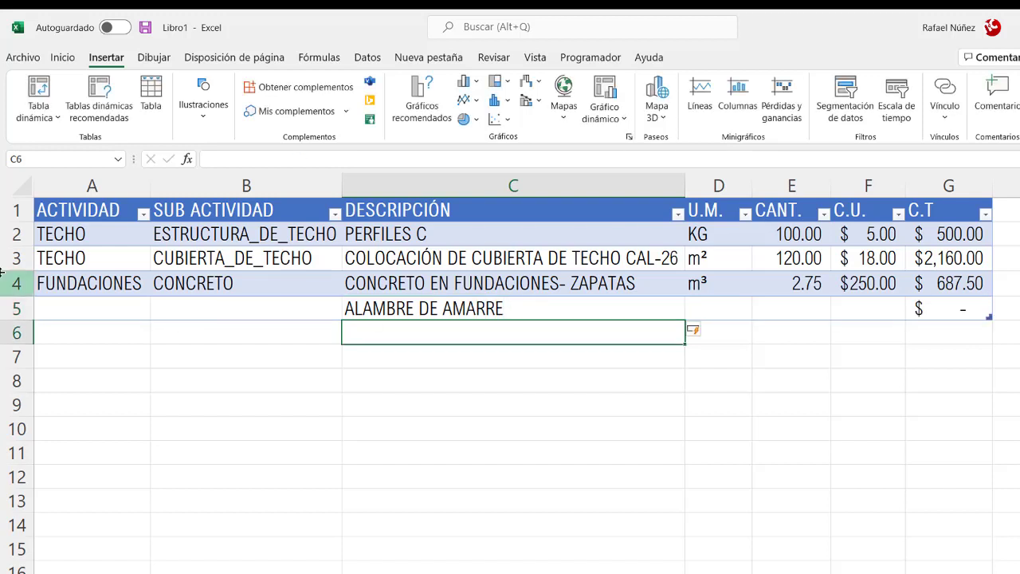
Choose FUNDACIONES as row 5's activity and check B5's sub-activity list without choosing
{"action": "left_click", "coordinate": [119, 309]}
{"action": "left_click", "coordinate": [157, 313]}
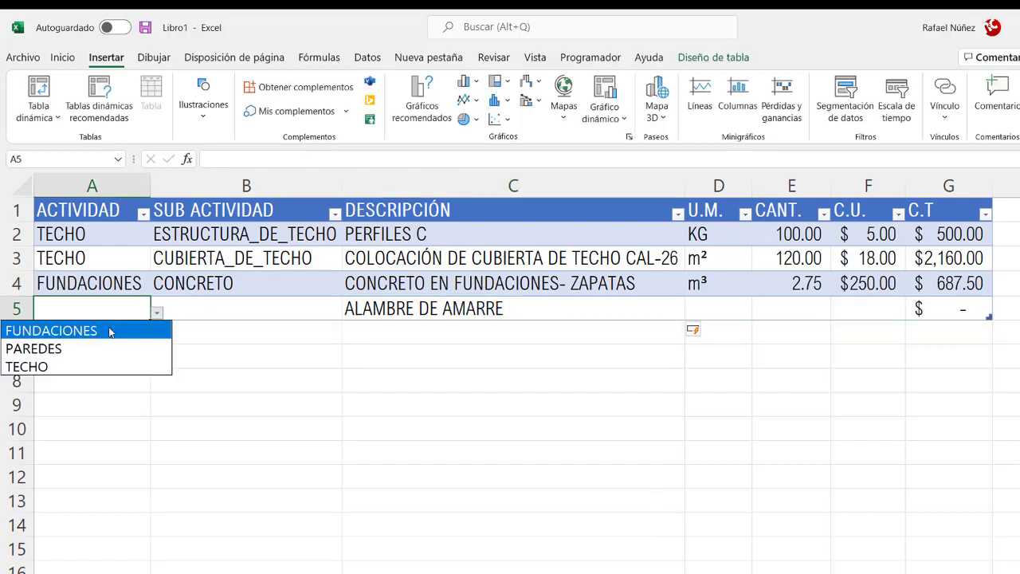
{"action": "left_click", "coordinate": [108, 331]}
{"action": "left_click", "coordinate": [232, 312]}
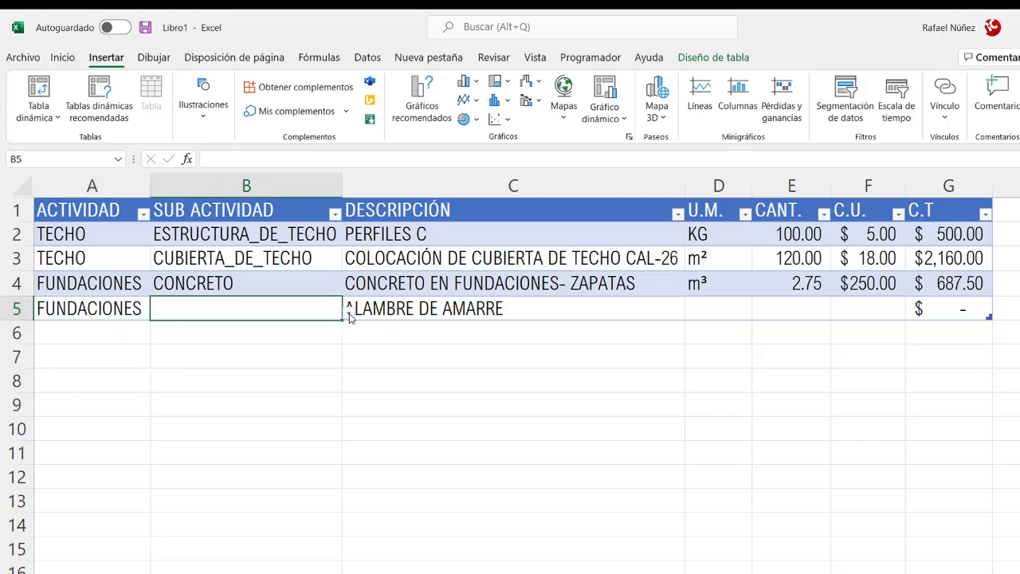
{"action": "left_click", "coordinate": [348, 313]}
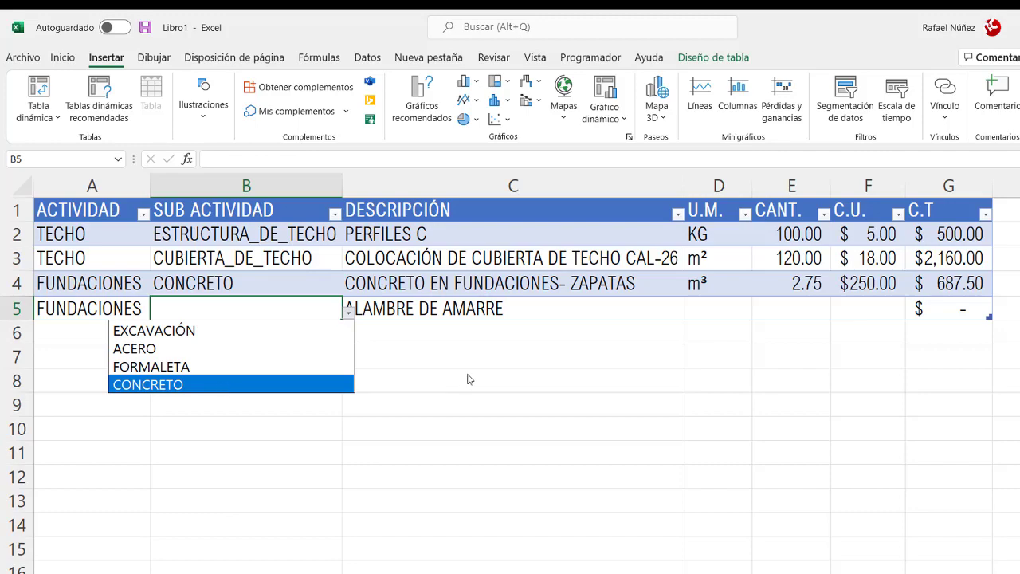
{"action": "key", "text": "Escape"}
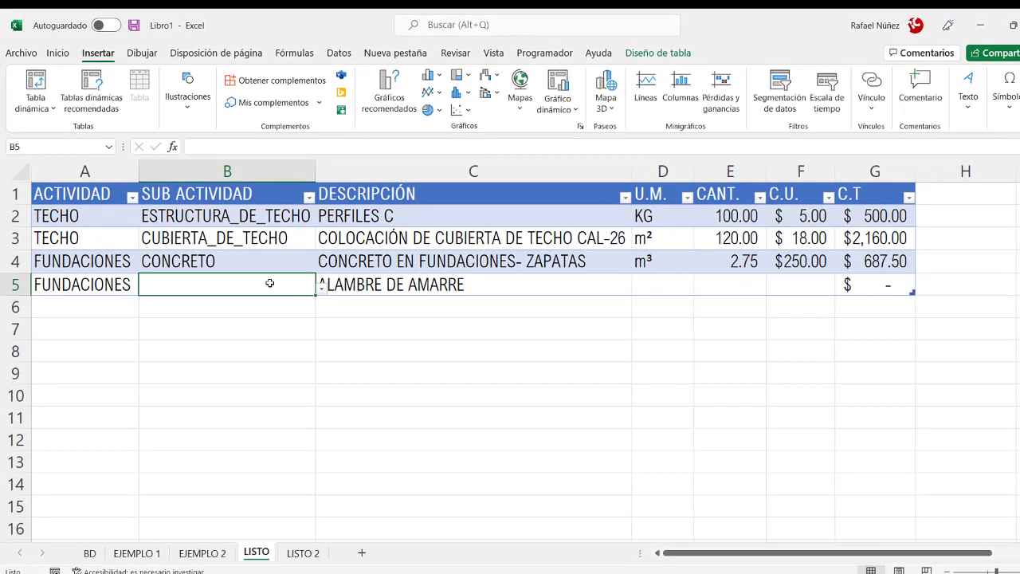
{"action": "left_click", "coordinate": [95, 281]}
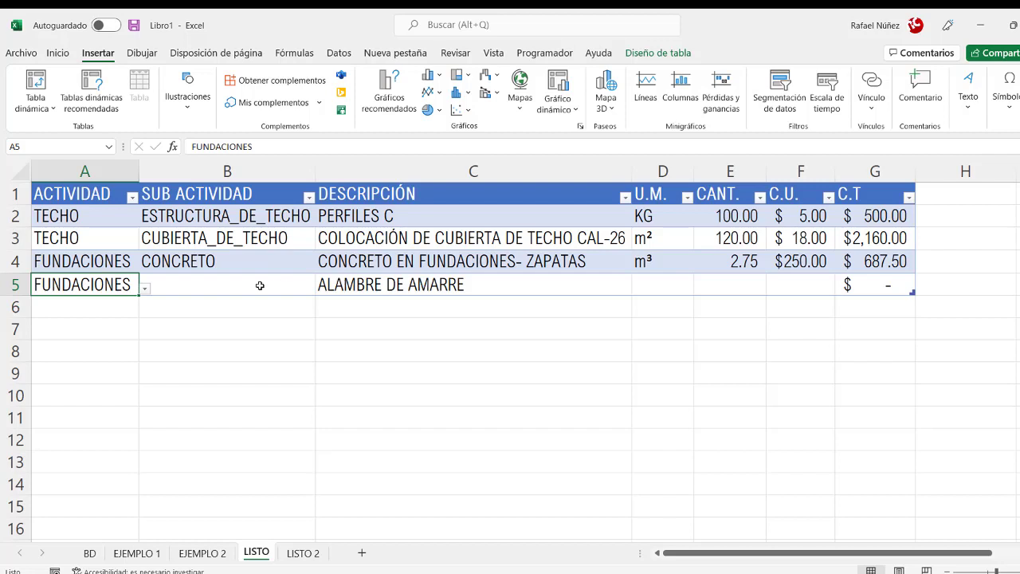
On the BD sheet, add ALAMBRE below CONCRETO in the FUNDACIONES list
{"action": "left_click", "coordinate": [90, 554]}
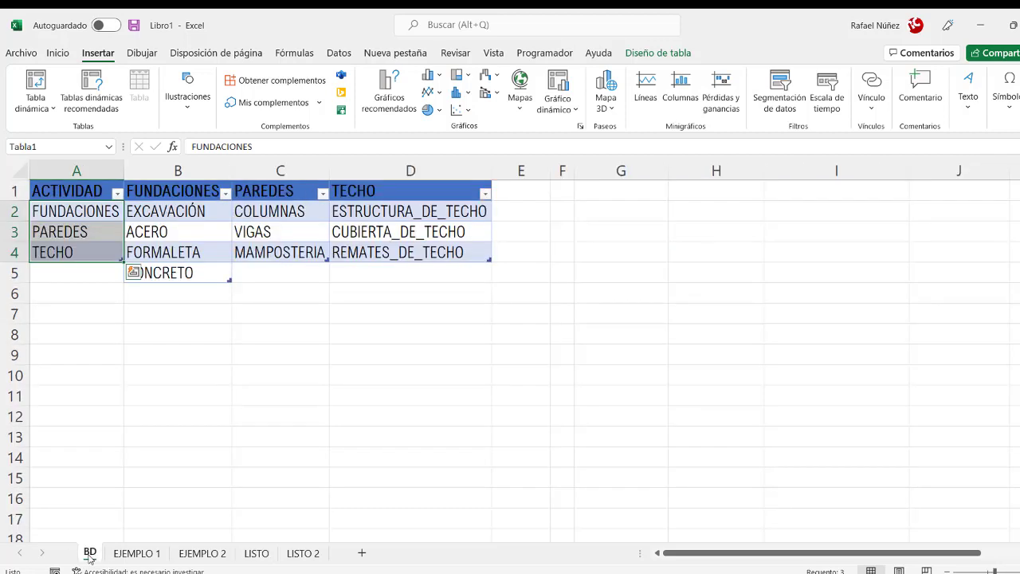
{"action": "left_click", "coordinate": [210, 293]}
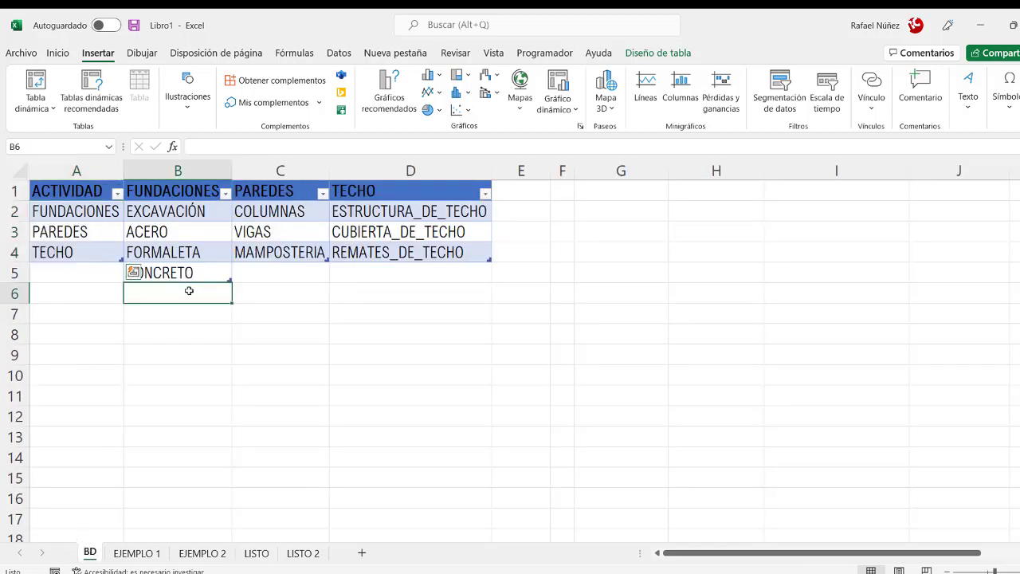
{"action": "type", "text": "ALAM"}
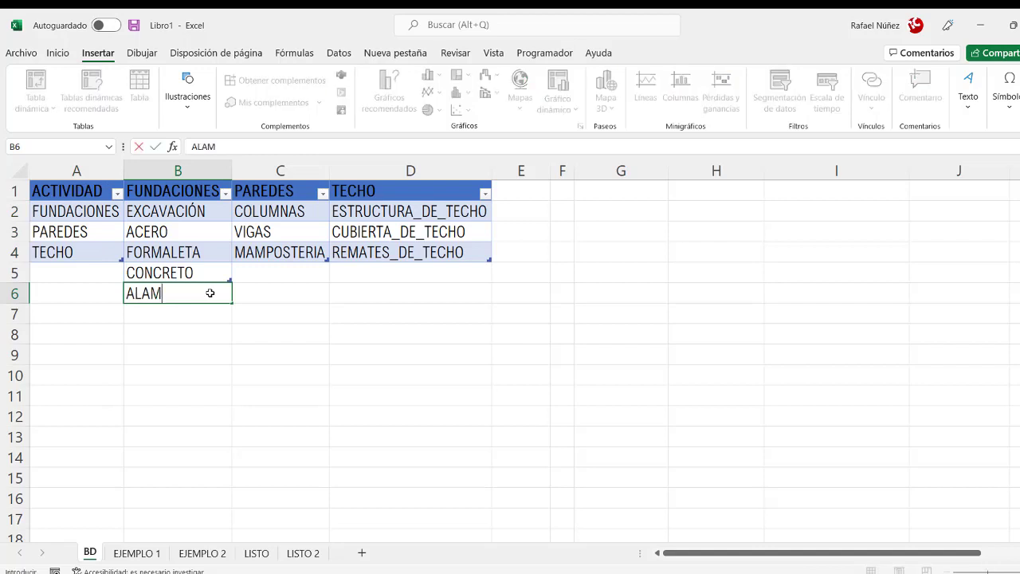
{"action": "type", "text": "BRE"}
{"action": "key", "text": "Return"}
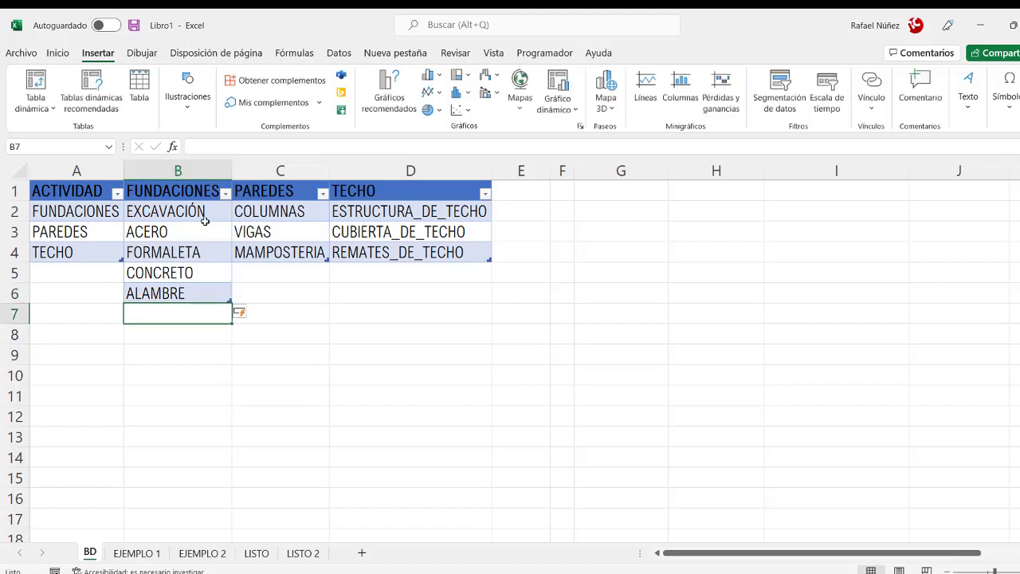
Back on LISTO, choose ALAMBRE as row 5's sub-activity
{"action": "left_click", "coordinate": [140, 554]}
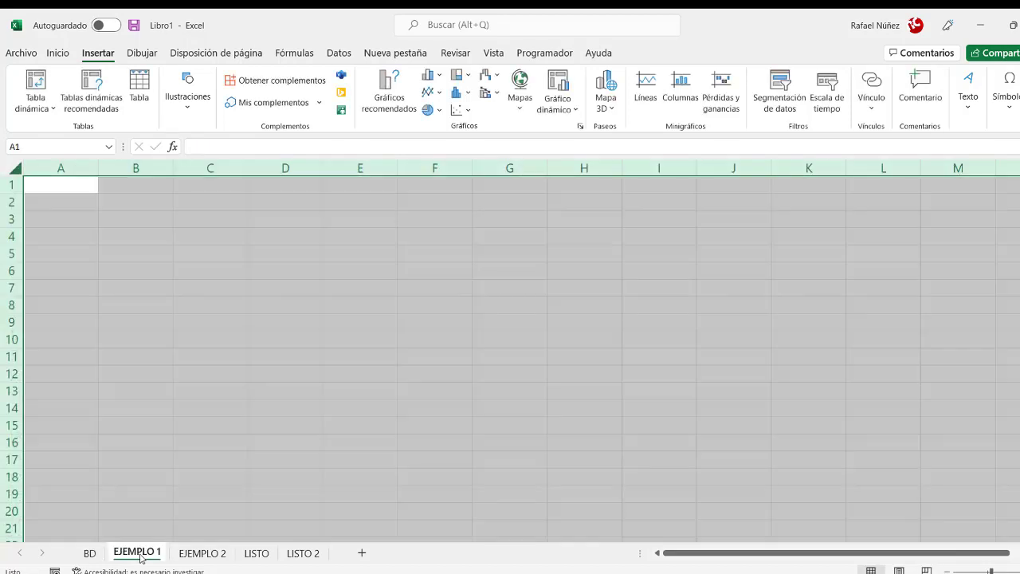
{"action": "left_click", "coordinate": [255, 553]}
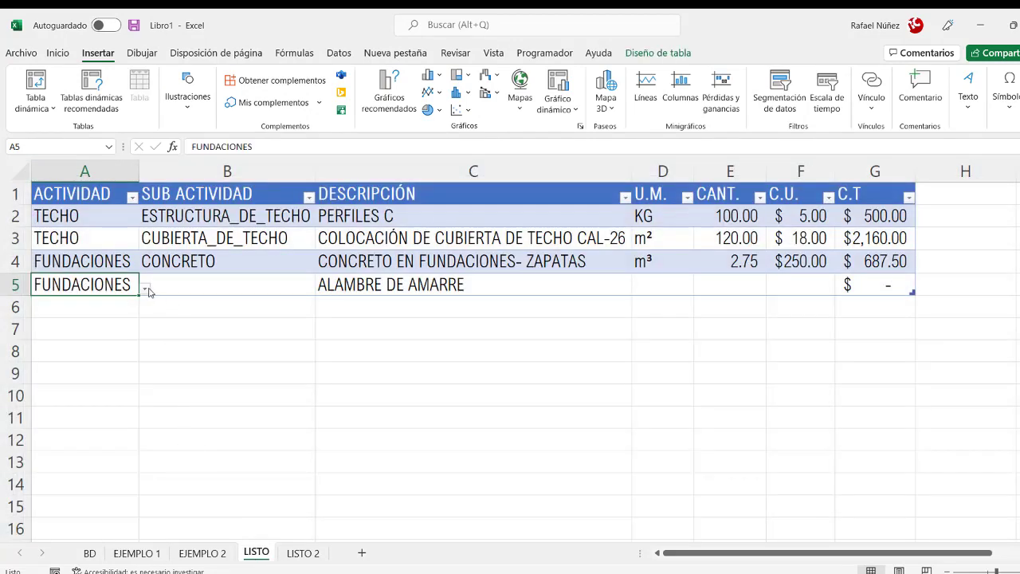
{"action": "left_click", "coordinate": [207, 289]}
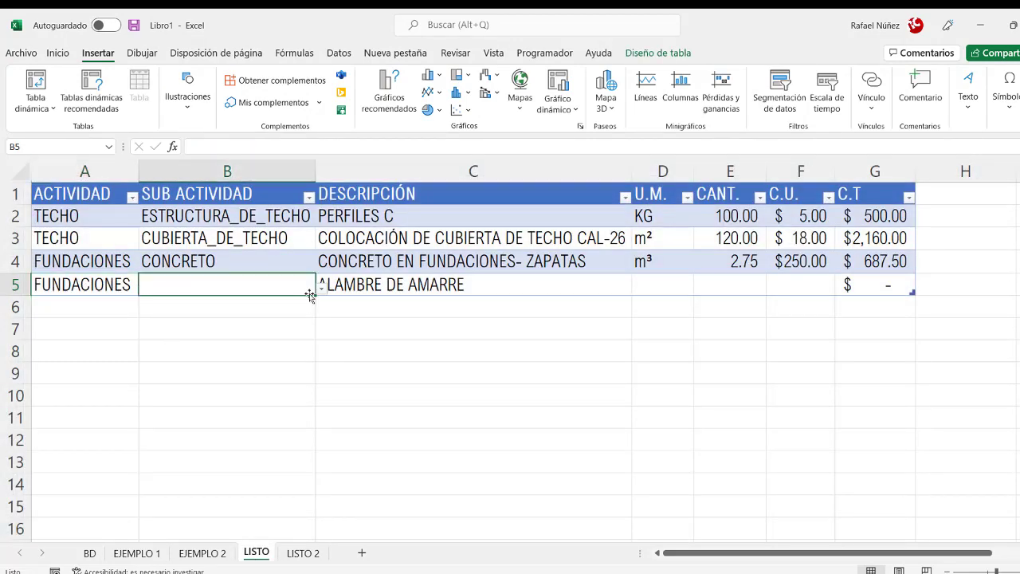
{"action": "left_click", "coordinate": [321, 288]}
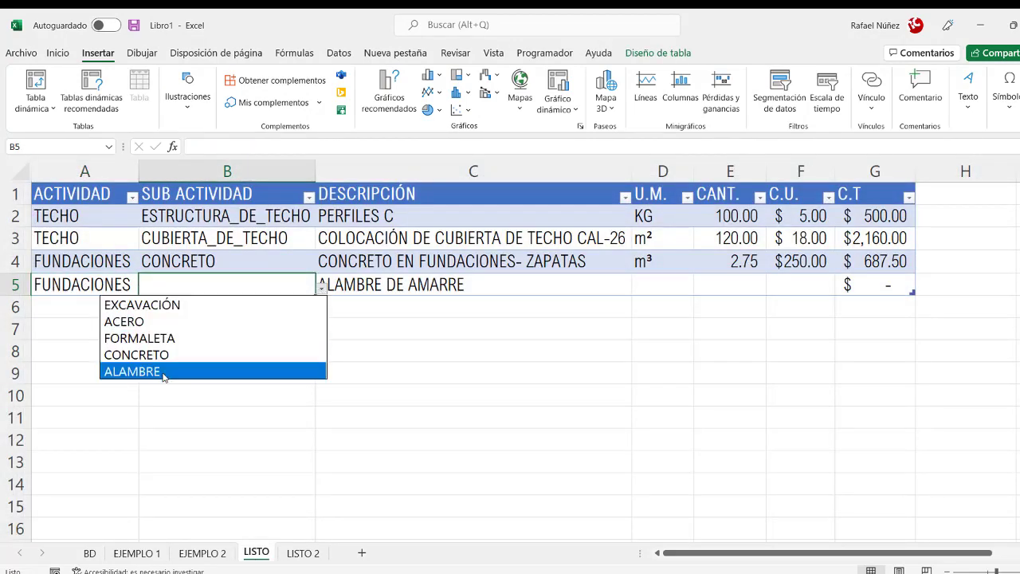
{"action": "left_click", "coordinate": [163, 373]}
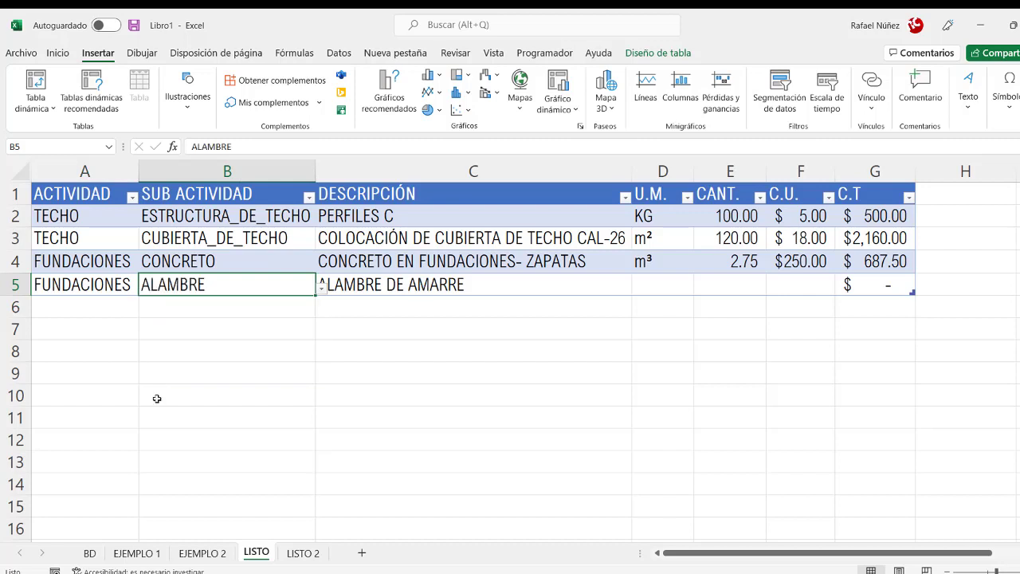
Fill row 5 with unit Lbs, quantity 5 and unit cost 1.05, totalling $5.25
{"action": "left_click", "coordinate": [659, 282]}
{"action": "type", "text": "L"}
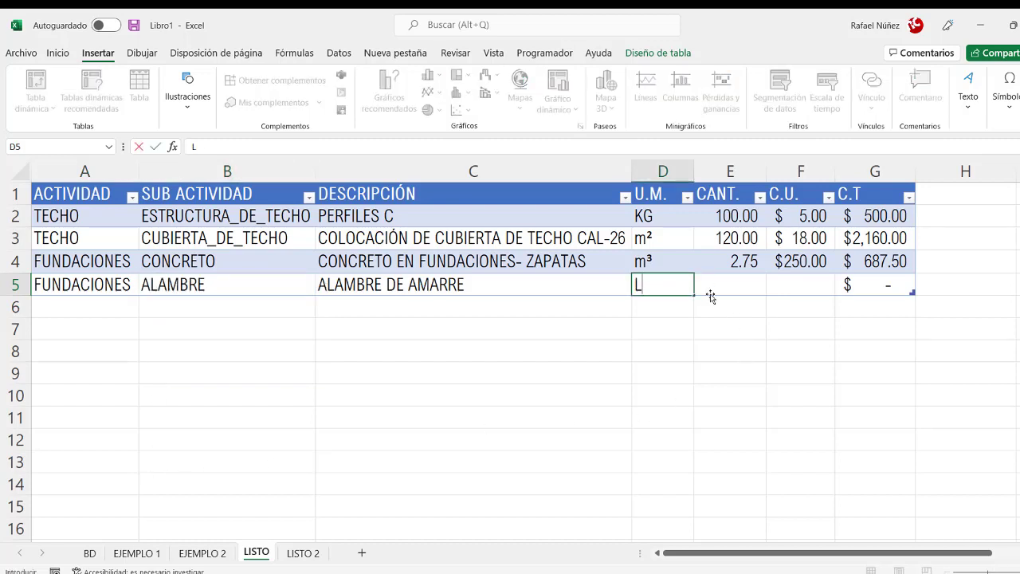
{"action": "type", "text": "B"}
{"action": "key", "text": "BackSpace"}
{"action": "type", "text": "bs"}
{"action": "key", "text": "Tab"}
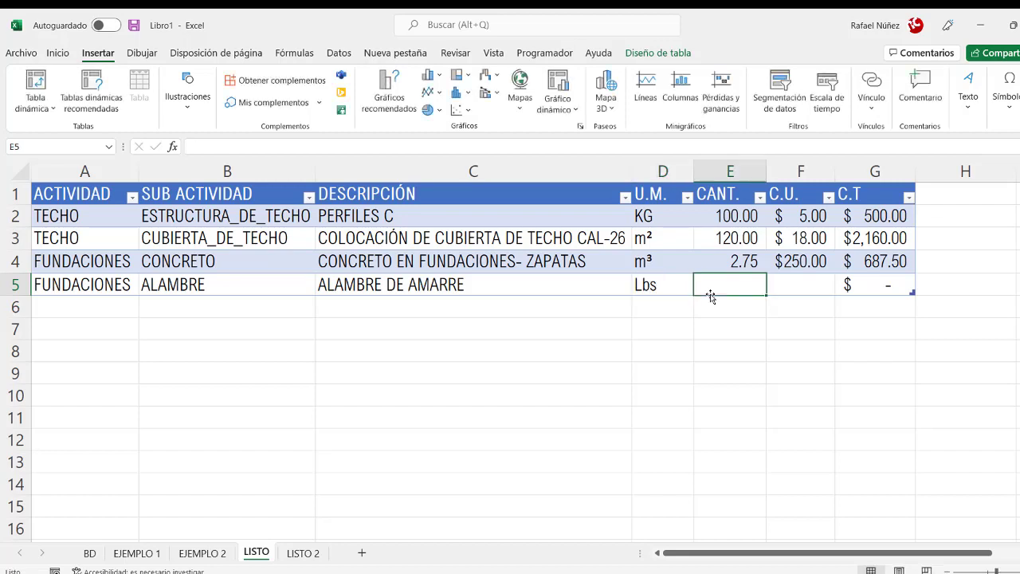
{"action": "type", "text": "5"}
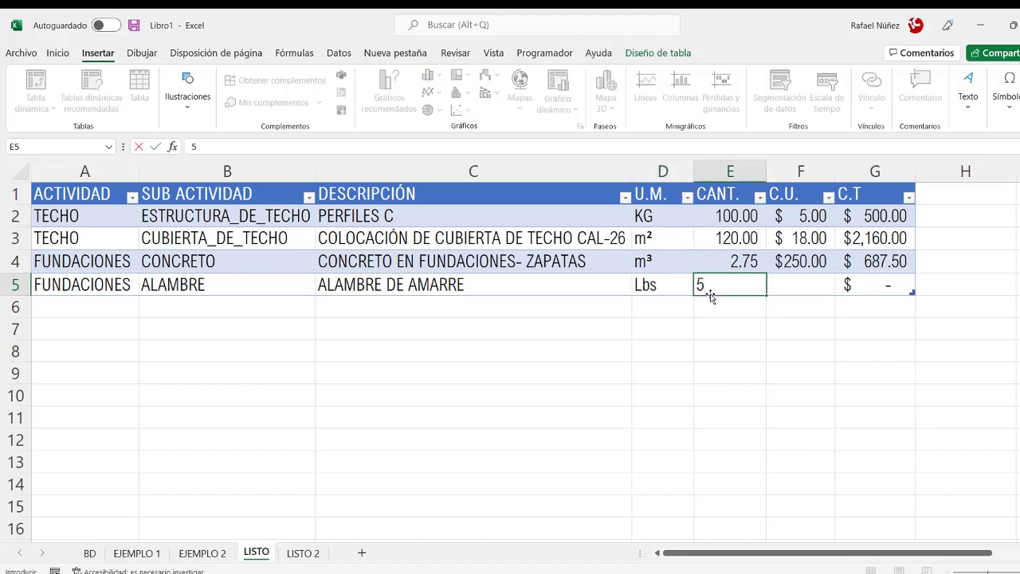
{"action": "key", "text": "Tab"}
{"action": "type", "text": "1"}
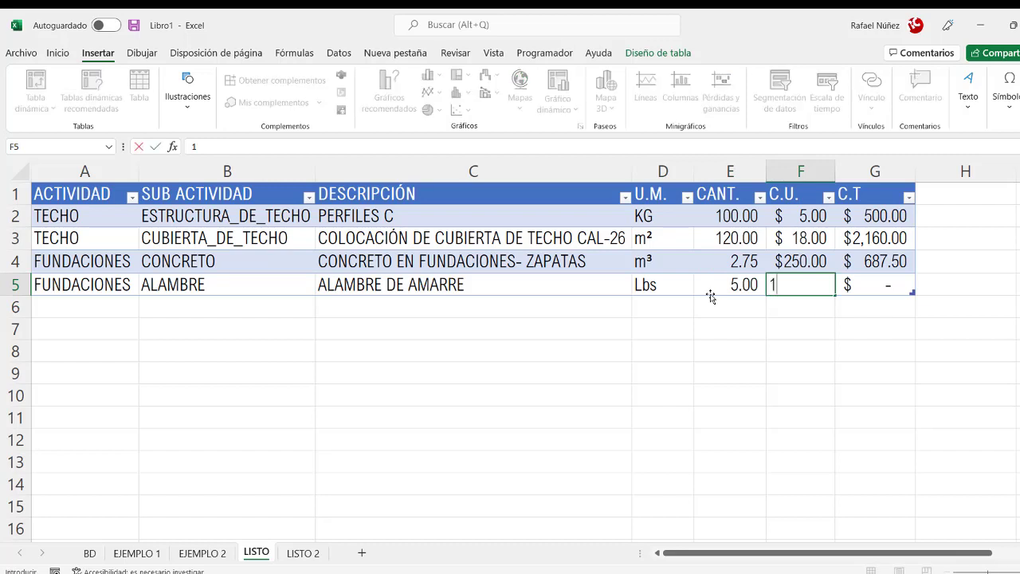
{"action": "type", "text": ".05"}
{"action": "key", "text": "Return"}
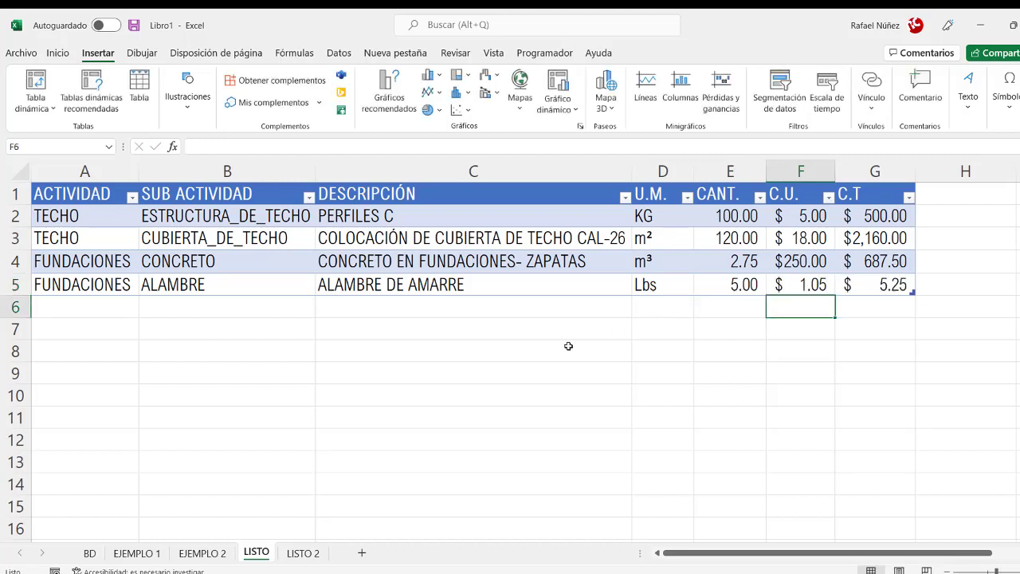
{"action": "left_click", "coordinate": [100, 306]}
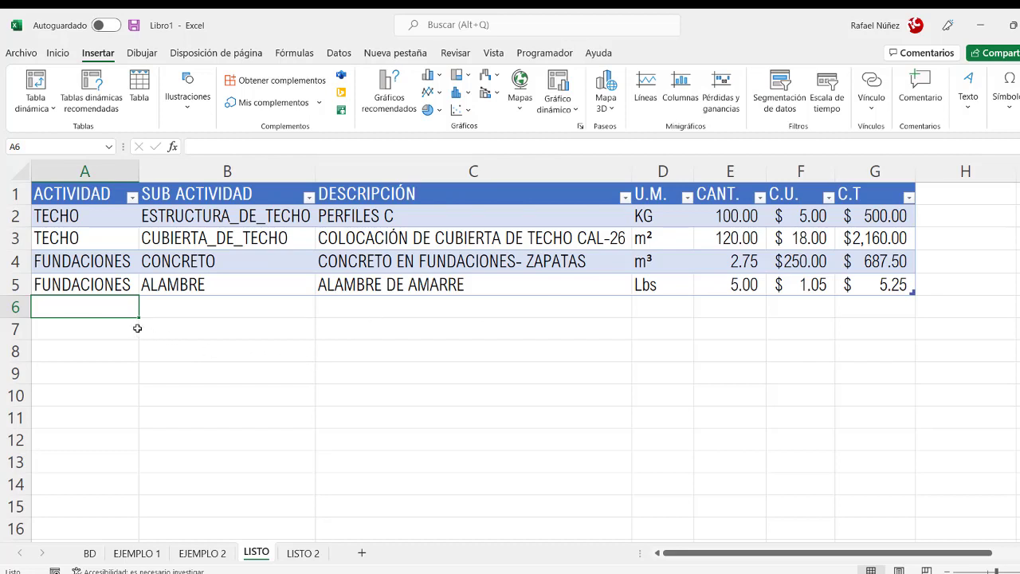
Pass through the BD and EJEMPLO 1 sheets, ending on the LISTO cost table
{"action": "left_click", "coordinate": [381, 305]}
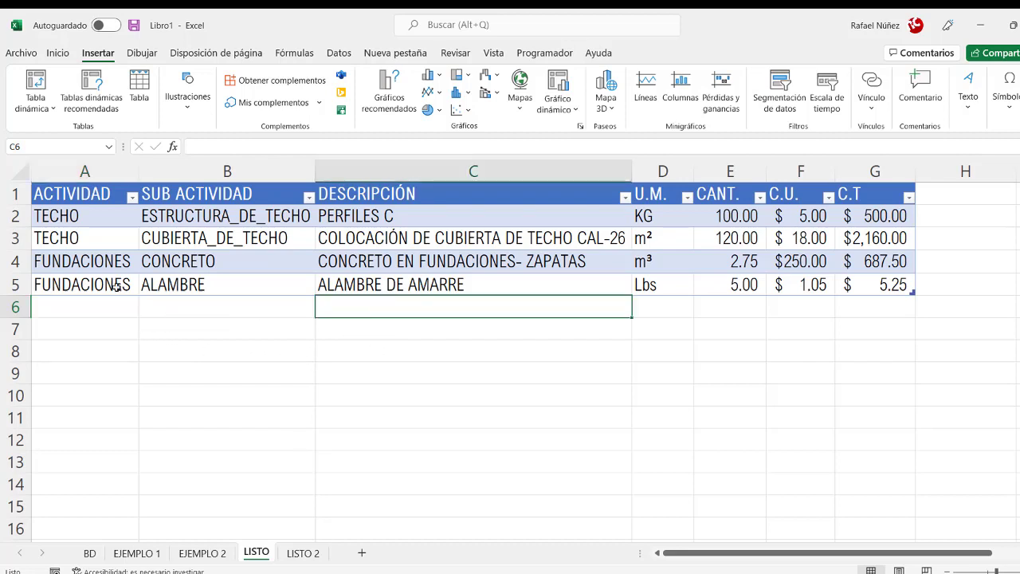
{"action": "left_click", "coordinate": [93, 554]}
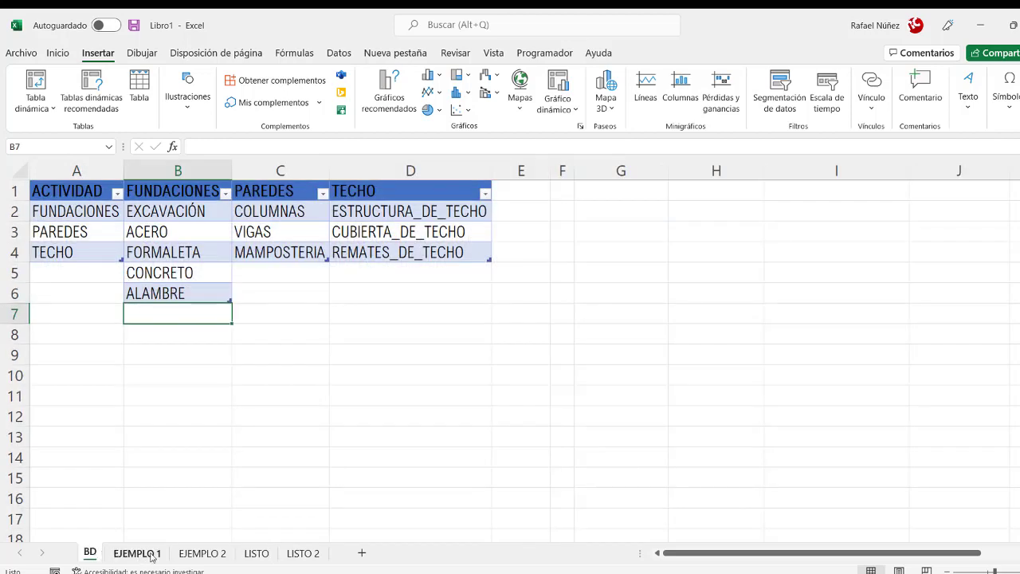
{"action": "left_click", "coordinate": [148, 554]}
{"action": "left_click", "coordinate": [257, 553]}
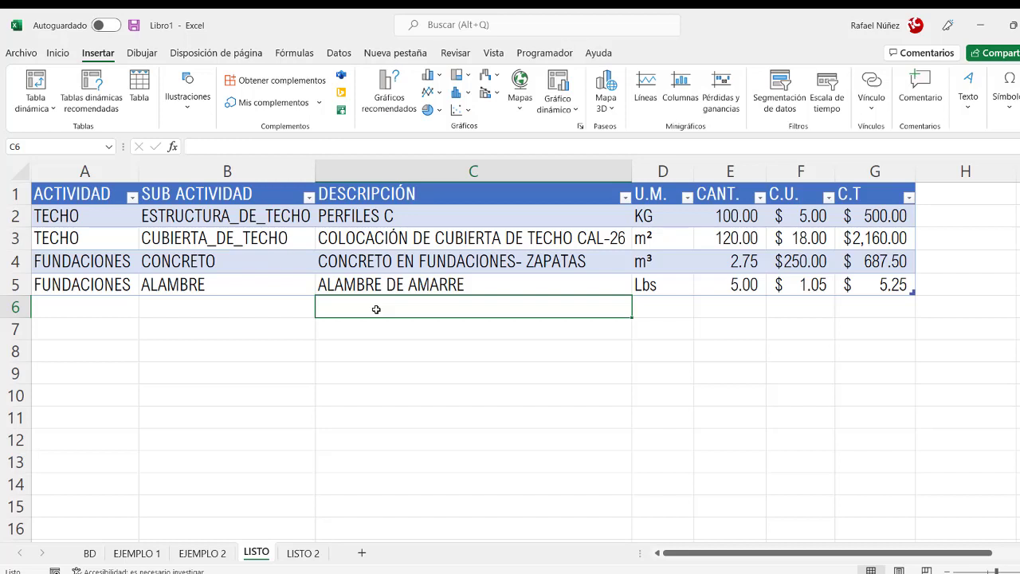
Enter CONCRETO C-01 as the row 6 description in C6, replacing the autocompleted text
{"action": "type", "text": "conc"}
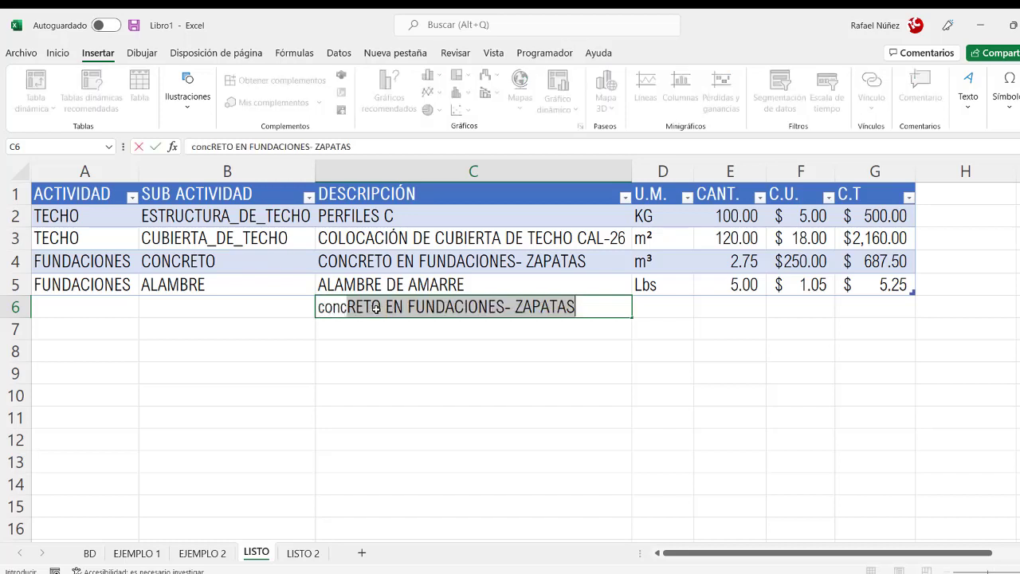
{"action": "type", "text": "reto"}
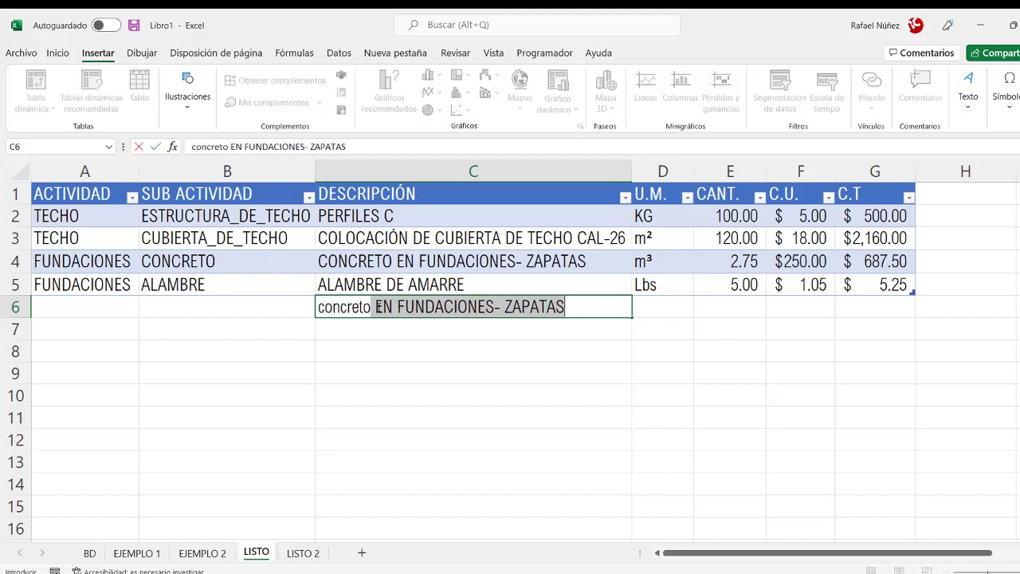
{"action": "left_click", "coordinate": [377, 309]}
{"action": "left_click_drag", "start_coordinate": [376, 309], "coordinate": [301, 304]}
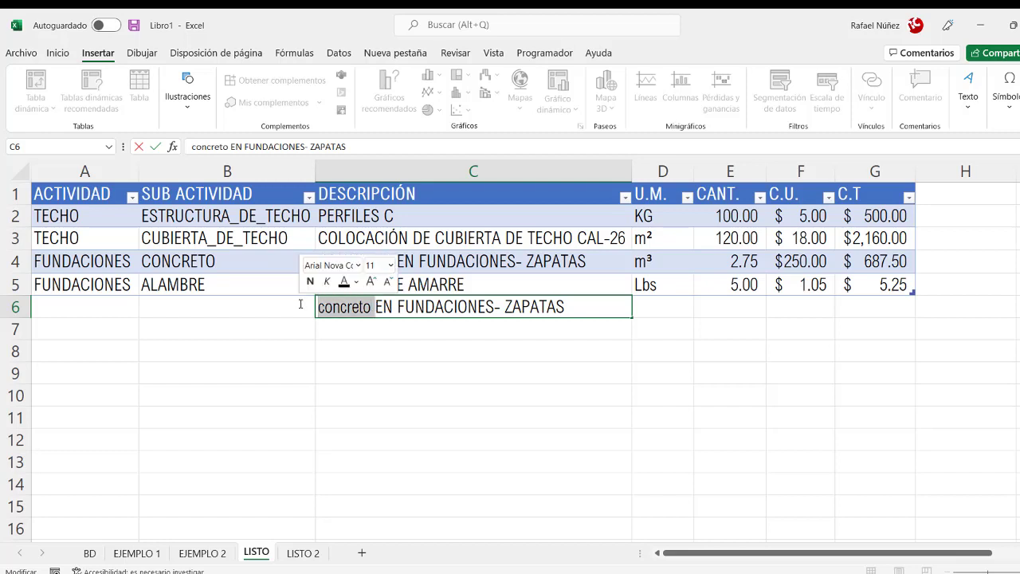
{"action": "type", "text": "CONC"}
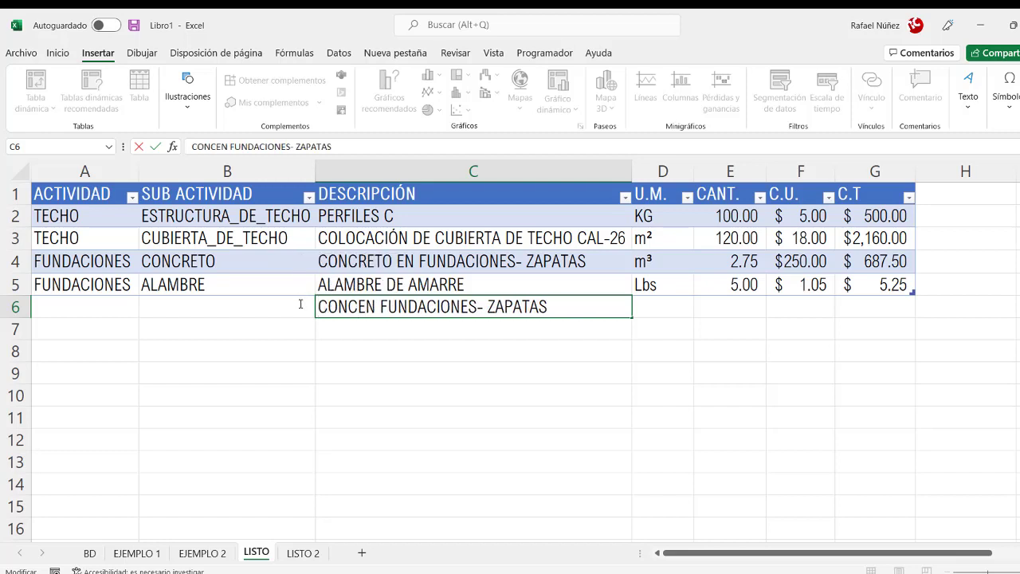
{"action": "type", "text": "RETO"}
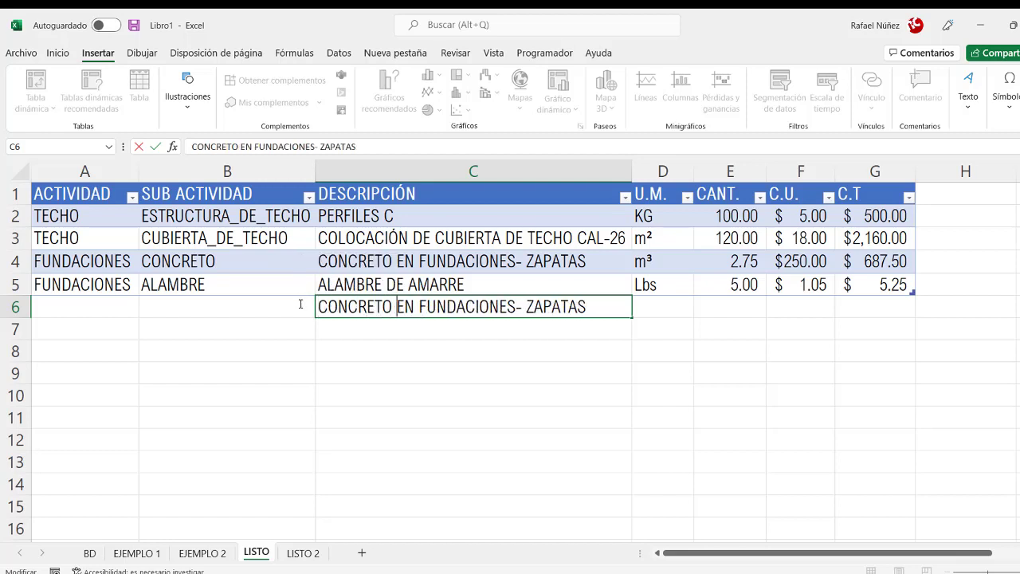
{"action": "key", "text": "Delete"}
{"action": "key", "text": "Delete"}
{"action": "key", "text": "Delete"}
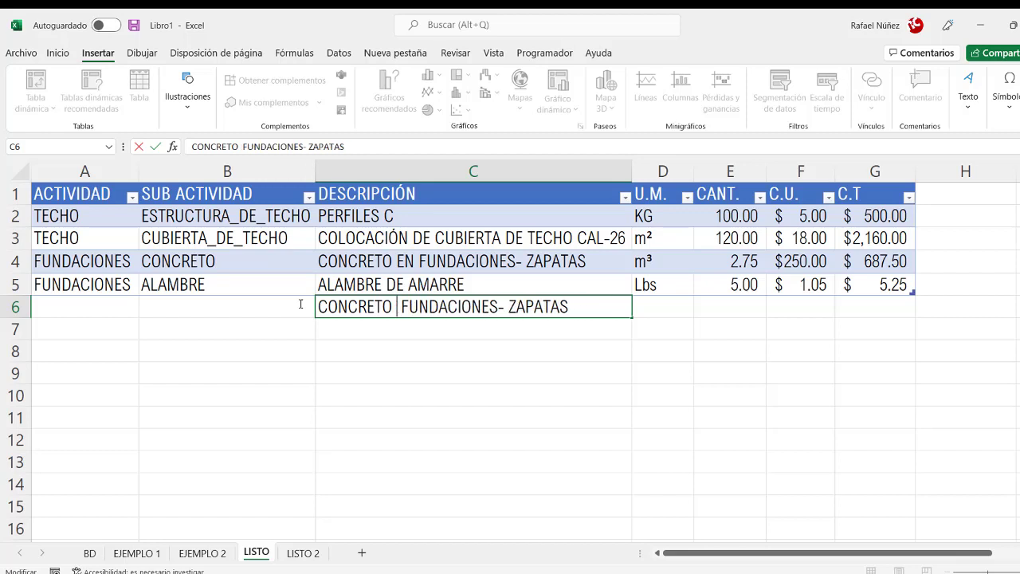
{"action": "key", "text": "Delete"}
{"action": "key", "text": "Delete"}
{"action": "key", "text": "Delete"}
{"action": "key", "text": "Delete"}
{"action": "key", "text": "Delete"}
{"action": "key", "text": "Delete"}
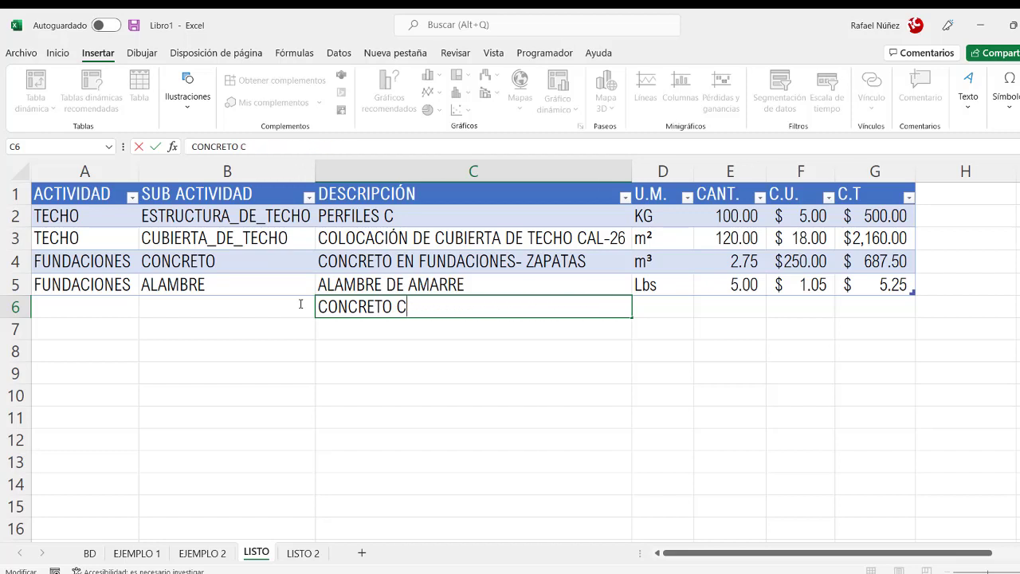
{"action": "type", "text": "-01"}
{"action": "key", "text": "Return"}
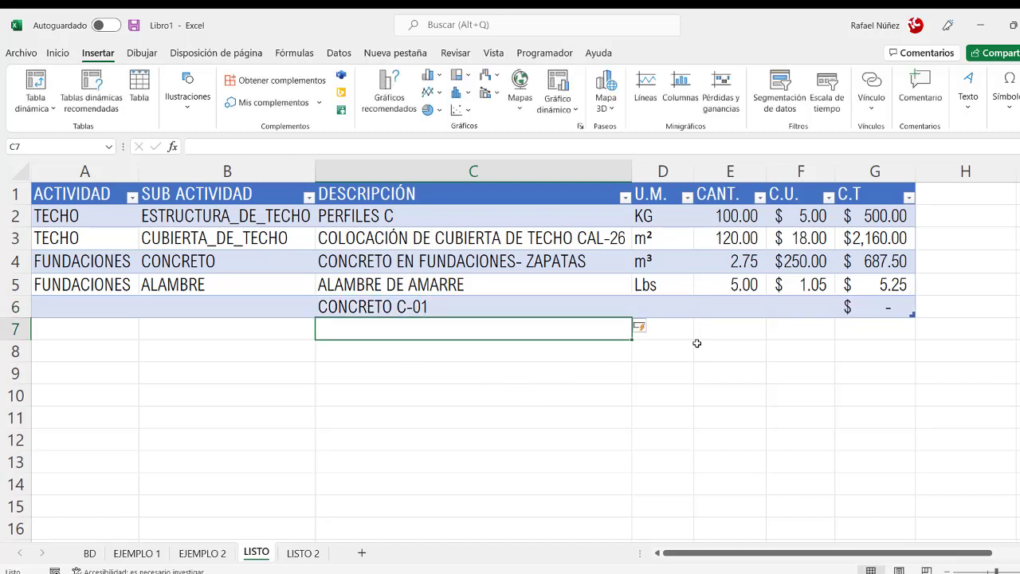
Set row 6's activity in A6 to PAREDES from its dropdown
{"action": "left_click", "coordinate": [896, 307]}
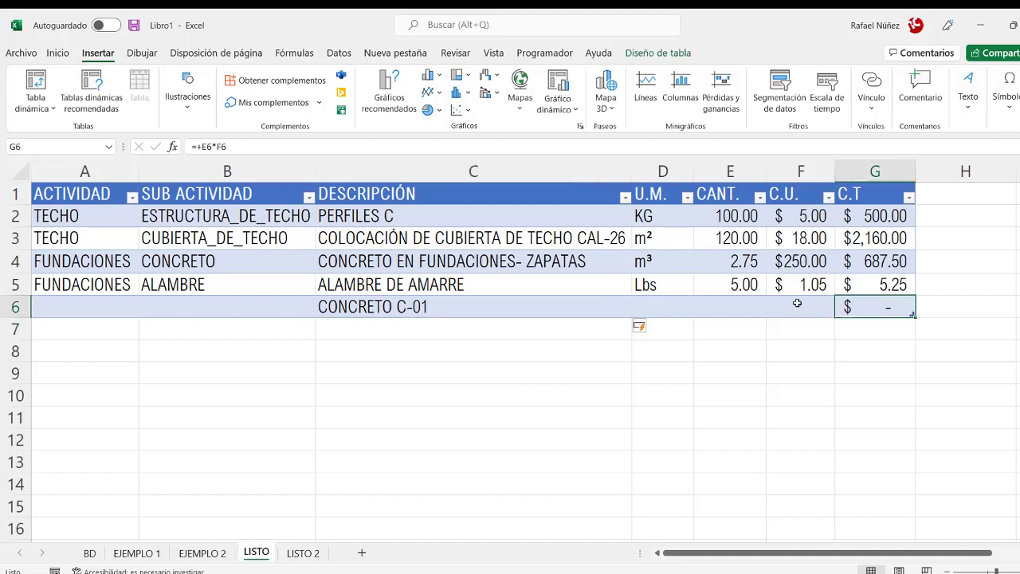
{"action": "left_click", "coordinate": [797, 303]}
{"action": "left_click", "coordinate": [676, 296]}
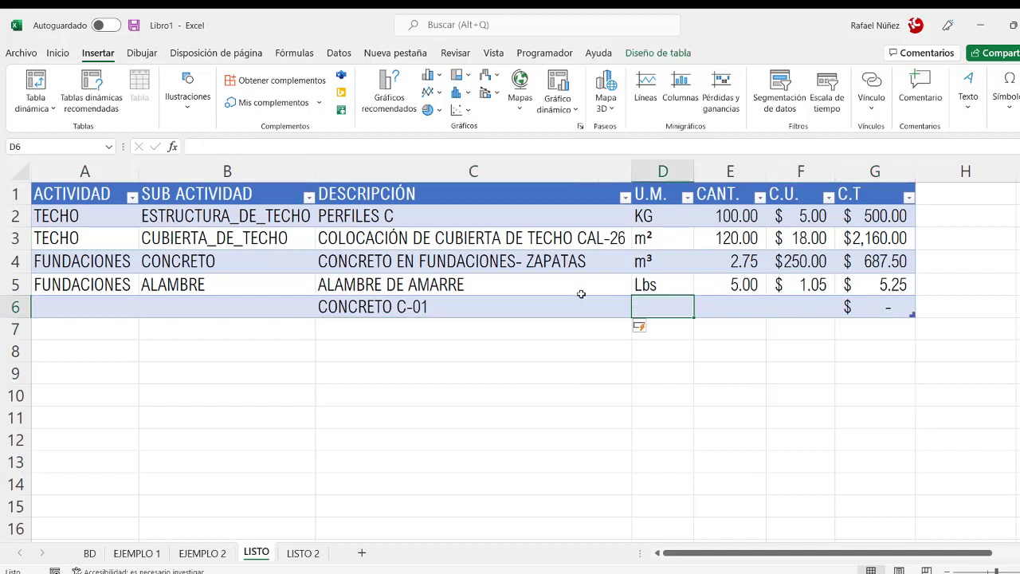
{"action": "left_click", "coordinate": [88, 301]}
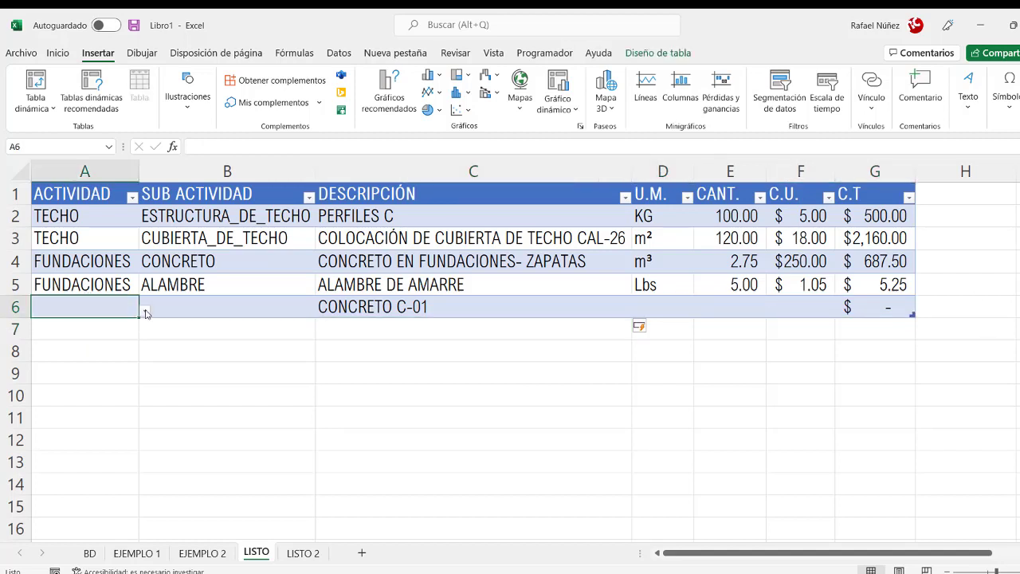
{"action": "left_click", "coordinate": [146, 314]}
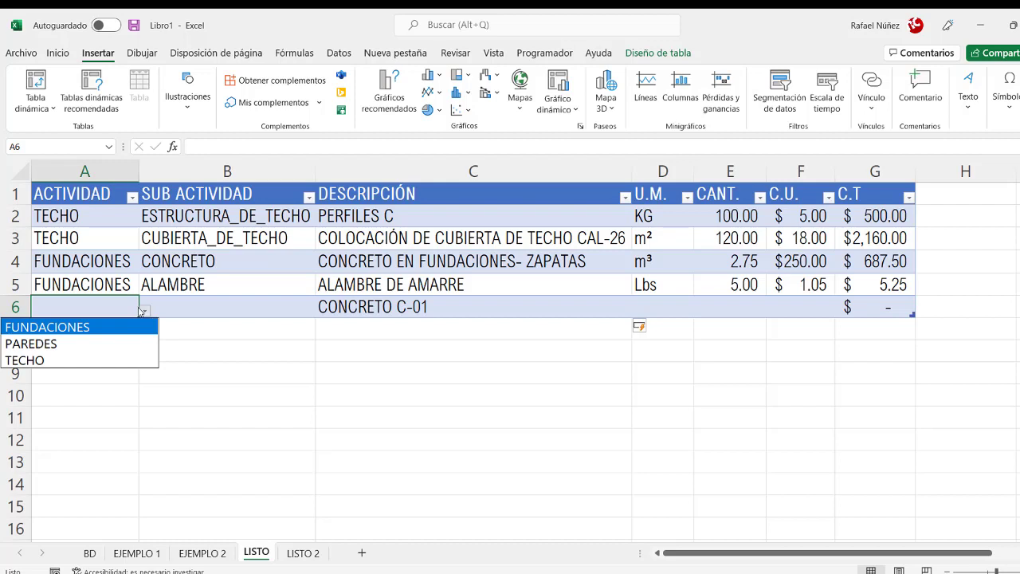
{"action": "left_click", "coordinate": [50, 347]}
Choose COLUMNAS as row 6's sub-activity in B6, then select the m³ unit in D4
{"action": "left_click", "coordinate": [212, 304]}
{"action": "left_click", "coordinate": [321, 315]}
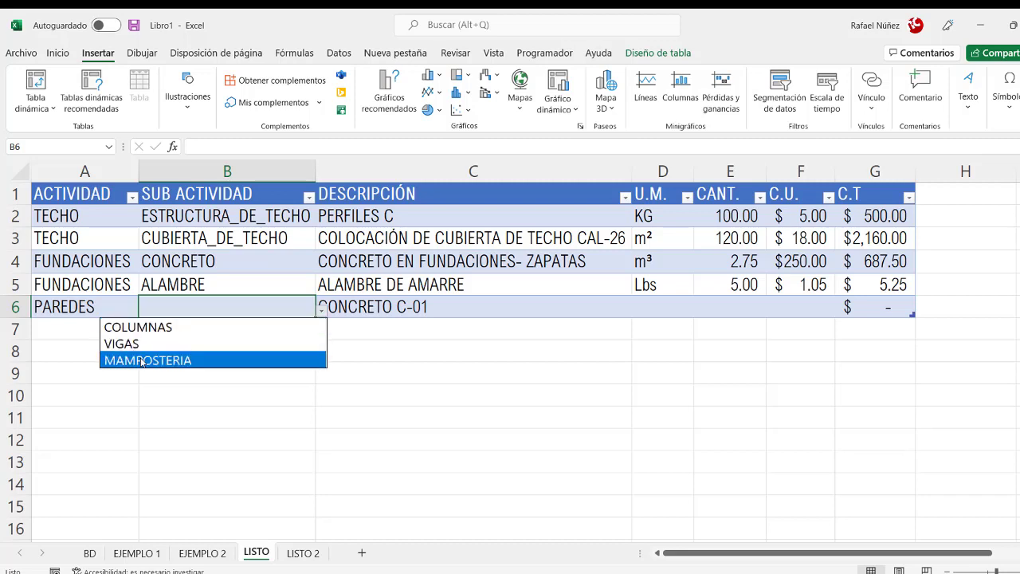
{"action": "left_click", "coordinate": [375, 310]}
{"action": "left_click", "coordinate": [430, 311]}
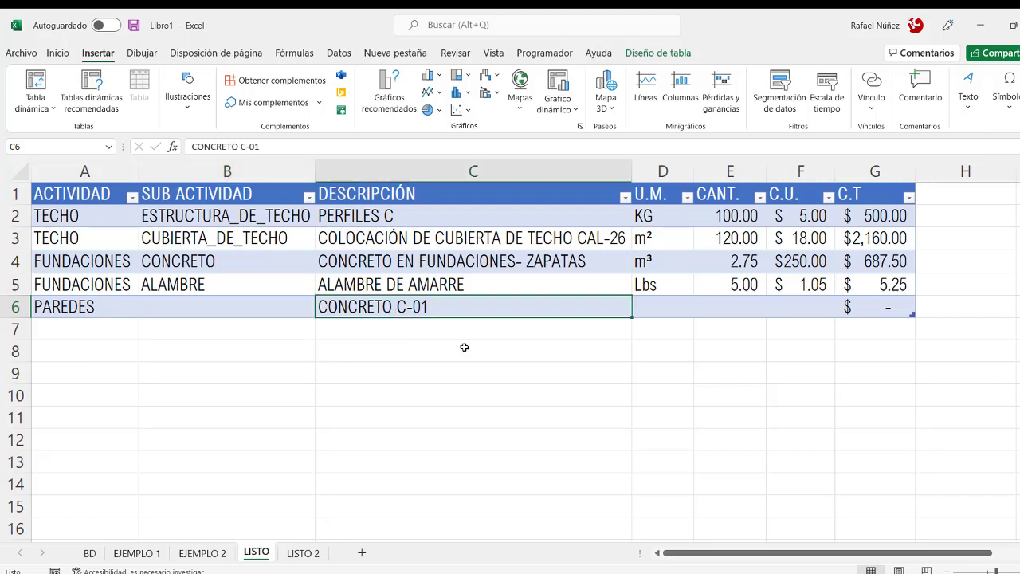
{"action": "left_click", "coordinate": [241, 305]}
{"action": "left_click", "coordinate": [322, 312]}
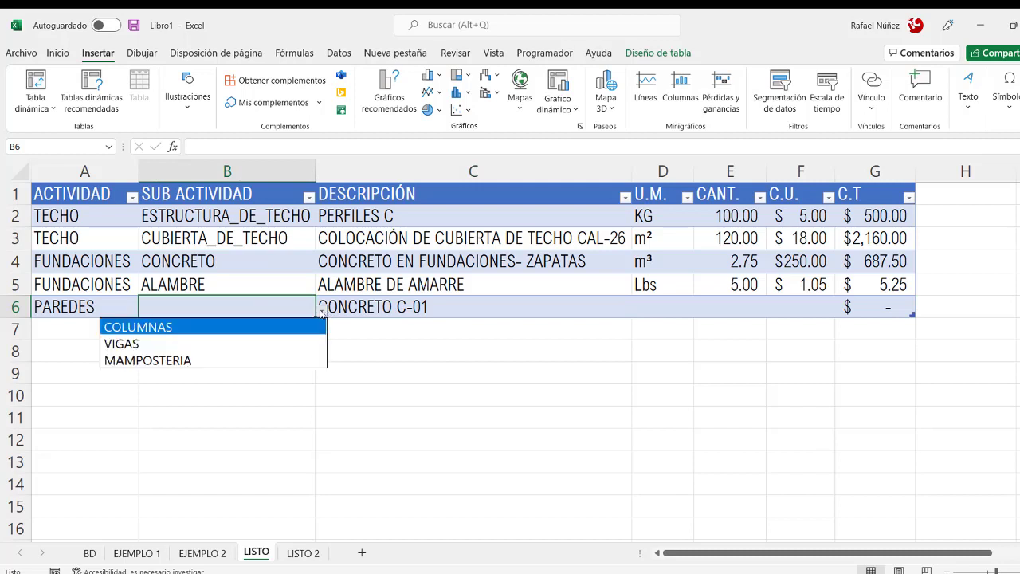
{"action": "left_click", "coordinate": [423, 306]}
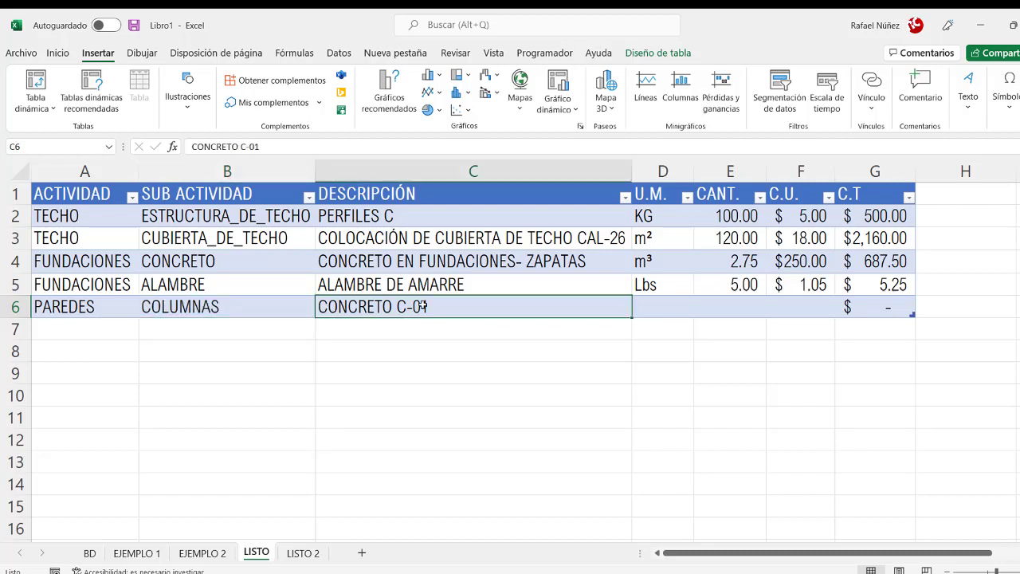
{"action": "left_click", "coordinate": [206, 307]}
{"action": "left_click", "coordinate": [80, 308]}
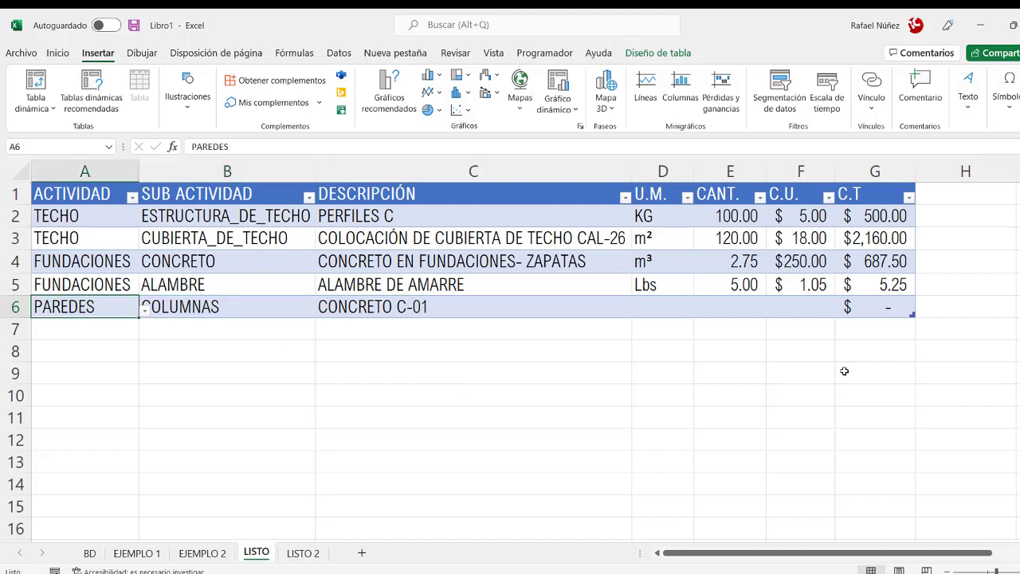
{"action": "left_click", "coordinate": [655, 310]}
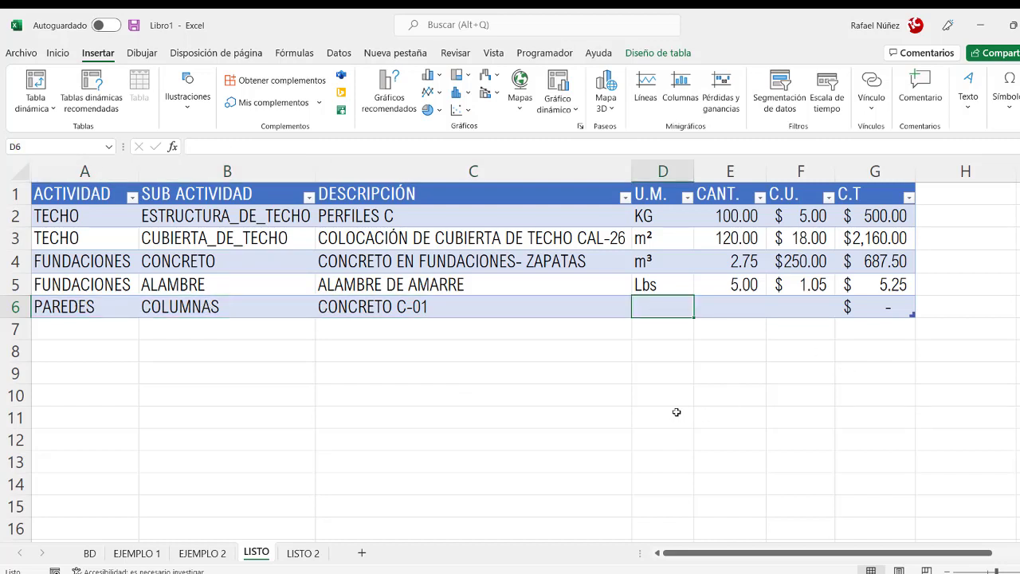
{"action": "left_click", "coordinate": [670, 266]}
Set D6's unit for CONCRETO C-01 to m³ from the unit dropdown
{"action": "right_click", "coordinate": [670, 266]}
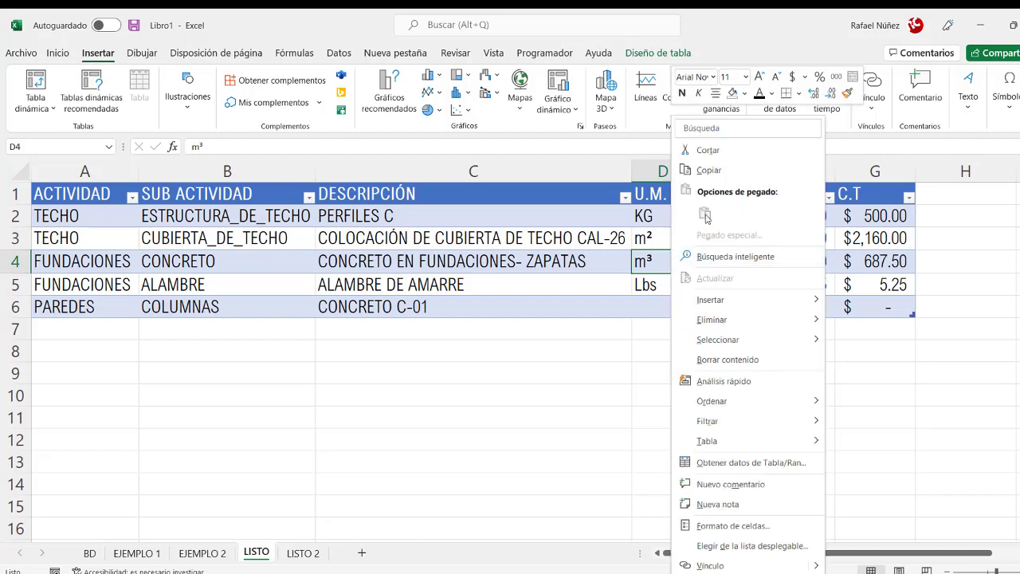
{"action": "left_click", "coordinate": [708, 170]}
{"action": "left_click", "coordinate": [678, 309]}
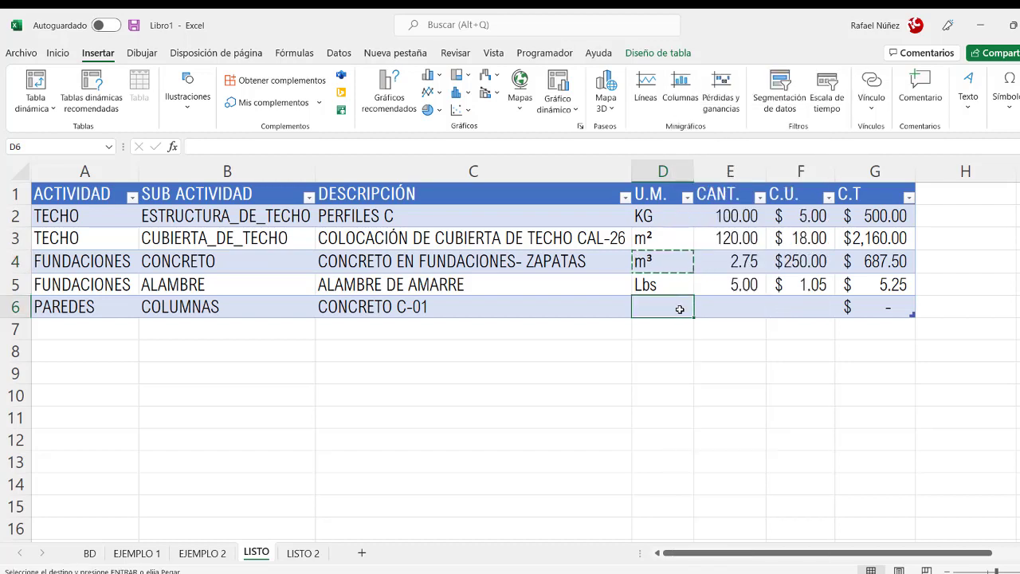
{"action": "key", "text": "Return"}
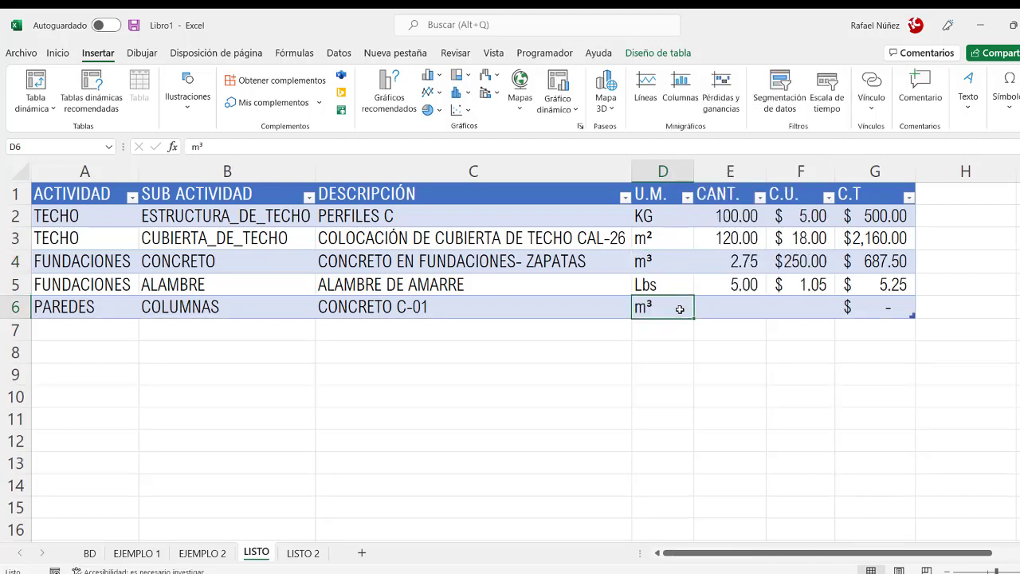
{"action": "key", "text": "ctrl+z"}
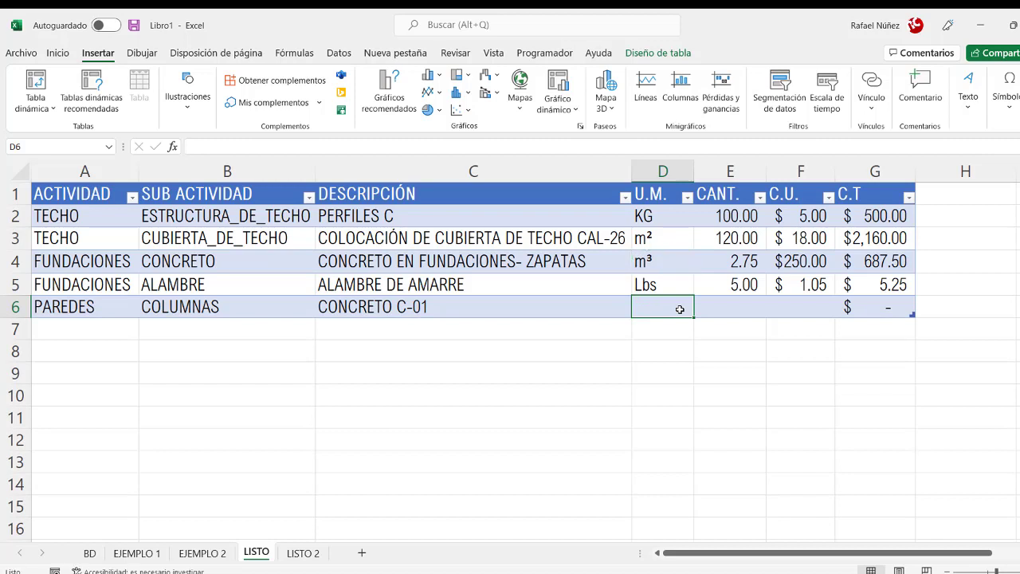
{"action": "key", "text": "alt+Down"}
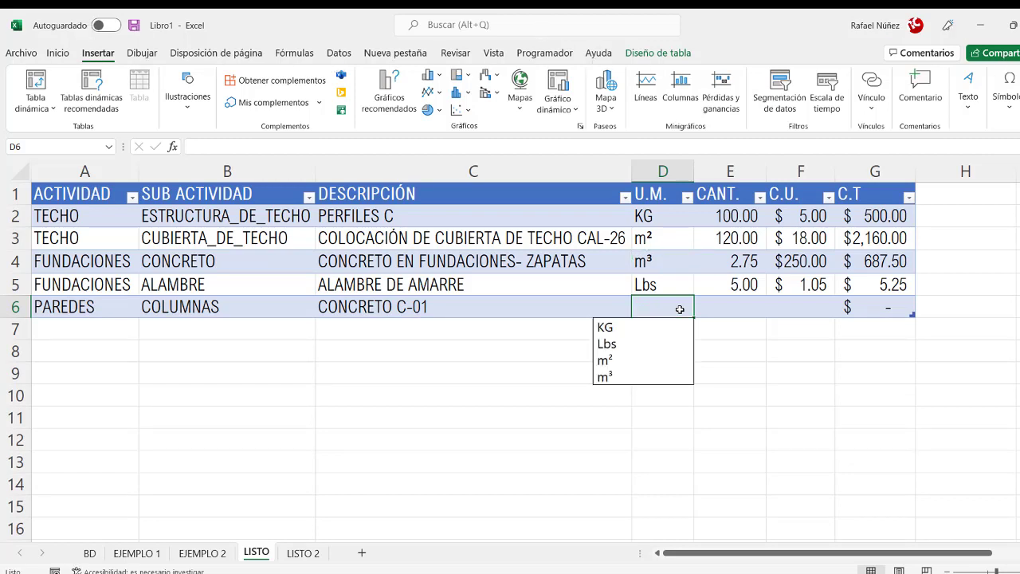
{"action": "key", "text": "Down"}
{"action": "key", "text": "Down"}
{"action": "key", "text": "Down"}
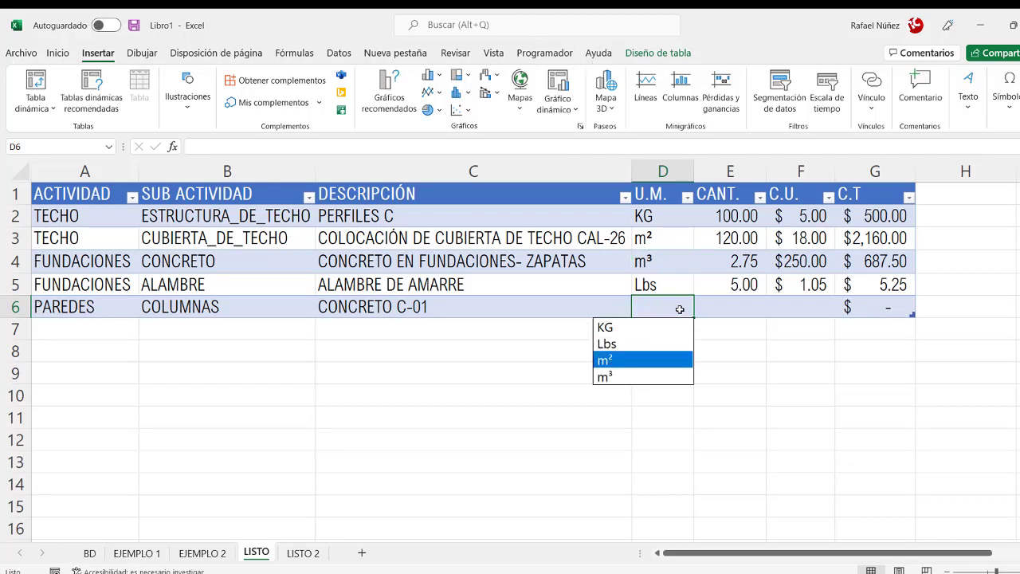
{"action": "key", "text": "Down"}
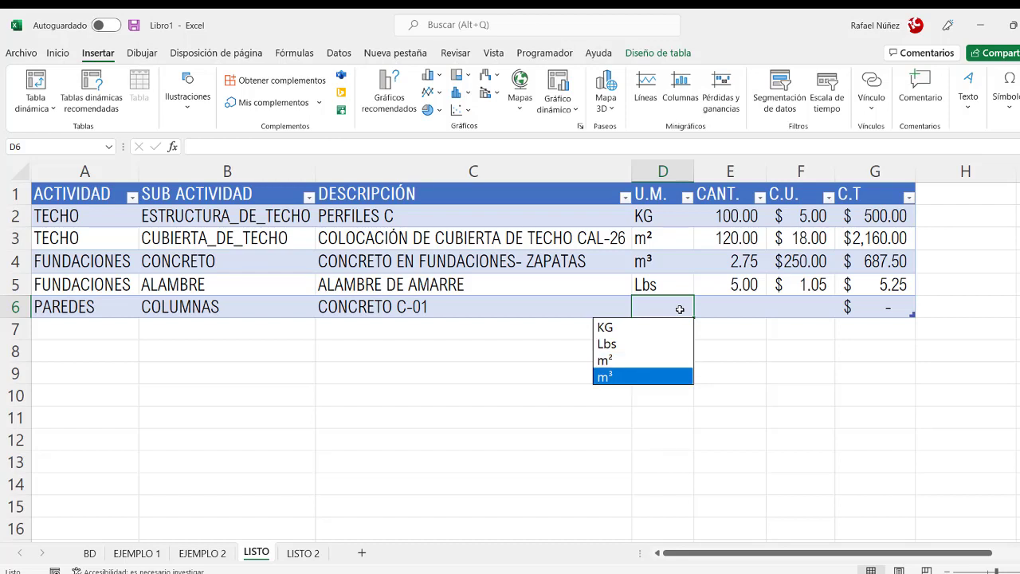
{"action": "key", "text": "Return"}
Give CONCRETO C-01 a quantity of 0.75 and unit cost of 250
{"action": "key", "text": "Tab"}
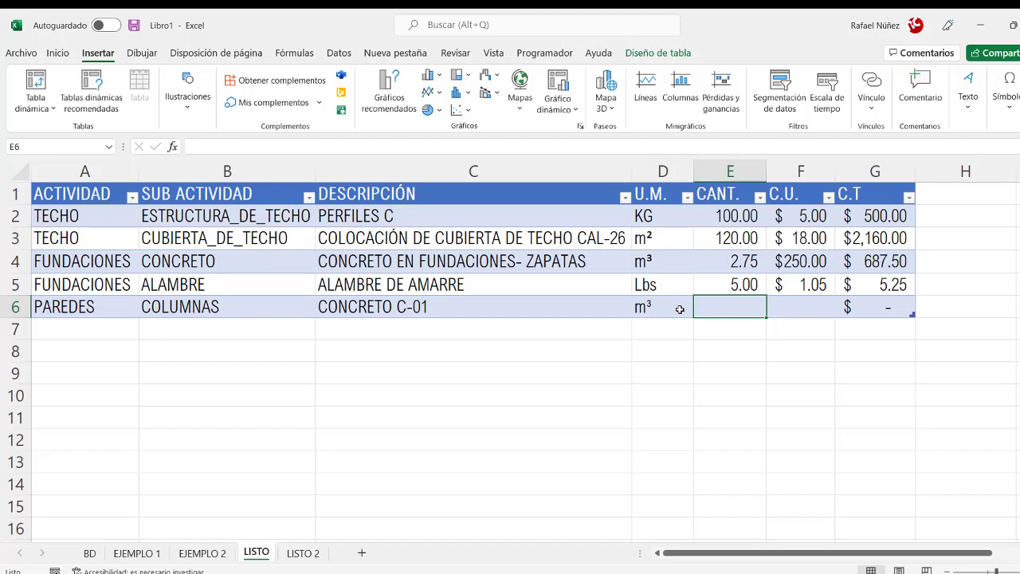
{"action": "type", "text": "0"}
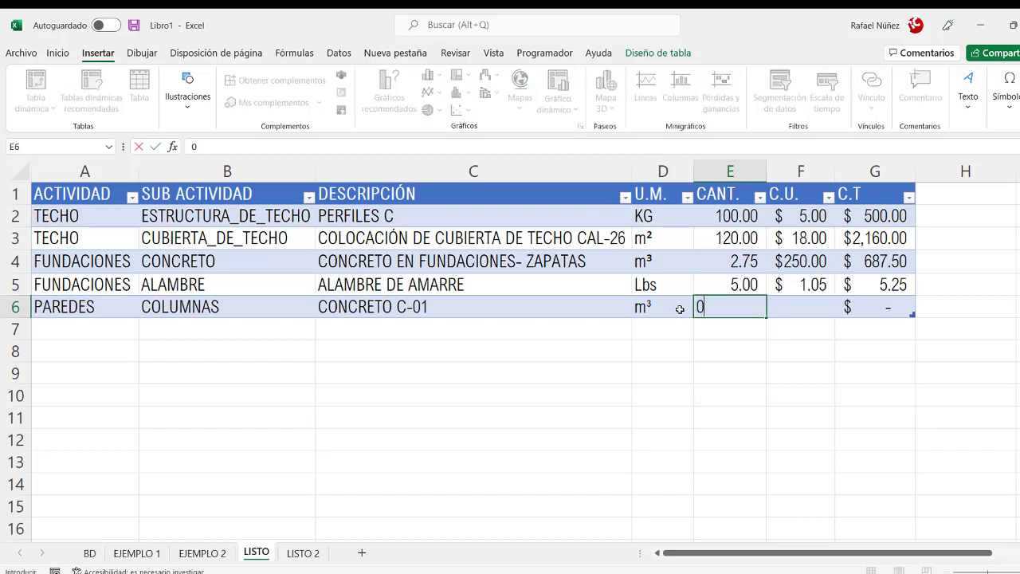
{"action": "type", "text": ".75"}
{"action": "key", "text": "Tab"}
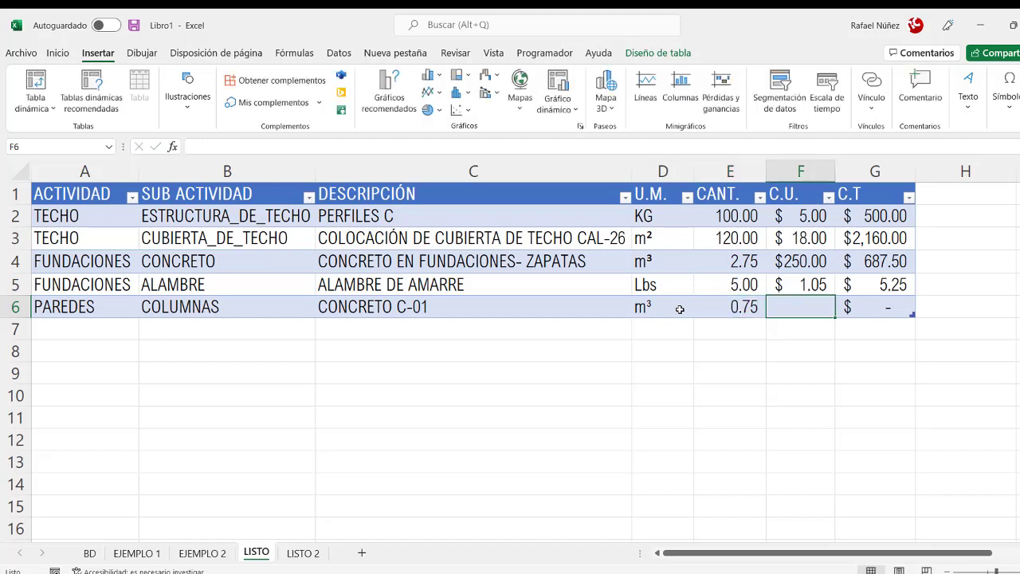
{"action": "type", "text": "2"}
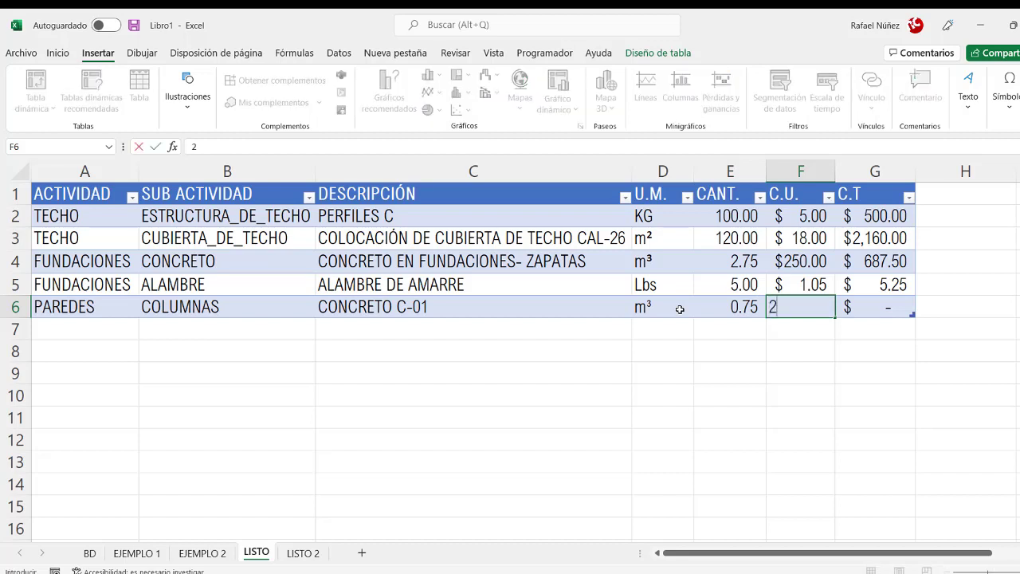
{"action": "type", "text": "$250"}
{"action": "key", "text": "Return"}
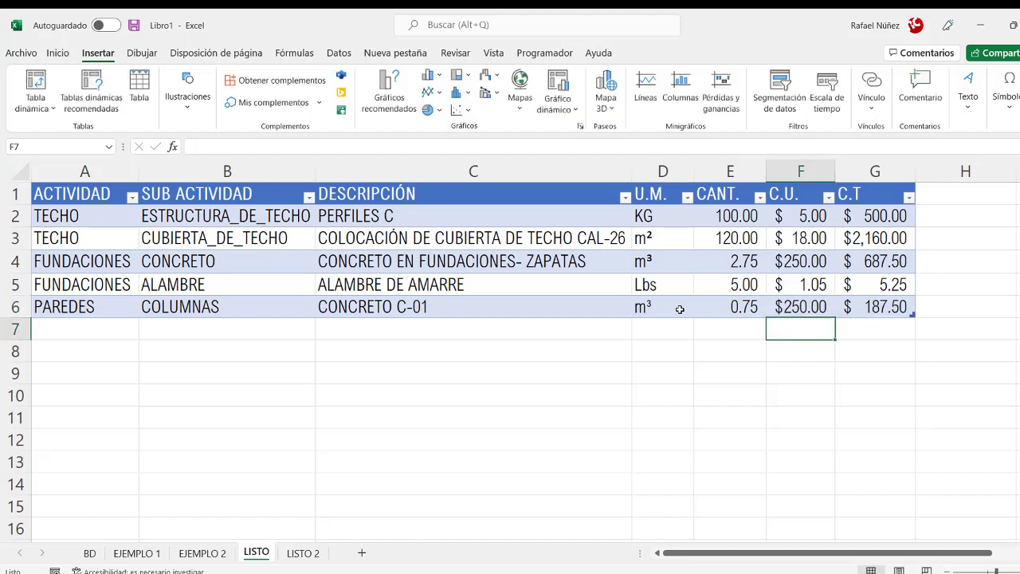
Add REPELLO as the row 7 description with unit m²
{"action": "left_click", "coordinate": [435, 327]}
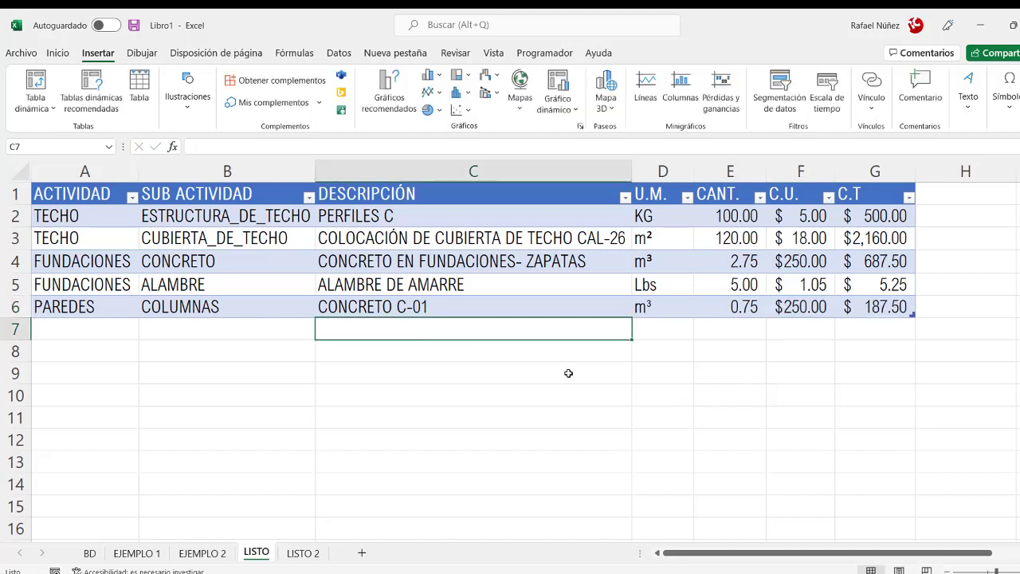
{"action": "type", "text": "REPEL"}
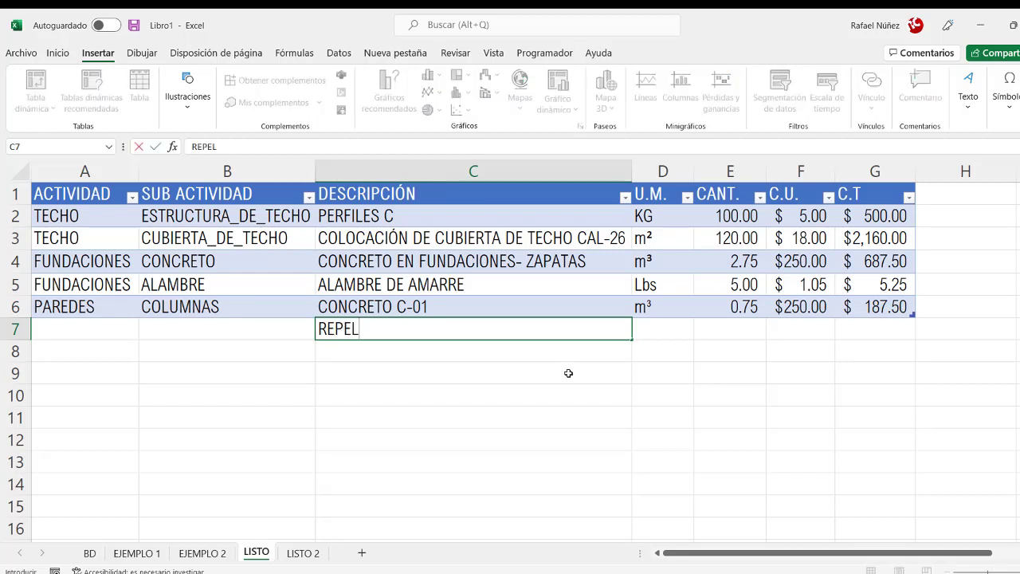
{"action": "type", "text": "LO"}
{"action": "key", "text": "Tab"}
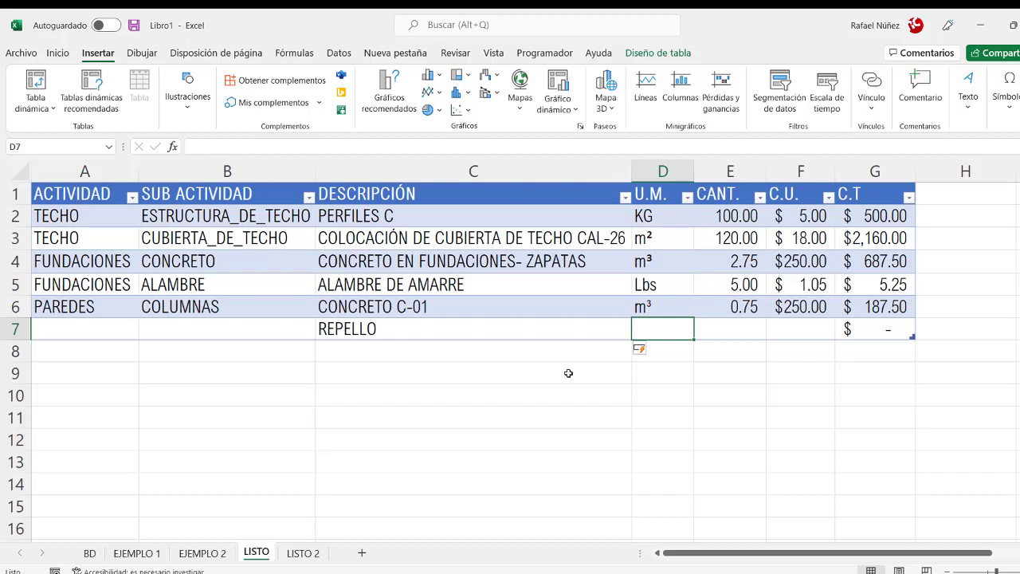
{"action": "key", "text": "alt+Down"}
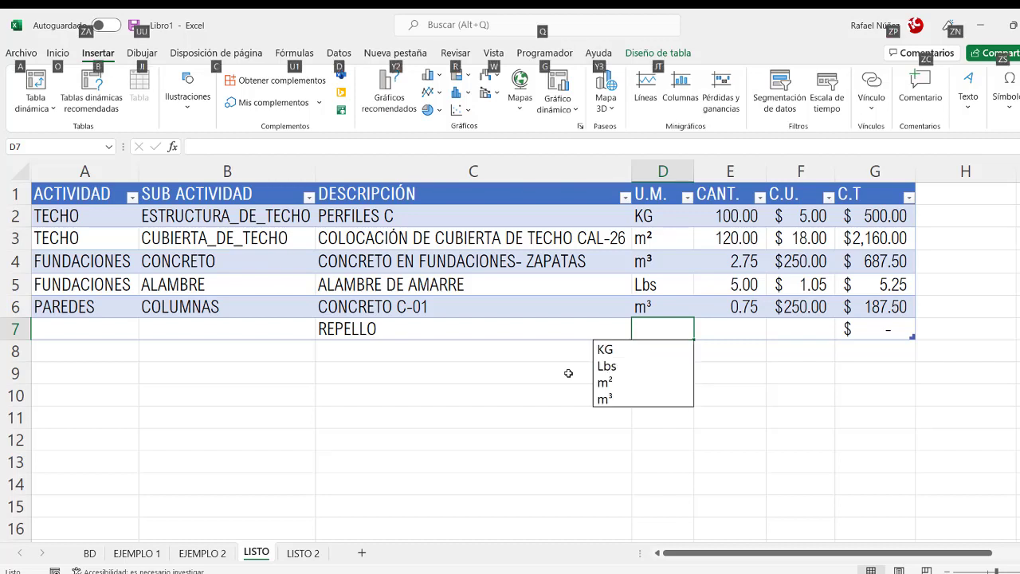
{"action": "key", "text": "Down"}
{"action": "key", "text": "Down"}
{"action": "key", "text": "Down"}
{"action": "key", "text": "Escape"}
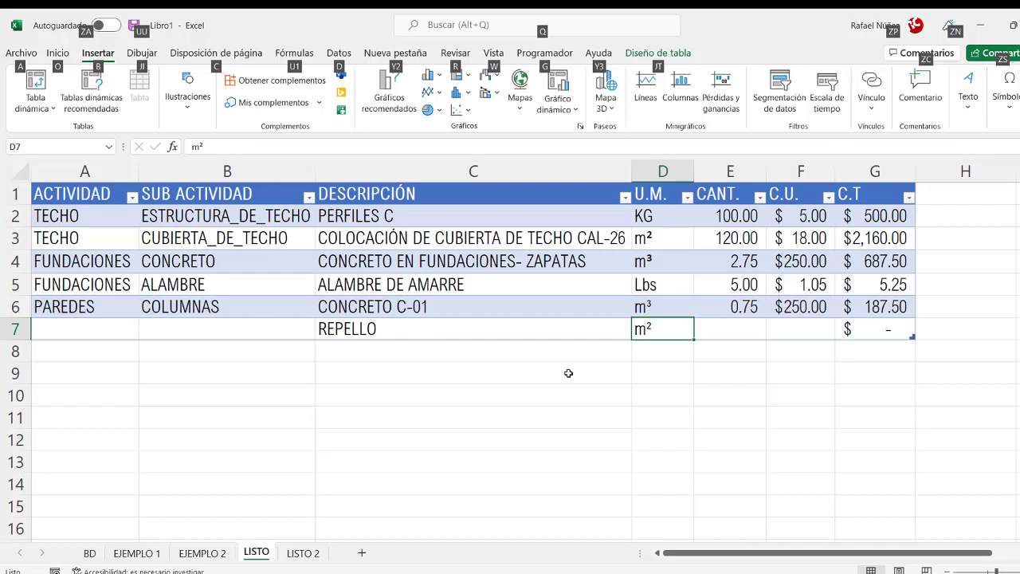
Enter quantity 8.5 and unit cost 8.5 for the REPELLO row
{"action": "key", "text": "Tab"}
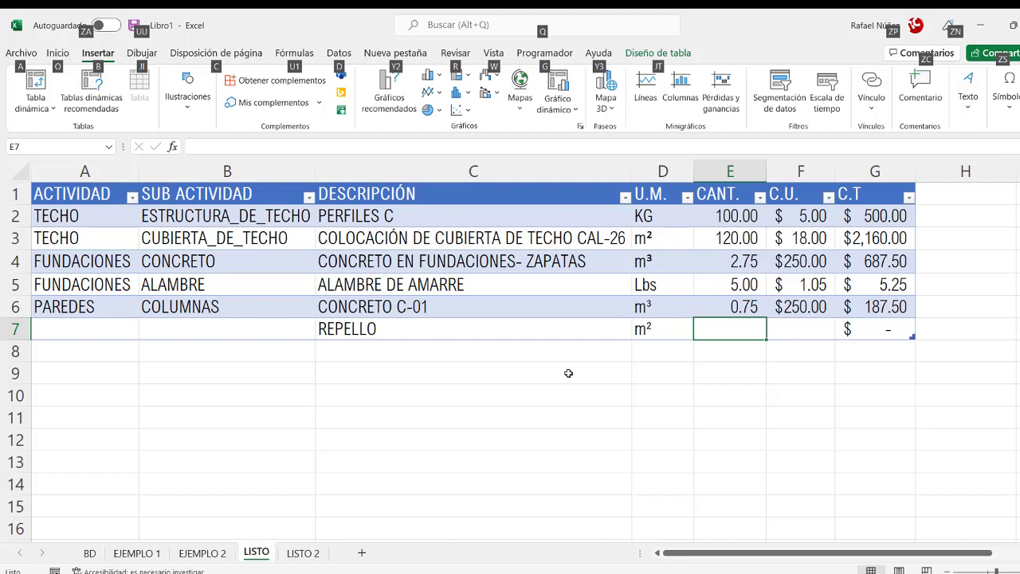
{"action": "type", "text": "8.5"}
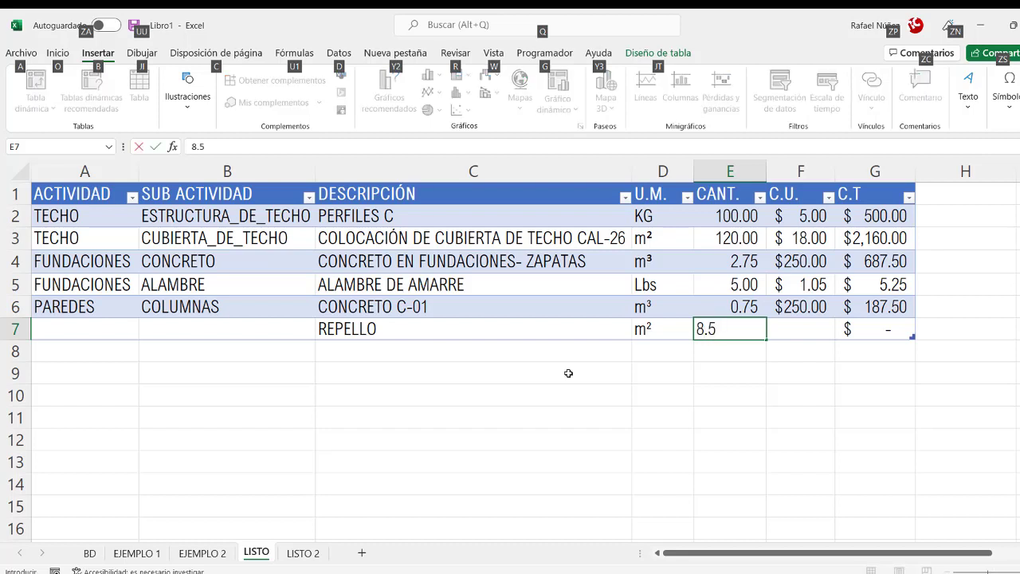
{"action": "key", "text": "Tab"}
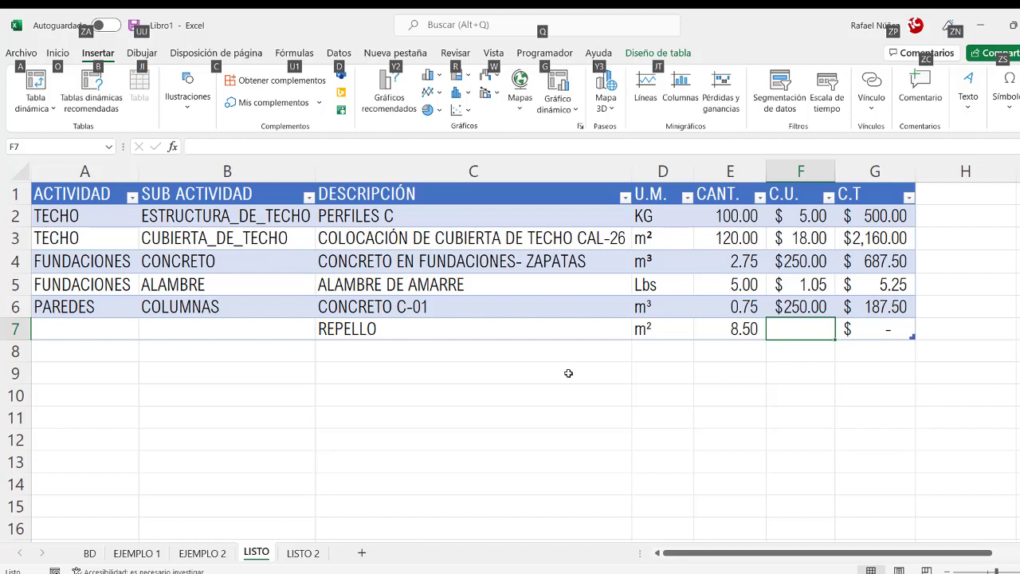
{"action": "type", "text": "8.5"}
{"action": "key", "text": "Return"}
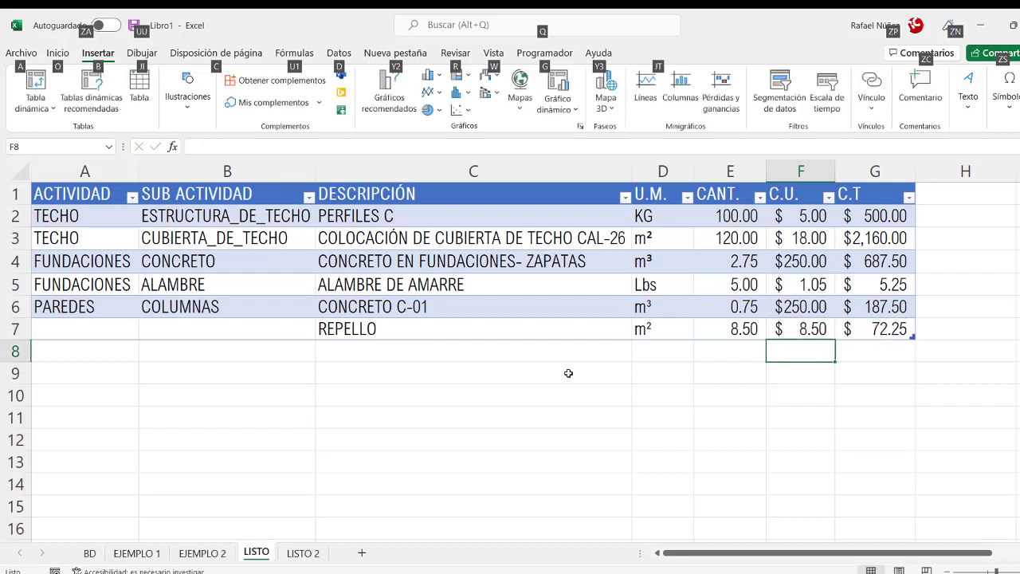
{"action": "key", "text": "Left"}
{"action": "key", "text": "Left"}
{"action": "key", "text": "Left"}
{"action": "key", "text": "Left"}
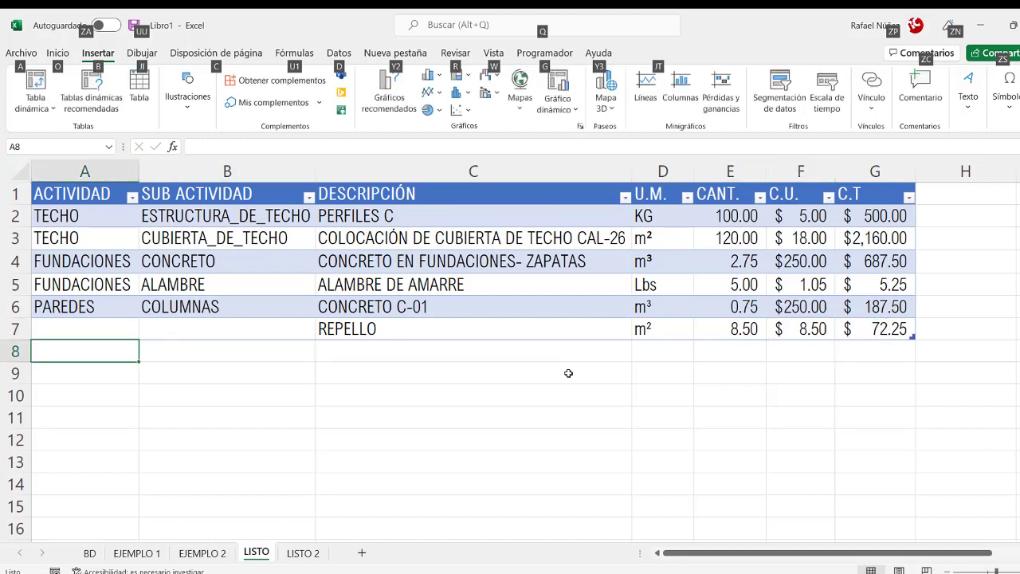
{"action": "key", "text": "Up"}
{"action": "key", "text": "Right"}
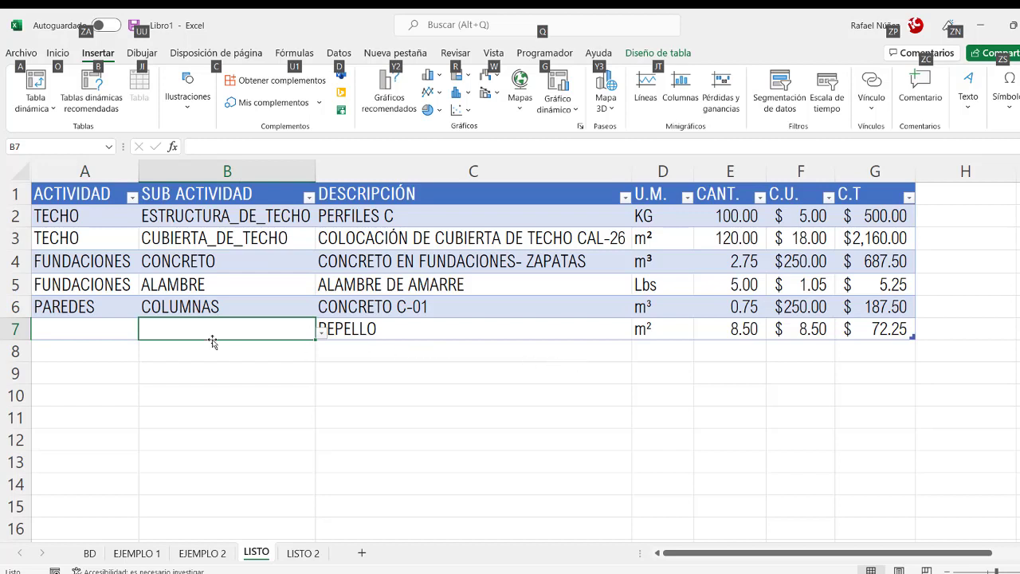
Choose PAREDES as the REPELLO row's activity in A7
{"action": "left_click", "coordinate": [107, 322]}
{"action": "left_click", "coordinate": [234, 324]}
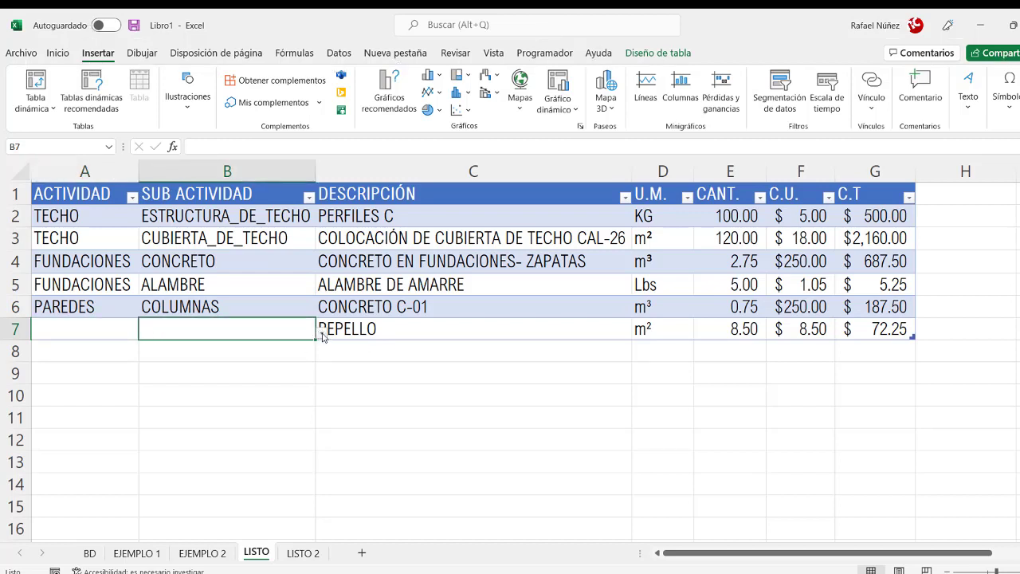
{"action": "left_click", "coordinate": [119, 327]}
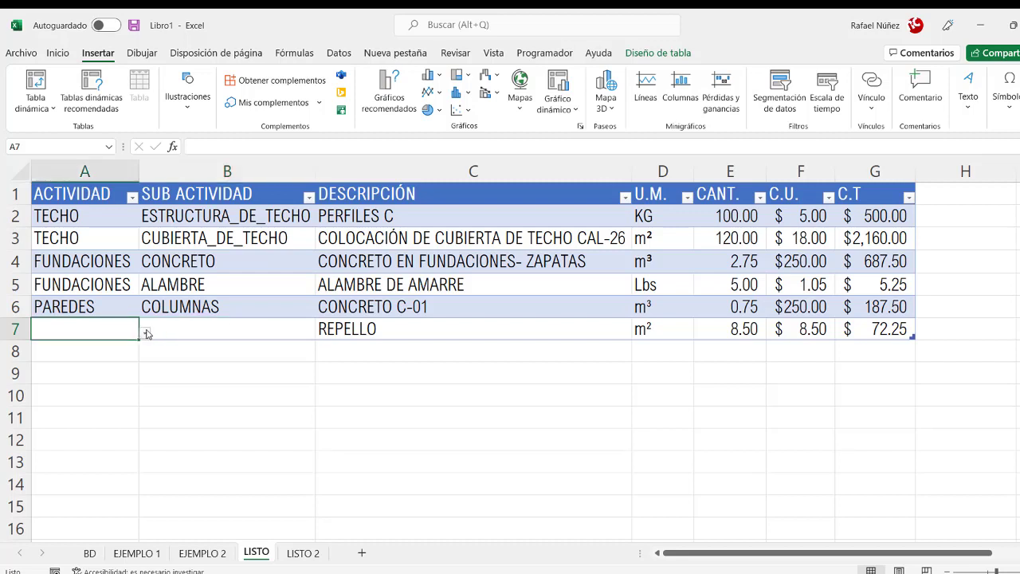
{"action": "left_click", "coordinate": [216, 330]}
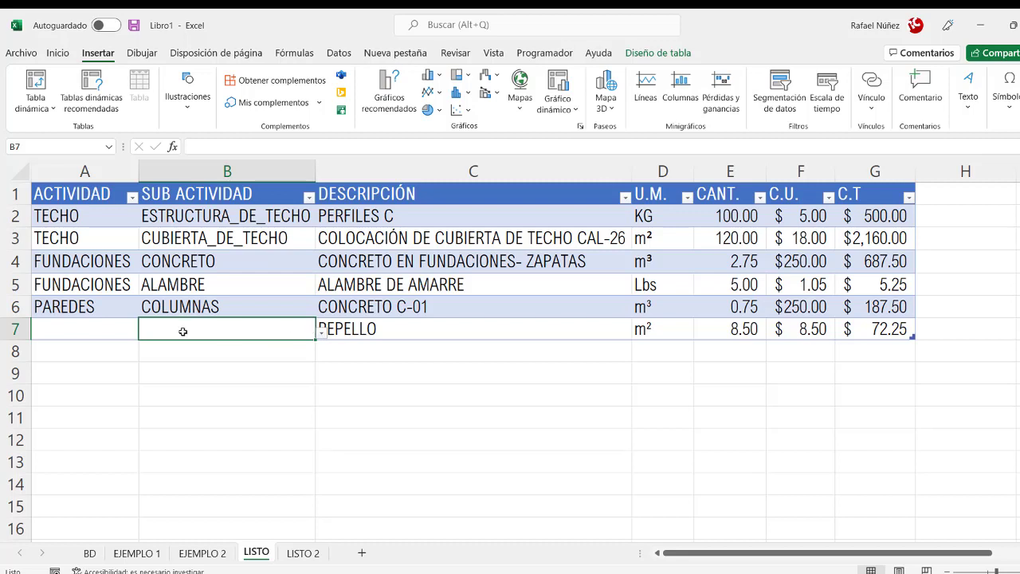
{"action": "left_click", "coordinate": [119, 328]}
{"action": "left_click", "coordinate": [146, 336]}
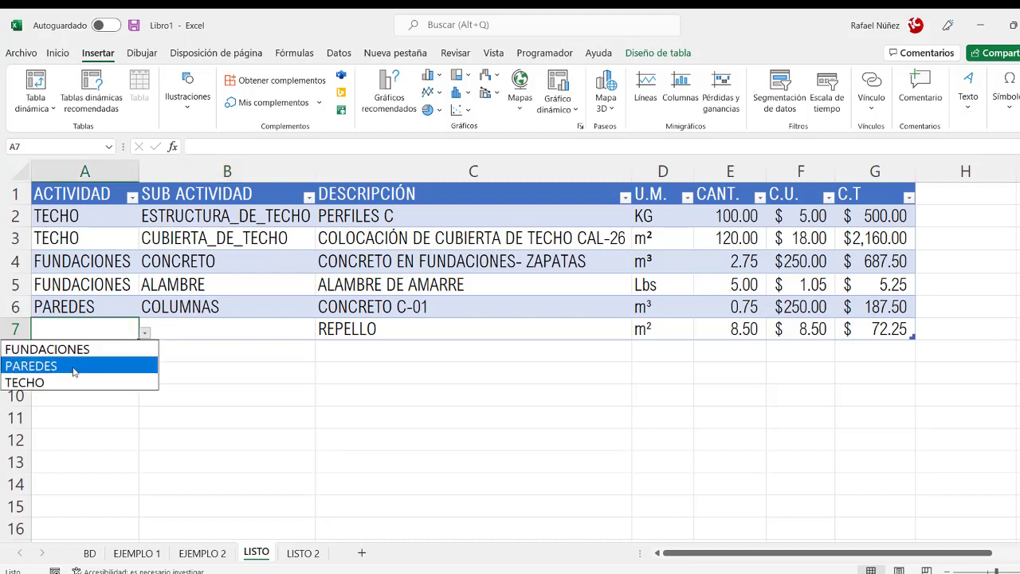
{"action": "left_click", "coordinate": [96, 363]}
Check B7's sub-activity choices, then switch to the BD sheet of lists
{"action": "left_click", "coordinate": [209, 330]}
{"action": "left_click", "coordinate": [323, 334]}
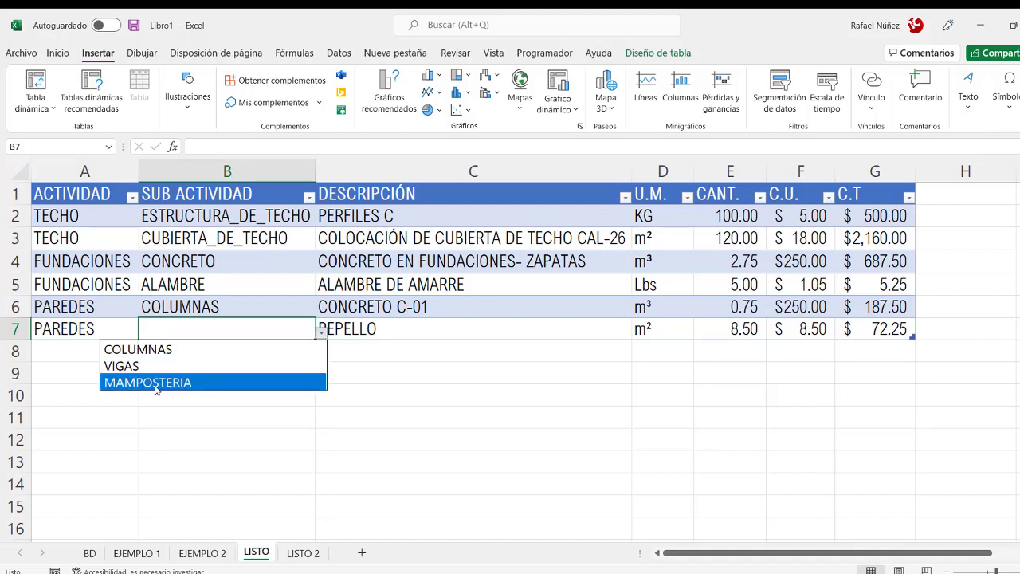
{"action": "left_click", "coordinate": [154, 422]}
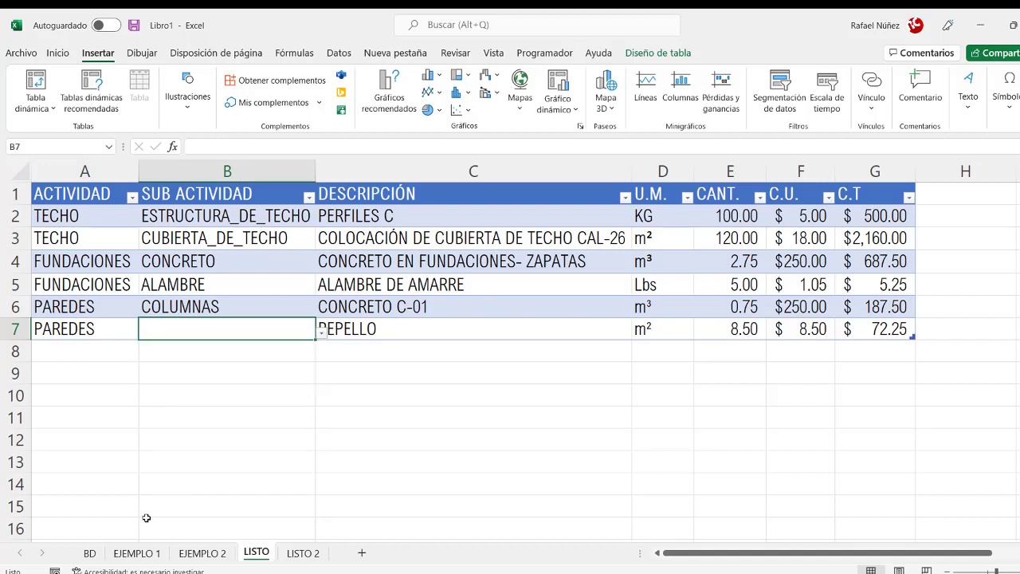
{"action": "left_click", "coordinate": [91, 554]}
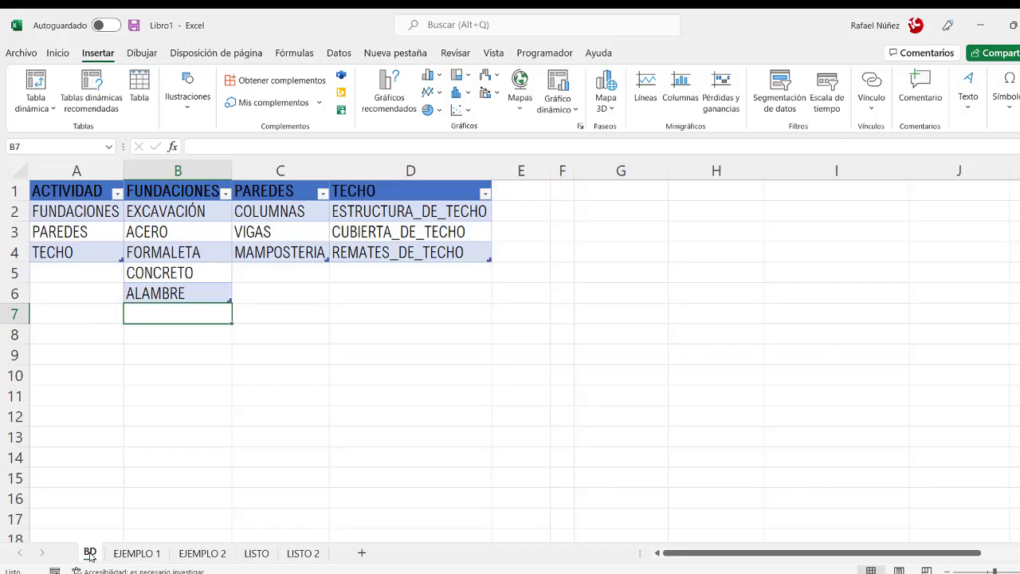
Add ACABADOS below MAMPOSTERIA in BD's PAREDES list and return to LISTO
{"action": "left_click", "coordinate": [289, 276]}
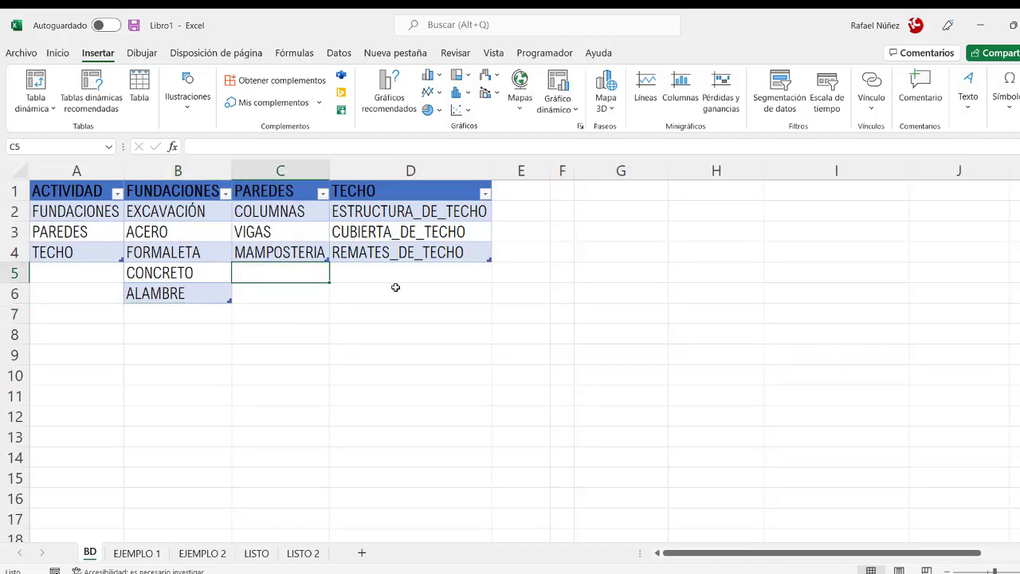
{"action": "type", "text": "ACABA"}
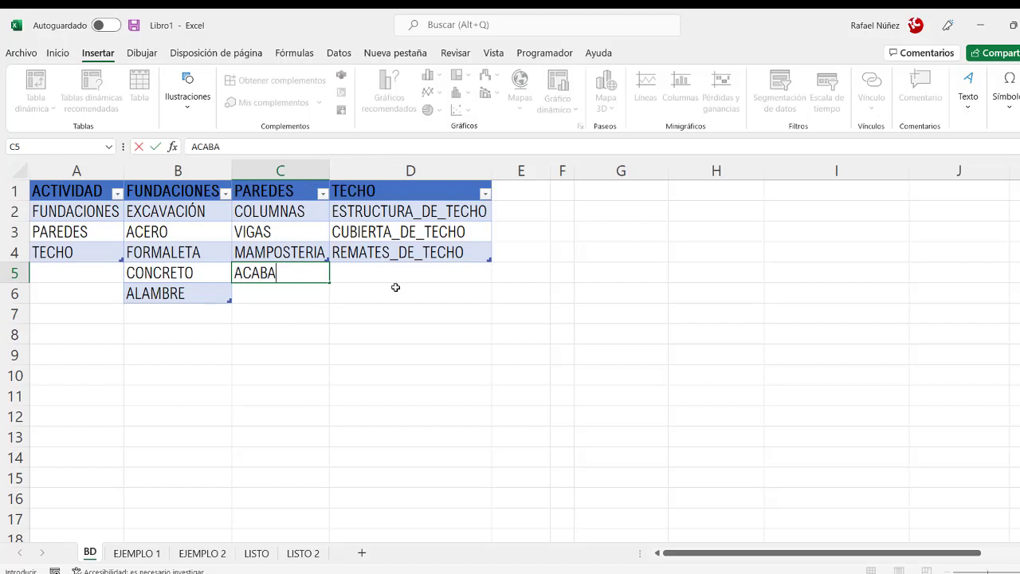
{"action": "type", "text": "DOS"}
{"action": "key", "text": "Return"}
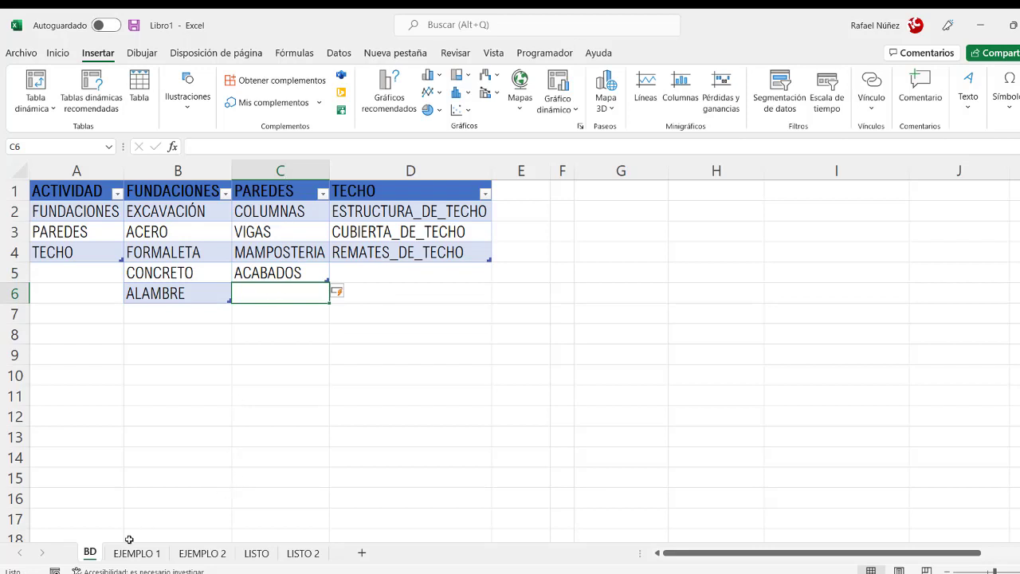
{"action": "left_click", "coordinate": [256, 554]}
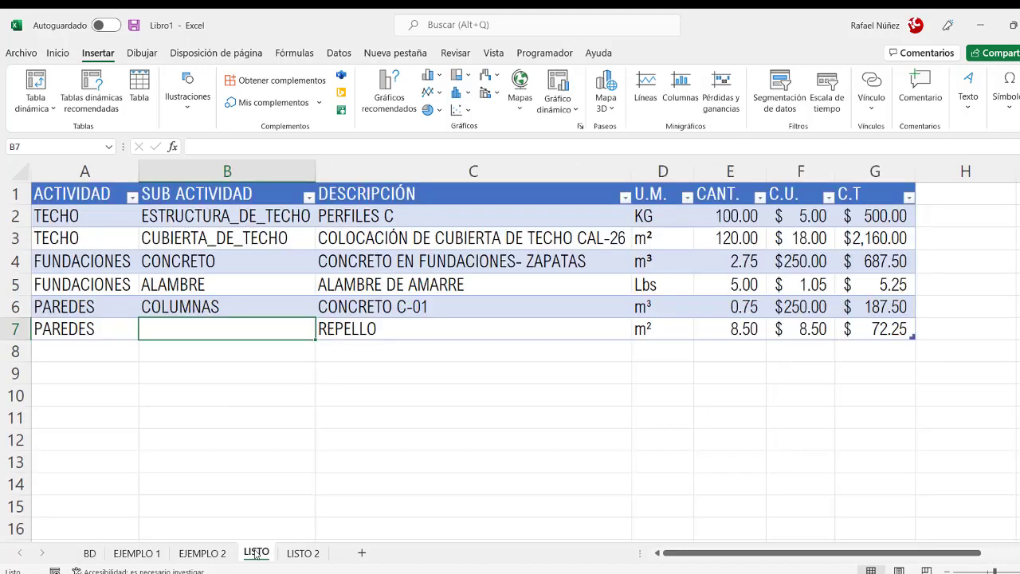
Pick ACABADOS from B7's dropdown as the REPELLO sub-activity
{"action": "left_click", "coordinate": [322, 334]}
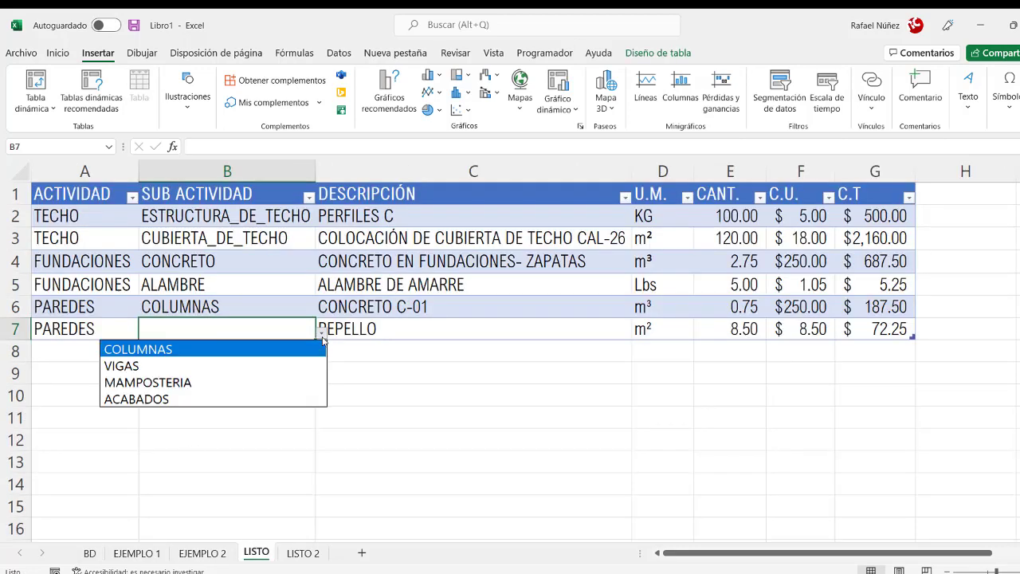
{"action": "left_click", "coordinate": [196, 401]}
{"action": "left_click", "coordinate": [250, 414]}
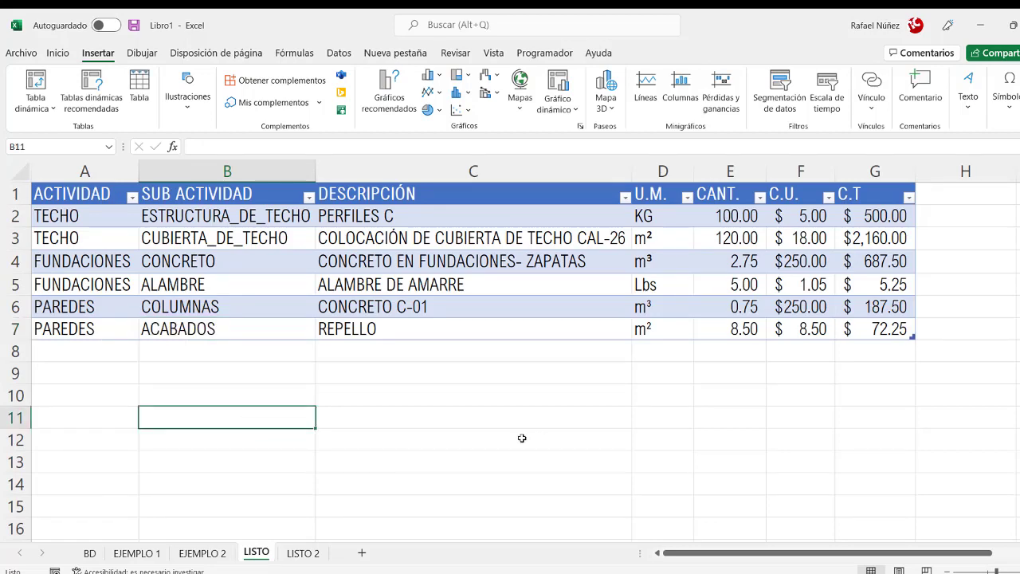
{"action": "mouse_move", "coordinate": [85, 197]}
{"action": "left_mouse_down"}
{"action": "mouse_move", "coordinate": [333, 222]}
{"action": "mouse_move", "coordinate": [885, 335]}
{"action": "left_mouse_up"}
{"action": "left_click", "coordinate": [346, 445]}
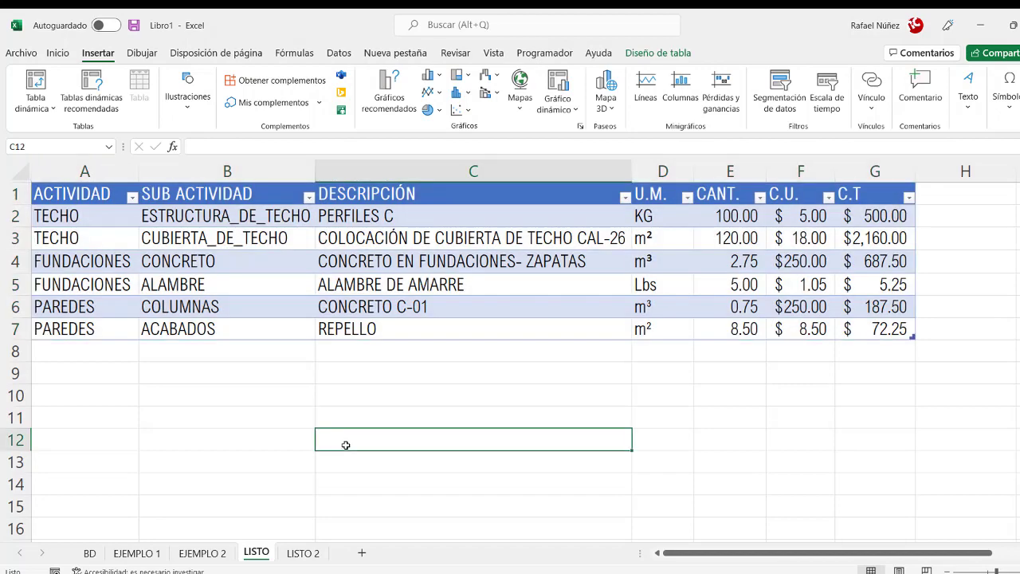
{"action": "left_click", "coordinate": [379, 231]}
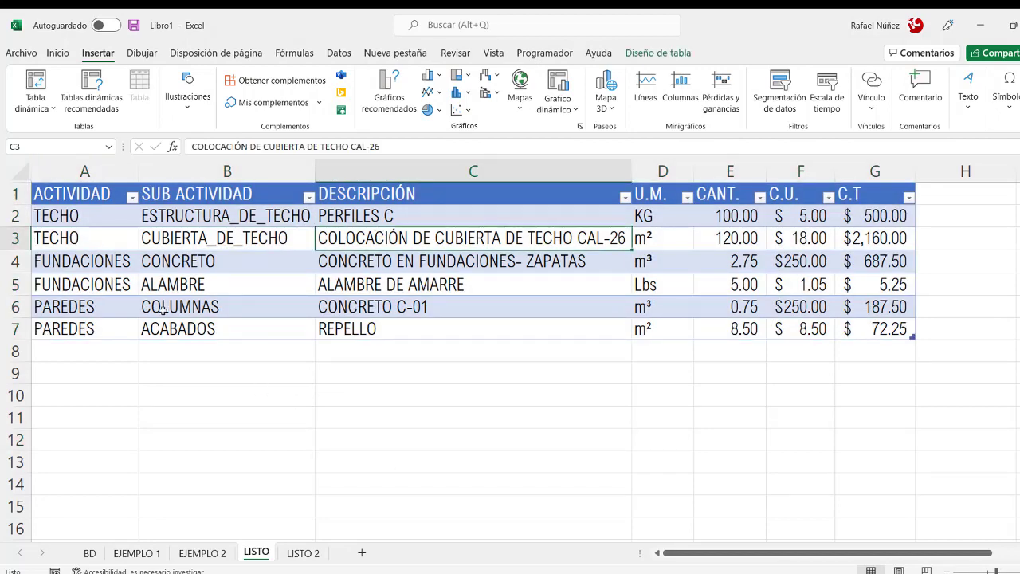
Create a PivotTable at A11 summing C.T by ACTIVIDAD
{"action": "left_click", "coordinate": [35, 80]}
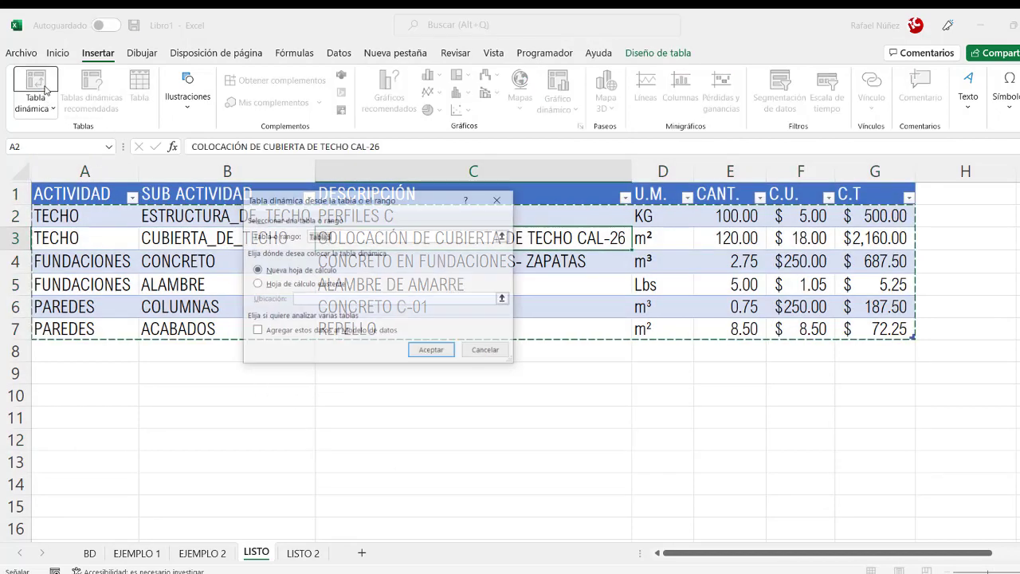
{"action": "left_click", "coordinate": [269, 284]}
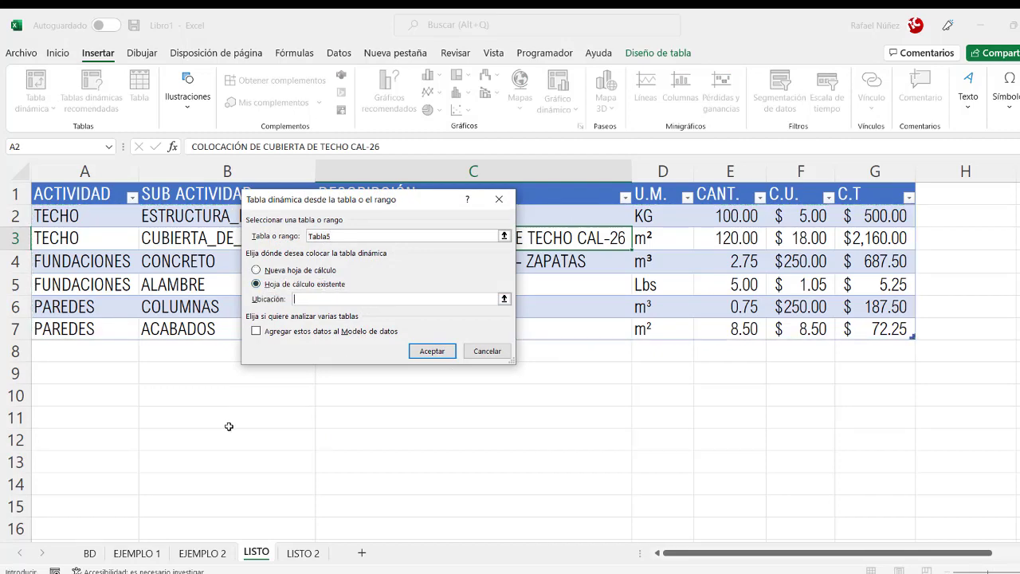
{"action": "left_click", "coordinate": [92, 415]}
{"action": "left_click", "coordinate": [424, 352]}
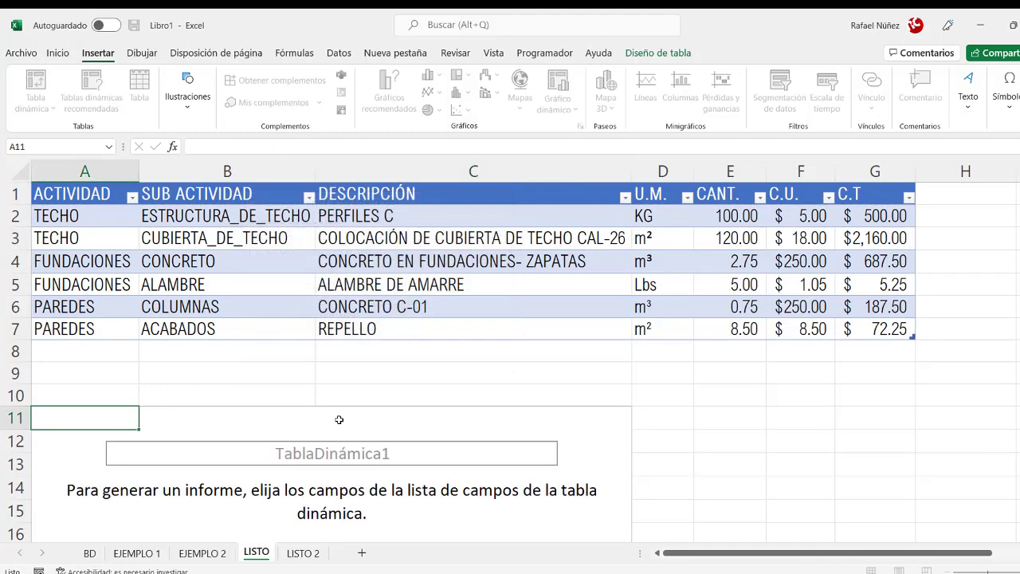
{"action": "scroll", "coordinate": [371, 374], "scroll_direction": "down", "scroll_amount": 4}
{"action": "scroll", "coordinate": [787, 375], "scroll_direction": "up", "scroll_amount": 4}
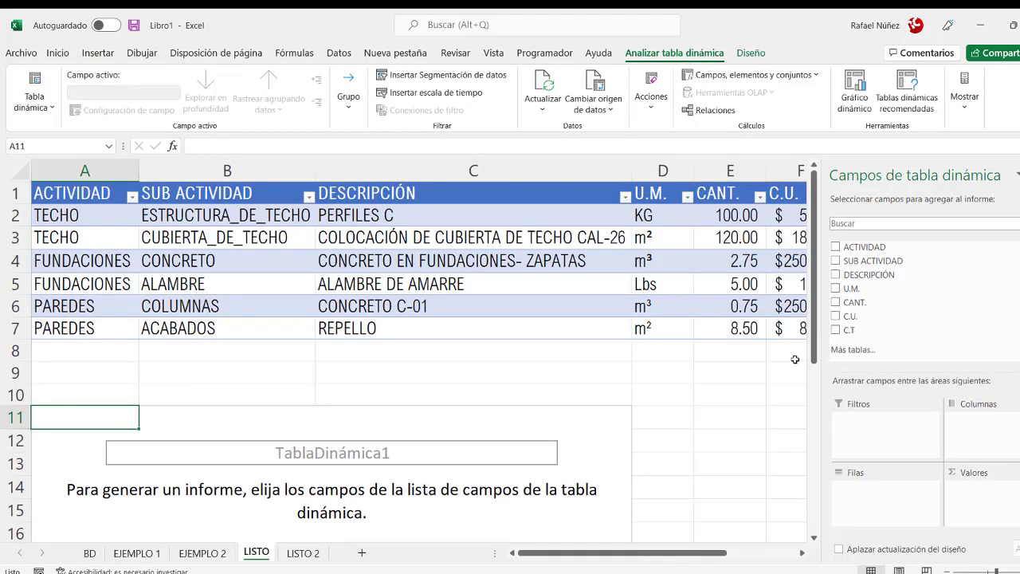
{"action": "left_click", "coordinate": [836, 247]}
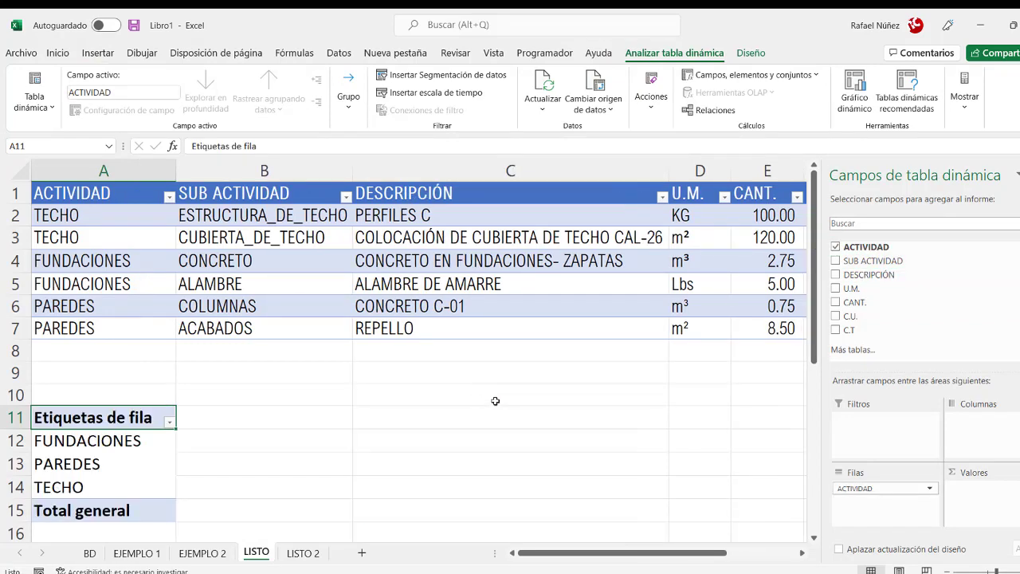
{"action": "left_click", "coordinate": [835, 329]}
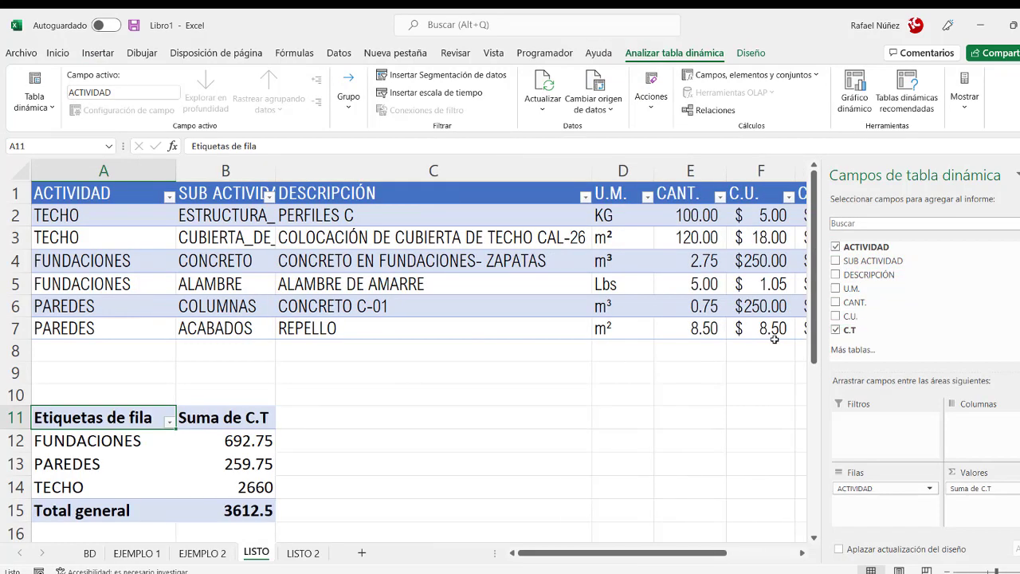
Format the pivot's C.T sums as currency, then undo the whole pivot
{"action": "left_click_drag", "start_coordinate": [247, 443], "coordinate": [252, 510]}
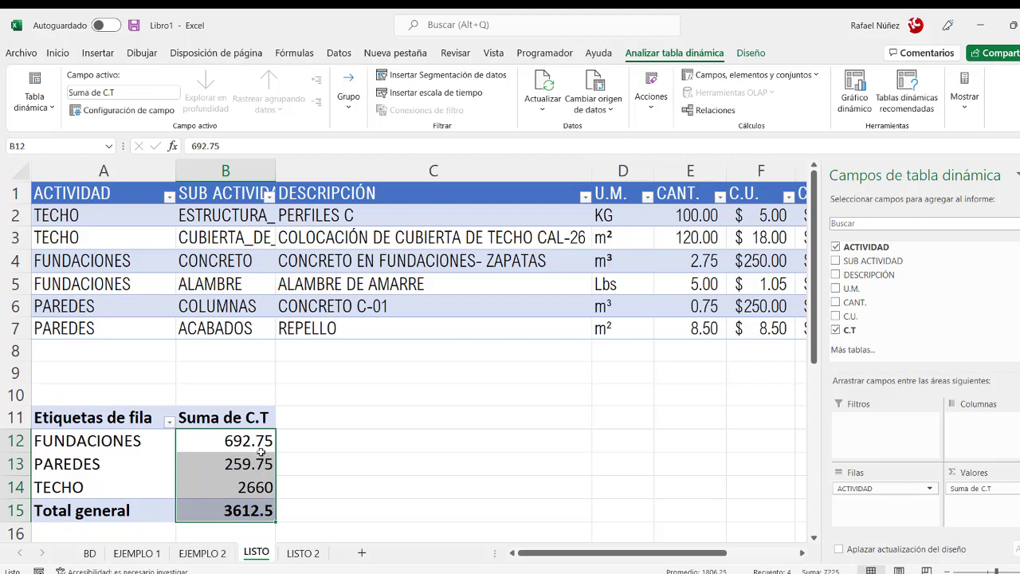
{"action": "left_click", "coordinate": [58, 52]}
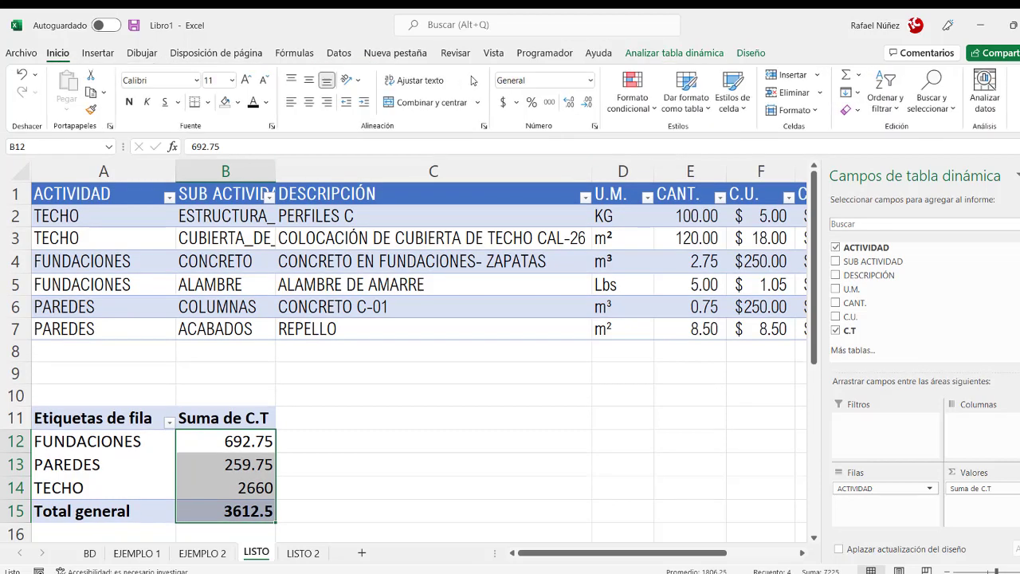
{"action": "left_click", "coordinate": [503, 102]}
{"action": "scroll", "coordinate": [244, 445], "scroll_direction": "down", "scroll_amount": 2}
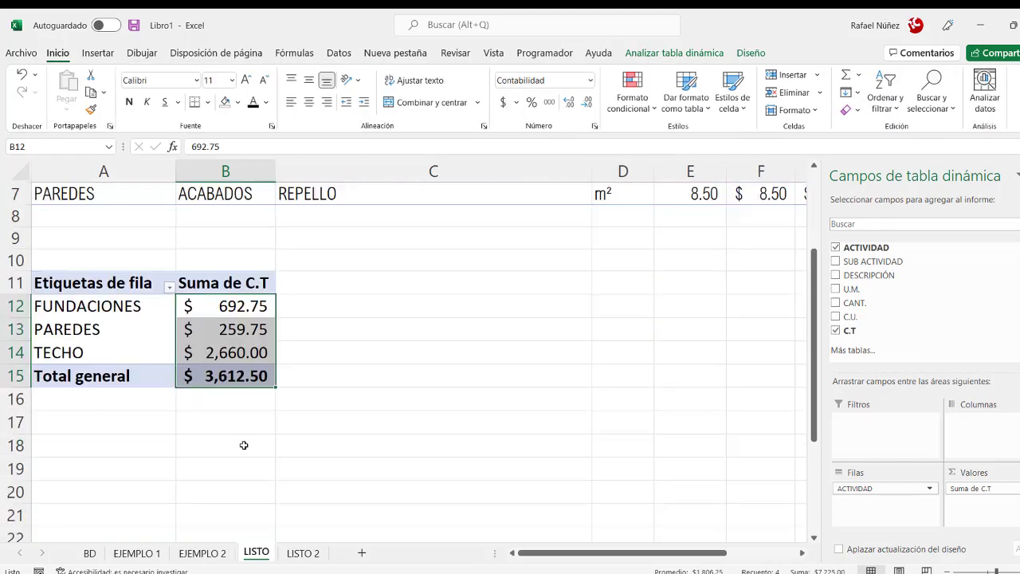
{"action": "scroll", "coordinate": [244, 445], "scroll_direction": "up", "scroll_amount": 2}
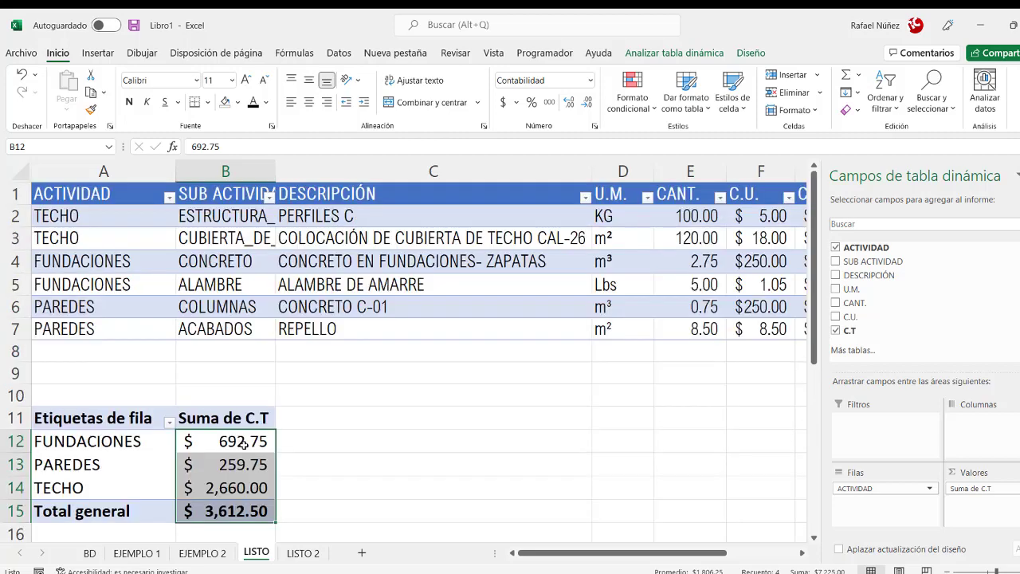
{"action": "mouse_move", "coordinate": [264, 471]}
{"action": "key", "text": "ctrl+z"}
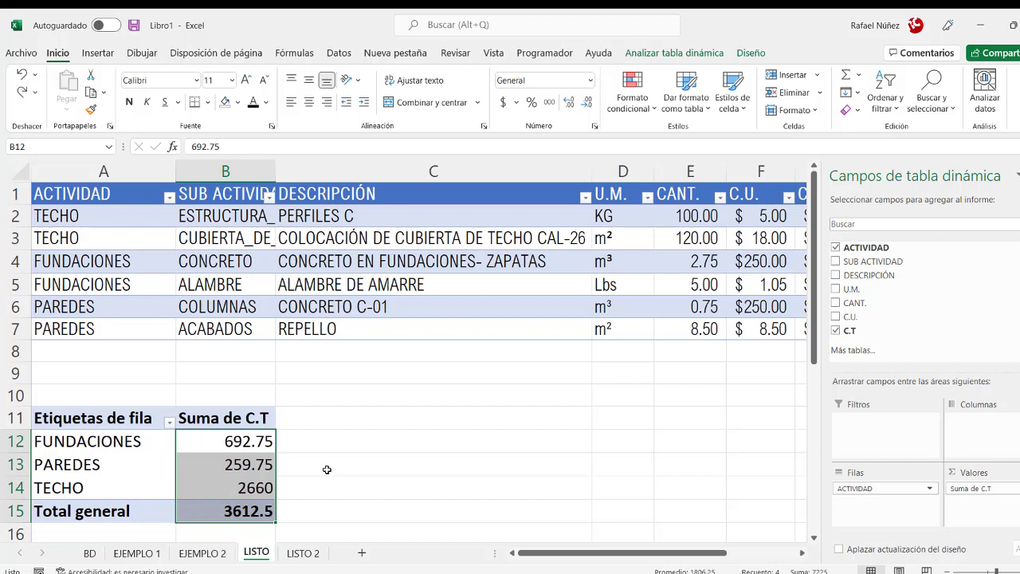
{"action": "key", "text": "ctrl+z"}
{"action": "key", "text": "ctrl+z"}
{"action": "key", "text": "ctrl+z"}
{"action": "key", "text": "ctrl+z"}
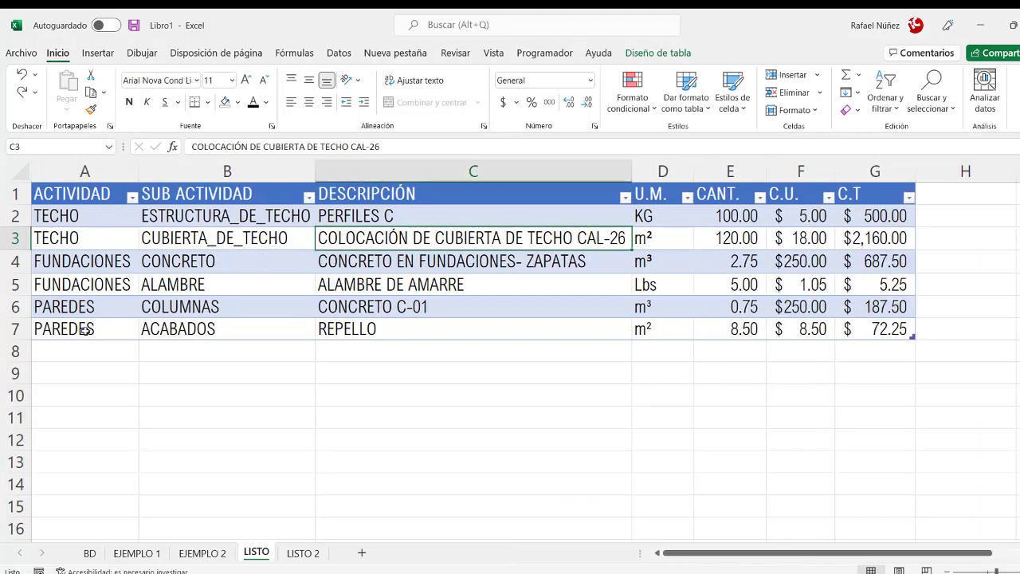
Add an AutoSum total of the C.T column in G8 and widen column G
{"action": "left_click", "coordinate": [101, 286]}
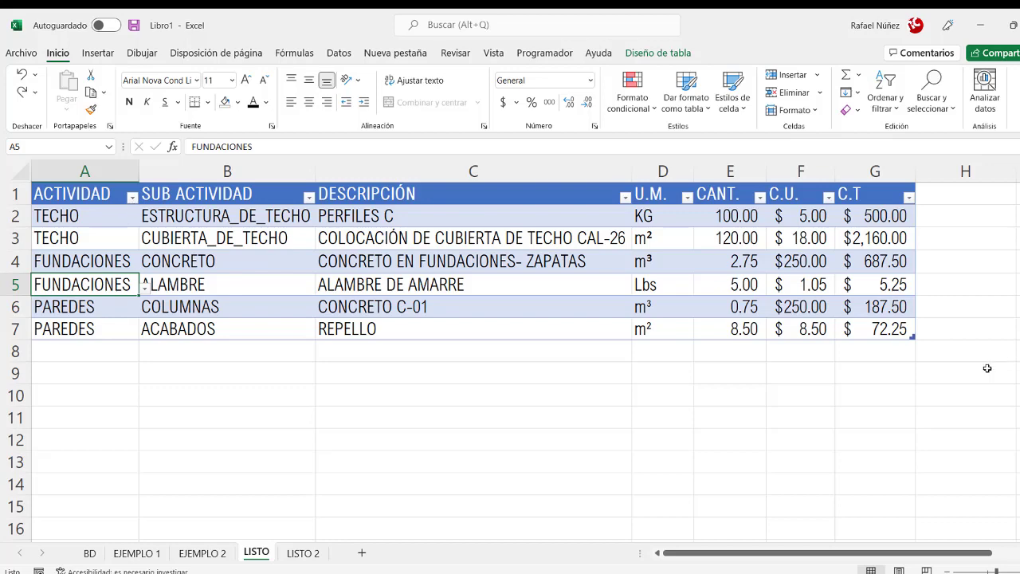
{"action": "left_click", "coordinate": [885, 348]}
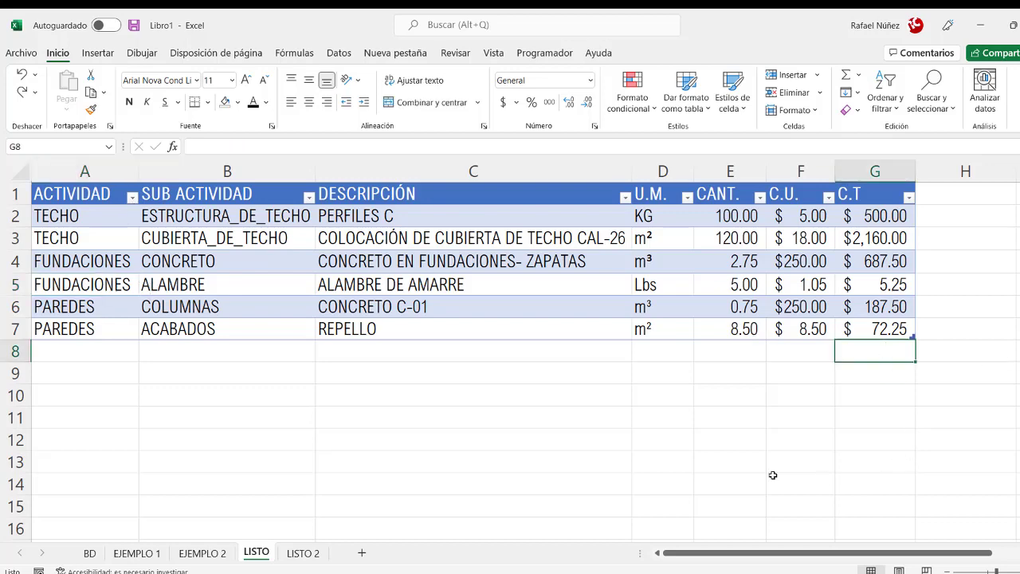
{"action": "left_click", "coordinate": [847, 75]}
{"action": "left_click", "coordinate": [848, 75]}
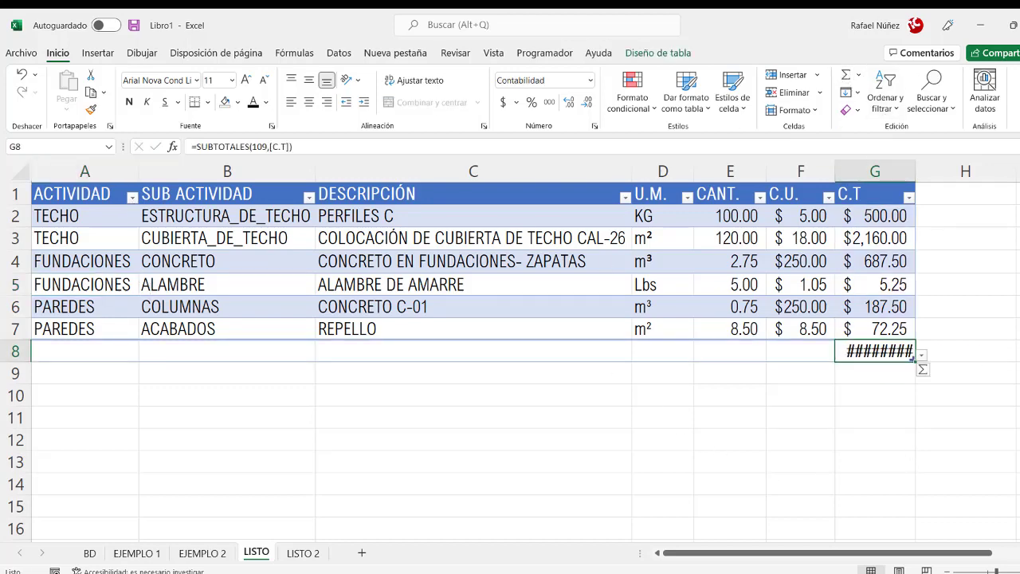
{"action": "double_click", "coordinate": [913, 168]}
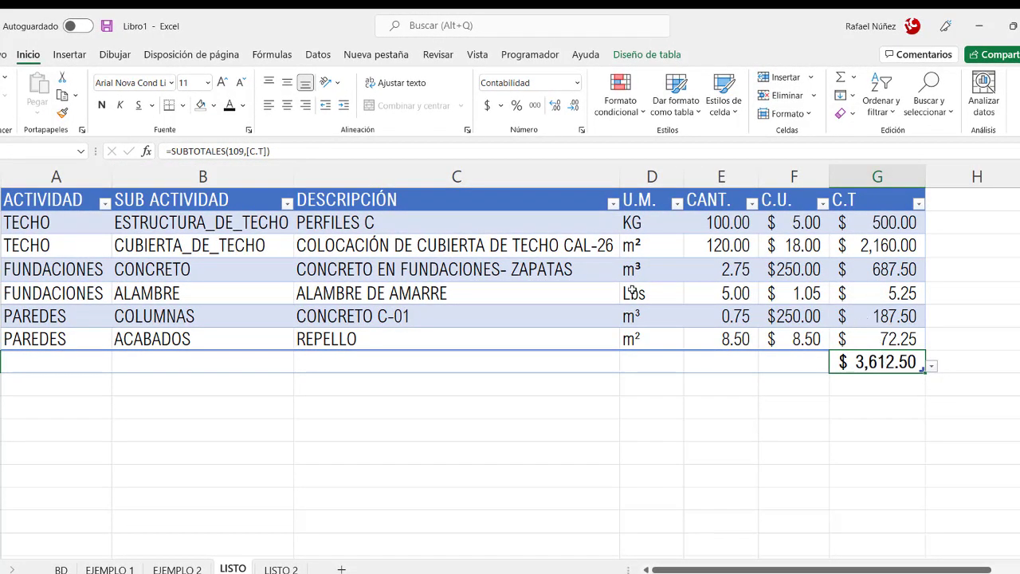
Filter ACTIVIDAD to TECHO, then FUNDACIONES, then PAREDES to test the total
{"action": "left_click", "coordinate": [105, 205]}
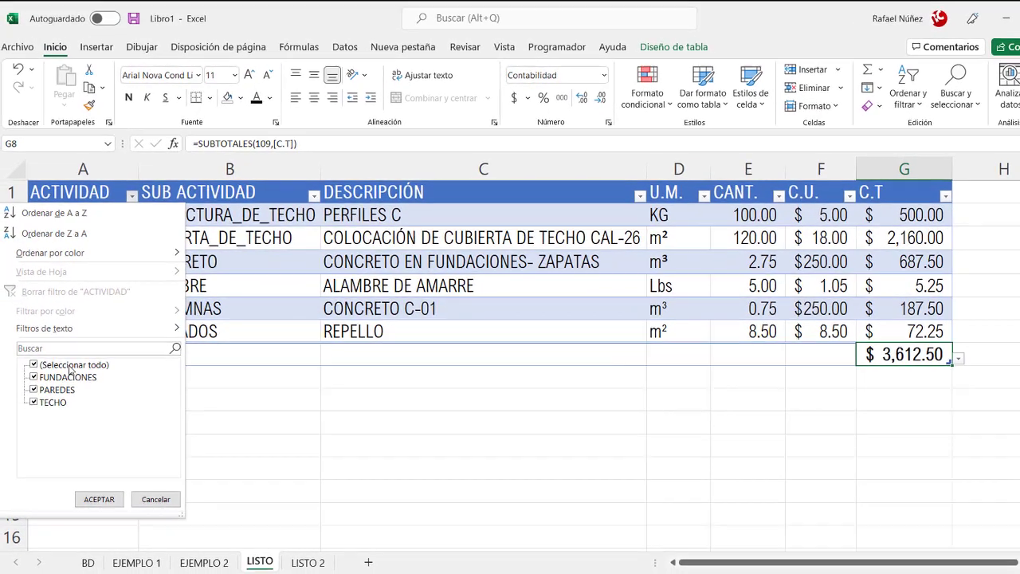
{"action": "left_click", "coordinate": [47, 372]}
{"action": "left_click", "coordinate": [54, 401]}
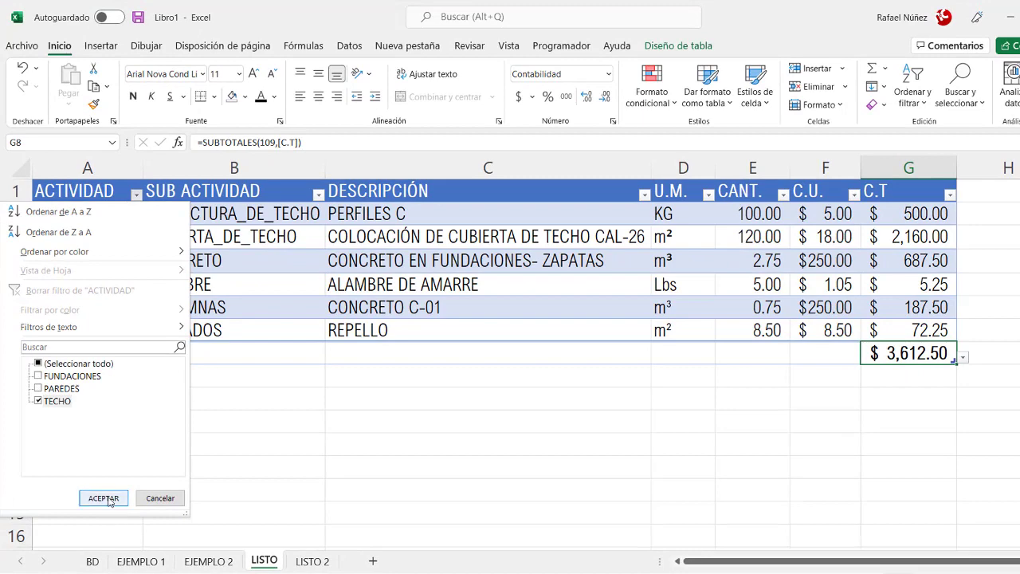
{"action": "left_click", "coordinate": [110, 501]}
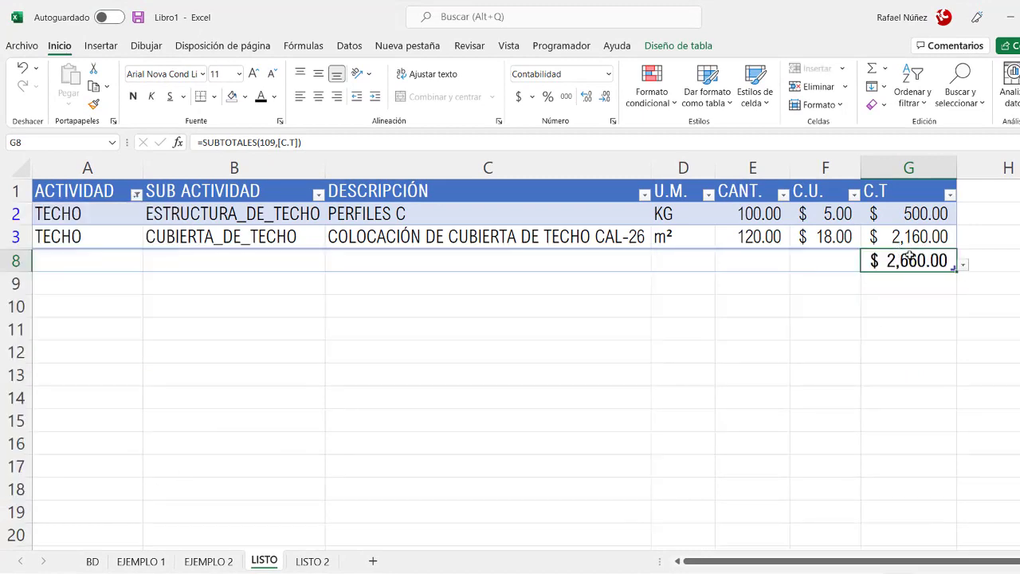
{"action": "left_click", "coordinate": [137, 194]}
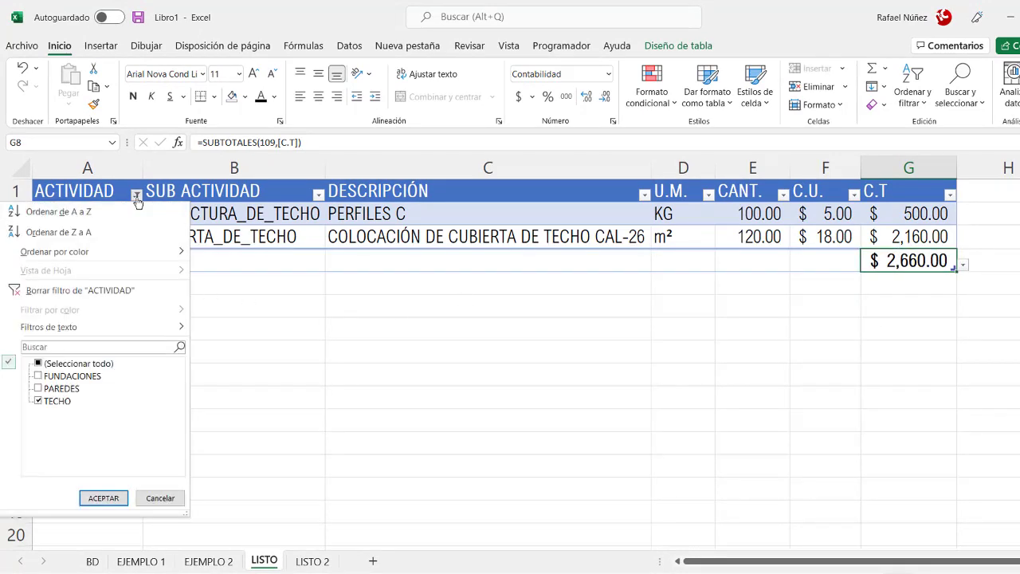
{"action": "left_click", "coordinate": [54, 403]}
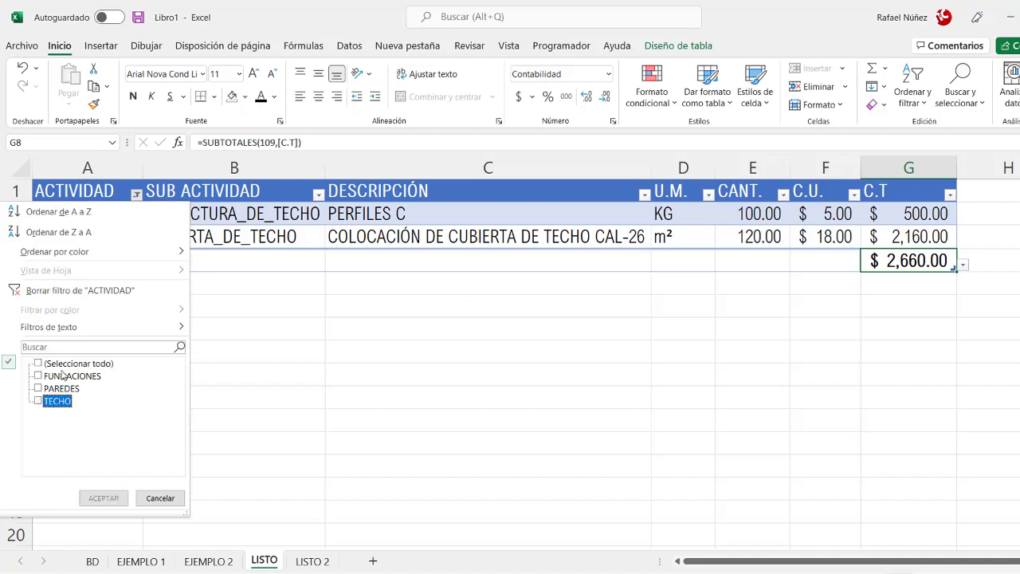
{"action": "left_click", "coordinate": [65, 376]}
{"action": "left_click", "coordinate": [103, 498]}
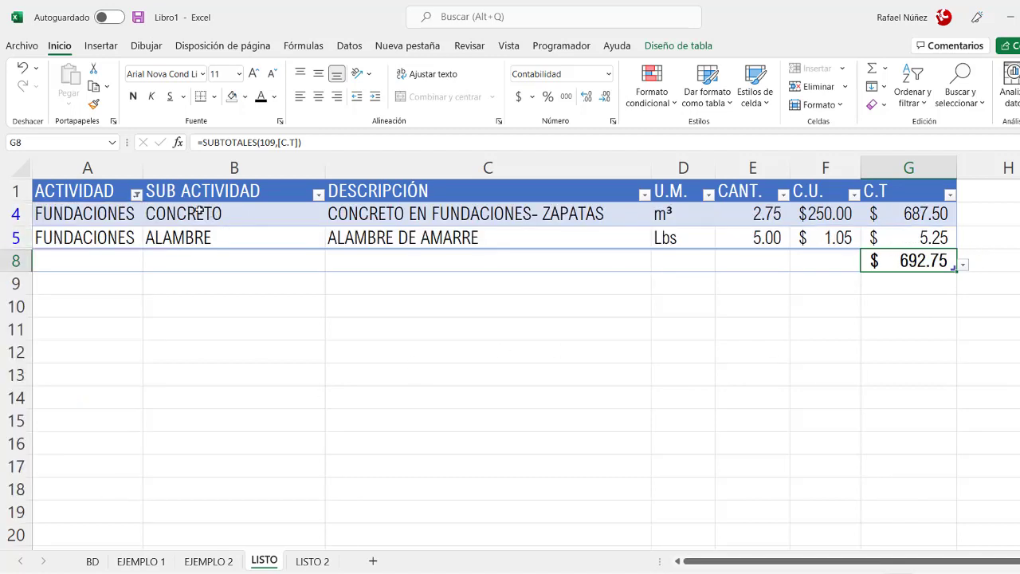
{"action": "left_click", "coordinate": [136, 195]}
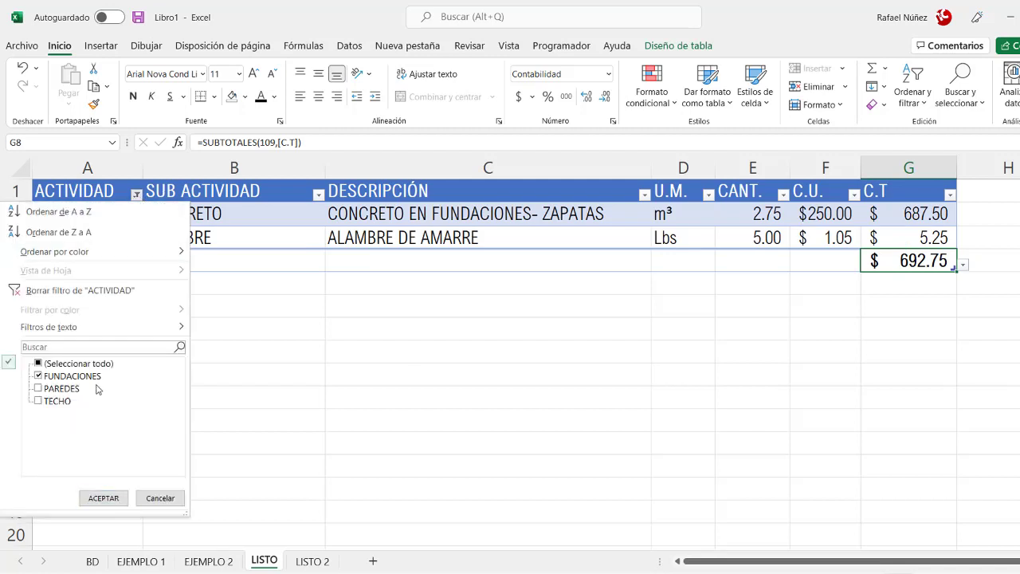
{"action": "left_click", "coordinate": [57, 391]}
{"action": "left_click", "coordinate": [72, 376]}
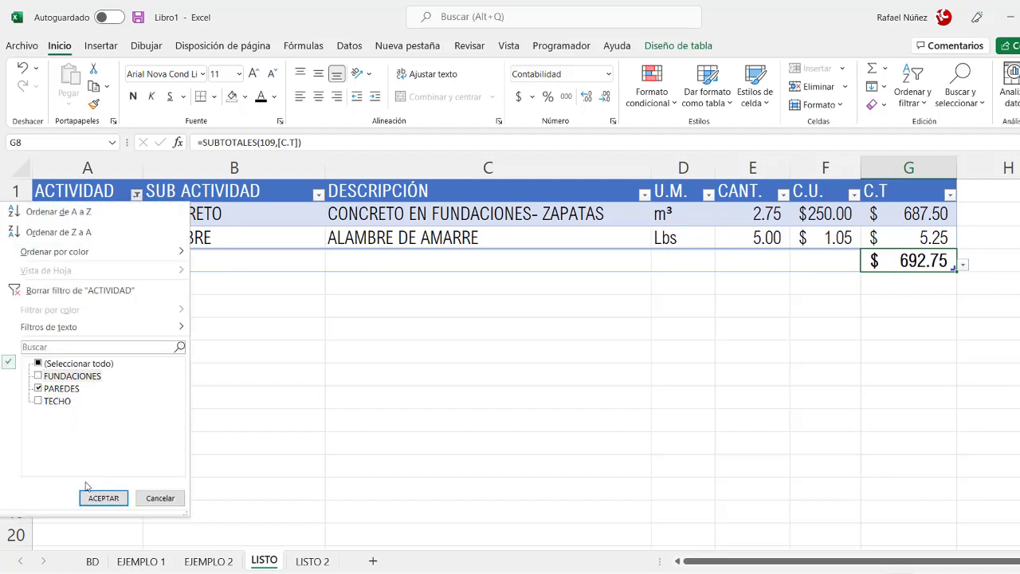
{"action": "left_click", "coordinate": [102, 497]}
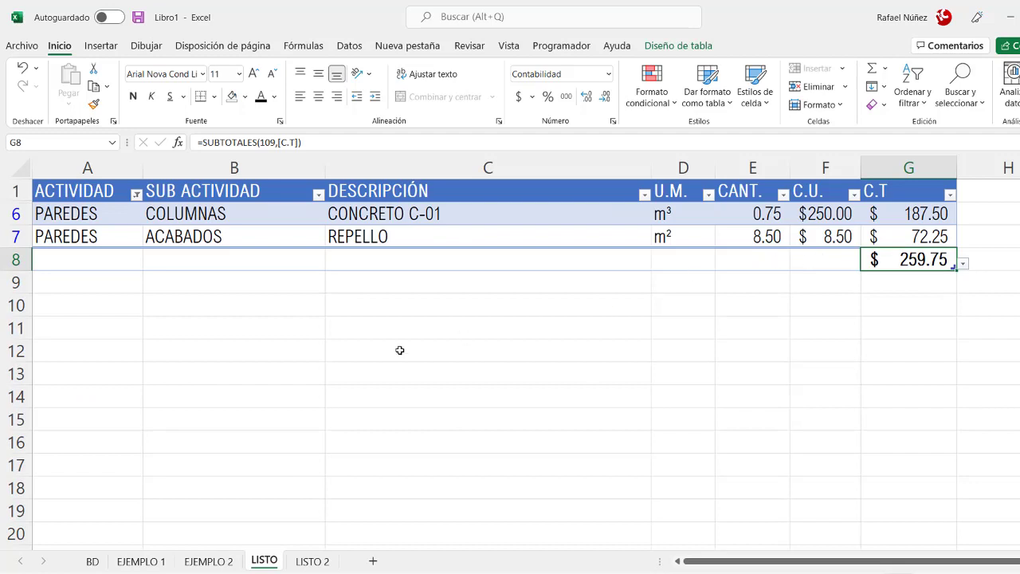
Further filter SUB ACTIVIDAD to show only the ACABADOS row
{"action": "left_click", "coordinate": [91, 217]}
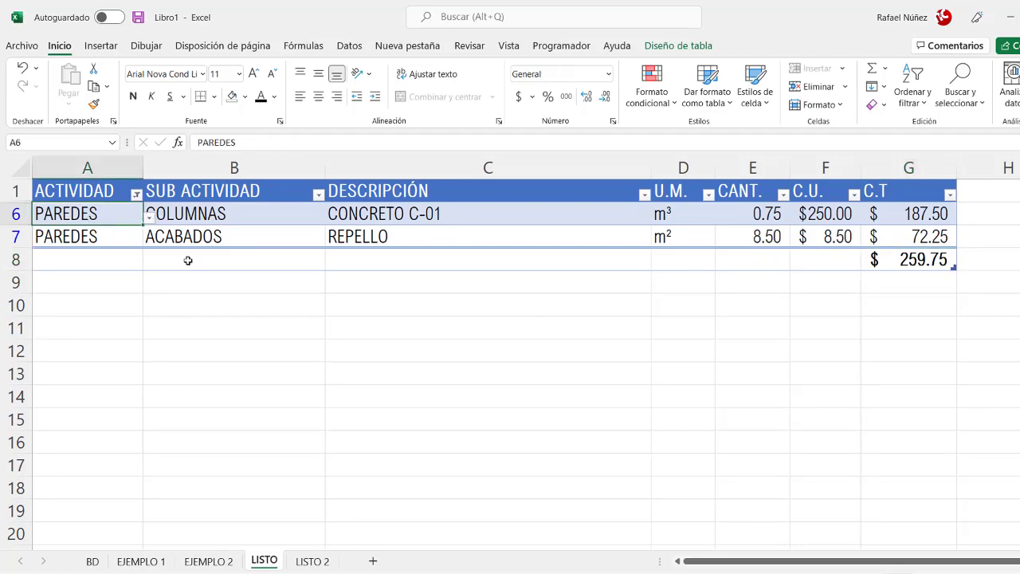
{"action": "left_click", "coordinate": [220, 211]}
{"action": "left_click", "coordinate": [318, 195]}
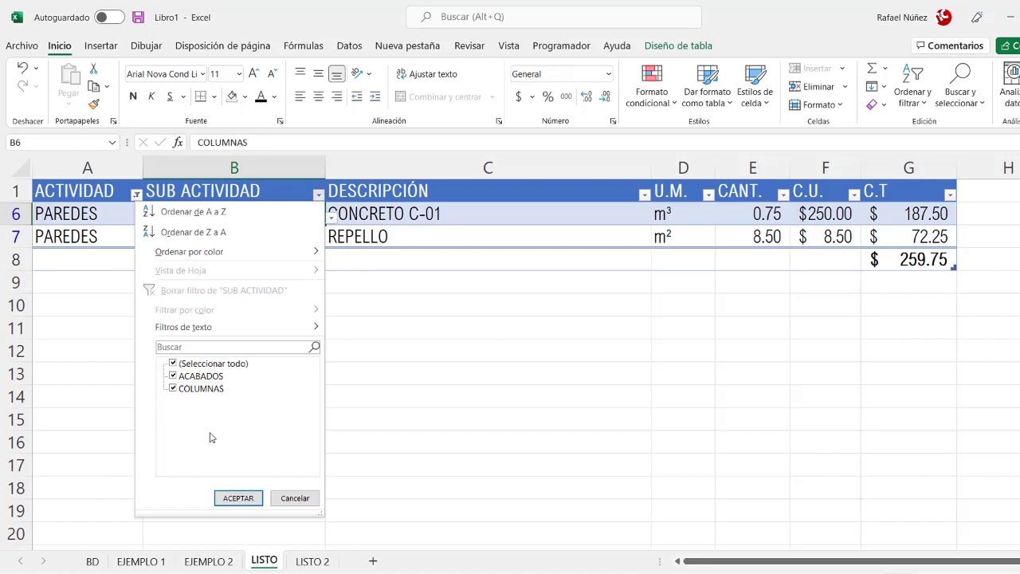
{"action": "left_click", "coordinate": [201, 365]}
{"action": "left_click", "coordinate": [173, 376]}
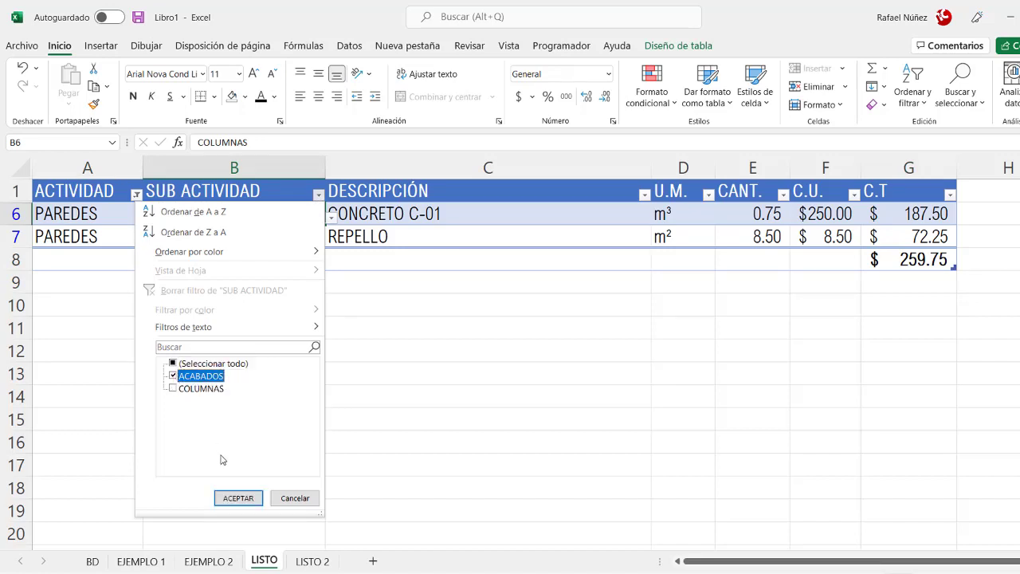
{"action": "left_click", "coordinate": [237, 497]}
{"action": "left_click", "coordinate": [891, 228]}
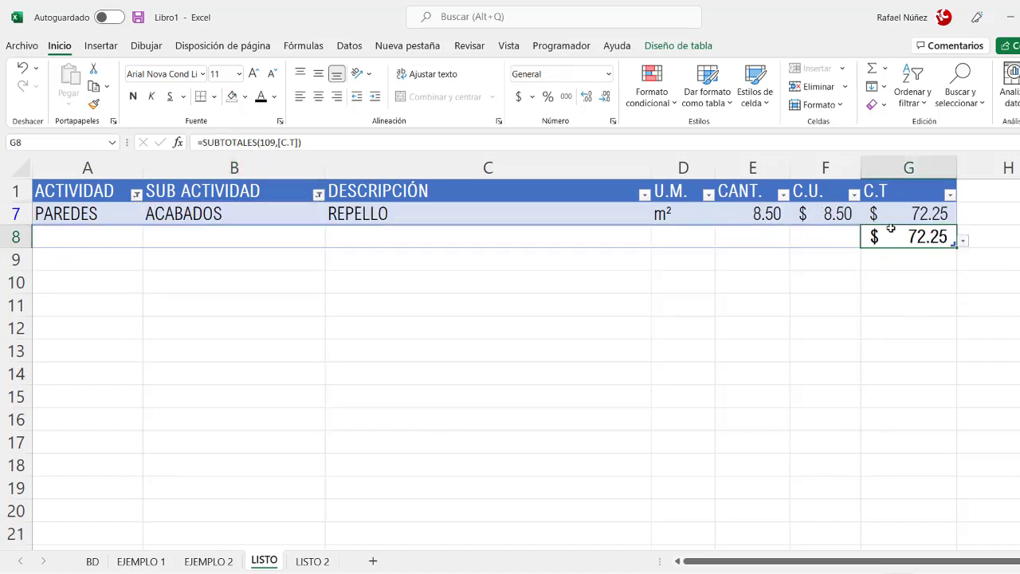
Clear the SUB ACTIVIDAD and ACTIVIDAD filters so all six rows show
{"action": "left_click", "coordinate": [319, 195]}
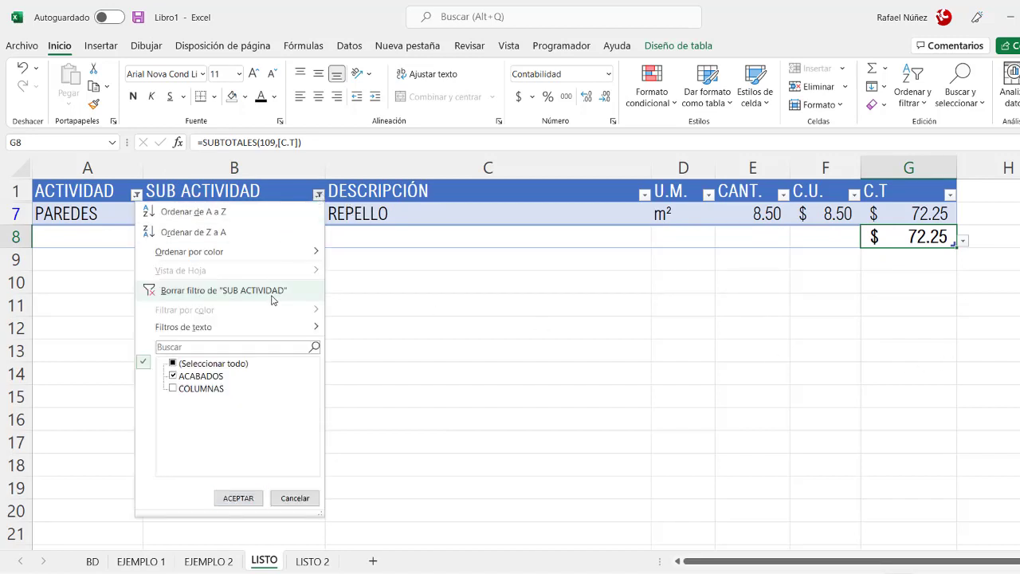
{"action": "left_click", "coordinate": [209, 363]}
{"action": "left_click", "coordinate": [239, 497]}
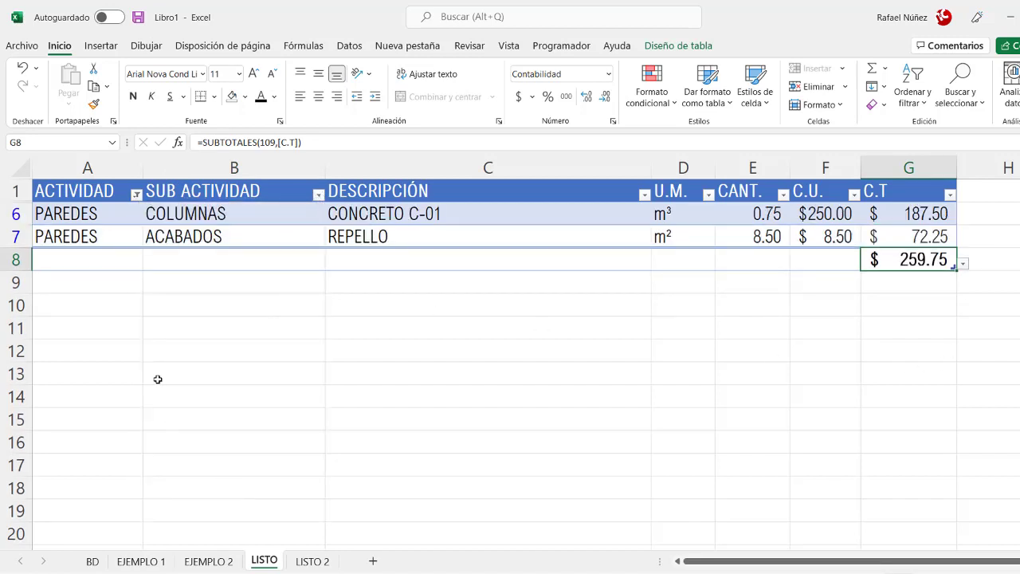
{"action": "left_click", "coordinate": [137, 195]}
{"action": "left_click", "coordinate": [80, 365]}
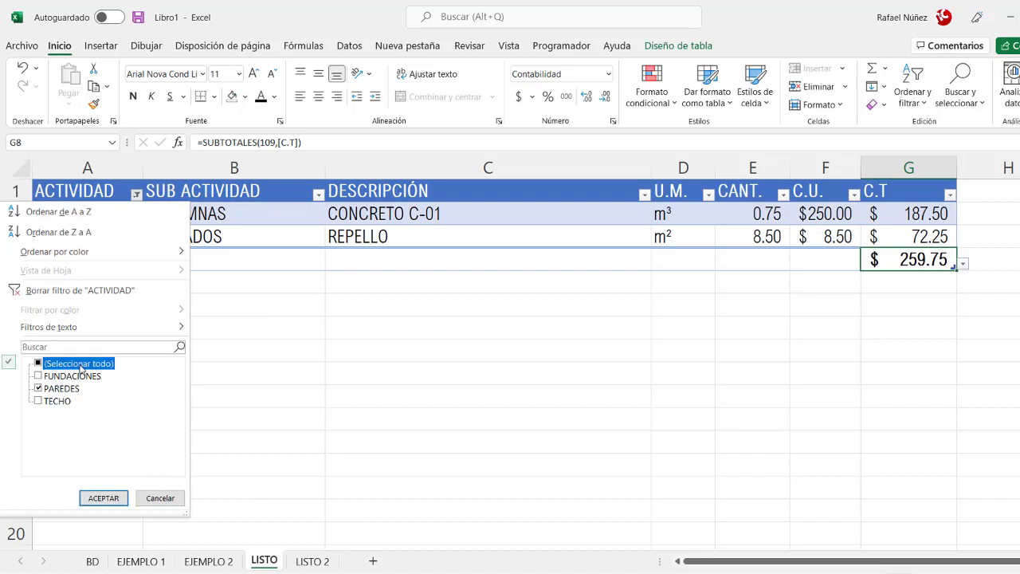
{"action": "left_click", "coordinate": [102, 497]}
{"action": "left_click", "coordinate": [235, 420]}
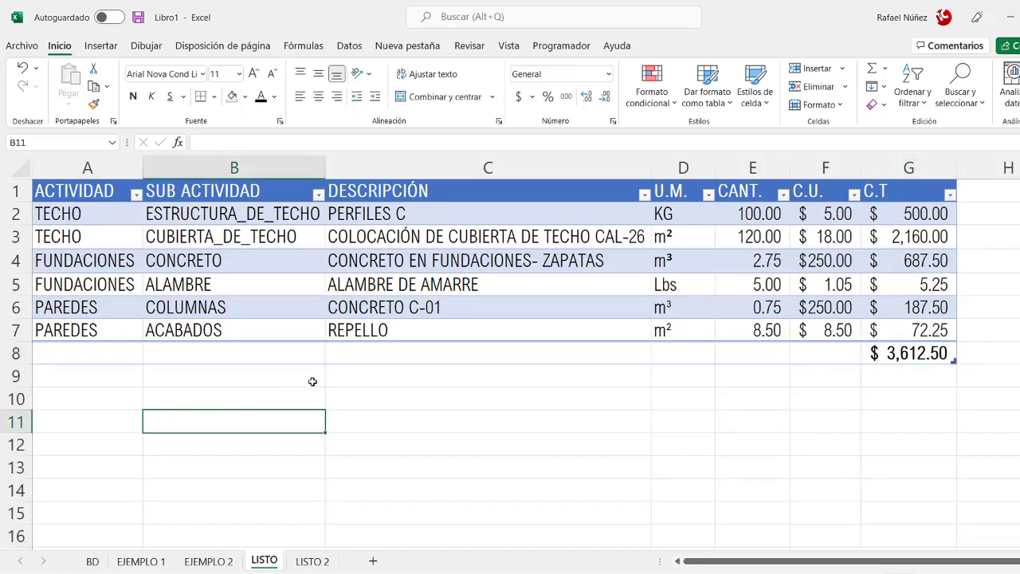
Clear the $3,612.50 total from cell G8
{"action": "left_click", "coordinate": [916, 353]}
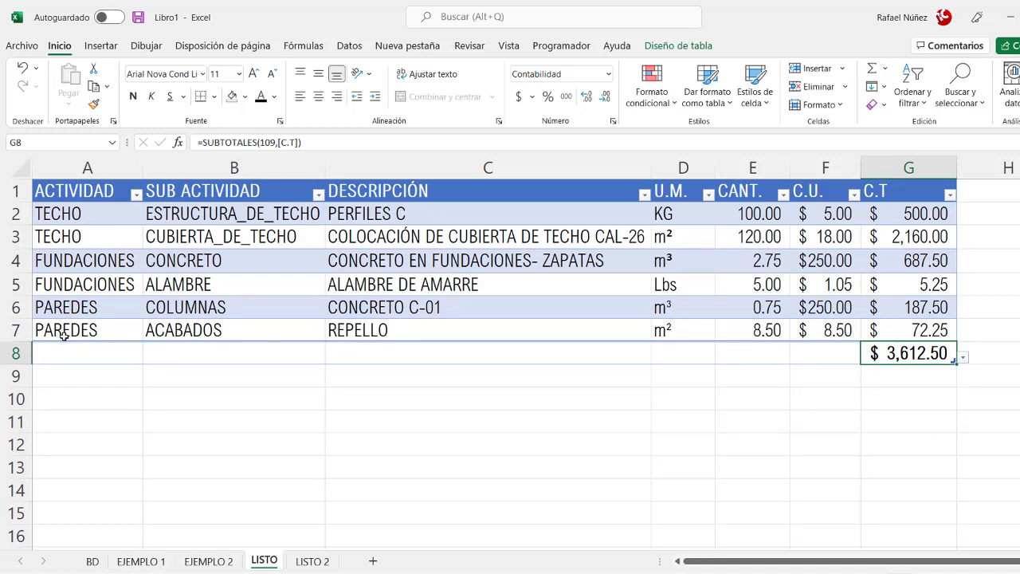
{"action": "key", "text": "Delete"}
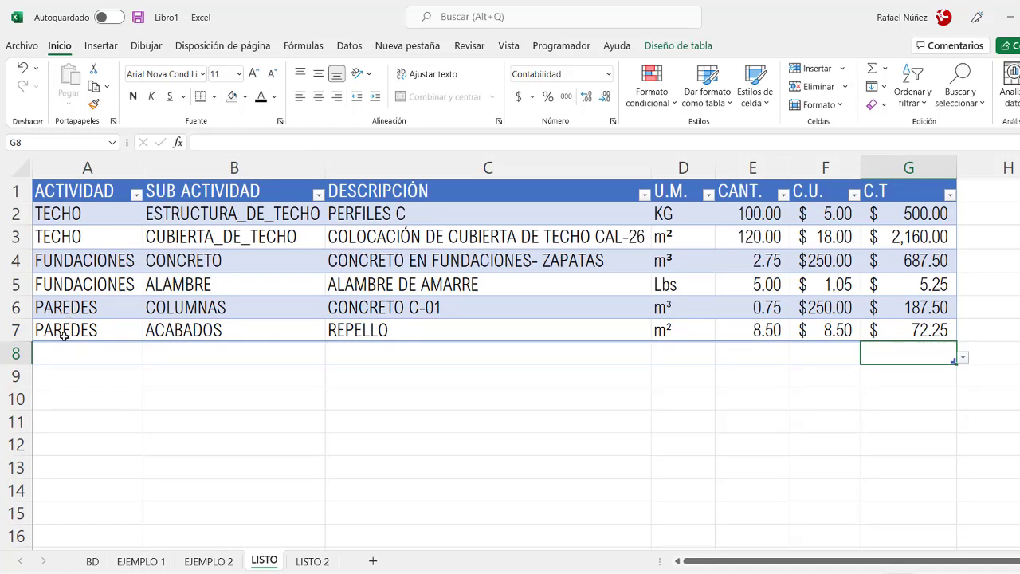
{"action": "left_click", "coordinate": [756, 467]}
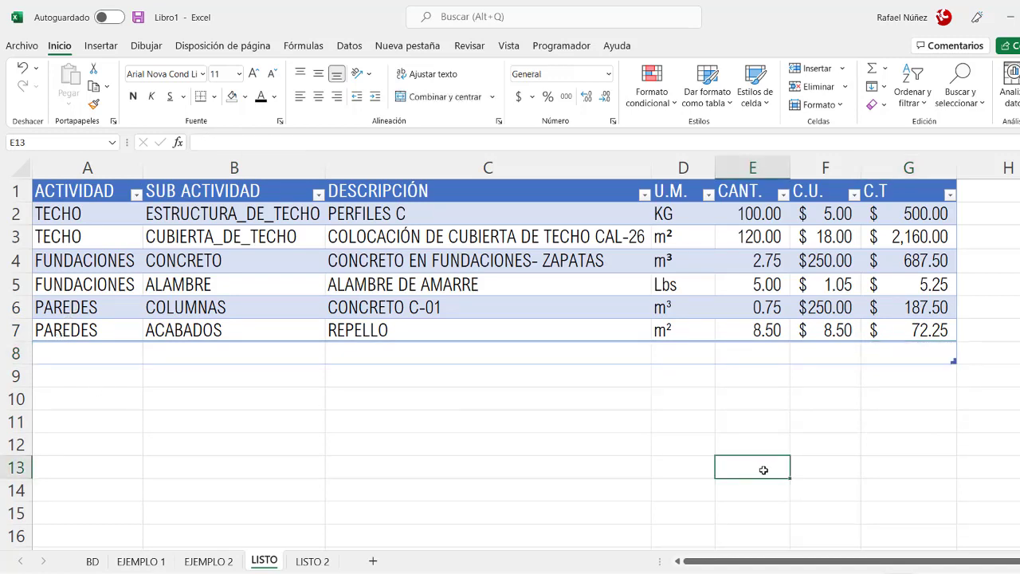
{"action": "key", "text": "ctrl+z"}
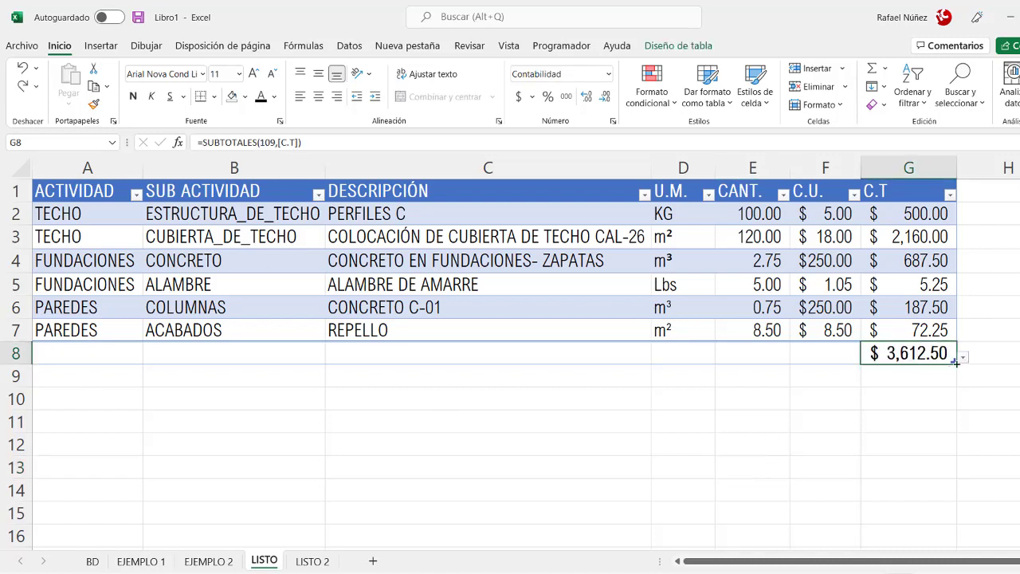
{"action": "key", "text": "Delete"}
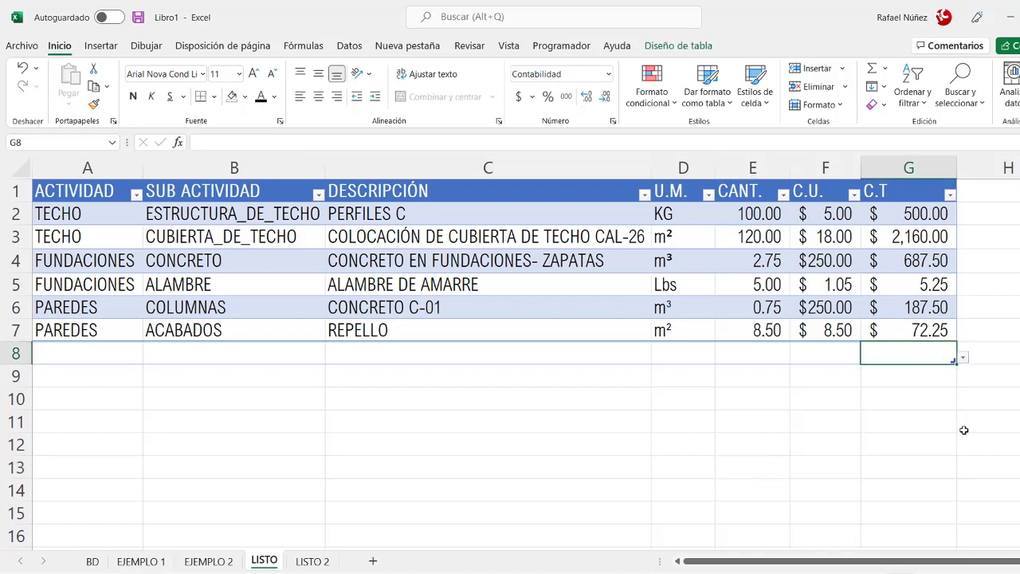
{"action": "left_click", "coordinate": [953, 427]}
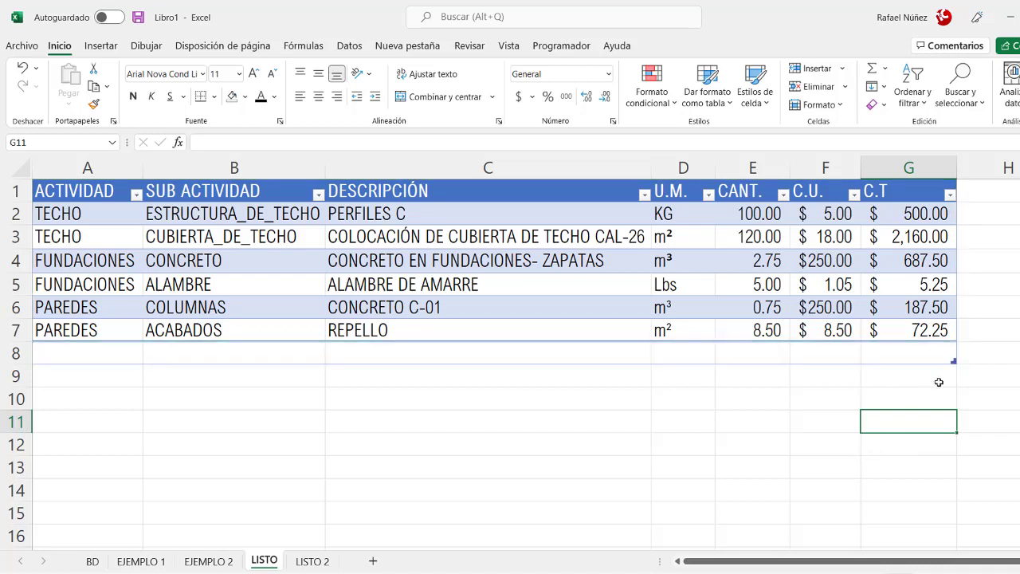
Delete the empty row 8 with Eliminar so the table ends at REPELLO
{"action": "left_click", "coordinate": [16, 353]}
{"action": "right_click", "coordinate": [16, 353]}
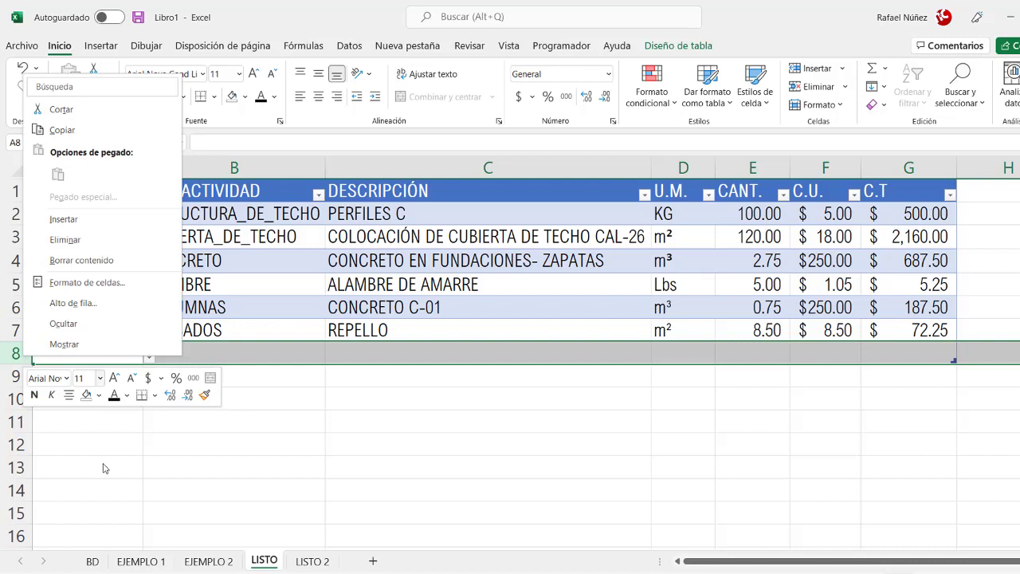
{"action": "left_click", "coordinate": [77, 239]}
{"action": "left_click", "coordinate": [815, 495]}
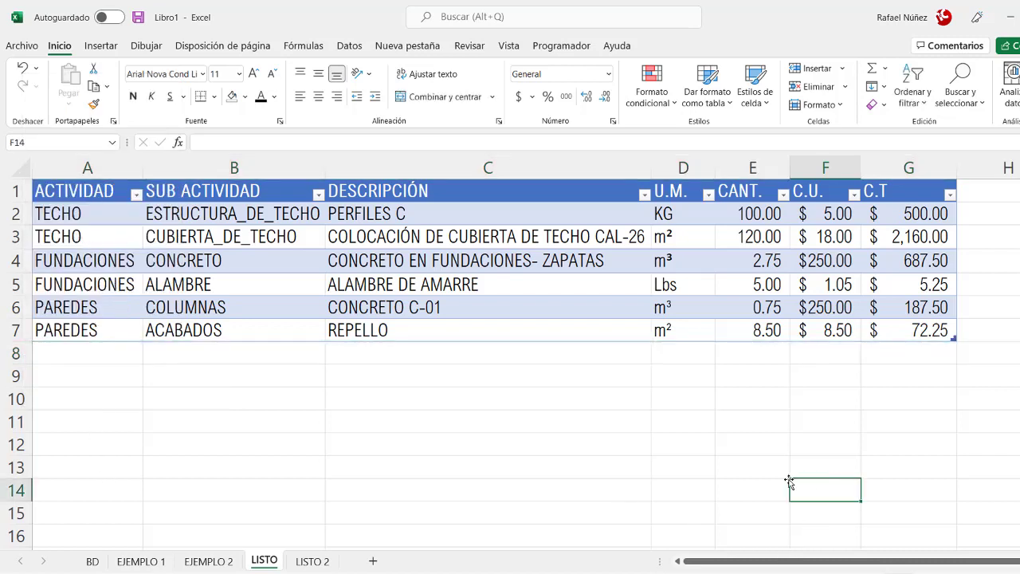
{"action": "left_click", "coordinate": [102, 348]}
{"action": "left_click", "coordinate": [410, 350]}
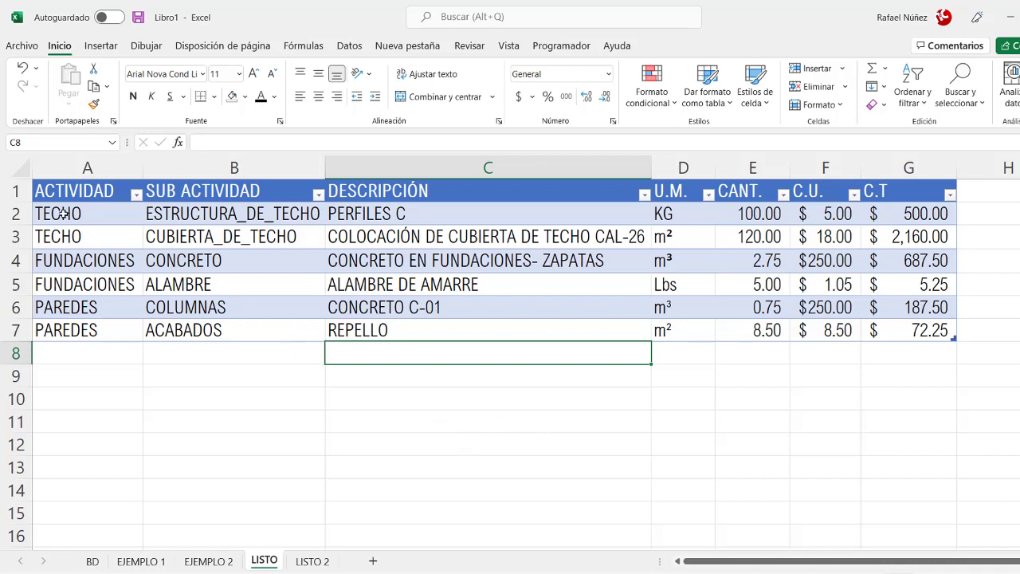
Go back to the BD sheet and hide columns A–D holding the ACTIVIDAD, FUNDACIONES, PAREDES and TECHO lists
{"action": "left_click_drag", "start_coordinate": [63, 214], "coordinate": [255, 330]}
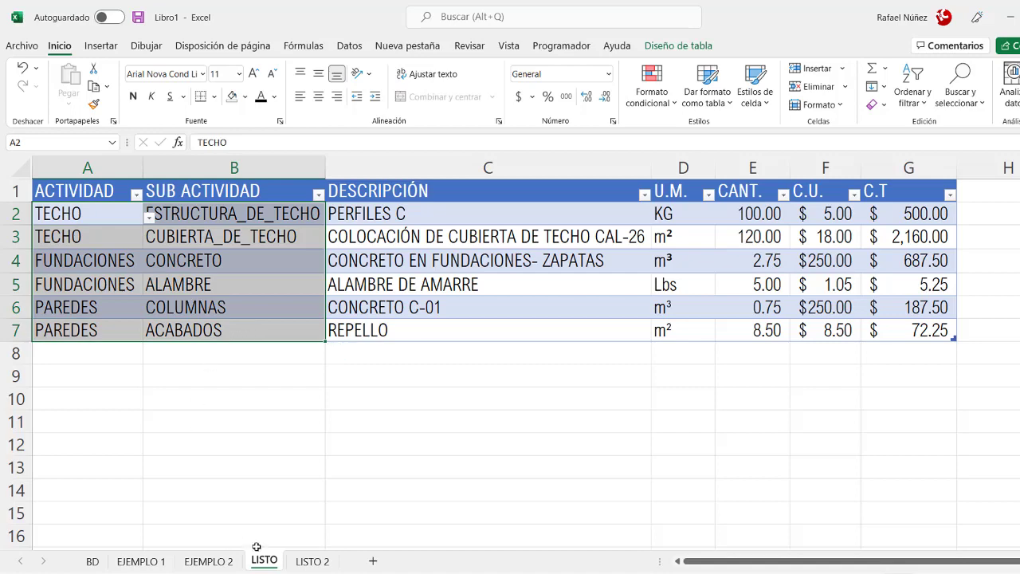
{"action": "left_click", "coordinate": [316, 565]}
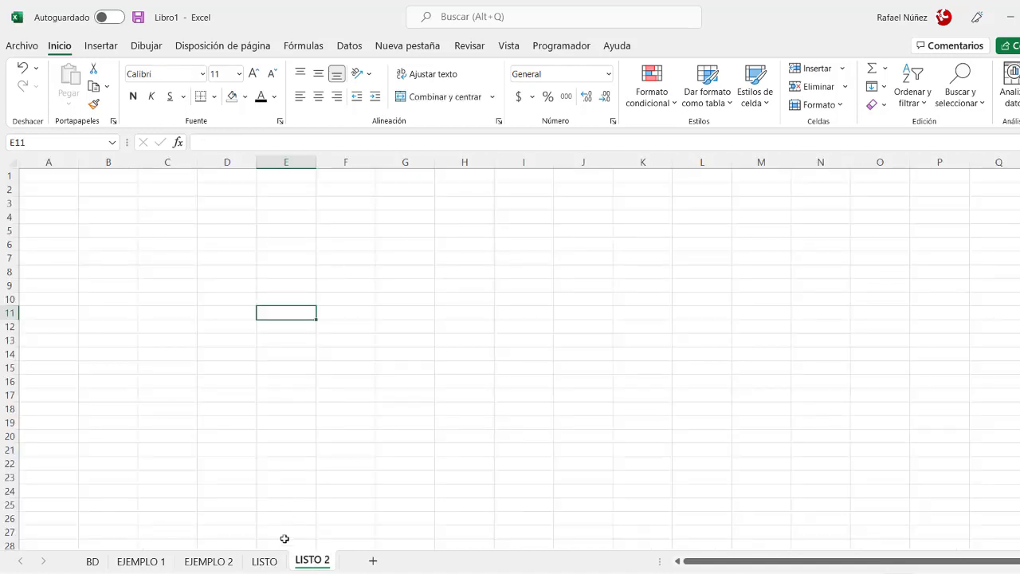
{"action": "left_click", "coordinate": [209, 562]}
{"action": "left_click", "coordinate": [151, 562]}
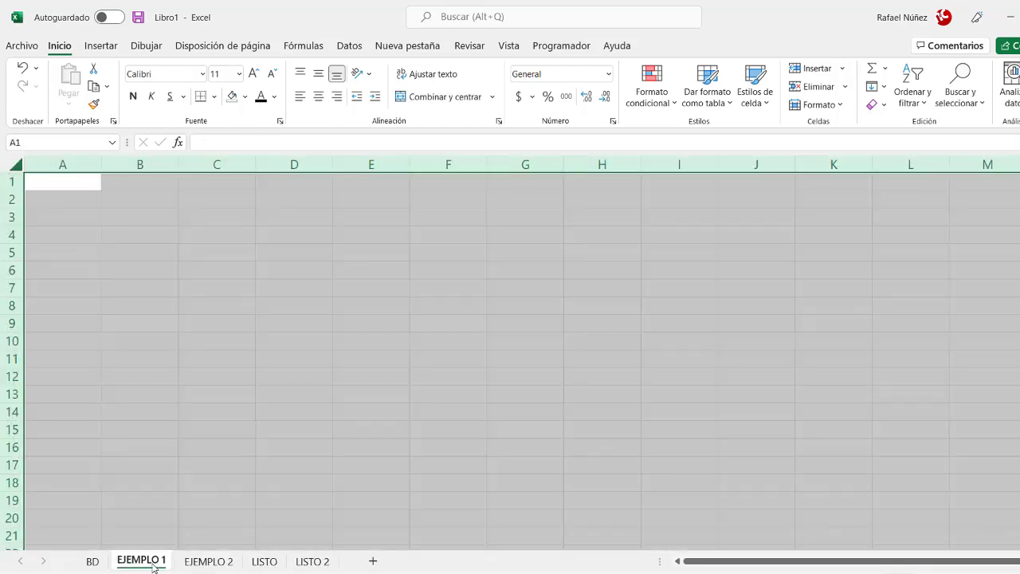
{"action": "left_click", "coordinate": [99, 565]}
{"action": "left_click", "coordinate": [496, 338]}
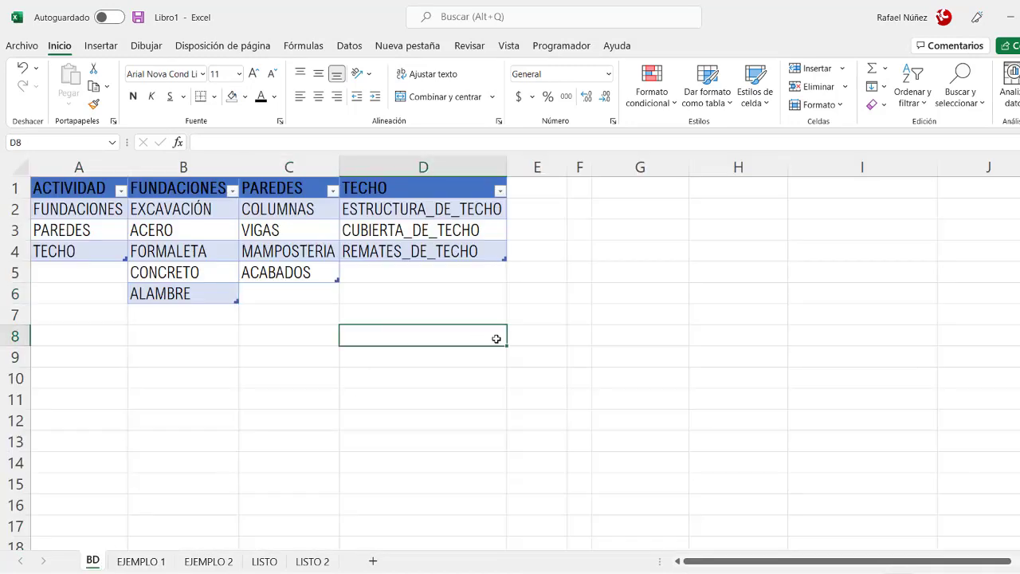
{"action": "left_click_drag", "start_coordinate": [79, 167], "coordinate": [423, 166]}
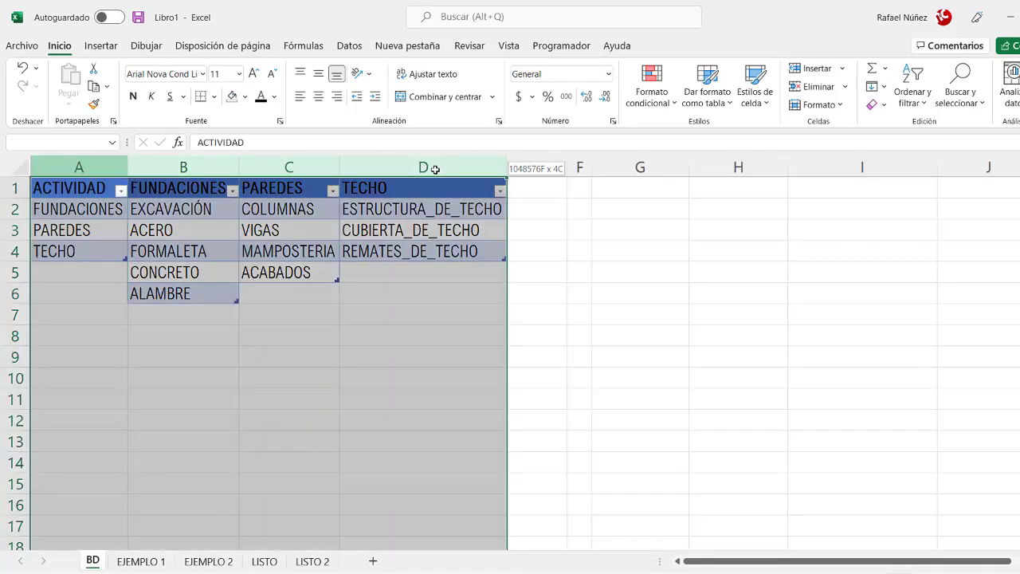
{"action": "right_click", "coordinate": [437, 169]}
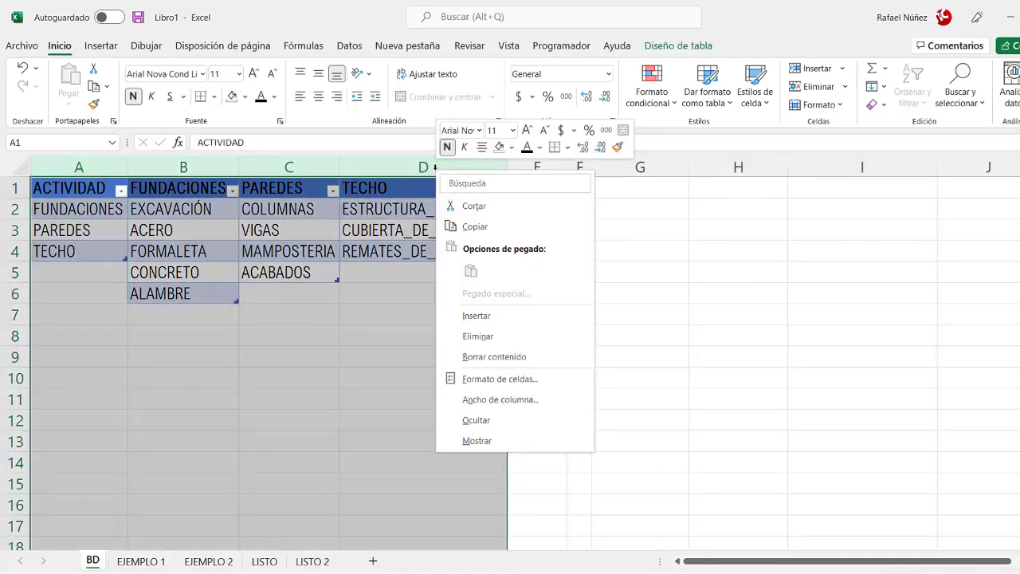
{"action": "left_click", "coordinate": [477, 421]}
{"action": "key", "text": "Right"}
Make the CLASIFICACIÓN heading in cell J1 show in black text
{"action": "key", "text": "Right"}
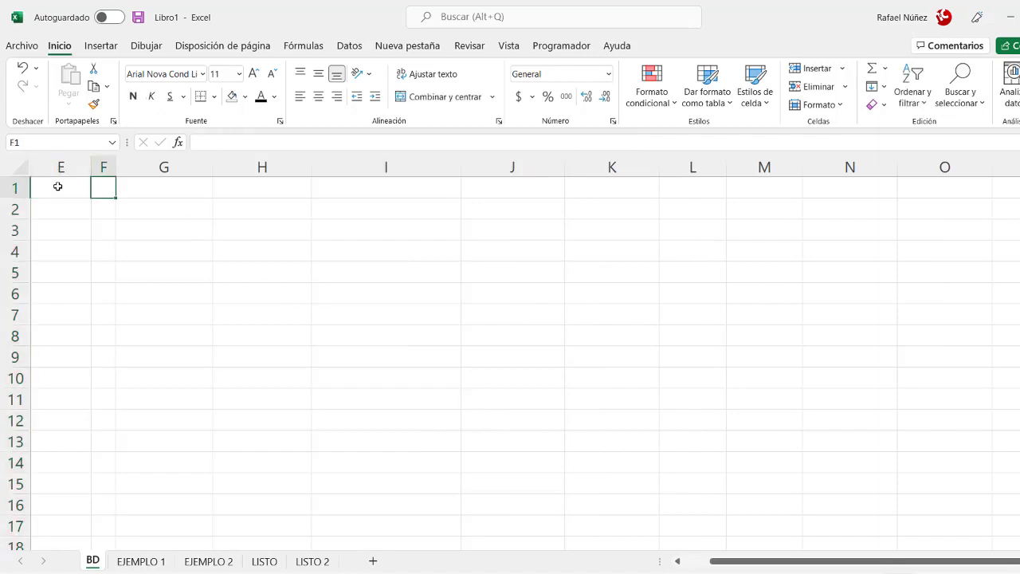
{"action": "key", "text": "Right"}
{"action": "key", "text": "Right"}
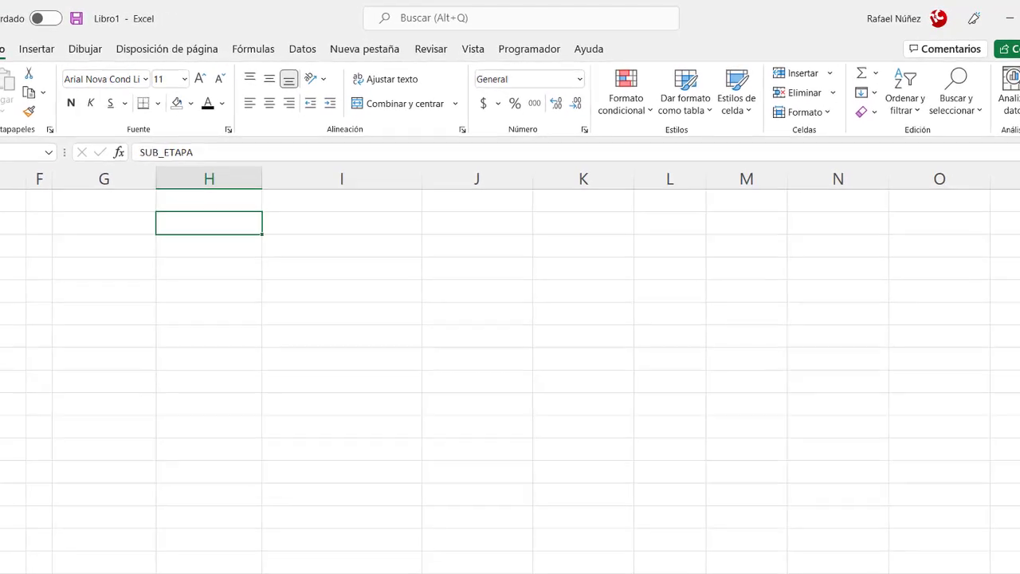
{"action": "key", "text": "Left"}
{"action": "key", "text": "Down"}
{"action": "key", "text": "Up"}
{"action": "key", "text": "Right"}
{"action": "key", "text": "Right"}
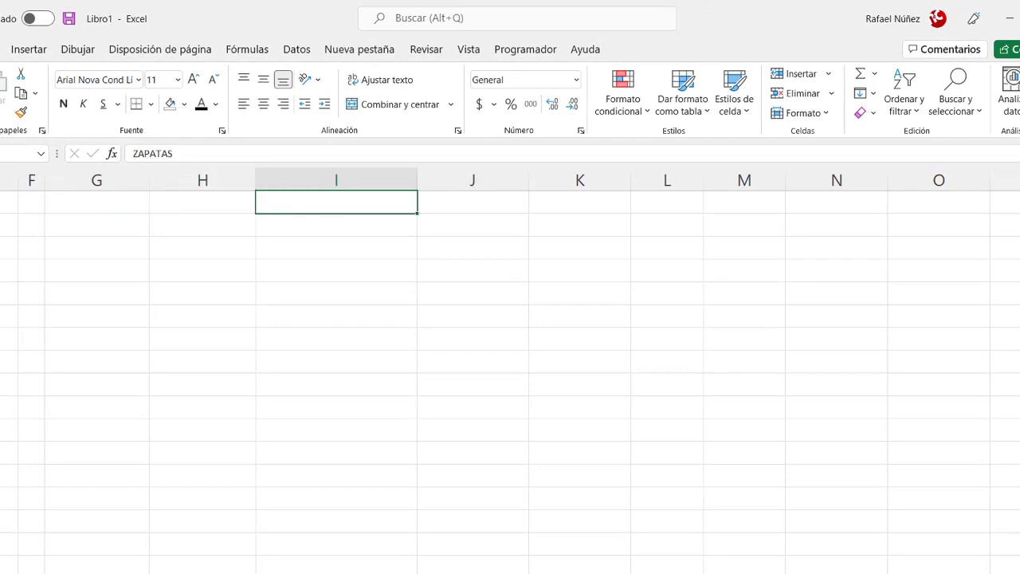
{"action": "key", "text": "Right"}
{"action": "key", "text": "Right"}
{"action": "key", "text": "Left"}
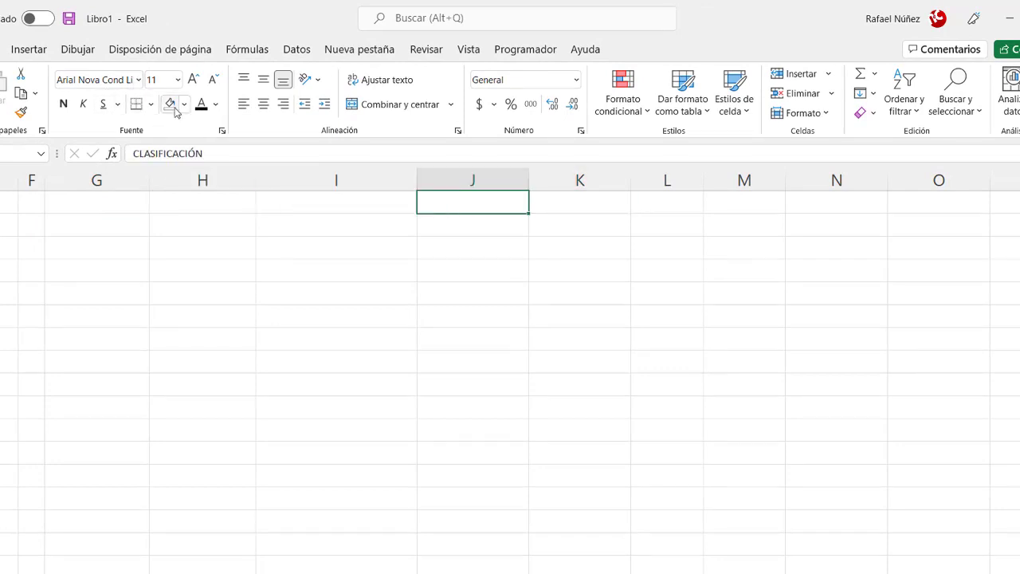
{"action": "left_click", "coordinate": [200, 105]}
Make the PETREO and FERREO entries below CLASIFICACIÓN show in black text
{"action": "left_click", "coordinate": [599, 197]}
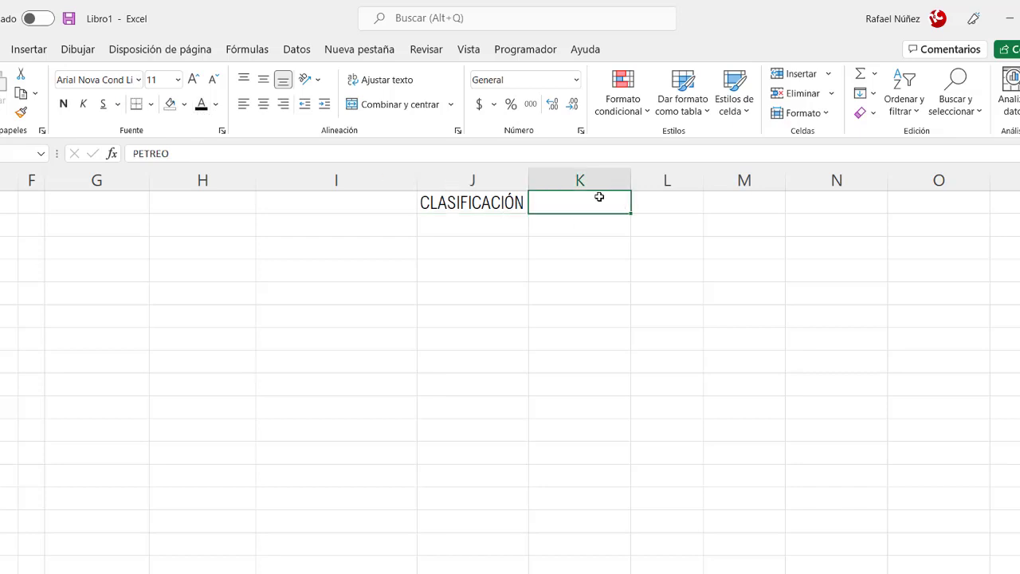
{"action": "left_click_drag", "start_coordinate": [598, 197], "coordinate": [651, 202]}
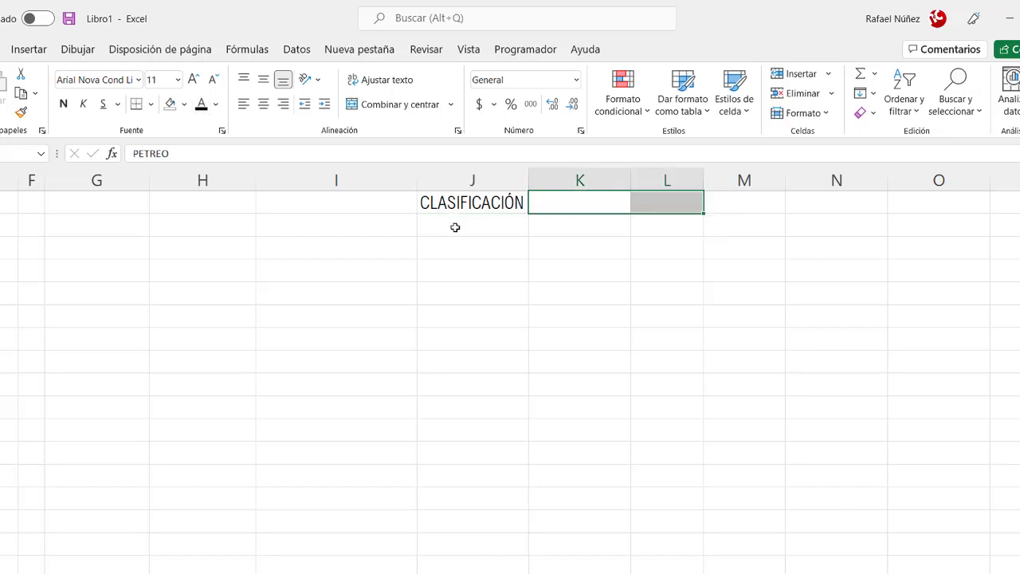
{"action": "left_click_drag", "start_coordinate": [455, 226], "coordinate": [455, 338]}
{"action": "key", "text": "ctrl+c"}
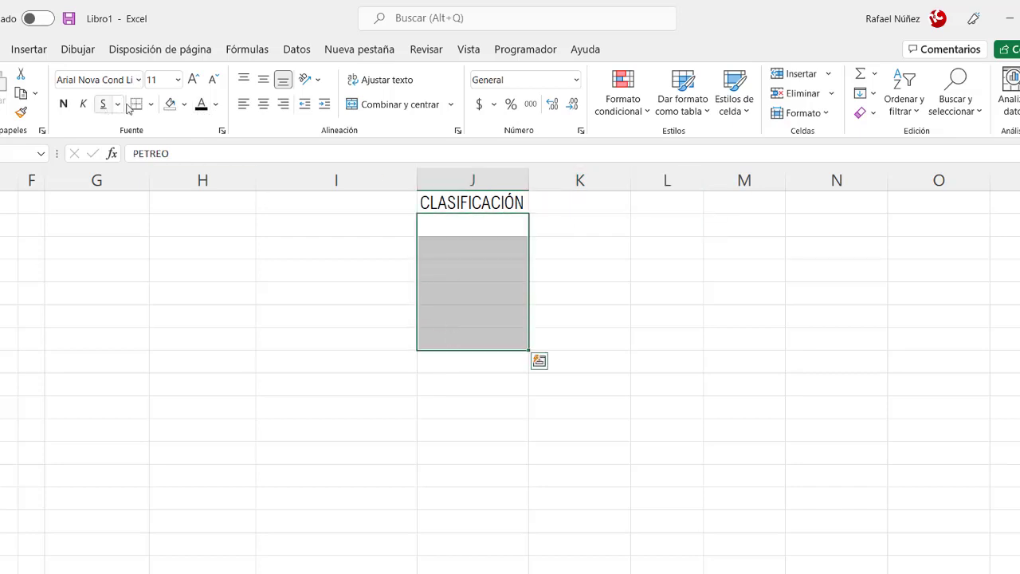
{"action": "left_click", "coordinate": [201, 104]}
{"action": "left_click", "coordinate": [471, 226]}
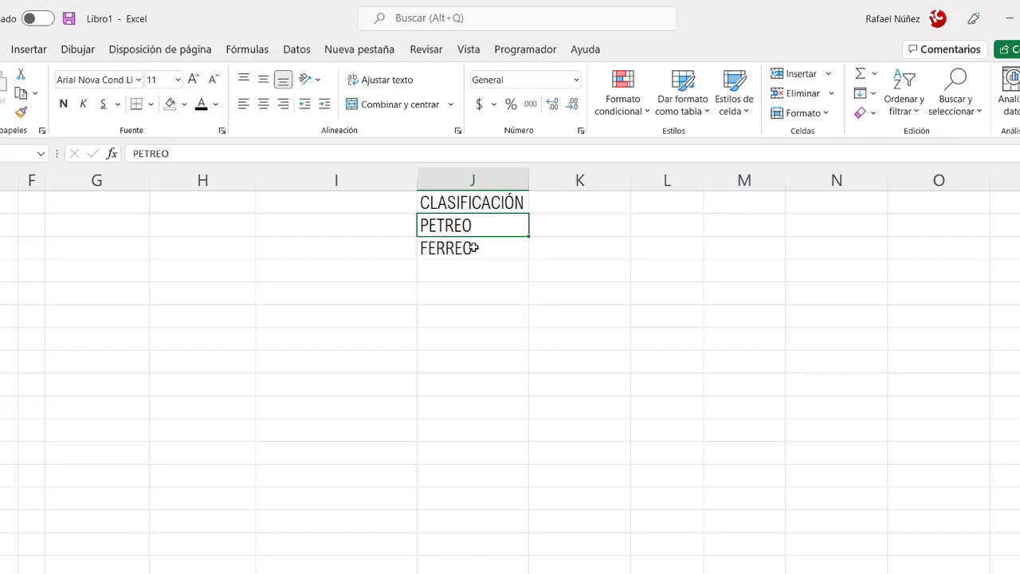
{"action": "left_click", "coordinate": [474, 247]}
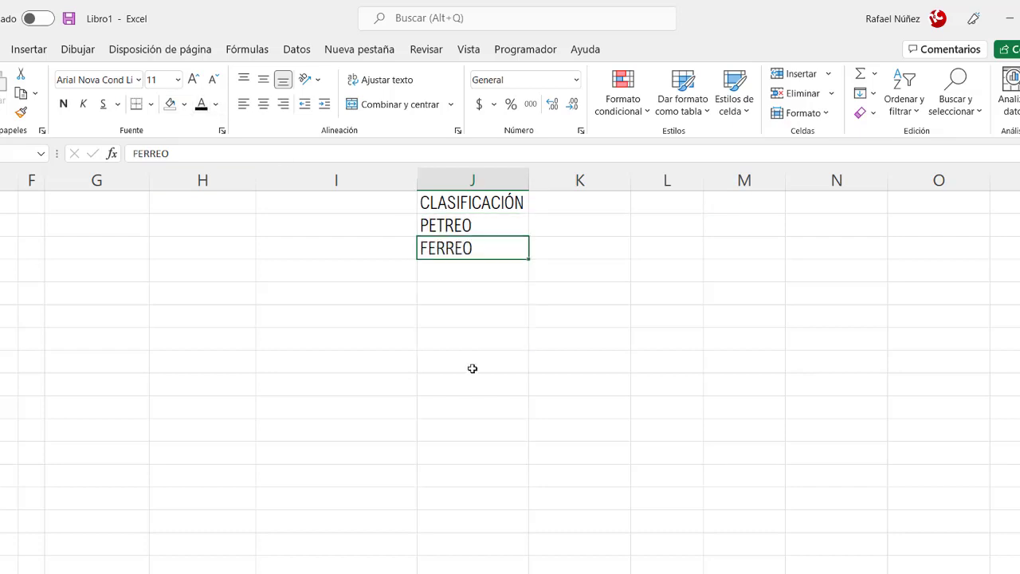
{"action": "left_click", "coordinate": [492, 227]}
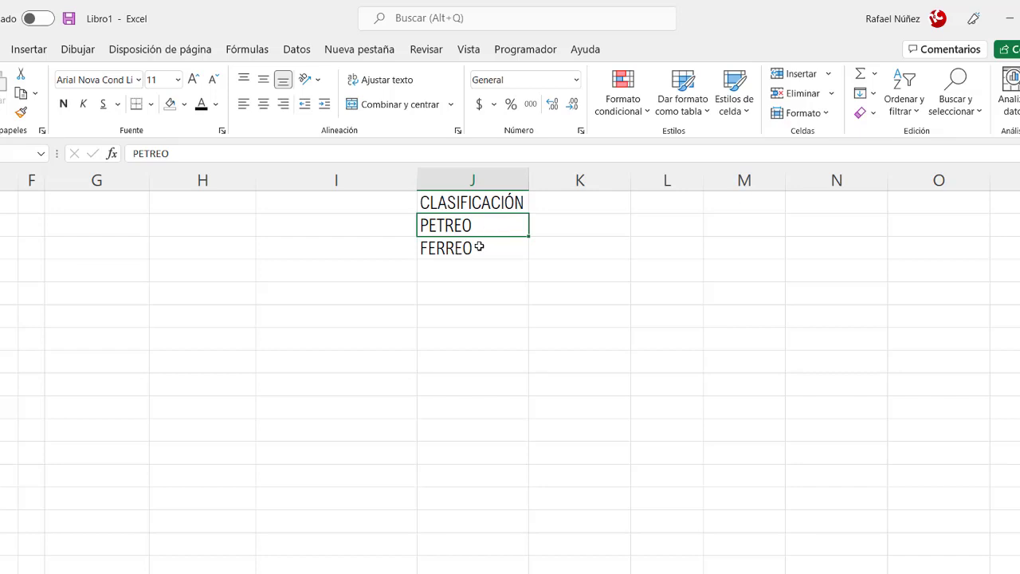
{"action": "left_click", "coordinate": [481, 247]}
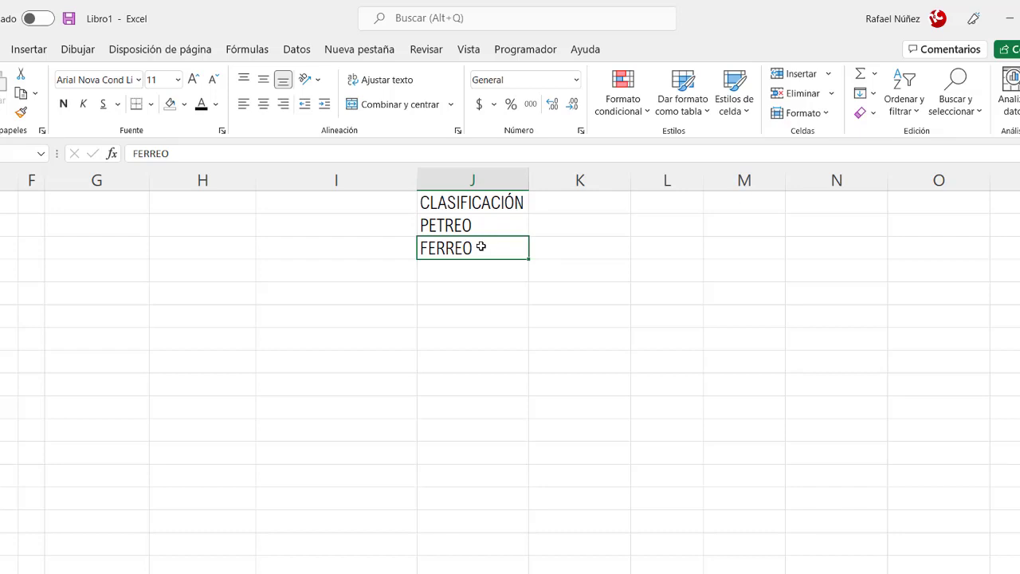
{"action": "left_click", "coordinate": [571, 203]}
Copy PETREO and FERREO into cells K1 and L1 as new list headings
{"action": "left_click", "coordinate": [458, 225]}
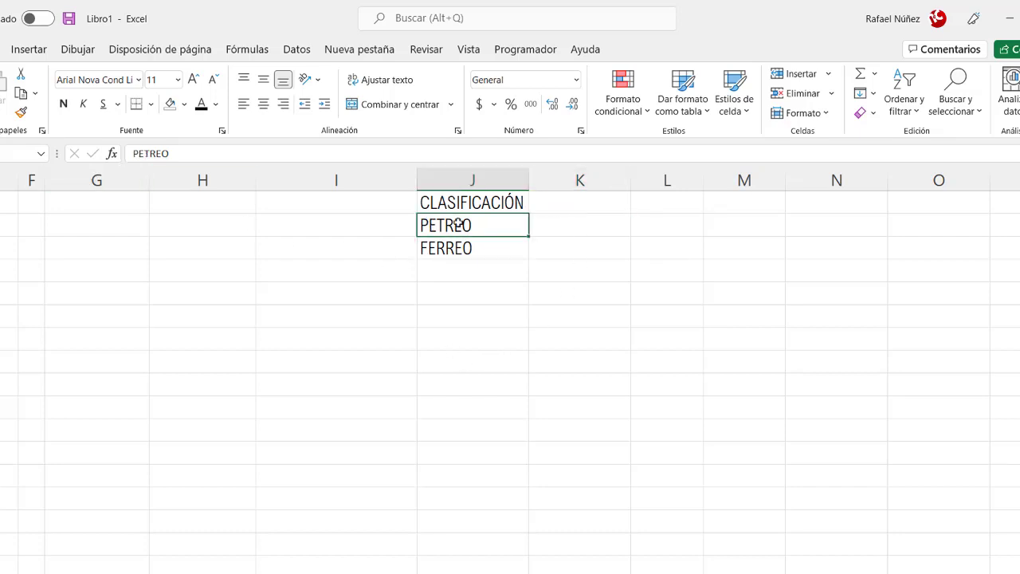
{"action": "left_click", "coordinate": [586, 199]}
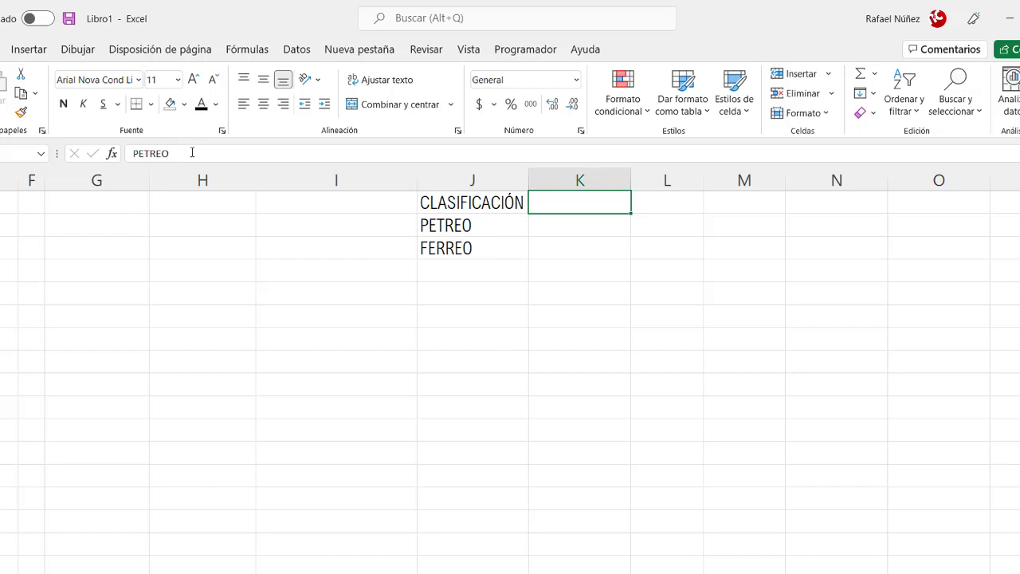
{"action": "key", "text": "ctrl+v"}
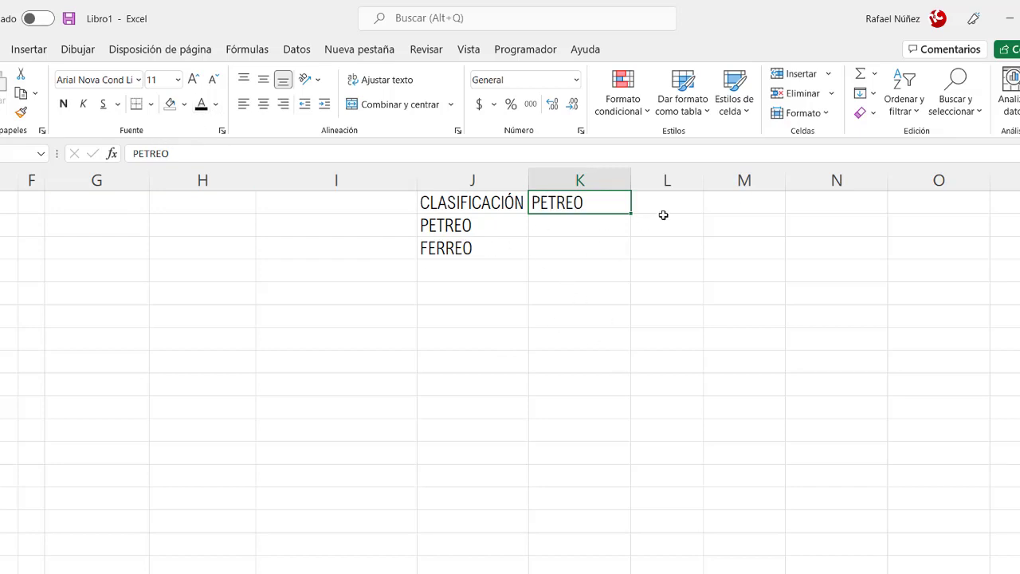
{"action": "left_click", "coordinate": [475, 247]}
{"action": "left_click", "coordinate": [680, 200]}
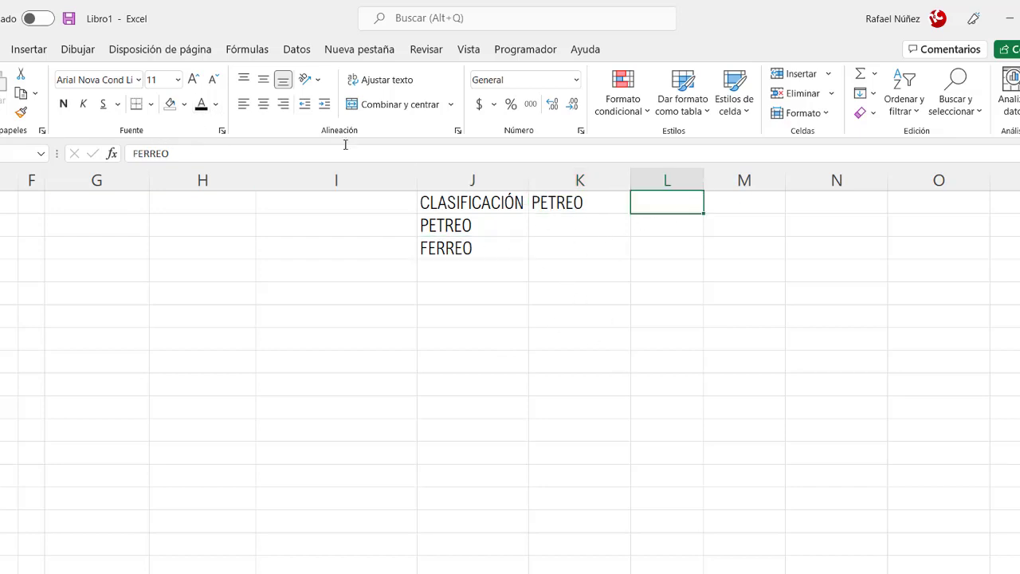
{"action": "type", "text": "FERREO"}
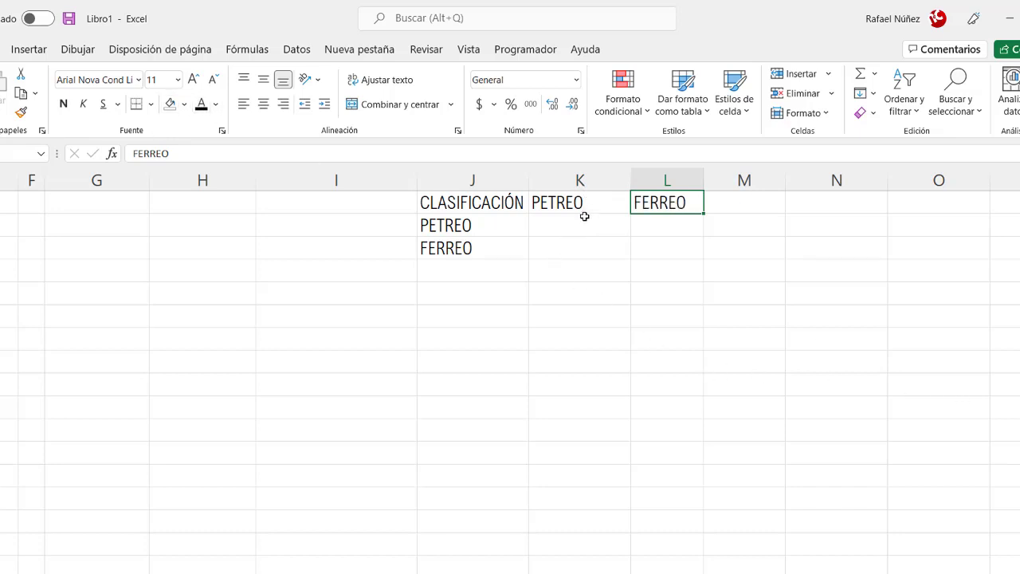
Paste CEMENTO, ARENA, GRAVA and BLOQUE DE 6" under the PETREO heading in column K
{"action": "left_click_drag", "start_coordinate": [584, 217], "coordinate": [583, 323]}
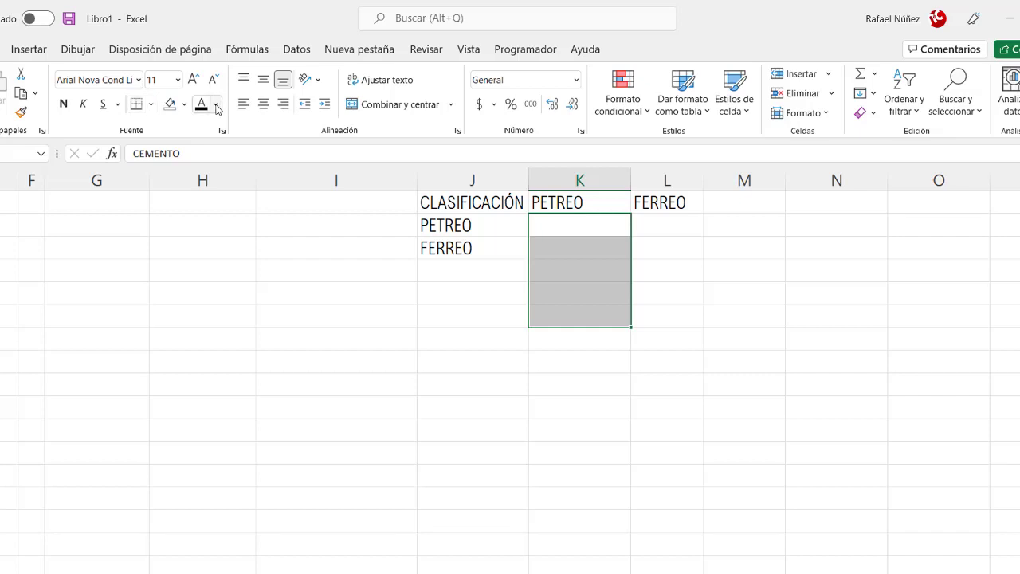
{"action": "type", "text": "CEMENTO ARENA GRAVA BLOQUE DE 6\""}
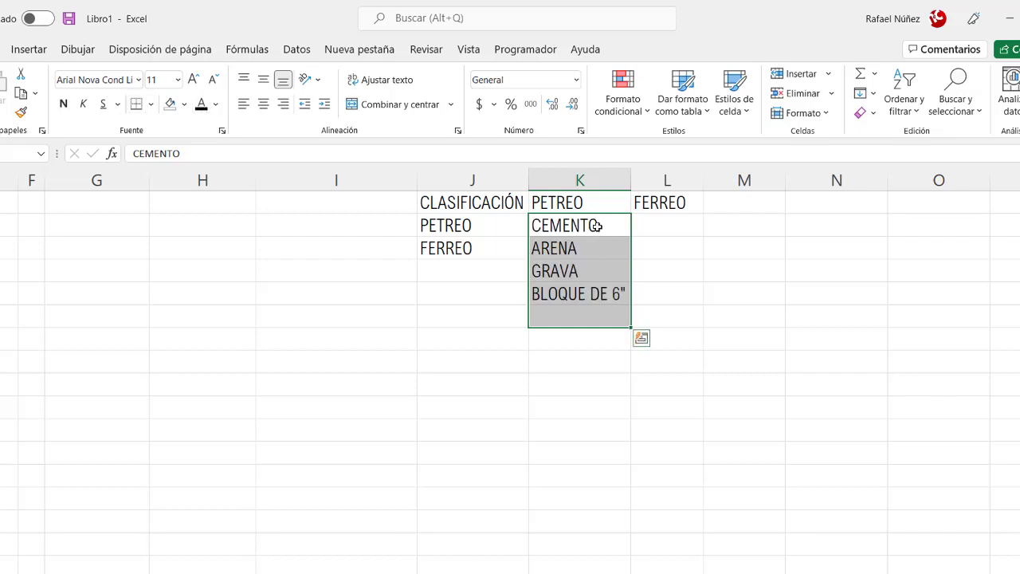
{"action": "left_click", "coordinate": [594, 229]}
{"action": "left_click", "coordinate": [592, 251]}
{"action": "left_click", "coordinate": [588, 273]}
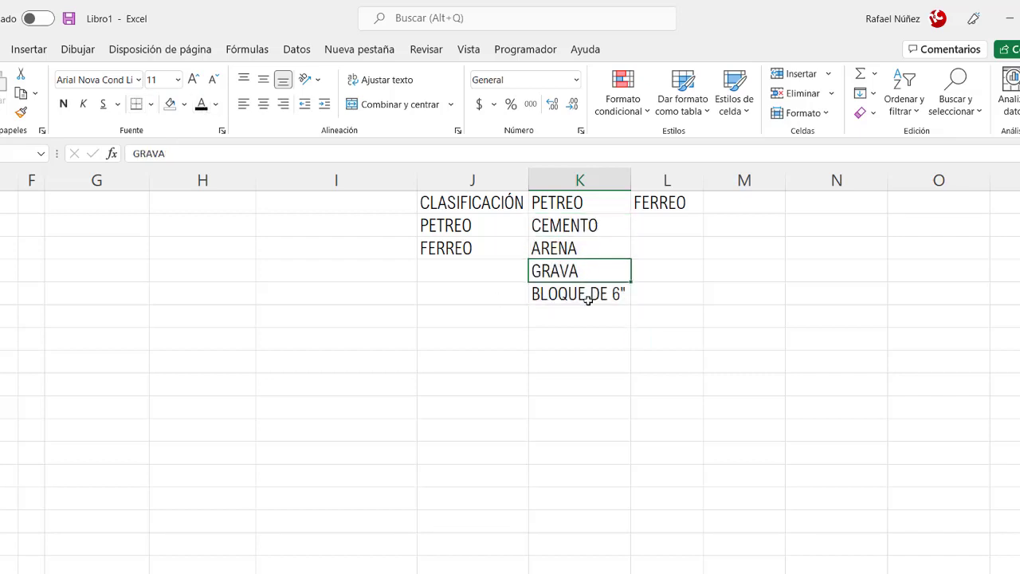
{"action": "left_click", "coordinate": [588, 294]}
Paste ACERO, ALAMBRE and CLAVOS under the FERREO heading in column L and check them
{"action": "left_click", "coordinate": [673, 202]}
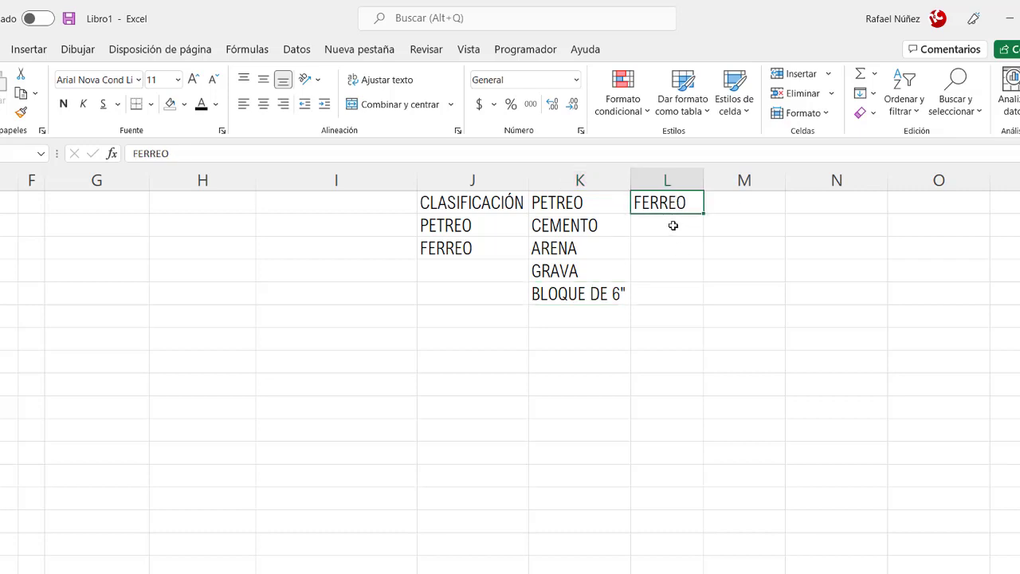
{"action": "left_click_drag", "start_coordinate": [674, 226], "coordinate": [672, 322]}
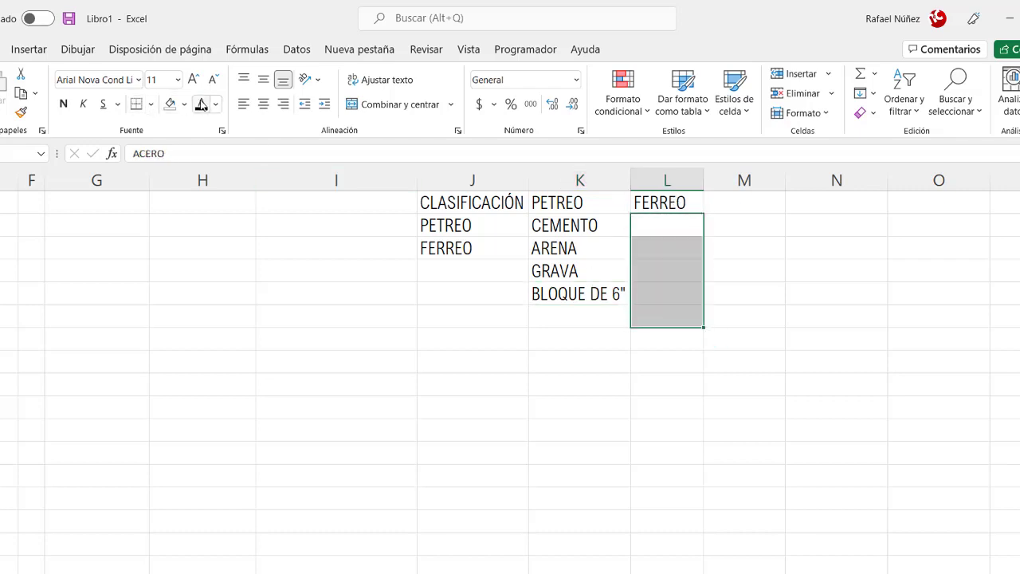
{"action": "type", "text": "ACERO ALAMBRE CLAVOS"}
{"action": "left_click", "coordinate": [663, 227]}
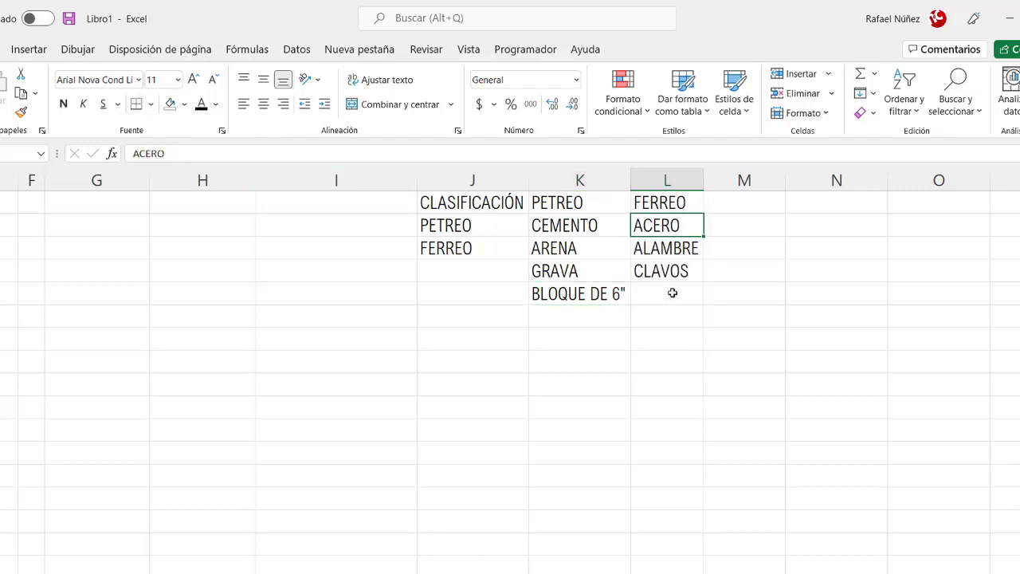
{"action": "left_click", "coordinate": [681, 248]}
{"action": "left_click", "coordinate": [684, 271]}
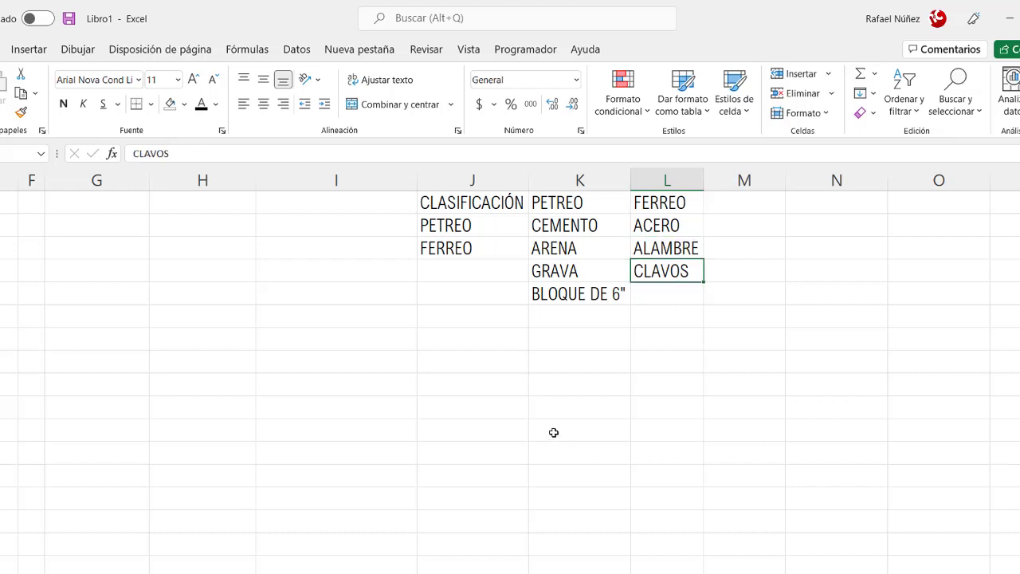
{"action": "left_click_drag", "start_coordinate": [485, 199], "coordinate": [487, 246]}
{"action": "left_click", "coordinate": [487, 246]}
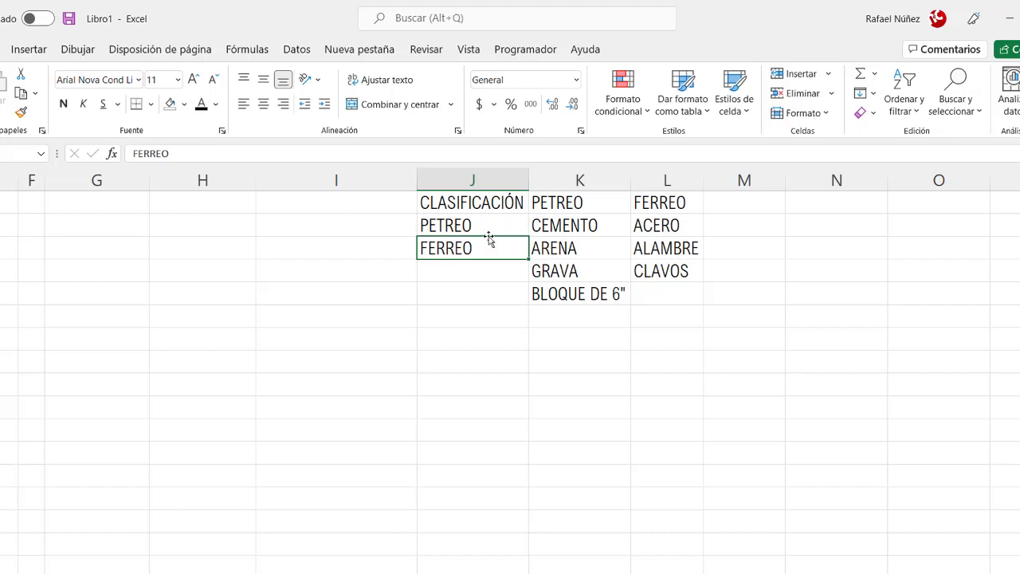
Format the CLASIFICACIÓN list J1:J3 as a table with headers
{"action": "left_click_drag", "start_coordinate": [492, 206], "coordinate": [487, 248]}
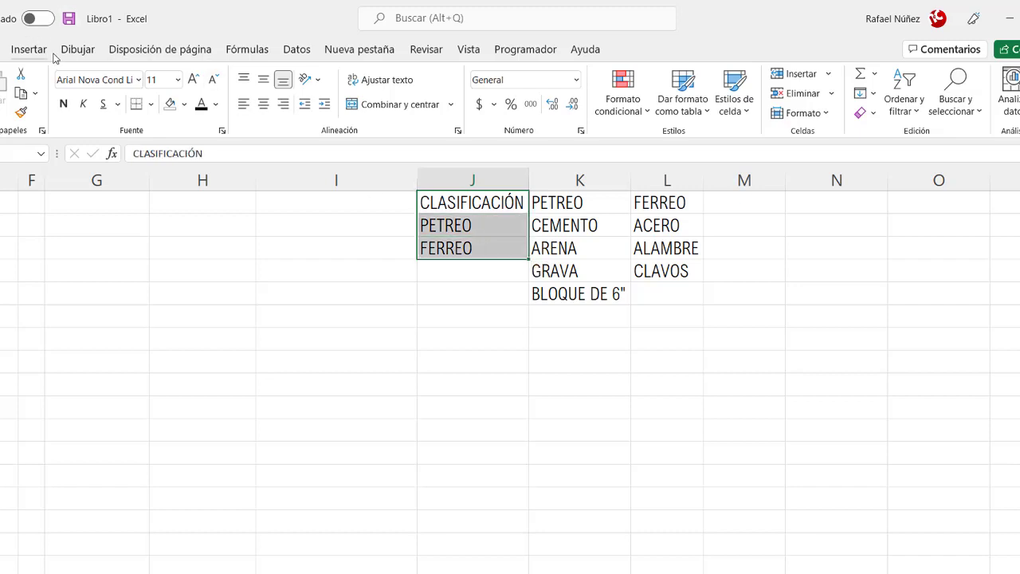
{"action": "left_click", "coordinate": [27, 48]}
{"action": "left_click", "coordinate": [79, 100]}
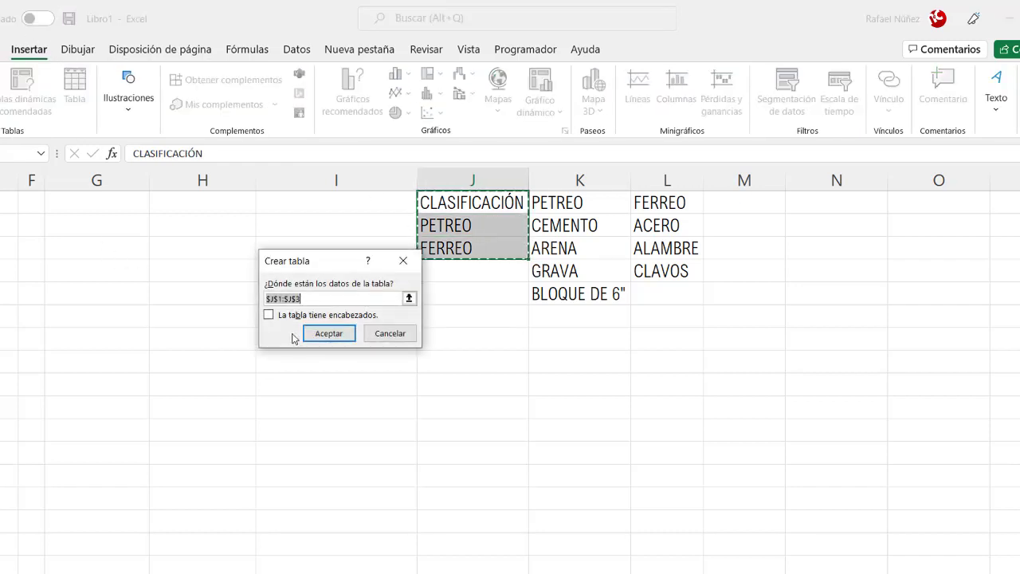
{"action": "left_click", "coordinate": [283, 316]}
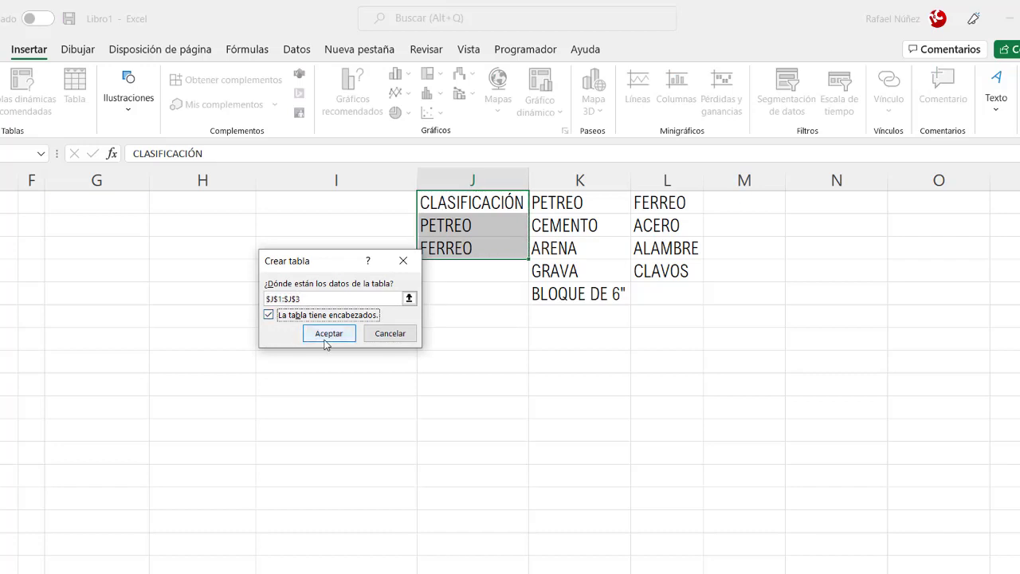
{"action": "left_click", "coordinate": [327, 335]}
{"action": "left_click", "coordinate": [580, 362]}
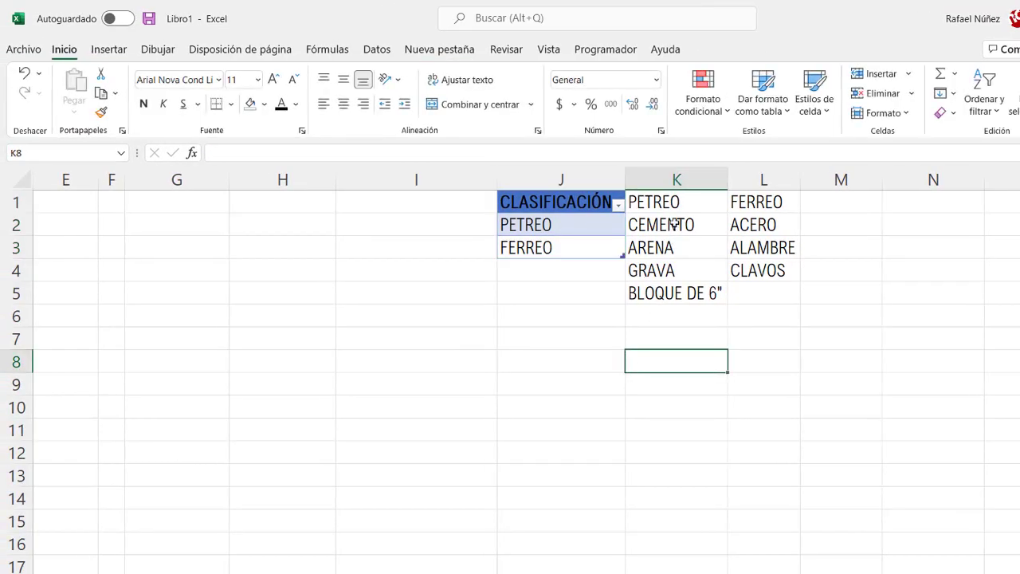
Format the PETREO, FERREO and QUIMICO lists as one table with headers over K1:M5
{"action": "left_click_drag", "start_coordinate": [680, 200], "coordinate": [677, 292]}
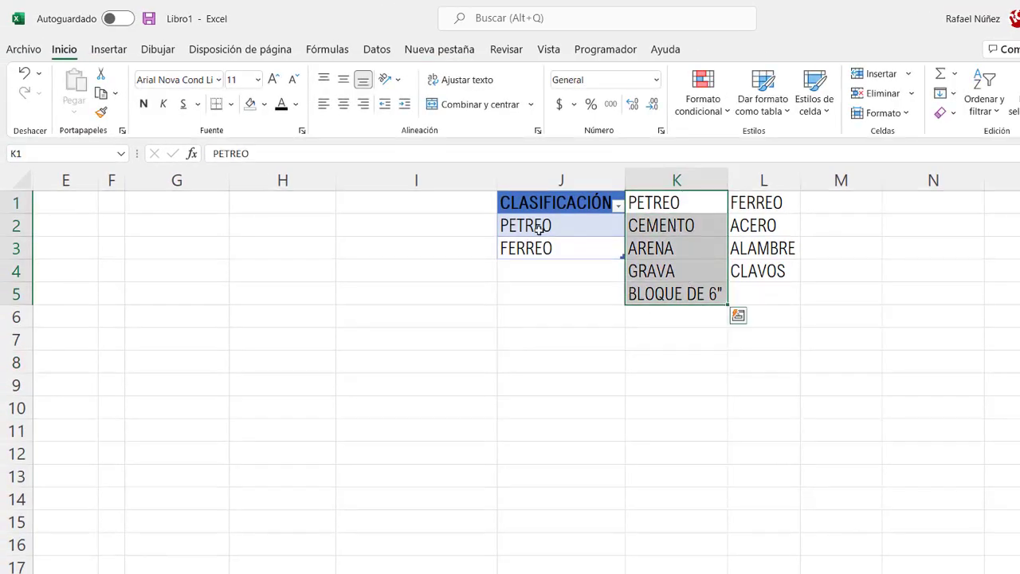
{"action": "left_click", "coordinate": [659, 225]}
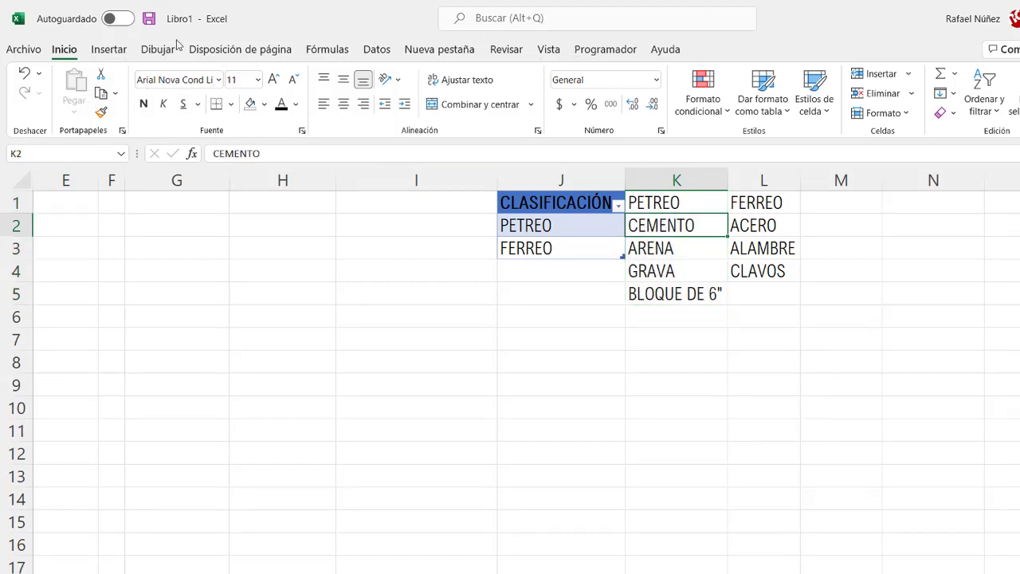
{"action": "left_click", "coordinate": [109, 49]}
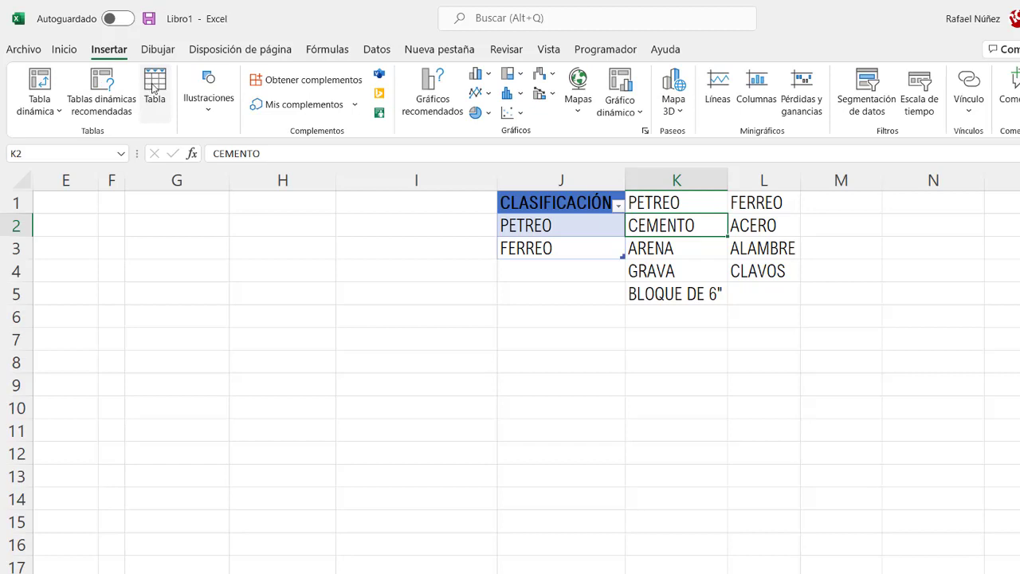
{"action": "left_click", "coordinate": [154, 88]}
{"action": "left_click", "coordinate": [366, 317]}
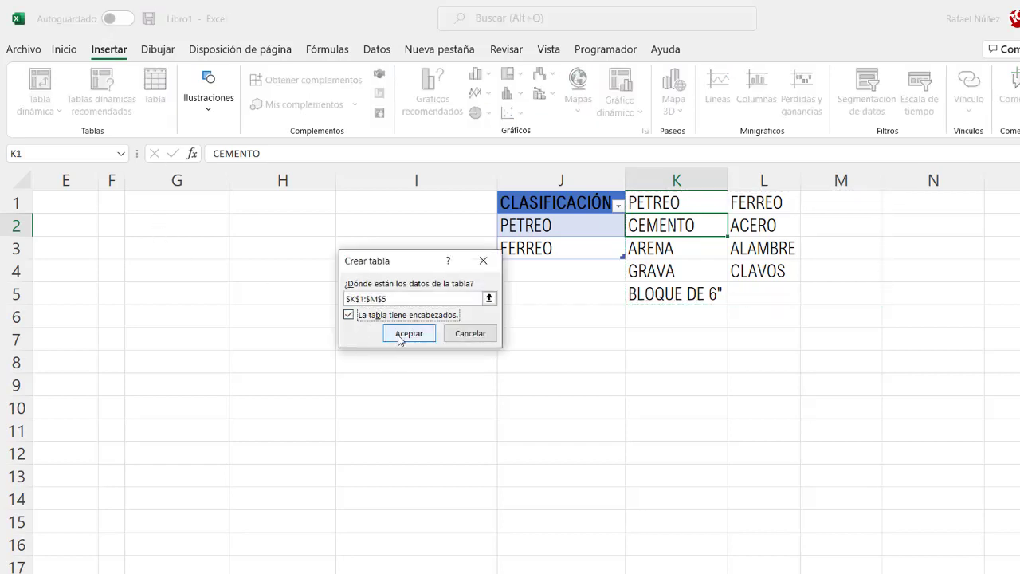
{"action": "left_click", "coordinate": [409, 334]}
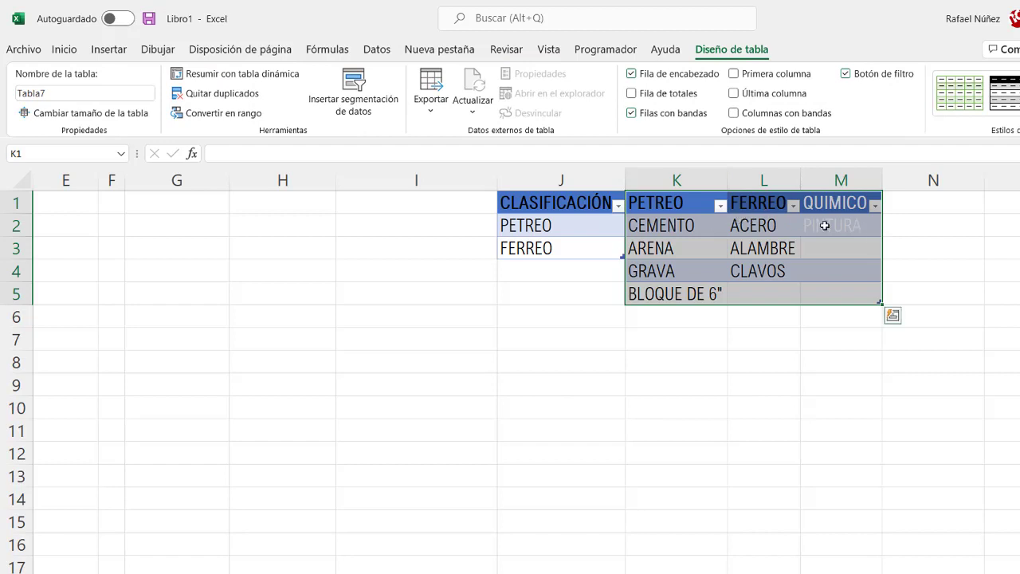
{"action": "left_click", "coordinate": [877, 341]}
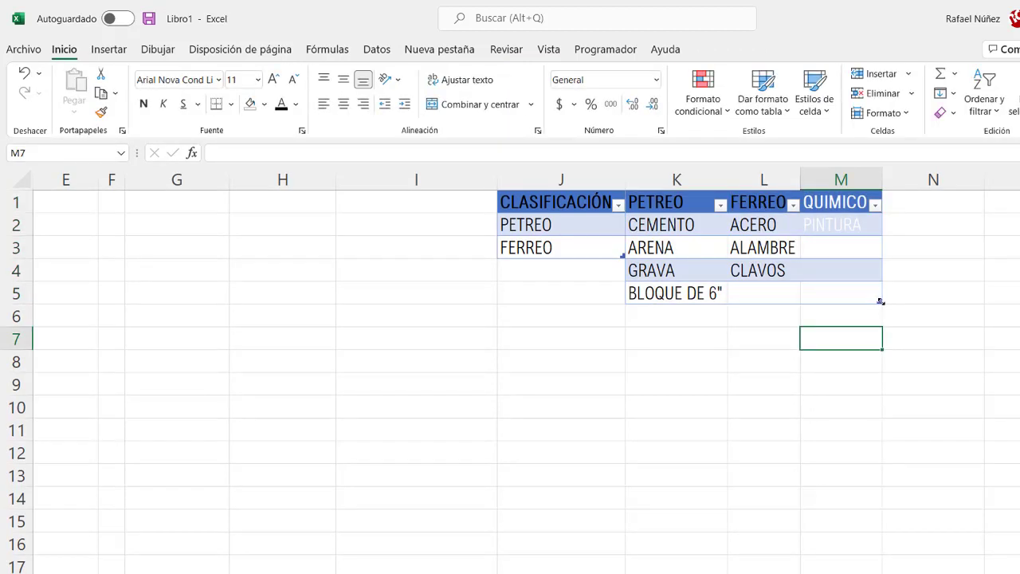
Shrink the table back to PETREO K1:K5 and recolour QUIMICO, PINTURA and DILUYENTE in black
{"action": "left_click_drag", "start_coordinate": [881, 301], "coordinate": [738, 291]}
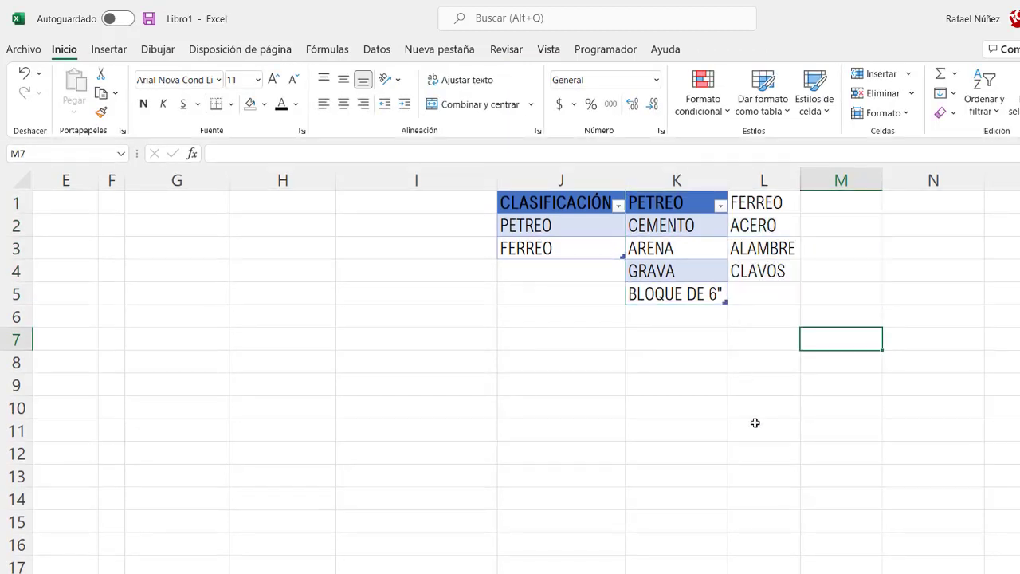
{"action": "left_click_drag", "start_coordinate": [756, 424], "coordinate": [755, 411]}
{"action": "left_click", "coordinate": [830, 201]}
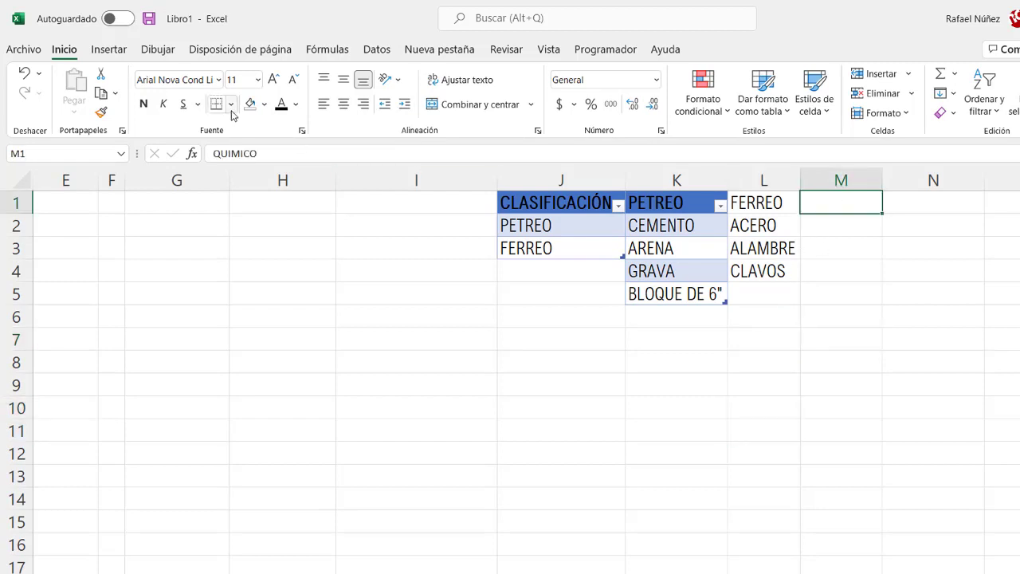
{"action": "left_click", "coordinate": [281, 102]}
{"action": "left_click_drag", "start_coordinate": [834, 227], "coordinate": [836, 274]}
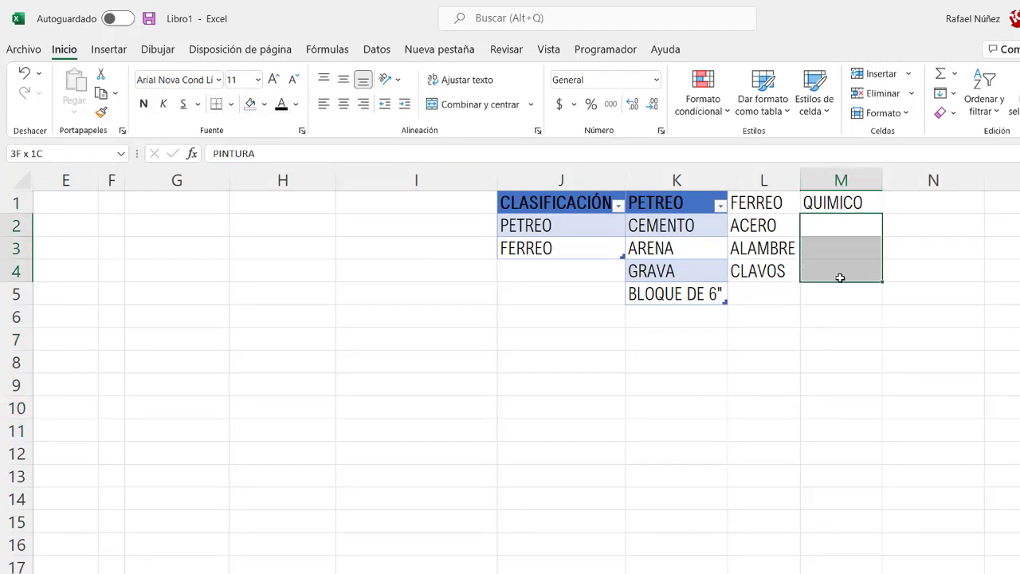
{"action": "left_click", "coordinate": [284, 104]}
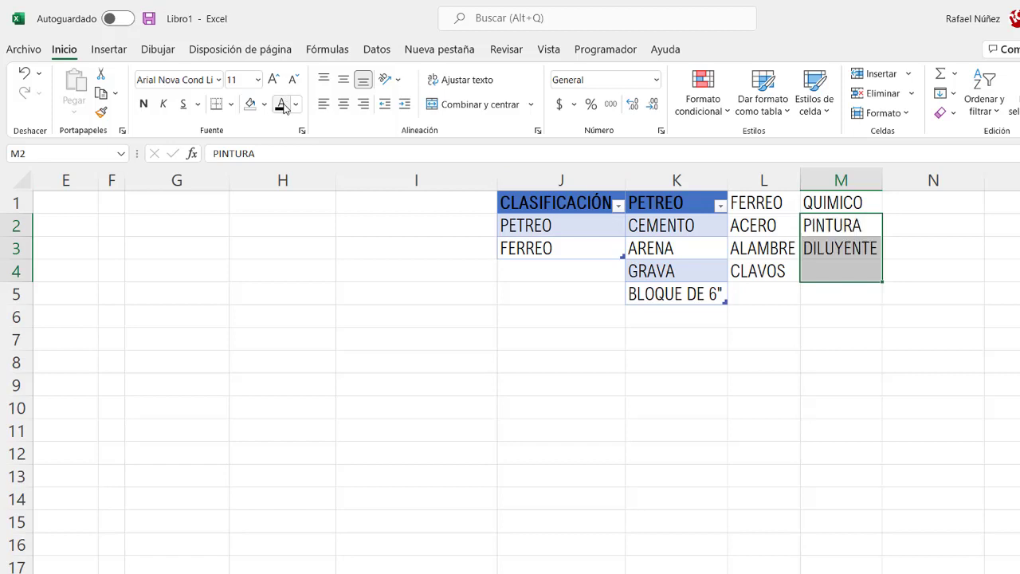
{"action": "left_click", "coordinate": [622, 382]}
{"action": "left_click", "coordinate": [592, 275]}
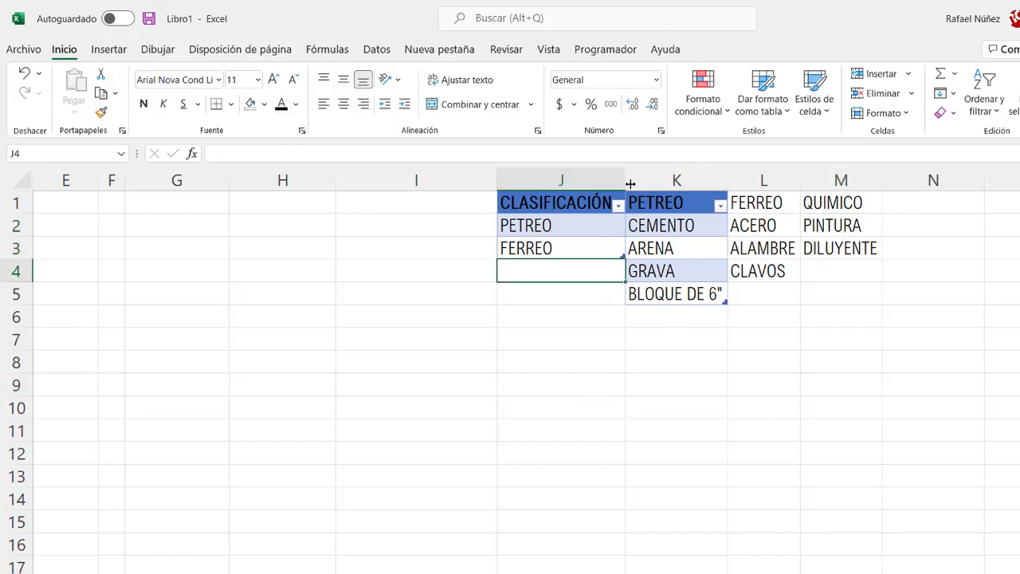
Widen column J so the CLASIFICACIÓN heading fits
{"action": "left_click_drag", "start_coordinate": [630, 183], "coordinate": [636, 183]}
{"action": "left_click", "coordinate": [580, 226]}
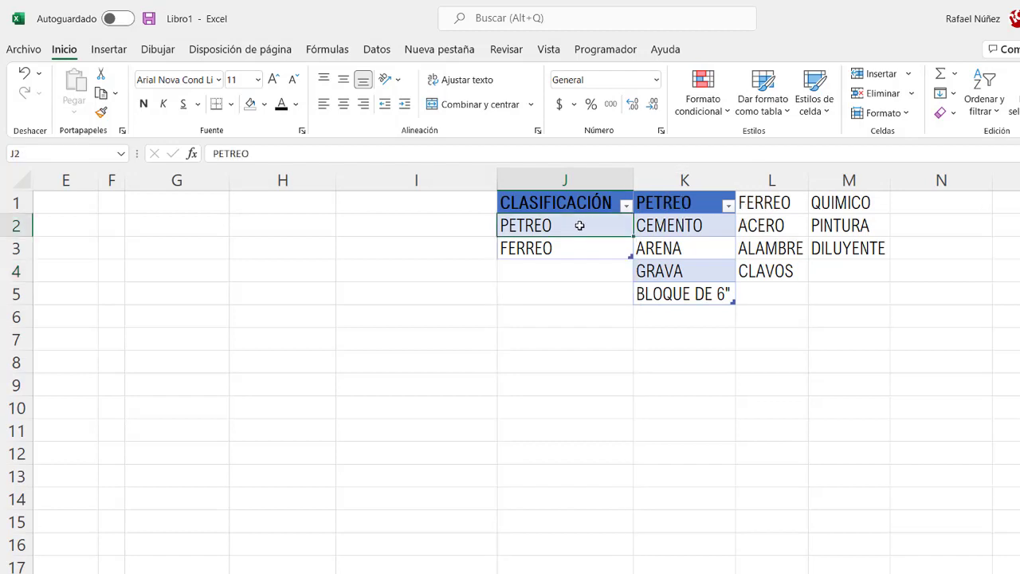
{"action": "left_click", "coordinate": [671, 205]}
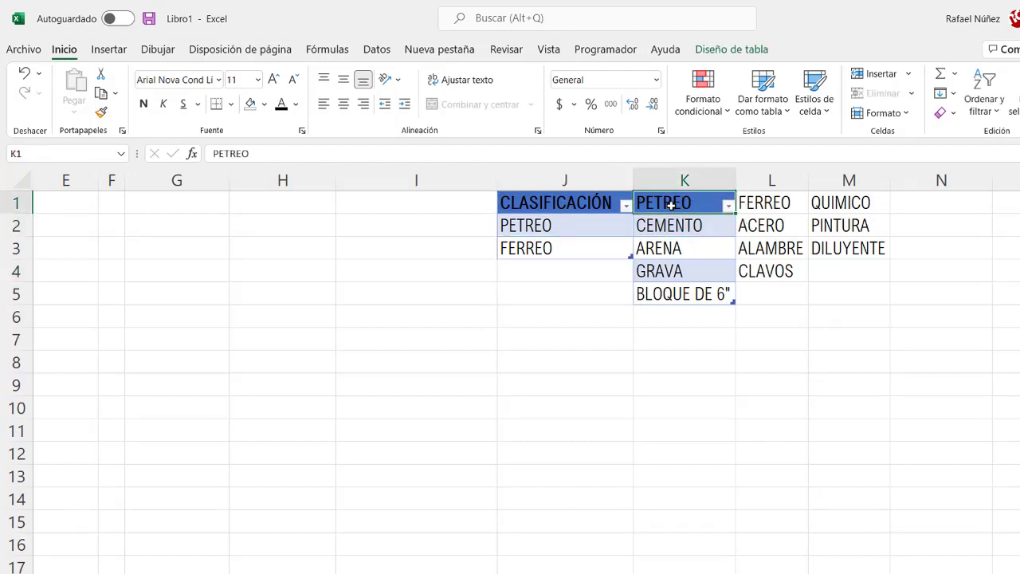
{"action": "left_click", "coordinate": [567, 225]}
{"action": "left_click", "coordinate": [672, 200]}
{"action": "left_click", "coordinate": [572, 246]}
Format the FERREO list L1:L4 as its own table with headers
{"action": "left_click_drag", "start_coordinate": [780, 204], "coordinate": [787, 269]}
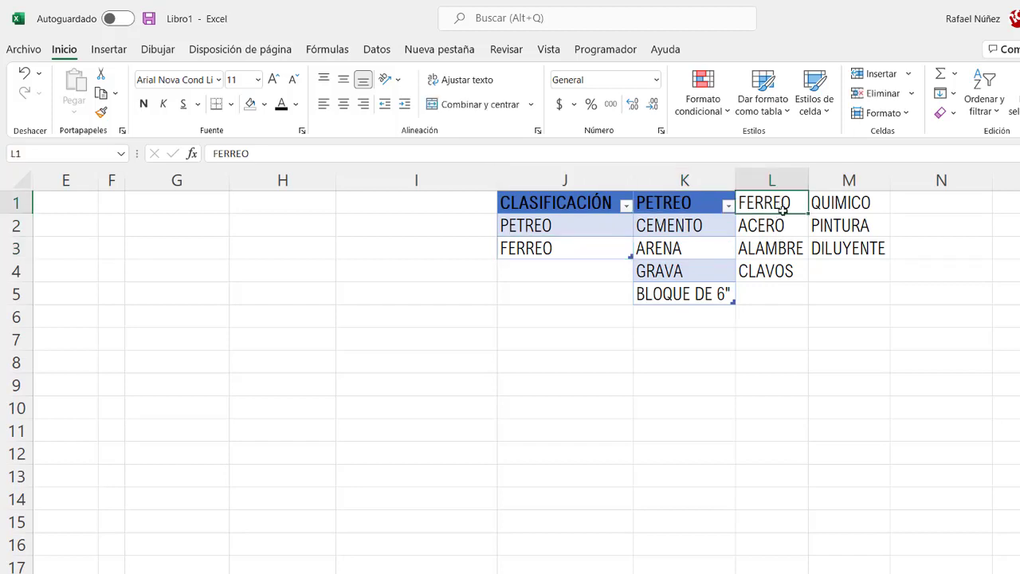
{"action": "left_click", "coordinate": [109, 50]}
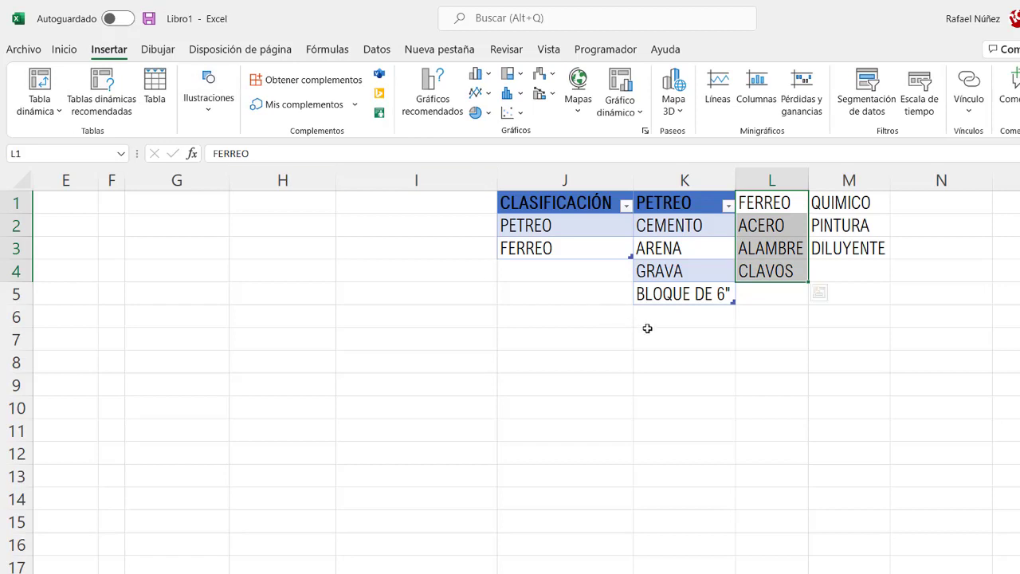
{"action": "left_click", "coordinate": [156, 88]}
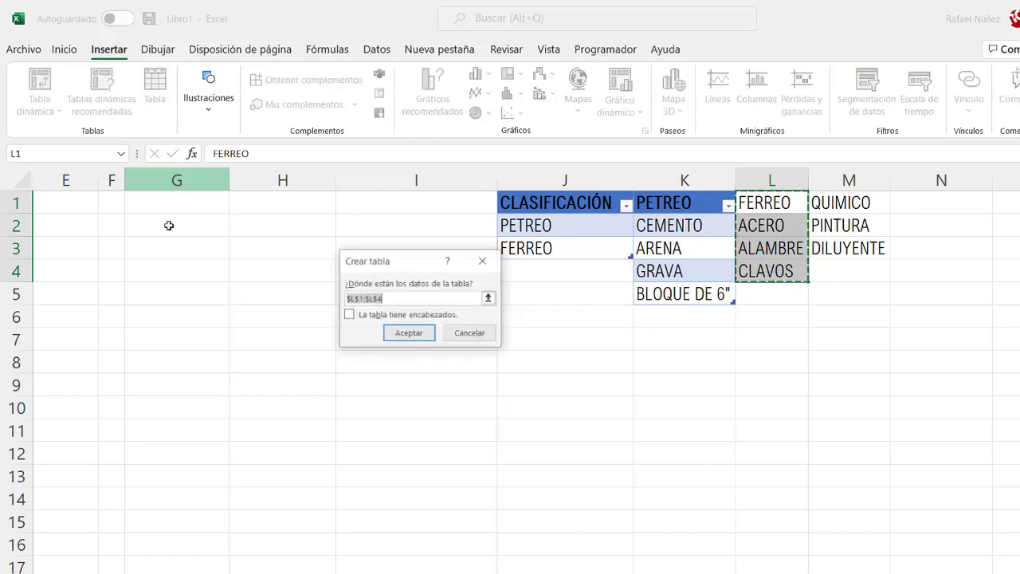
{"action": "left_click", "coordinate": [370, 315]}
{"action": "left_click", "coordinate": [409, 334]}
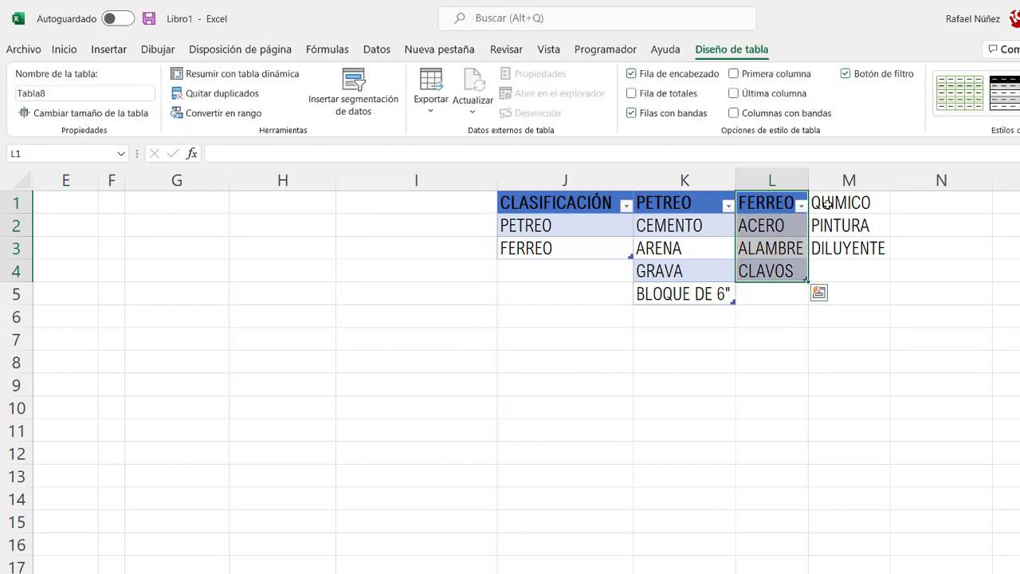
Format the QUIMICO list M1:M3 as its own table with headers
{"action": "left_click_drag", "start_coordinate": [837, 202], "coordinate": [845, 248]}
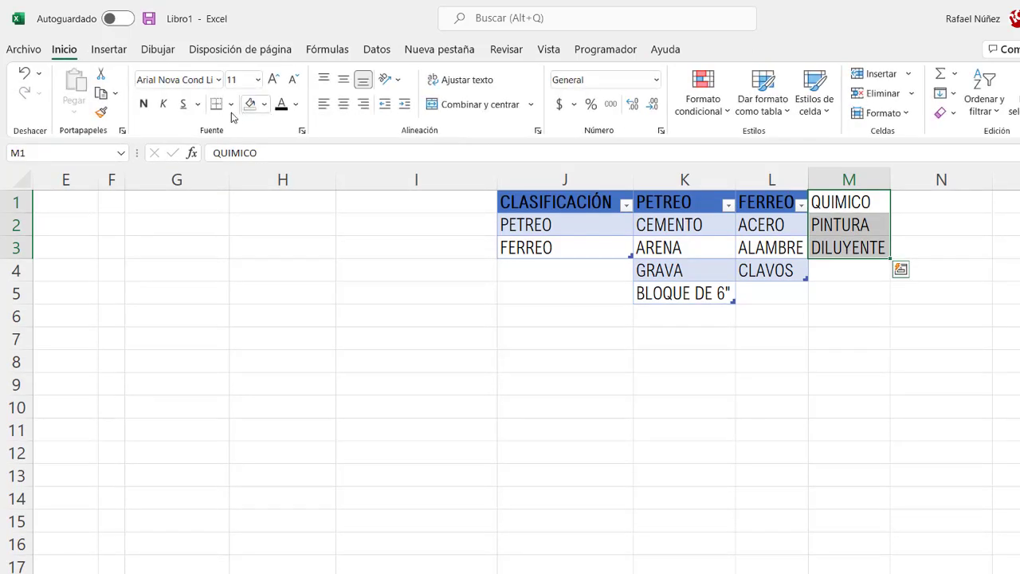
{"action": "left_click", "coordinate": [108, 51]}
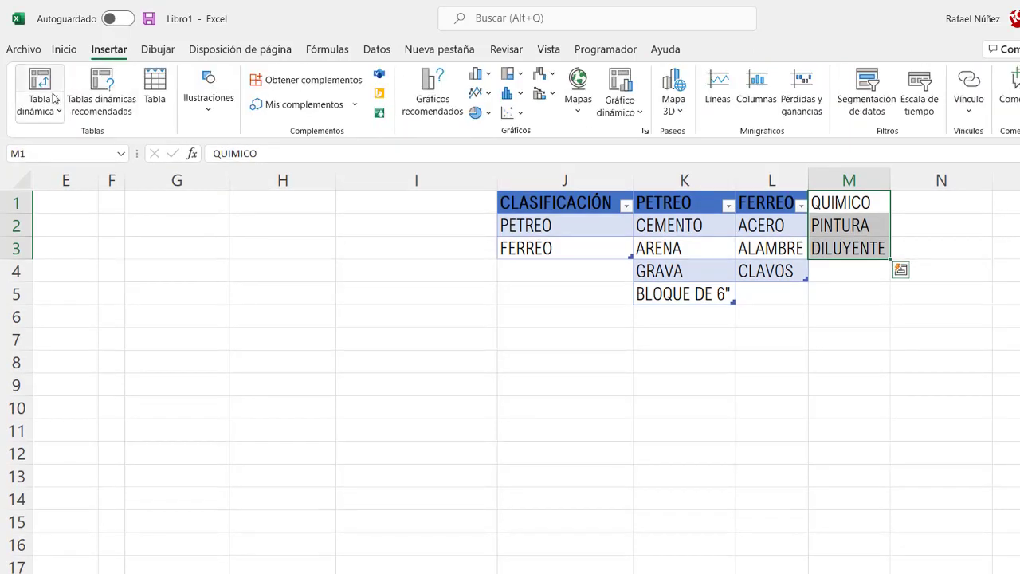
{"action": "left_click", "coordinate": [154, 94]}
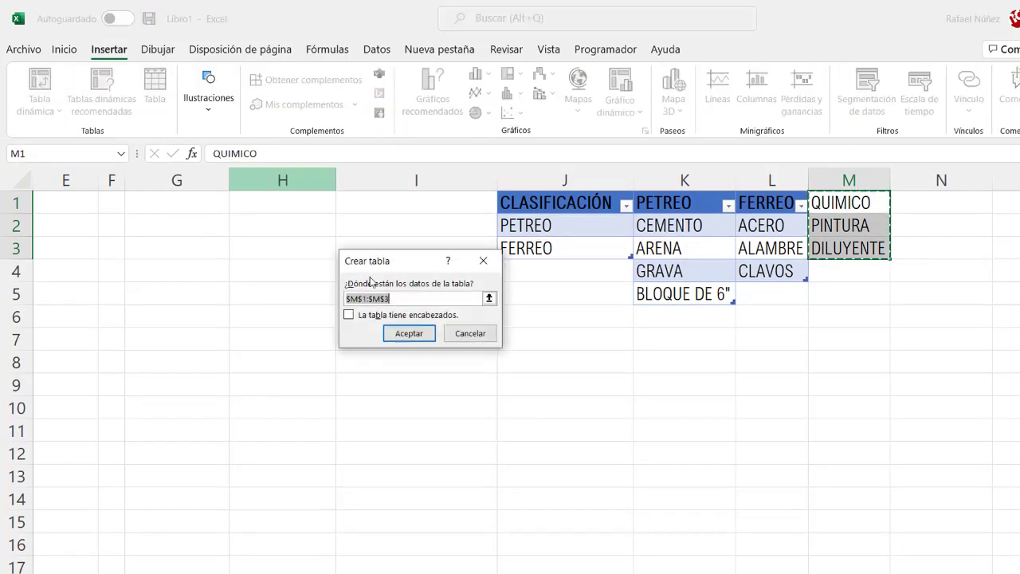
{"action": "left_click", "coordinate": [365, 317]}
{"action": "left_click", "coordinate": [409, 333]}
{"action": "left_click", "coordinate": [785, 407]}
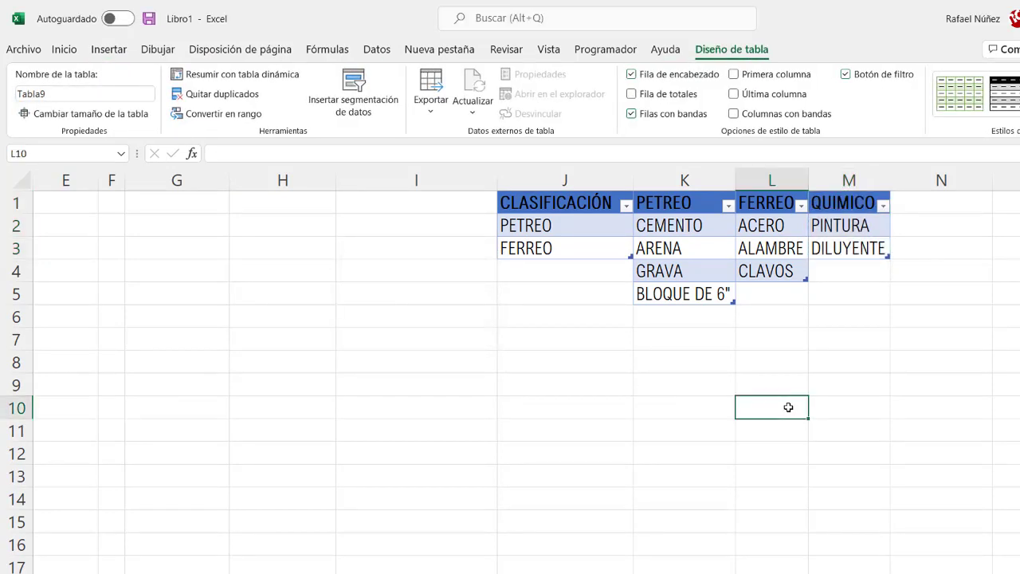
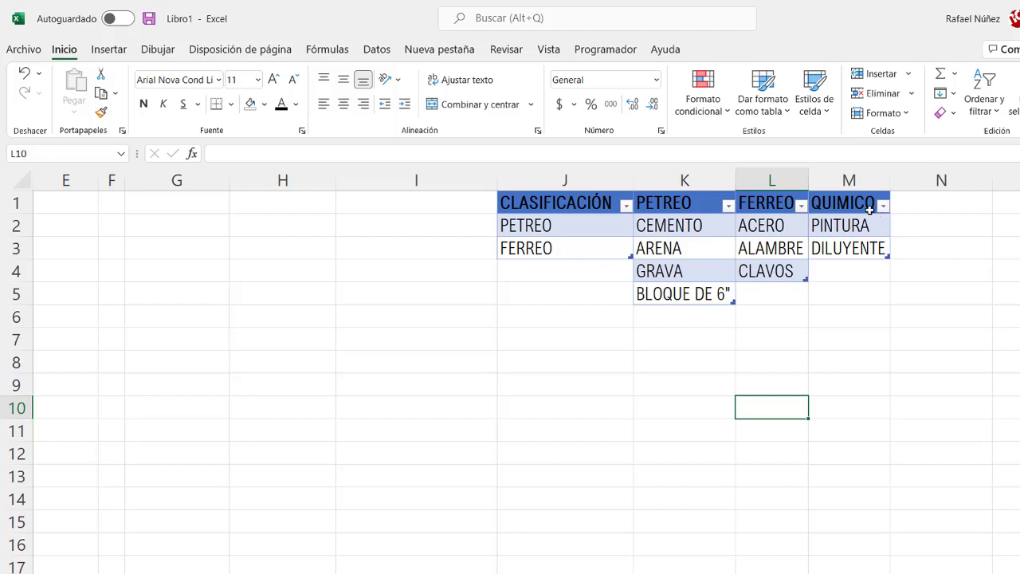
Name the classification entries PETREO and FERREO in column J as CLA
{"action": "left_click", "coordinate": [563, 264]}
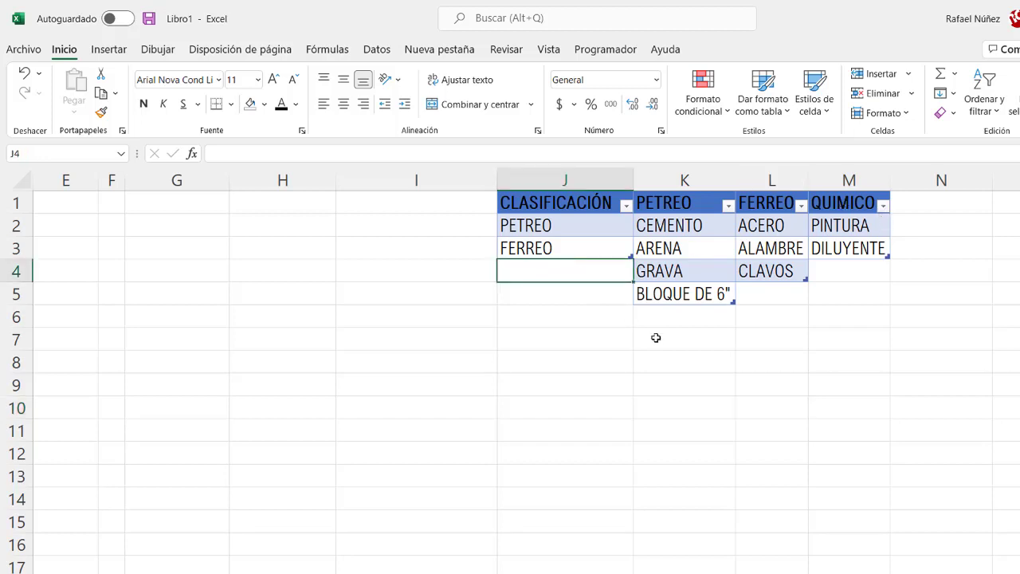
{"action": "left_click", "coordinate": [598, 205]}
{"action": "left_click", "coordinate": [583, 223]}
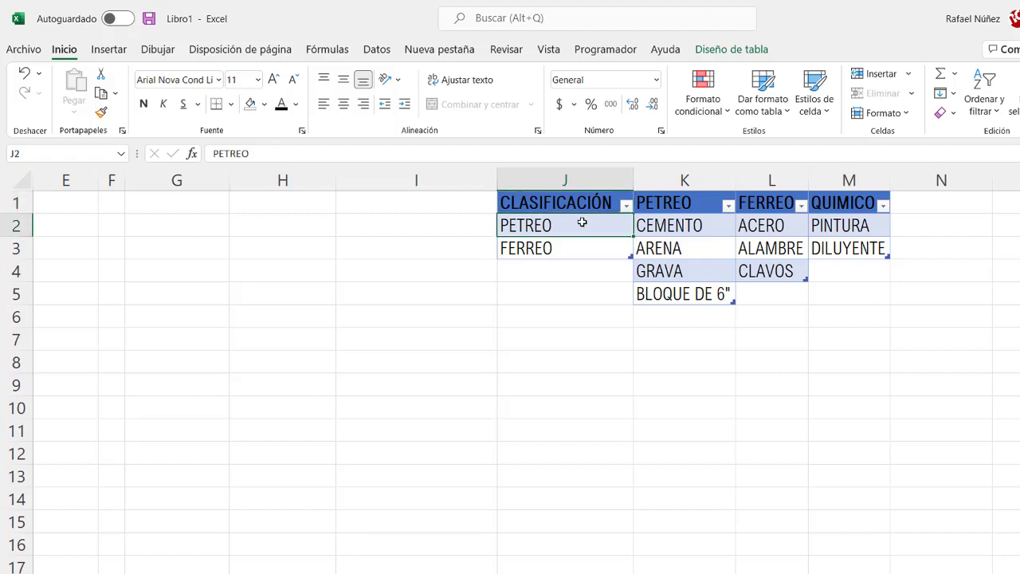
{"action": "left_click_drag", "start_coordinate": [583, 224], "coordinate": [588, 248]}
{"action": "key", "text": "Up"}
{"action": "left_click", "coordinate": [587, 233]}
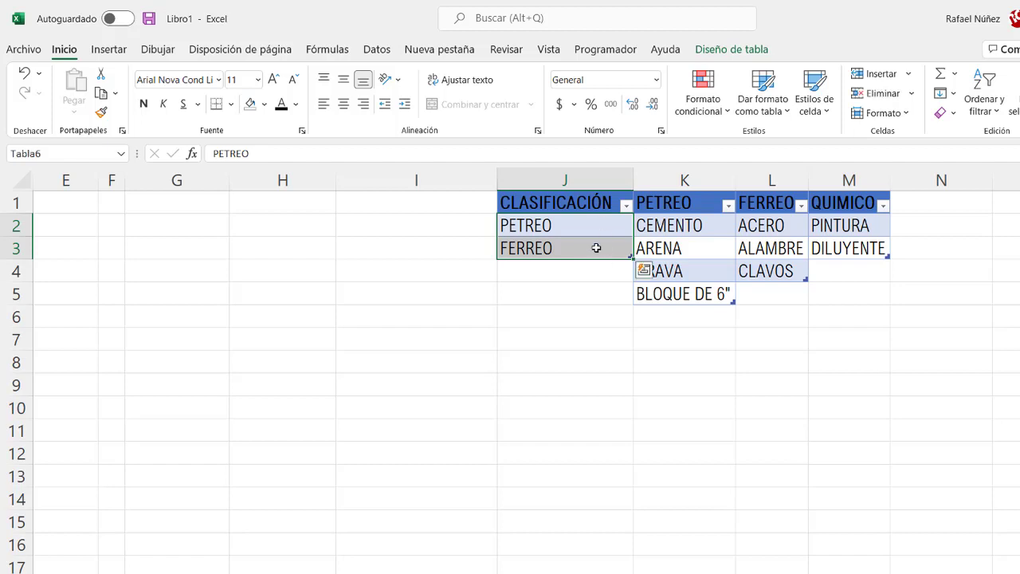
{"action": "left_click", "coordinate": [621, 331]}
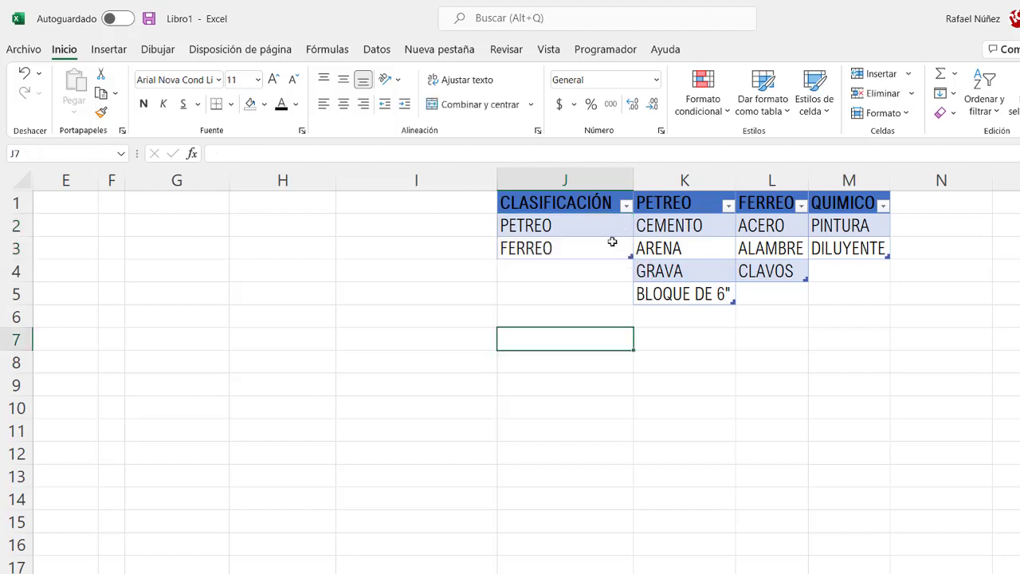
{"action": "left_click_drag", "start_coordinate": [596, 222], "coordinate": [596, 248]}
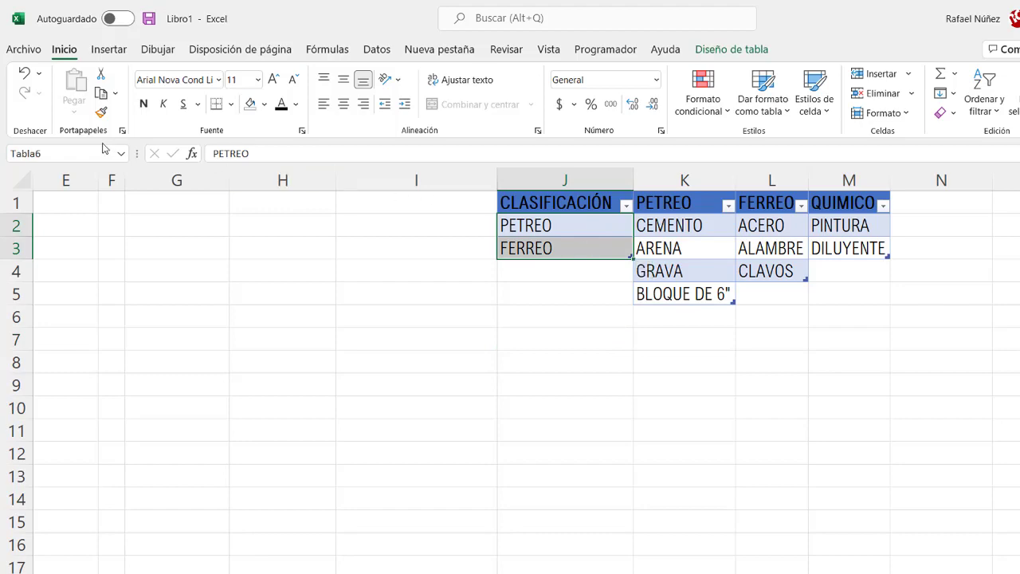
{"action": "left_click", "coordinate": [69, 151]}
{"action": "type", "text": "CLA"}
{"action": "key", "text": "Escape"}
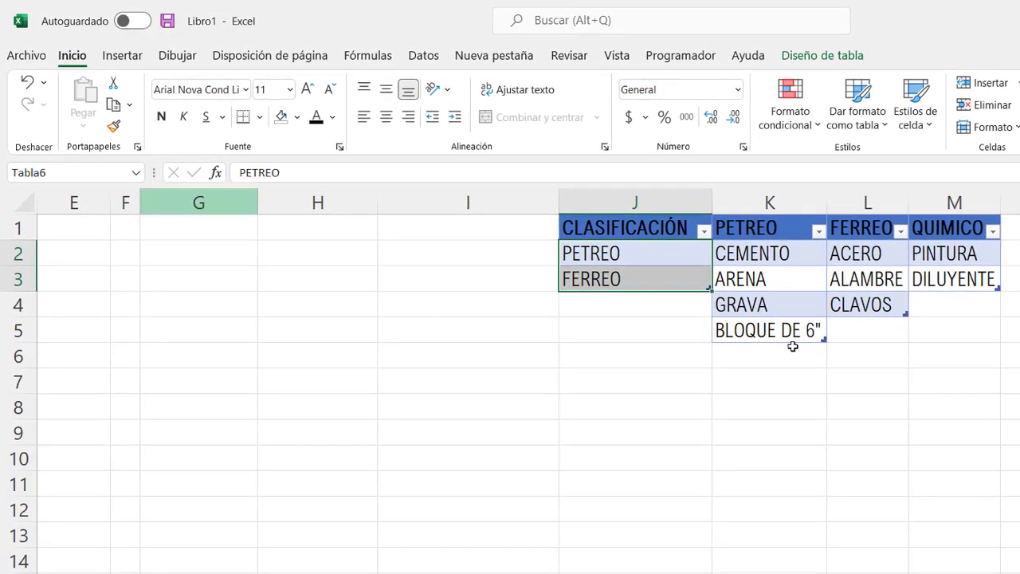
Name the CEMENTO–BLOQUE list PETREO and the ACERO–CLAVOS list FERREO
{"action": "left_click_drag", "start_coordinate": [751, 255], "coordinate": [749, 331]}
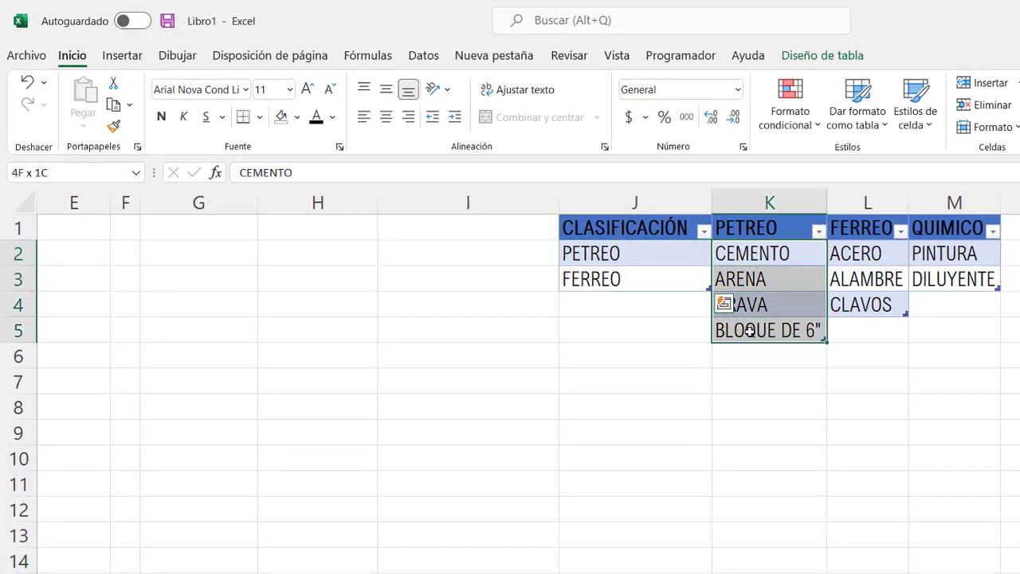
{"action": "left_click", "coordinate": [60, 172]}
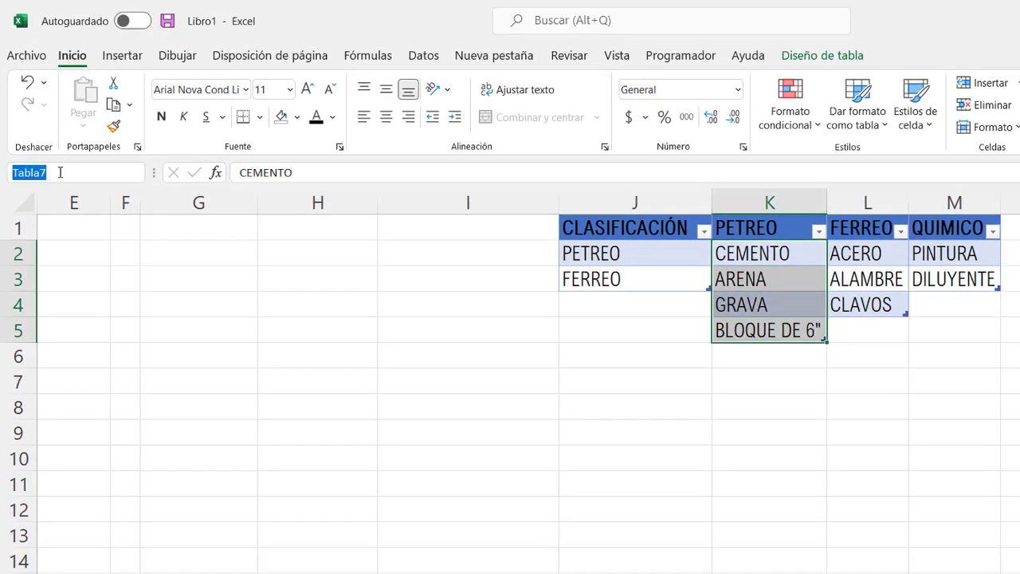
{"action": "type", "text": "PETREO"}
{"action": "key", "text": "Return"}
{"action": "left_click", "coordinate": [892, 262]}
{"action": "left_click_drag", "start_coordinate": [892, 263], "coordinate": [885, 311]}
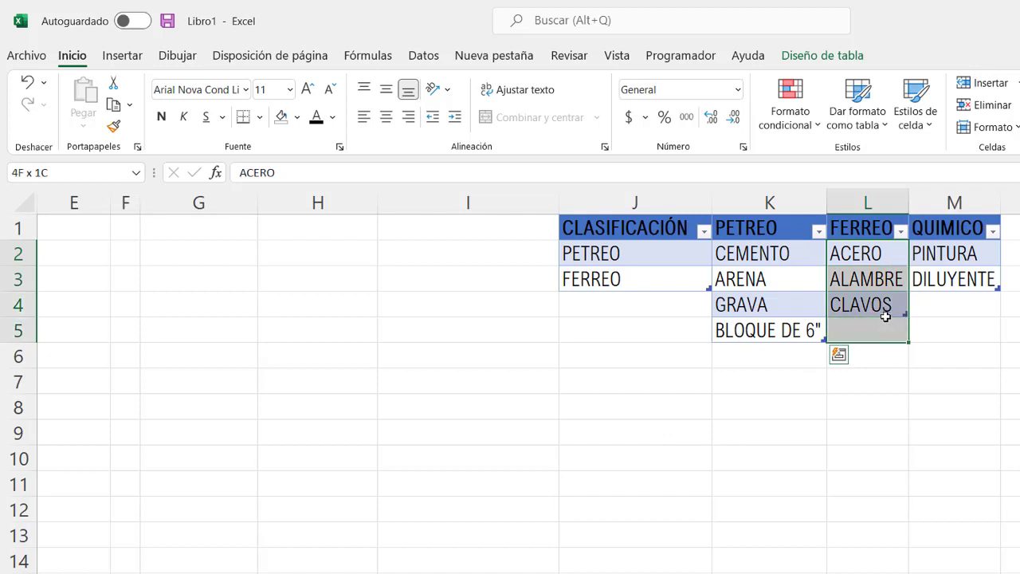
{"action": "left_click", "coordinate": [60, 173]}
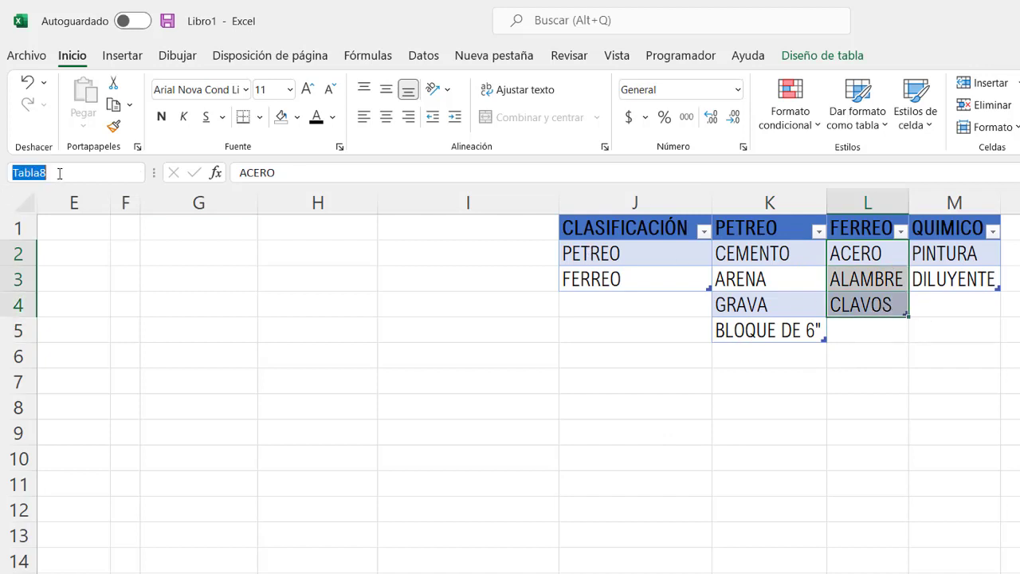
{"action": "type", "text": "FERREO"}
{"action": "key", "text": "Return"}
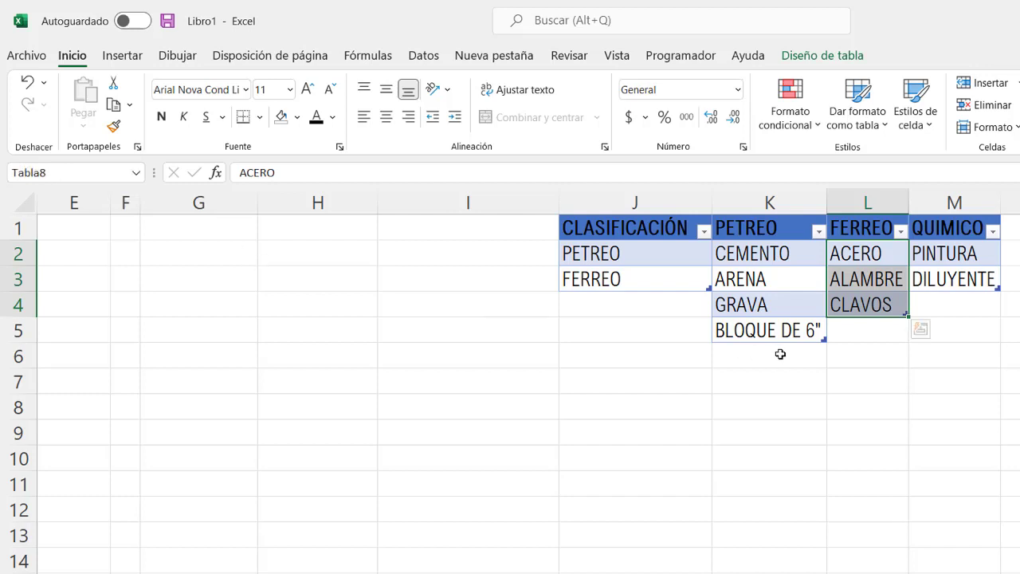
Name the QUIMICO materials PINTURA and DILUYENTE as QUIMICO
{"action": "left_click", "coordinate": [968, 227]}
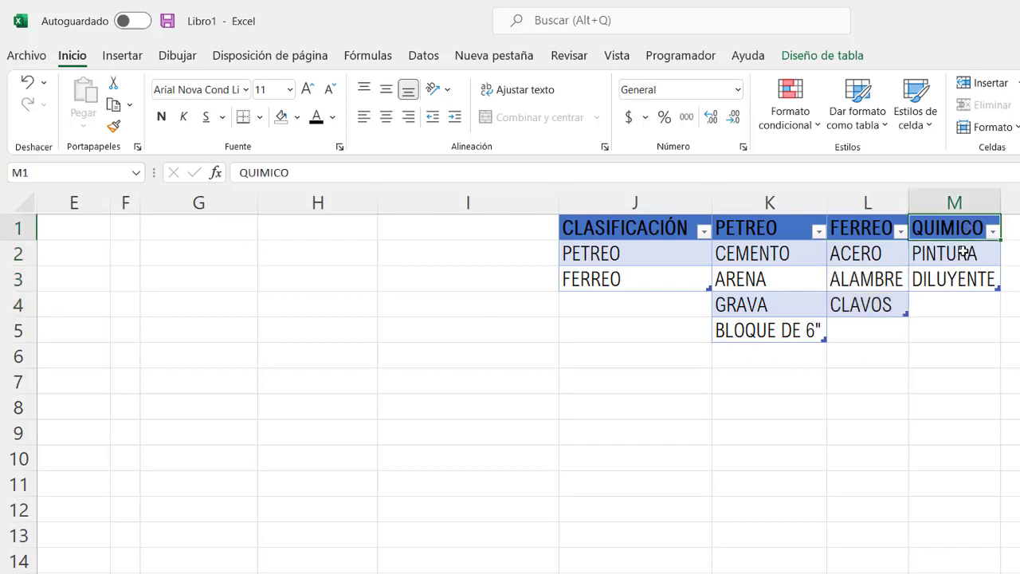
{"action": "left_click_drag", "start_coordinate": [962, 226], "coordinate": [961, 298]}
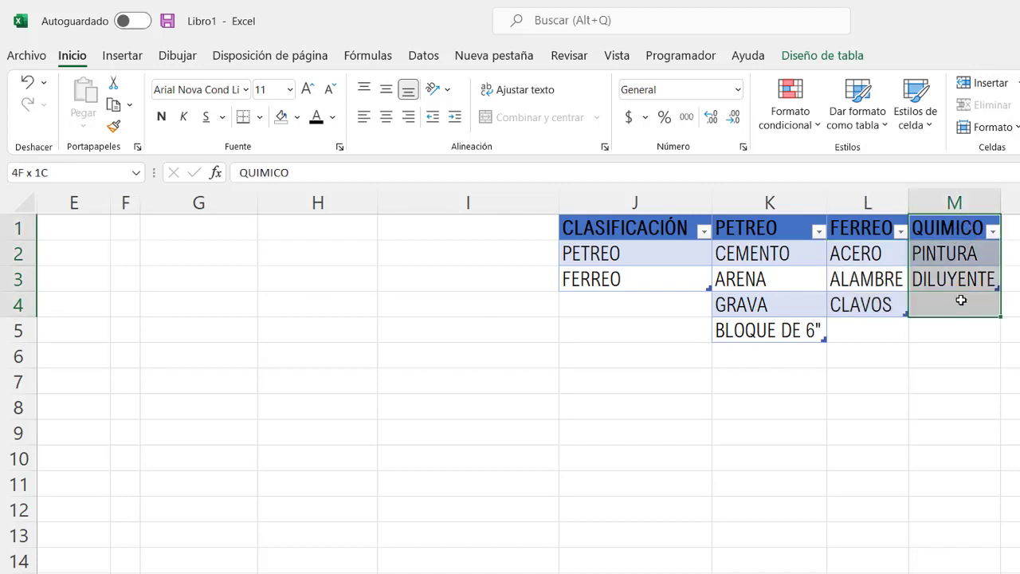
{"action": "left_click", "coordinate": [953, 231]}
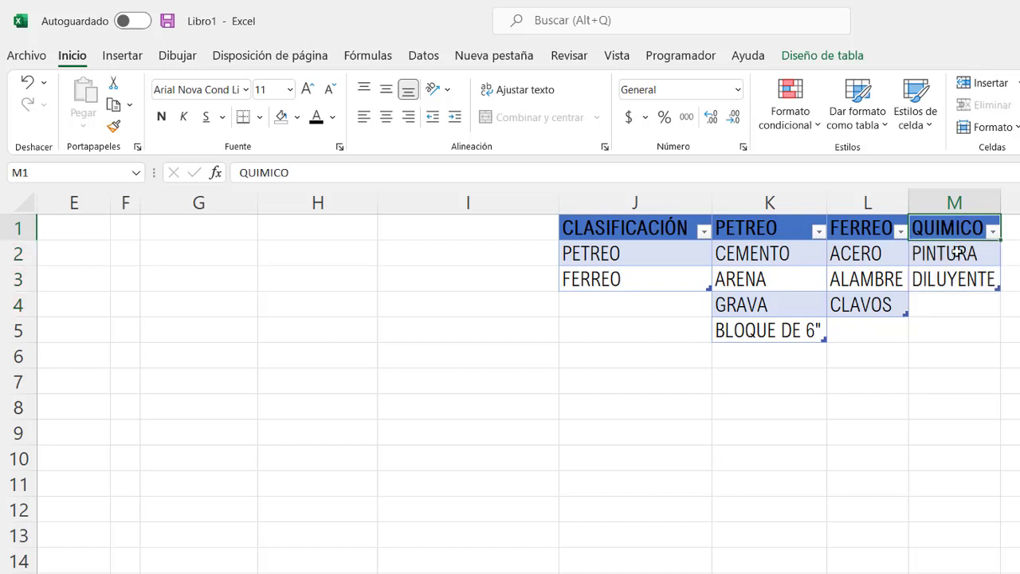
{"action": "left_click_drag", "start_coordinate": [959, 252], "coordinate": [960, 279]}
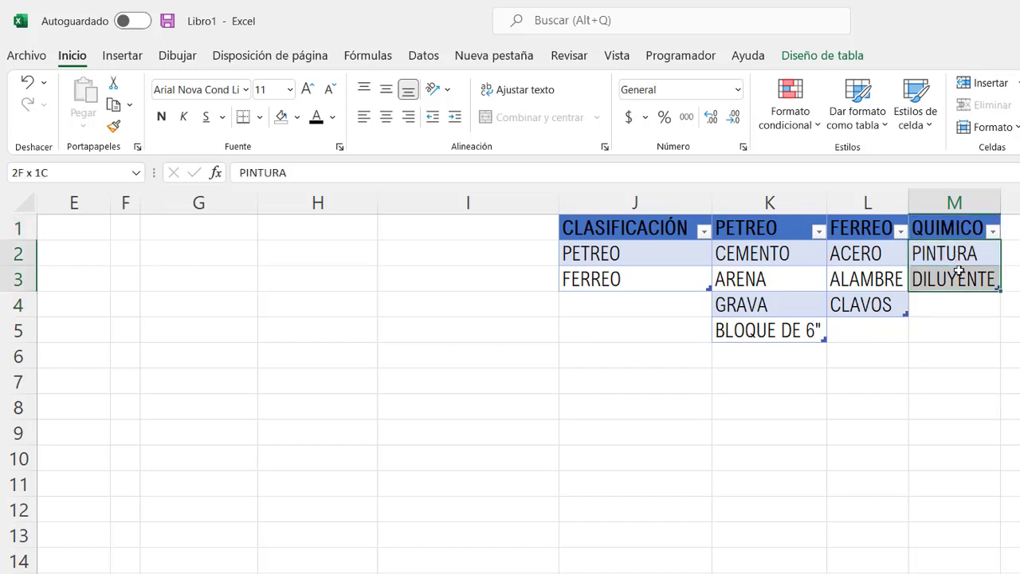
{"action": "left_click", "coordinate": [74, 174]}
{"action": "type", "text": "QUIMICO"}
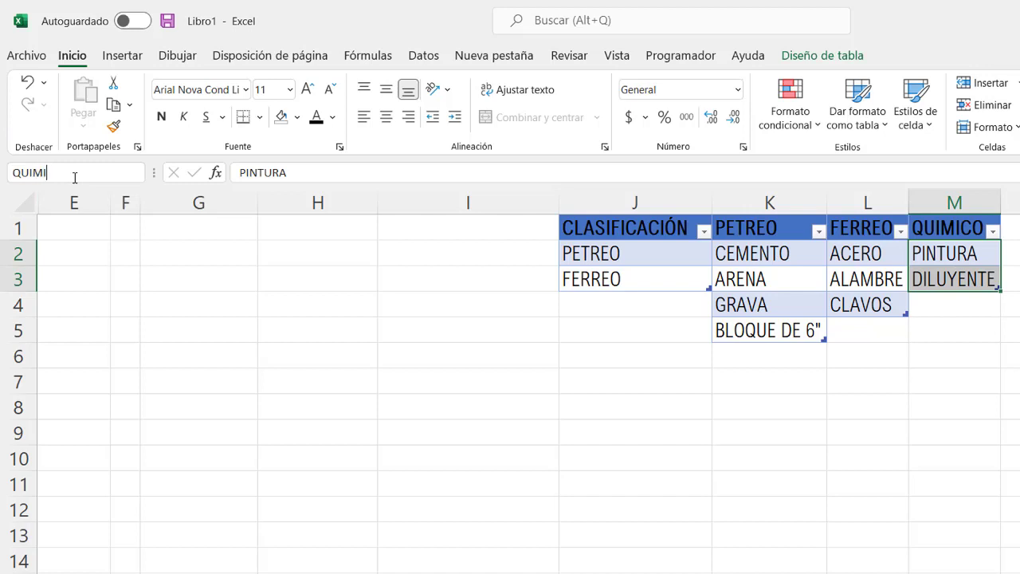
{"action": "key", "text": "Return"}
{"action": "left_click", "coordinate": [785, 359]}
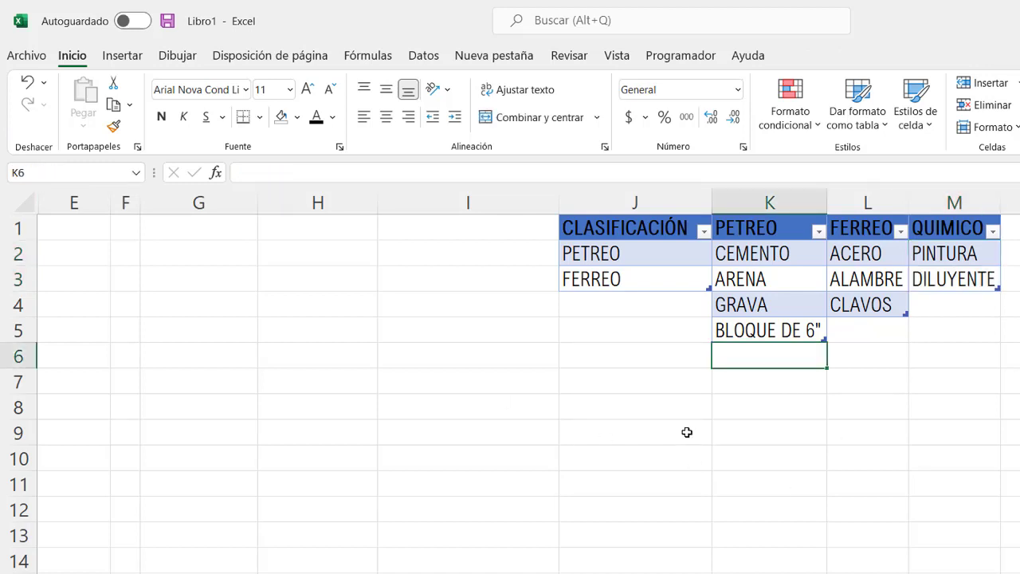
{"action": "left_click", "coordinate": [636, 253]}
{"action": "left_click", "coordinate": [755, 231]}
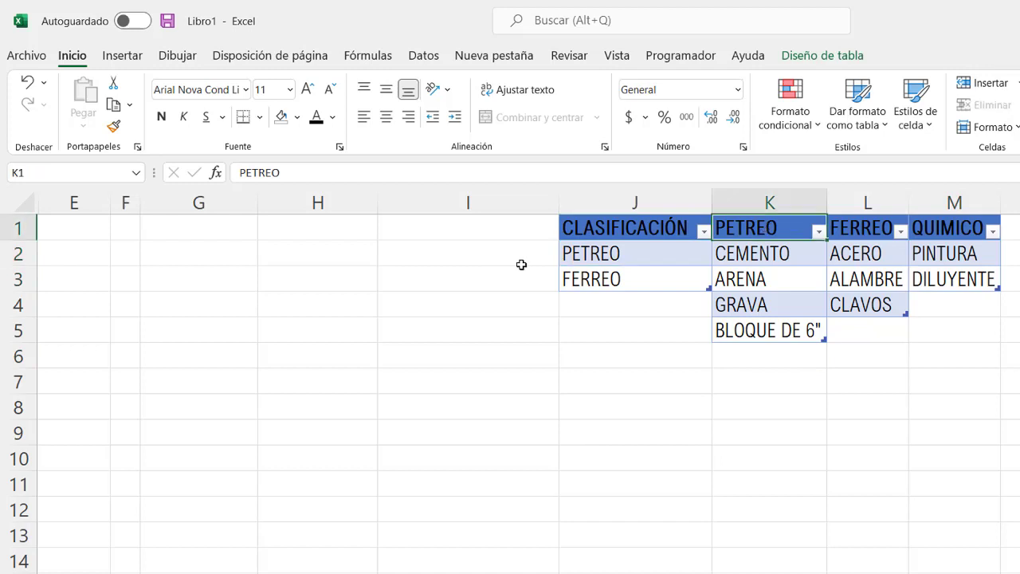
{"action": "left_click", "coordinate": [590, 253]}
{"action": "left_click", "coordinate": [738, 227]}
{"action": "left_click", "coordinate": [635, 253]}
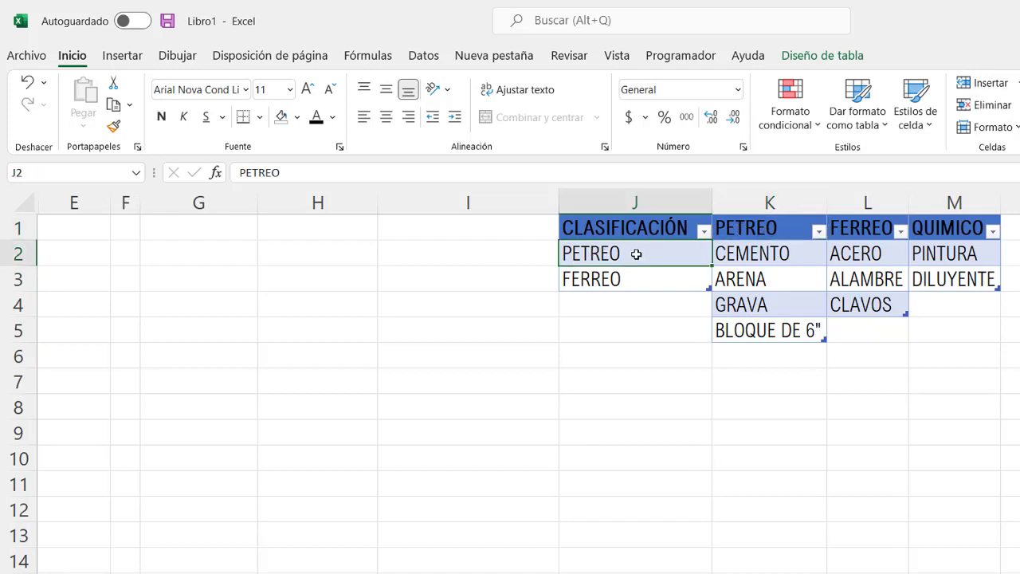
{"action": "left_click", "coordinate": [542, 380]}
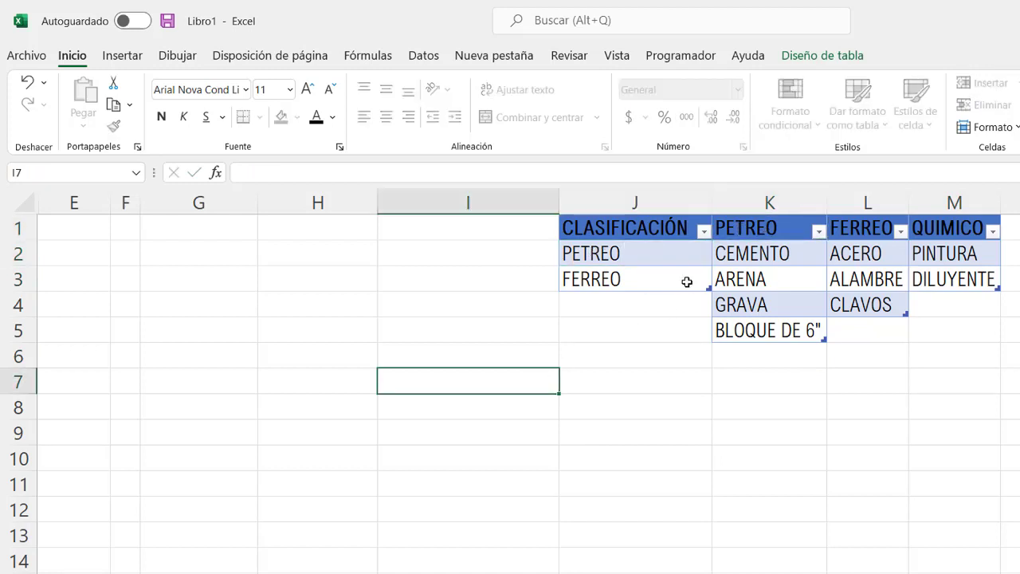
{"action": "left_click", "coordinate": [791, 231]}
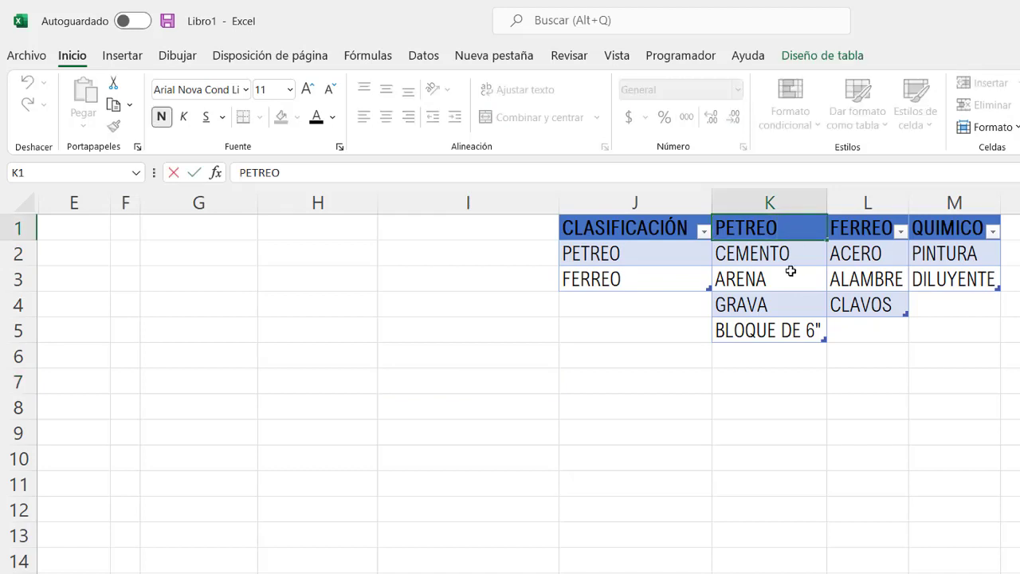
{"action": "left_click_drag", "start_coordinate": [782, 254], "coordinate": [784, 330]}
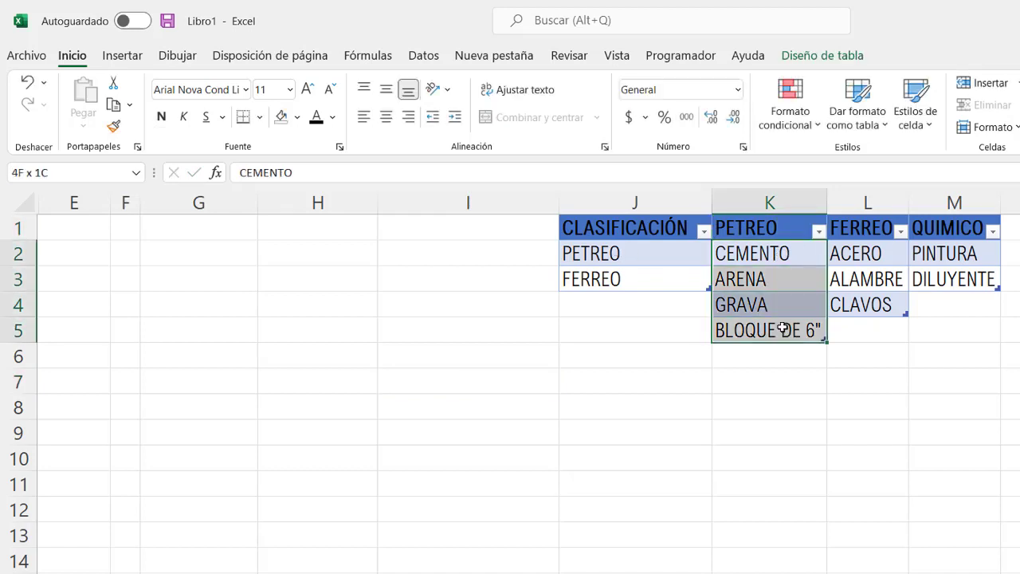
{"action": "left_click", "coordinate": [68, 172]}
{"action": "double_click", "coordinate": [647, 253]}
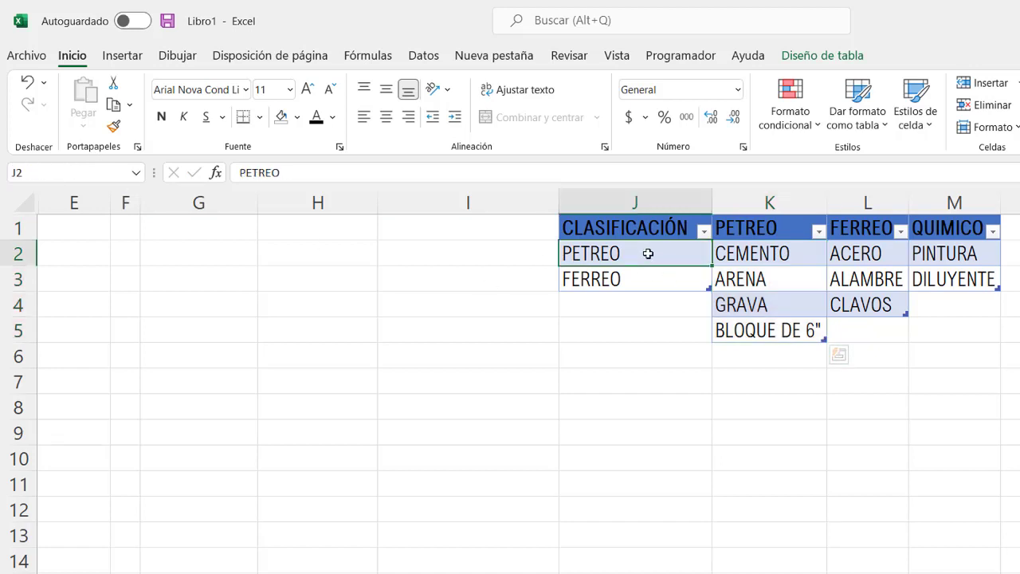
{"action": "left_click", "coordinate": [685, 281]}
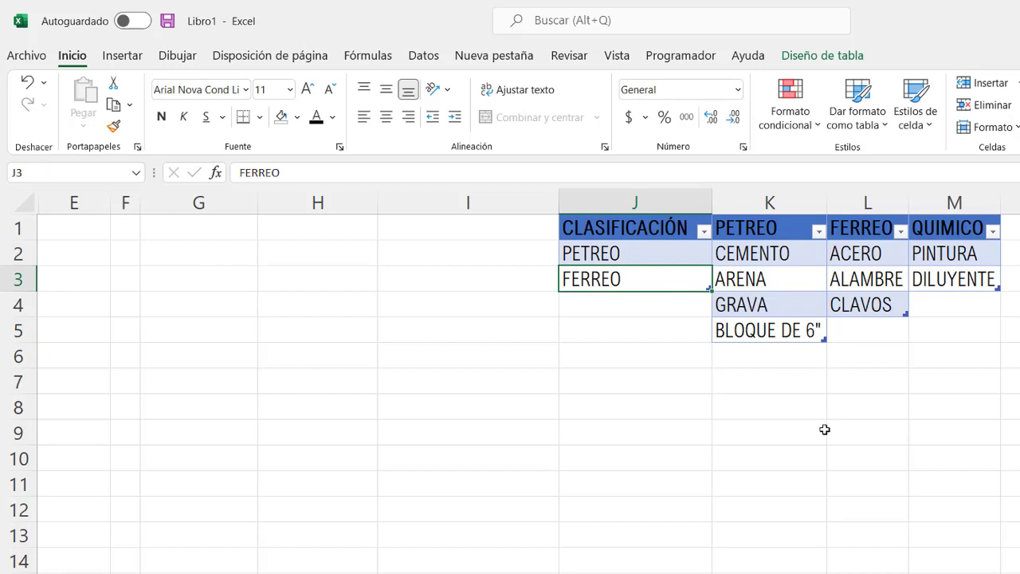
{"action": "left_click_drag", "start_coordinate": [620, 256], "coordinate": [620, 276]}
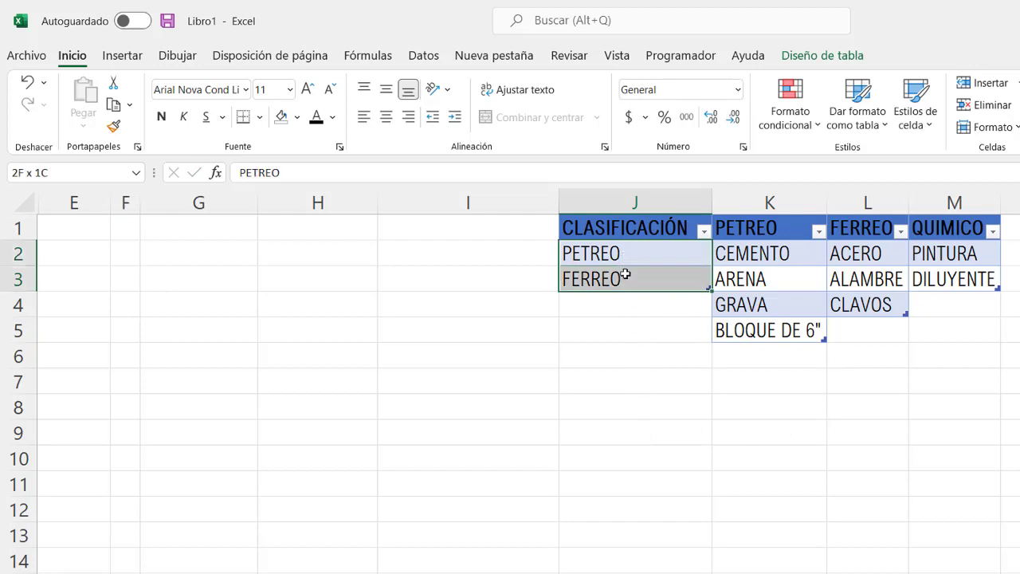
{"action": "left_click", "coordinate": [646, 456]}
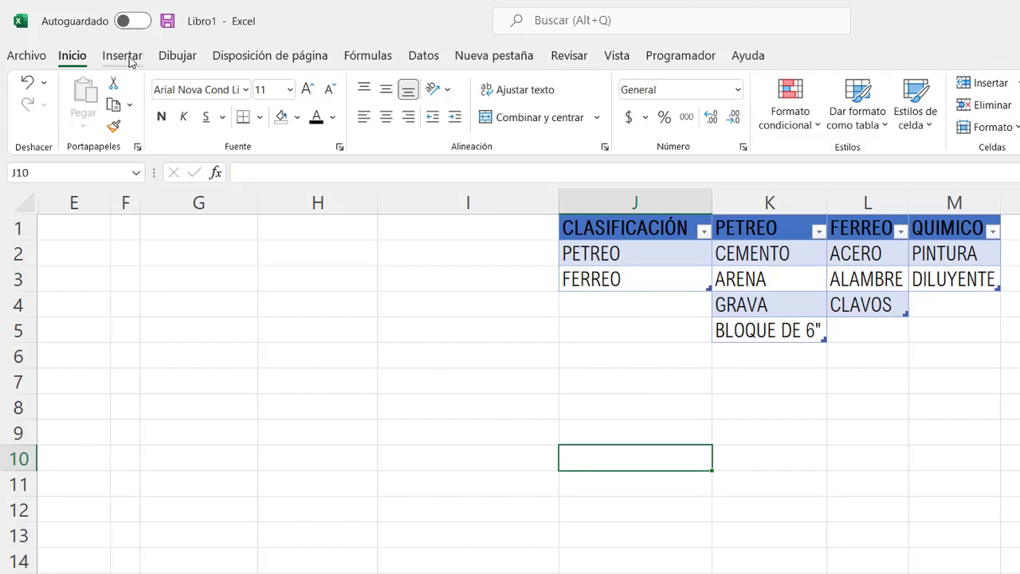
Review CLA in the Name Manager, leaving it at =Tabla6[CLASIFICACIÓN], then close the manager
{"action": "left_click", "coordinate": [375, 56]}
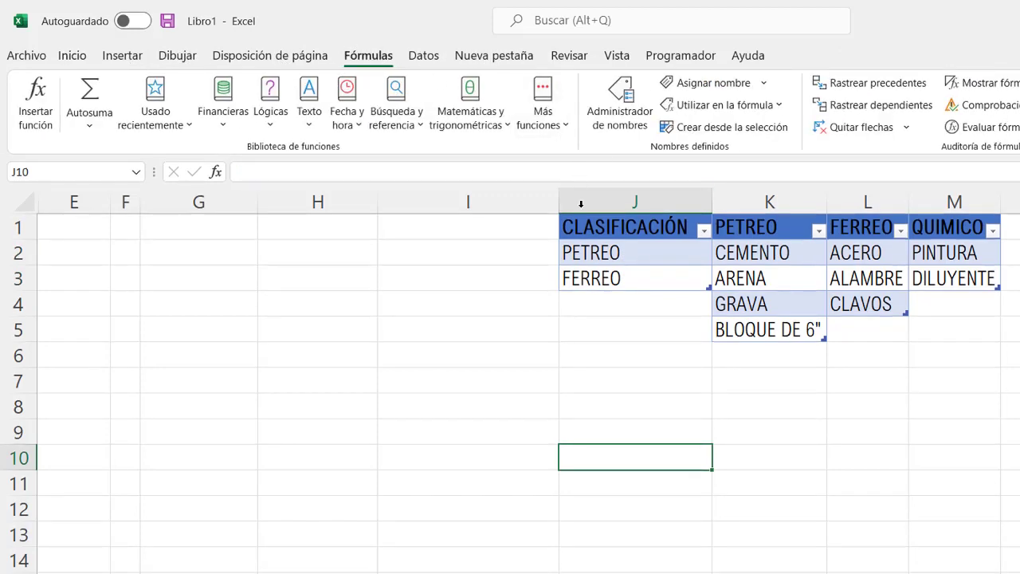
{"action": "left_click", "coordinate": [621, 118]}
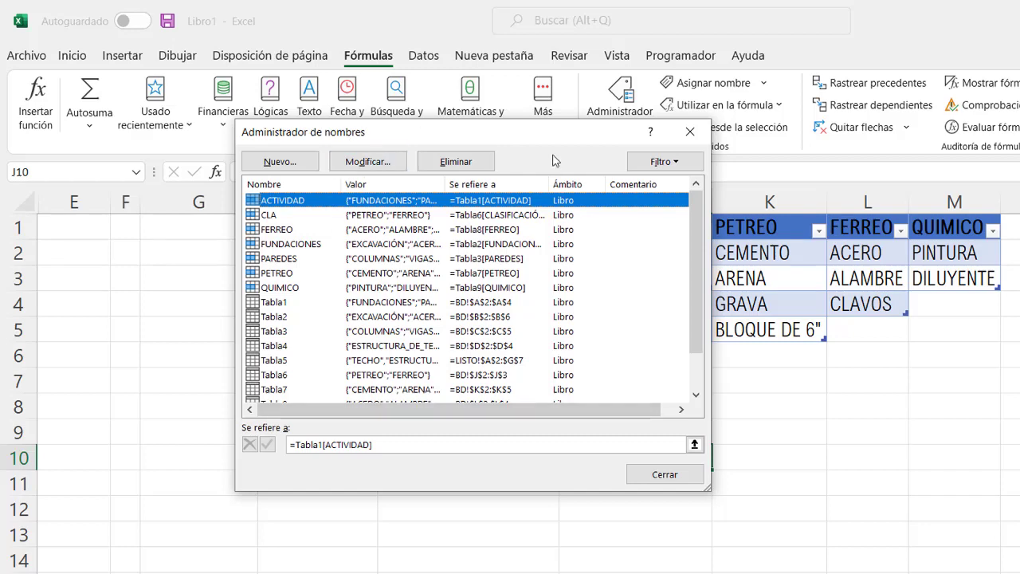
{"action": "left_click_drag", "start_coordinate": [556, 138], "coordinate": [439, 179]}
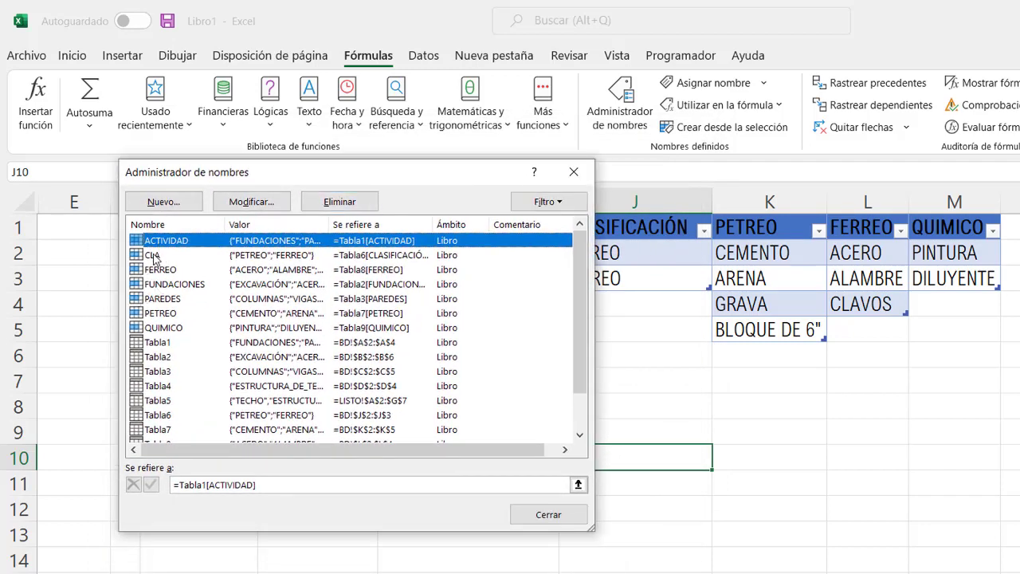
{"action": "left_click", "coordinate": [154, 257]}
{"action": "double_click", "coordinate": [154, 256]}
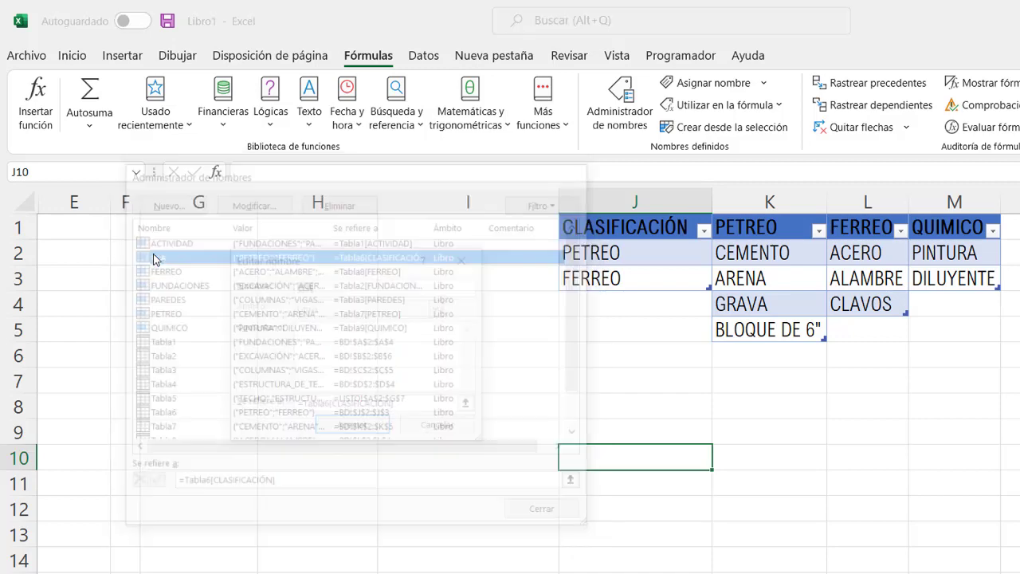
{"action": "left_click", "coordinate": [470, 408]}
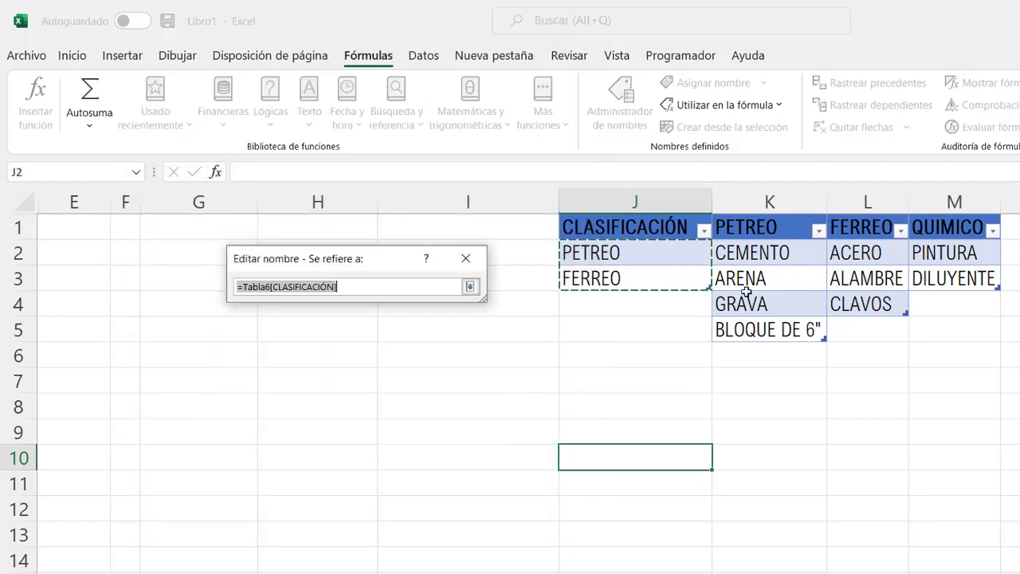
{"action": "left_click", "coordinate": [470, 287]}
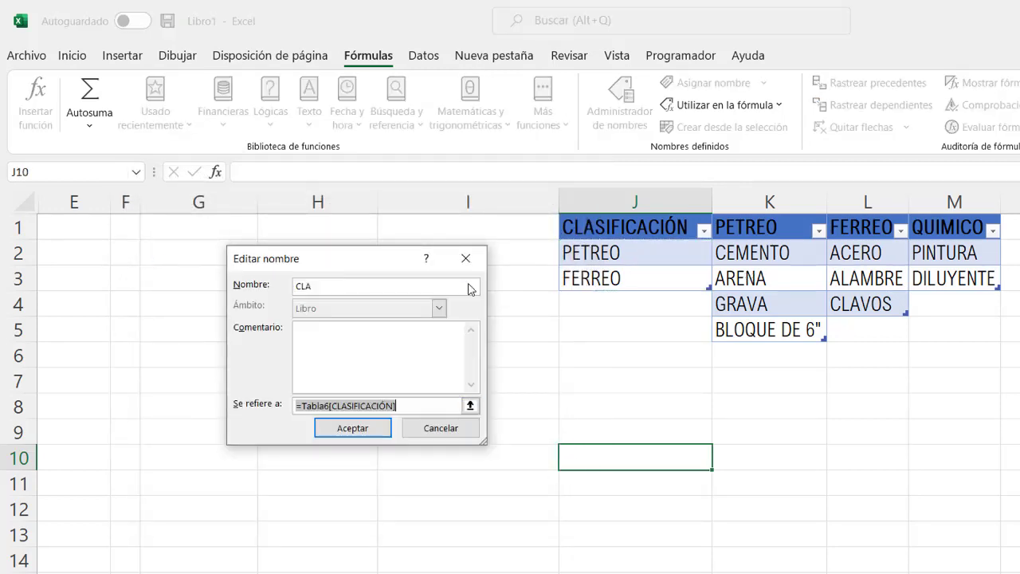
{"action": "left_click", "coordinate": [421, 431]}
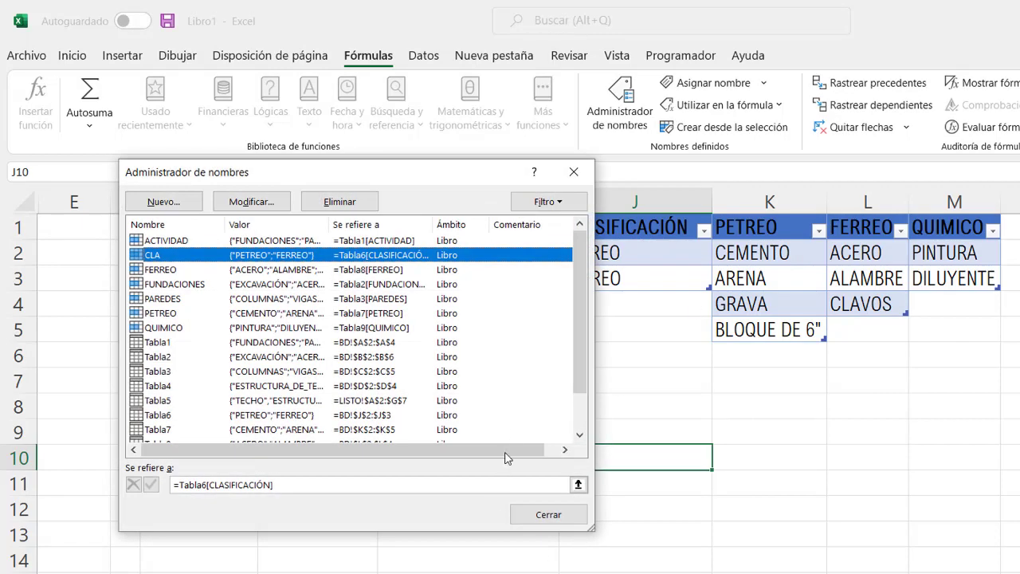
{"action": "left_click", "coordinate": [577, 179]}
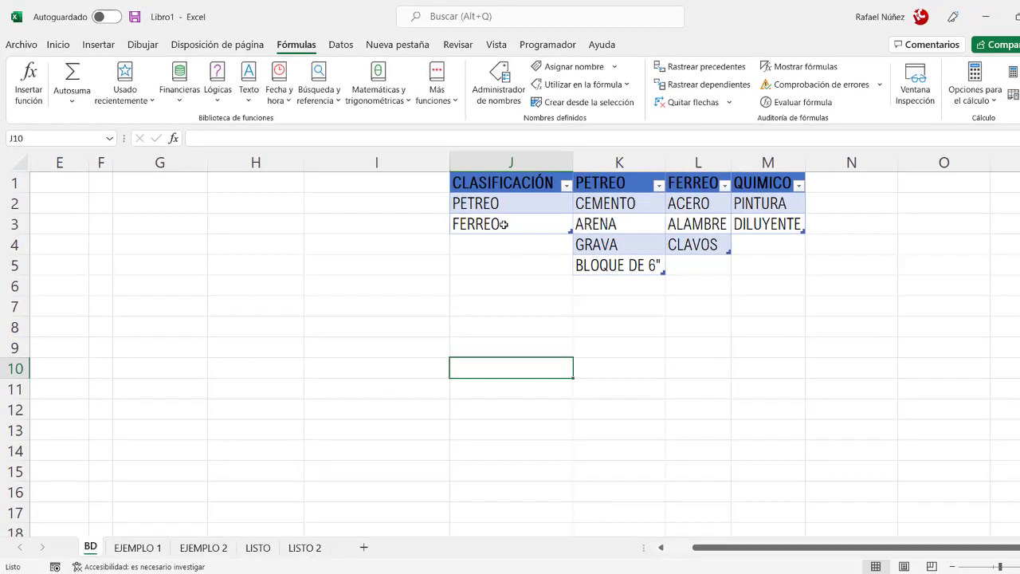
Paste the CLASIFICACIÓN header as values into A1 of LISTO 2 and autofit column A
{"action": "left_click", "coordinate": [503, 184]}
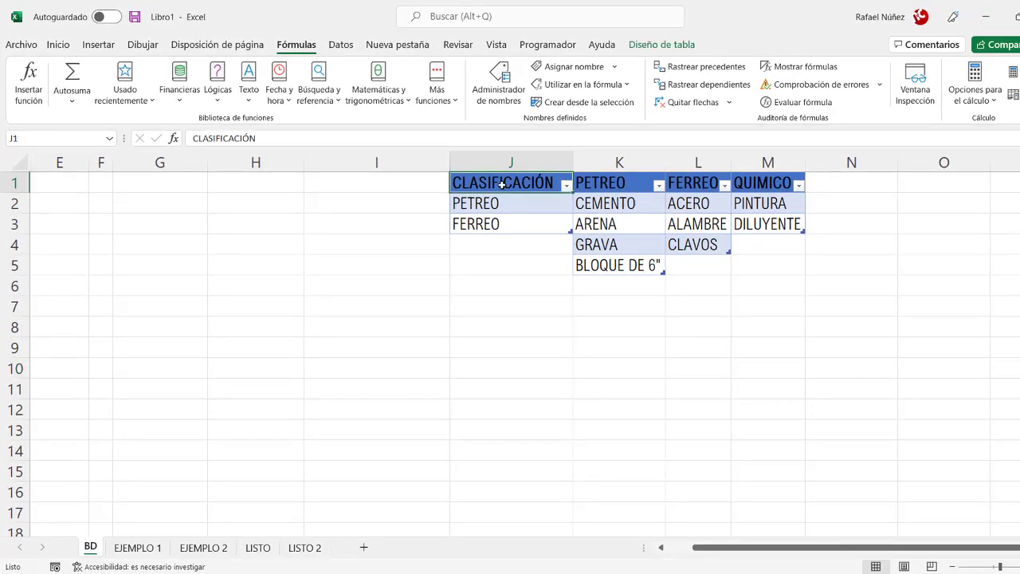
{"action": "right_click", "coordinate": [502, 184]}
{"action": "left_click", "coordinate": [543, 163]}
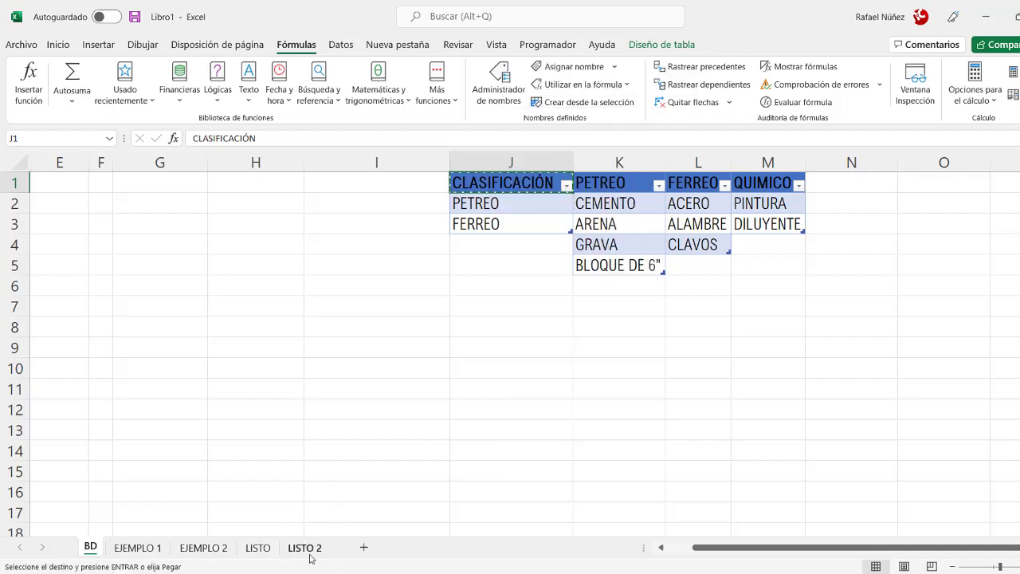
{"action": "left_click", "coordinate": [307, 548]}
{"action": "left_click", "coordinate": [49, 169]}
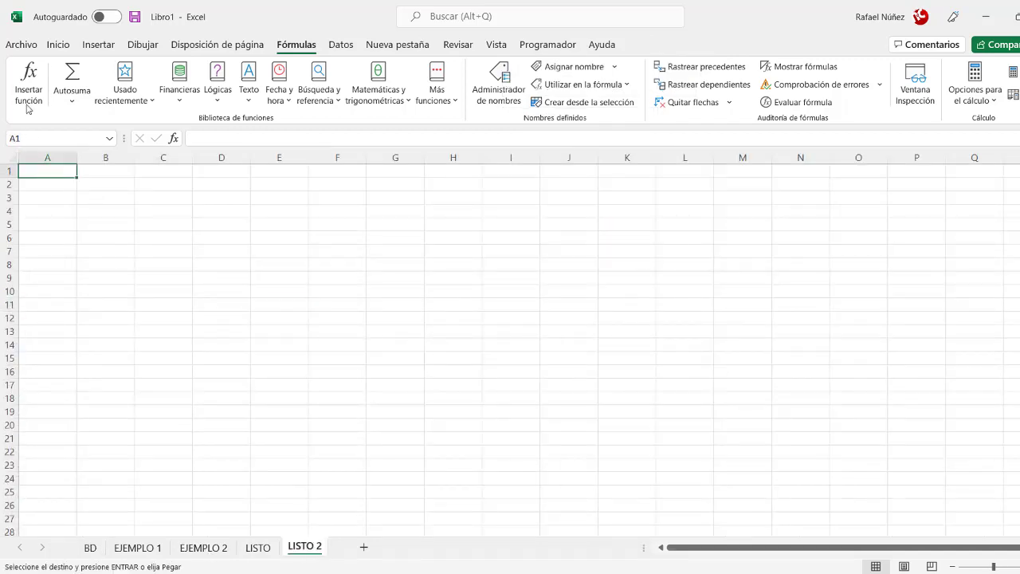
{"action": "left_click", "coordinate": [58, 45]}
{"action": "left_click", "coordinate": [67, 100]}
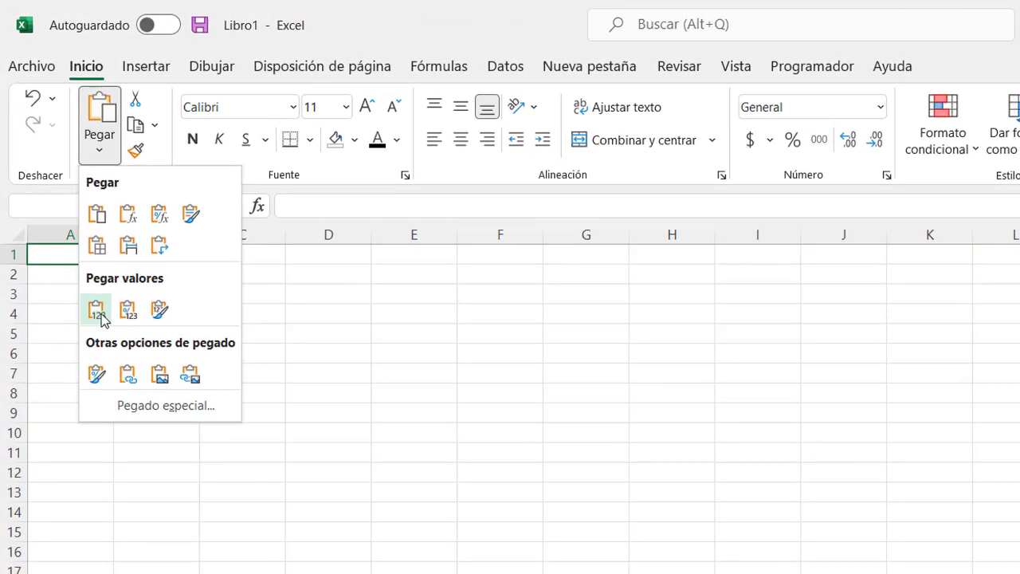
{"action": "left_click", "coordinate": [98, 313]}
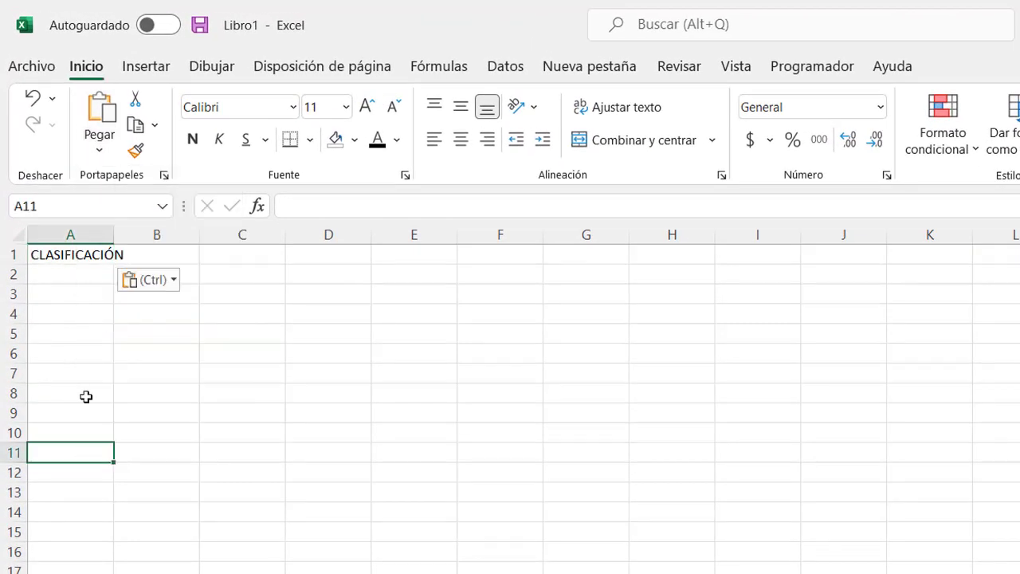
{"action": "left_click", "coordinate": [118, 231]}
{"action": "double_click", "coordinate": [118, 231]}
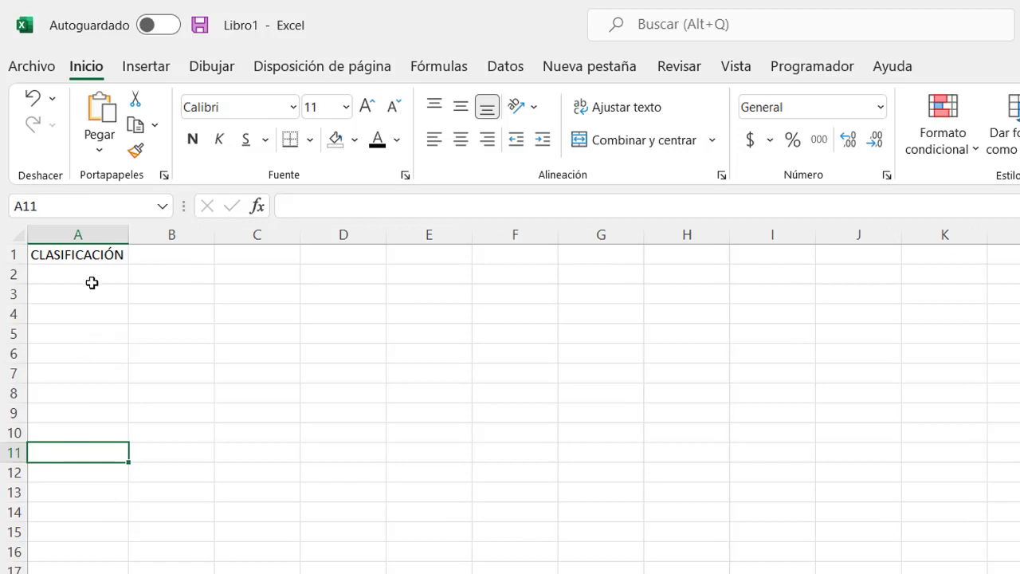
{"action": "scroll", "coordinate": [92, 283], "scroll_direction": "up", "scroll_amount": 4}
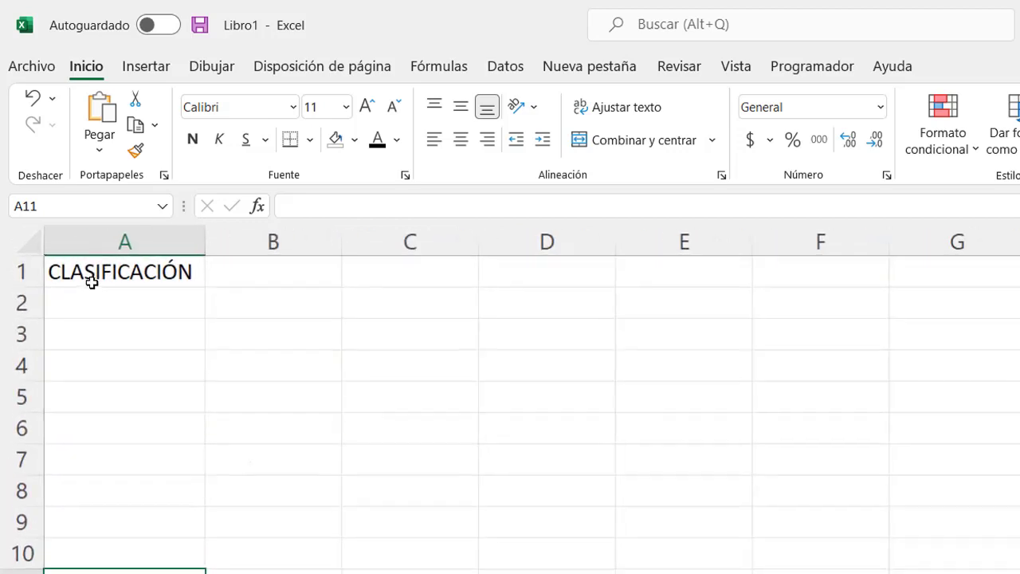
Enter the headers SUB in B1 and NOMBRE in C1
{"action": "left_click", "coordinate": [306, 277]}
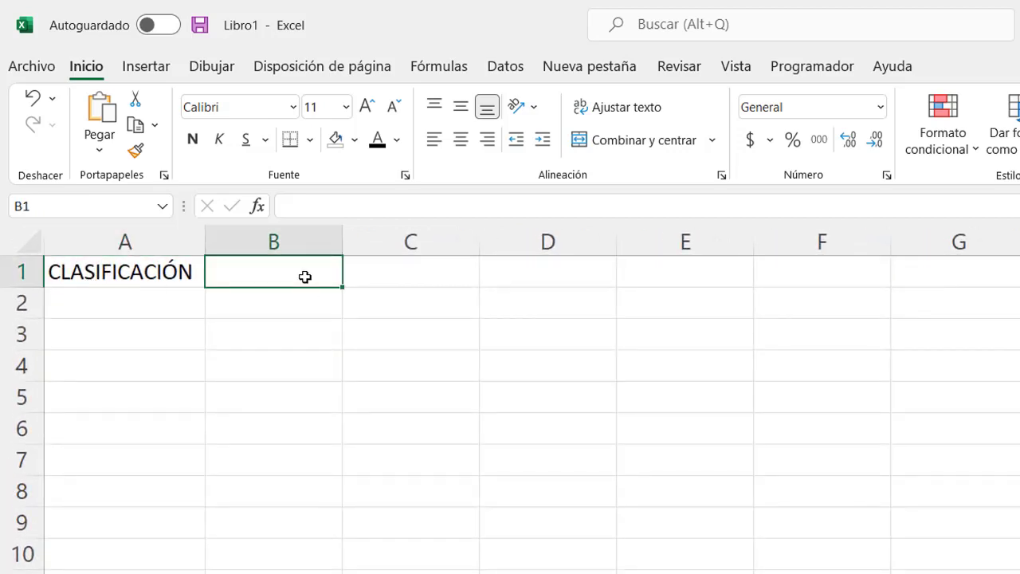
{"action": "key", "text": "Tab"}
{"action": "left_click", "coordinate": [305, 276]}
{"action": "type", "text": "NO"}
{"action": "key", "text": "Escape"}
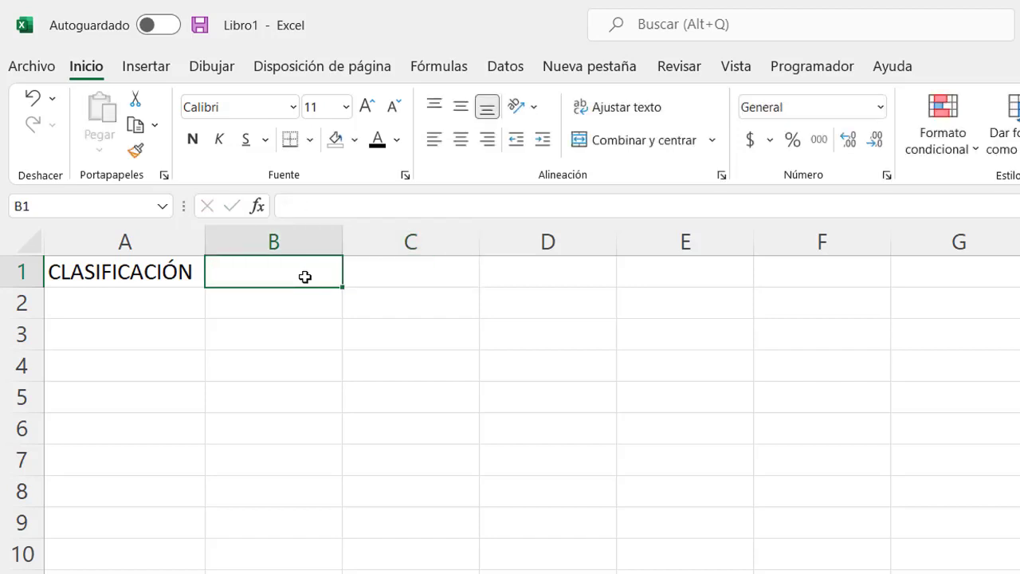
{"action": "key", "text": "Tab"}
{"action": "type", "text": "NOMB"}
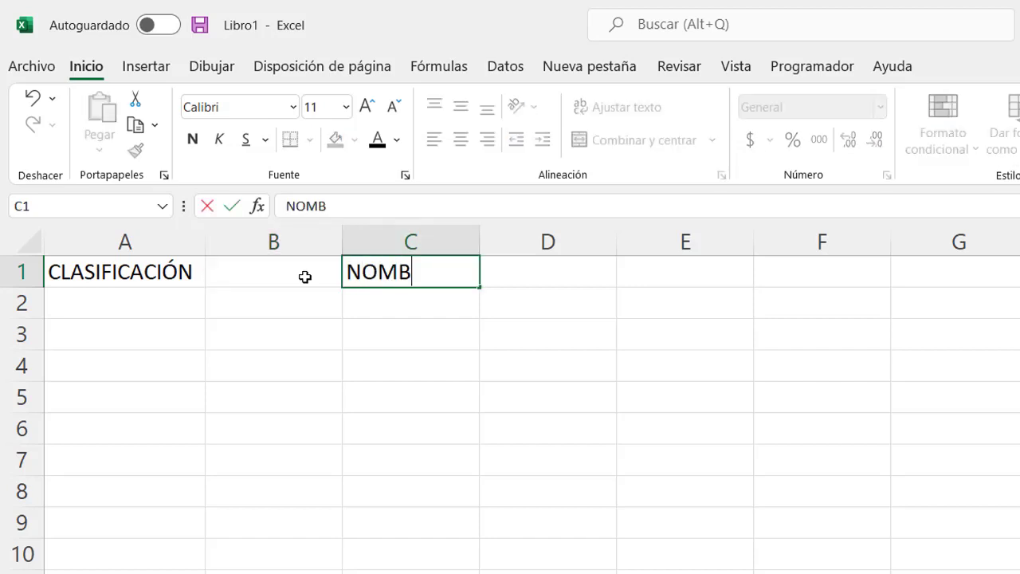
{"action": "type", "text": "RE"}
{"action": "left_click", "coordinate": [305, 277]}
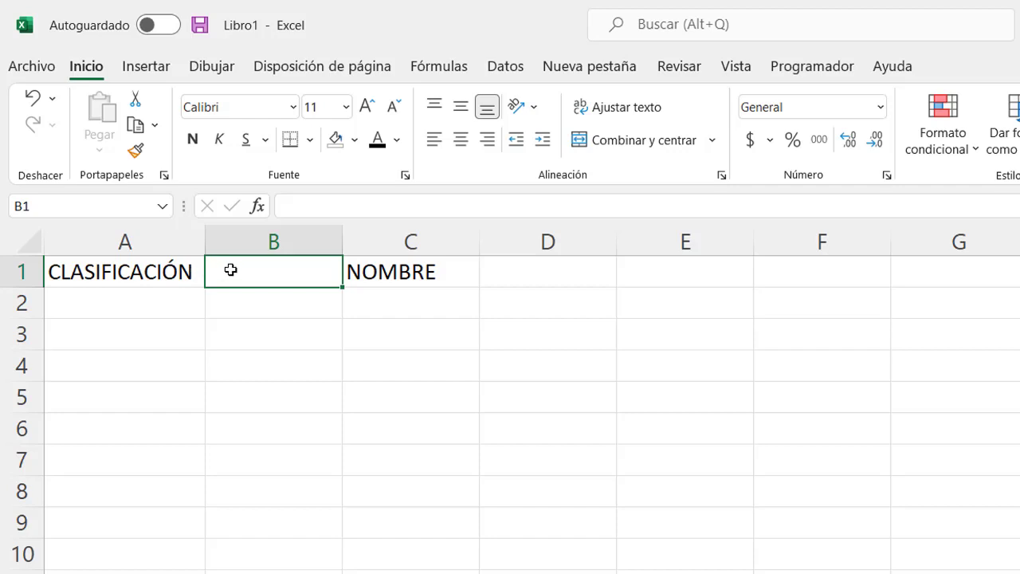
{"action": "type", "text": "SUB"}
{"action": "key", "text": "Return"}
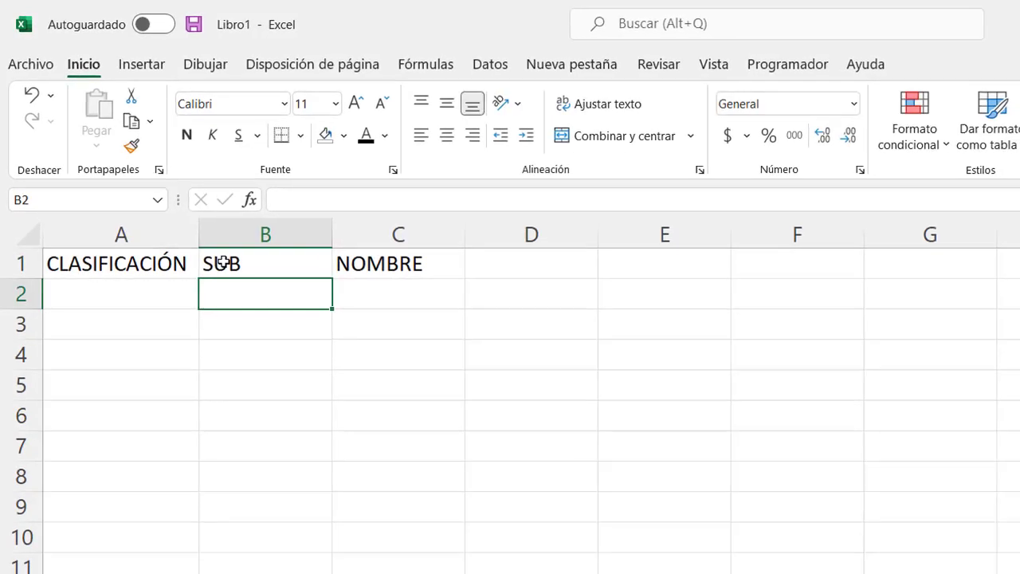
{"action": "left_click", "coordinate": [104, 287]}
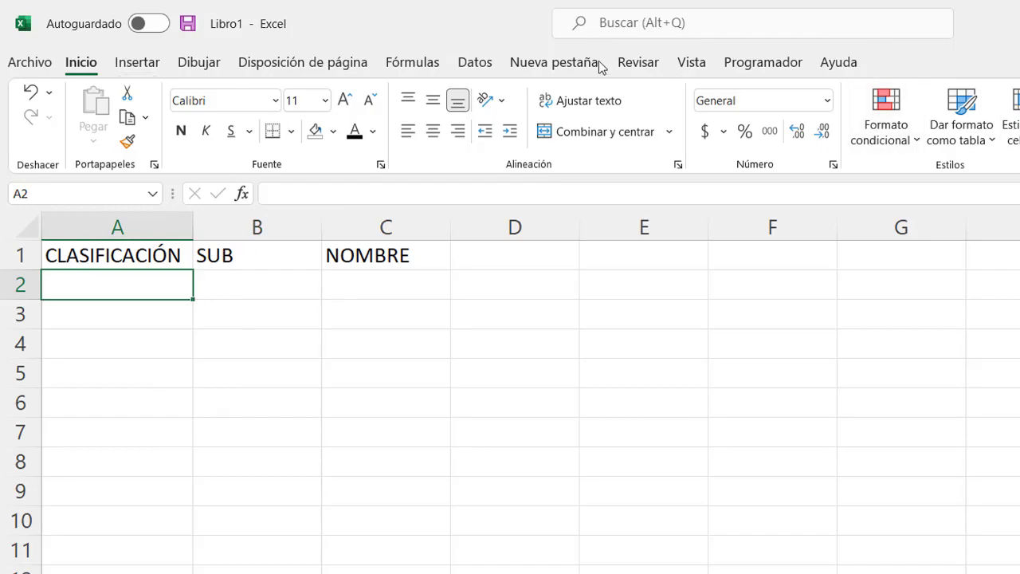
Add a list validation sourced from =CLA to A2 and choose PETREO from it
{"action": "left_click", "coordinate": [494, 61]}
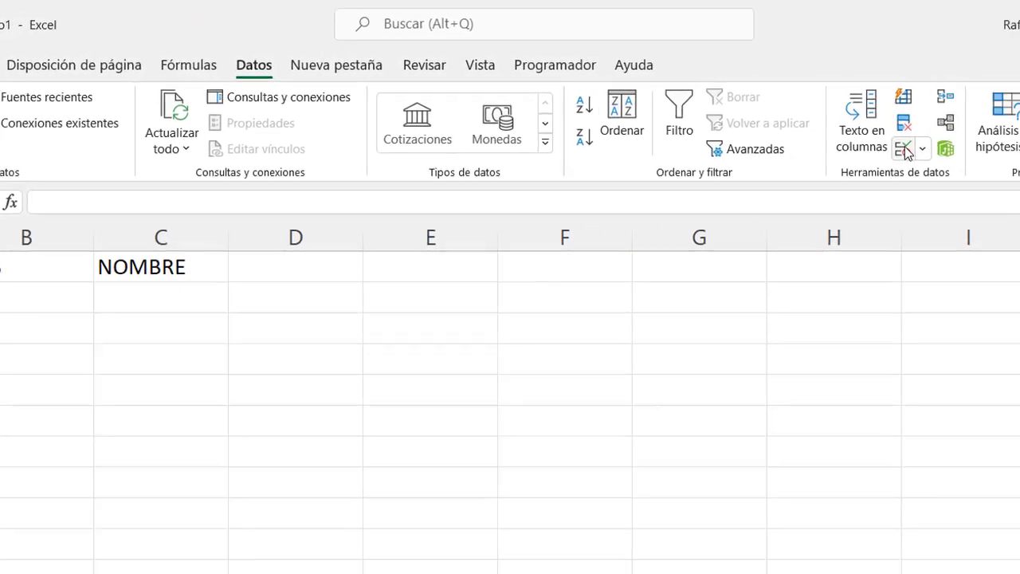
{"action": "left_click", "coordinate": [904, 111]}
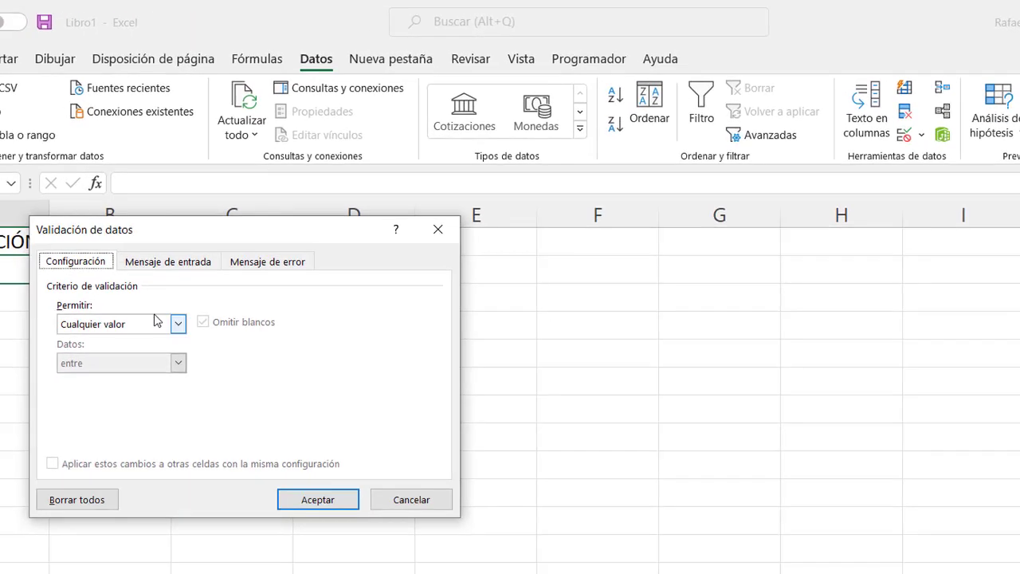
{"action": "left_click", "coordinate": [146, 324]}
{"action": "left_click", "coordinate": [102, 380]}
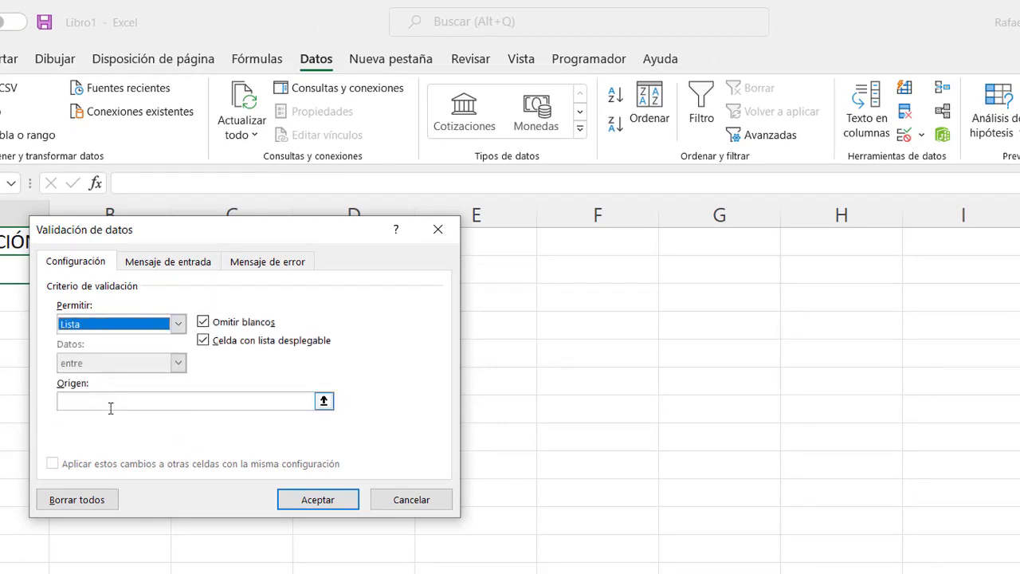
{"action": "left_click", "coordinate": [82, 400]}
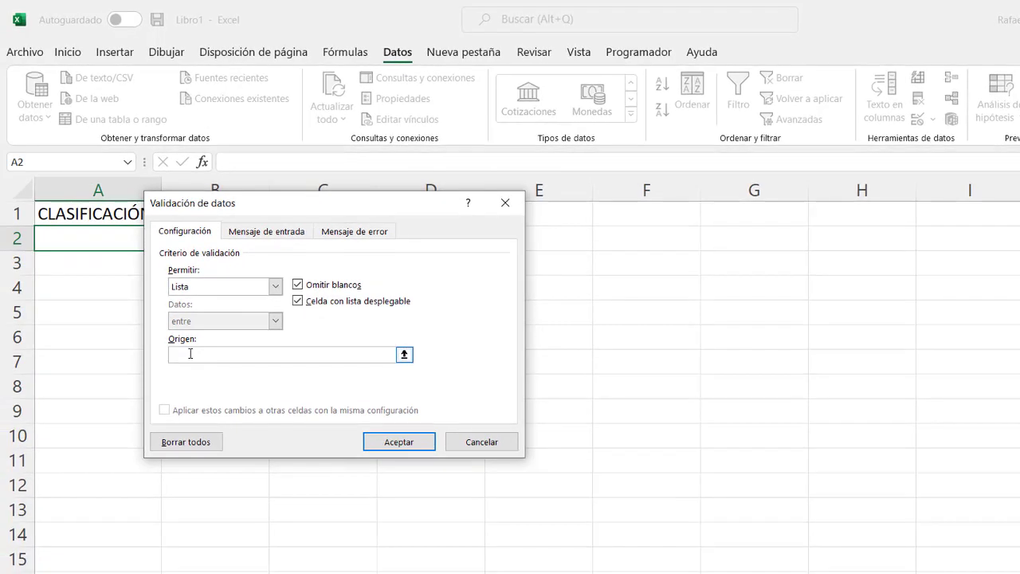
{"action": "key", "text": "F3"}
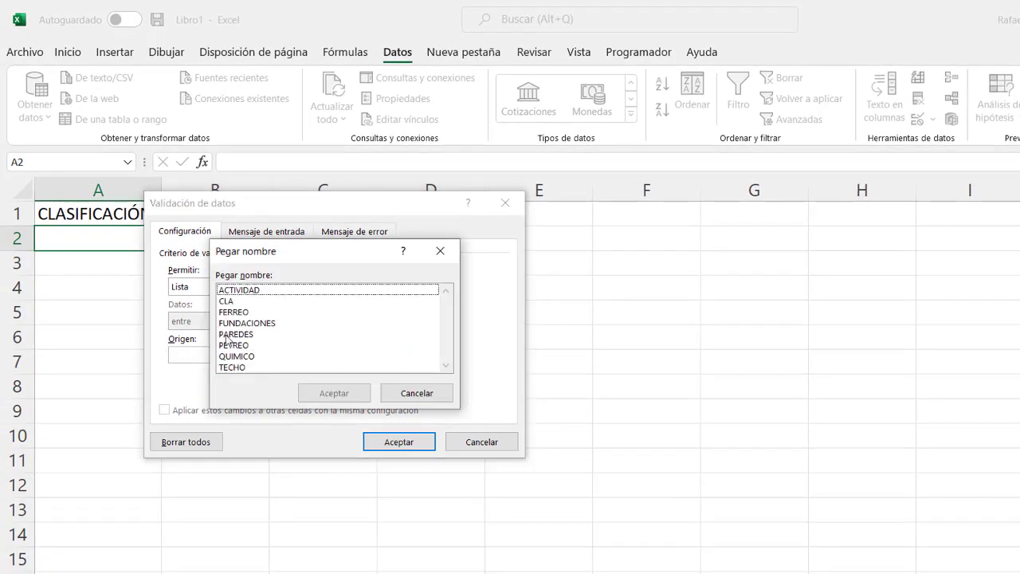
{"action": "left_click", "coordinate": [228, 301]}
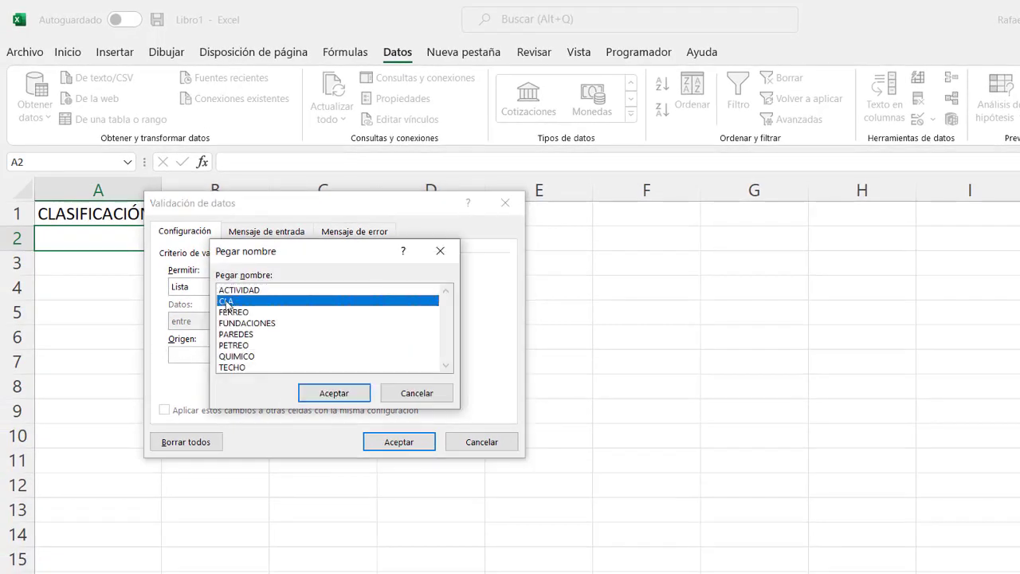
{"action": "left_click", "coordinate": [339, 395]}
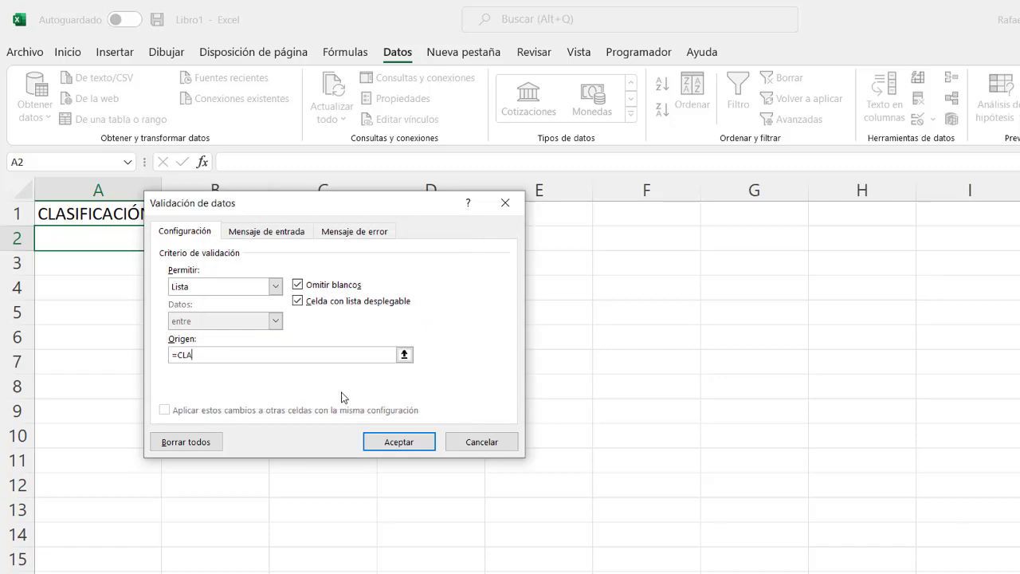
{"action": "left_click", "coordinate": [413, 447]}
{"action": "left_click", "coordinate": [167, 244]}
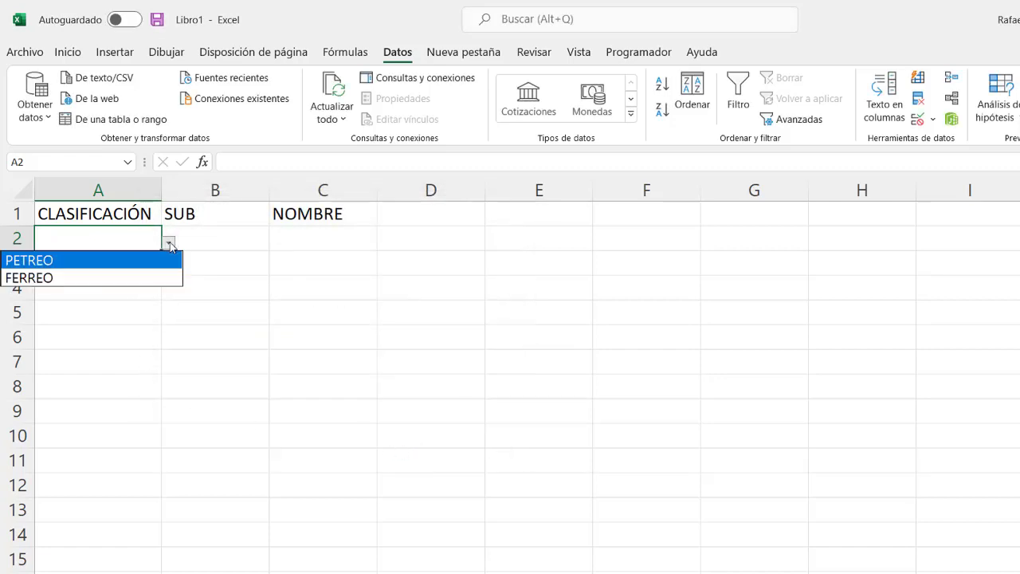
{"action": "left_click", "coordinate": [95, 263]}
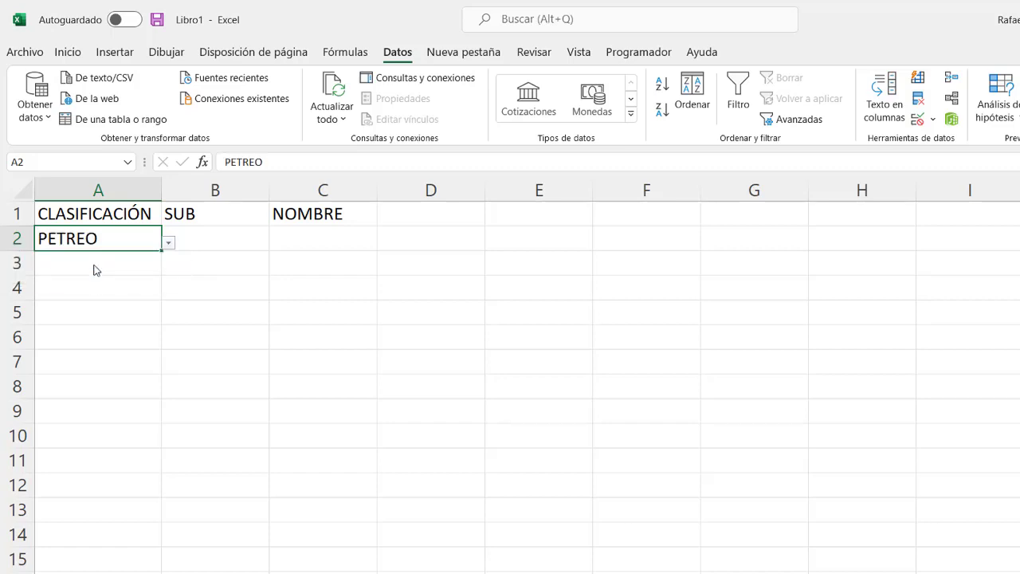
{"action": "left_click", "coordinate": [210, 238]}
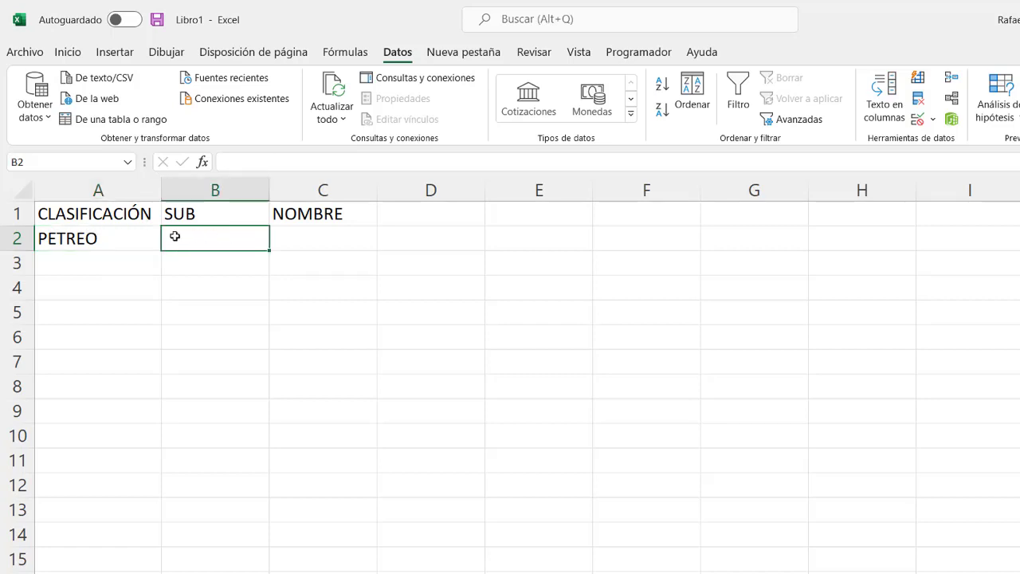
Set B2's validation to a list with source =INDIRECTO(A2), removing the column lock
{"action": "left_click", "coordinate": [119, 231]}
{"action": "left_click", "coordinate": [184, 242]}
{"action": "left_click", "coordinate": [917, 119]}
{"action": "left_click", "coordinate": [275, 287]}
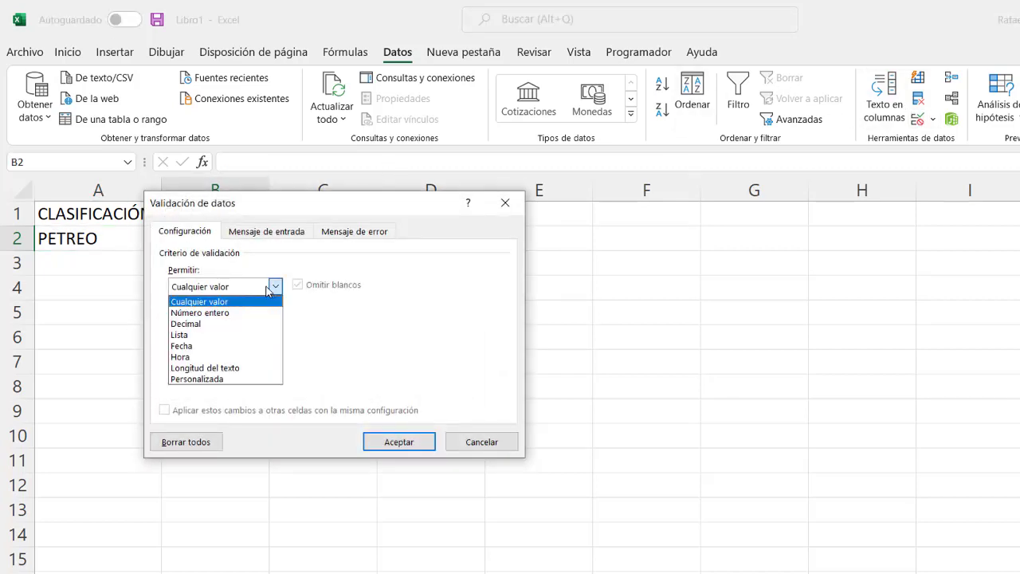
{"action": "left_click", "coordinate": [199, 334]}
{"action": "left_click", "coordinate": [212, 358]}
{"action": "type", "text": "=INDIREC"}
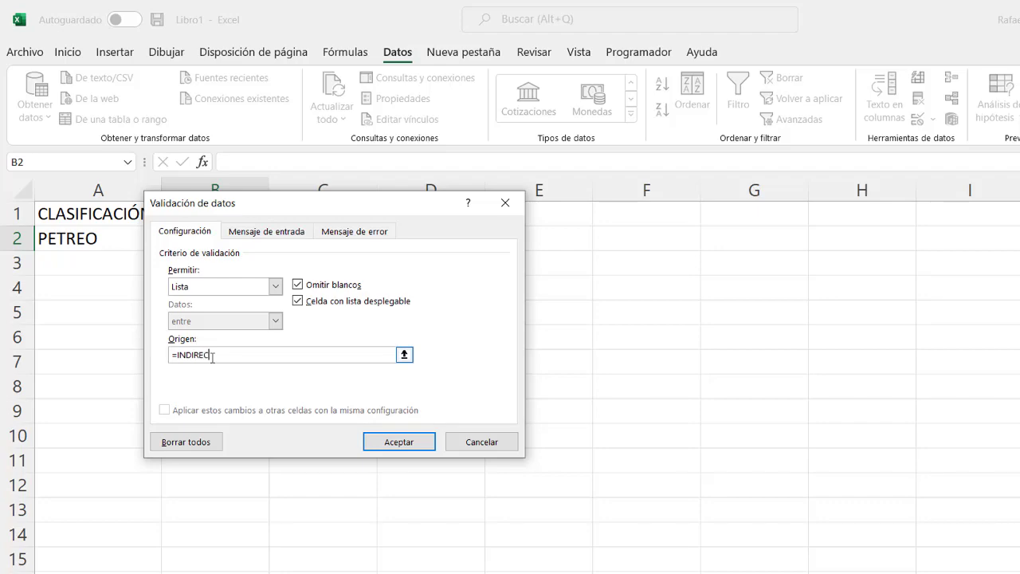
{"action": "type", "text": "TO("}
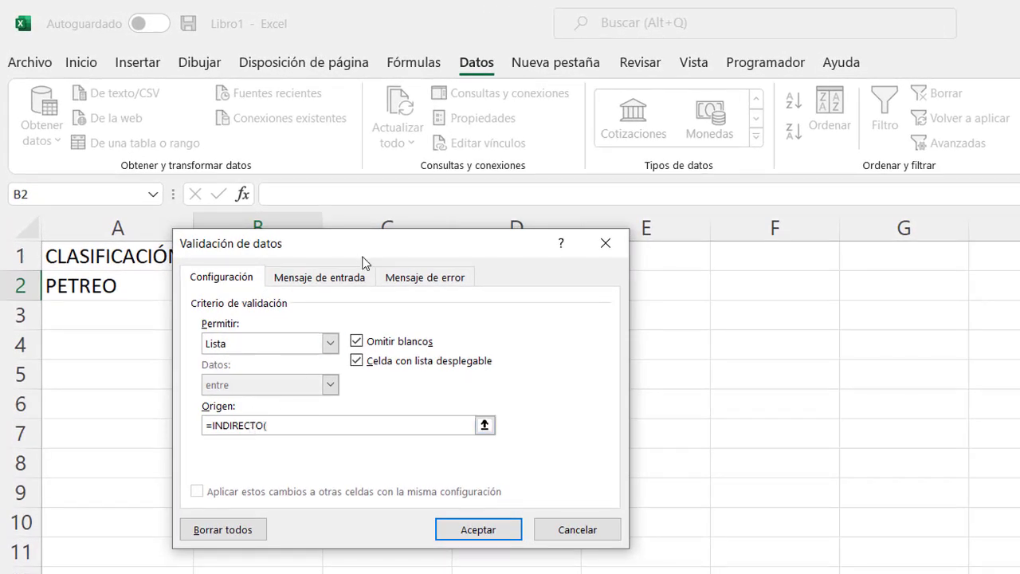
{"action": "left_click_drag", "start_coordinate": [361, 251], "coordinate": [669, 273]}
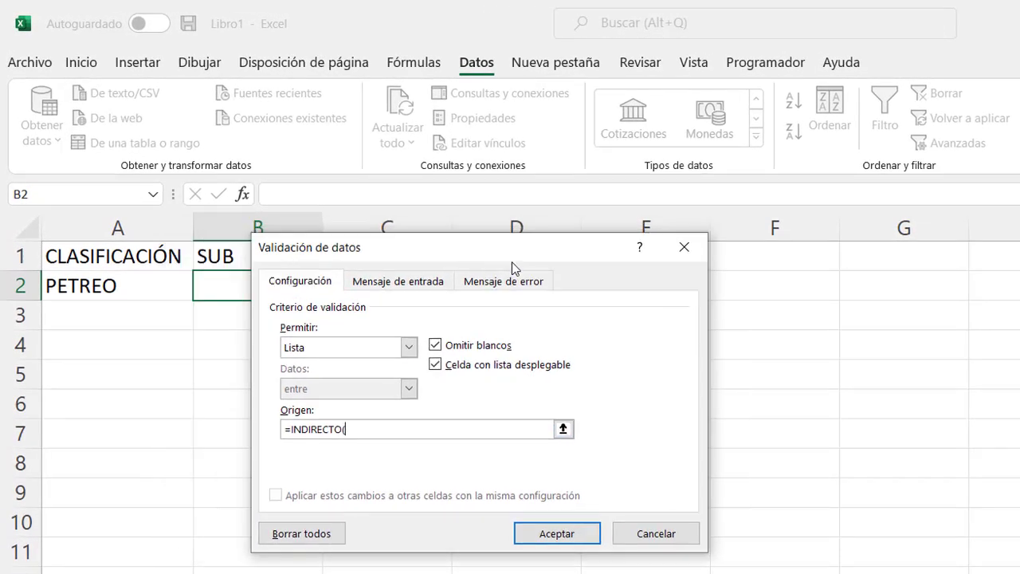
{"action": "left_click", "coordinate": [83, 281]}
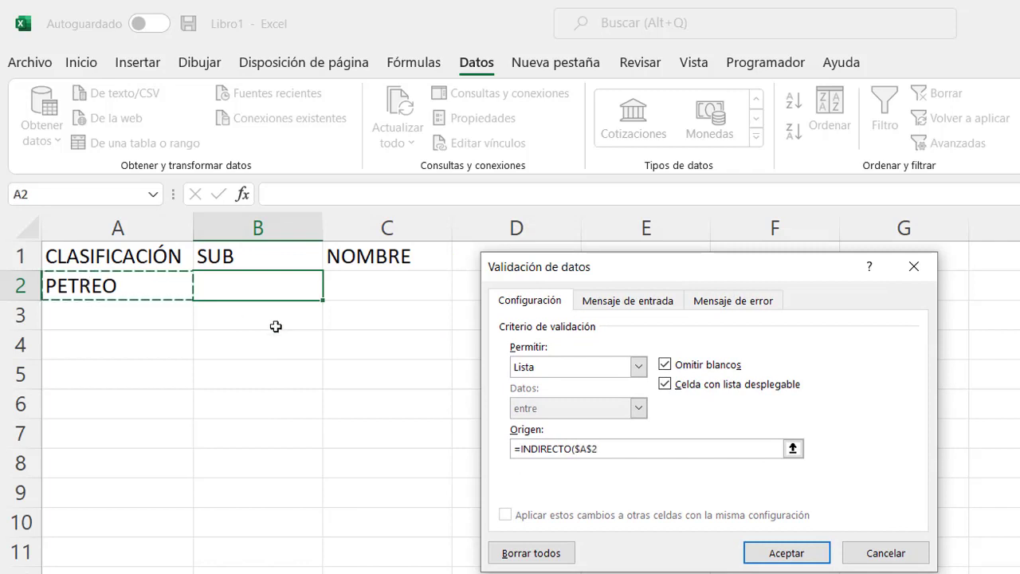
{"action": "type", "text": ")"}
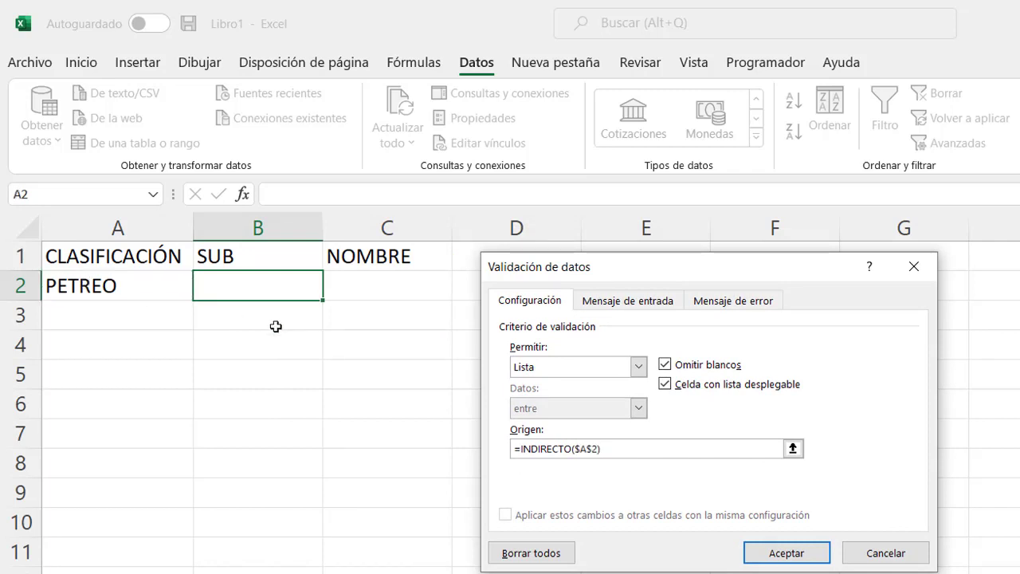
{"action": "key", "text": "BackSpace"}
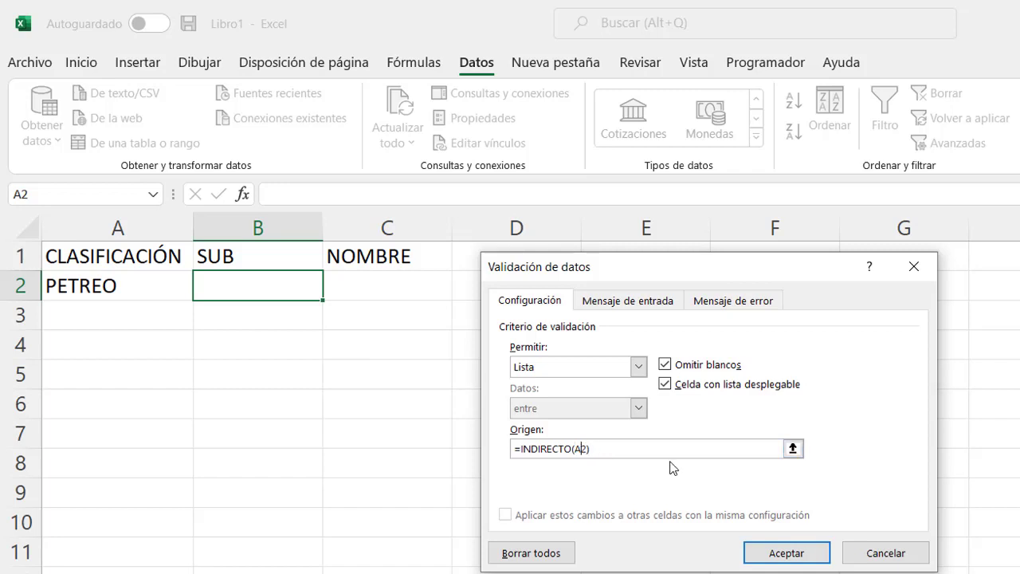
Confirm B2's dependent list validation and choose CEMENTO from its PETREO options
{"action": "left_click", "coordinate": [771, 552]}
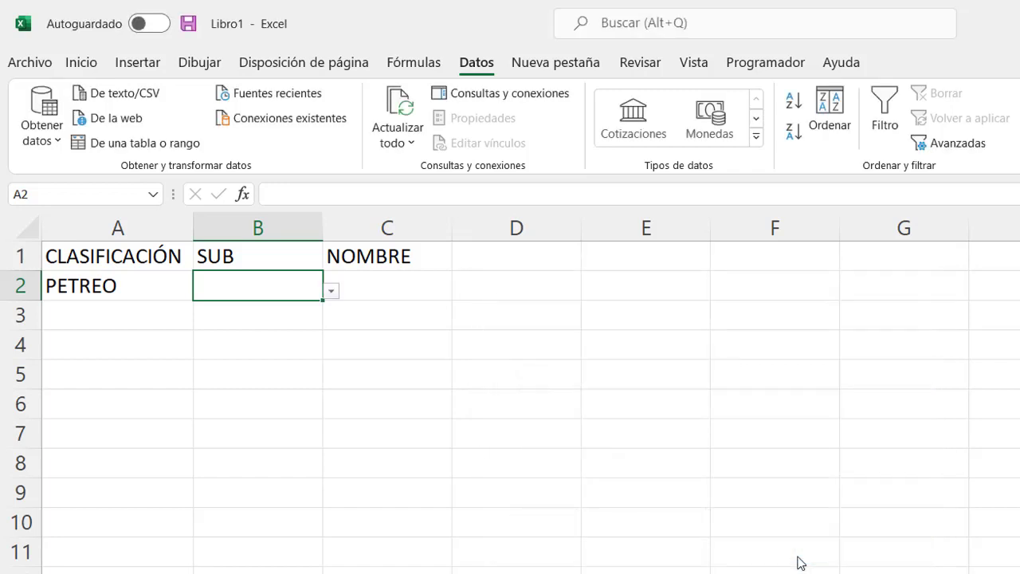
{"action": "left_click", "coordinate": [148, 284]}
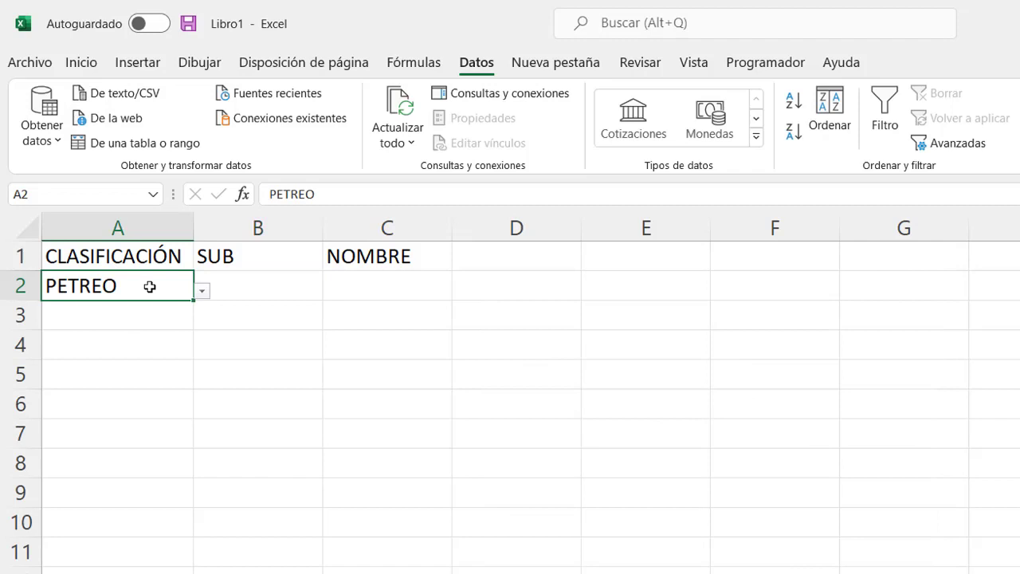
{"action": "left_click", "coordinate": [319, 281]}
{"action": "left_click", "coordinate": [141, 282]}
{"action": "left_click", "coordinate": [307, 289]}
{"action": "left_click", "coordinate": [332, 291]}
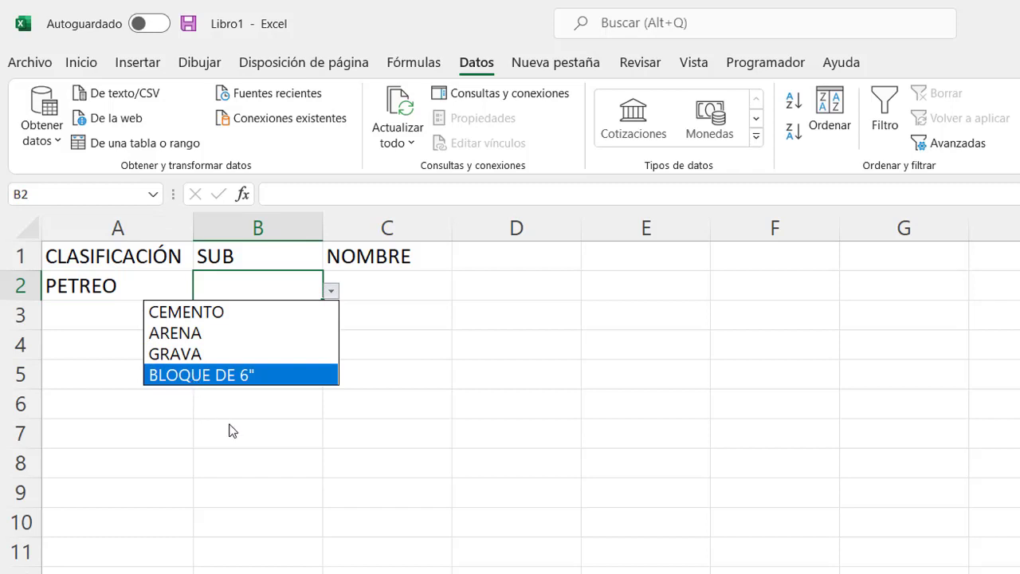
{"action": "left_click", "coordinate": [259, 439]}
{"action": "left_click", "coordinate": [331, 292]}
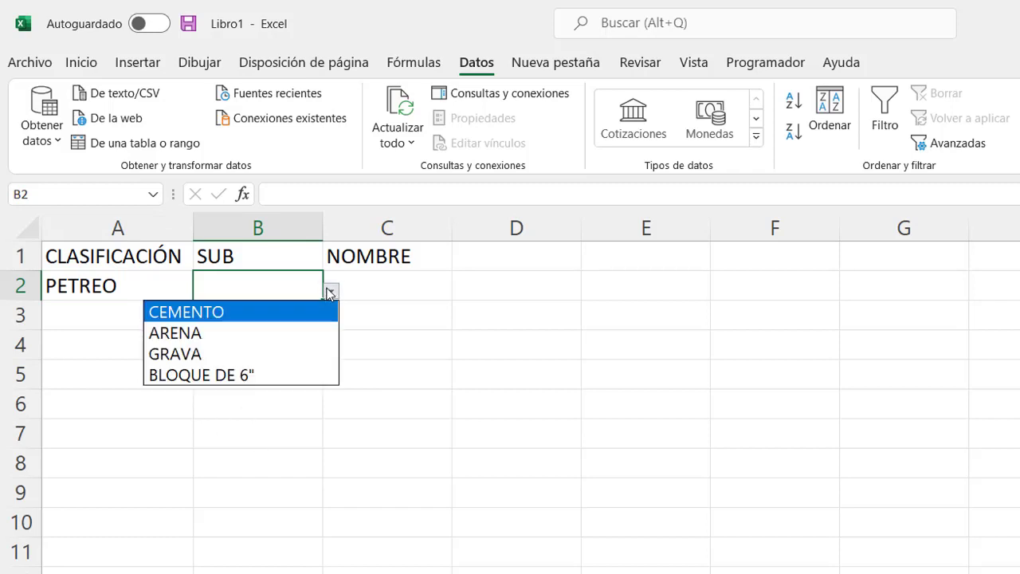
{"action": "left_click", "coordinate": [239, 312]}
{"action": "left_click", "coordinate": [403, 360]}
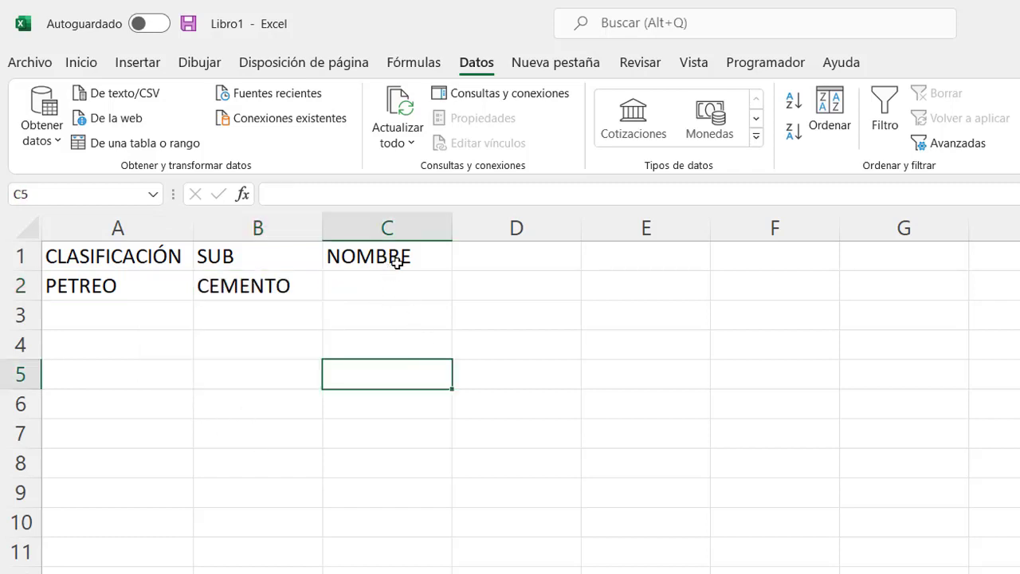
{"action": "left_click", "coordinate": [397, 261]}
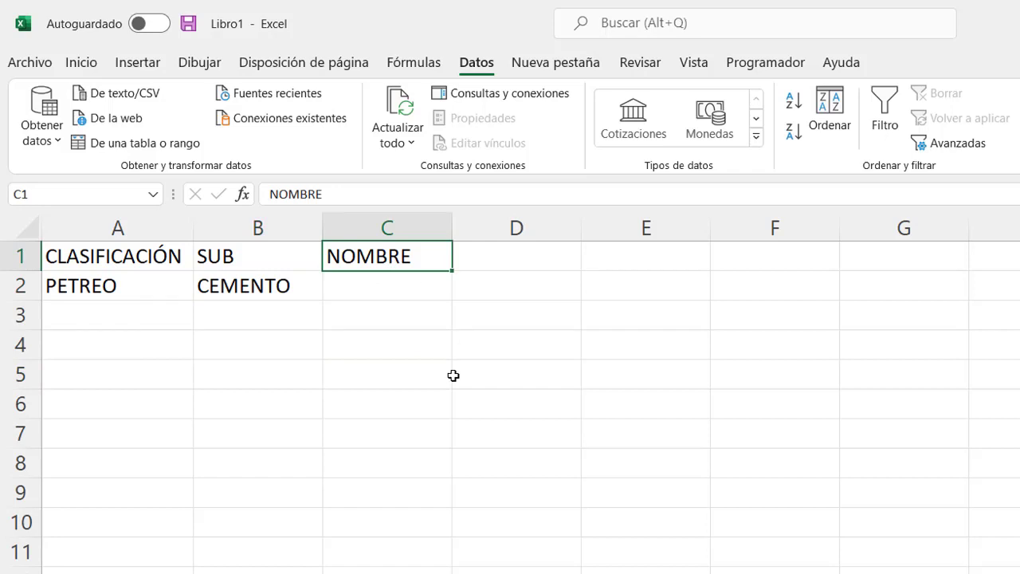
Retitle C1 as PRECIO and enter 11 in C2 in accounting dollar format
{"action": "type", "text": "PRECIO"}
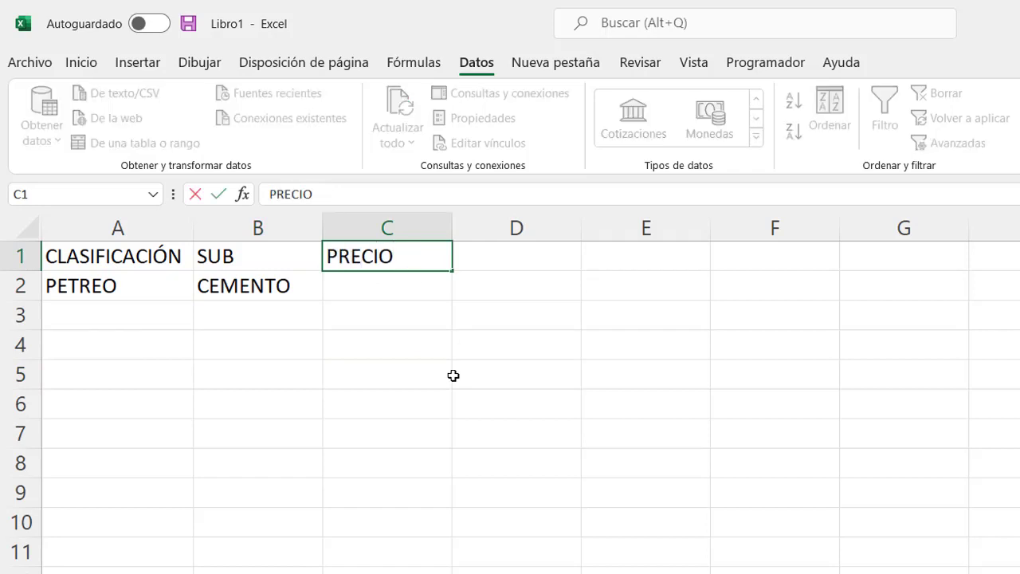
{"action": "key", "text": "Return"}
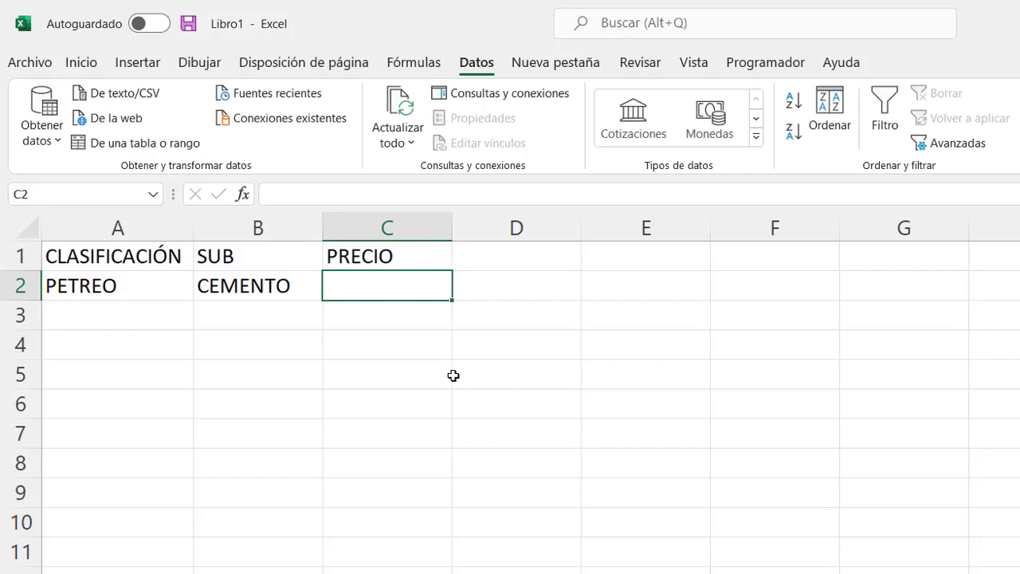
{"action": "type", "text": "11"}
{"action": "key", "text": "Return"}
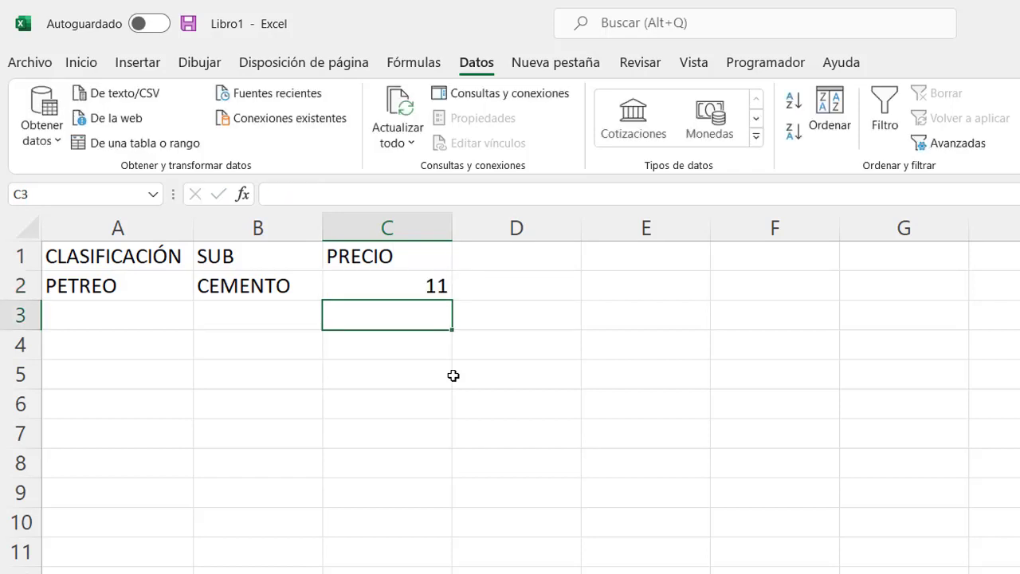
{"action": "left_click", "coordinate": [426, 282]}
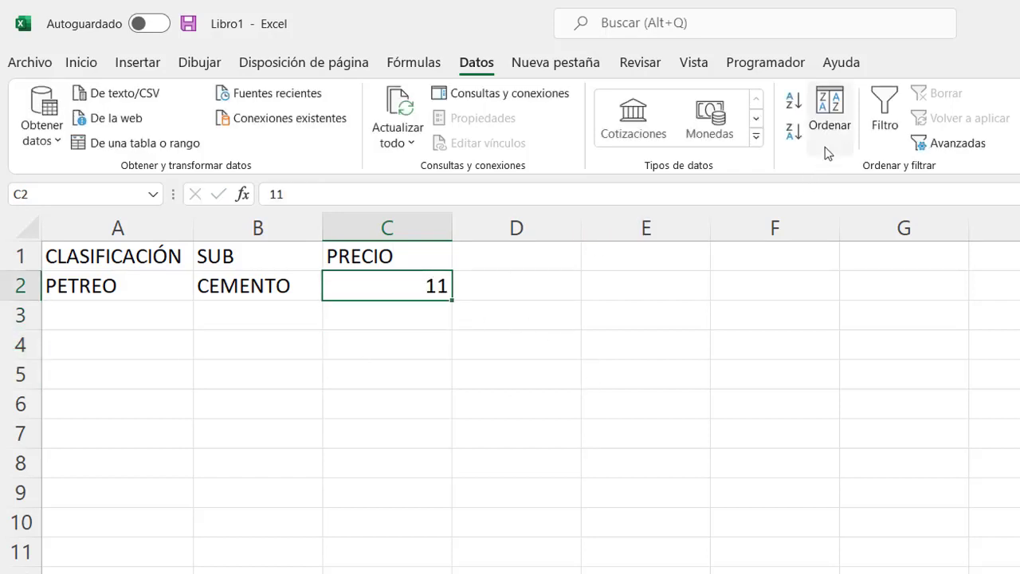
{"action": "left_click", "coordinate": [137, 64]}
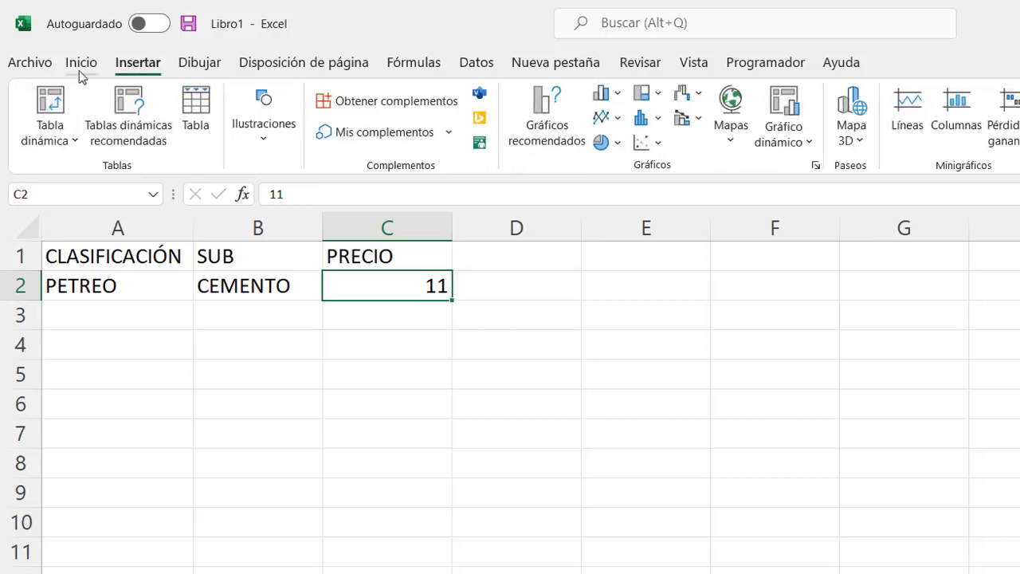
{"action": "left_click", "coordinate": [79, 68]}
{"action": "left_click", "coordinate": [707, 133]}
{"action": "left_click", "coordinate": [73, 513]}
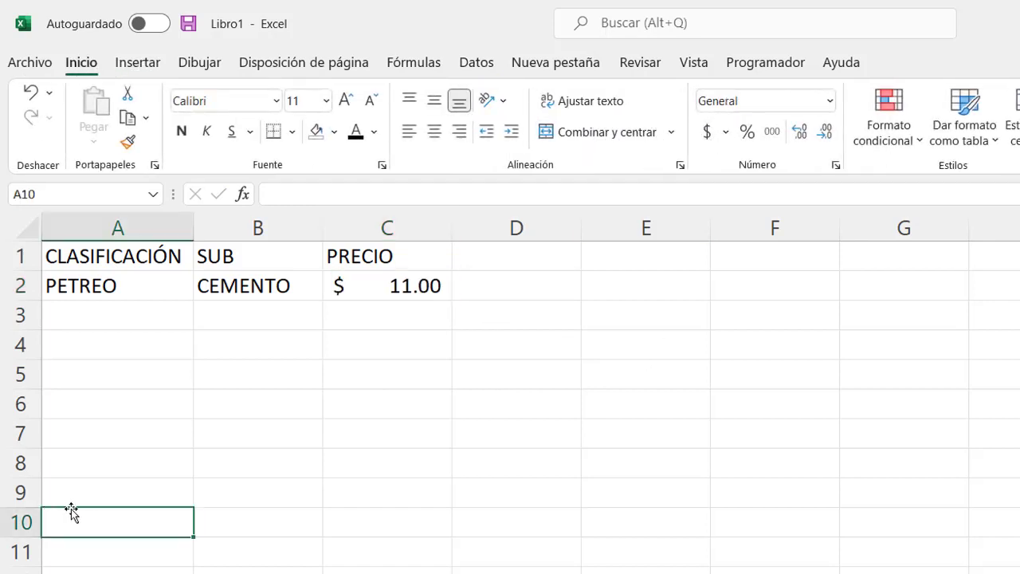
{"action": "left_click", "coordinate": [129, 297]}
Convert A1:C2 into a table with headers, holding PETREO, CEMENTO and $ 11.00
{"action": "left_click_drag", "start_coordinate": [118, 255], "coordinate": [414, 286]}
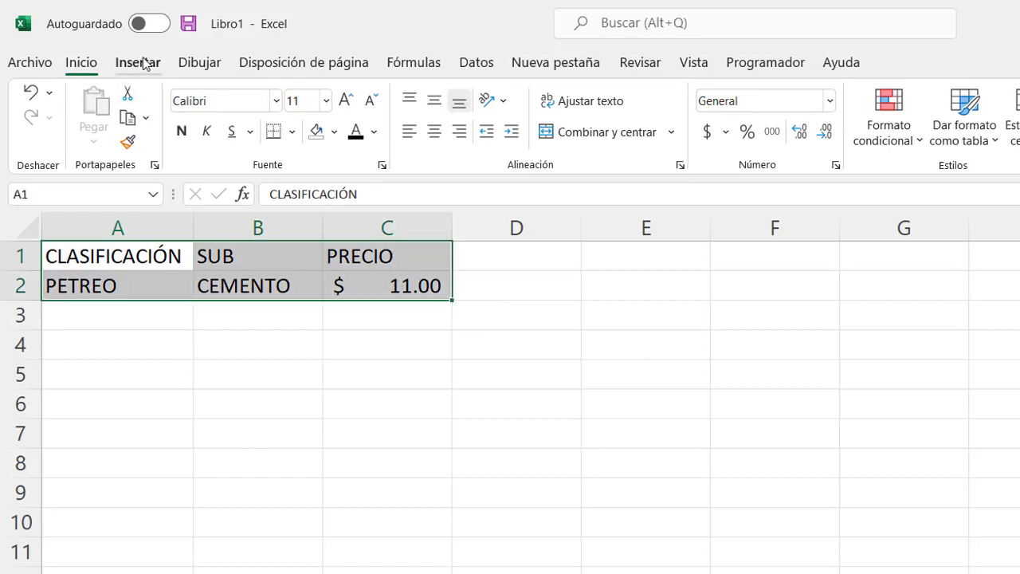
{"action": "left_click", "coordinate": [137, 62]}
{"action": "left_click", "coordinate": [196, 111]}
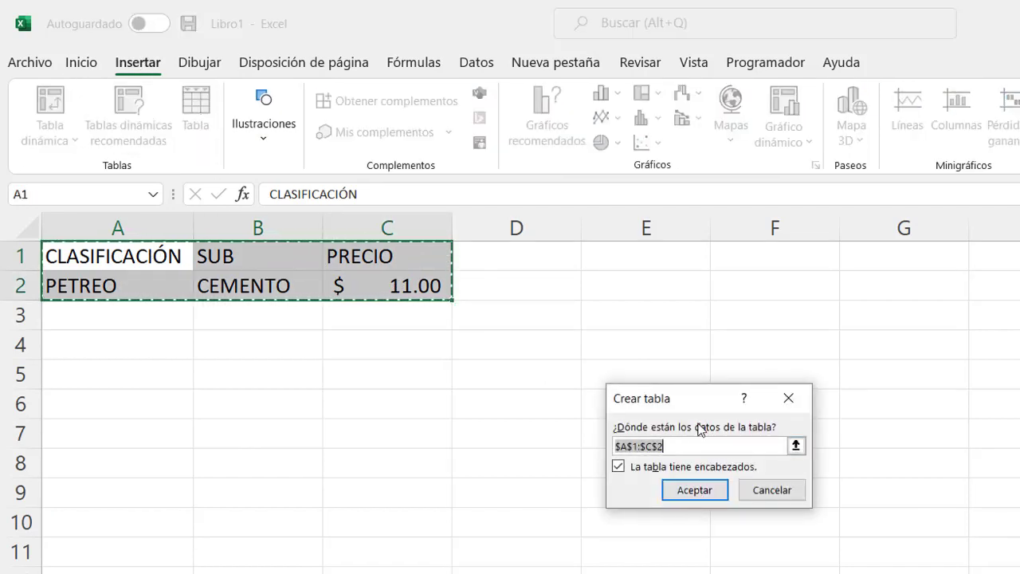
{"action": "left_click", "coordinate": [694, 490]}
{"action": "left_click", "coordinate": [333, 487]}
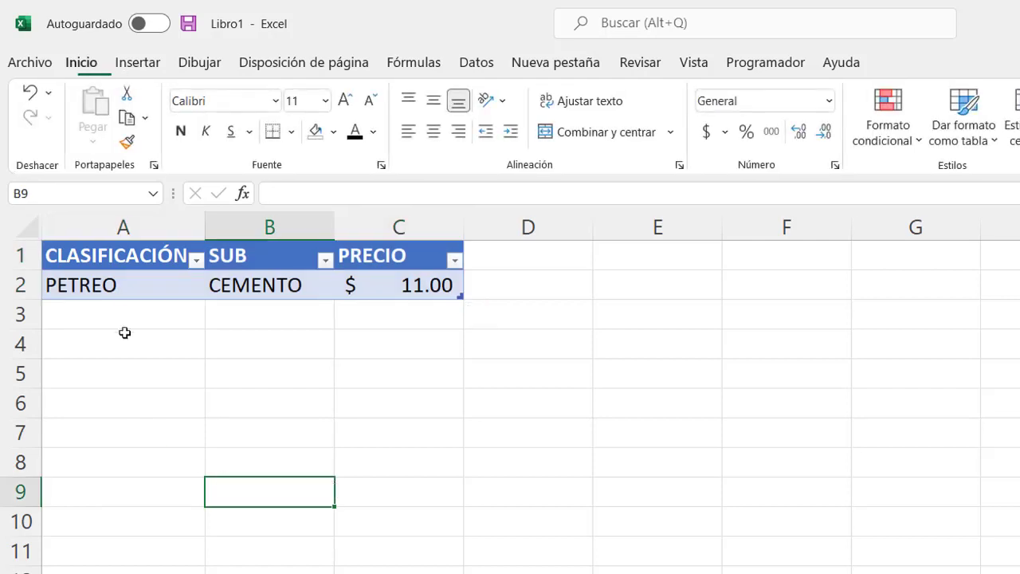
{"action": "left_click", "coordinate": [155, 285]}
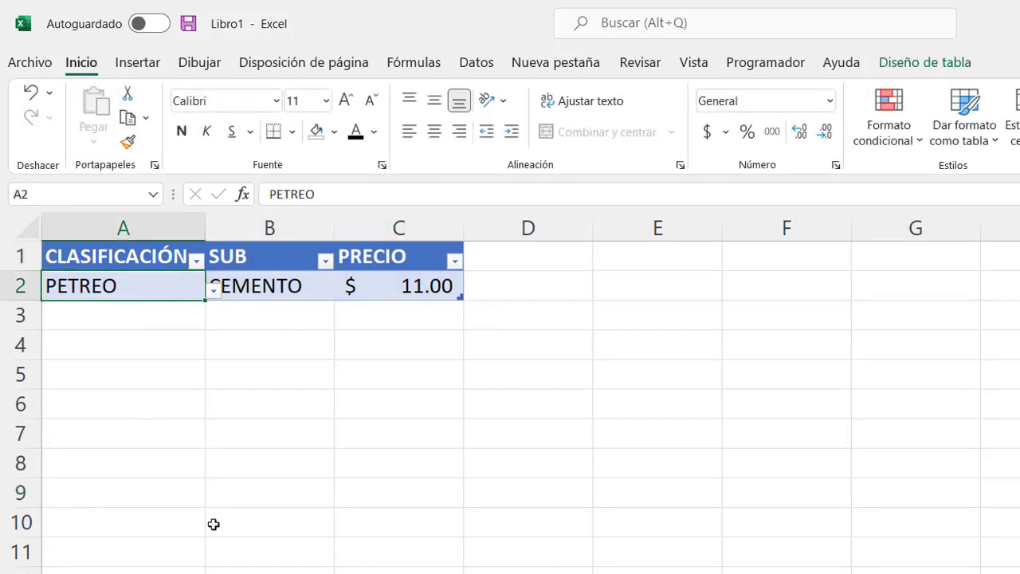
{"action": "left_click", "coordinate": [275, 287]}
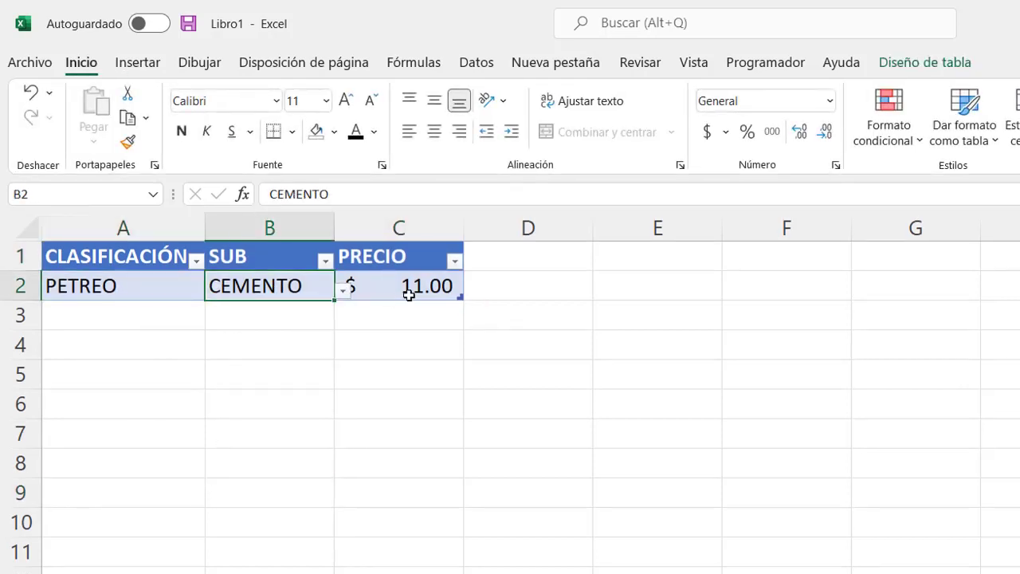
{"action": "left_click", "coordinate": [410, 291]}
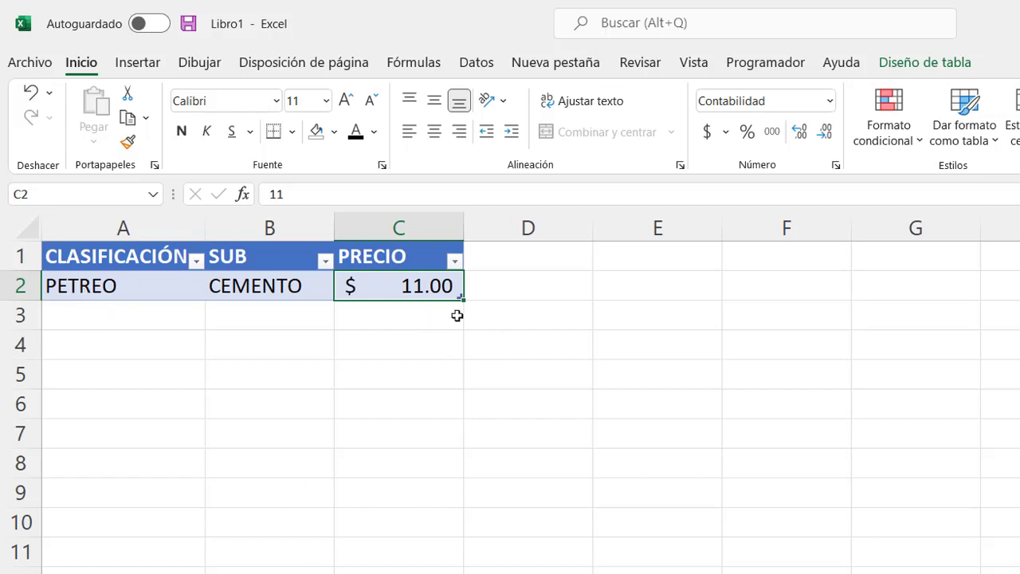
{"action": "left_click", "coordinate": [164, 311]}
Fill PETREO down to A3, choose ARENA in B3 and enter 15 in C3
{"action": "left_click", "coordinate": [189, 290]}
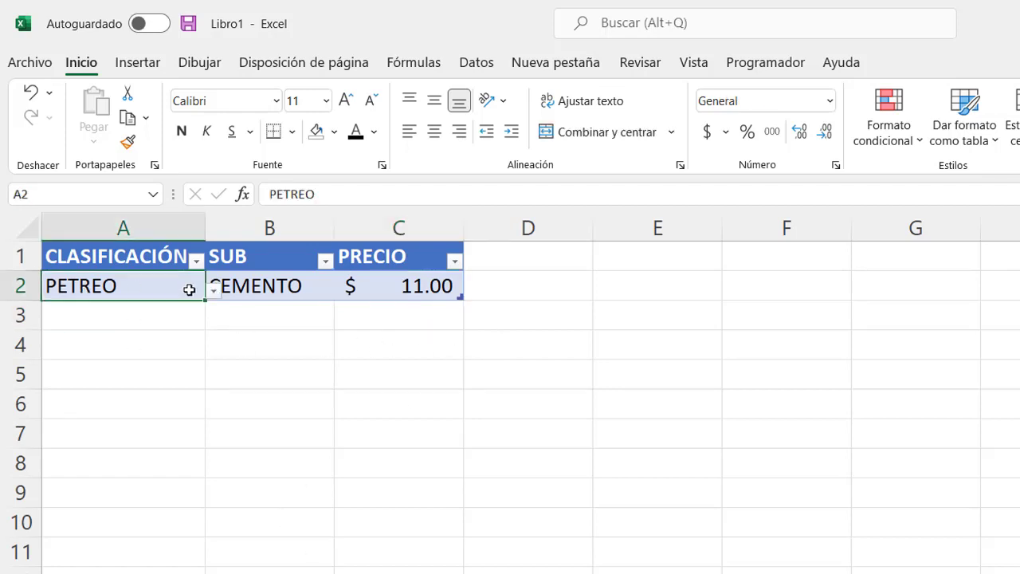
{"action": "left_click_drag", "start_coordinate": [205, 301], "coordinate": [204, 323]}
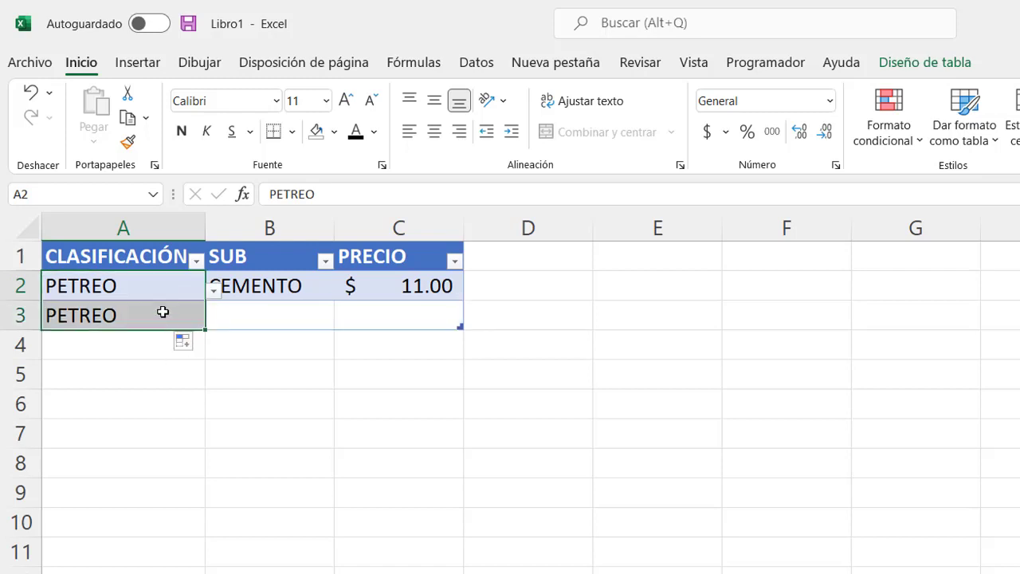
{"action": "left_click", "coordinate": [303, 312]}
{"action": "left_click", "coordinate": [342, 322]}
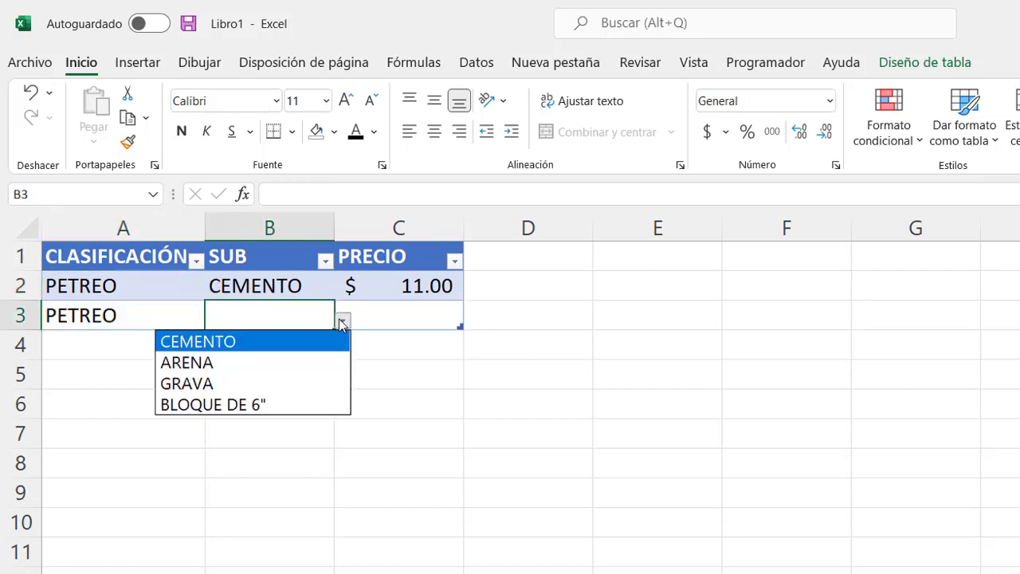
{"action": "left_click", "coordinate": [279, 366]}
{"action": "left_click", "coordinate": [351, 527]}
{"action": "left_click", "coordinate": [411, 315]}
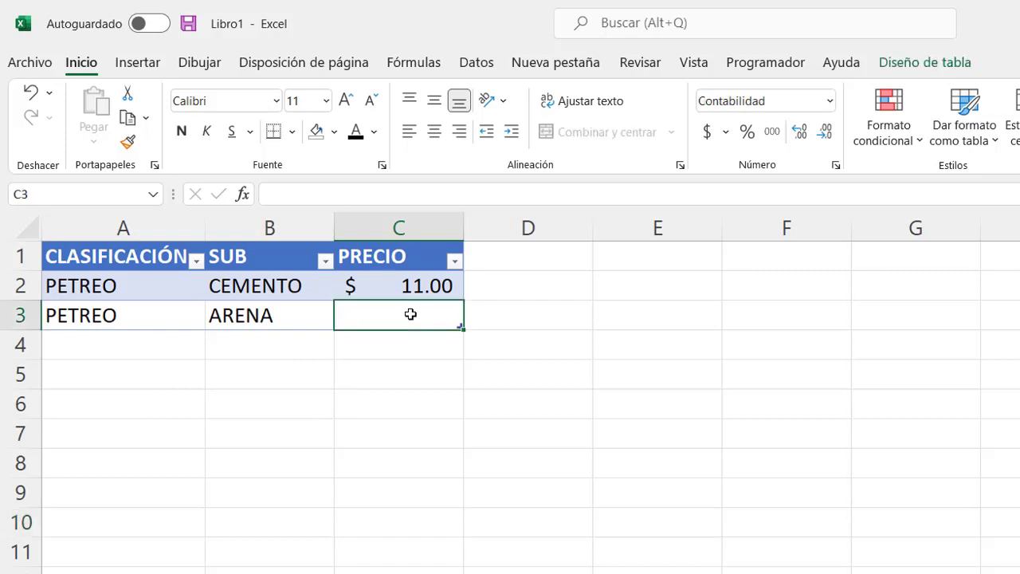
{"action": "type", "text": "15"}
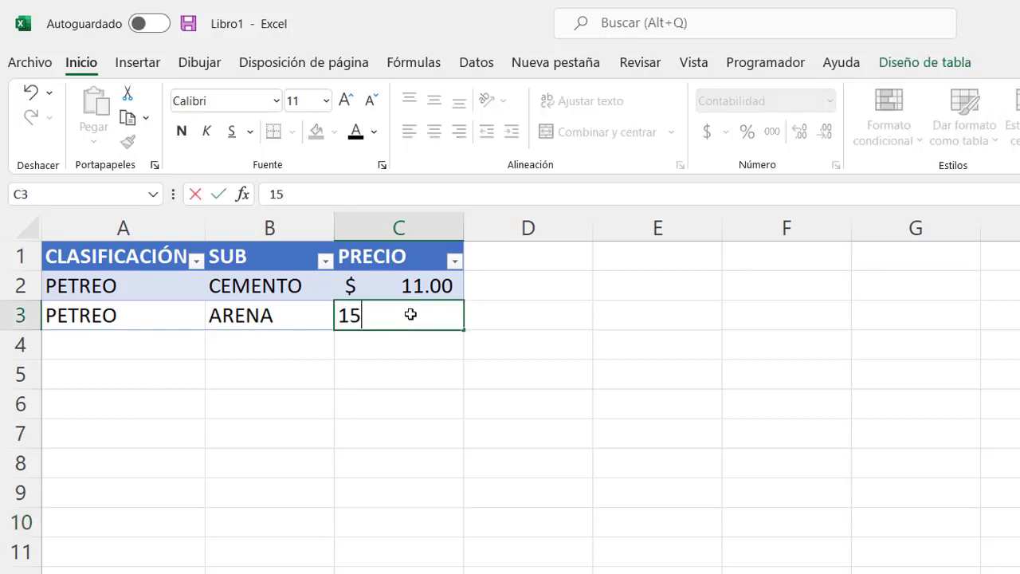
{"action": "key", "text": "Return"}
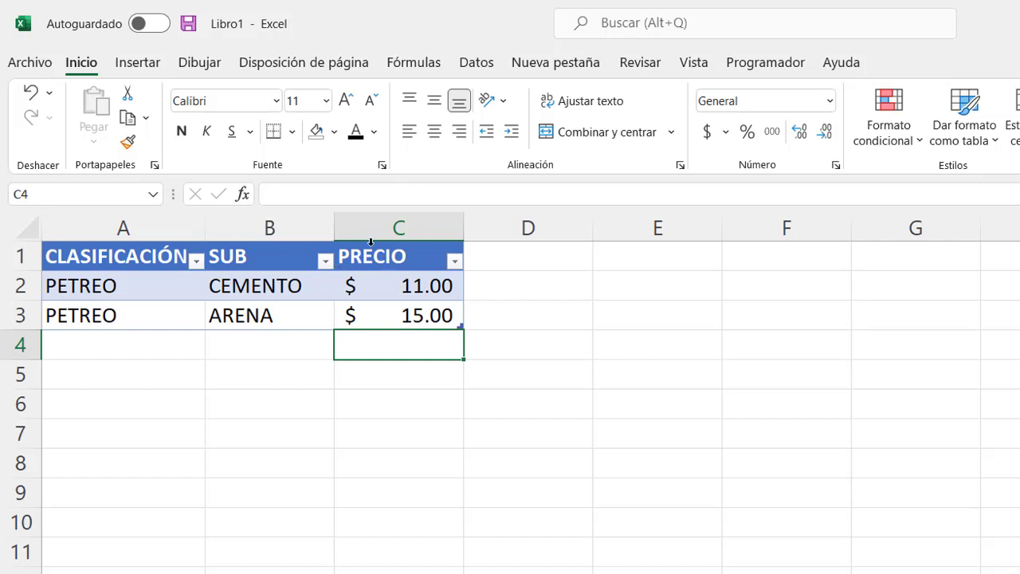
{"action": "left_click", "coordinate": [403, 257]}
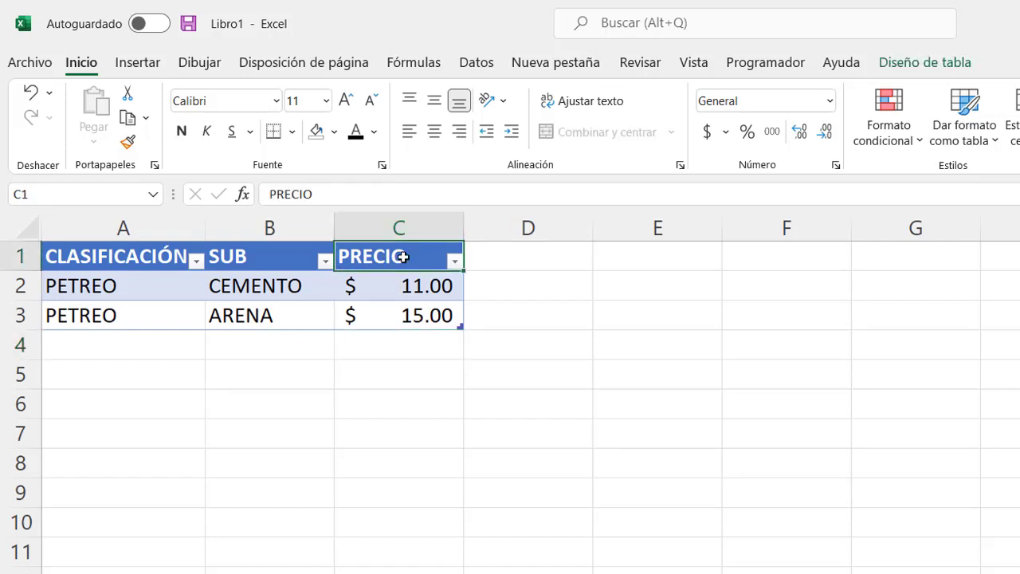
{"action": "right_click", "coordinate": [404, 257]}
{"action": "mouse_move", "coordinate": [517, 412]}
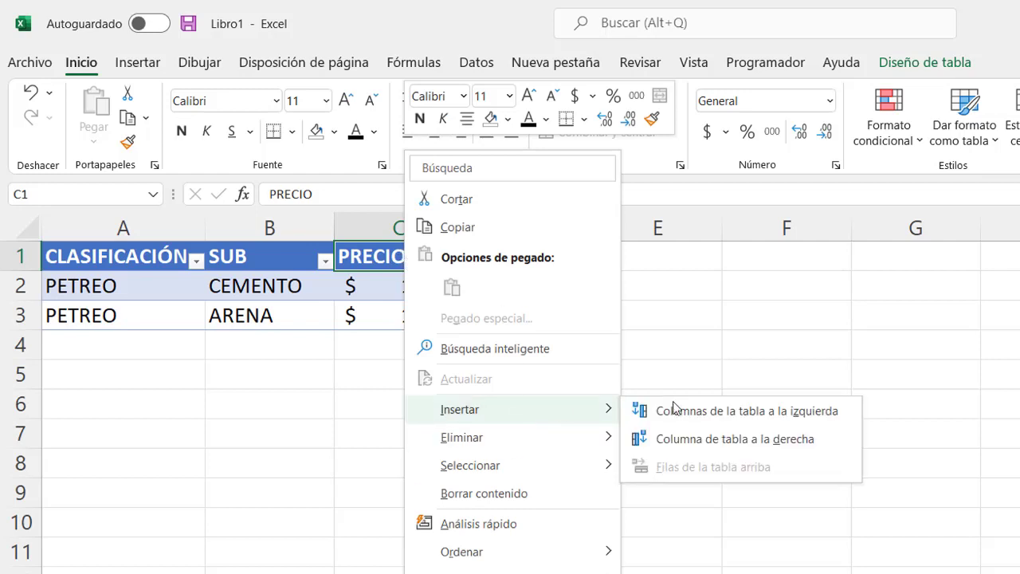
{"action": "left_click", "coordinate": [809, 412]}
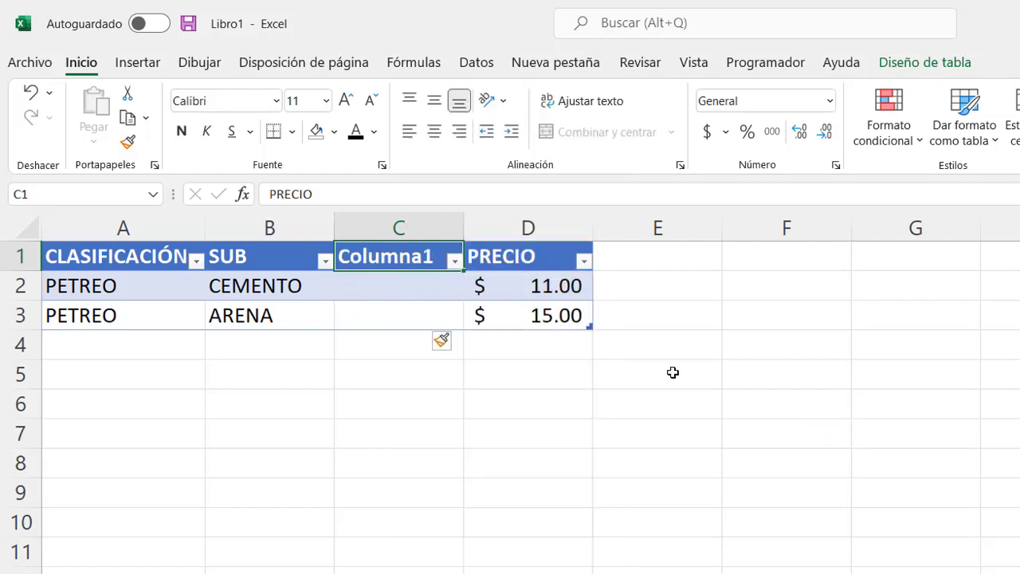
{"action": "type", "text": "U"}
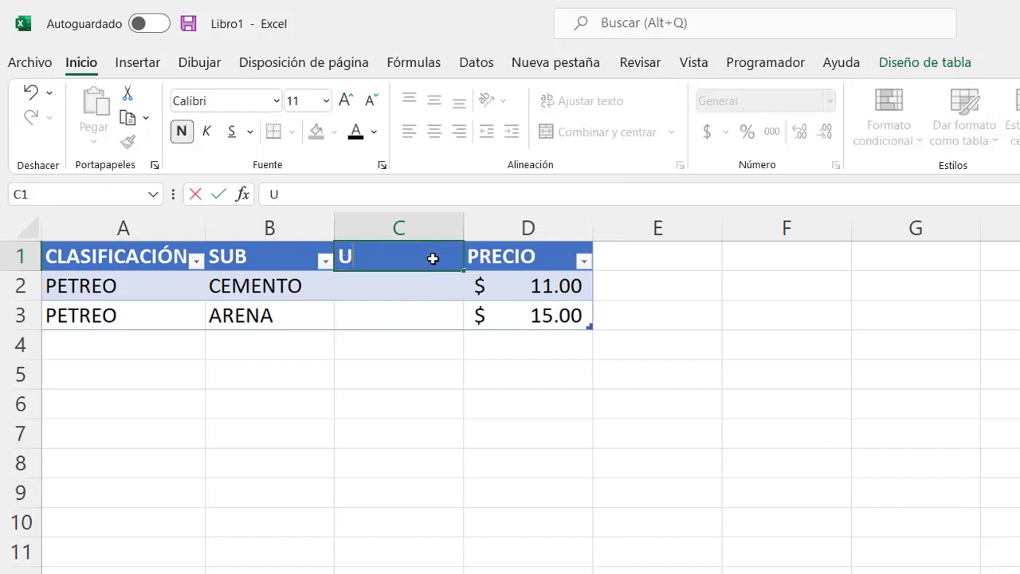
{"action": "type", "text": ".M."}
{"action": "key", "text": "Return"}
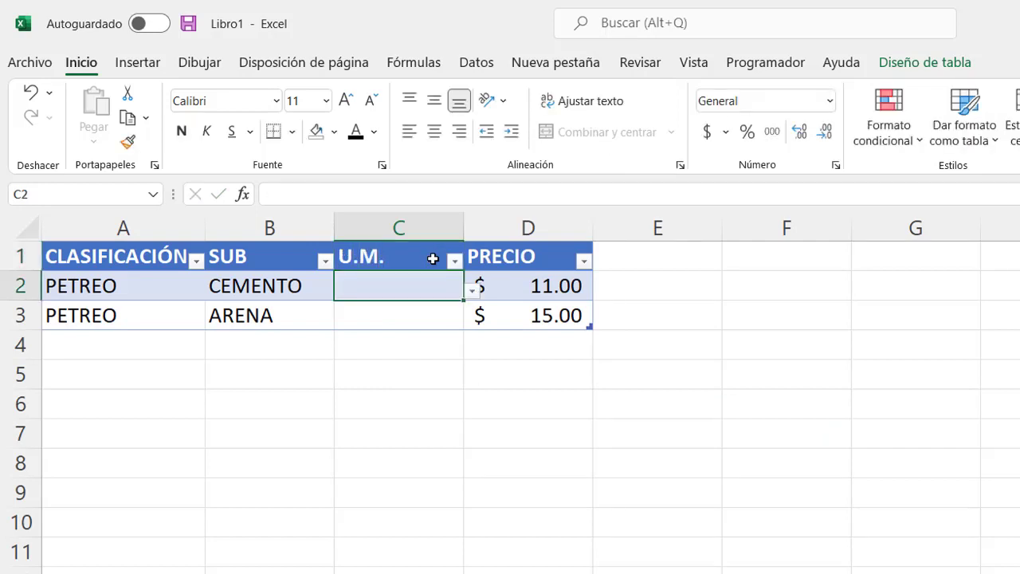
{"action": "type", "text": "BOLSA"}
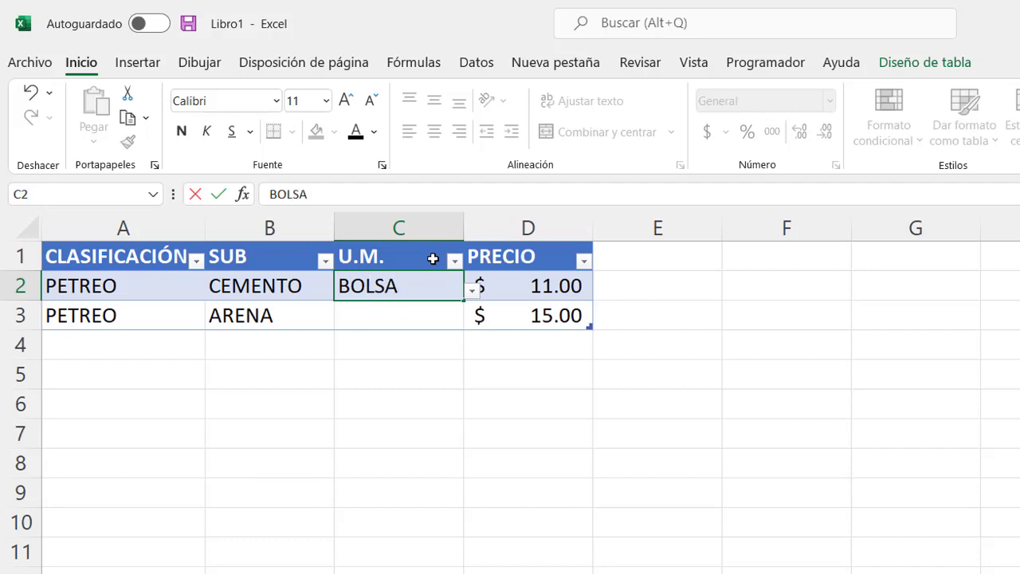
{"action": "key", "text": "Return"}
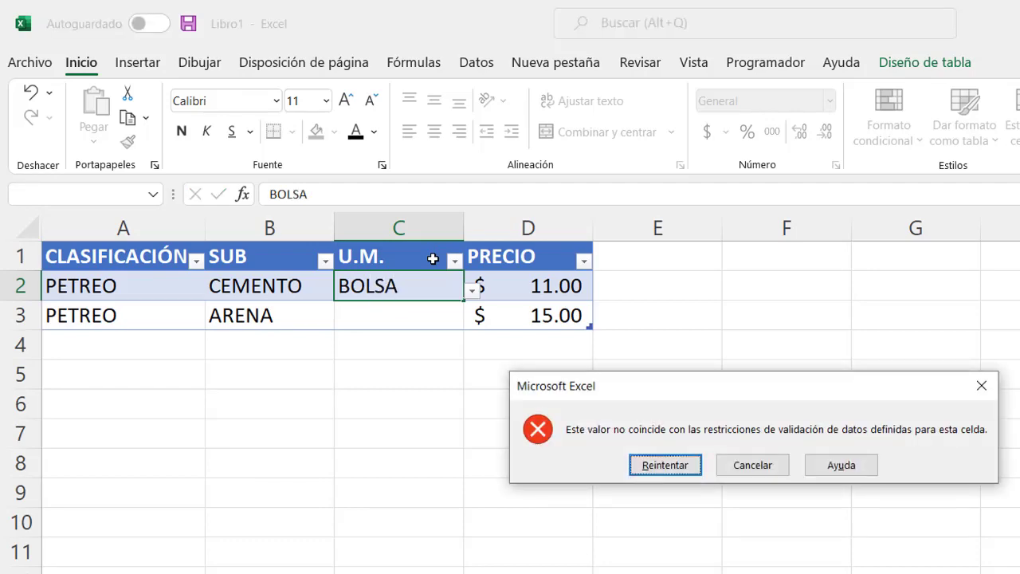
{"action": "key", "text": "Escape"}
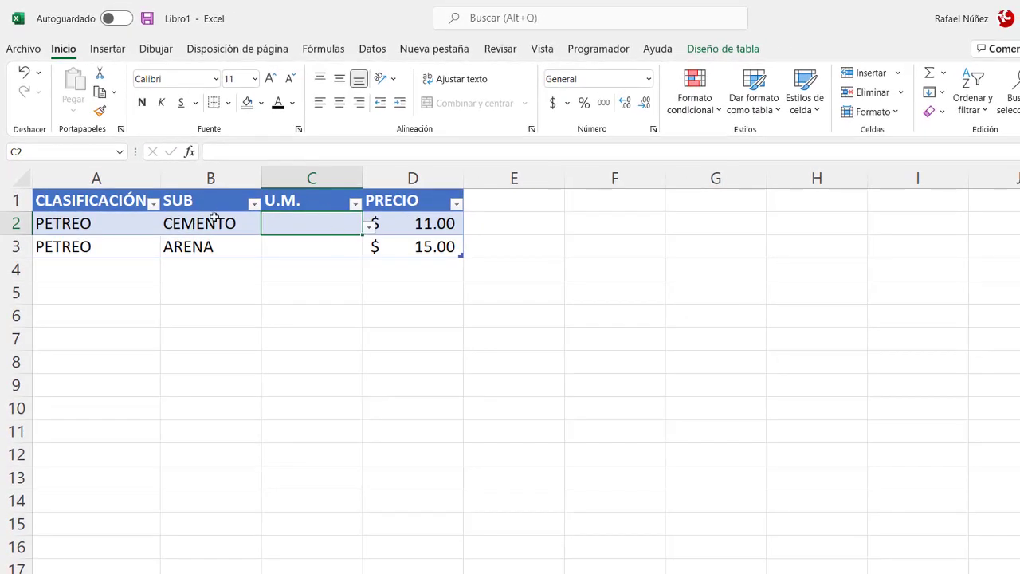
Clear all data validation from the U.M. cells C2:C3
{"action": "left_click", "coordinate": [215, 217]}
{"action": "left_click", "coordinate": [328, 230]}
{"action": "left_click_drag", "start_coordinate": [329, 220], "coordinate": [330, 241]}
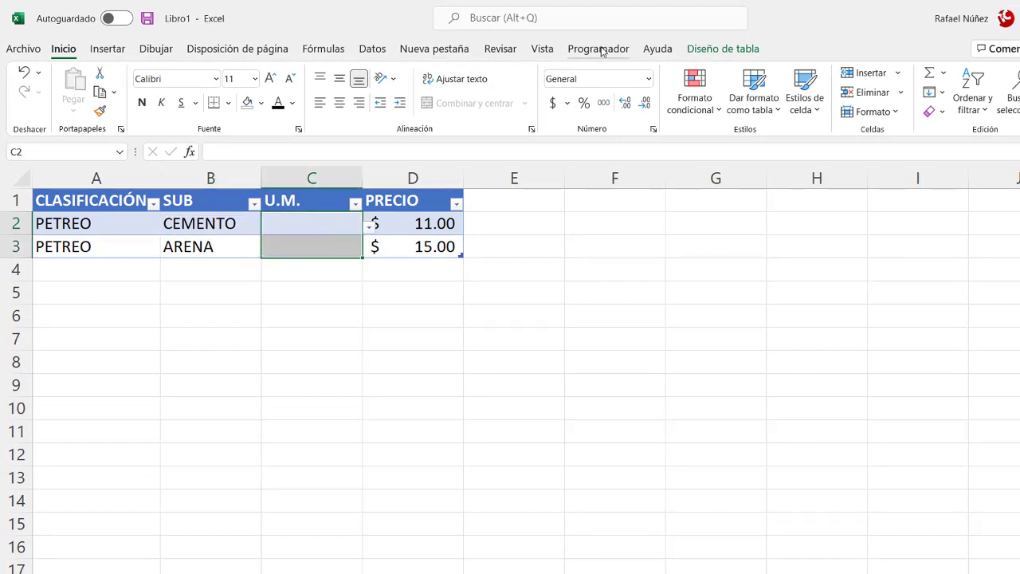
{"action": "left_click", "coordinate": [541, 49]}
{"action": "left_click", "coordinate": [372, 49]}
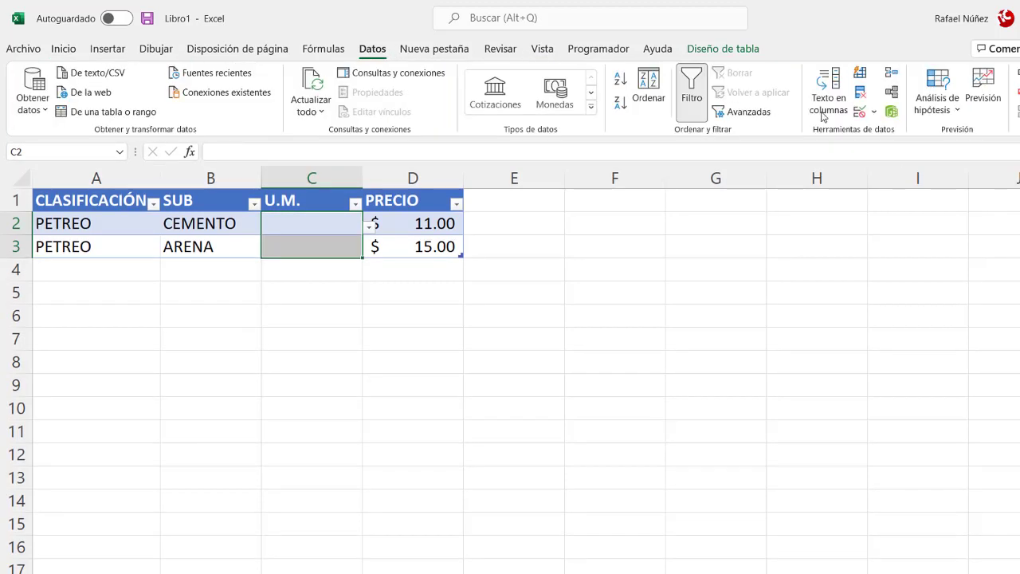
{"action": "left_click", "coordinate": [860, 111]}
{"action": "left_click", "coordinate": [417, 432]}
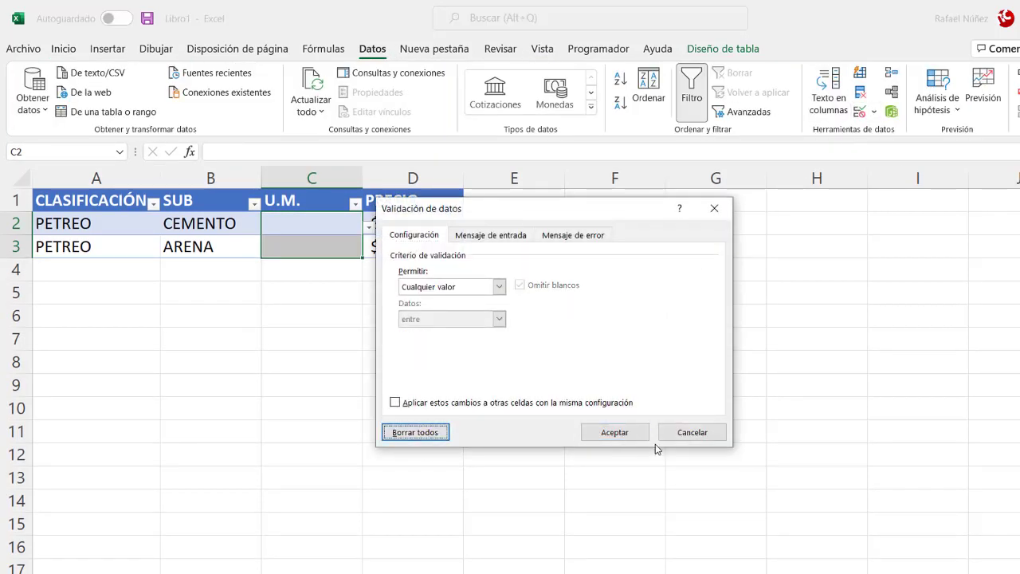
{"action": "left_click", "coordinate": [614, 433]}
Enter BOLSA as CEMENTO's unit in C2 and start ARENA's unit M in C3
{"action": "left_click", "coordinate": [299, 214]}
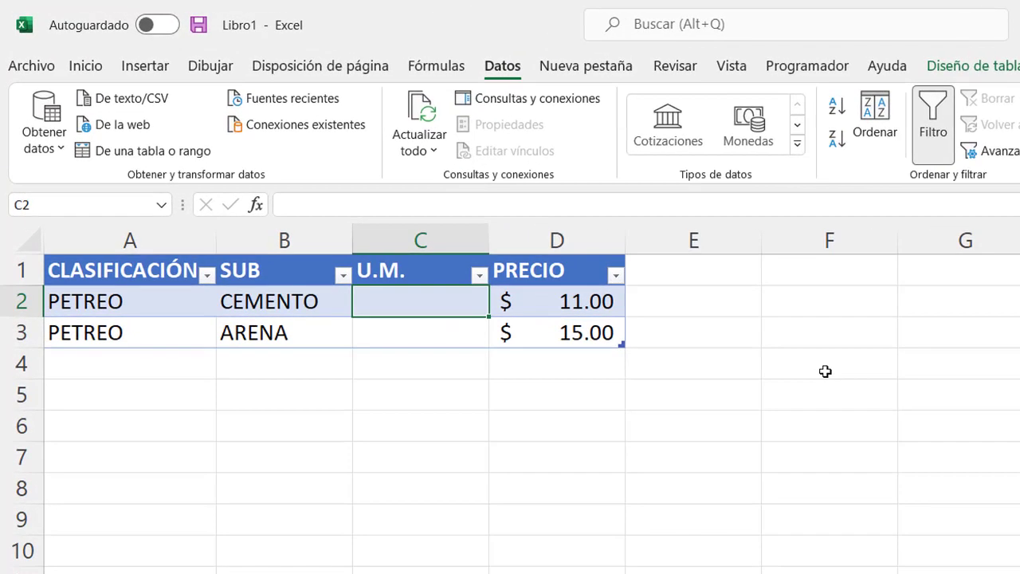
{"action": "type", "text": "BOLSA"}
{"action": "key", "text": "Return"}
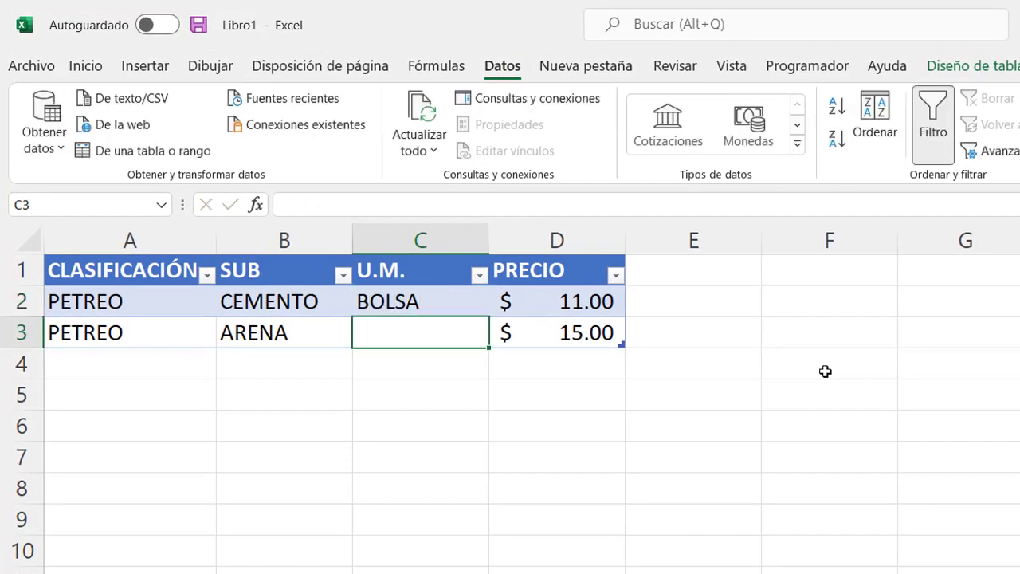
{"action": "type", "text": "M"}
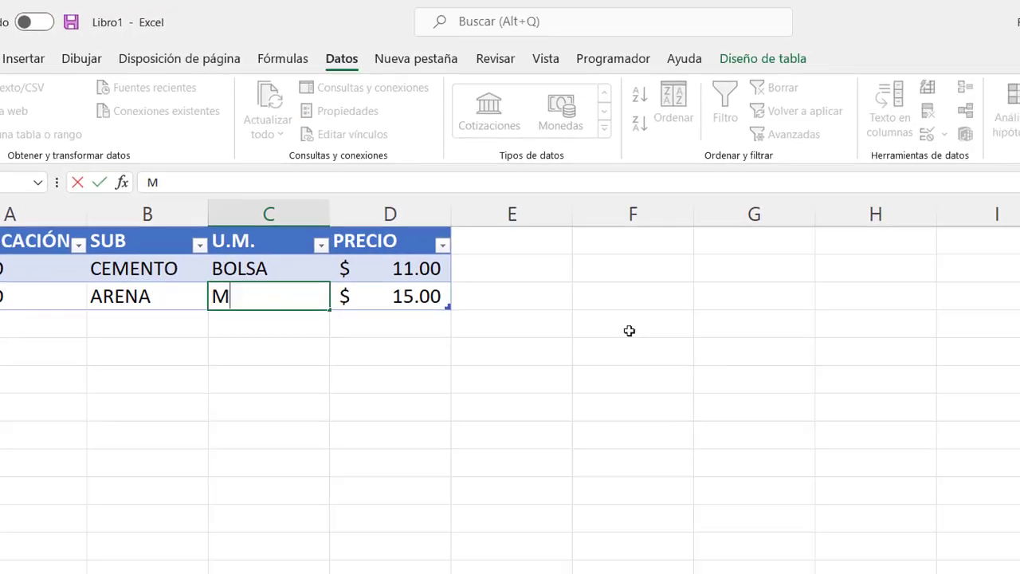
{"action": "type", "text": "3"}
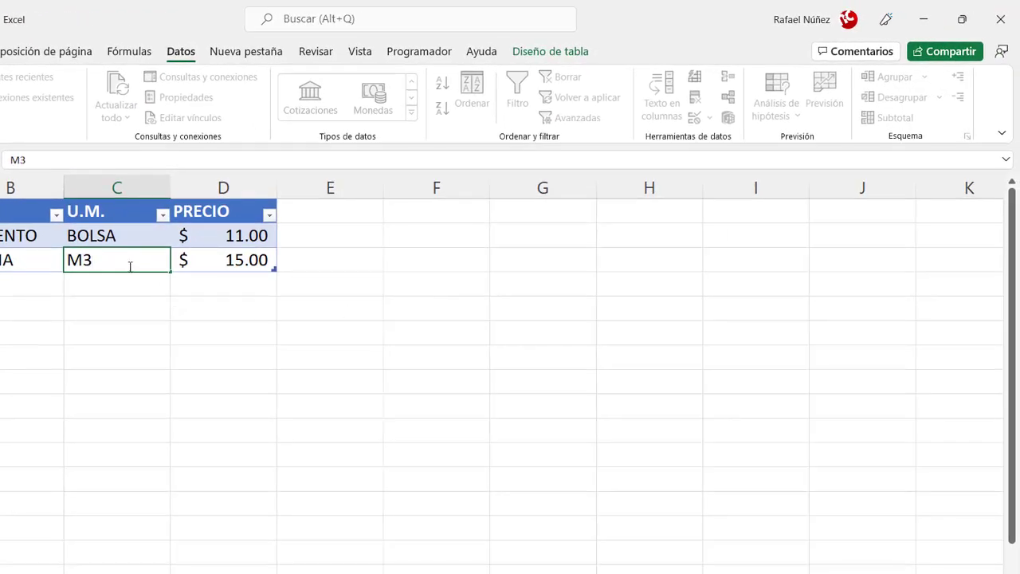
{"action": "key", "text": "BackSpace"}
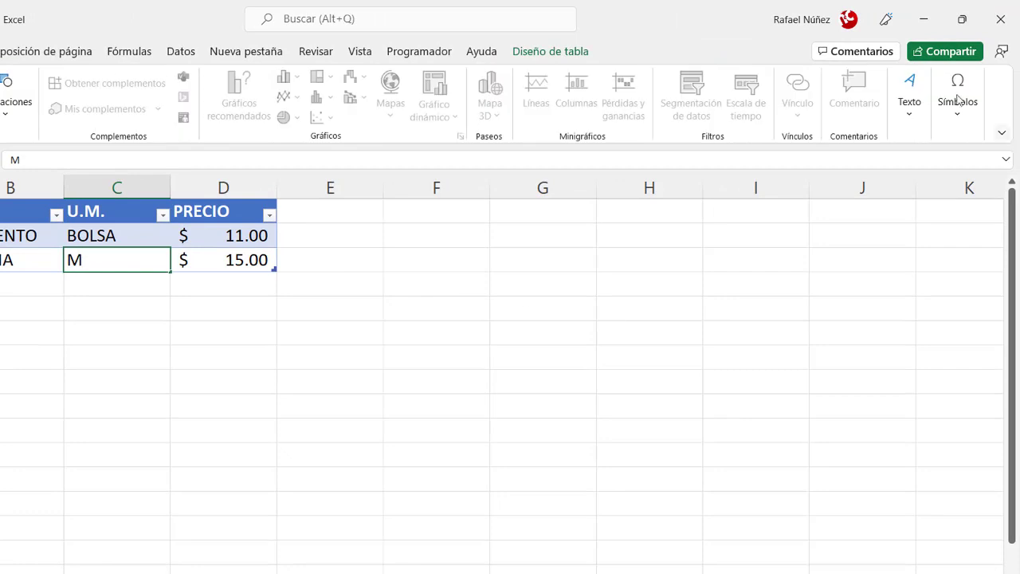
Insert the superscript ³ symbol after M so ARENA's unit reads M³
{"action": "left_click", "coordinate": [957, 94]}
{"action": "left_click", "coordinate": [990, 171]}
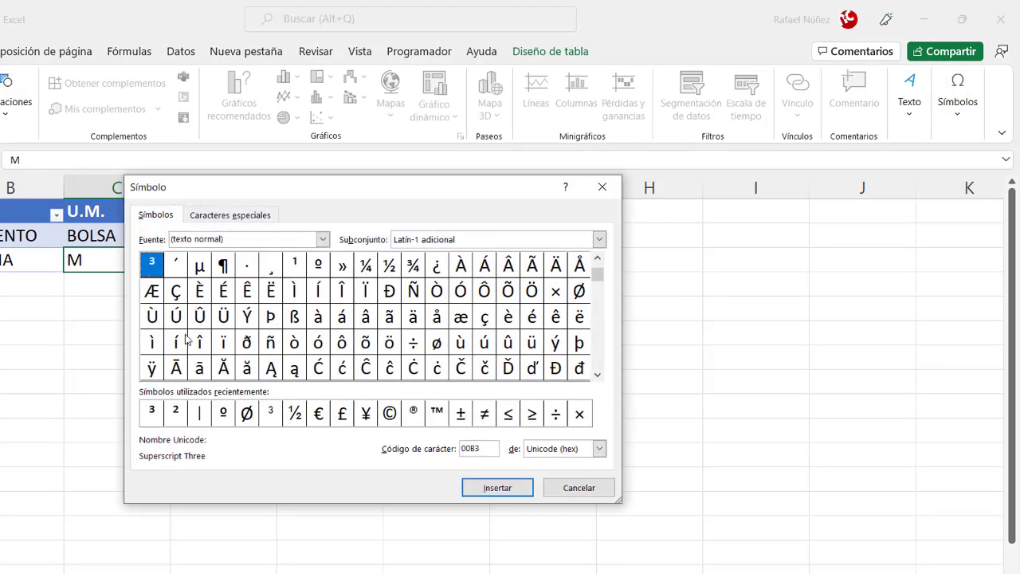
{"action": "left_click", "coordinate": [158, 414]}
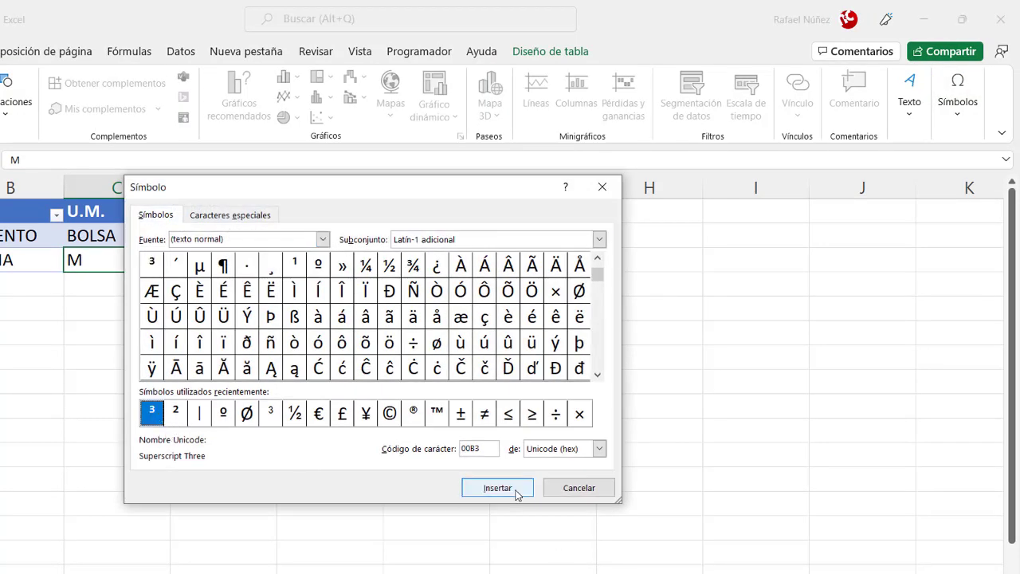
{"action": "left_click", "coordinate": [472, 488]}
{"action": "left_click", "coordinate": [576, 489]}
{"action": "left_click", "coordinate": [328, 398]}
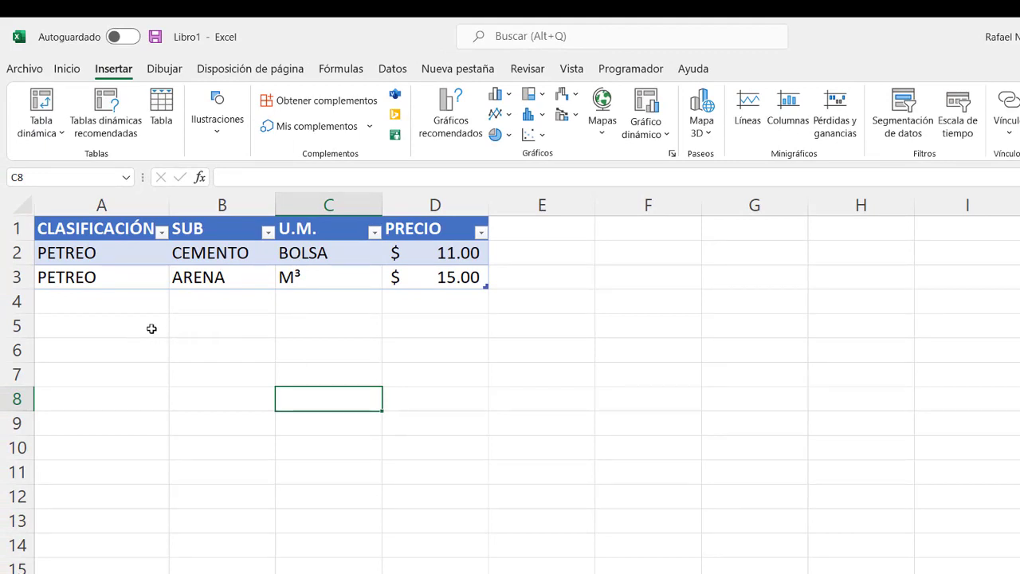
Extend the table to row 4 and set its classification to FERREO and SUB to ACERO
{"action": "left_click", "coordinate": [113, 303]}
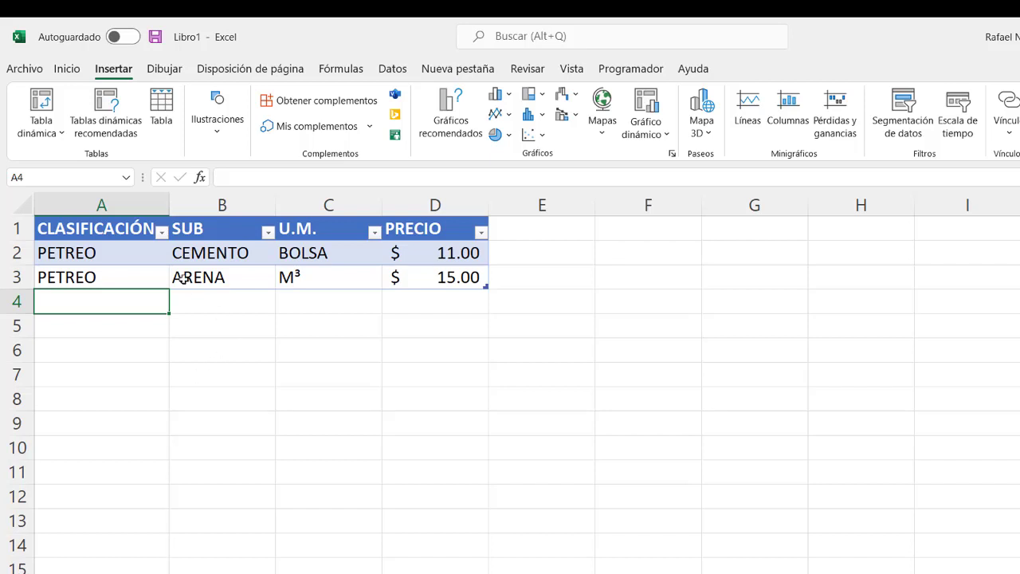
{"action": "left_click", "coordinate": [131, 269]}
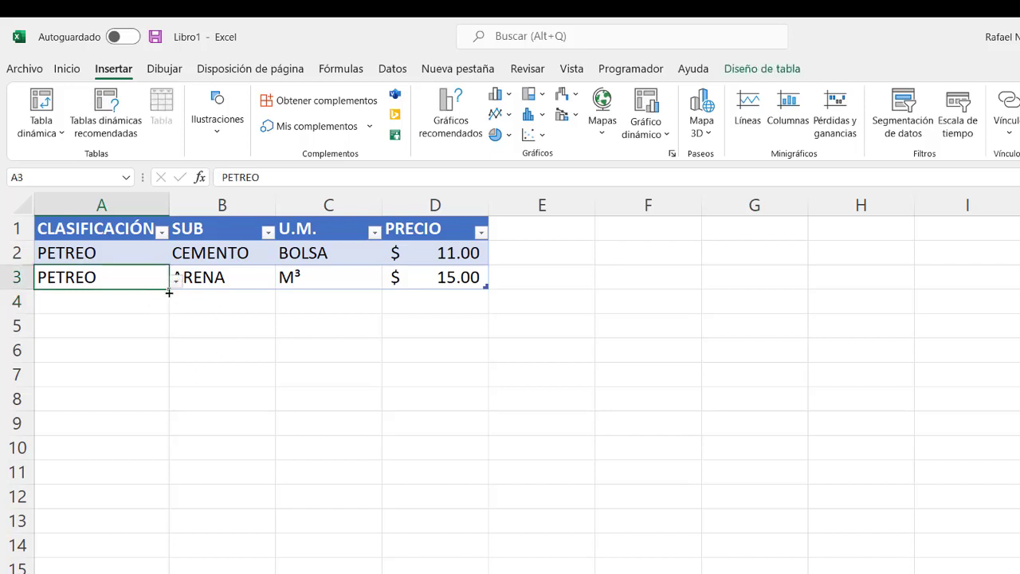
{"action": "left_click_drag", "start_coordinate": [169, 293], "coordinate": [169, 311]}
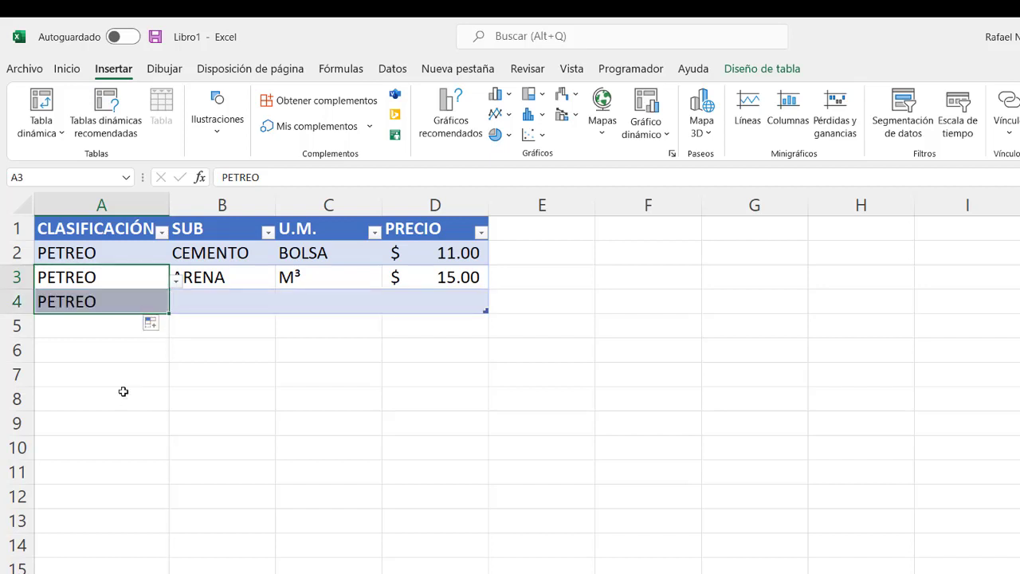
{"action": "left_click", "coordinate": [114, 301]}
{"action": "left_click", "coordinate": [175, 305]}
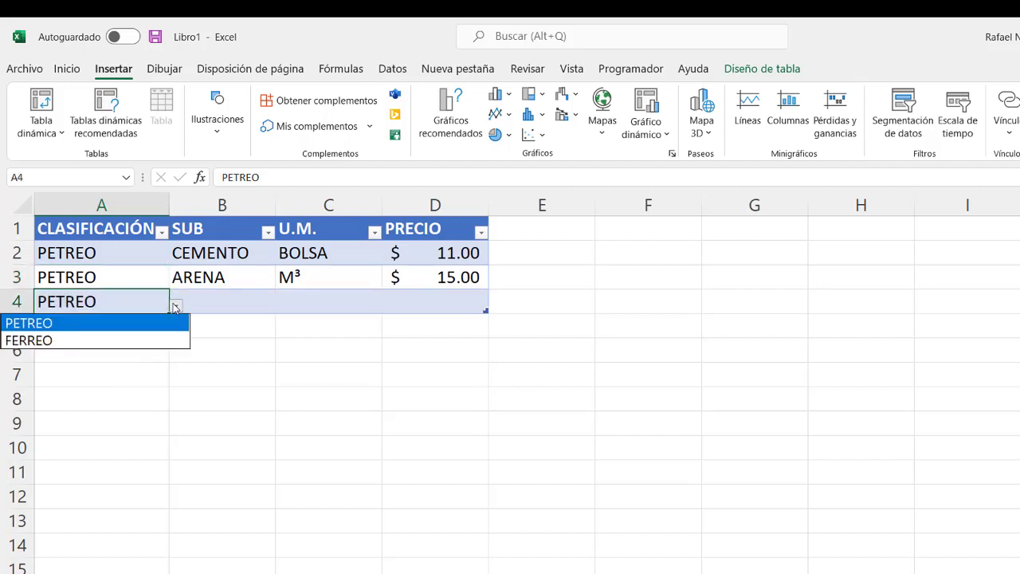
{"action": "left_click", "coordinate": [82, 342]}
{"action": "left_click", "coordinate": [253, 300]}
{"action": "left_click", "coordinate": [281, 305]}
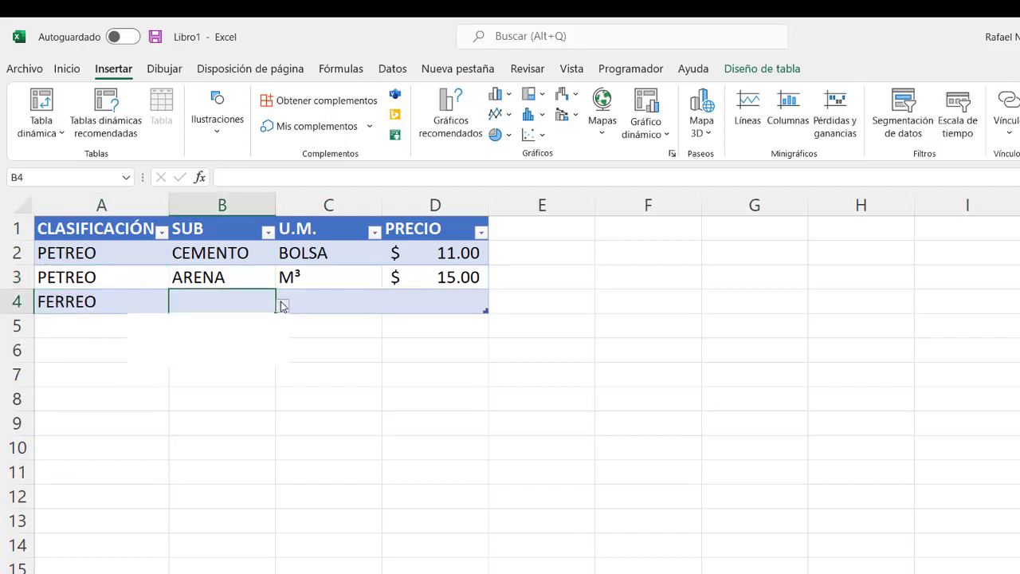
{"action": "left_click", "coordinate": [225, 325]}
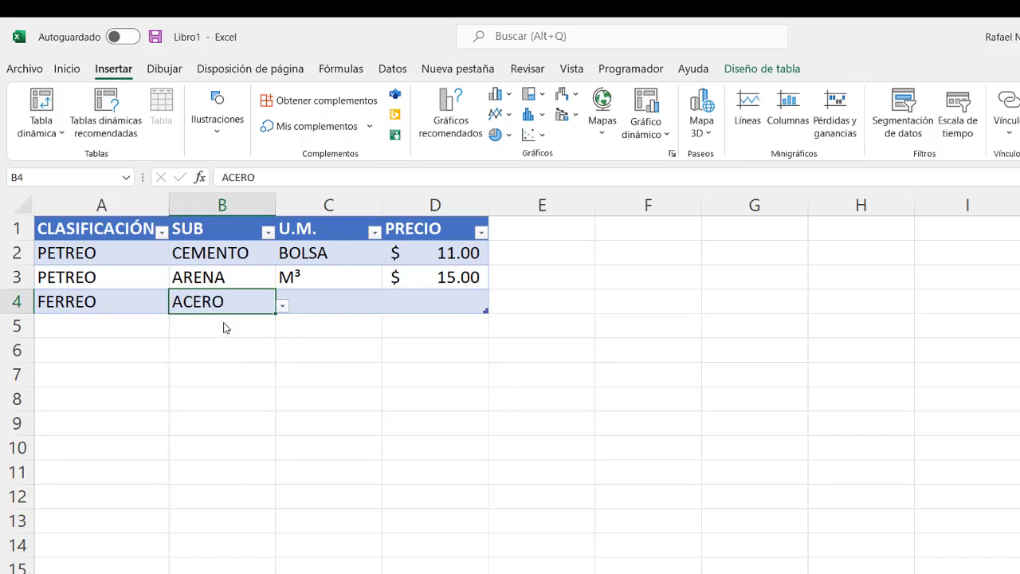
Give row 4 the unit KG and a price of 4.00
{"action": "left_click", "coordinate": [319, 304]}
{"action": "type", "text": "VA"}
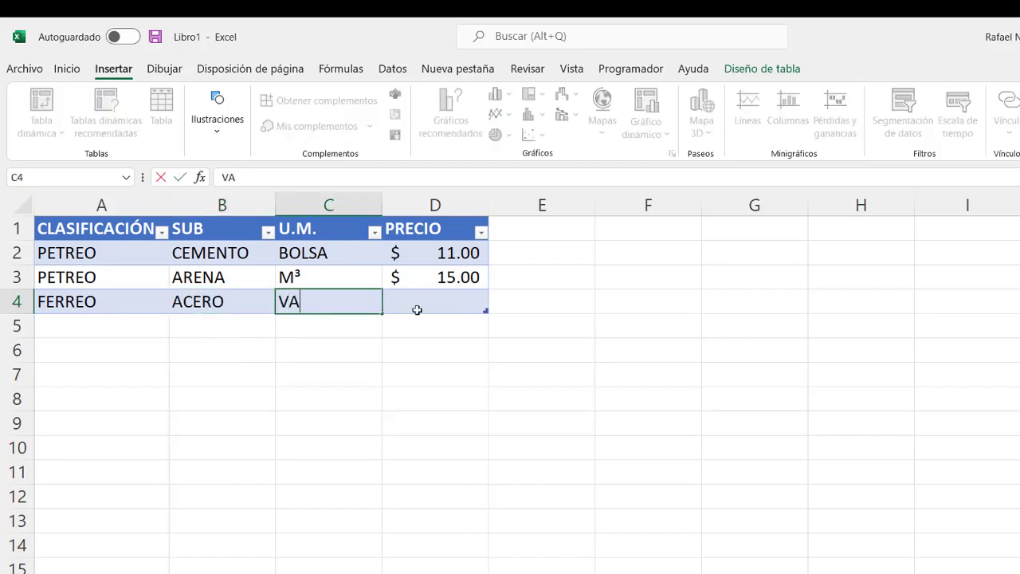
{"action": "type", "text": "RILLA "}
{"action": "type", "text": "3/8\""}
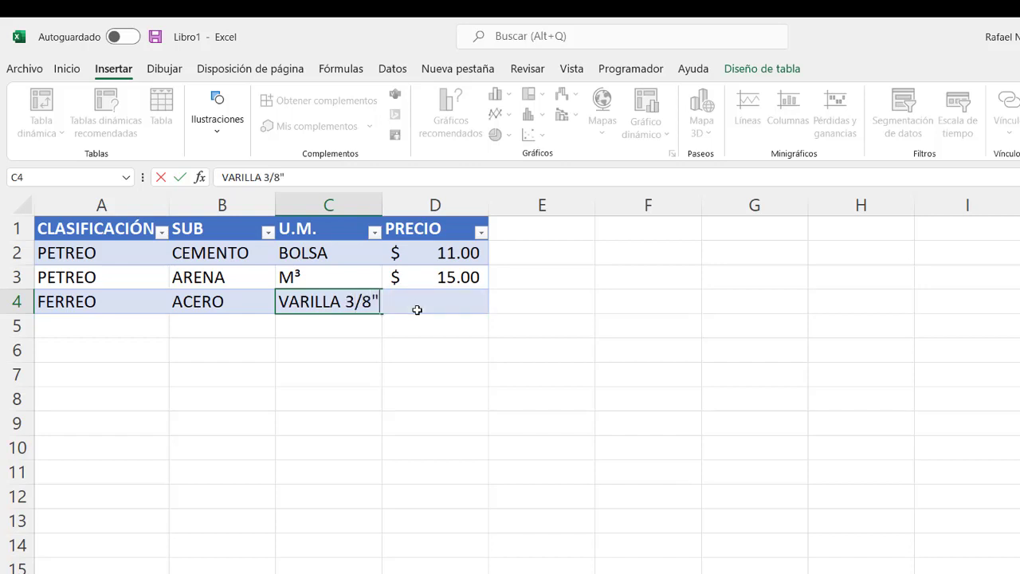
{"action": "key", "text": "Return"}
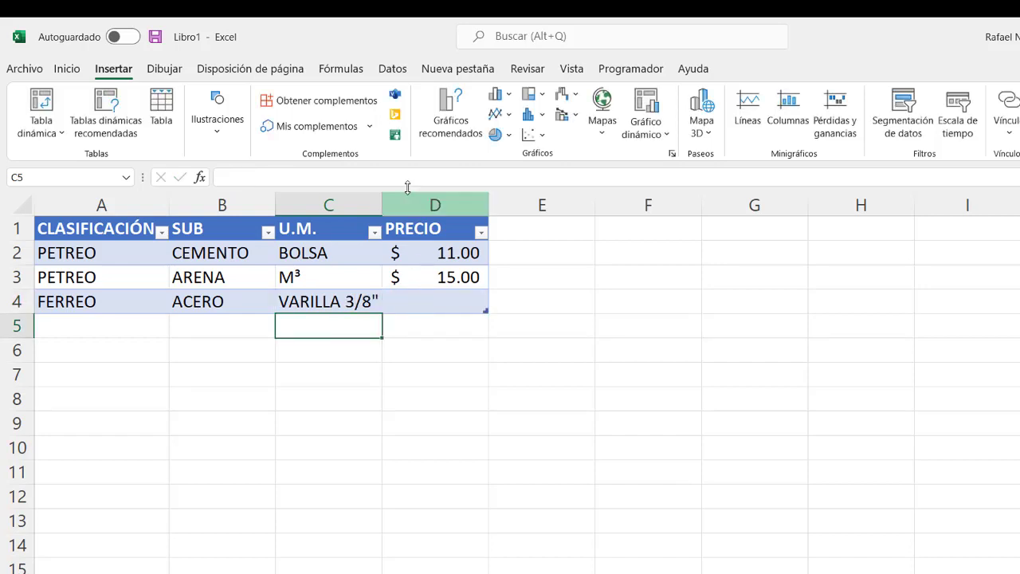
{"action": "double_click", "coordinate": [382, 200]}
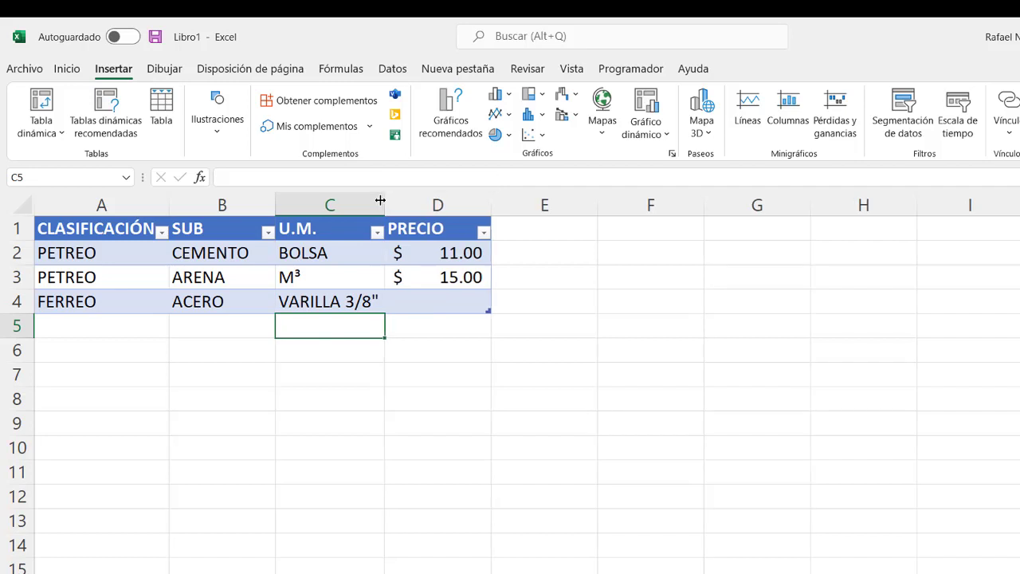
{"action": "left_click", "coordinate": [334, 298]}
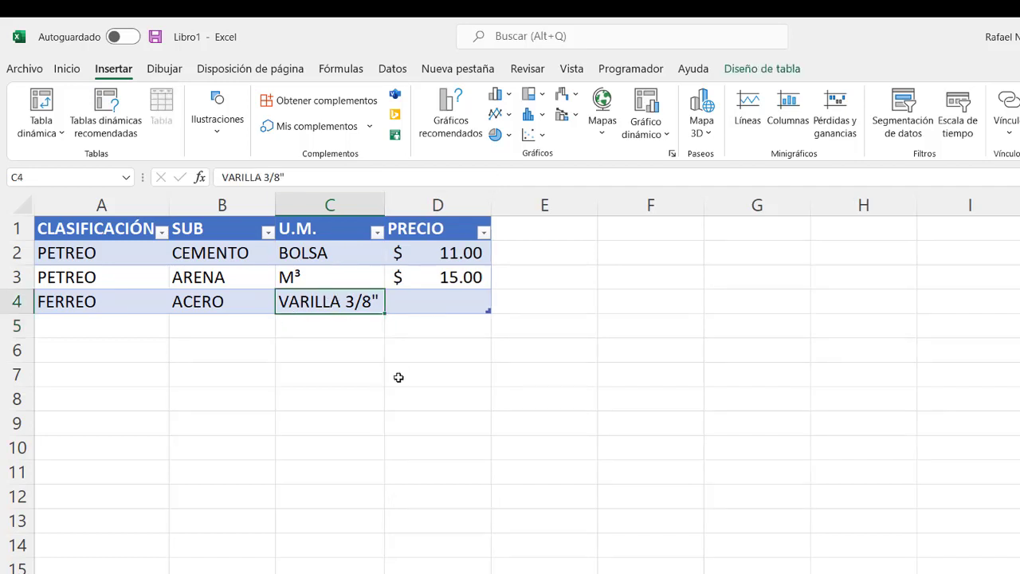
{"action": "type", "text": "KG"}
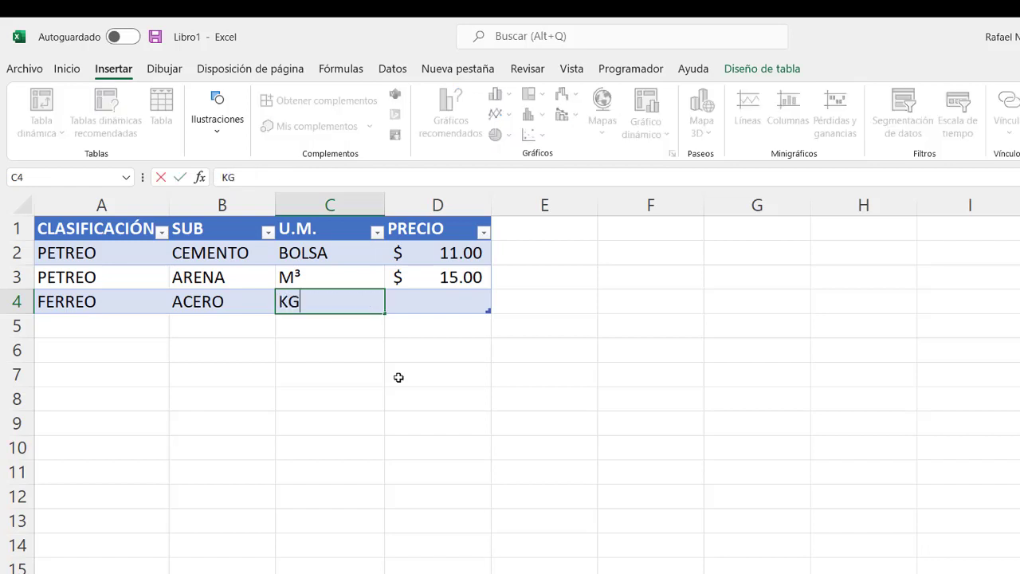
{"action": "key", "text": "Tab"}
{"action": "type", "text": "4"}
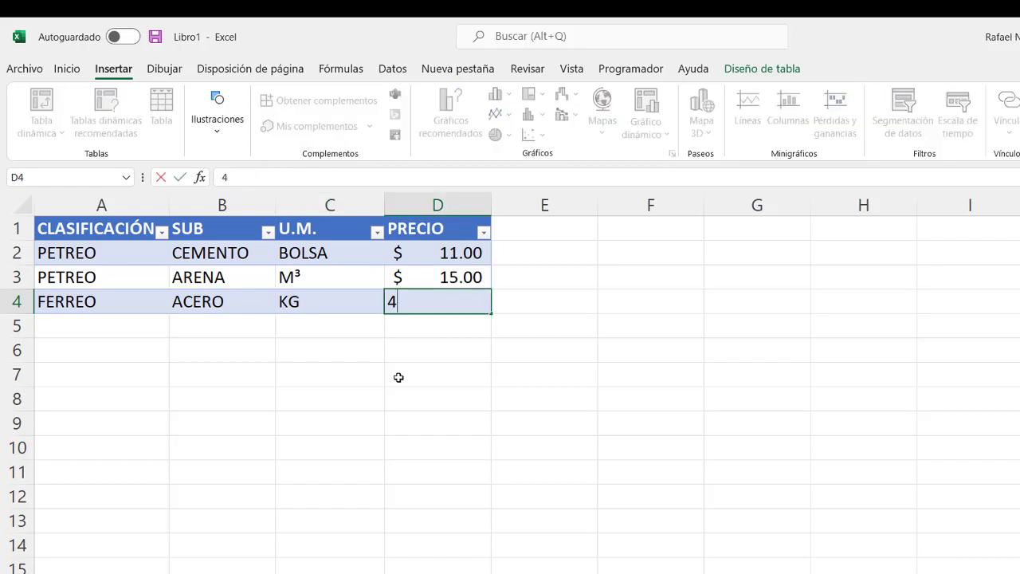
{"action": "key", "text": "Return"}
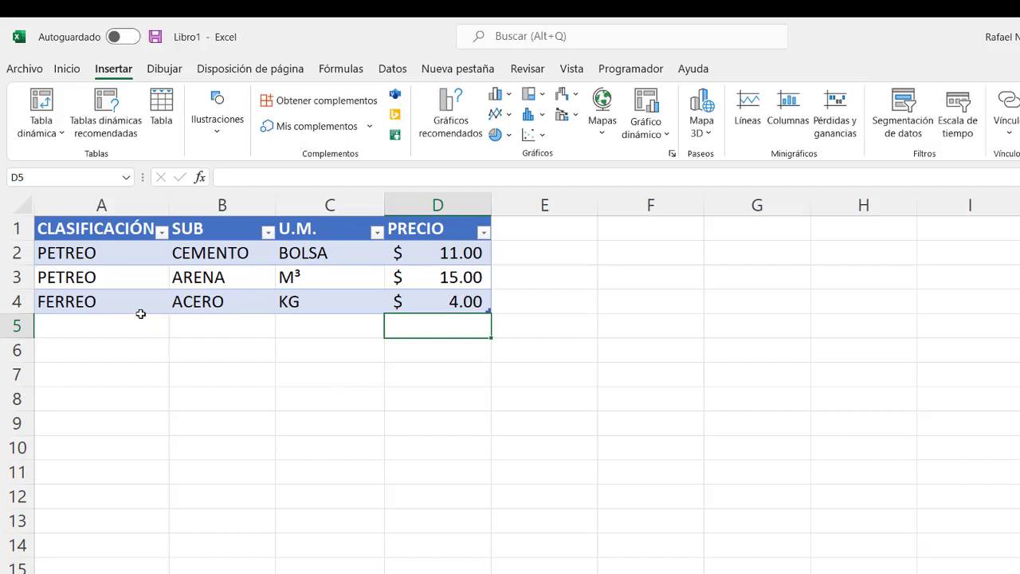
Extend the product table down to row 10
{"action": "left_click", "coordinate": [64, 250]}
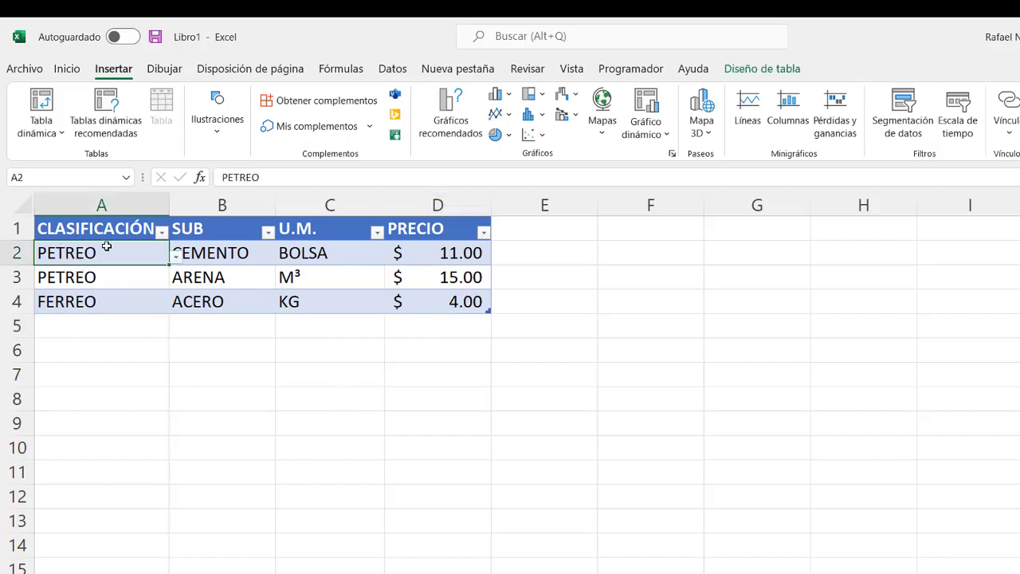
{"action": "left_click", "coordinate": [220, 255]}
{"action": "left_click", "coordinate": [78, 252]}
{"action": "left_click", "coordinate": [214, 254]}
{"action": "left_click", "coordinate": [89, 252]}
{"action": "left_click", "coordinate": [227, 251]}
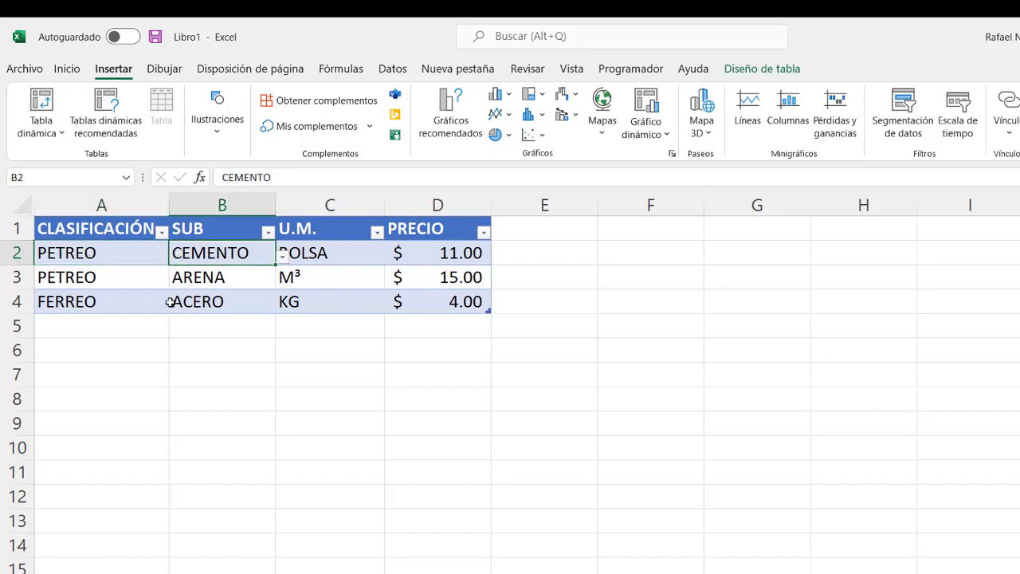
{"action": "left_click", "coordinate": [105, 246]}
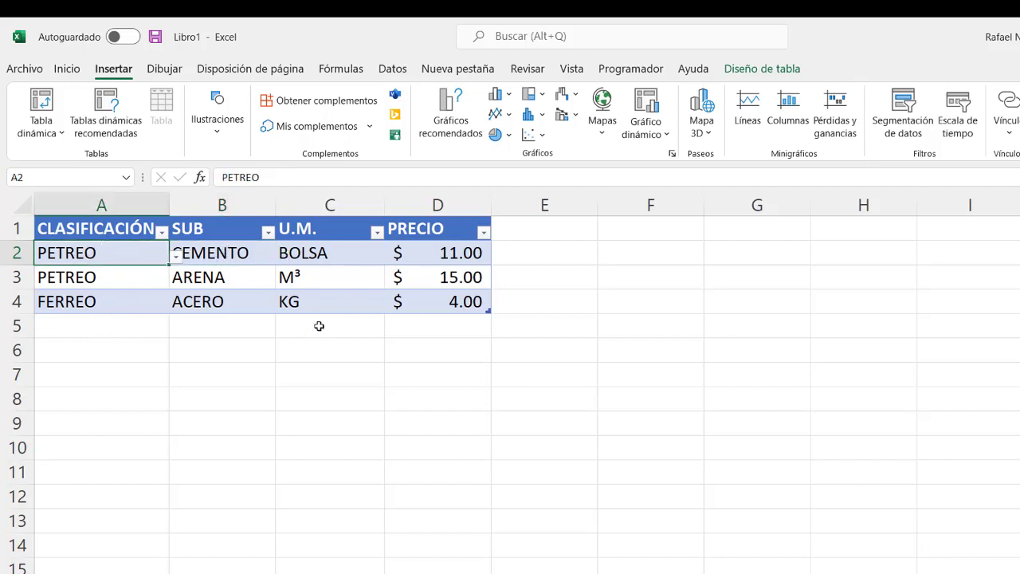
{"action": "left_click", "coordinate": [110, 303]}
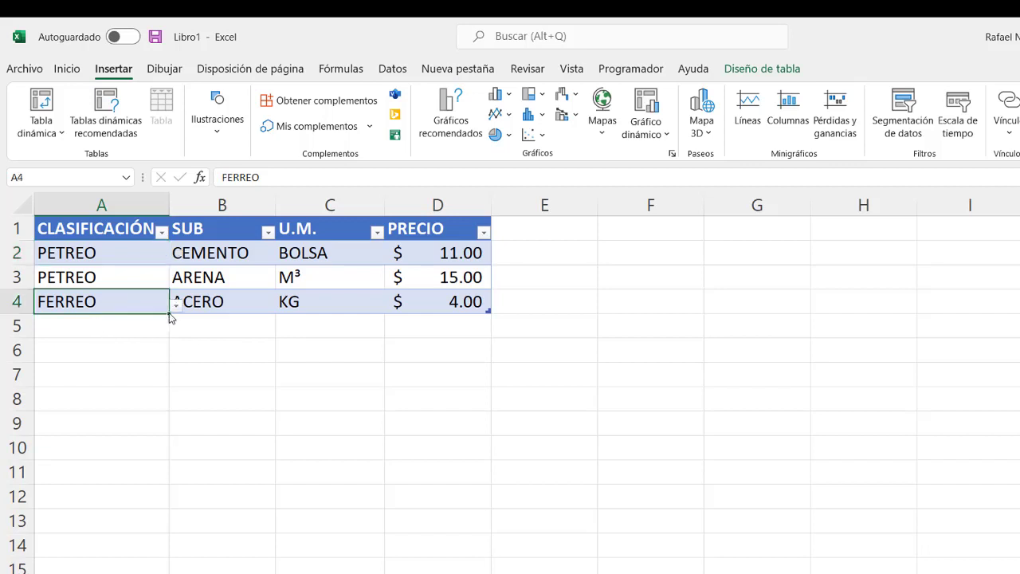
{"action": "left_click_drag", "start_coordinate": [169, 317], "coordinate": [161, 335]}
{"action": "key", "text": "Delete"}
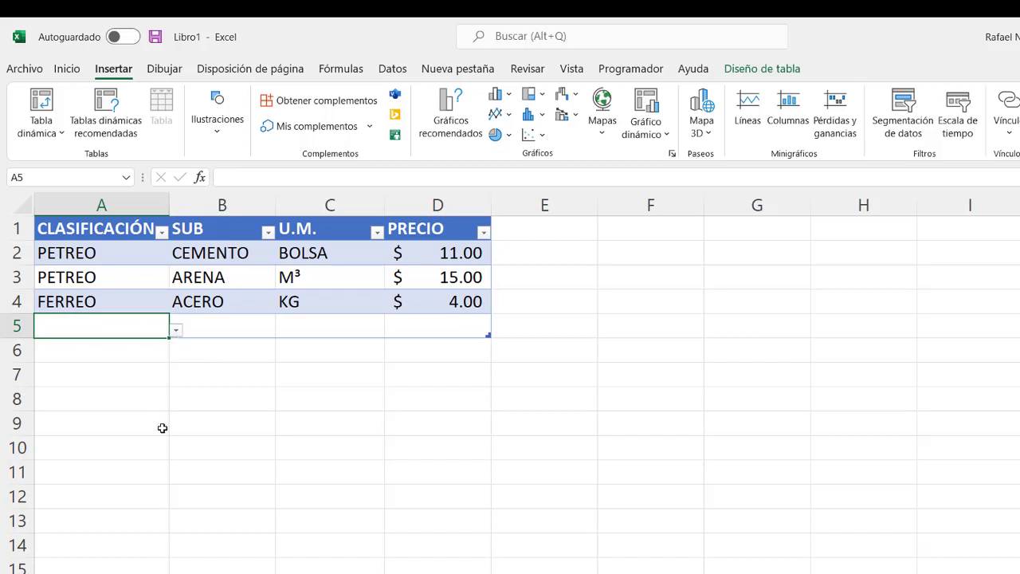
{"action": "left_click", "coordinate": [162, 426]}
{"action": "left_click", "coordinate": [164, 342]}
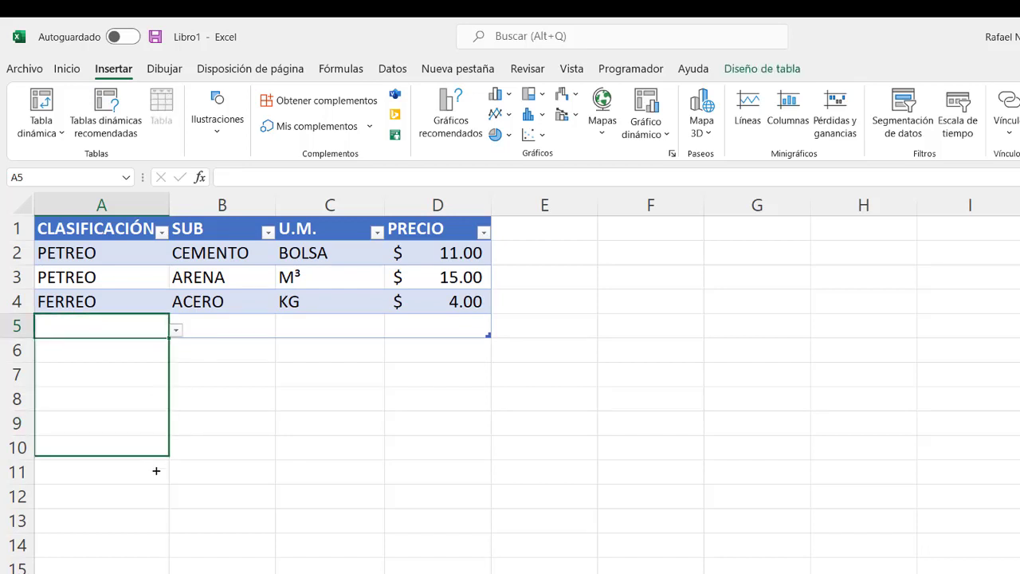
{"action": "left_click_drag", "start_coordinate": [168, 337], "coordinate": [152, 474]}
{"action": "left_click", "coordinate": [144, 331]}
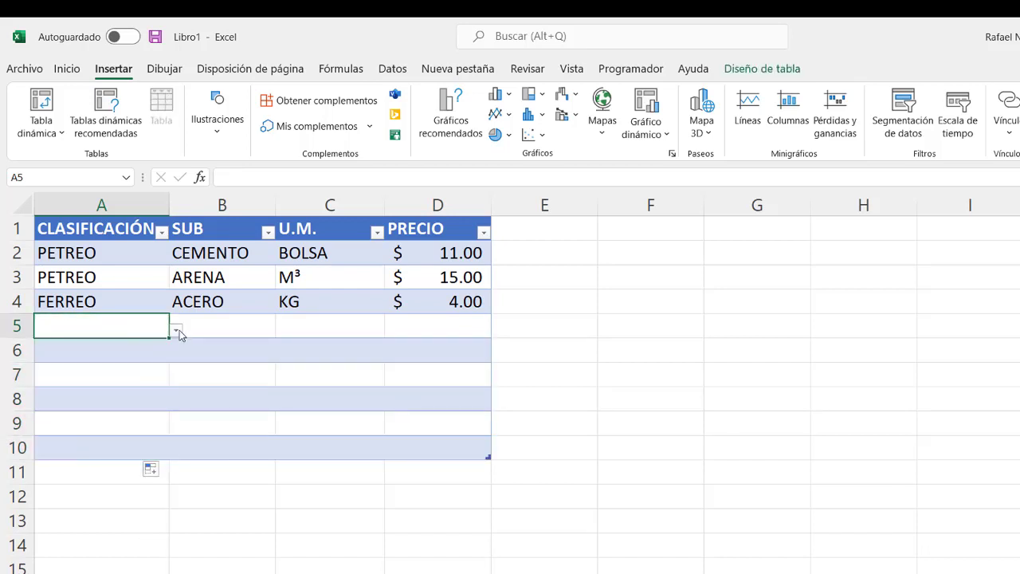
Fill row 5 as PETREO, GRAVA, unit M³, price 20.00
{"action": "left_click", "coordinate": [179, 332]}
{"action": "left_click", "coordinate": [99, 349]}
{"action": "left_click", "coordinate": [244, 308]}
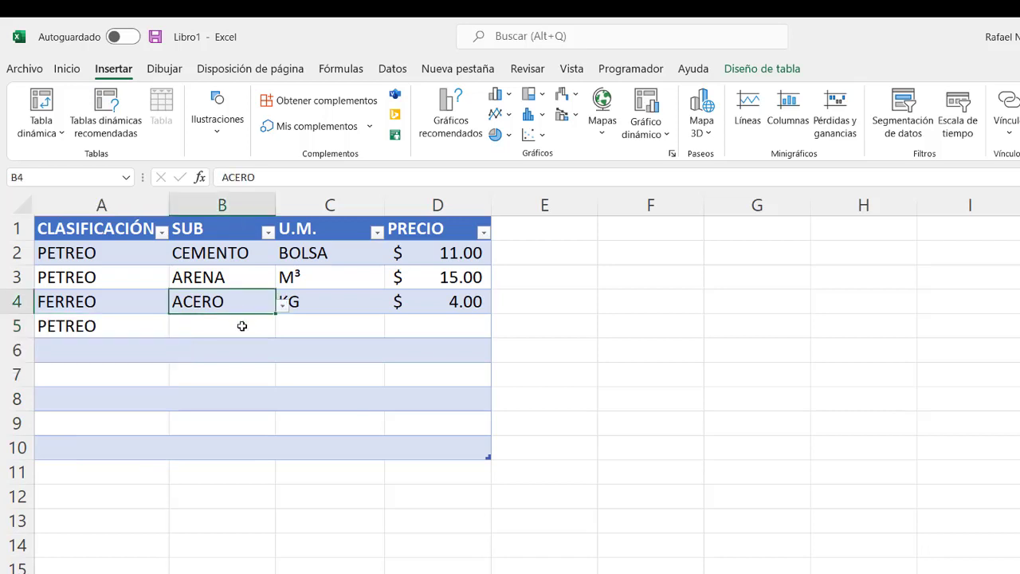
{"action": "left_click", "coordinate": [242, 326]}
{"action": "left_click", "coordinate": [283, 332]}
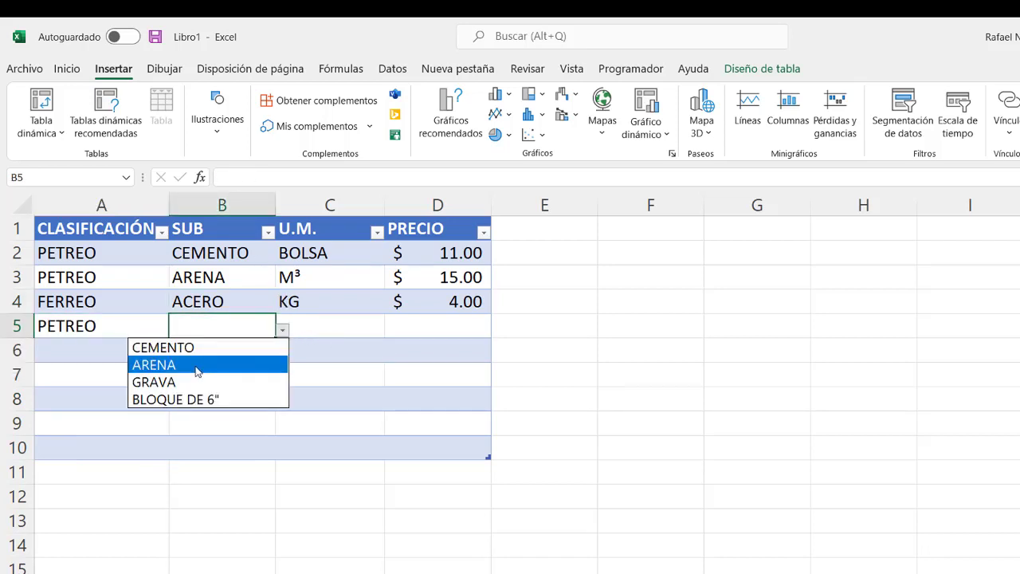
{"action": "left_click", "coordinate": [198, 367]}
{"action": "left_click", "coordinate": [284, 332]}
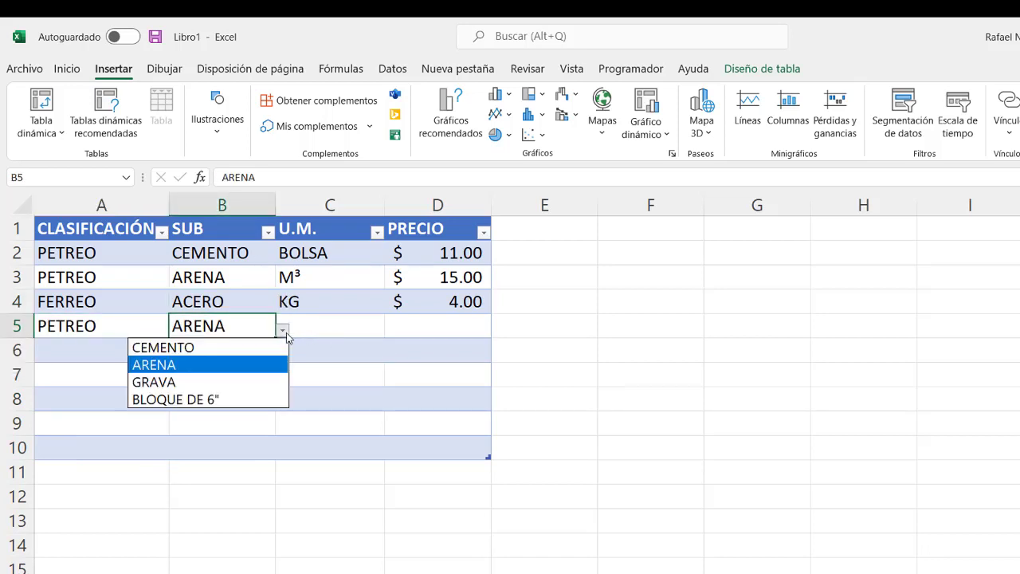
{"action": "left_click", "coordinate": [163, 381]}
{"action": "left_click", "coordinate": [338, 326]}
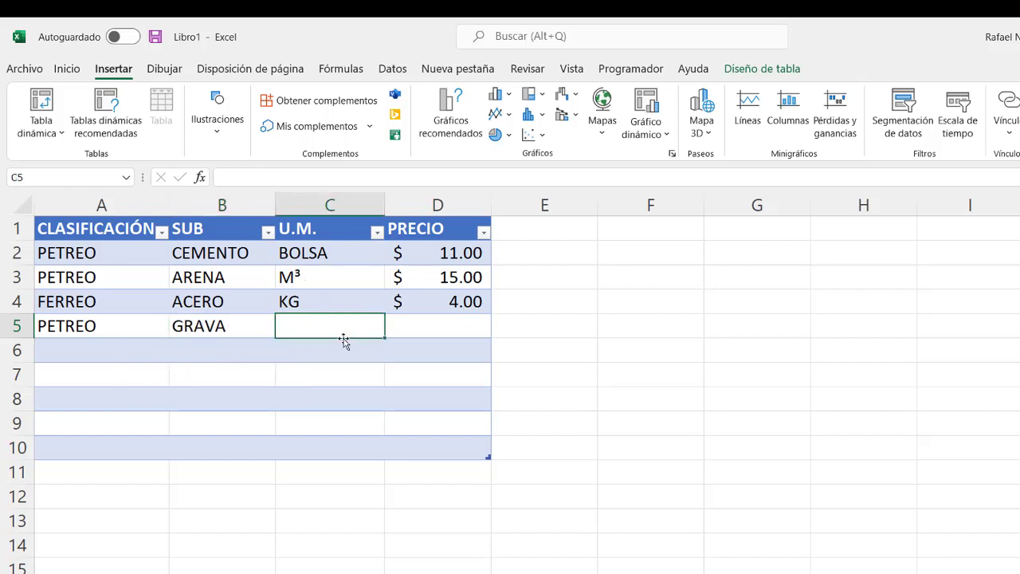
{"action": "key", "text": "alt+Down"}
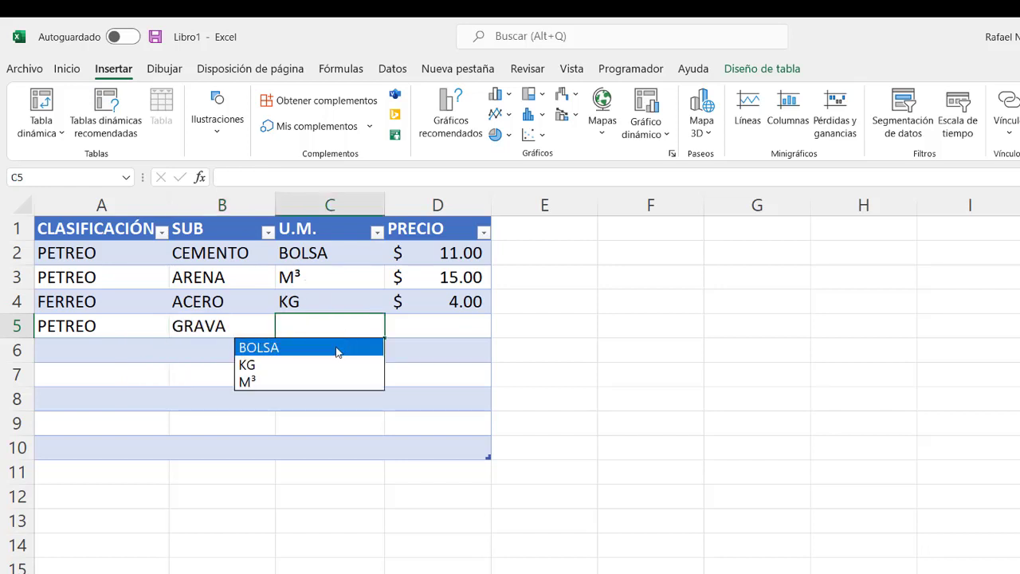
{"action": "left_click", "coordinate": [277, 383]}
{"action": "left_click", "coordinate": [427, 329]}
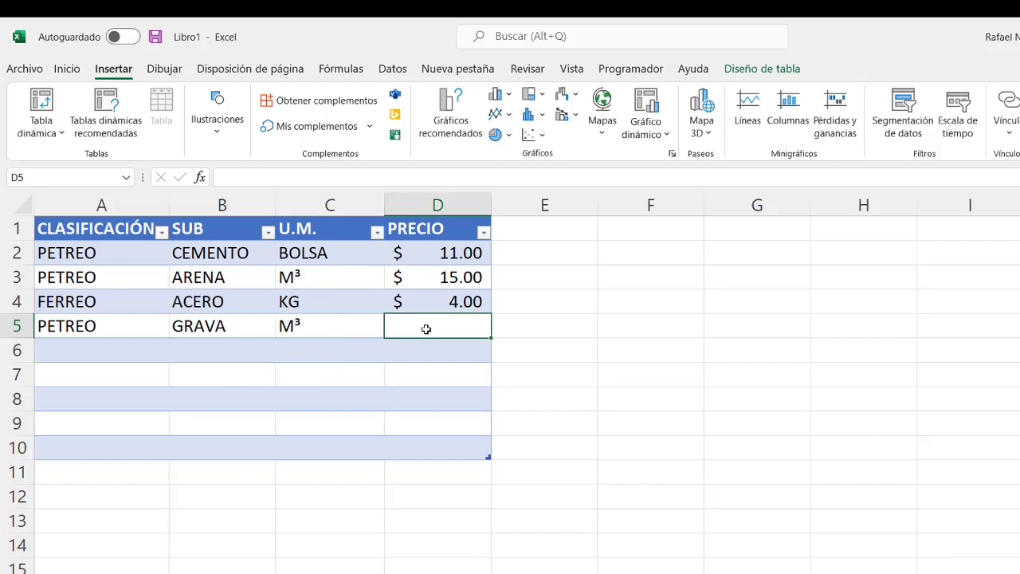
{"action": "type", "text": "20"}
{"action": "key", "text": "Return"}
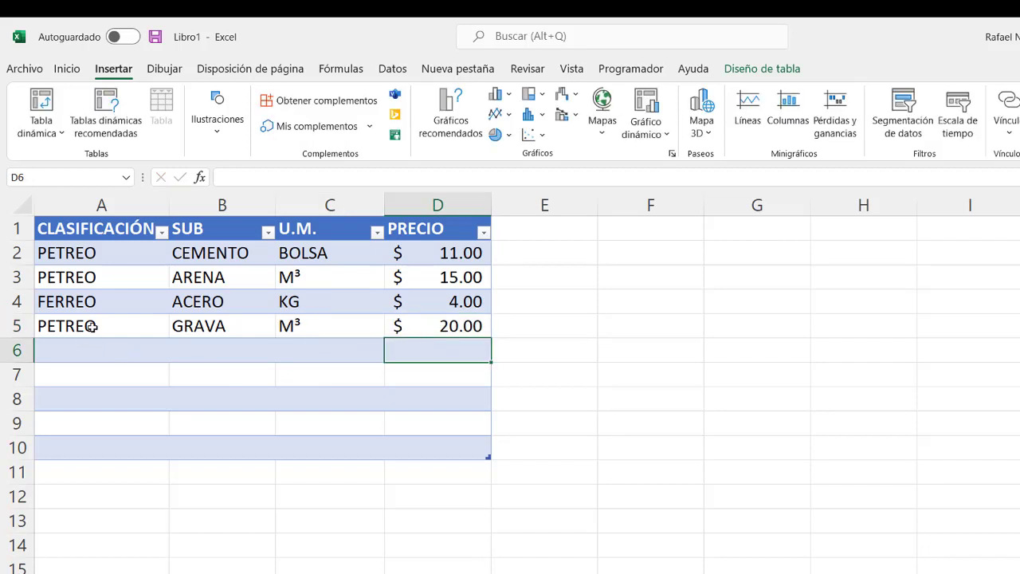
Fill row 6 as FERREO, ALAMBRE, unit LB, price 1.05
{"action": "left_click", "coordinate": [86, 326]}
{"action": "left_click", "coordinate": [148, 351]}
{"action": "left_click", "coordinate": [177, 356]}
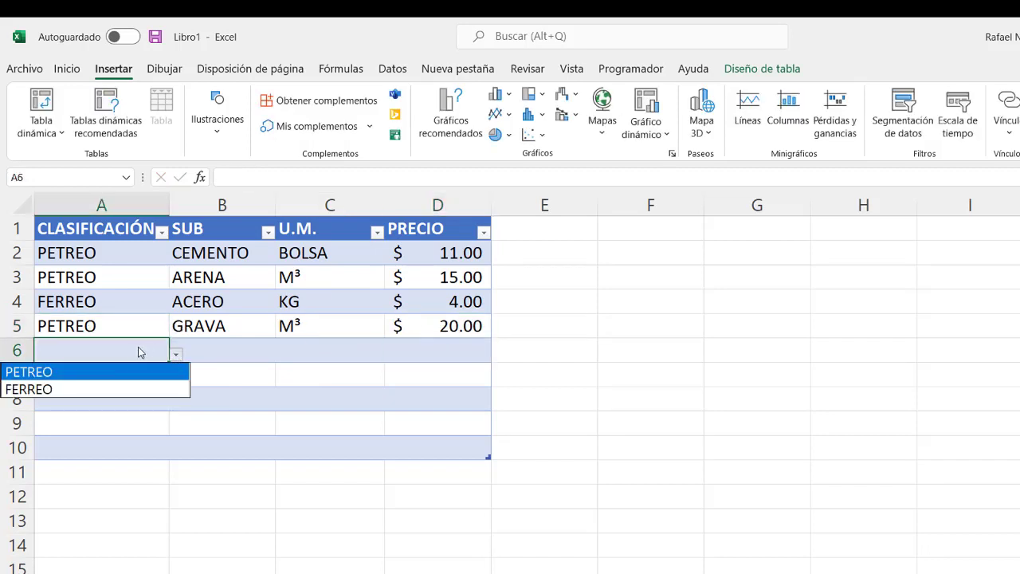
{"action": "left_click", "coordinate": [64, 387]}
{"action": "left_click", "coordinate": [248, 354]}
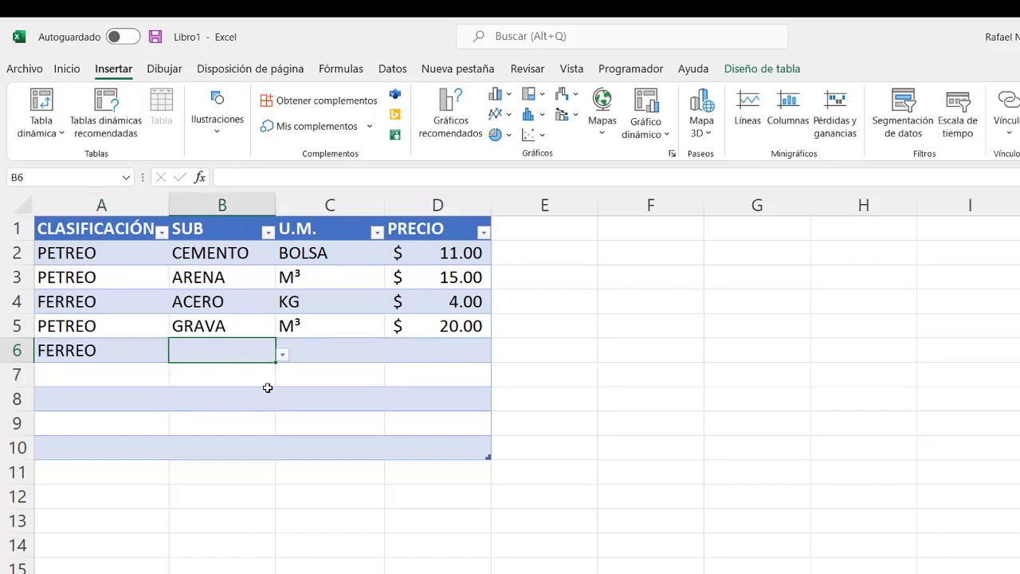
{"action": "left_click", "coordinate": [283, 356]}
{"action": "left_click", "coordinate": [199, 391]}
{"action": "left_click", "coordinate": [355, 349]}
{"action": "type", "text": "LB"}
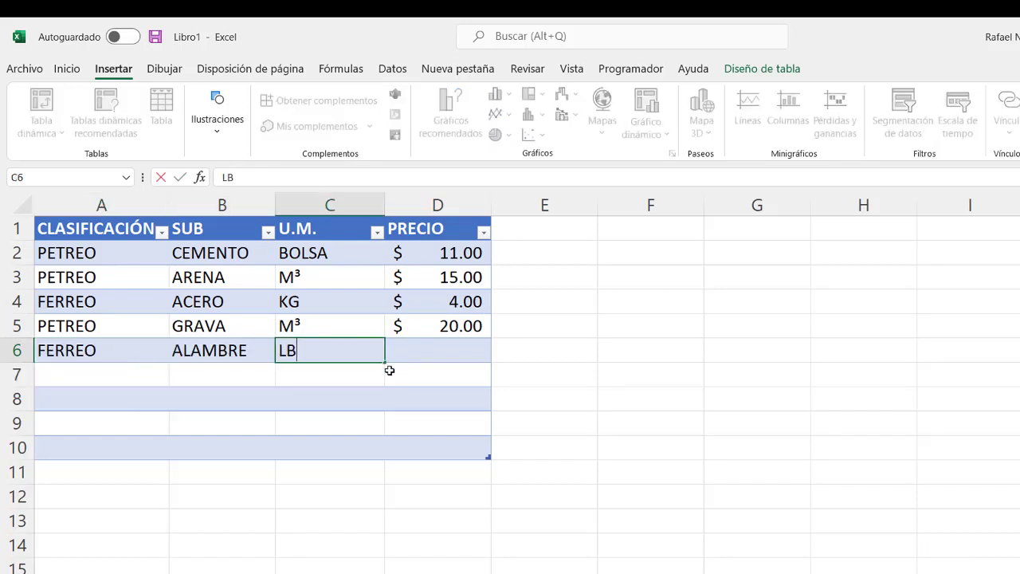
{"action": "key", "text": "Tab"}
{"action": "type", "text": "1"}
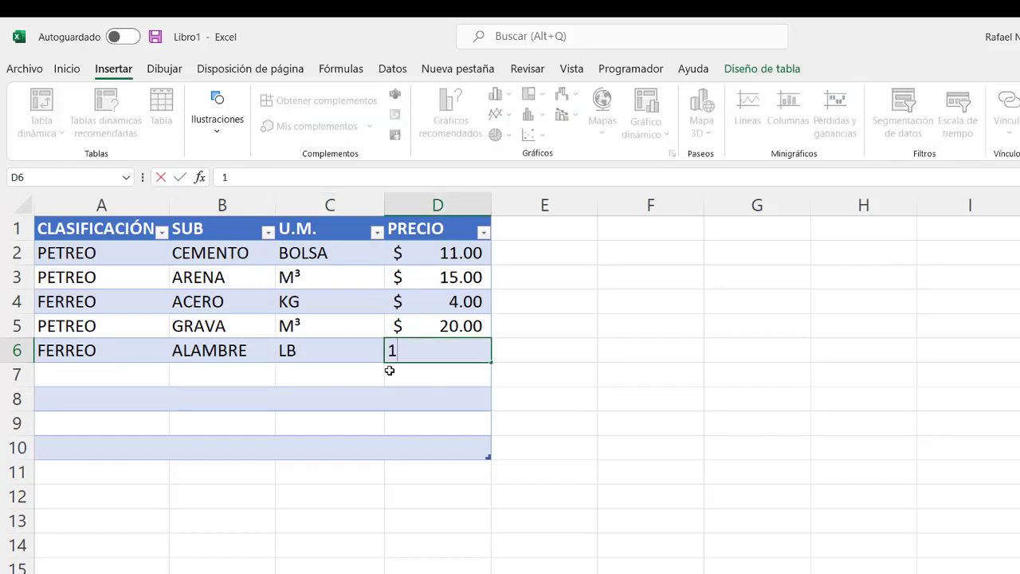
{"action": "type", "text": ".05"}
{"action": "left_click", "coordinate": [390, 371]}
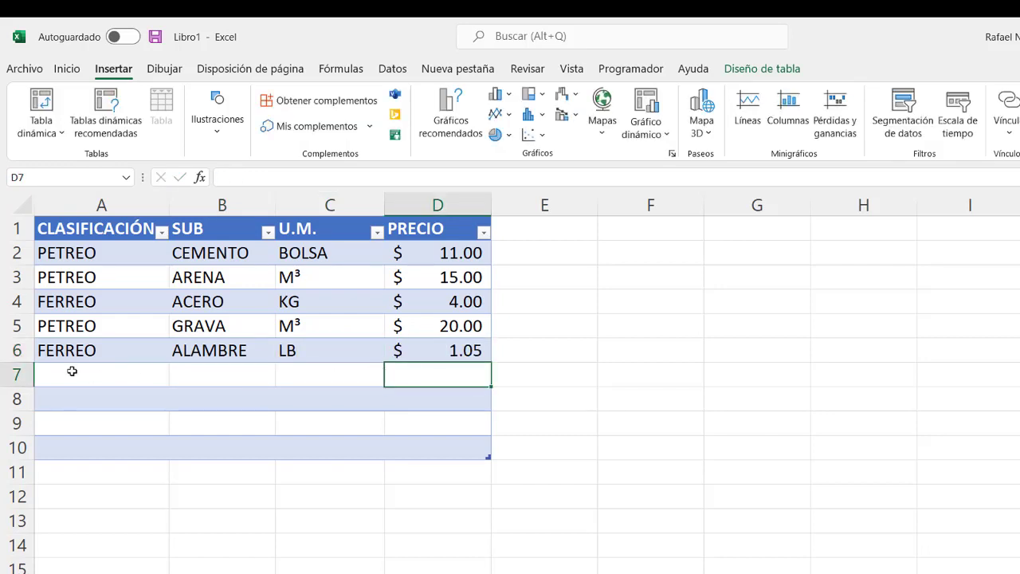
Fill row 7 as FERREO, CLAVOS, unit LB, price 0.95
{"action": "left_click", "coordinate": [88, 353]}
{"action": "left_click", "coordinate": [149, 377]}
{"action": "left_click", "coordinate": [176, 380]}
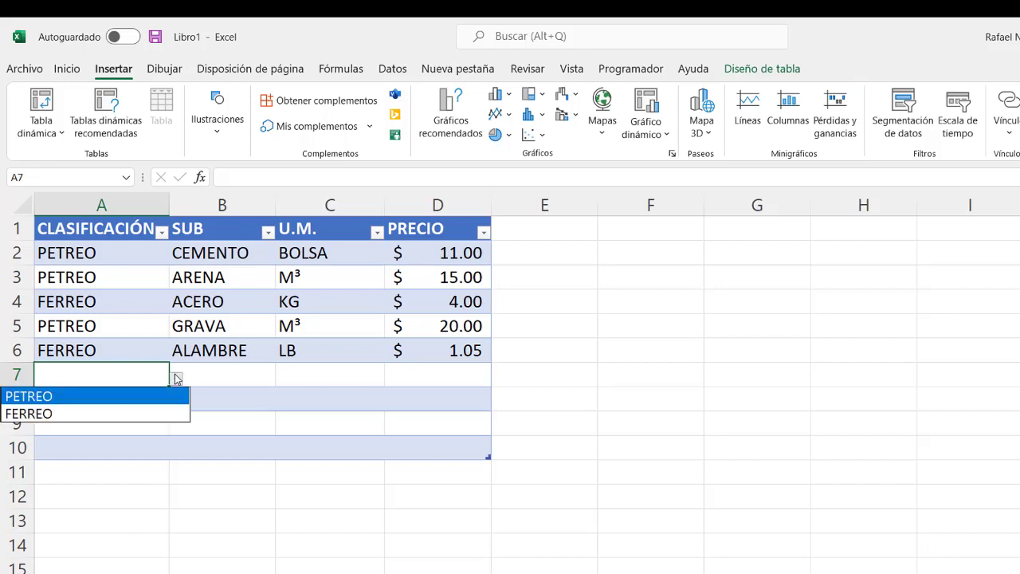
{"action": "left_click", "coordinate": [71, 414]}
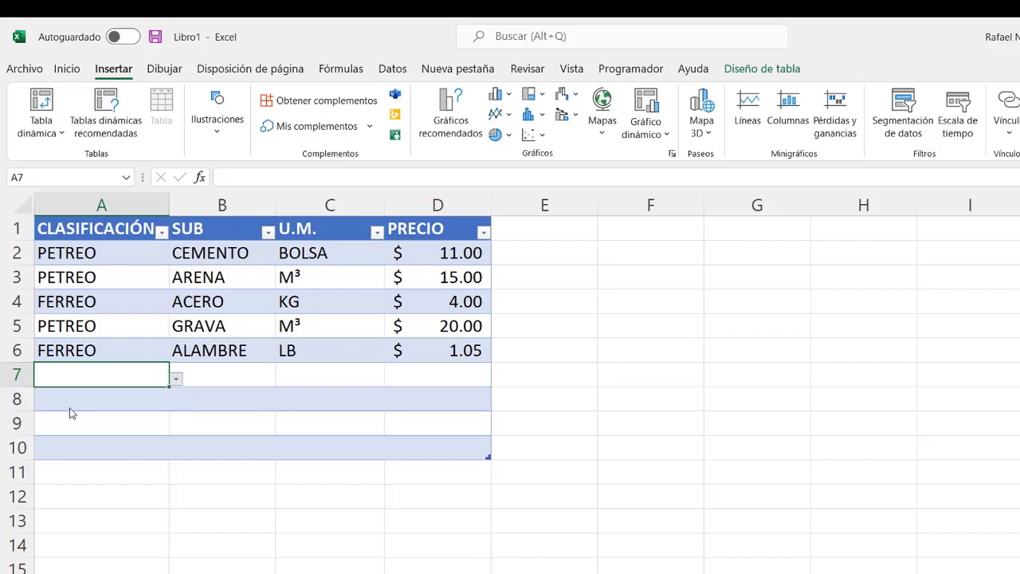
{"action": "left_click", "coordinate": [244, 381]}
{"action": "left_click", "coordinate": [283, 380]}
{"action": "left_click", "coordinate": [169, 432]}
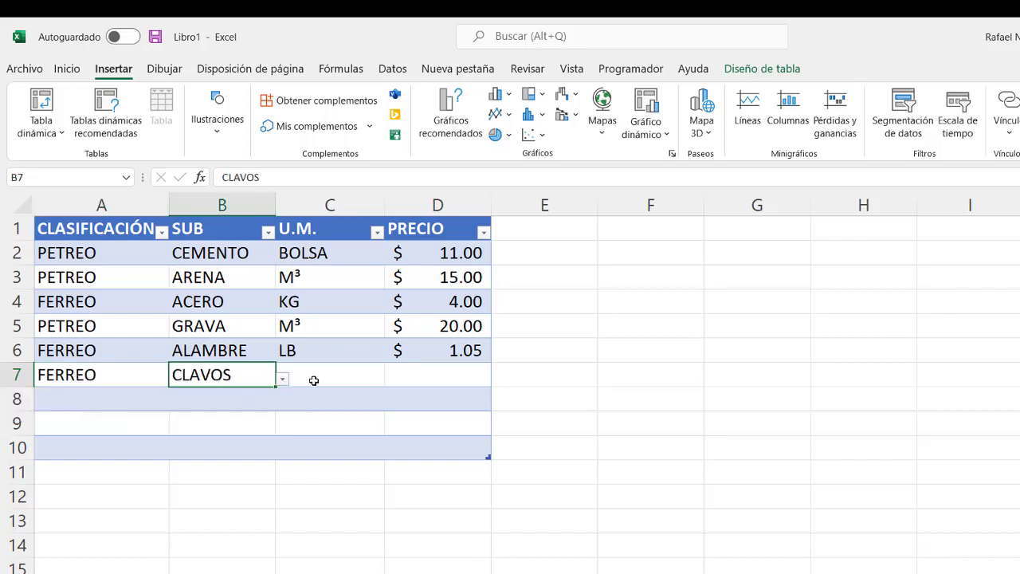
{"action": "left_click", "coordinate": [326, 369]}
{"action": "type", "text": "LB"}
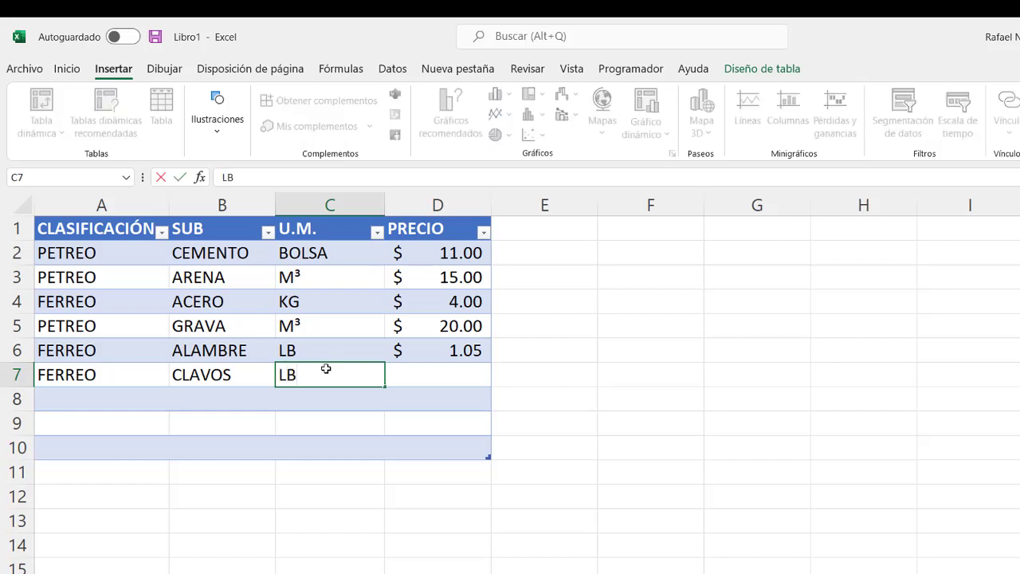
{"action": "key", "text": "Tab"}
{"action": "type", "text": "0"}
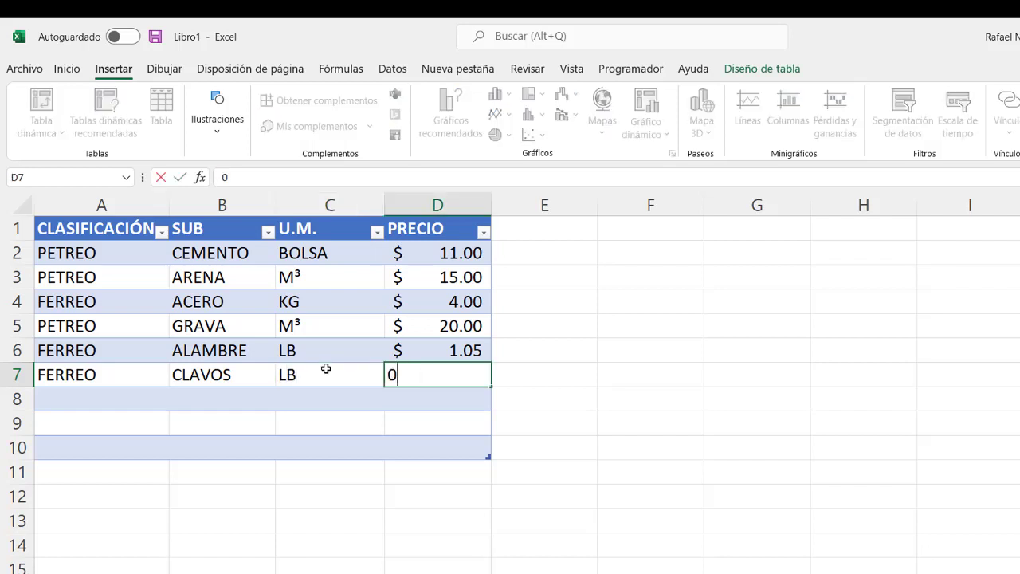
{"action": "type", "text": ".95"}
{"action": "key", "text": "Return"}
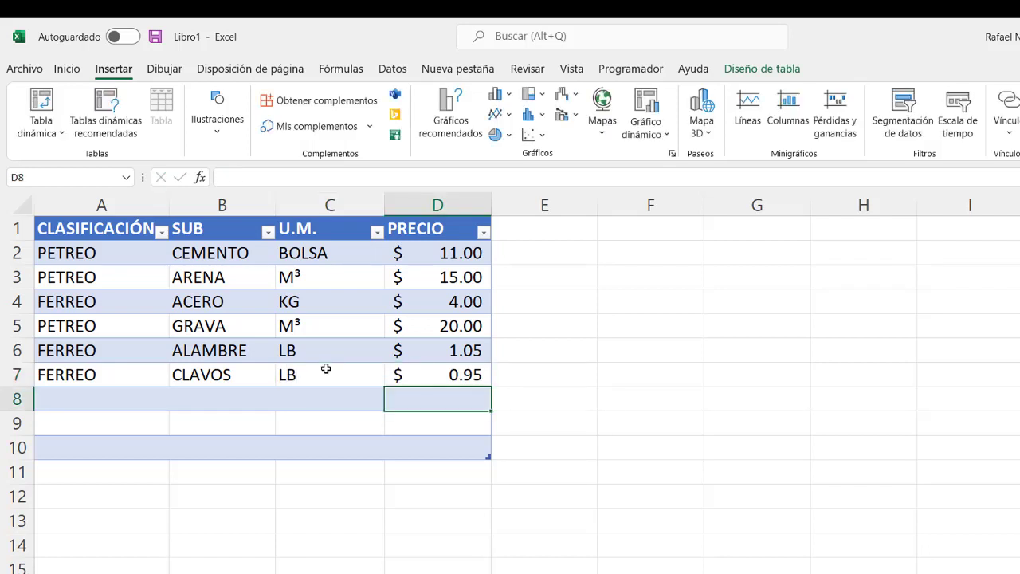
On the BD sheet, enter QUIMICO below FERREO in the CLASIFICACIÓN list
{"action": "left_click", "coordinate": [108, 392]}
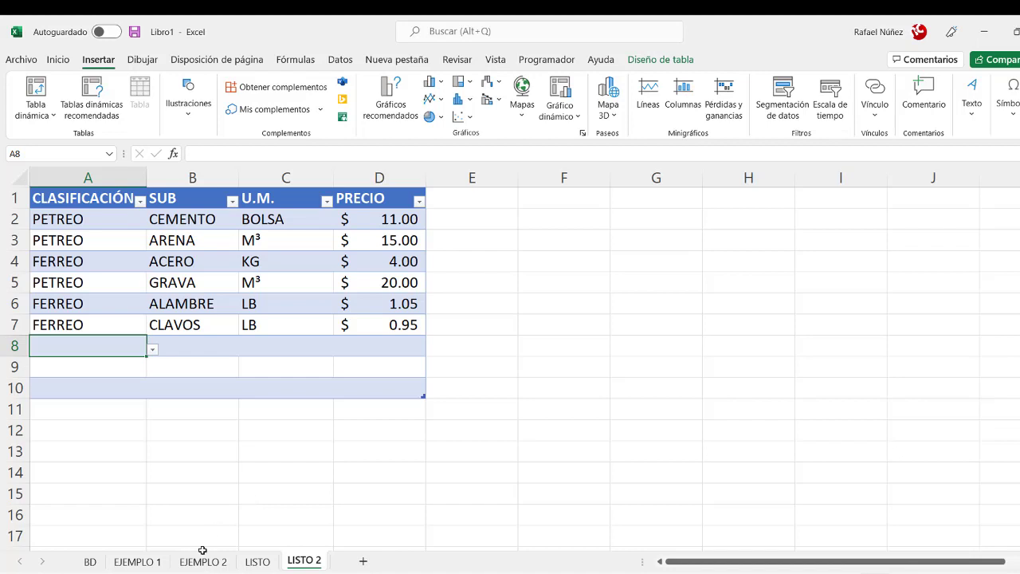
{"action": "left_click", "coordinate": [93, 562]}
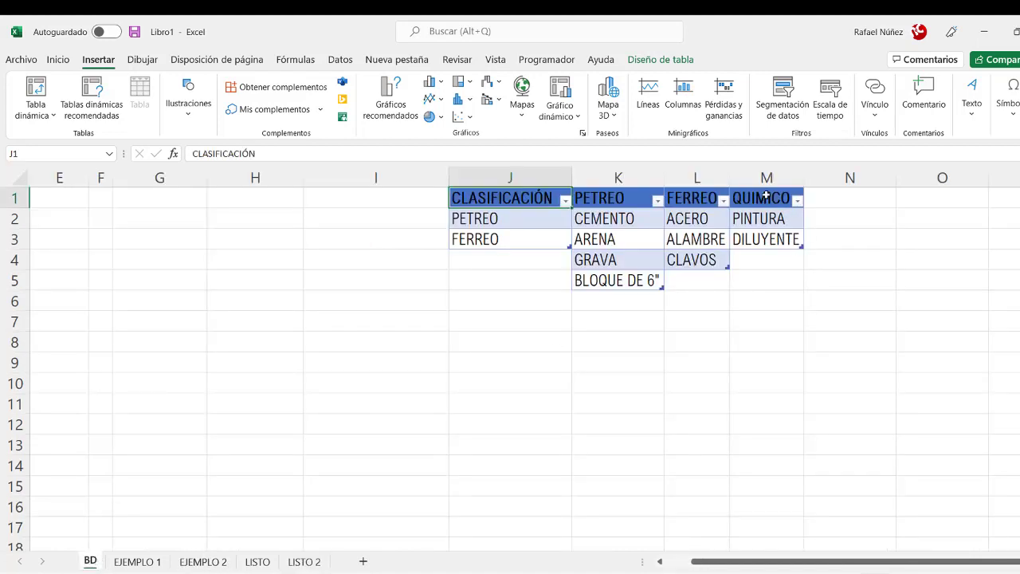
{"action": "left_click_drag", "start_coordinate": [763, 216], "coordinate": [766, 241]}
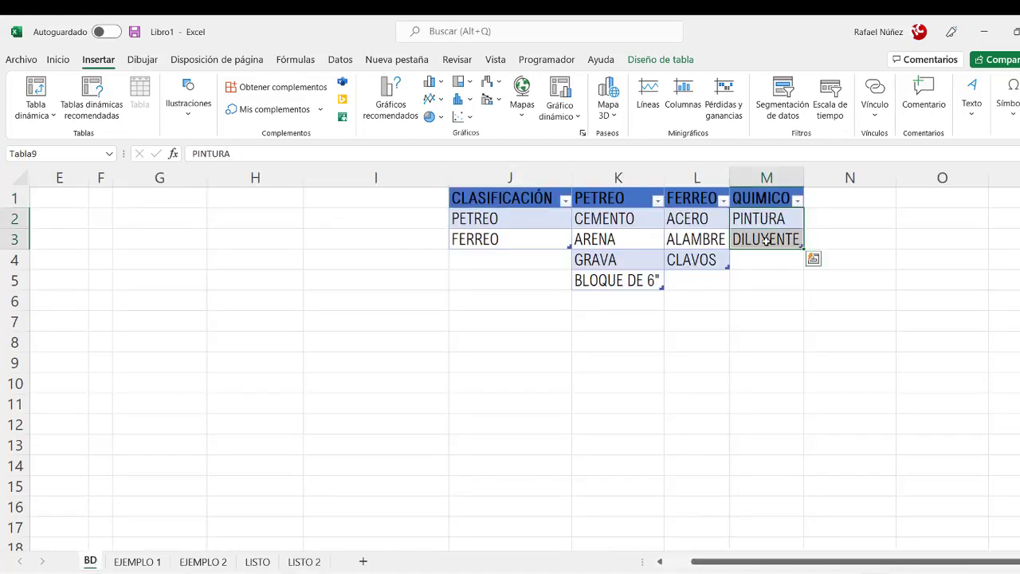
{"action": "left_click", "coordinate": [514, 270]}
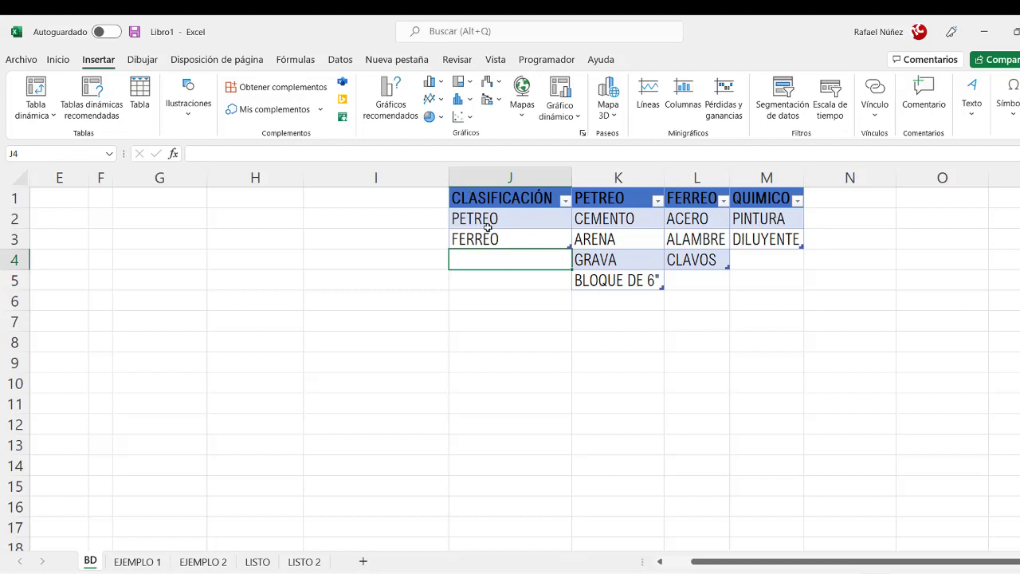
{"action": "type", "text": "QUI"}
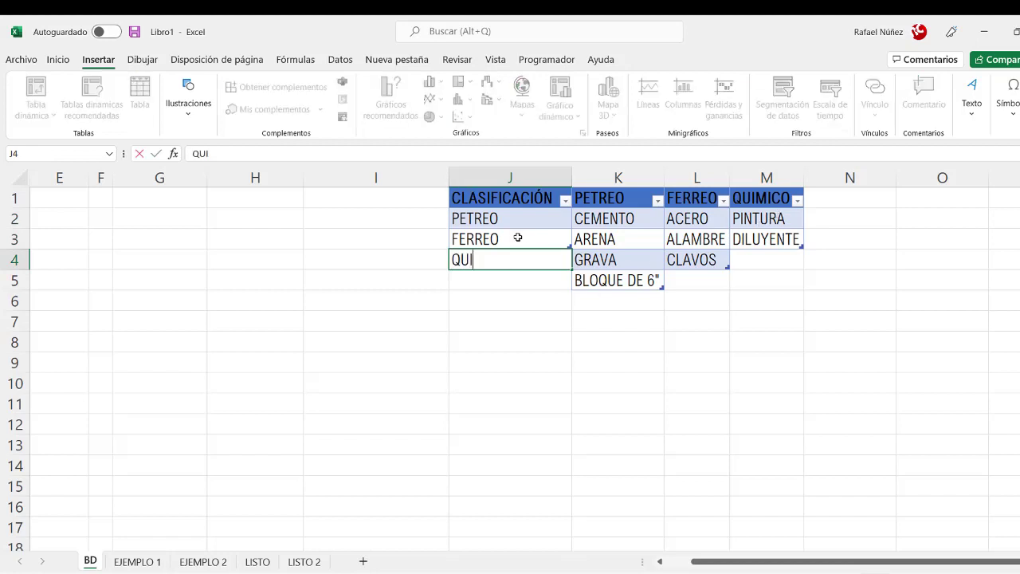
{"action": "type", "text": "MIC"}
{"action": "type", "text": "O"}
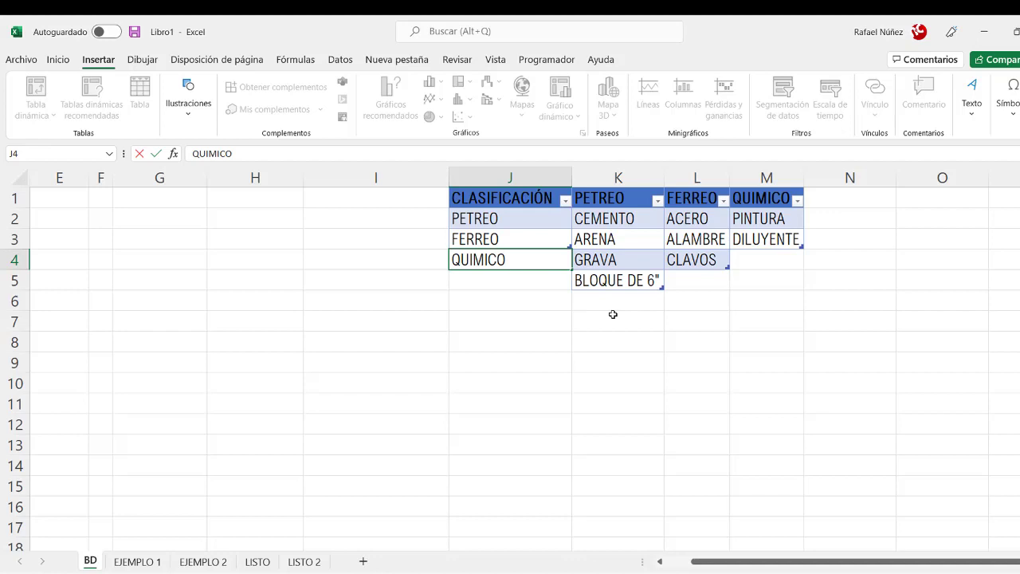
{"action": "key", "text": "Return"}
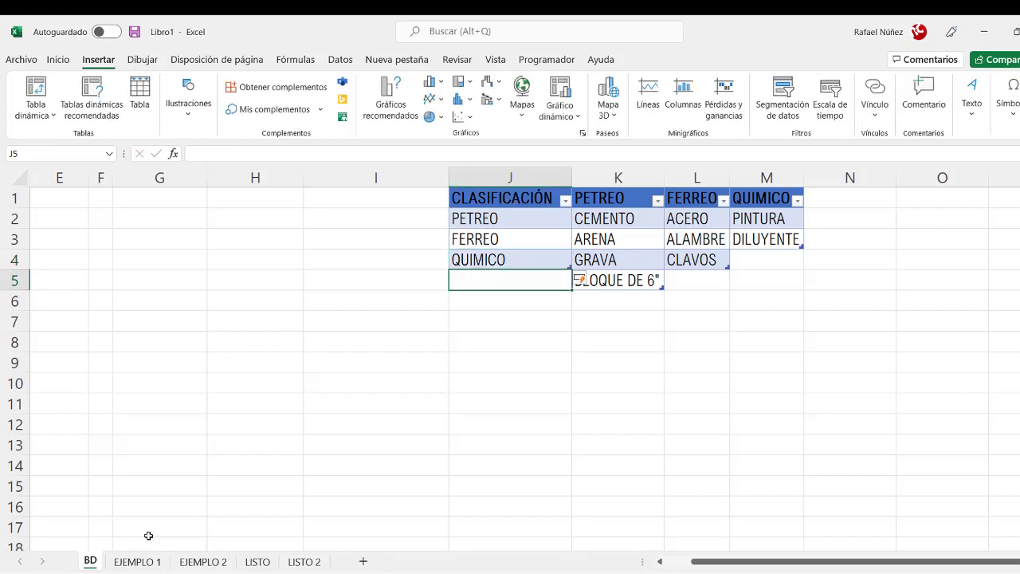
{"action": "left_click", "coordinate": [137, 562]}
{"action": "left_click", "coordinate": [203, 562]}
Fill row 8 as QUIMICO, PINTURA, unit GL, price 25
{"action": "left_click", "coordinate": [258, 562]}
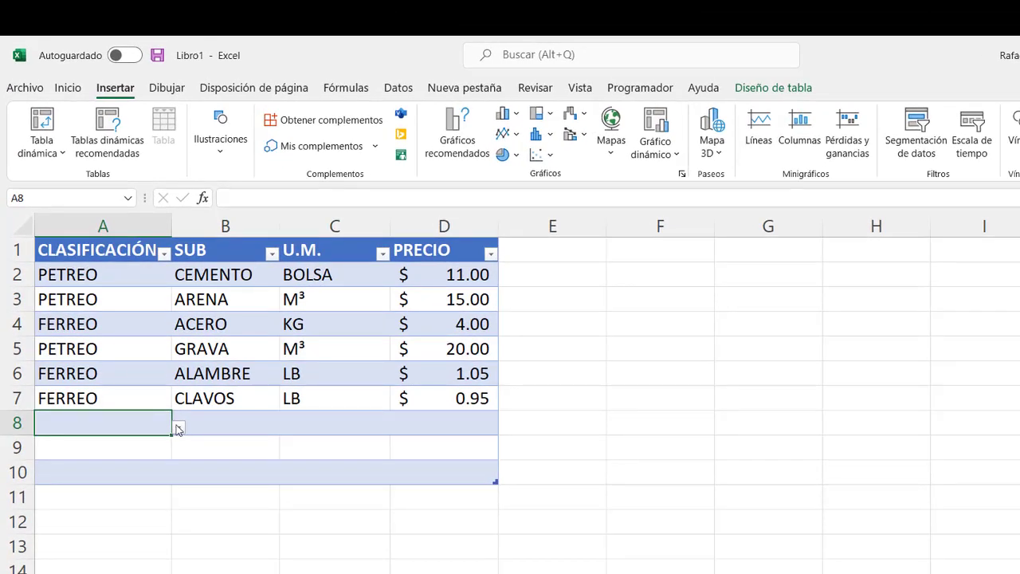
{"action": "left_click", "coordinate": [178, 427]}
{"action": "left_click", "coordinate": [64, 480]}
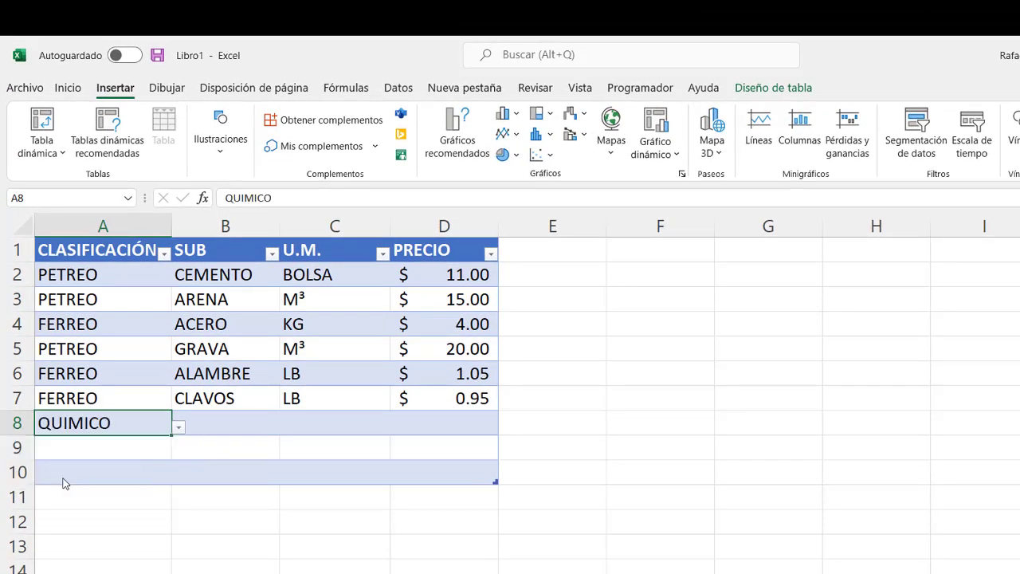
{"action": "left_click", "coordinate": [223, 424]}
{"action": "left_click", "coordinate": [287, 428]}
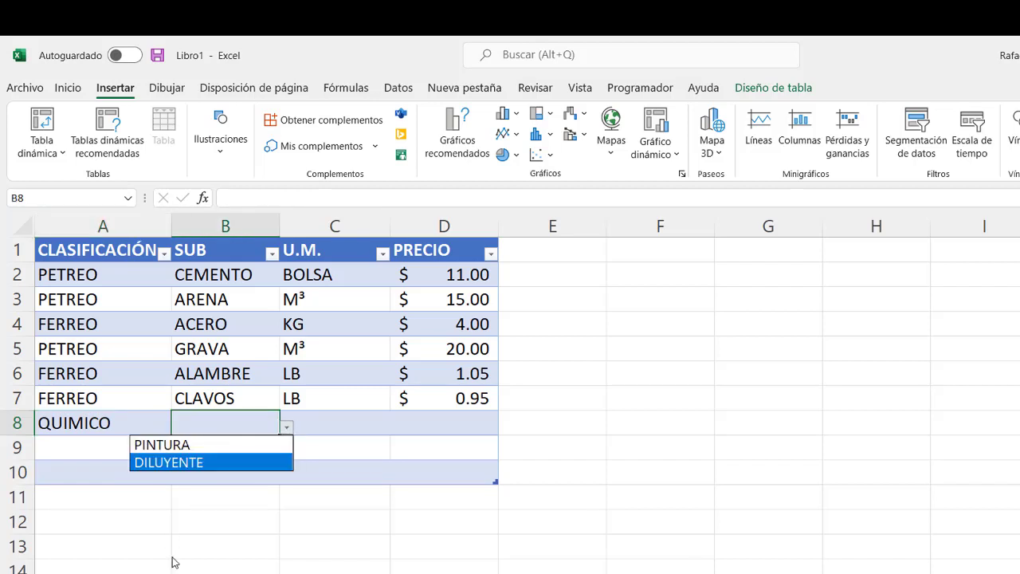
{"action": "left_click", "coordinate": [201, 446]}
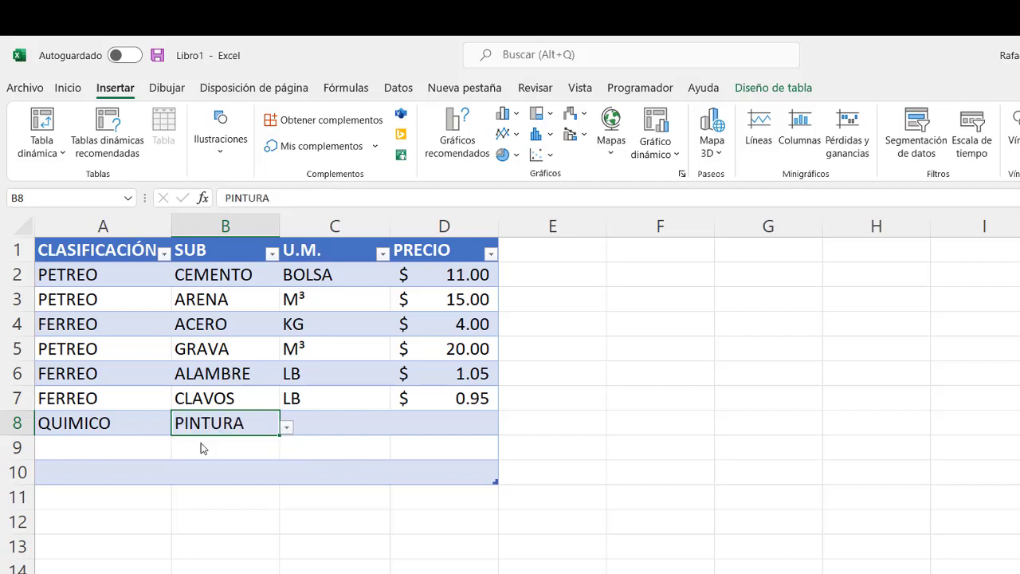
{"action": "left_click", "coordinate": [337, 428]}
{"action": "type", "text": "GL"}
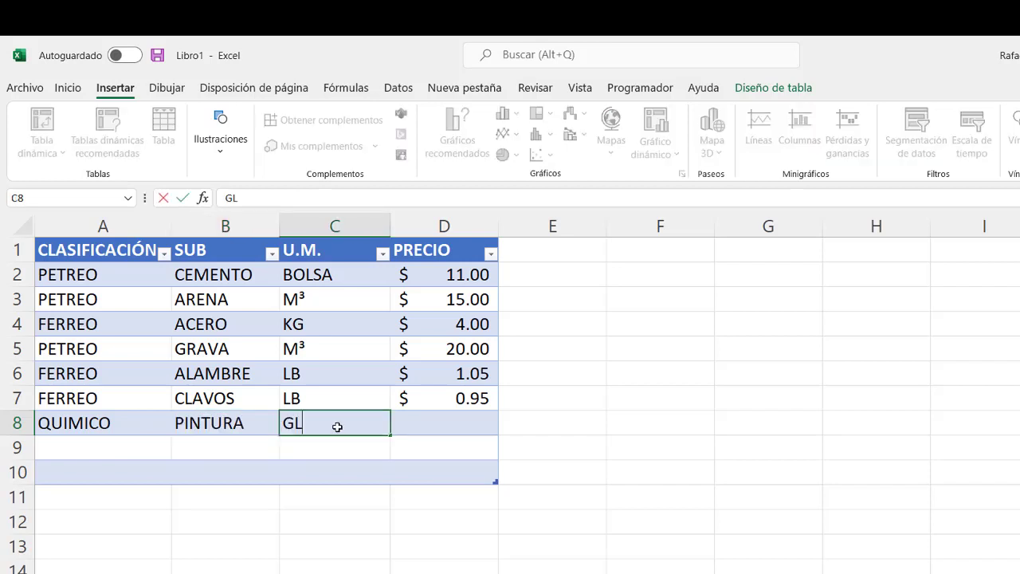
{"action": "key", "text": "Tab"}
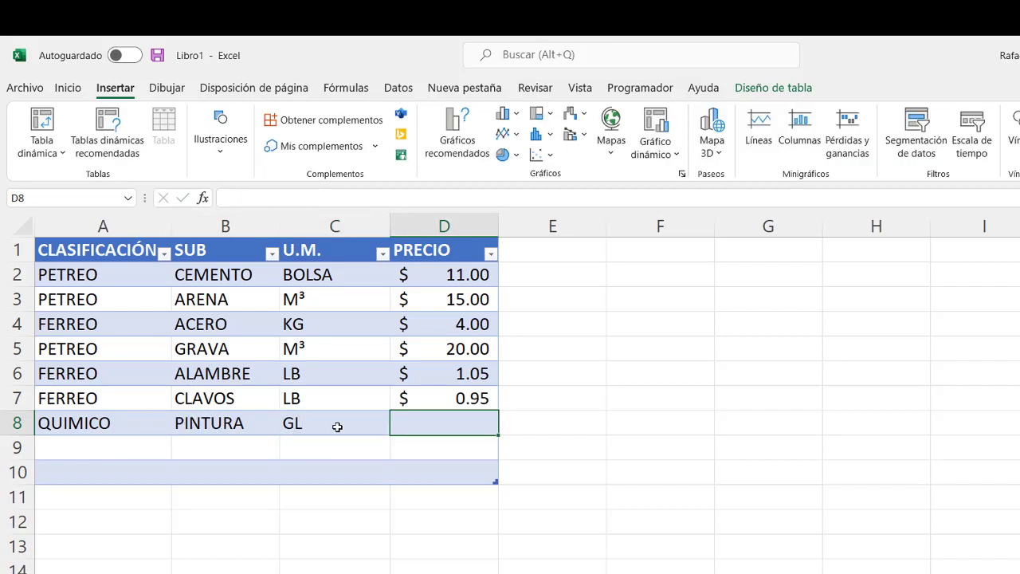
{"action": "type", "text": "25"}
{"action": "key", "text": "Return"}
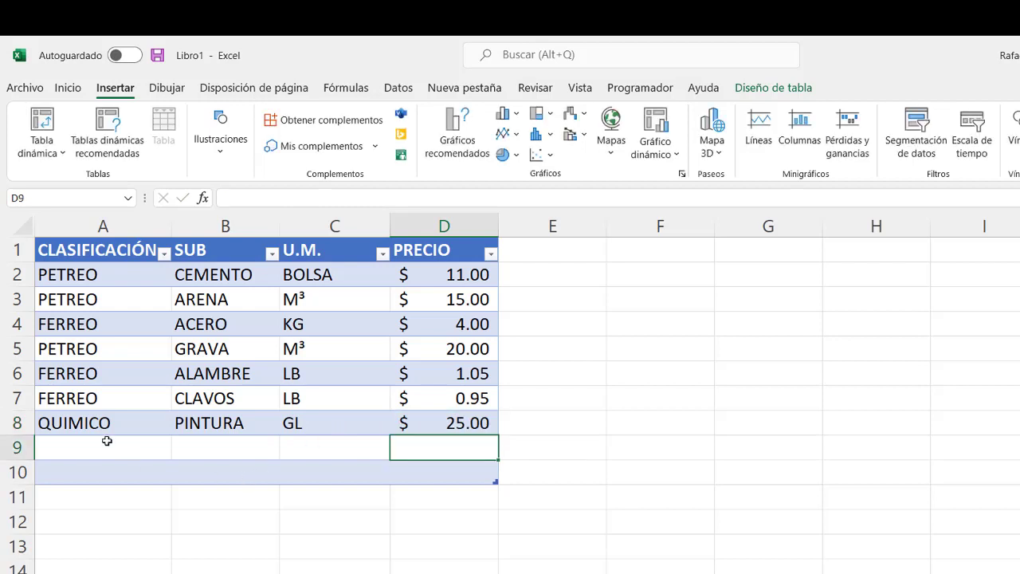
Fill row 9 as QUIMICO, DILUYENTE, unit LT, price 10
{"action": "left_click", "coordinate": [106, 441]}
{"action": "left_click", "coordinate": [180, 452]}
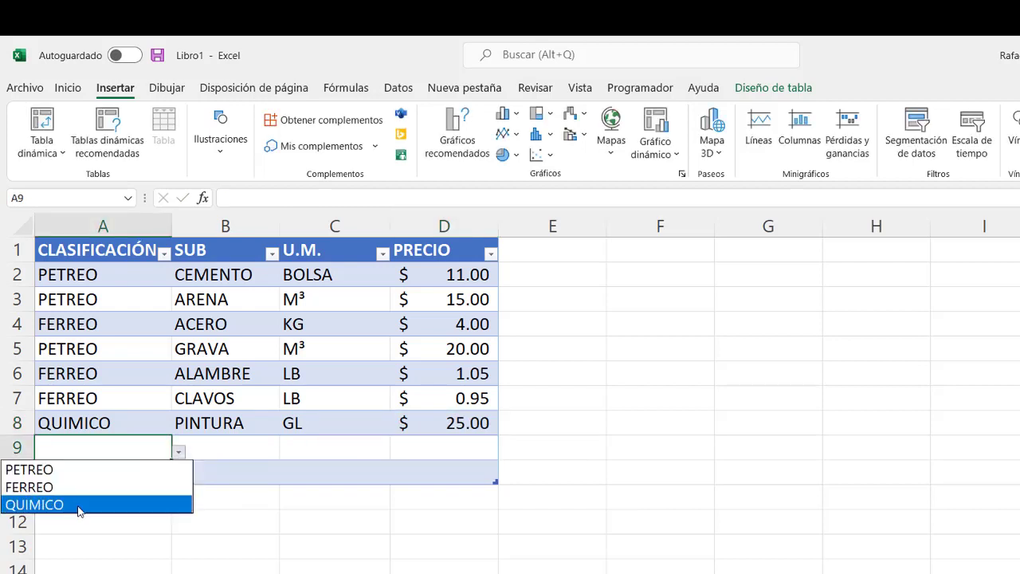
{"action": "left_click", "coordinate": [78, 504]}
{"action": "left_click", "coordinate": [261, 450]}
{"action": "left_click", "coordinate": [288, 453]}
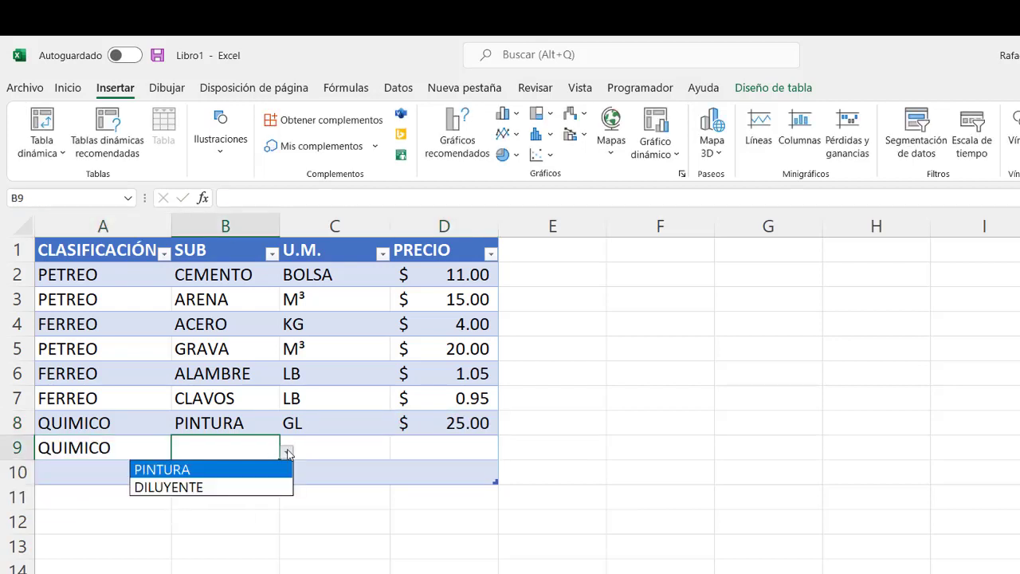
{"action": "left_click", "coordinate": [208, 487]}
{"action": "left_click", "coordinate": [334, 448]}
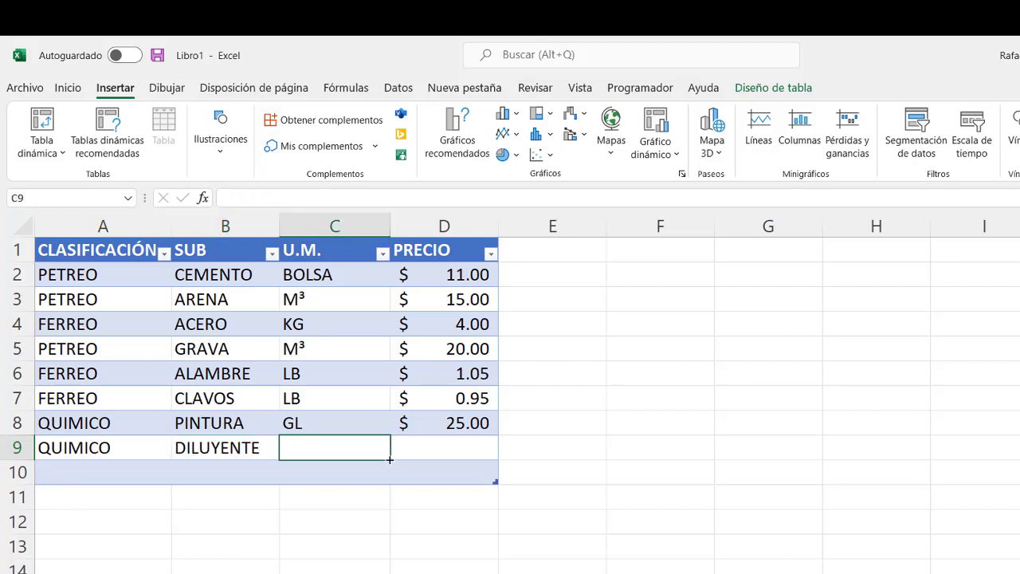
{"action": "type", "text": "LY"}
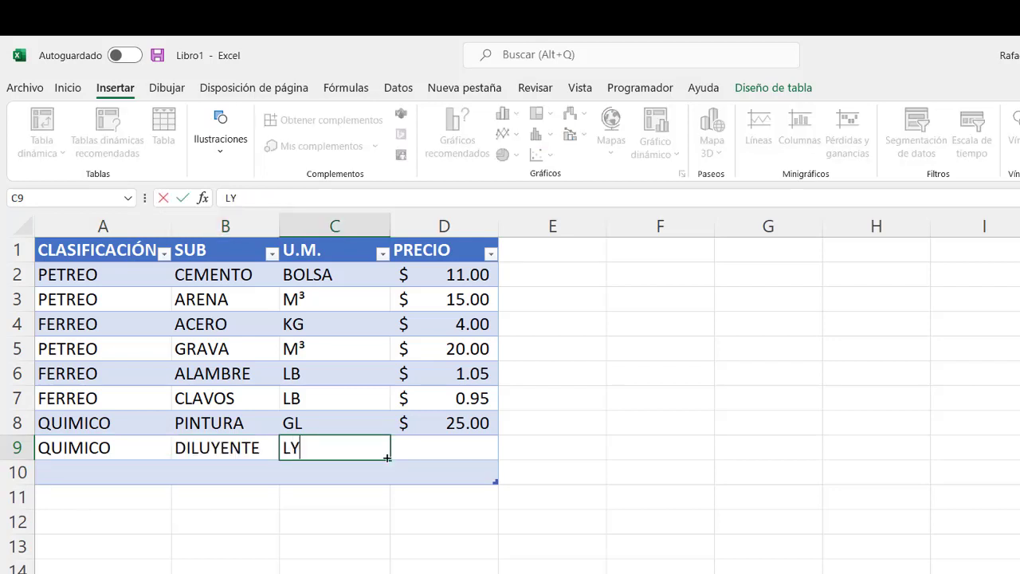
{"action": "key", "text": "BackSpace"}
{"action": "type", "text": "T"}
{"action": "key", "text": "Tab"}
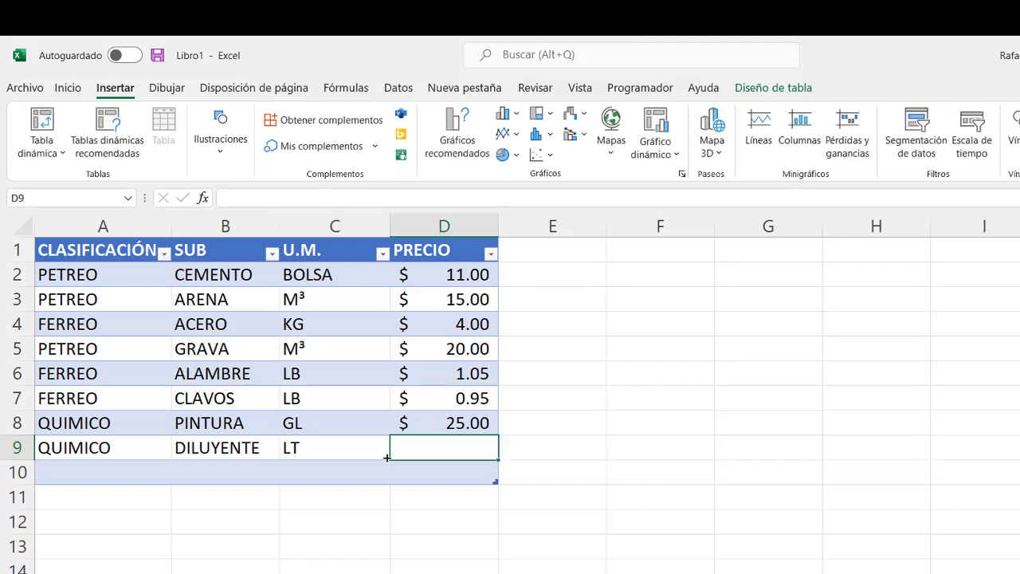
{"action": "type", "text": "10"}
{"action": "key", "text": "Return"}
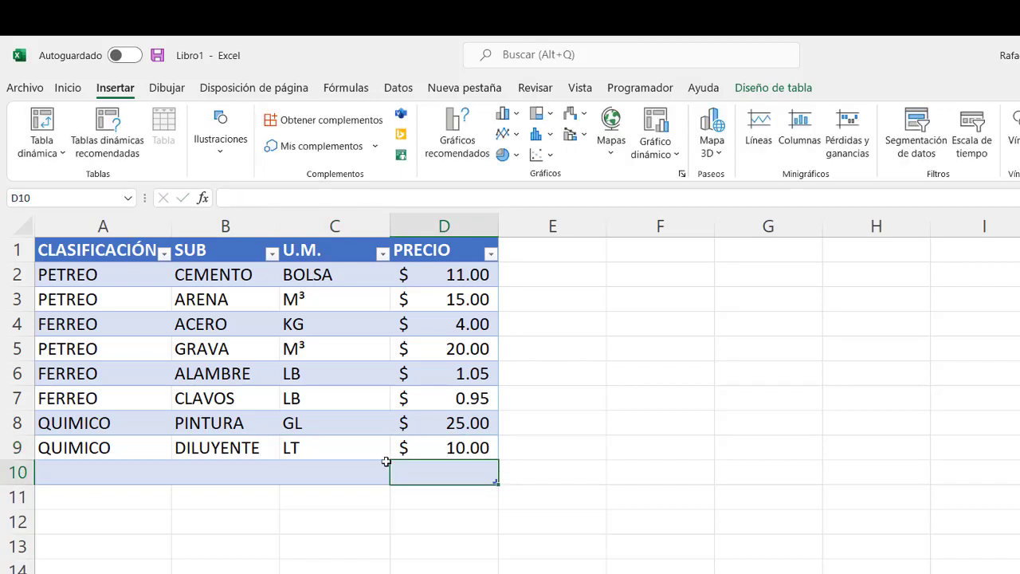
Fill row 10 as FERREO, ACERO, unit KG, price 4
{"action": "left_click", "coordinate": [123, 477]}
{"action": "left_click", "coordinate": [181, 478]}
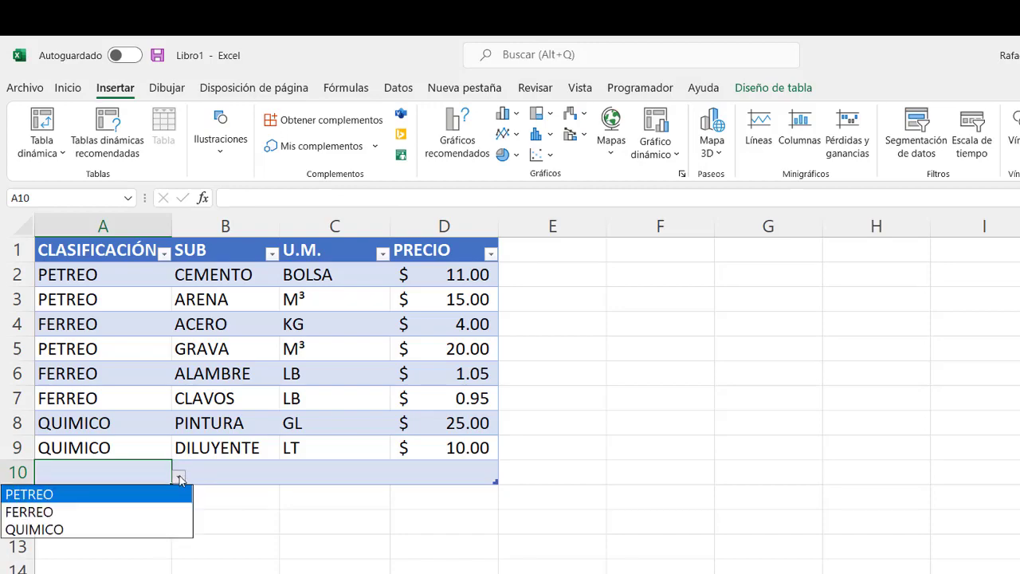
{"action": "left_click", "coordinate": [90, 518]}
{"action": "left_click", "coordinate": [234, 417]}
{"action": "left_click", "coordinate": [253, 424]}
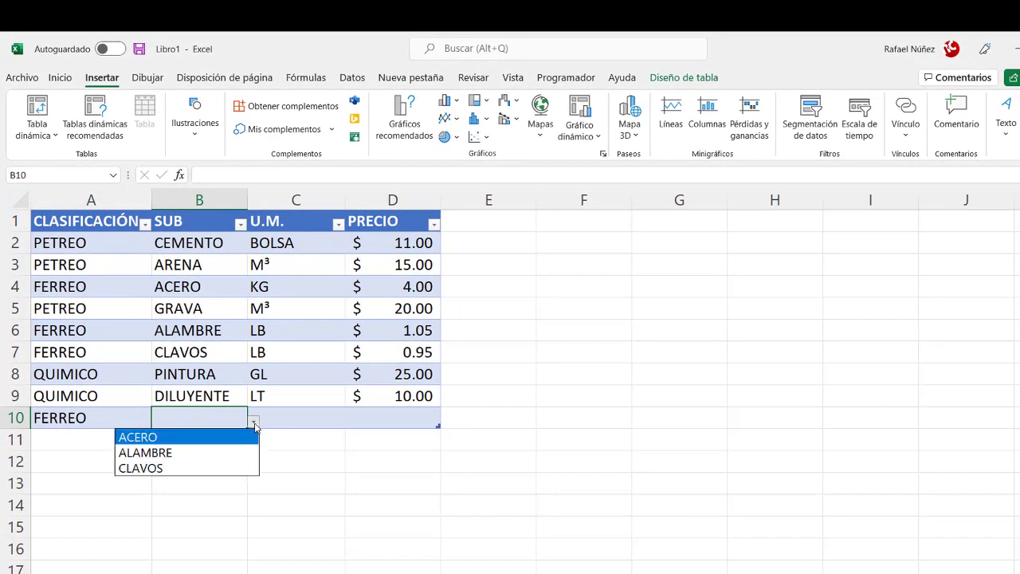
{"action": "left_click", "coordinate": [212, 440]}
{"action": "left_click", "coordinate": [319, 416]}
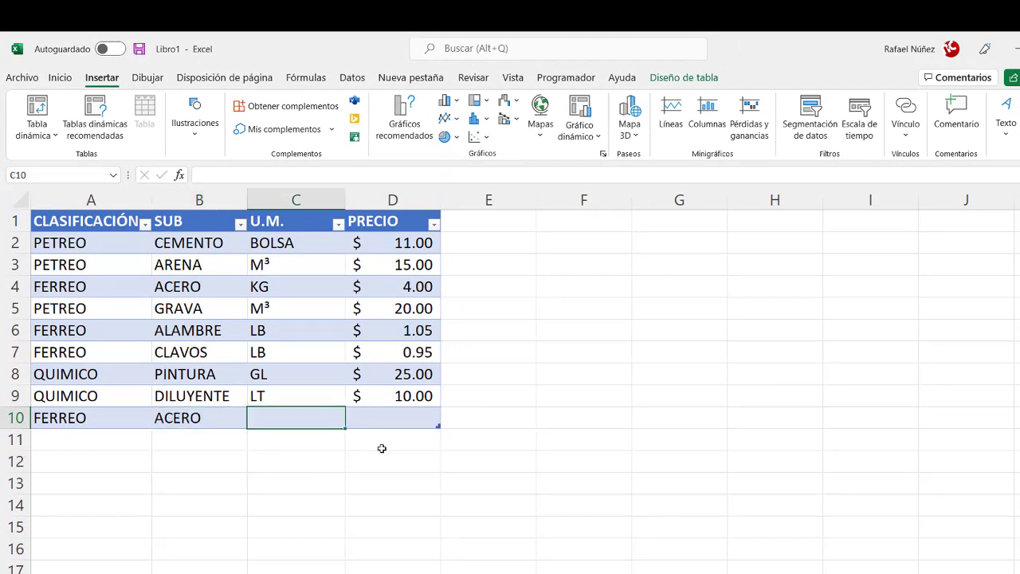
{"action": "type", "text": "KG"}
{"action": "key", "text": "Tab"}
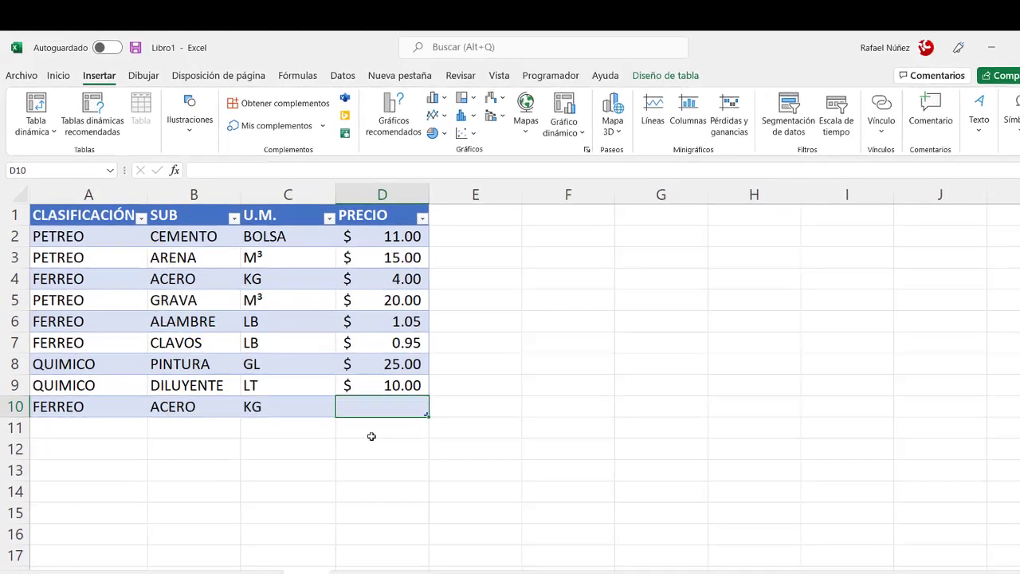
{"action": "type", "text": "10"}
{"action": "key", "text": "BackSpace"}
{"action": "key", "text": "BackSpace"}
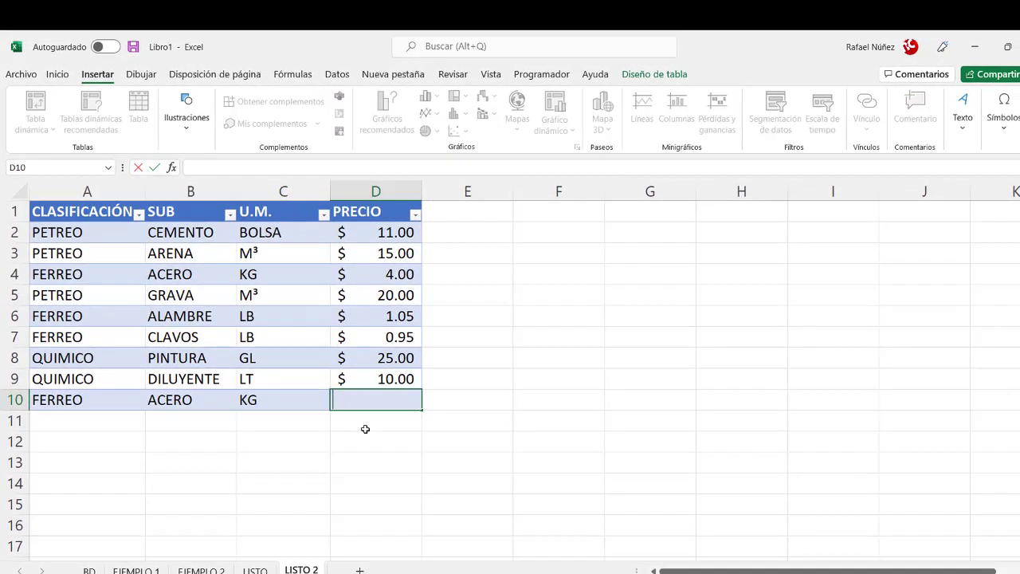
{"action": "type", "text": "4"}
{"action": "key", "text": "Return"}
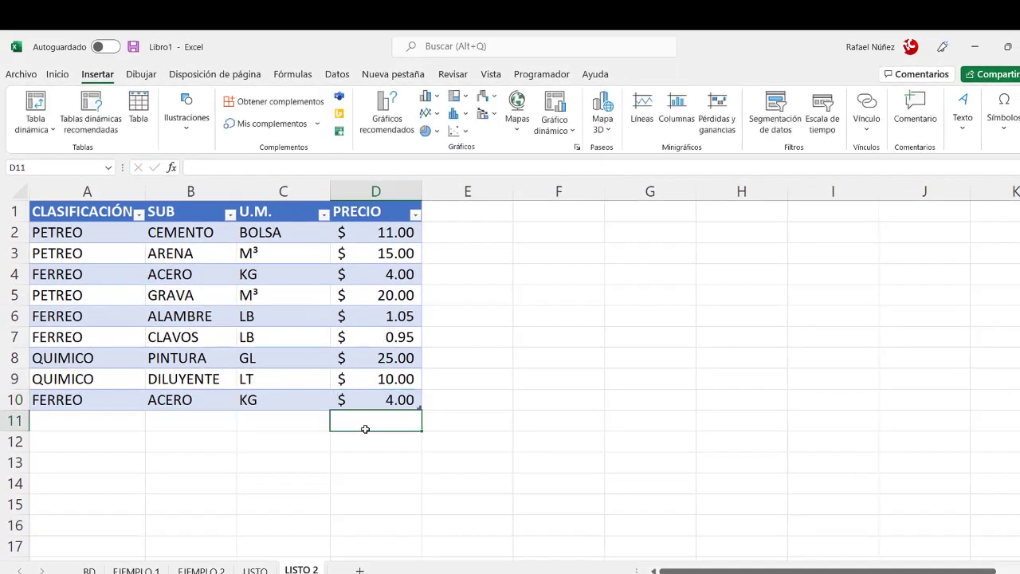
{"action": "left_click", "coordinate": [98, 238]}
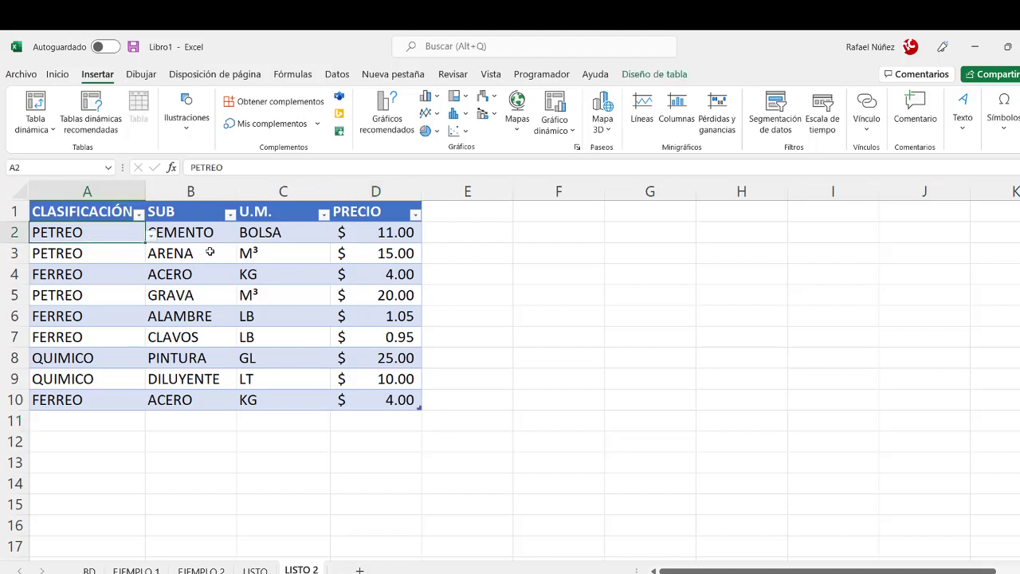
{"action": "left_click", "coordinate": [196, 229]}
{"action": "left_click", "coordinate": [137, 362]}
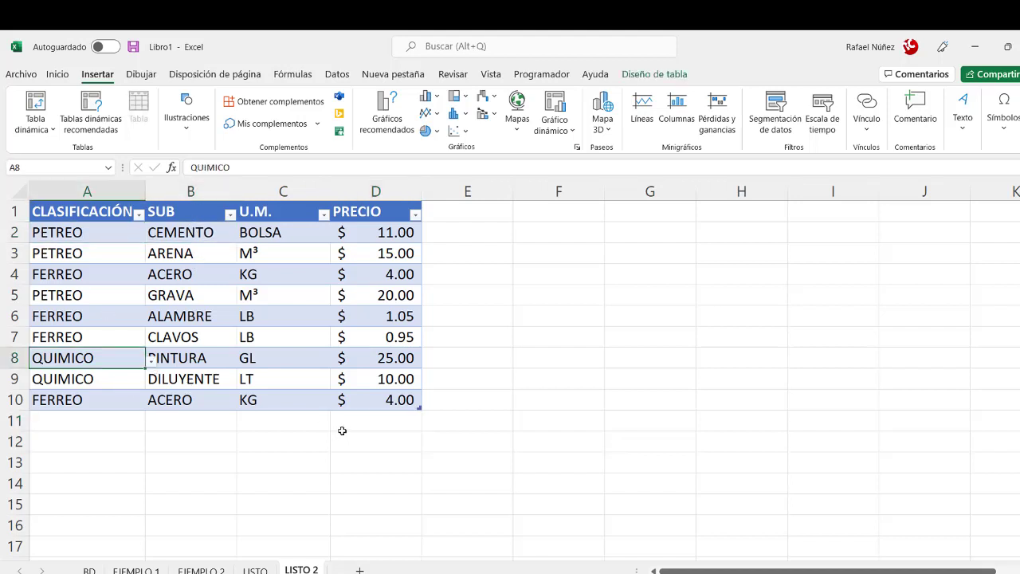
{"action": "left_click", "coordinate": [381, 418]}
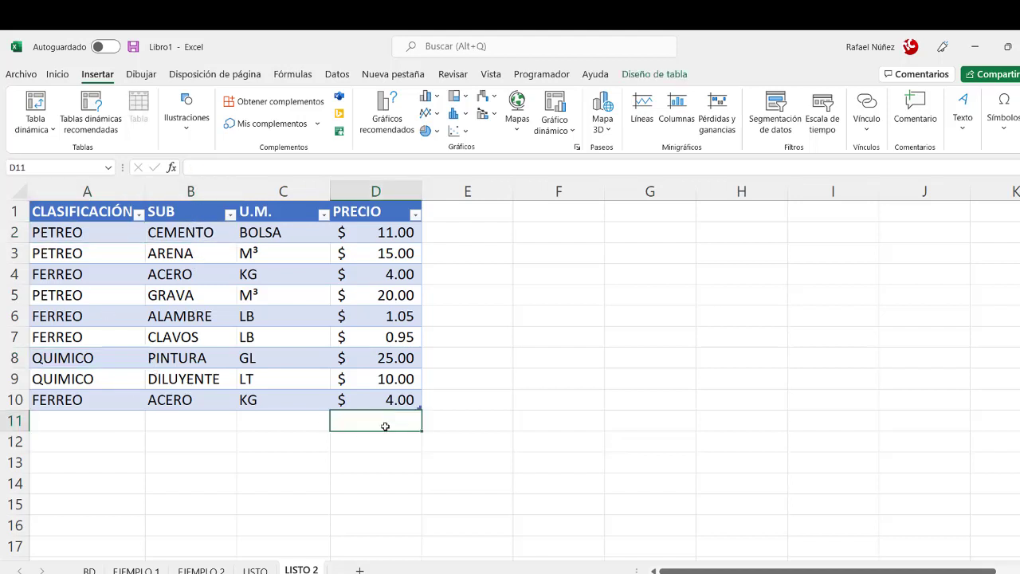
{"action": "left_click", "coordinate": [139, 215]}
{"action": "left_click", "coordinate": [71, 378]}
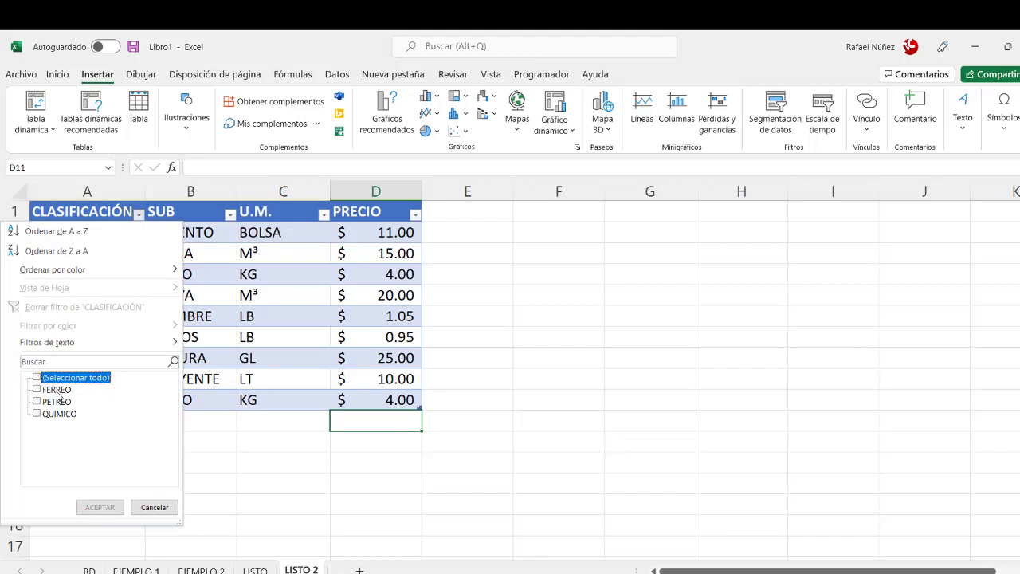
{"action": "left_click", "coordinate": [55, 389]}
{"action": "left_click", "coordinate": [100, 507]}
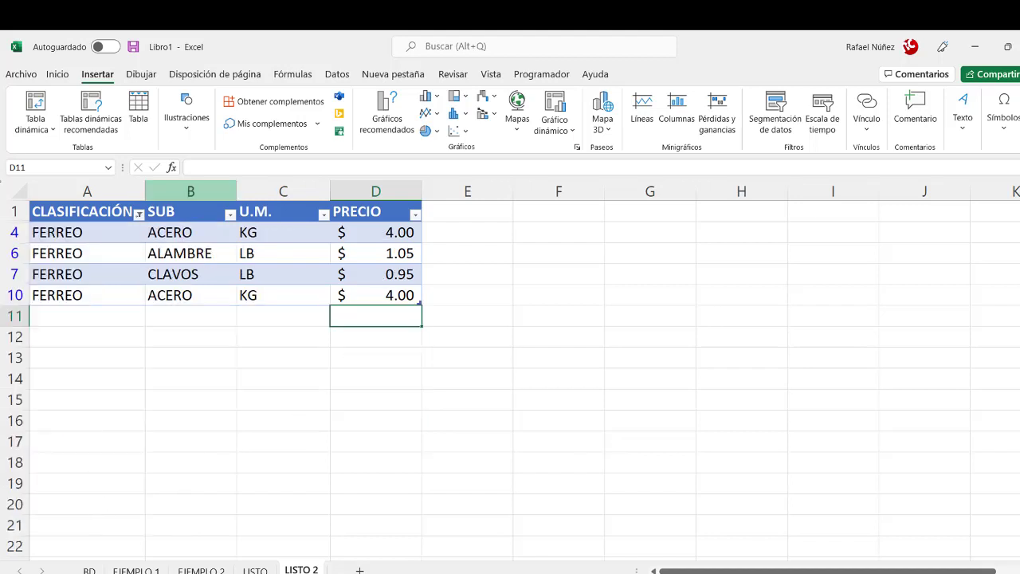
{"action": "left_click_drag", "start_coordinate": [76, 227], "coordinate": [348, 298]}
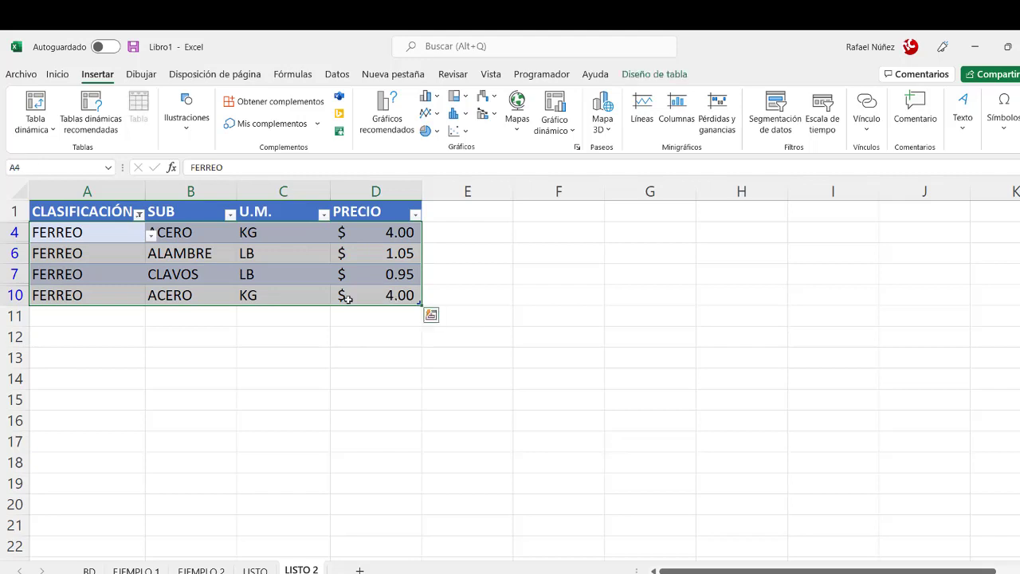
{"action": "left_click", "coordinate": [138, 214]}
{"action": "left_click", "coordinate": [49, 402]}
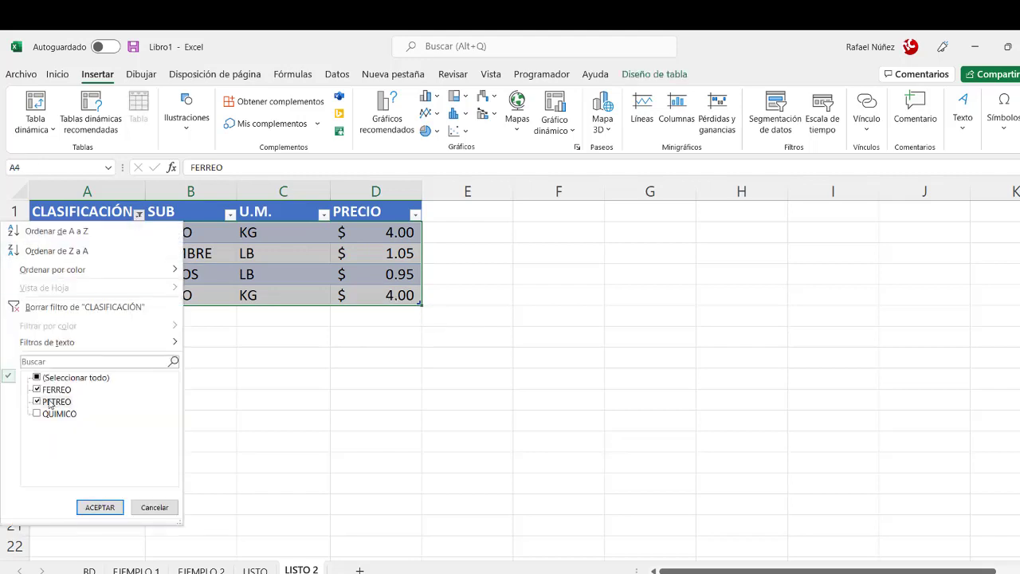
{"action": "left_click", "coordinate": [55, 390]}
{"action": "left_click", "coordinate": [100, 507]}
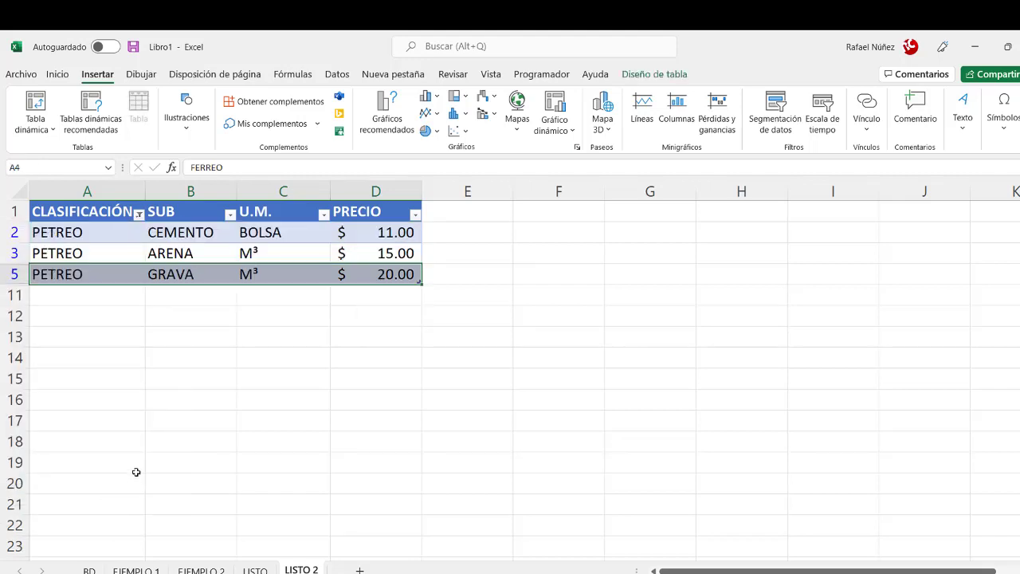
{"action": "left_click", "coordinate": [139, 214]}
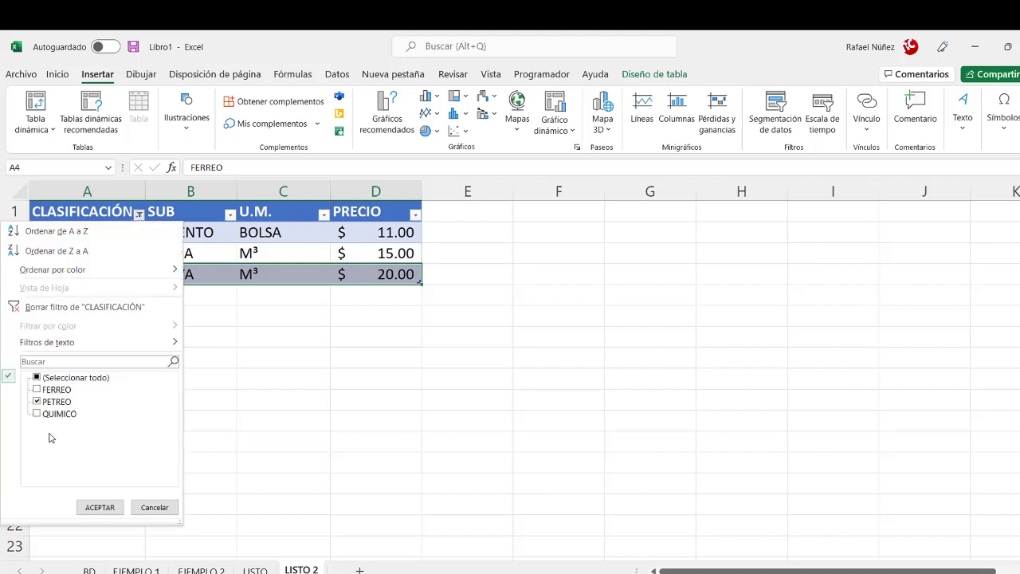
{"action": "left_click", "coordinate": [57, 414]}
{"action": "left_click", "coordinate": [56, 402]}
{"action": "left_click", "coordinate": [99, 507]}
{"action": "left_click", "coordinate": [139, 215]}
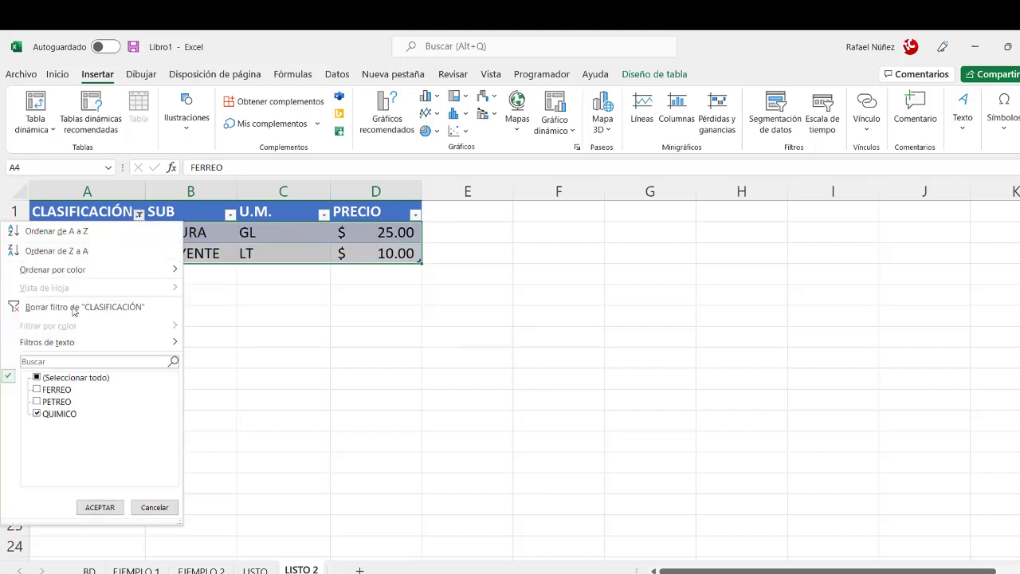
{"action": "left_click", "coordinate": [53, 379]}
{"action": "left_click", "coordinate": [108, 511]}
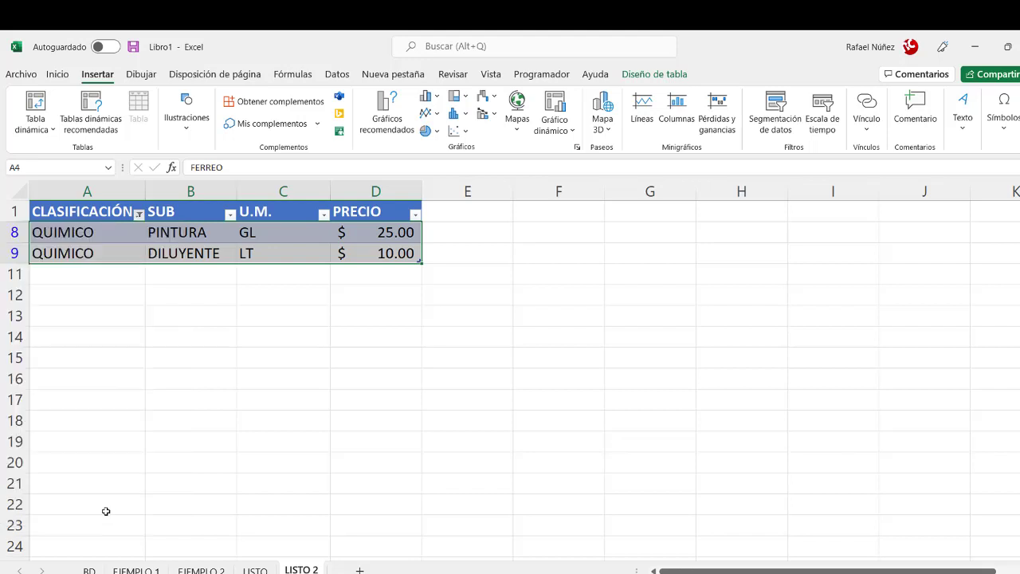
{"action": "left_click", "coordinate": [200, 299]}
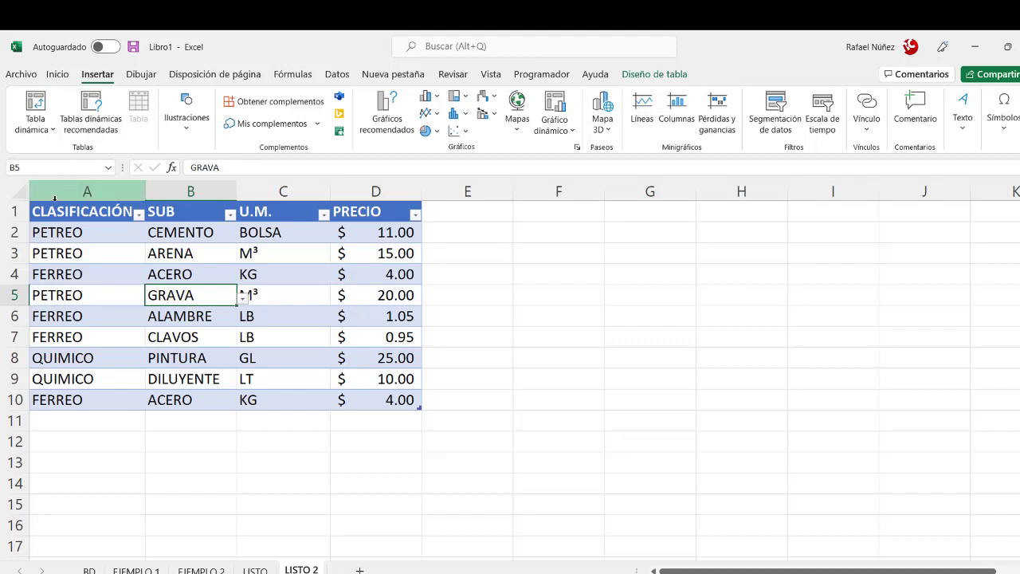
Create a pivot table from the product table on the existing LISTO 2 sheet at F12
{"action": "left_click", "coordinate": [35, 104]}
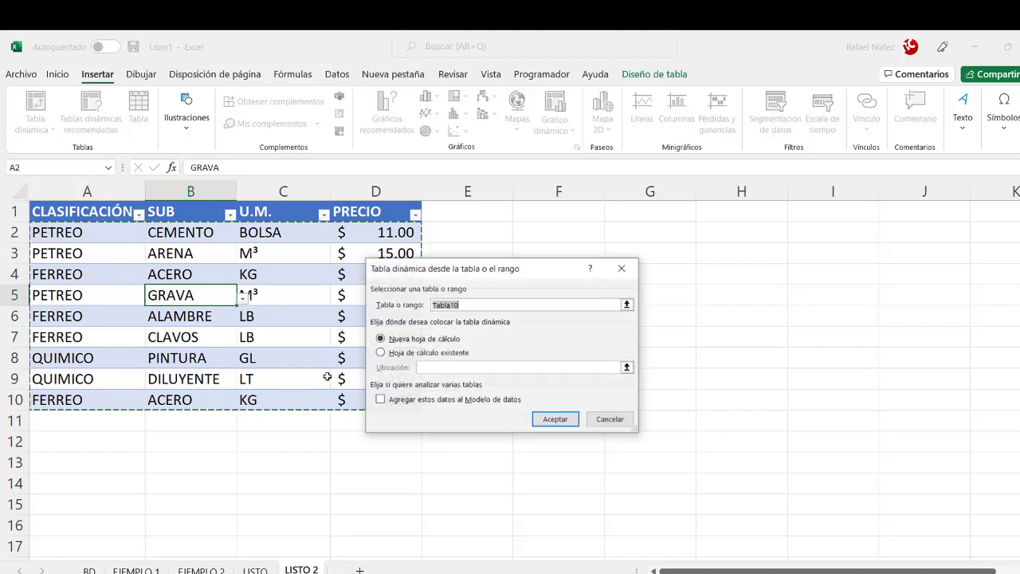
{"action": "left_click", "coordinate": [410, 352]}
{"action": "left_click", "coordinate": [556, 423]}
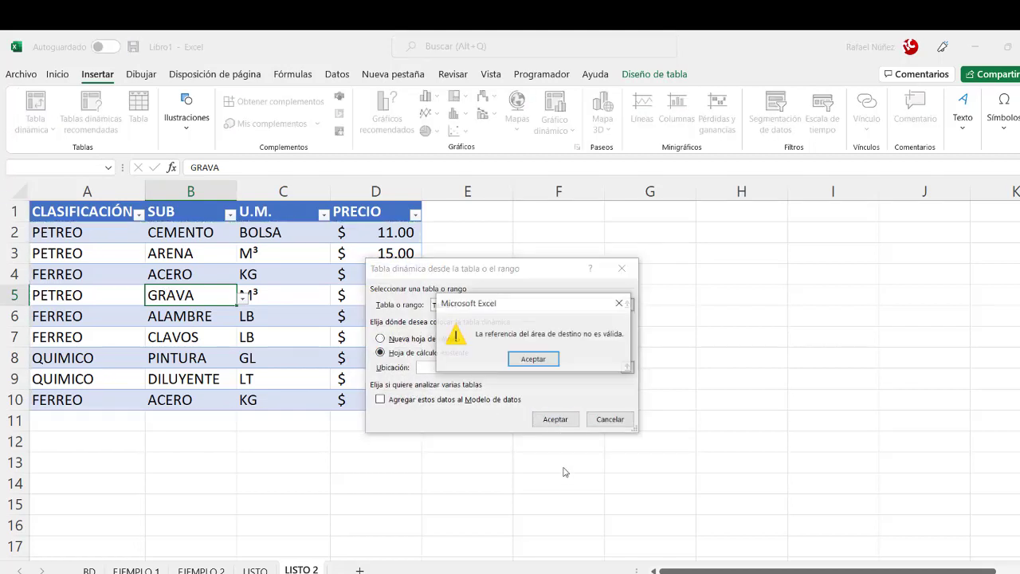
{"action": "left_click", "coordinate": [534, 360]}
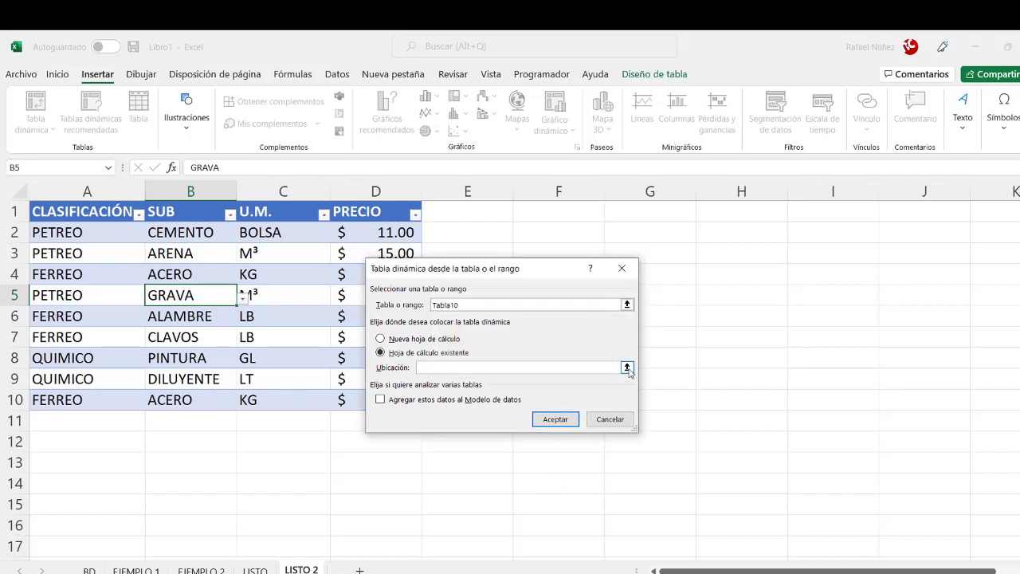
{"action": "left_click", "coordinate": [628, 368]}
{"action": "left_click", "coordinate": [572, 373]}
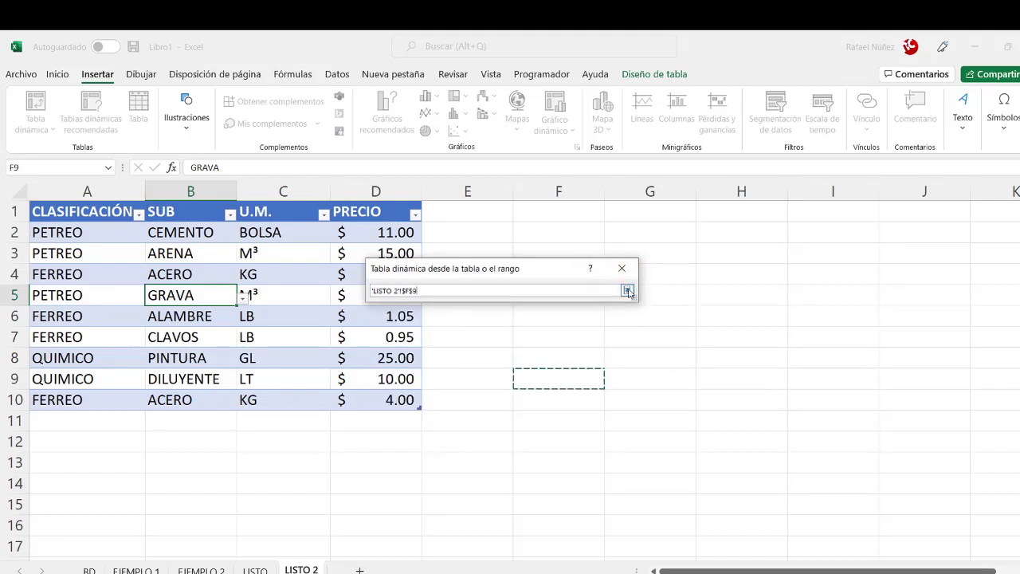
{"action": "left_click", "coordinate": [542, 443]}
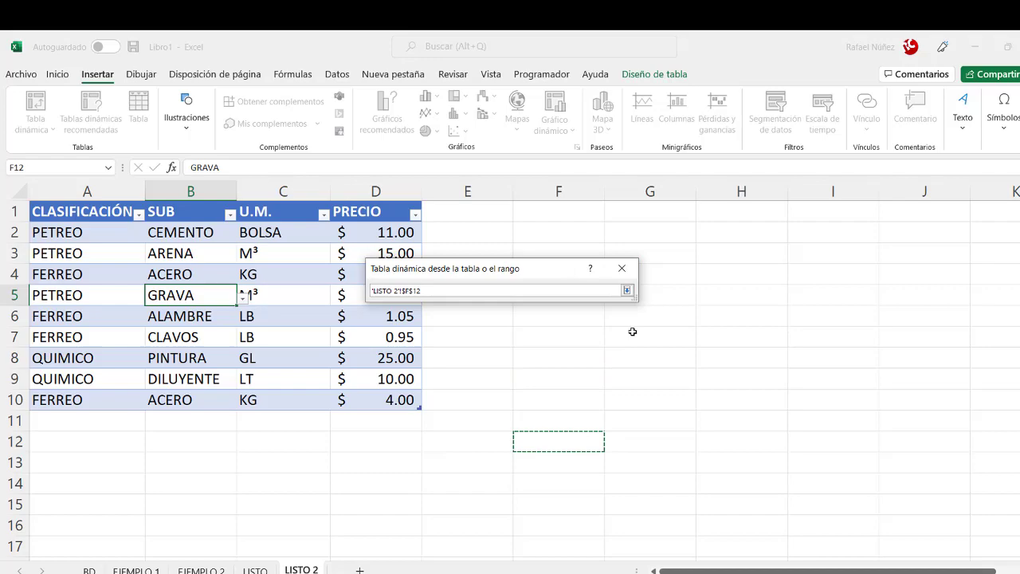
{"action": "left_click", "coordinate": [627, 291]}
{"action": "left_click", "coordinate": [555, 422]}
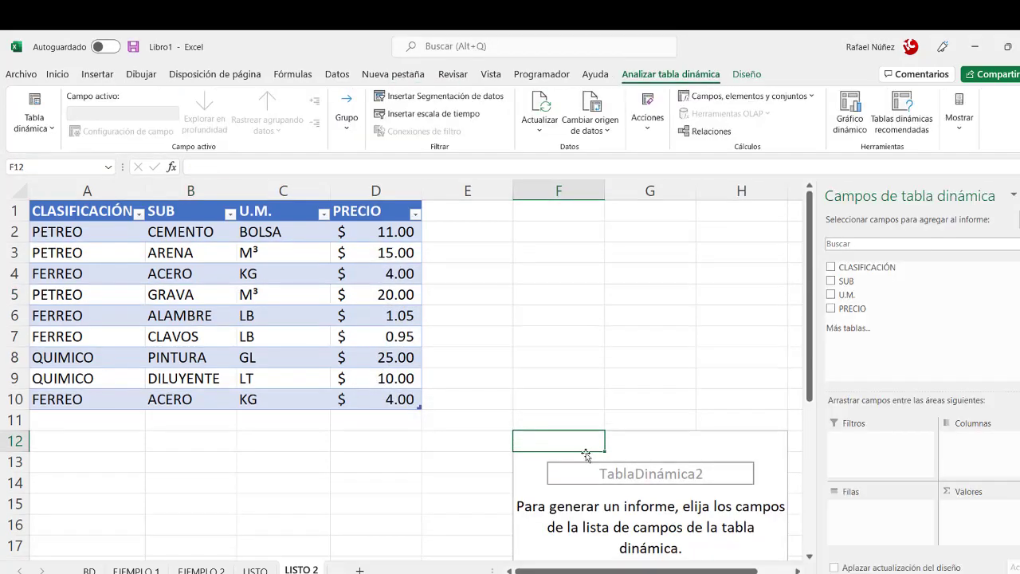
Add CLASIFICACIÓN and then SUB as pivot row fields, leaving PRECIO out
{"action": "left_click", "coordinate": [832, 268]}
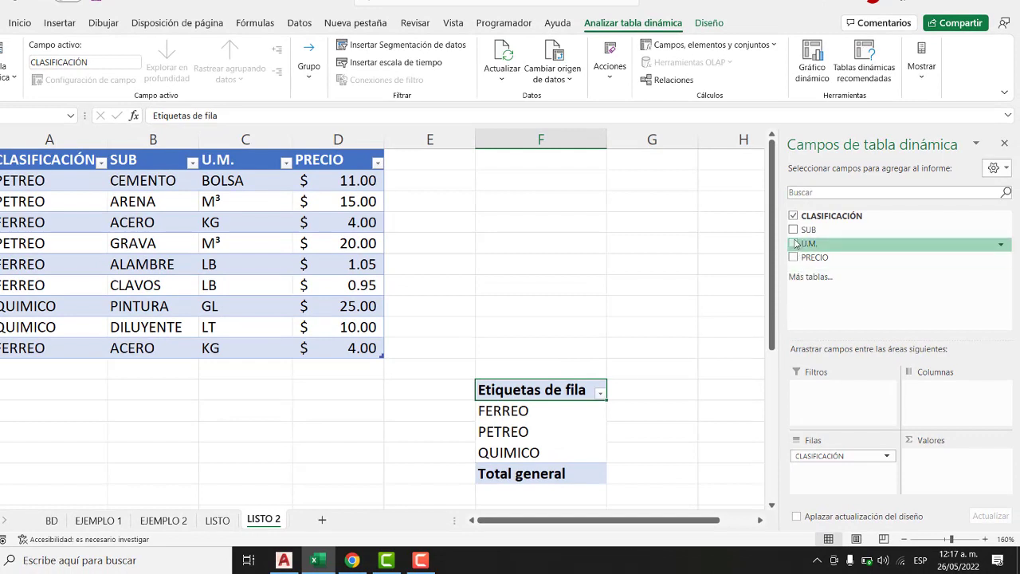
{"action": "left_click", "coordinate": [793, 257]}
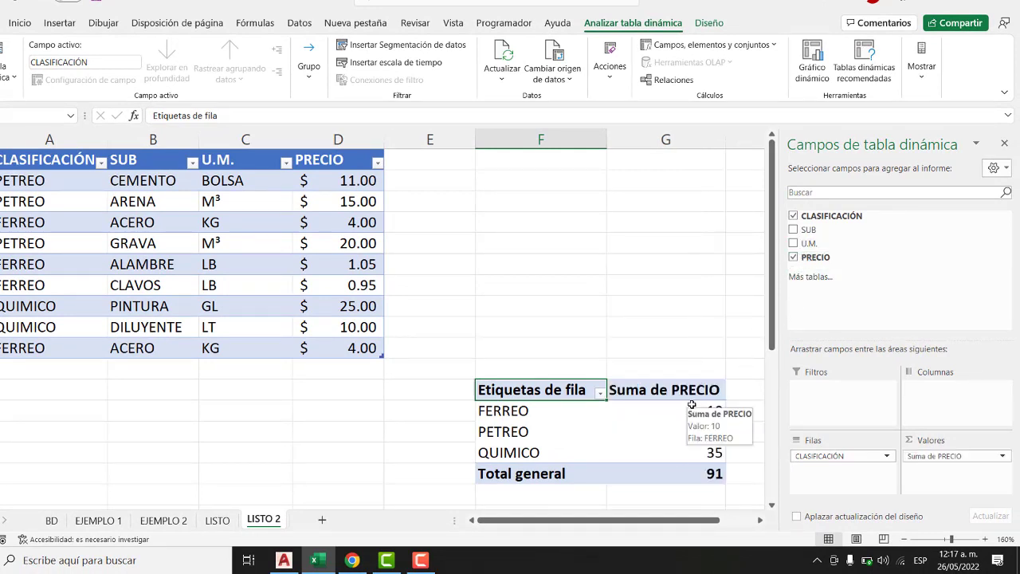
{"action": "left_click", "coordinate": [794, 257]}
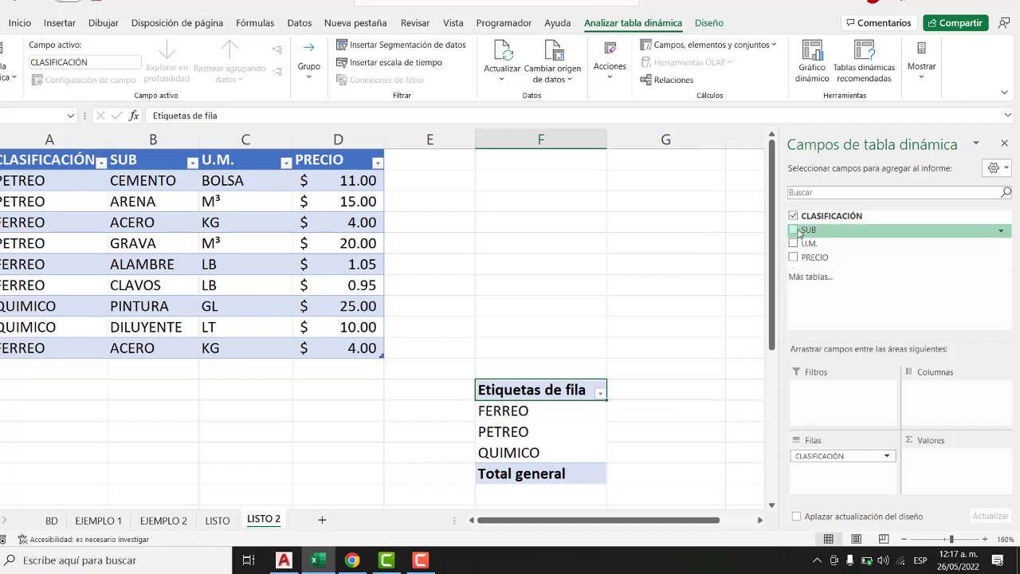
{"action": "left_click", "coordinate": [795, 230]}
{"action": "scroll", "coordinate": [579, 412], "scroll_direction": "down", "scroll_amount": 3}
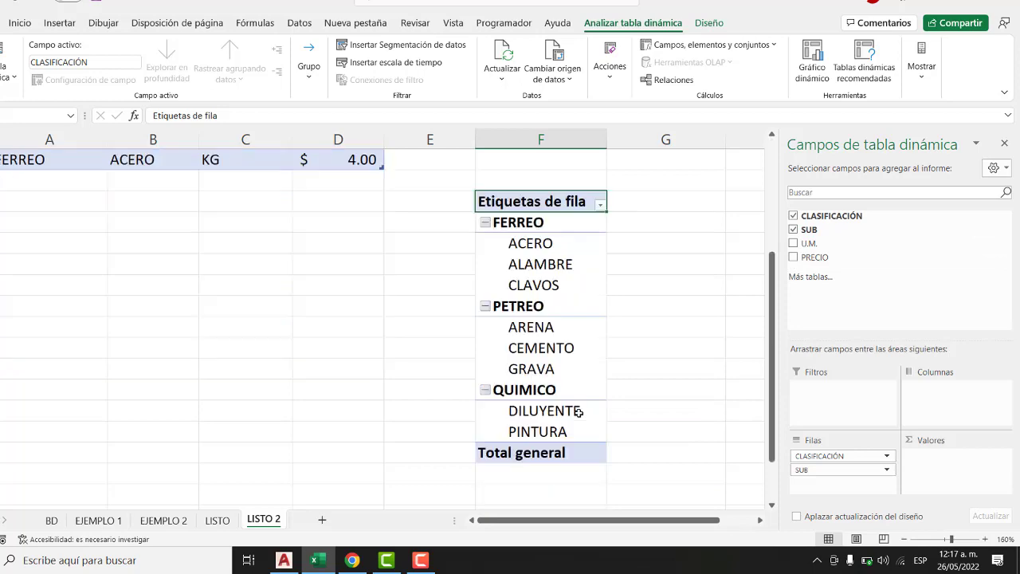
{"action": "scroll", "coordinate": [517, 355], "scroll_direction": "up", "scroll_amount": 3}
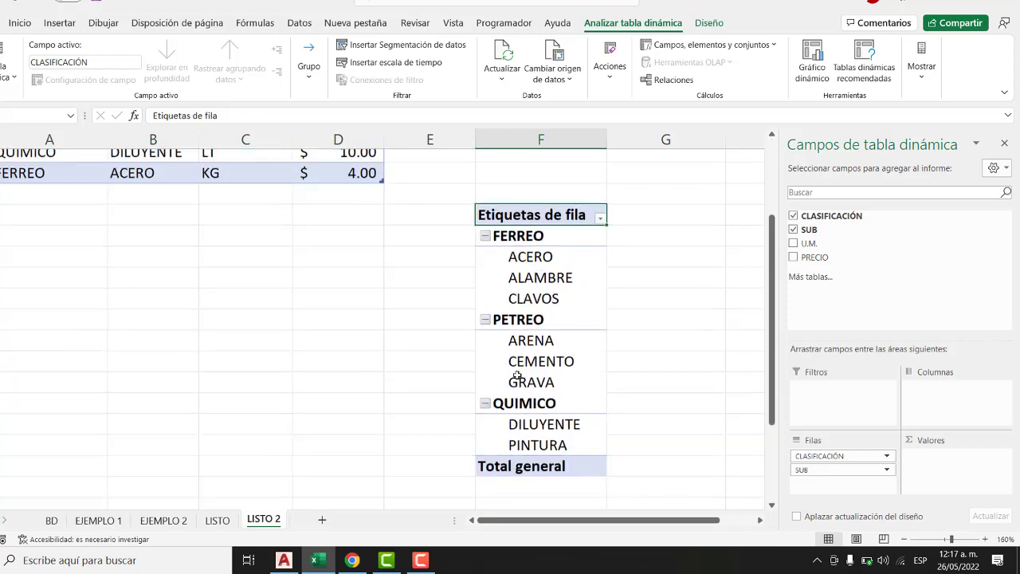
{"action": "scroll", "coordinate": [427, 265], "scroll_direction": "down", "scroll_amount": 2}
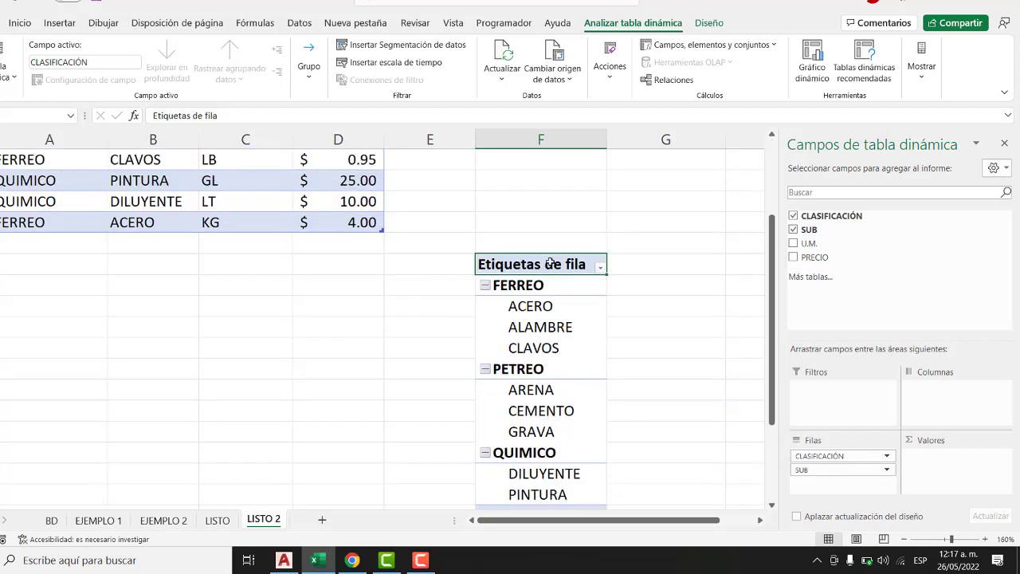
{"action": "scroll", "coordinate": [550, 263], "scroll_direction": "down", "scroll_amount": 1}
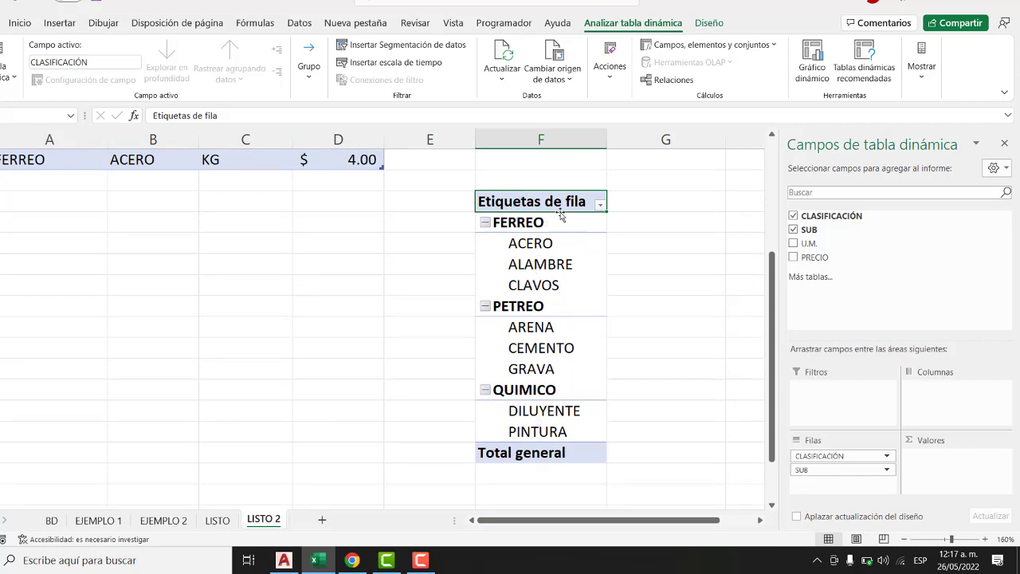
Rename the pivot's Etiquetas de fila header to MATERIALES
{"action": "type", "text": "LIST"}
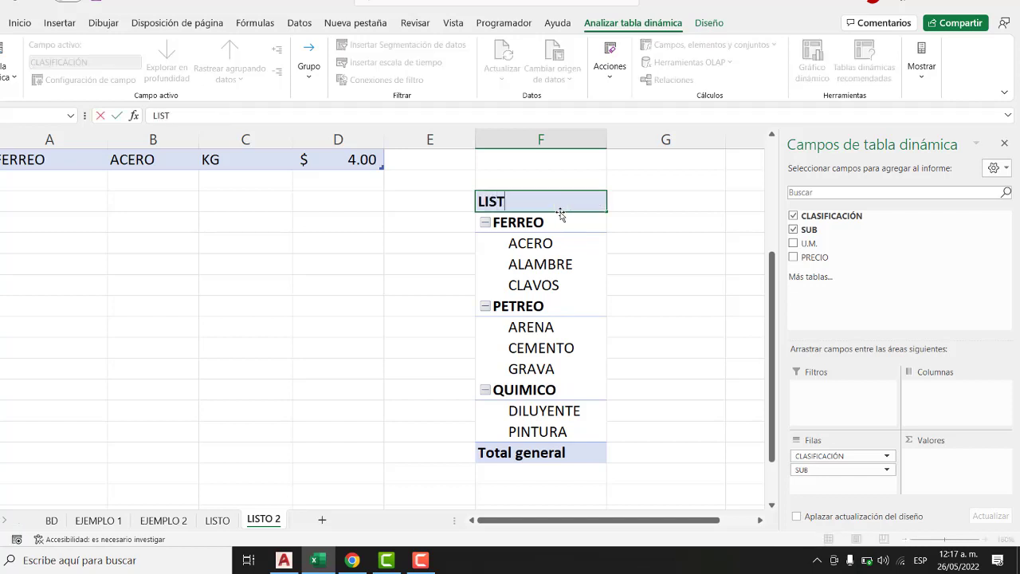
{"action": "type", "text": "A"}
{"action": "key", "text": "BackSpace"}
{"action": "key", "text": "BackSpace"}
{"action": "key", "text": "BackSpace"}
{"action": "key", "text": "BackSpace"}
{"action": "key", "text": "BackSpace"}
{"action": "type", "text": "MATERIALE"}
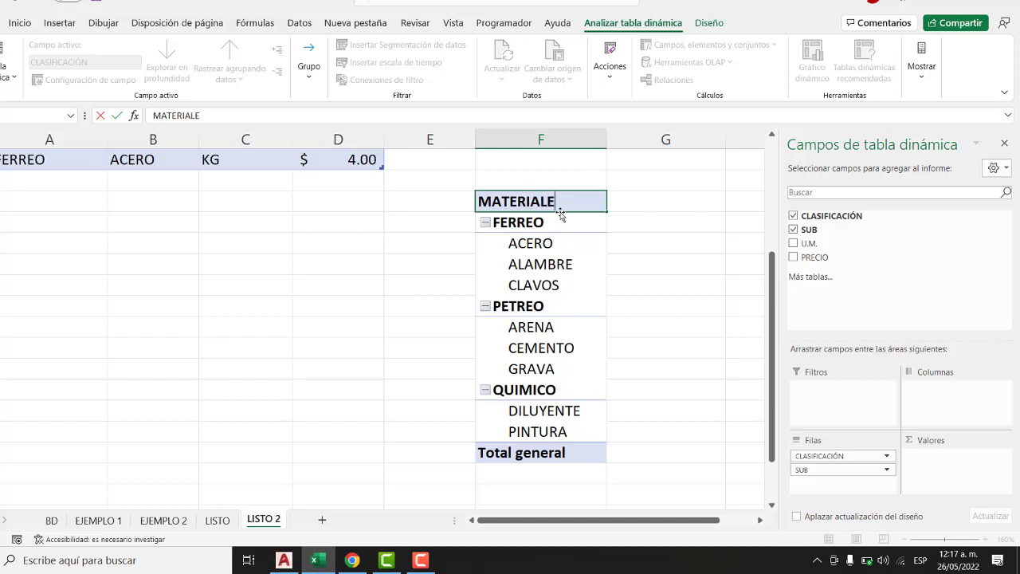
{"action": "type", "text": "S"}
{"action": "key", "text": "Tab"}
{"action": "key", "text": "Left"}
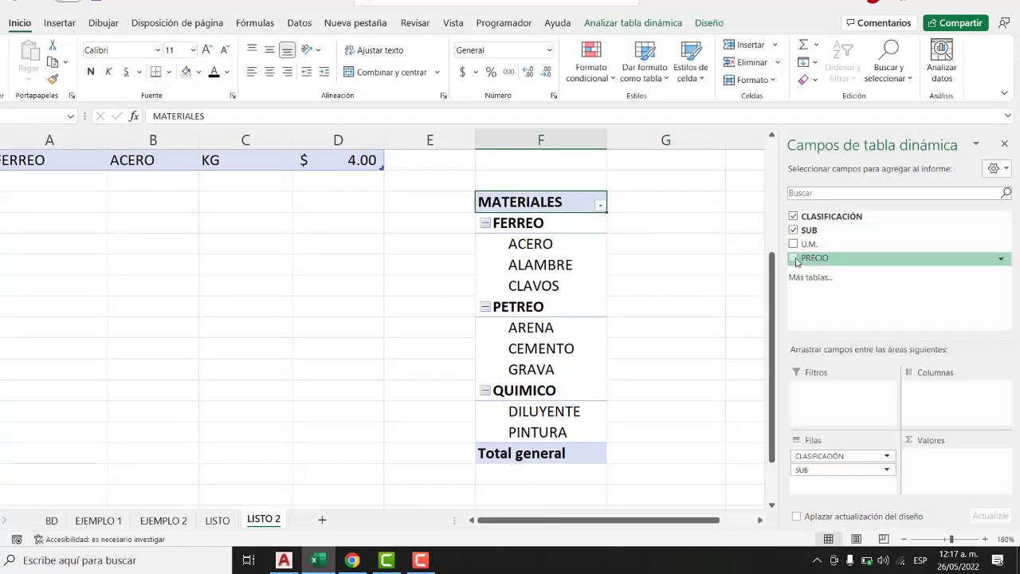
Add Suma de PRECIO values to the pivot in dollar Accounting format, totalling $ 91.00
{"action": "left_click", "coordinate": [794, 259]}
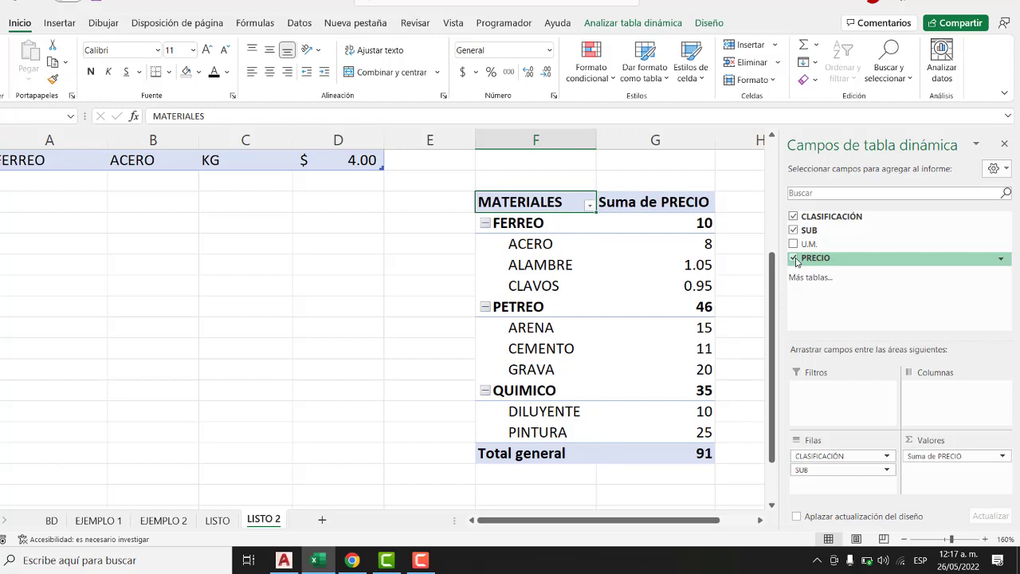
{"action": "left_click", "coordinate": [680, 218]}
{"action": "left_click_drag", "start_coordinate": [680, 219], "coordinate": [679, 453]}
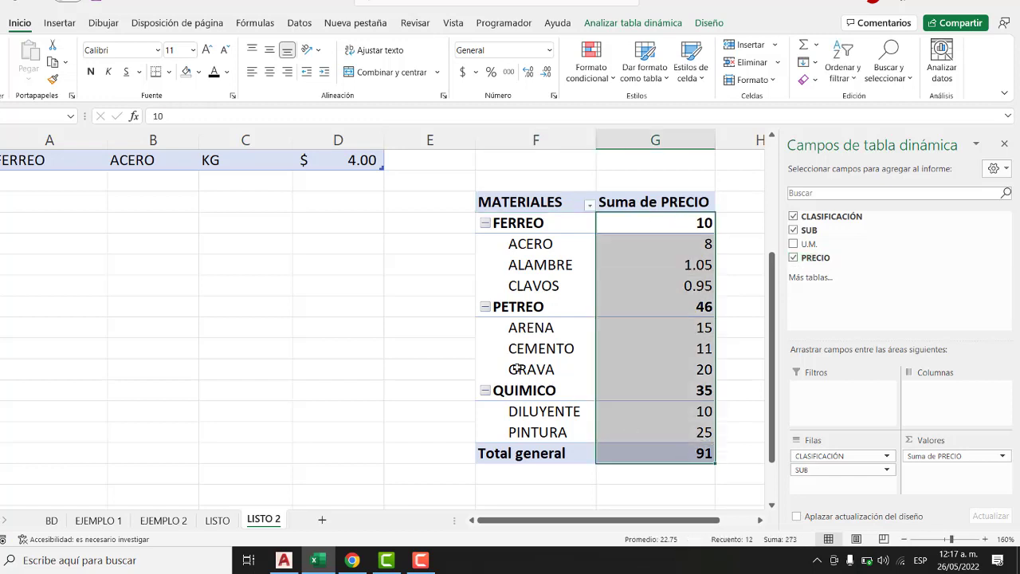
{"action": "left_click", "coordinate": [462, 71]}
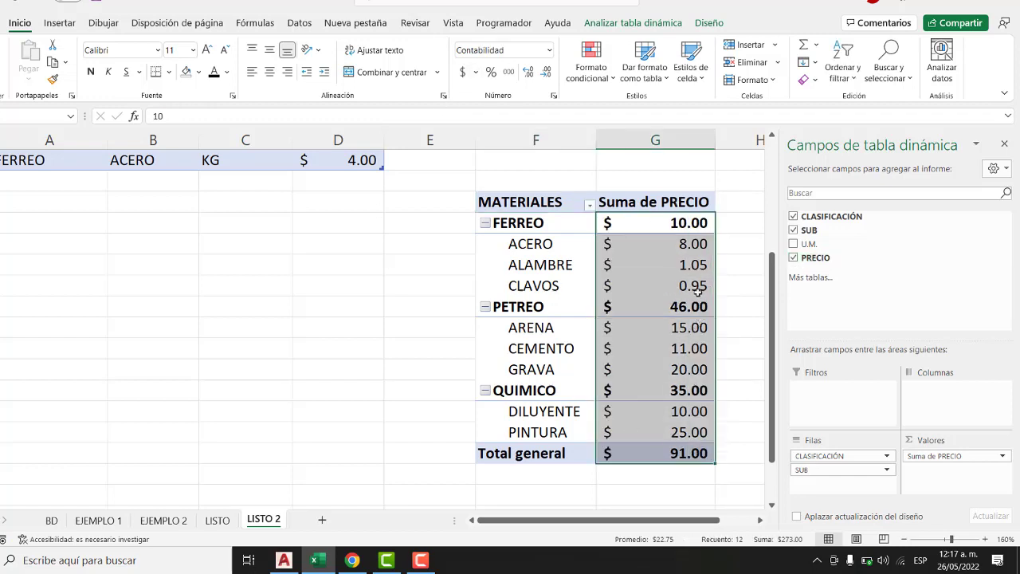
{"action": "left_click", "coordinate": [686, 203]}
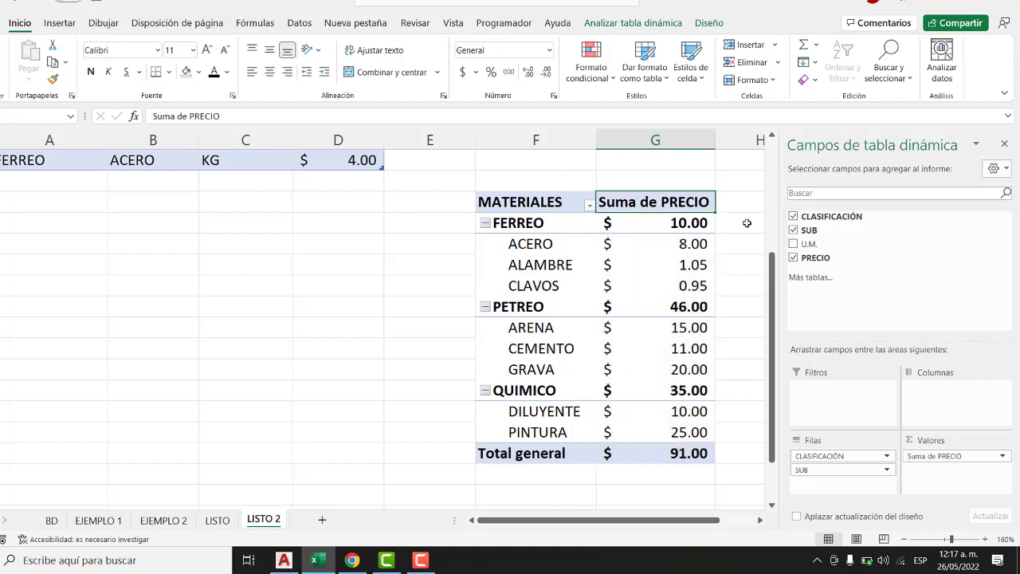
Retitle the Suma de PRECIO header to U$ and autofit column G to its values
{"action": "type", "text": "P"}
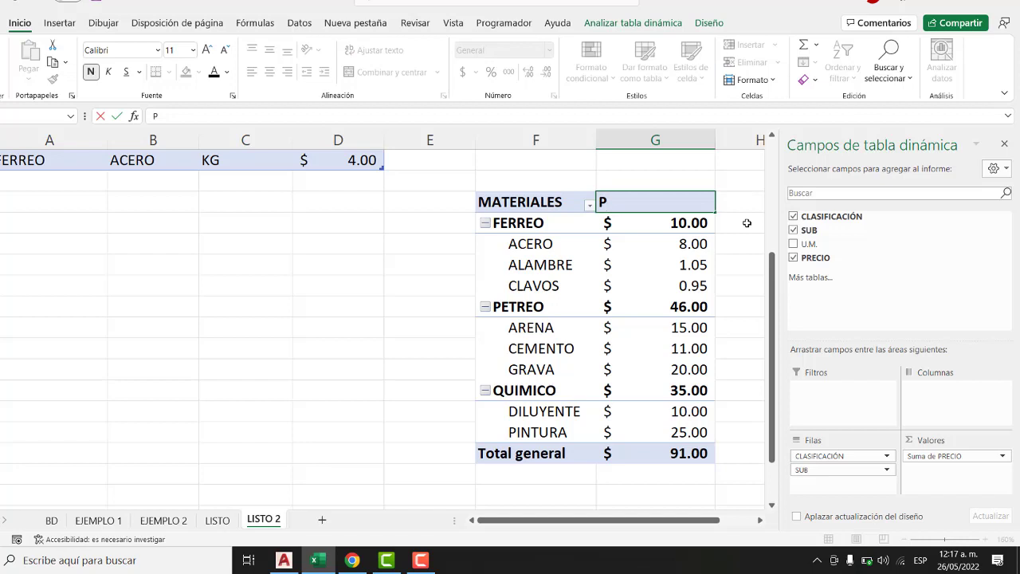
{"action": "key", "text": "BackSpace"}
{"action": "type", "text": "$"}
{"action": "key", "text": "BackSpace"}
{"action": "key", "text": "BackSpace"}
{"action": "type", "text": "U"}
{"action": "type", "text": "$"}
{"action": "key", "text": "Return"}
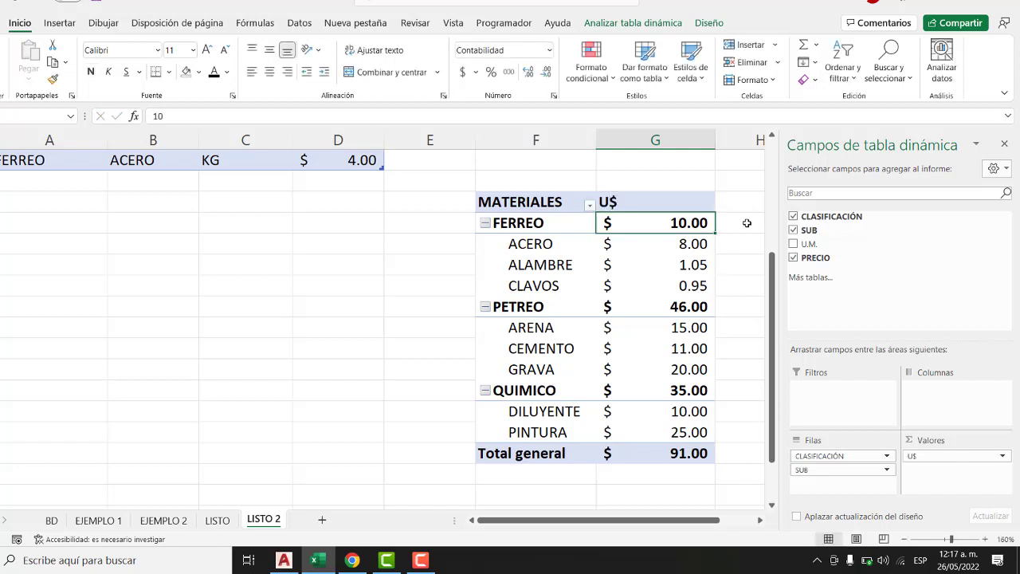
{"action": "double_click", "coordinate": [717, 138]}
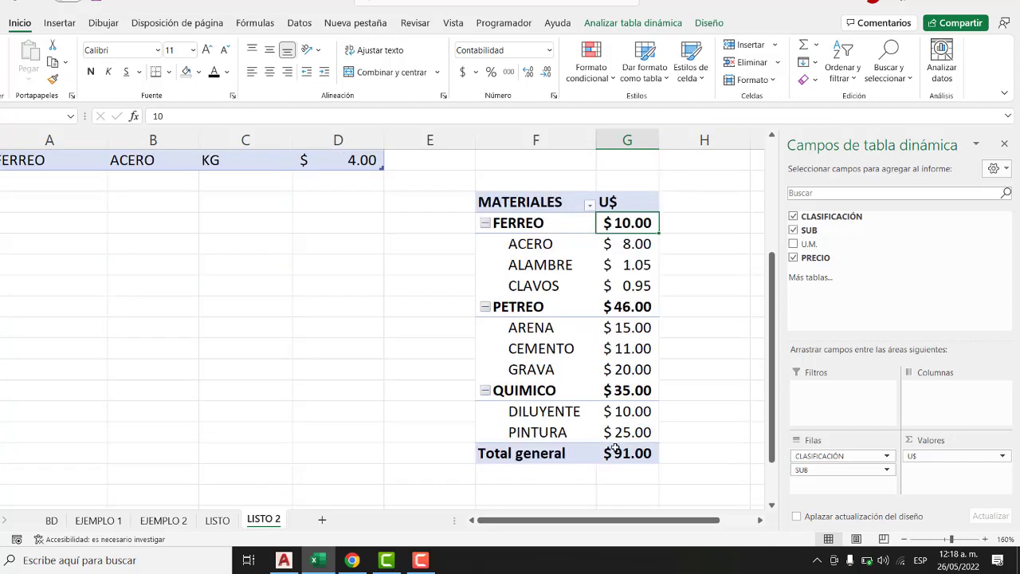
Add U.M. as a row field nested under SUB, e.g. KG under ACERO
{"action": "mouse_move", "coordinate": [611, 438]}
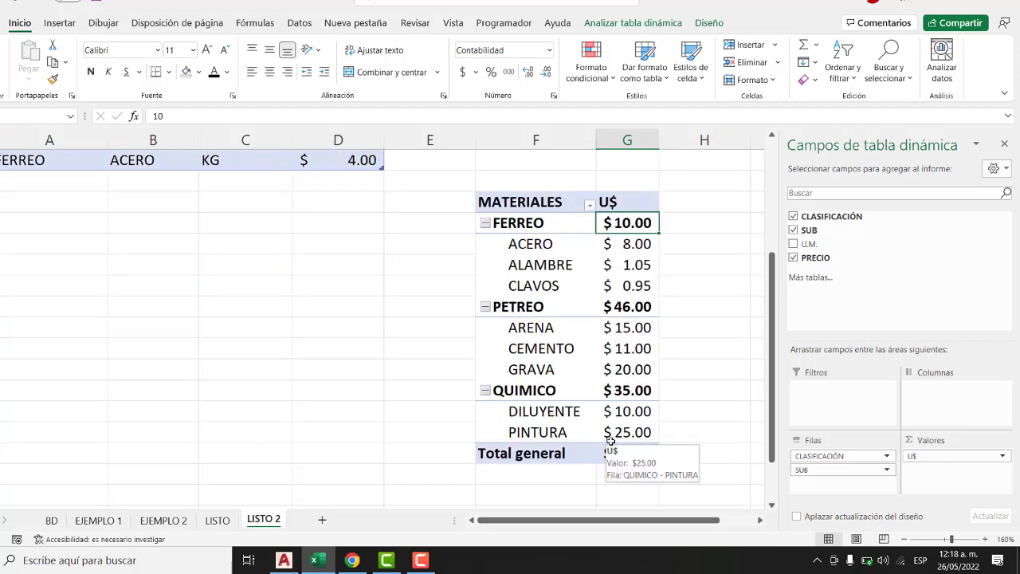
{"action": "left_click", "coordinate": [794, 245]}
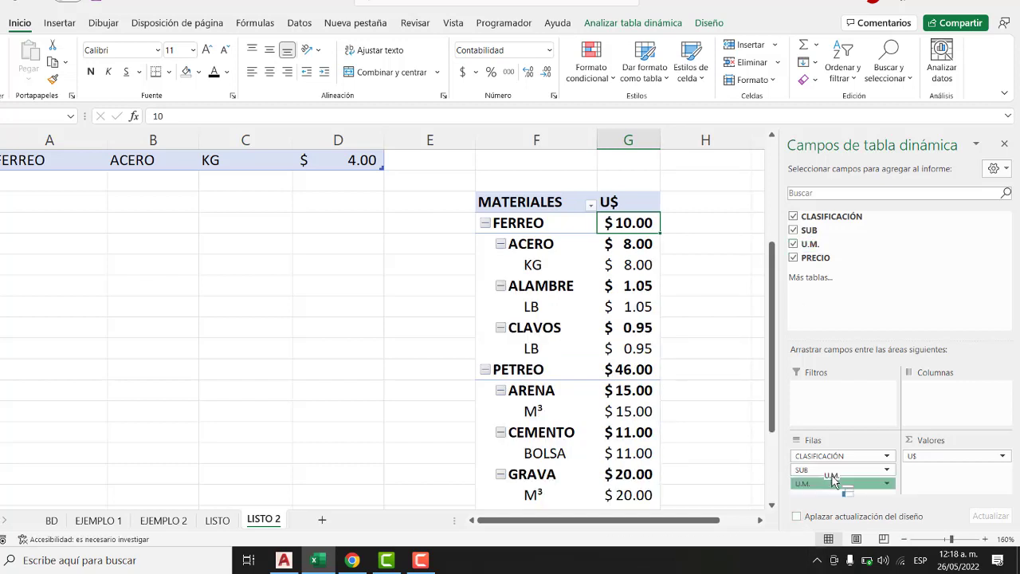
{"action": "mouse_move", "coordinate": [829, 483]}
{"action": "left_mouse_down"}
{"action": "mouse_move", "coordinate": [853, 453]}
{"action": "mouse_move", "coordinate": [874, 478]}
{"action": "left_mouse_up"}
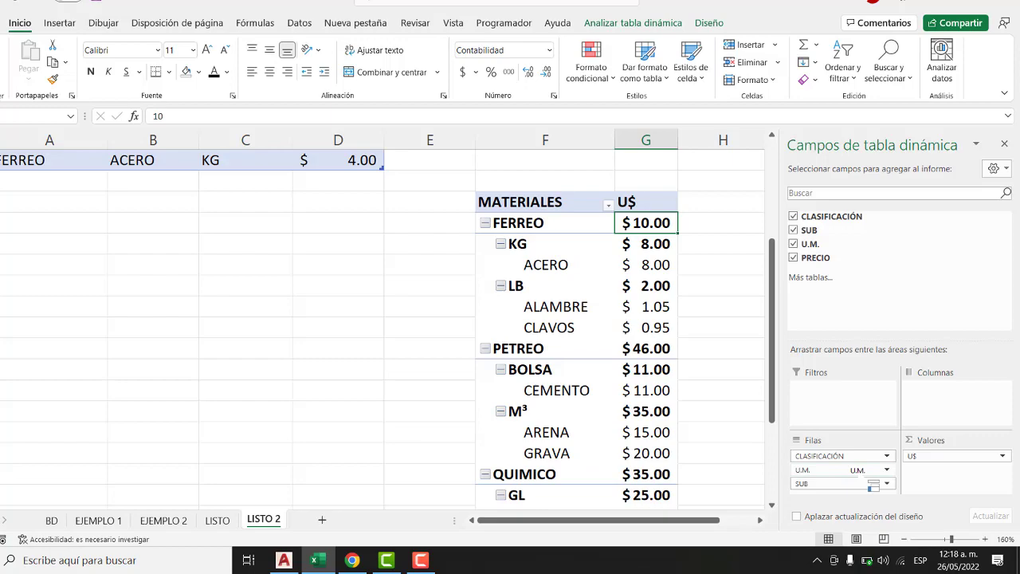
{"action": "mouse_move", "coordinate": [874, 485]}
{"action": "left_mouse_down"}
{"action": "mouse_move", "coordinate": [795, 471]}
{"action": "mouse_move", "coordinate": [795, 486]}
{"action": "left_mouse_up"}
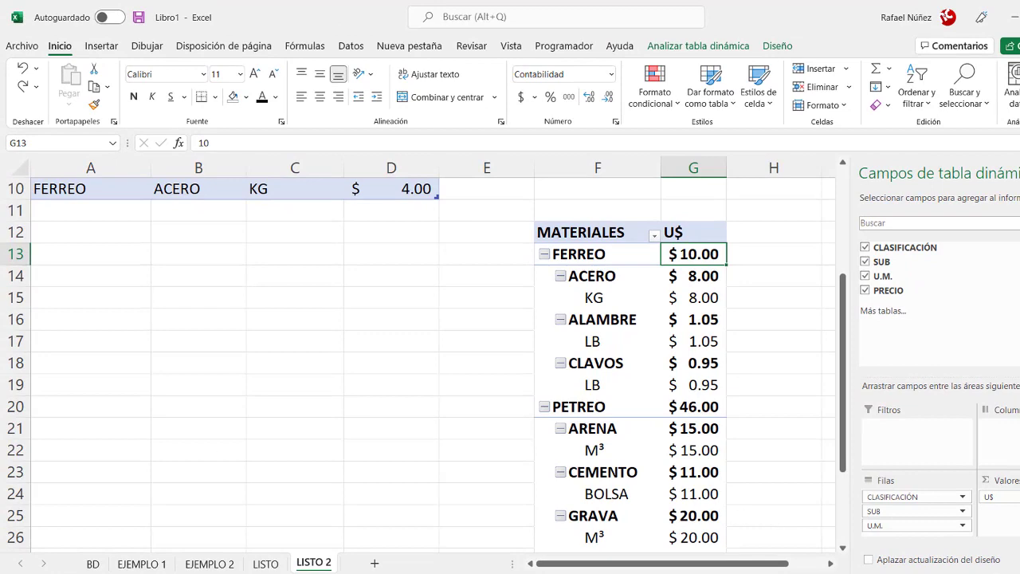
Unhide the hidden columns A–D on the BD sheet
{"action": "left_click", "coordinate": [92, 564]}
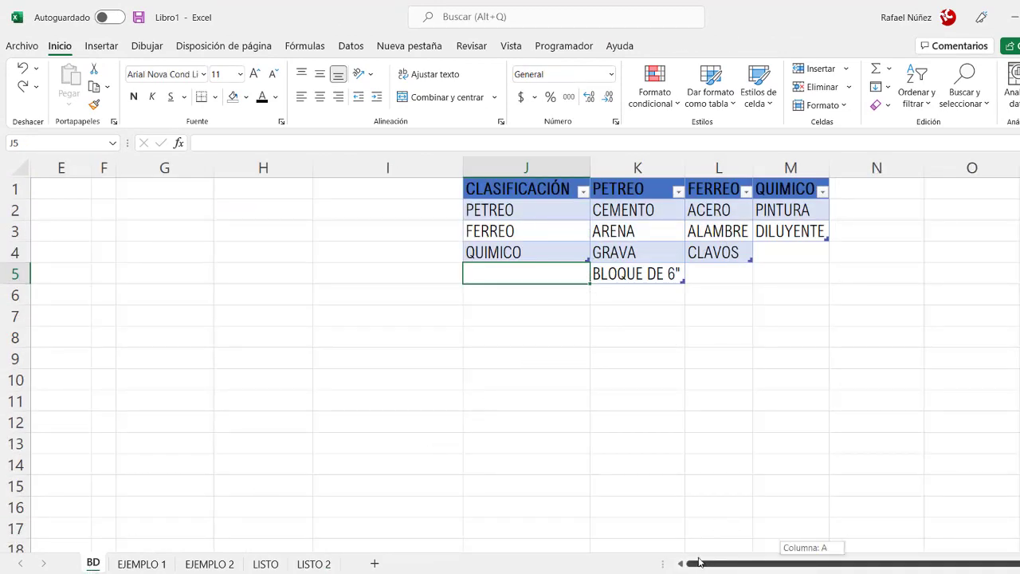
{"action": "left_click", "coordinate": [21, 167]}
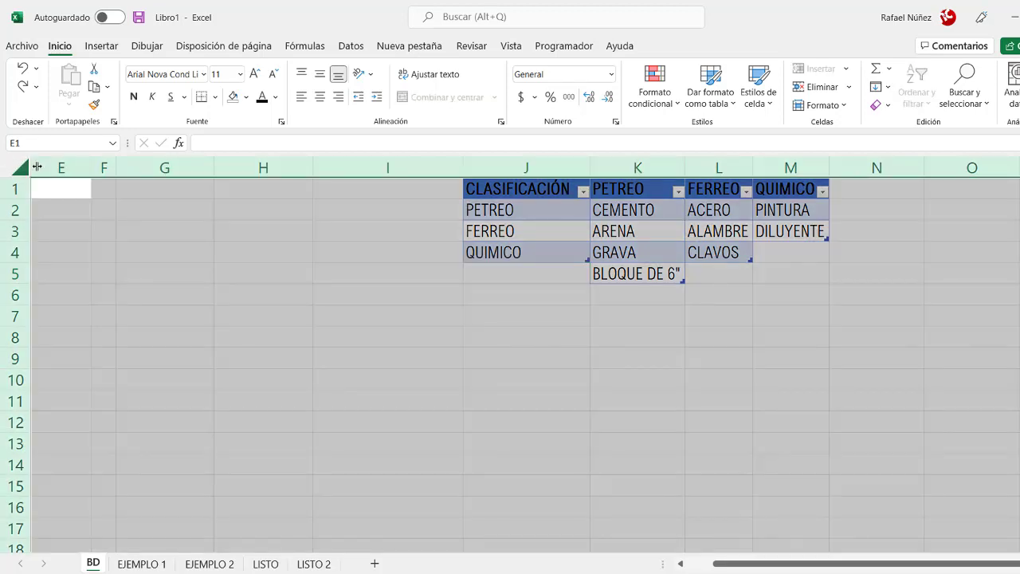
{"action": "right_click", "coordinate": [40, 168]}
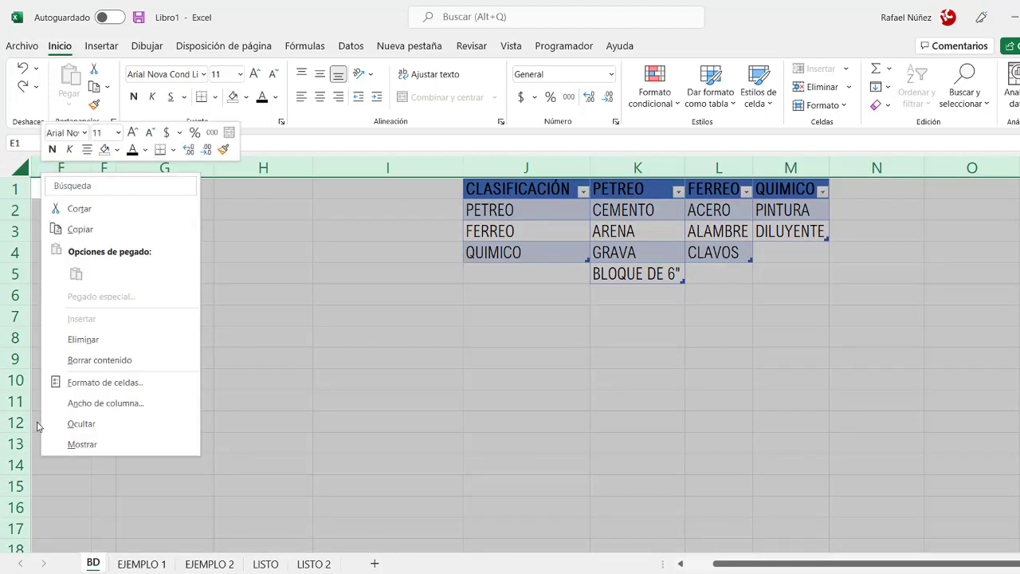
{"action": "left_click", "coordinate": [83, 444]}
{"action": "left_click", "coordinate": [286, 368]}
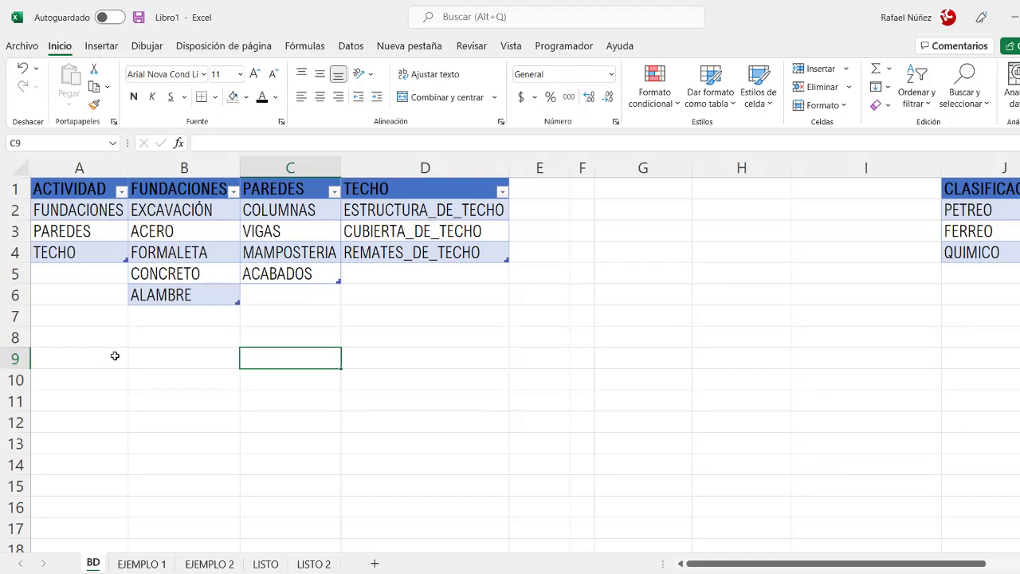
Go to the LISTO sheet and select cell A2 of its activity table
{"action": "left_click", "coordinate": [134, 564]}
{"action": "left_click", "coordinate": [209, 564]}
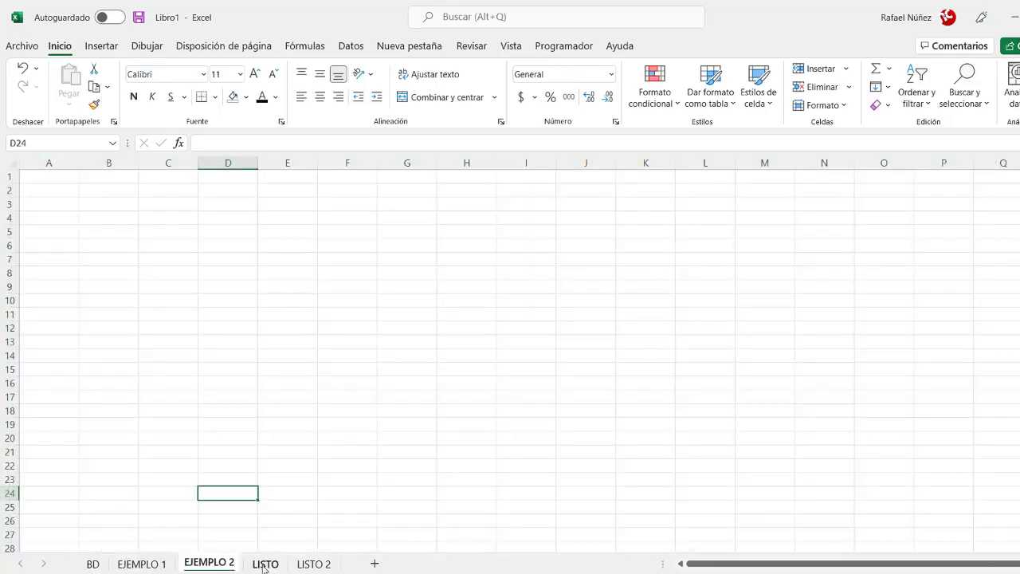
{"action": "left_click", "coordinate": [265, 563]}
{"action": "left_click", "coordinate": [114, 212]}
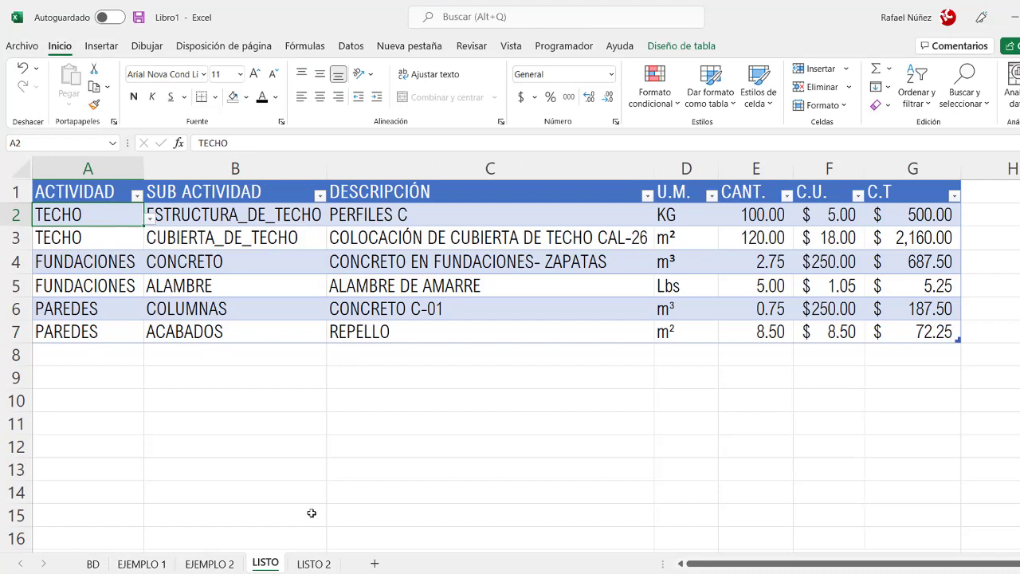